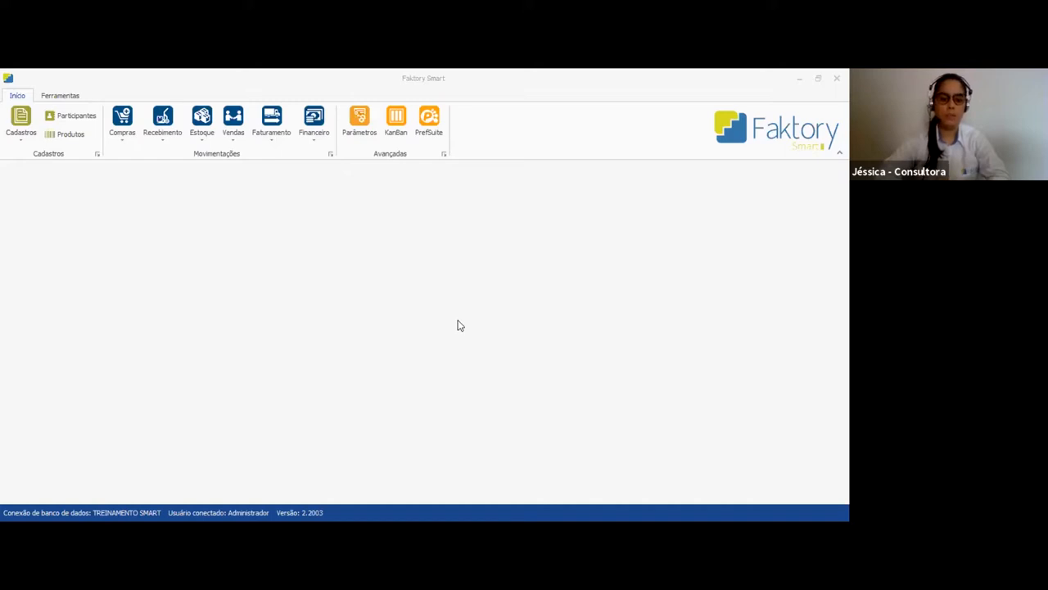
Open the purchase requests (Solicitações de Compras) and filter them by project OBR 1 - 20-04-0002 - Projeto 1 Treinamento
left_click(124, 135)
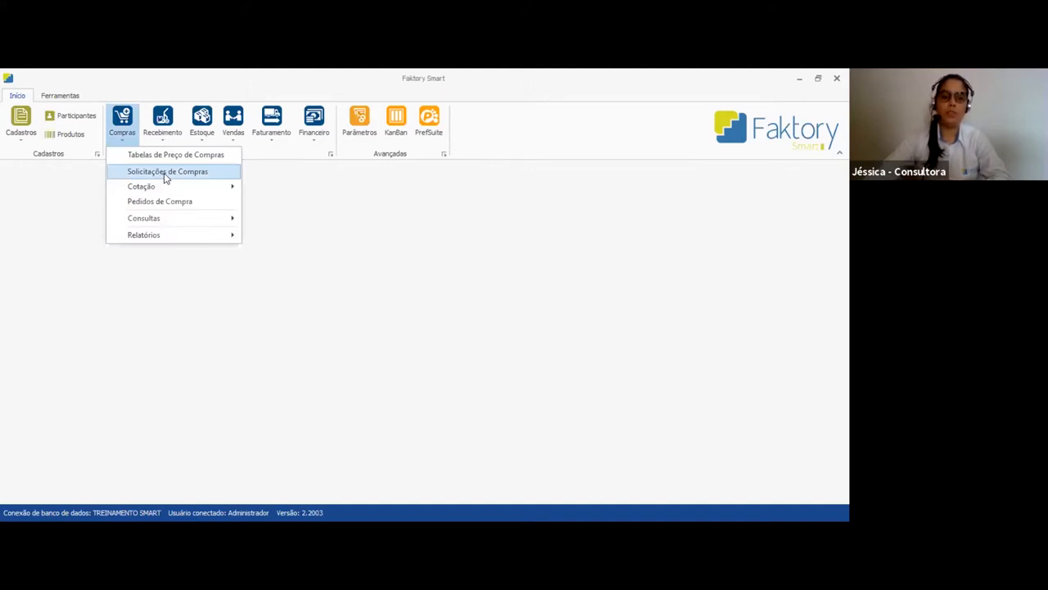
left_click(166, 174)
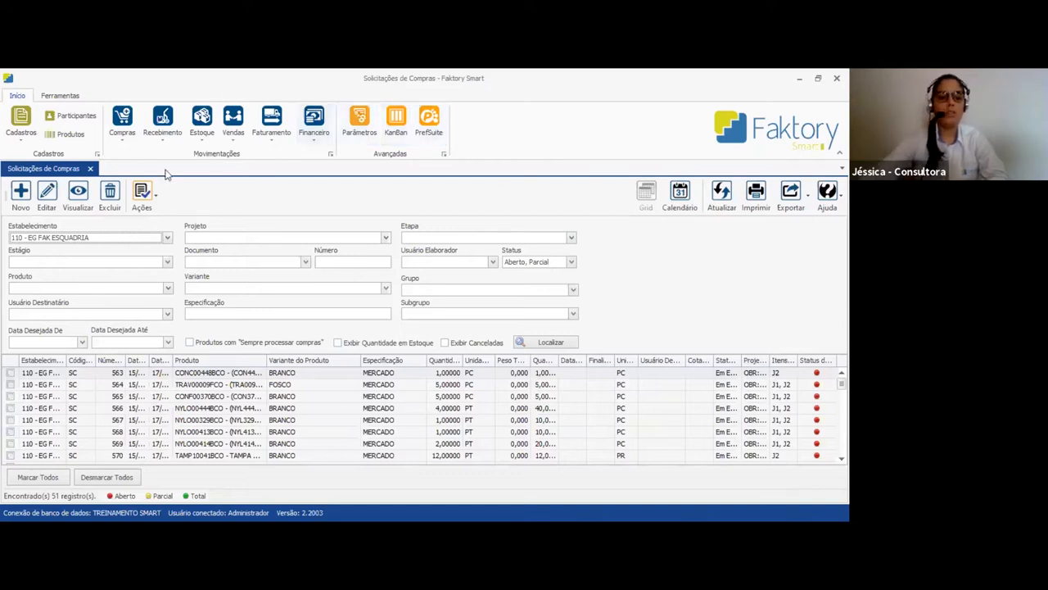
left_click(246, 238)
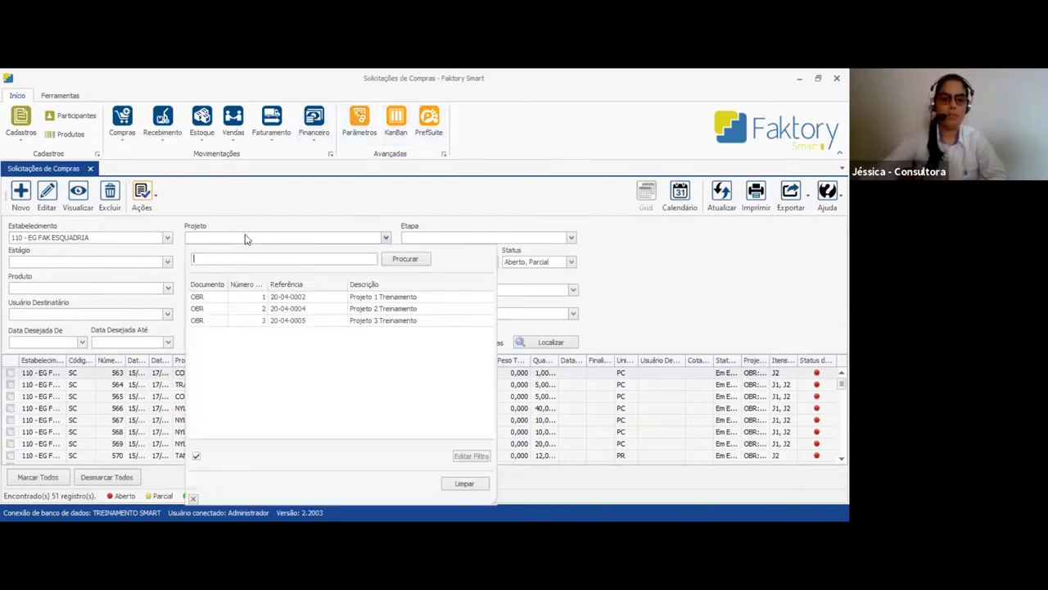
left_click(255, 298)
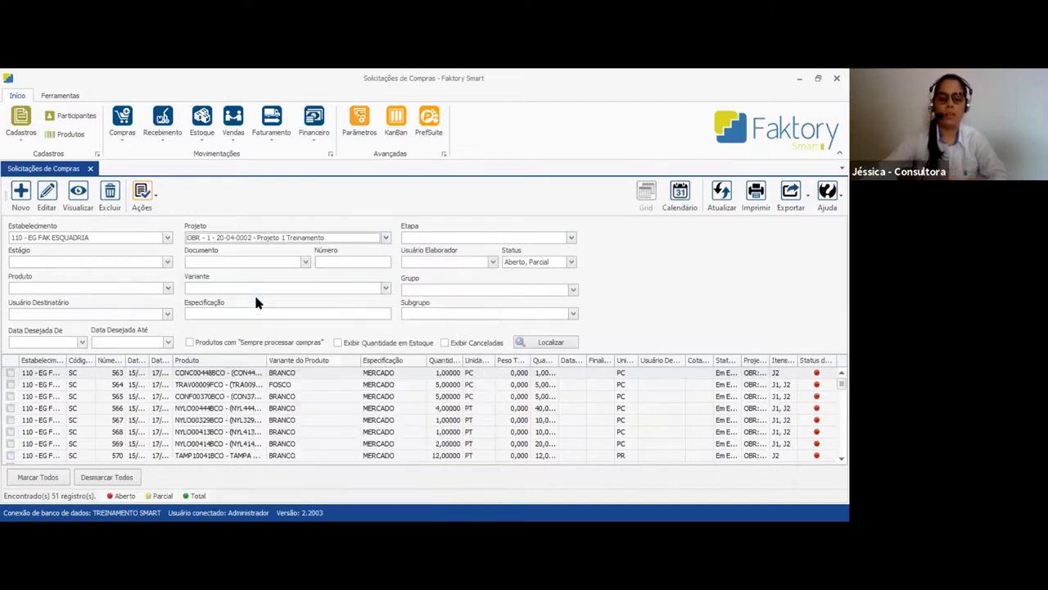
left_click(550, 343)
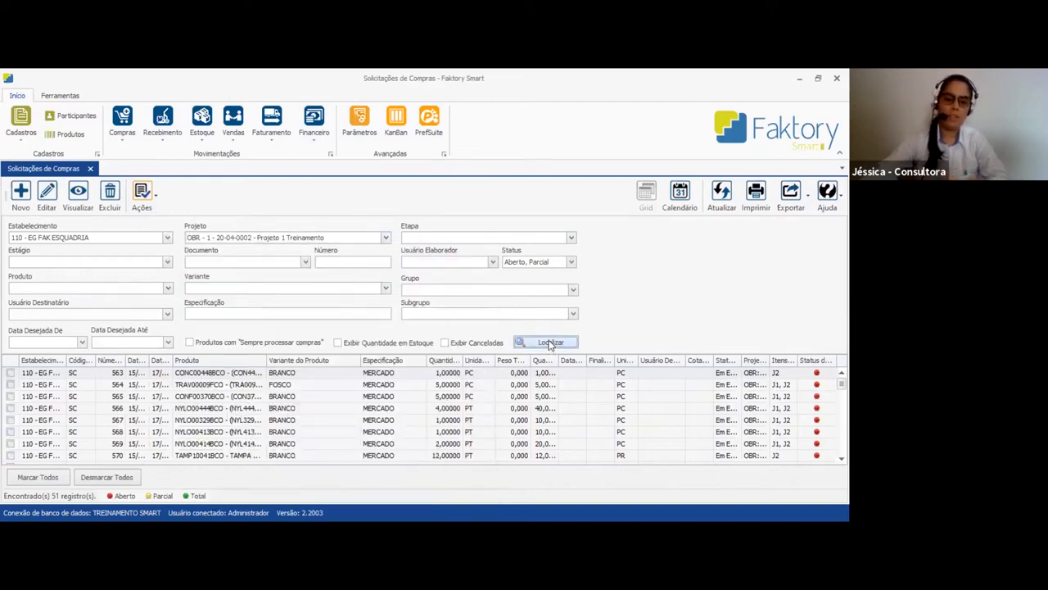
Review the project's purchase requests and filter the list by product group COMPONENTE
scroll(316, 424, "down", 3)
scroll(317, 424, "down", 10)
scroll(320, 424, "up", 3)
scroll(320, 426, "up", 4)
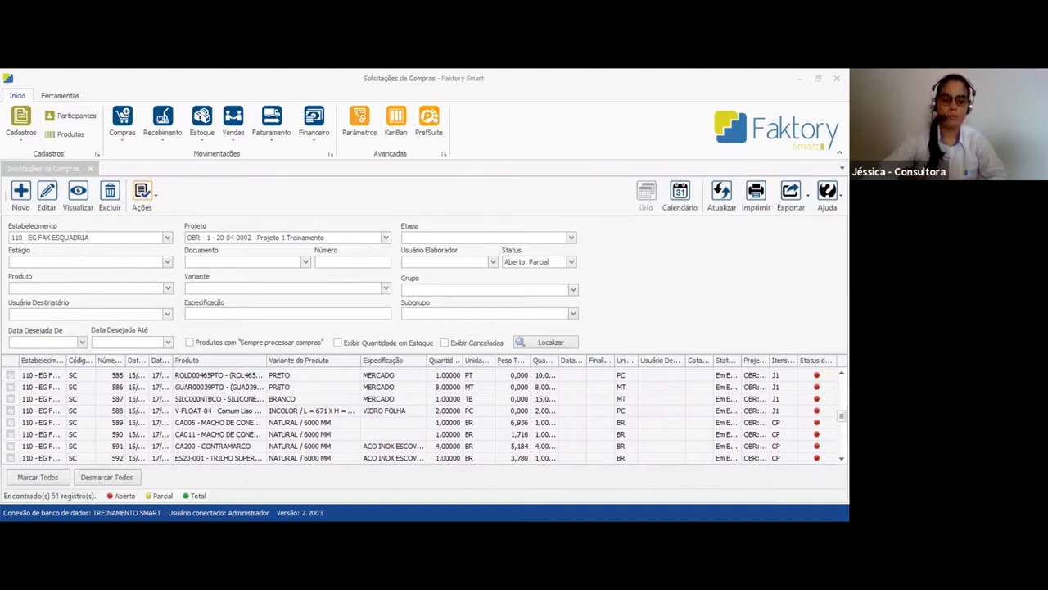
left_click(346, 409)
scroll(348, 412, "up", 5)
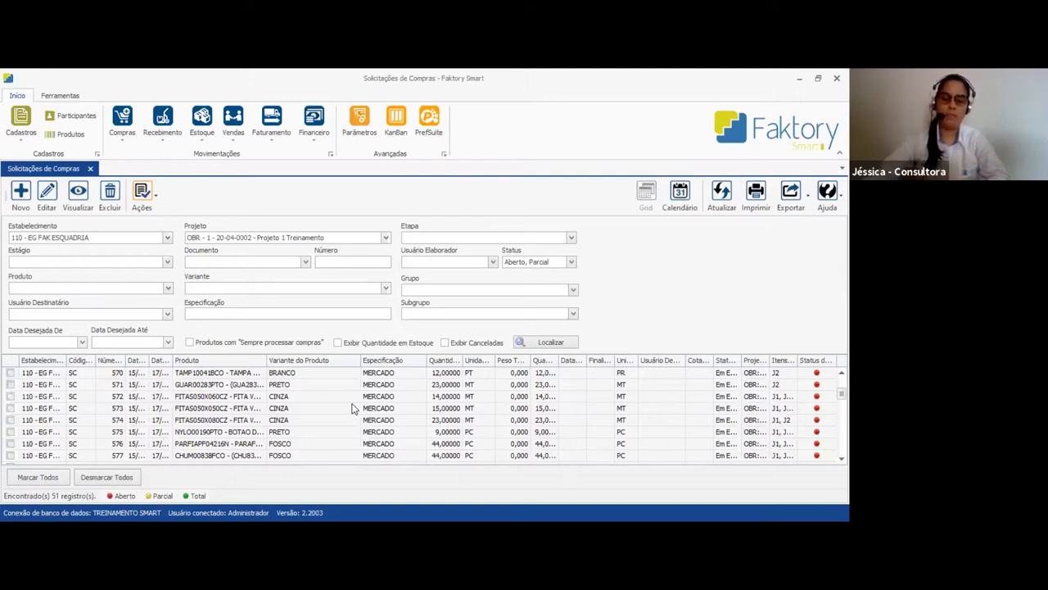
left_click(424, 291)
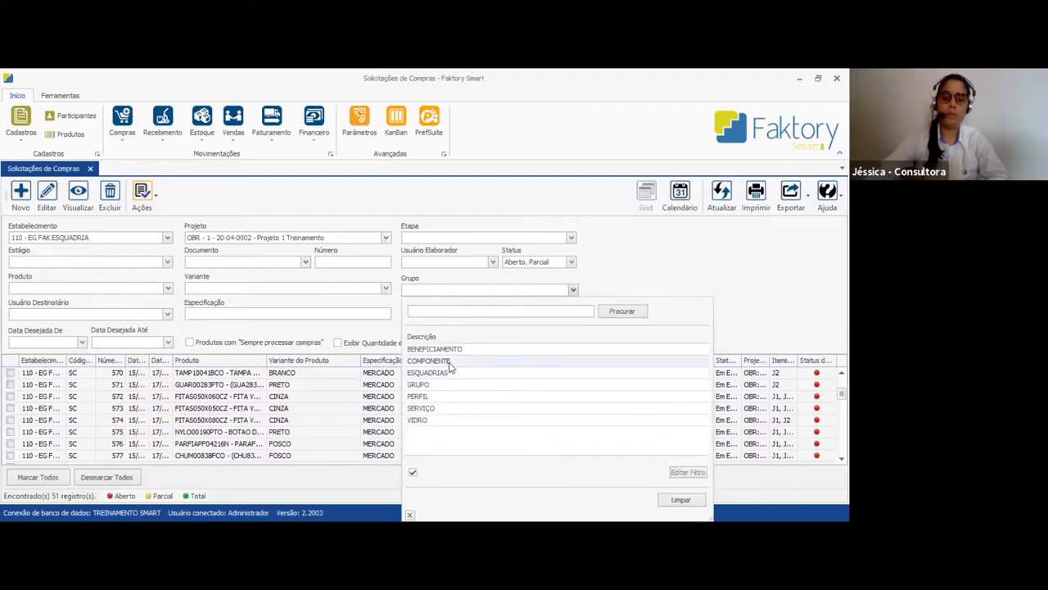
left_click(429, 360)
left_click(564, 344)
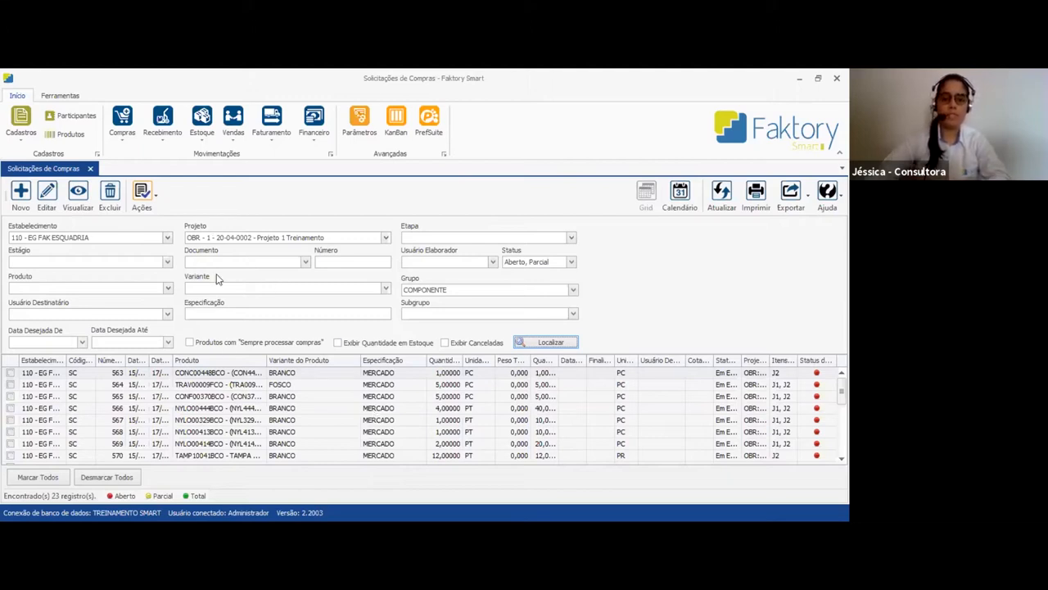
Open the stock report Log de Integração Detalhado and set its project filter to Projeto 1 Treinamento
left_click(199, 139)
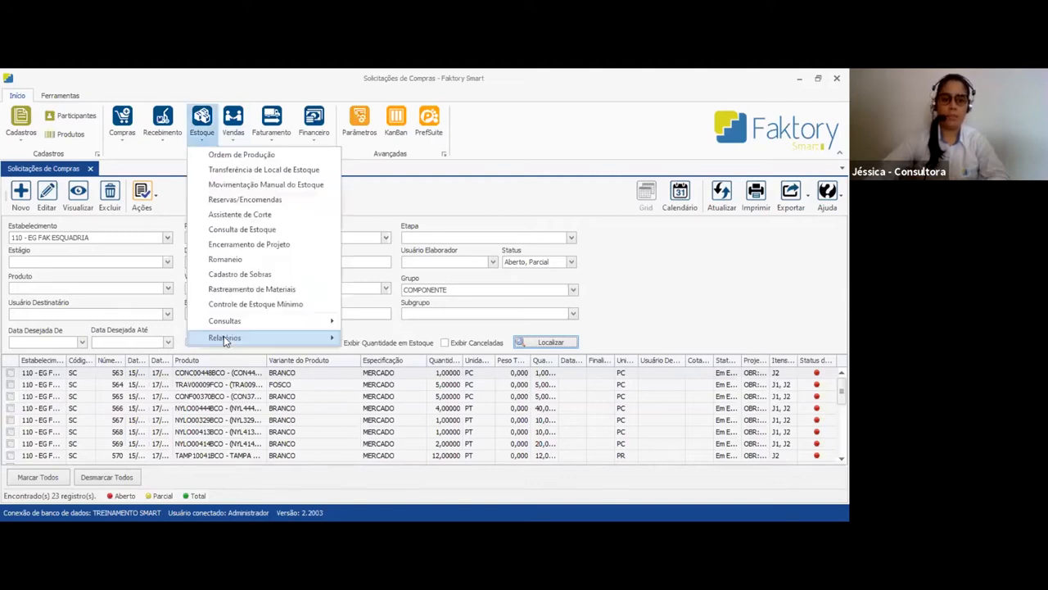
left_click(224, 337)
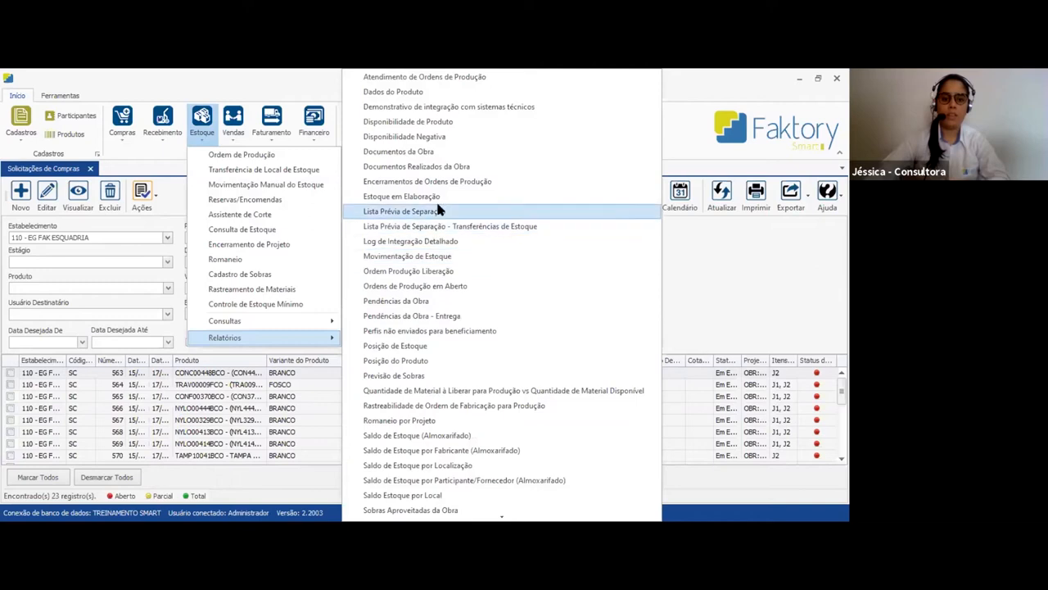
left_click(456, 242)
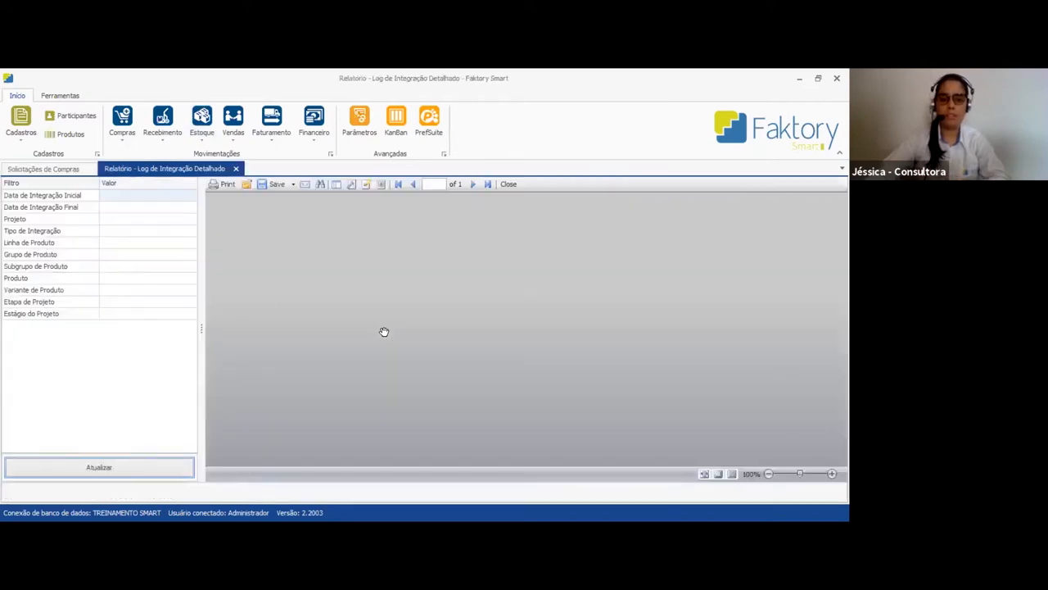
left_click(161, 220)
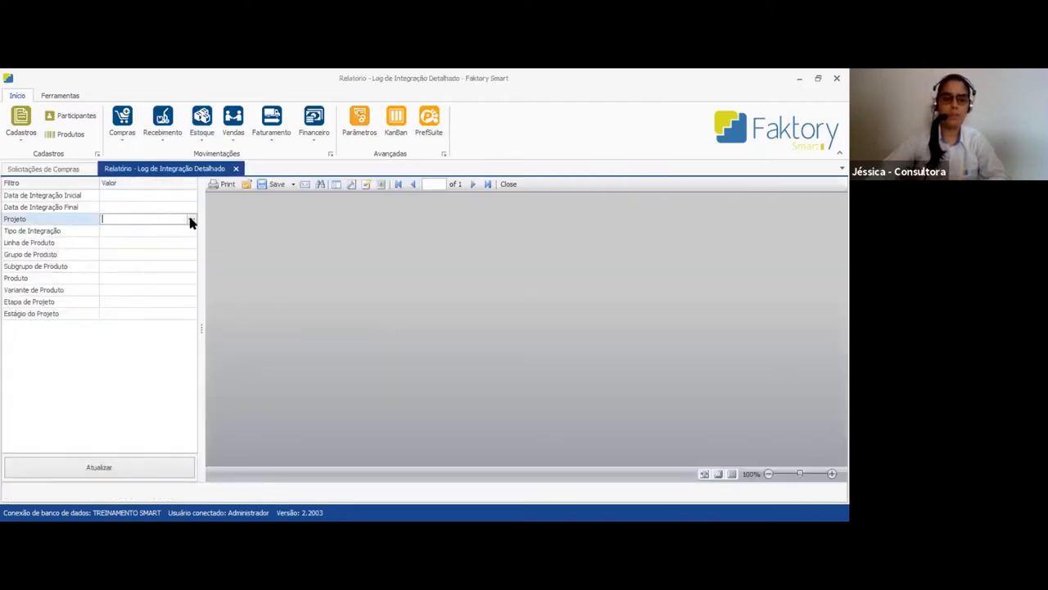
left_click(201, 241)
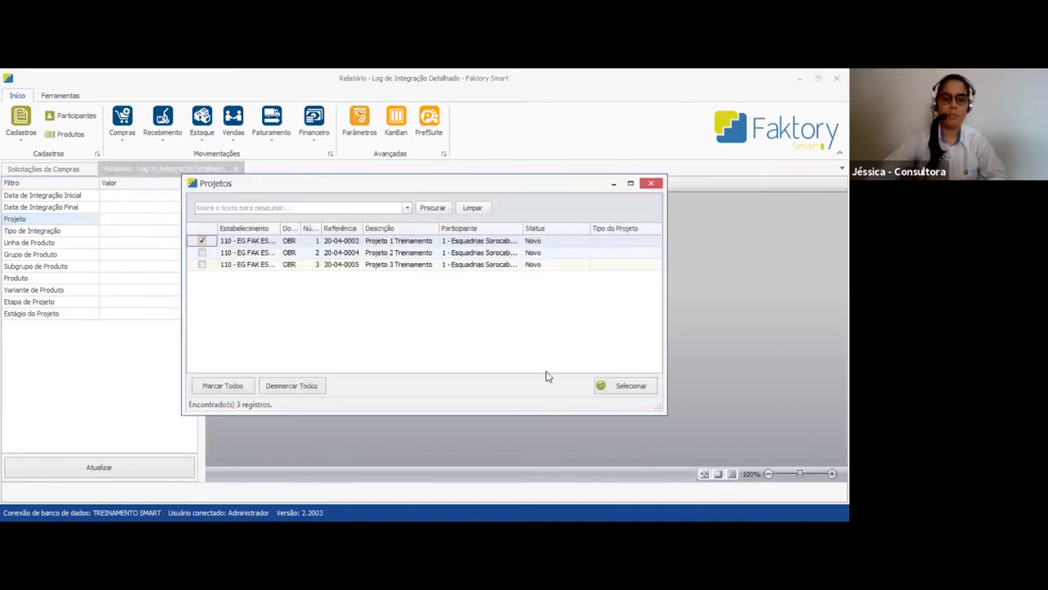
left_click(613, 386)
Set the report's initial and final integration dates to 15/04/2020 and refresh it
left_click(191, 195)
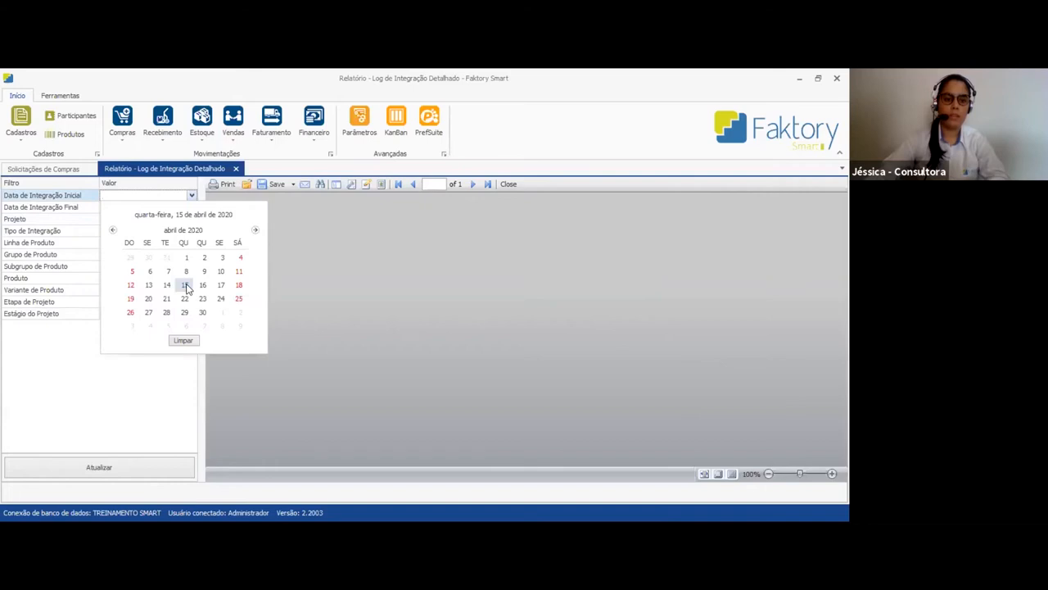
left_click(185, 283)
left_click(185, 207)
left_click(191, 207)
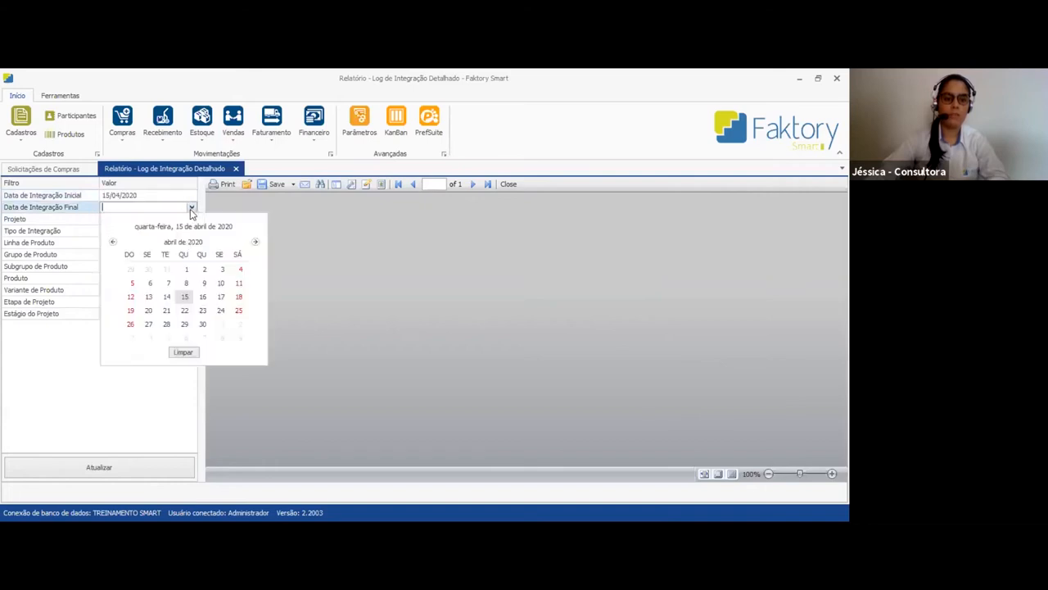
left_click(186, 295)
left_click(133, 468)
Set the report's product group filter to COMPONENTE
left_click(119, 253)
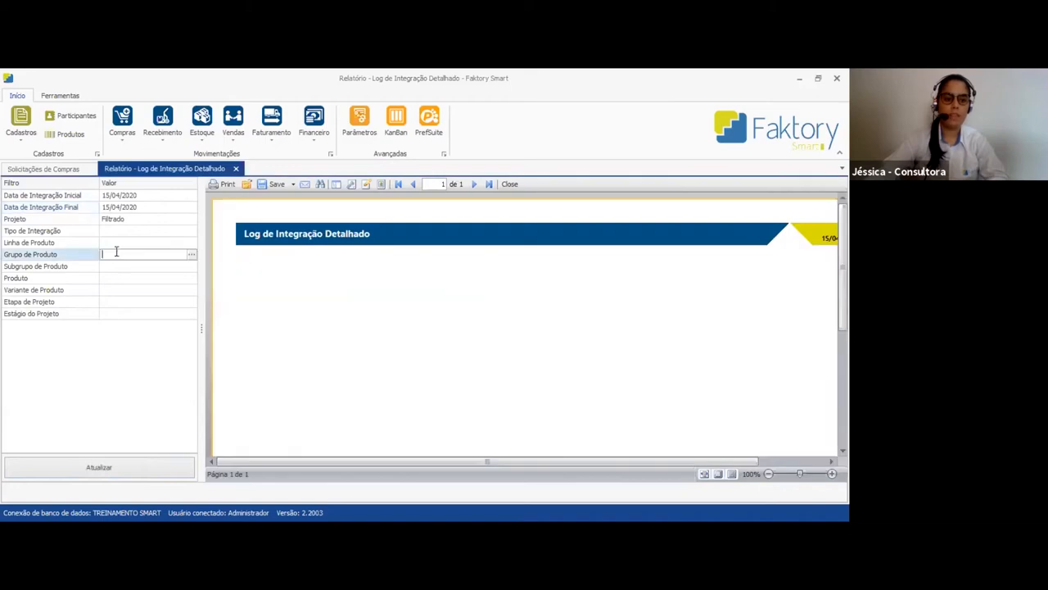
left_click(211, 246)
left_click(610, 393)
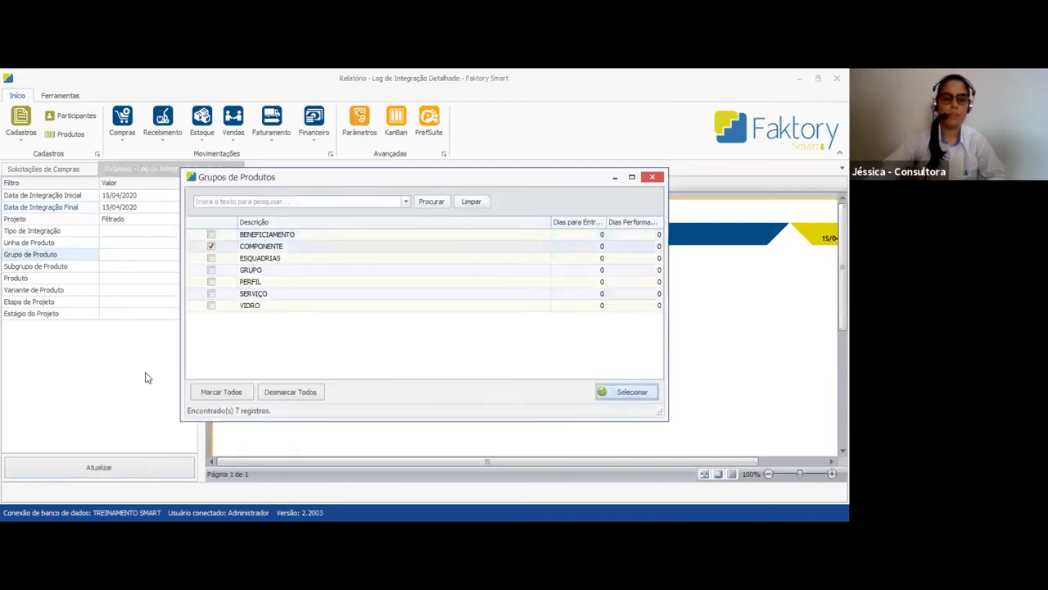
Clear the initial and final integration dates and refresh the report
left_click(168, 196)
left_click(190, 197)
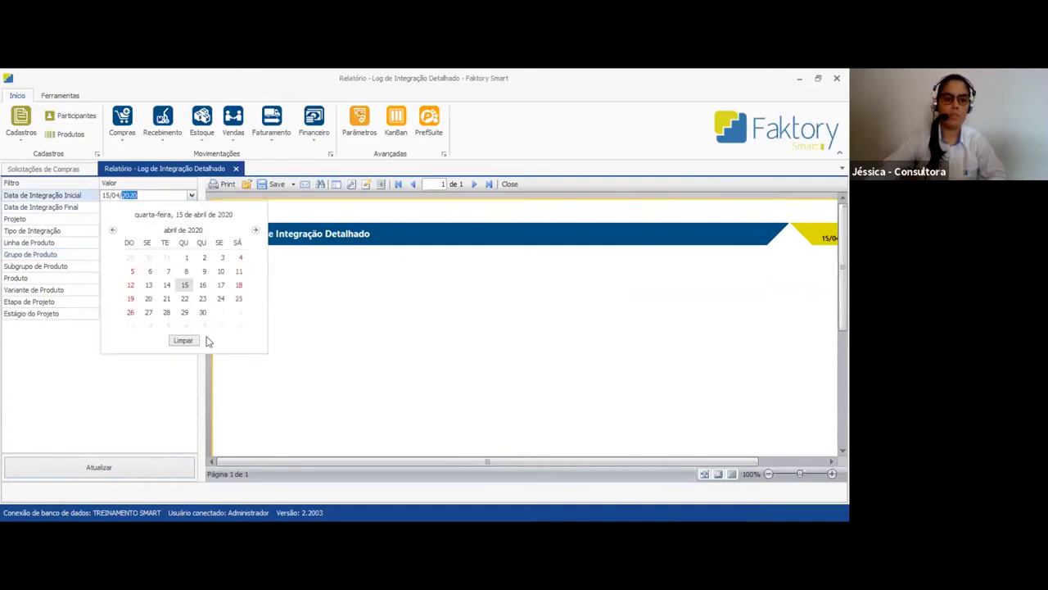
left_click(192, 341)
left_click(191, 208)
left_click(183, 352)
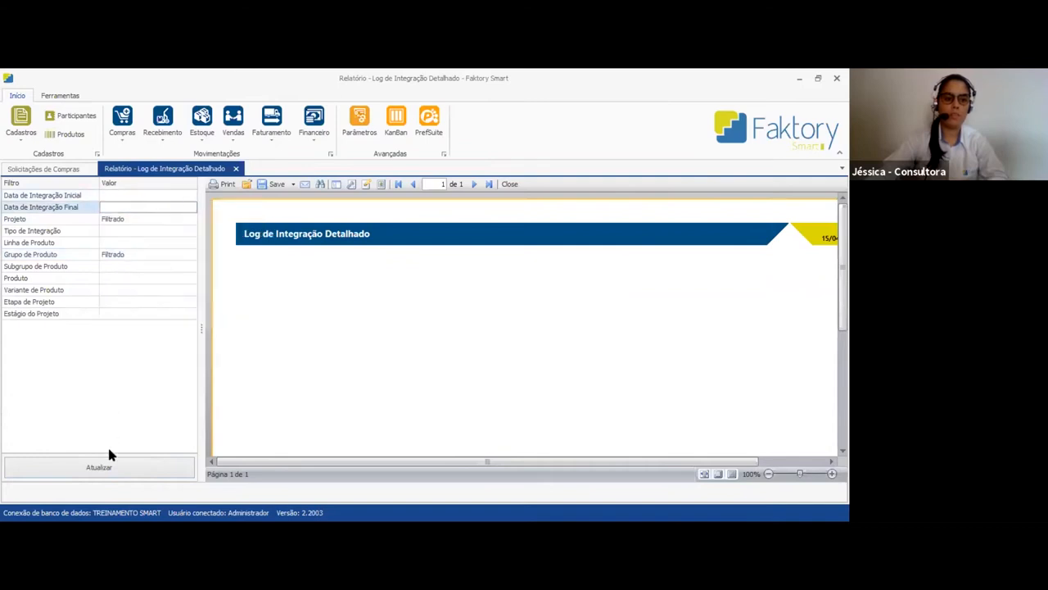
left_click(125, 468)
Widen the report preview, set the integration type filter to Estoque and refresh the report
left_click_drag(200, 336, 66, 332)
scroll(339, 343, "down", 2)
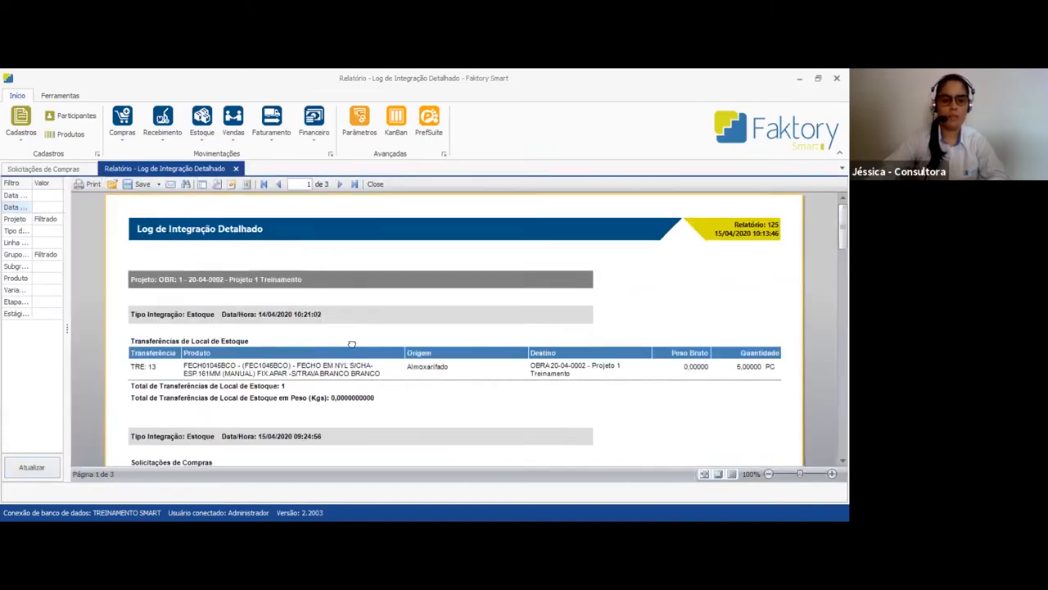
left_click(47, 232)
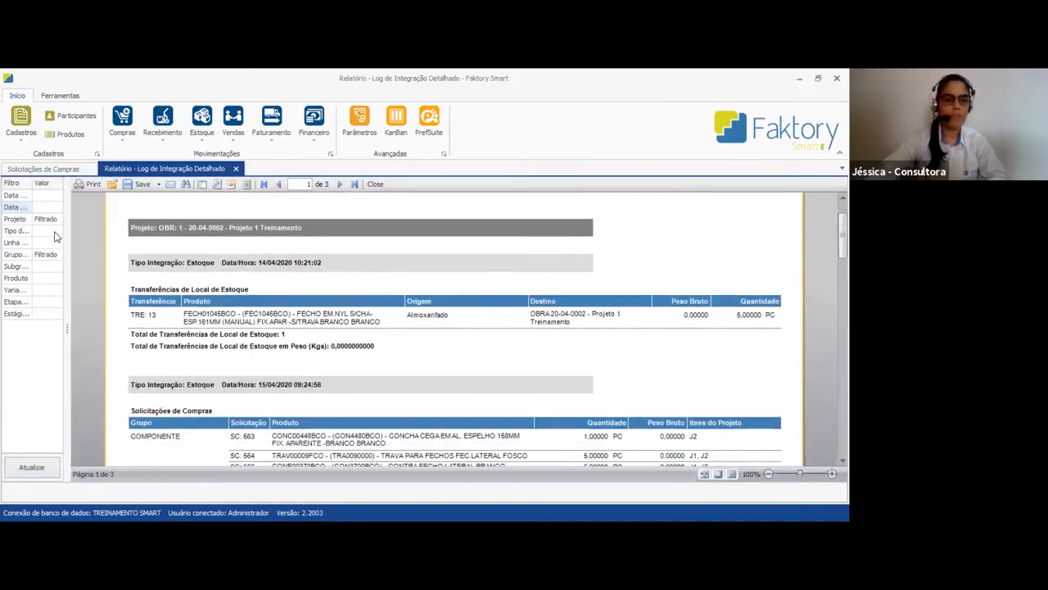
left_click(58, 231)
left_click(49, 263)
left_click(38, 472)
Examine the purchase requests and stock location transfers listed in the integration log for the project's components
scroll(402, 377, "down", 5)
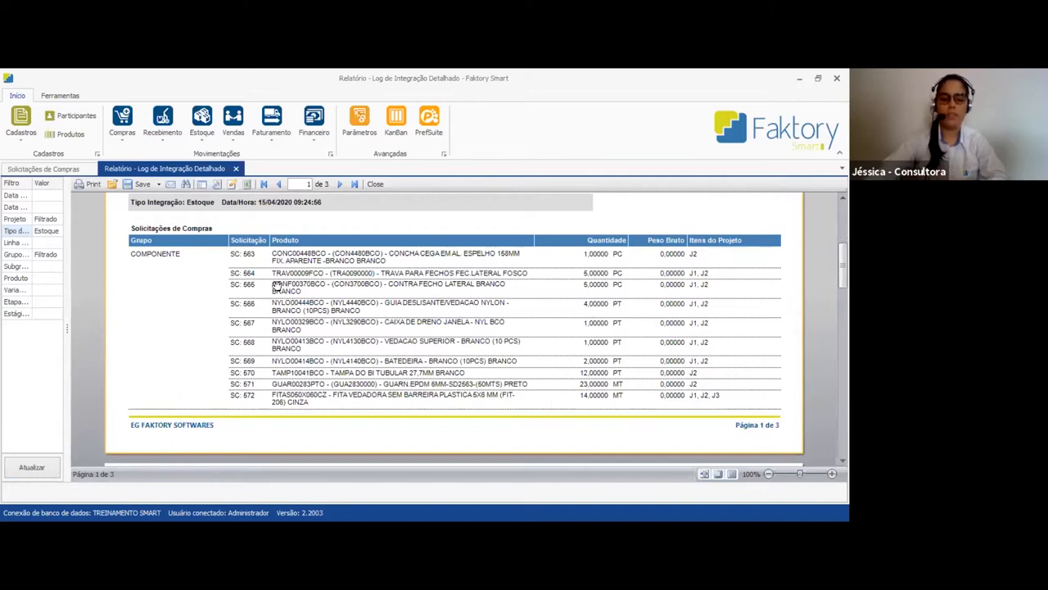
scroll(276, 286, "up", 2)
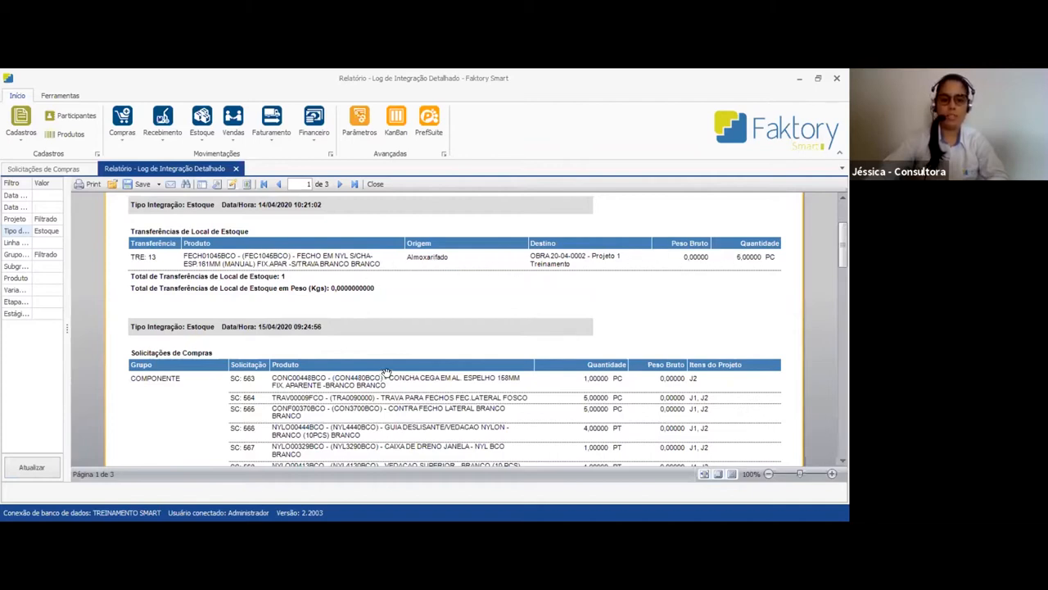
scroll(383, 372, "up", 1)
scroll(387, 372, "down", 10)
scroll(388, 370, "down", 4)
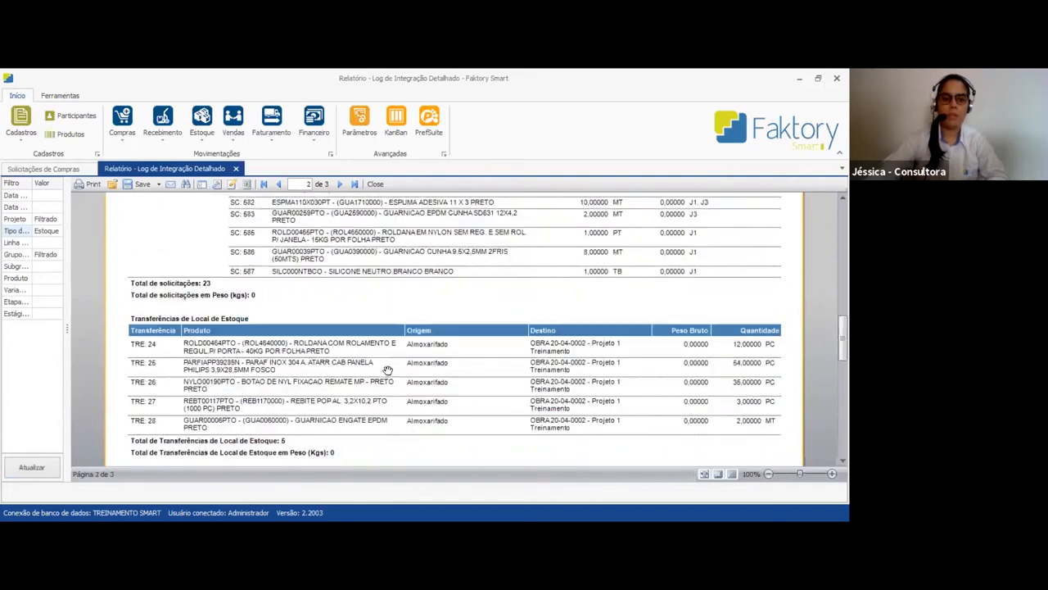
scroll(388, 370, "up", 1)
scroll(388, 370, "down", 1)
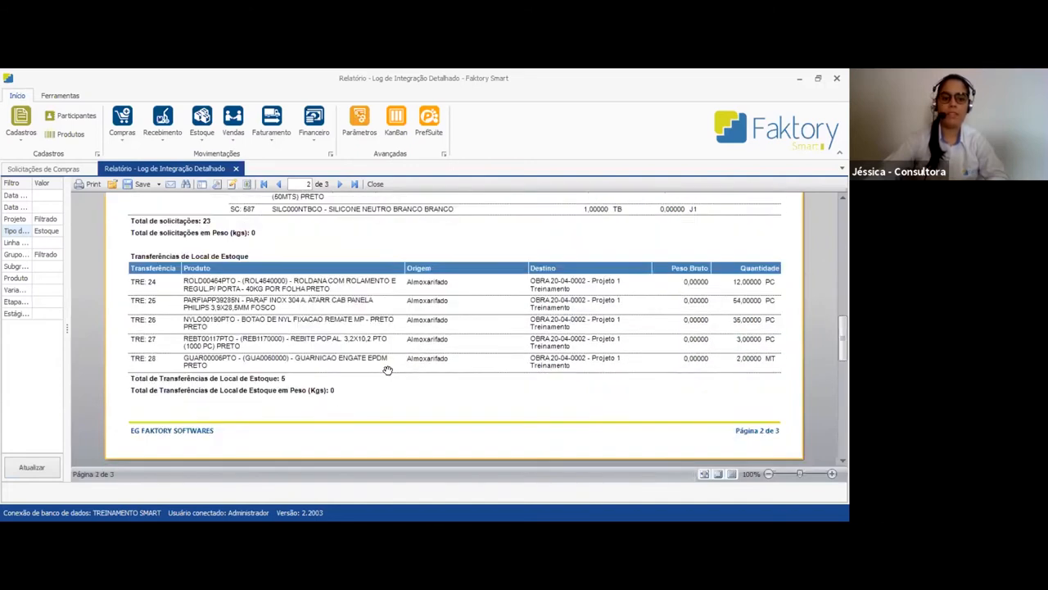
scroll(388, 370, "up", 8)
scroll(388, 370, "down", 2)
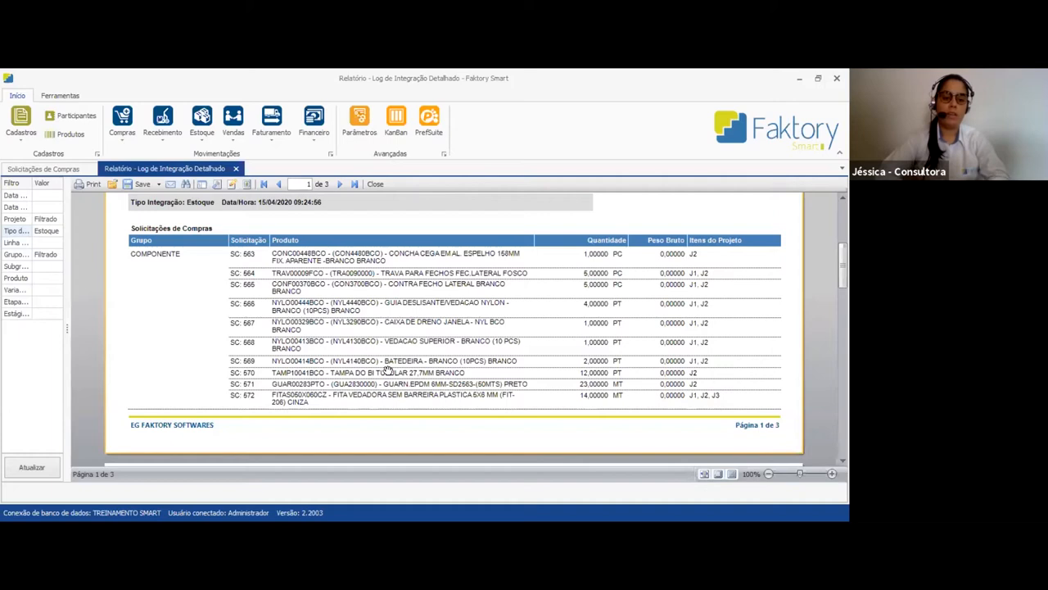
scroll(388, 370, "down", 10)
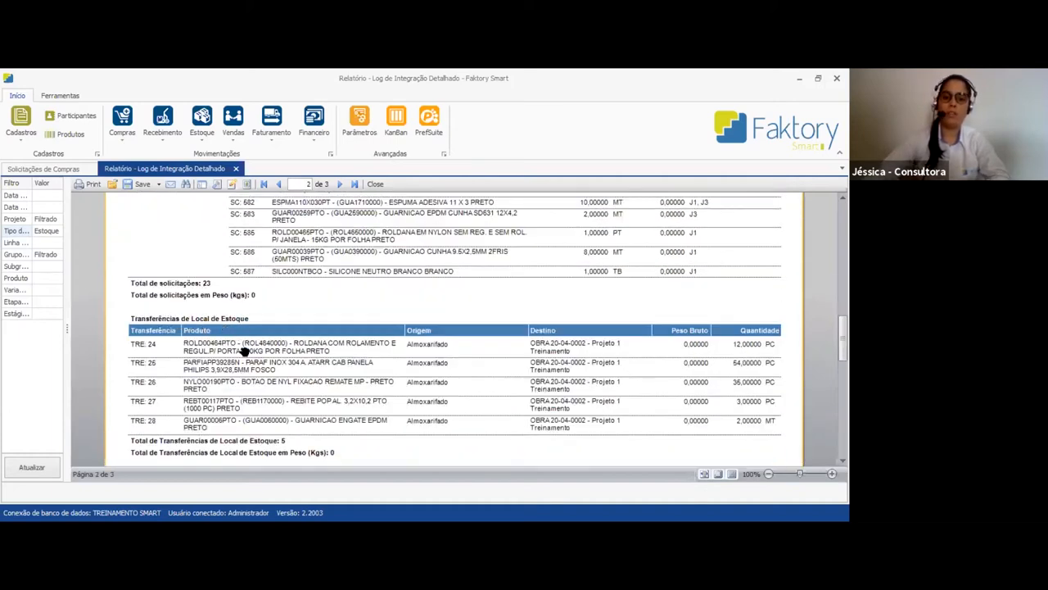
scroll(260, 379, "down", 2)
scroll(332, 409, "up", 2)
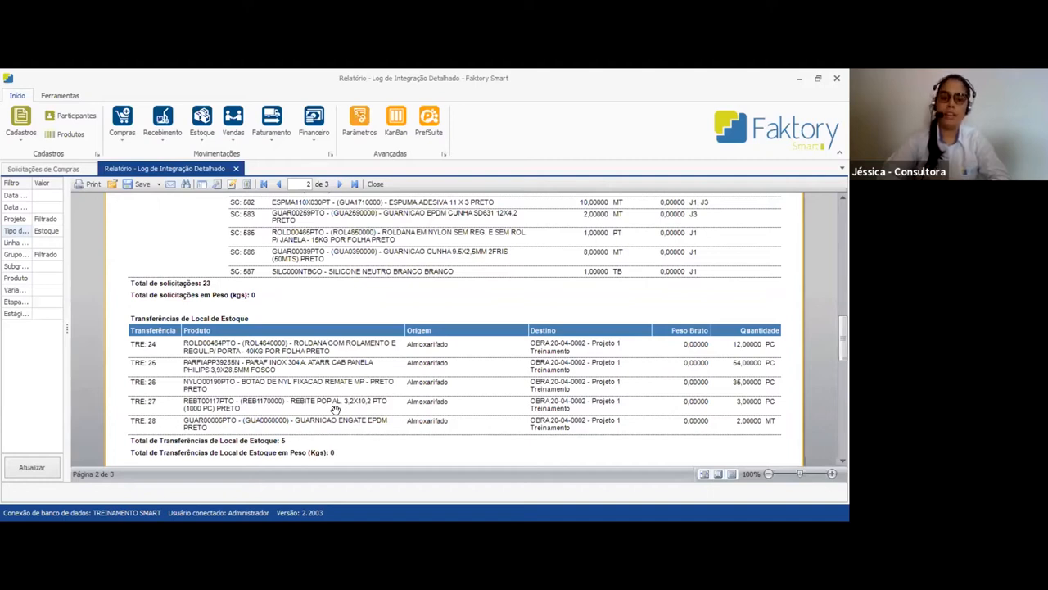
Open the stock location transfers and filter them by destination location OBRA 20-04-0002 - Projeto 1 Treinamento
left_click(202, 130)
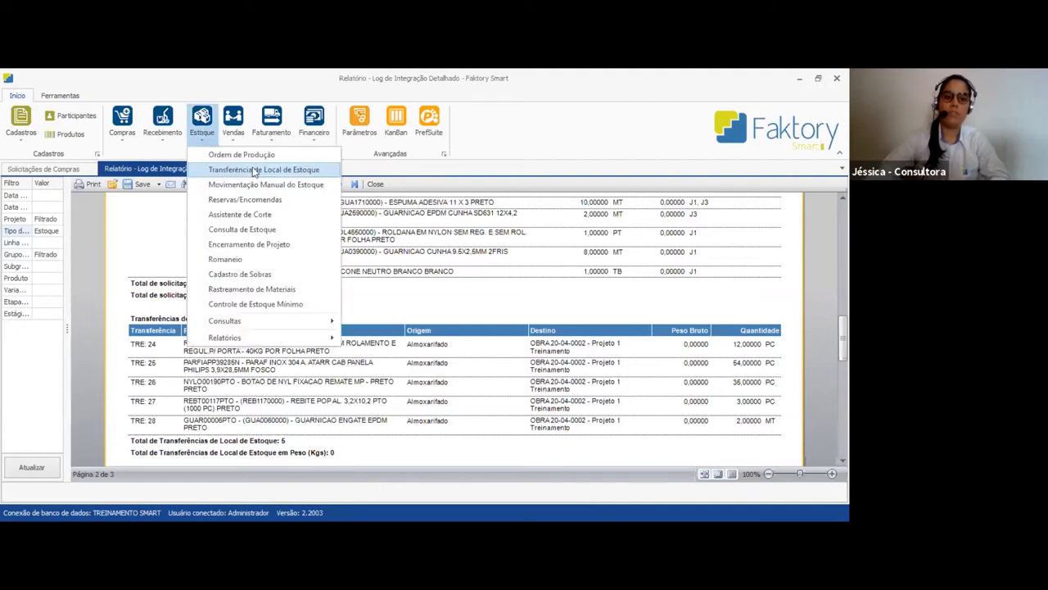
left_click(299, 170)
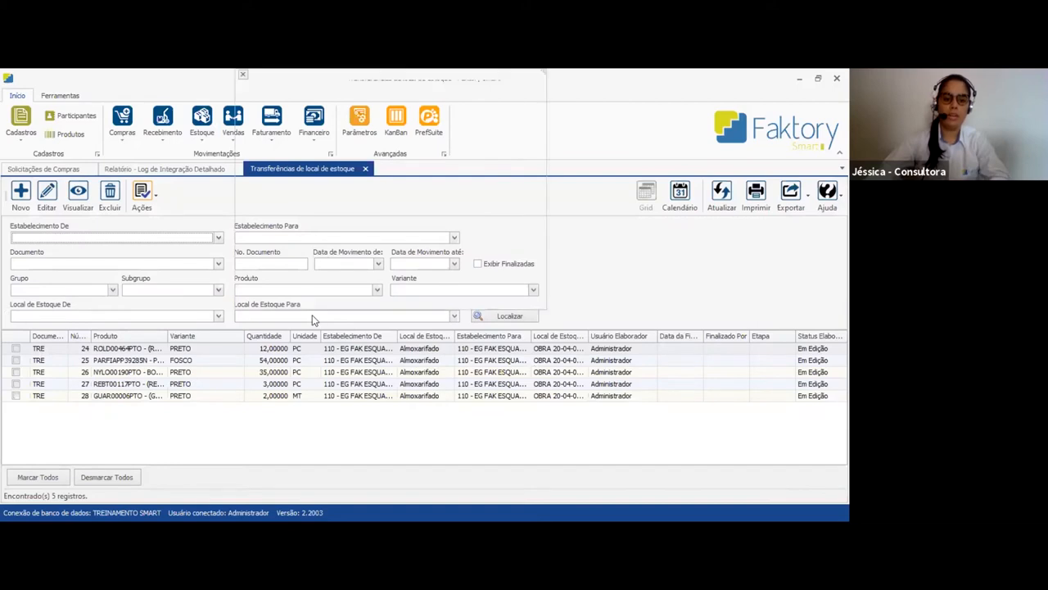
left_click(312, 315)
left_click(380, 145)
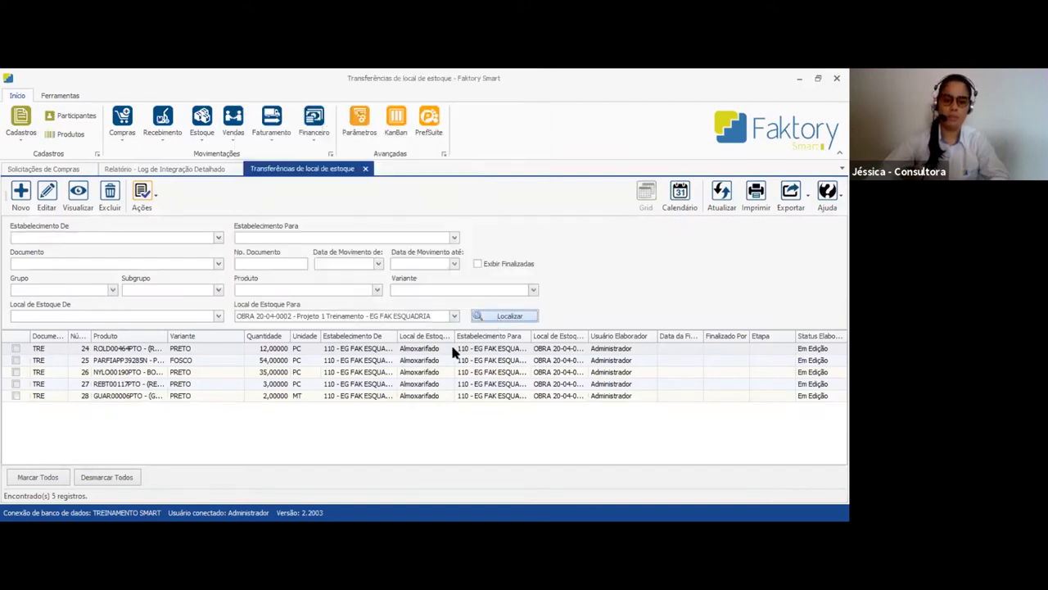
Widen the Produto column in the transfer list and check the product and quantity of the first transfer
left_click(164, 351)
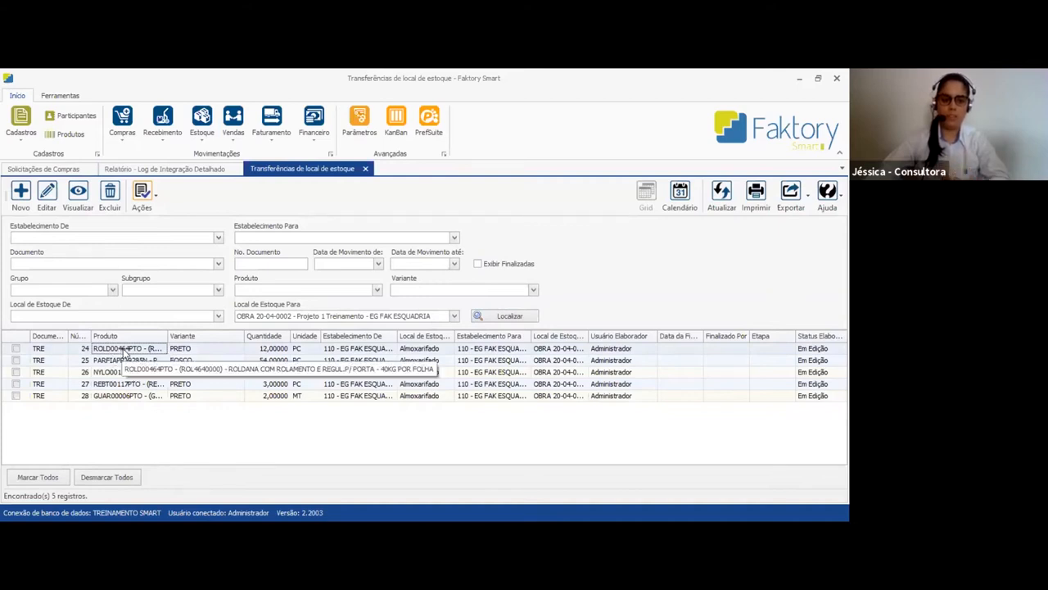
left_click_drag(168, 336, 334, 336)
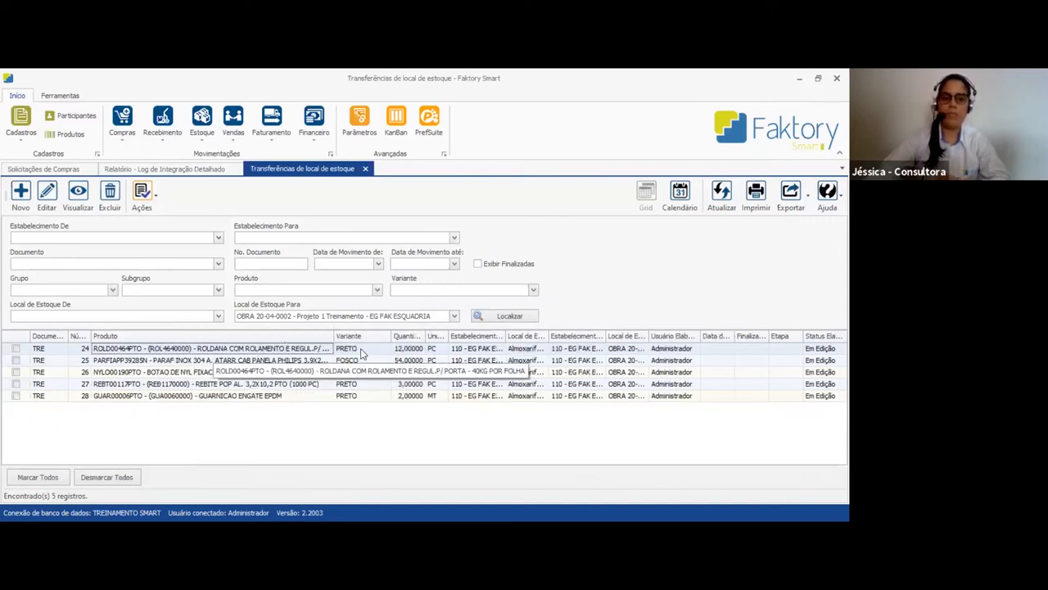
left_click(411, 350)
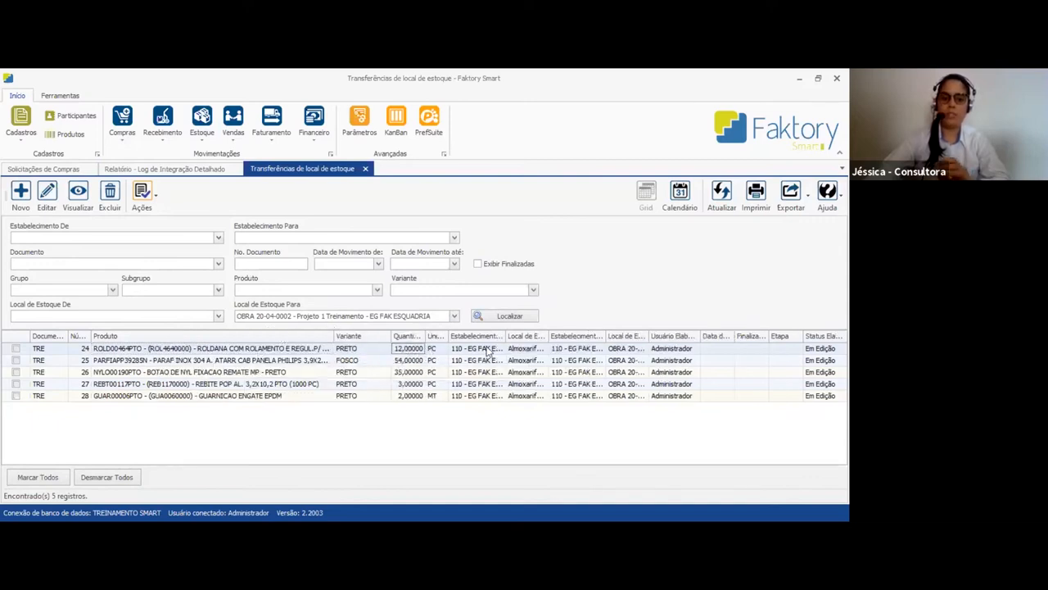
View the details of stock location transfer 24, including its origin, and close them
left_click(525, 349)
double_click(525, 349)
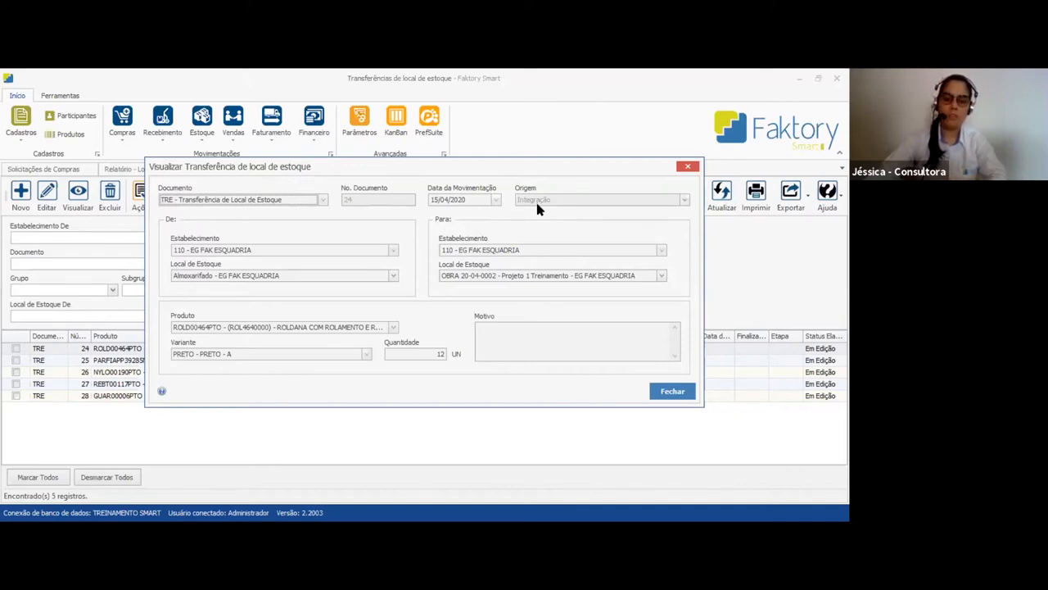
left_click(666, 393)
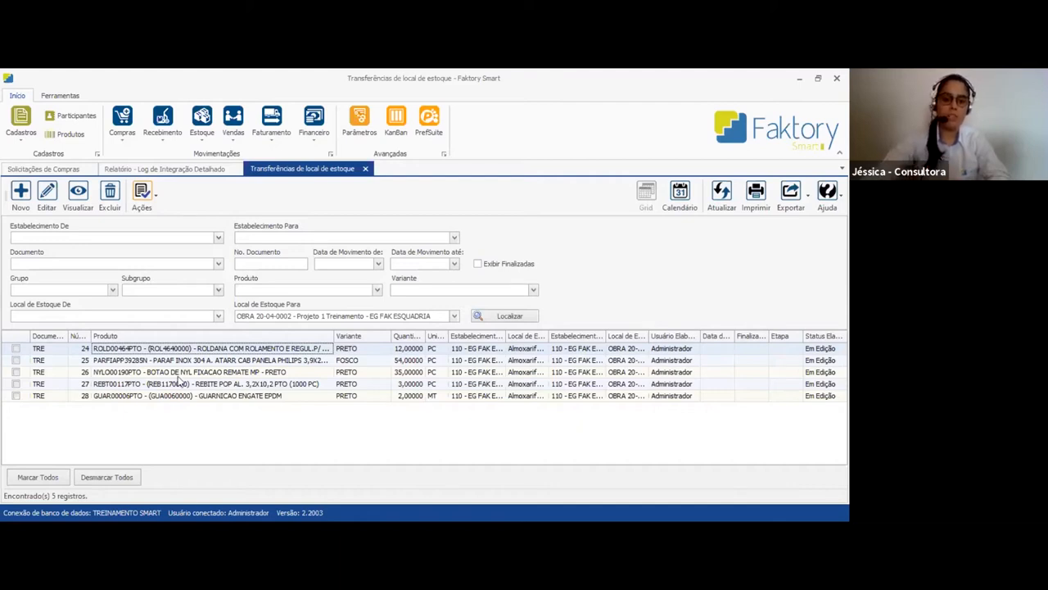
Generate a purchase request from stock location transfer 24 with a quantity of 12
left_click(16, 349)
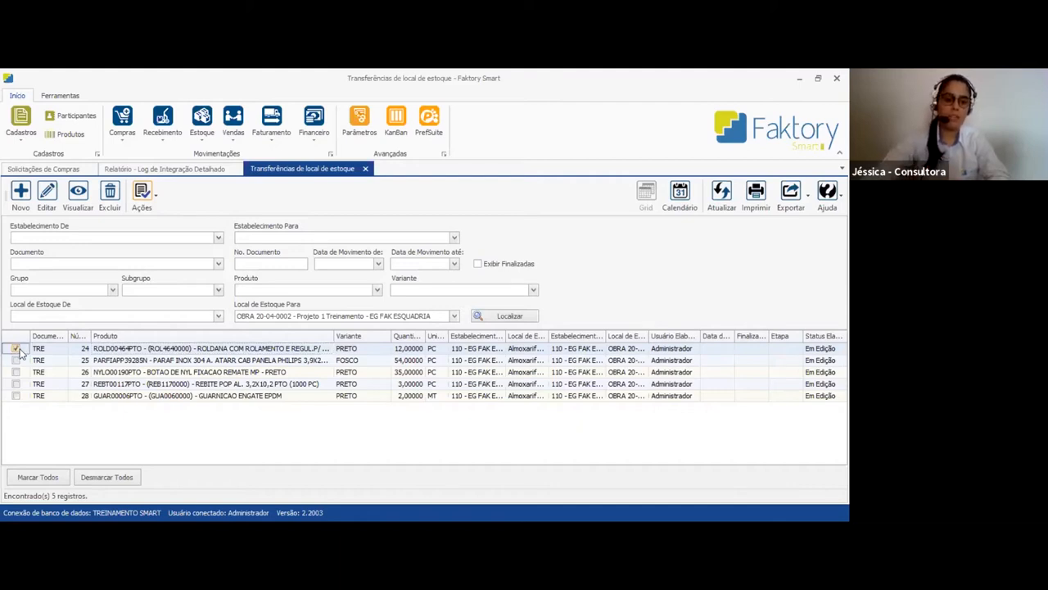
left_click(143, 208)
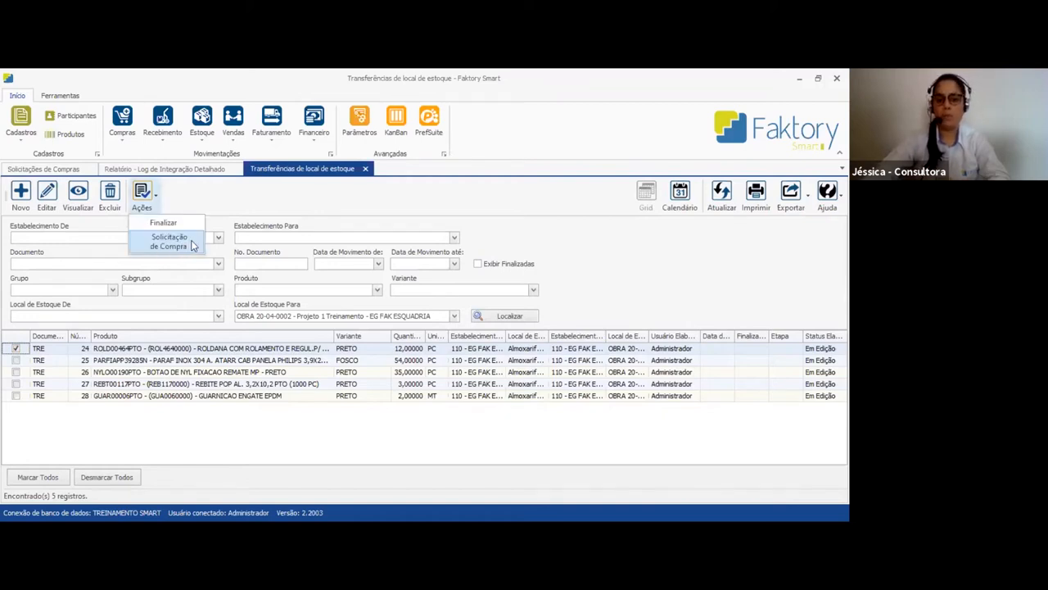
left_click(194, 244)
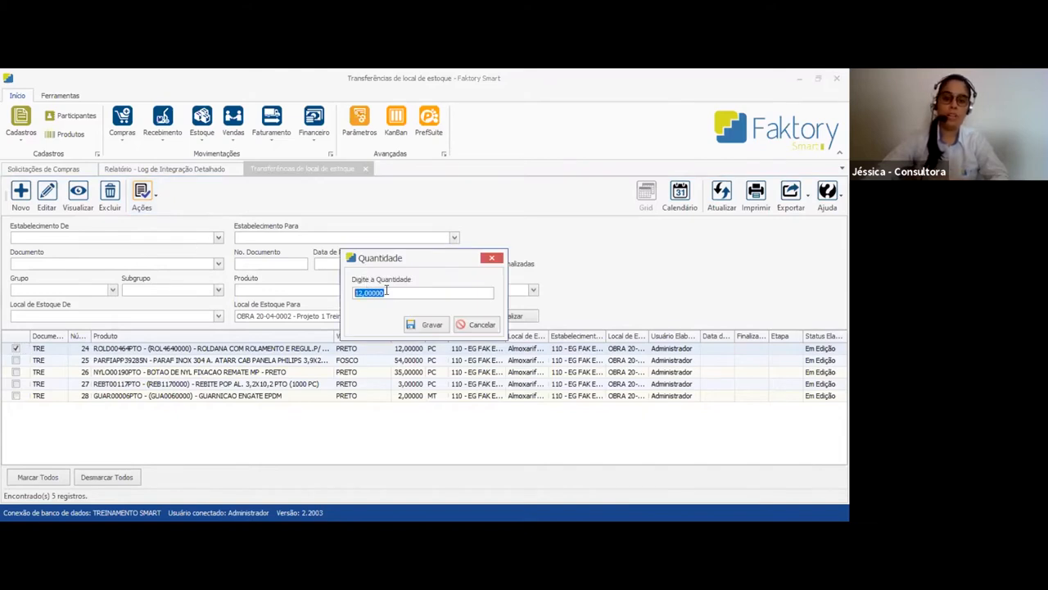
left_click(431, 325)
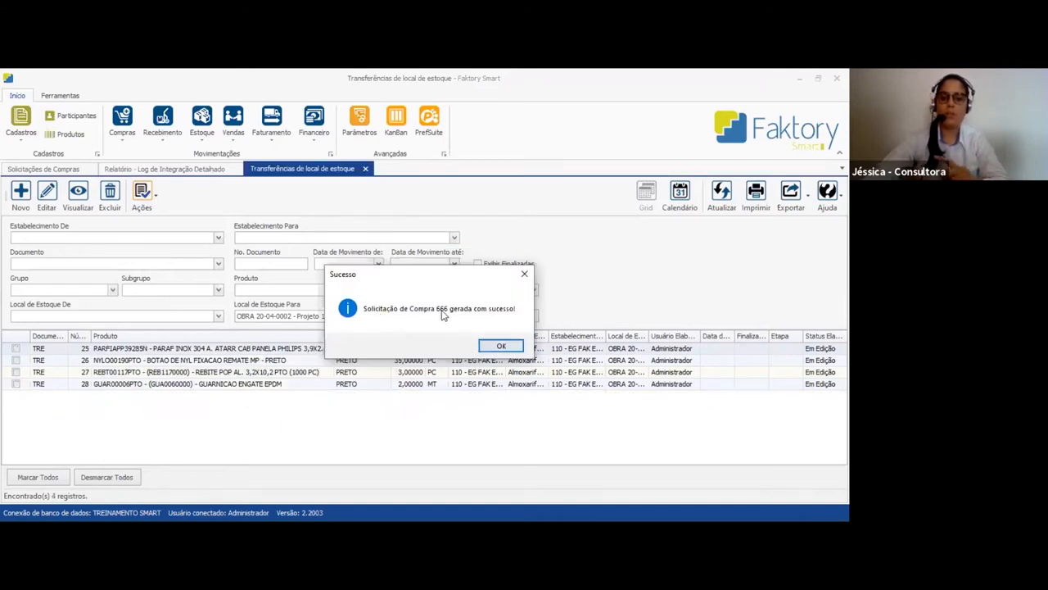
left_click(502, 348)
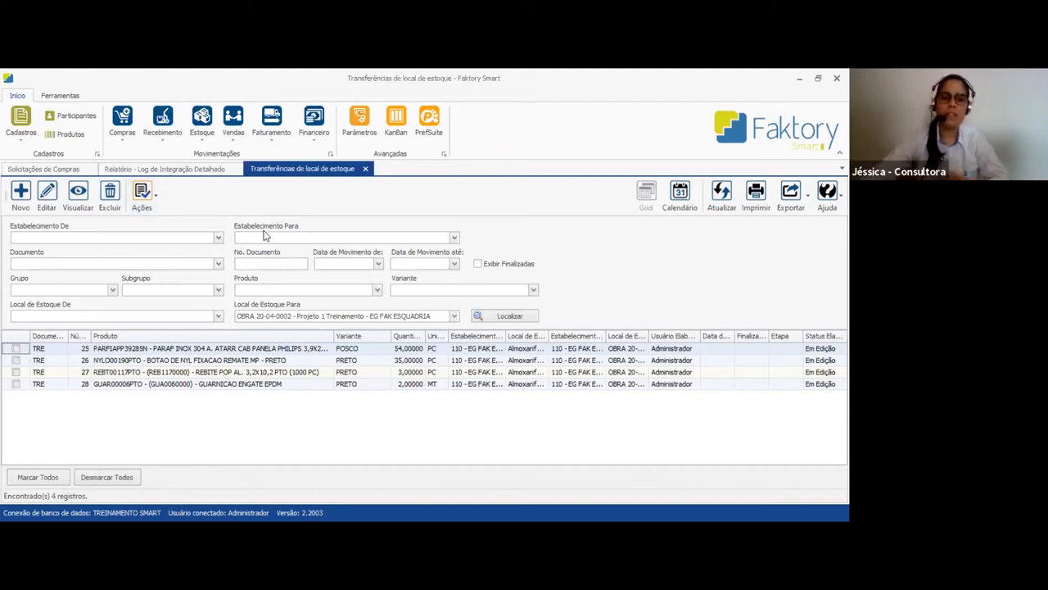
Widen the Produto column in the purchase requests and try to convert request 563 into a stock location transfer
left_click(49, 169)
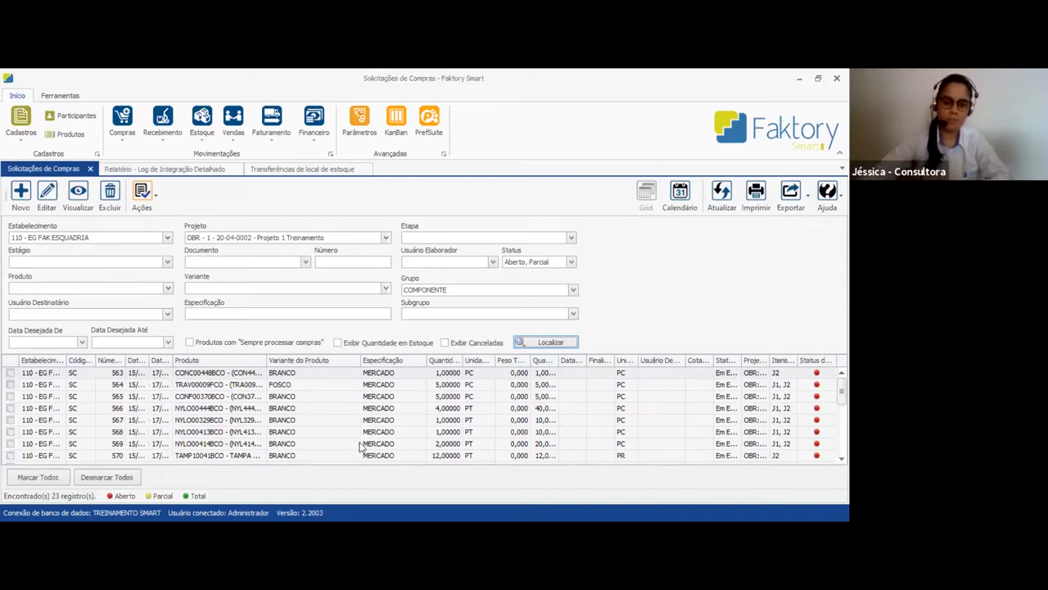
left_click_drag(268, 361, 357, 360)
left_click(275, 375)
left_click(10, 373)
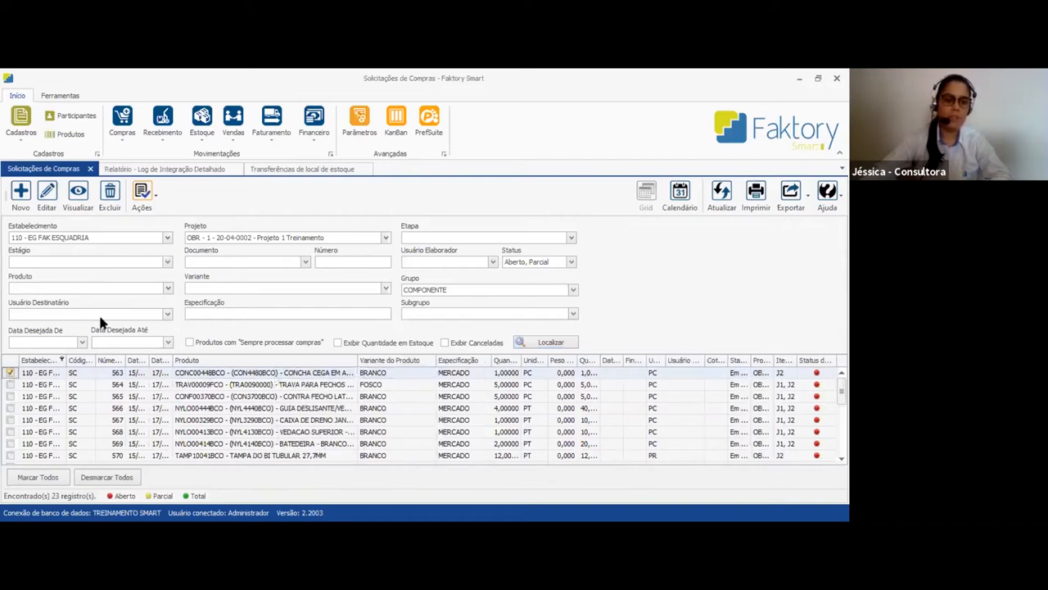
left_click(143, 197)
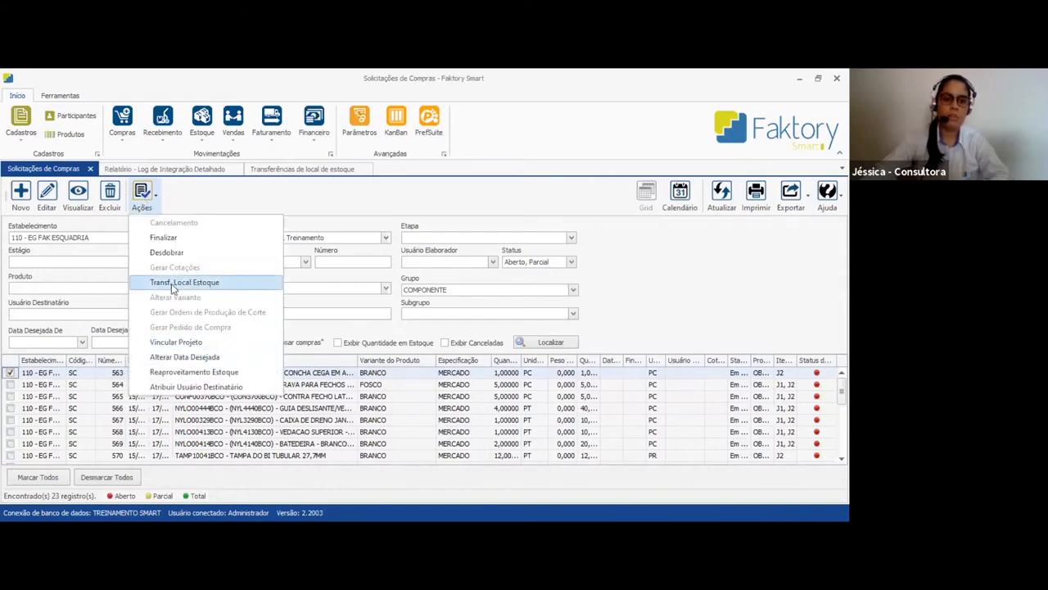
left_click(221, 280)
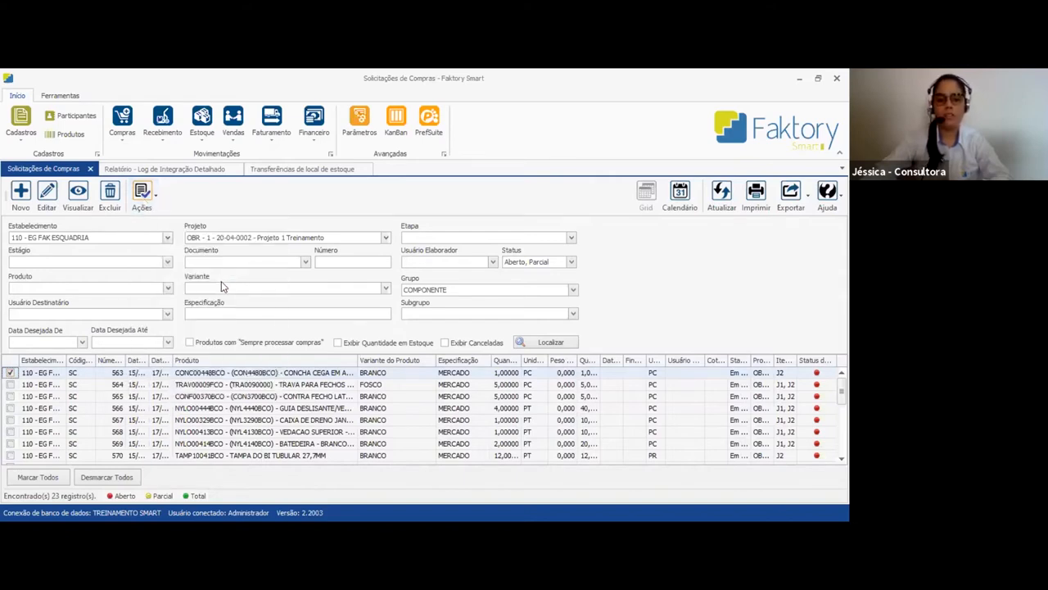
left_click(456, 337)
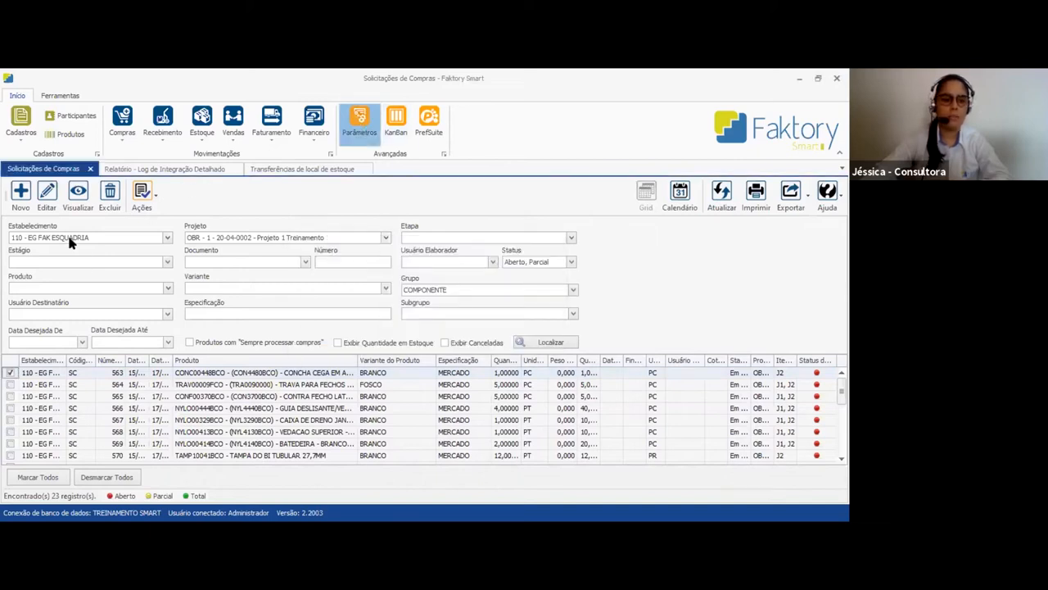
Search the system parameters for 124 and open the default cancellation reason parameter for editing
left_click(74, 230)
type("124")
key("Return")
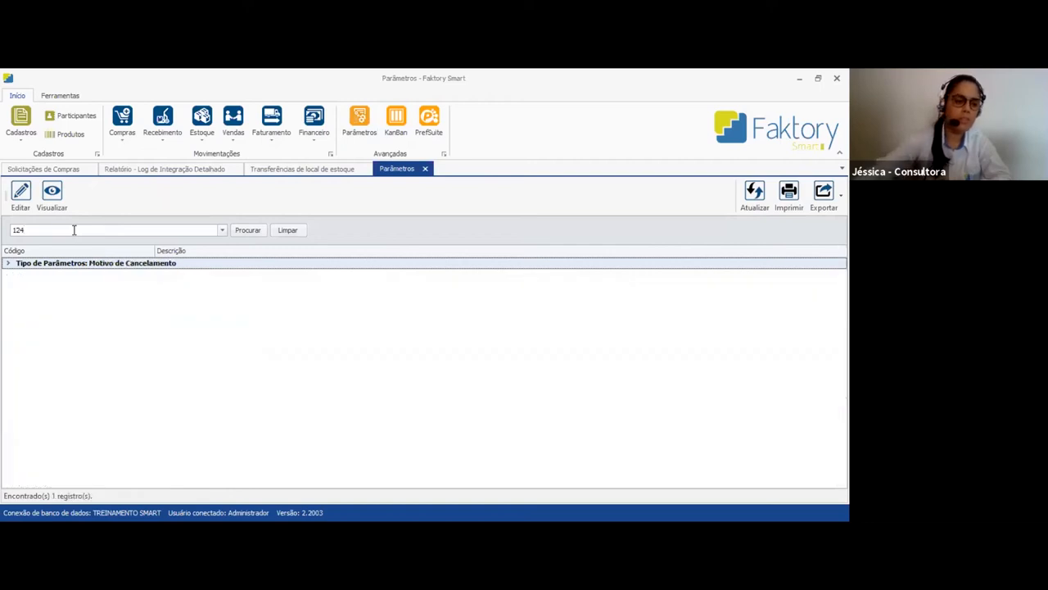
left_click(33, 279)
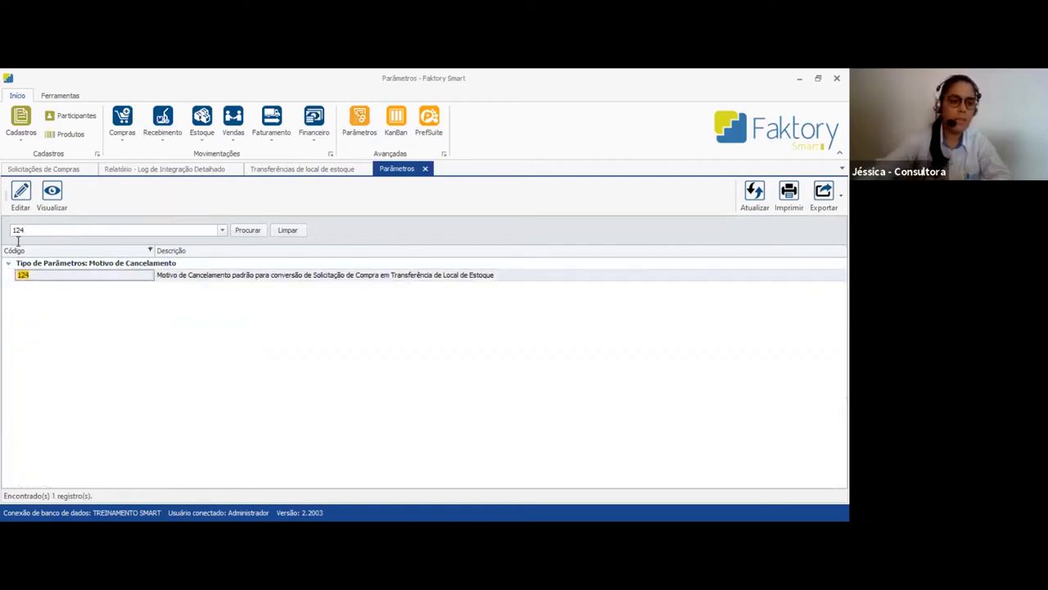
left_click(22, 196)
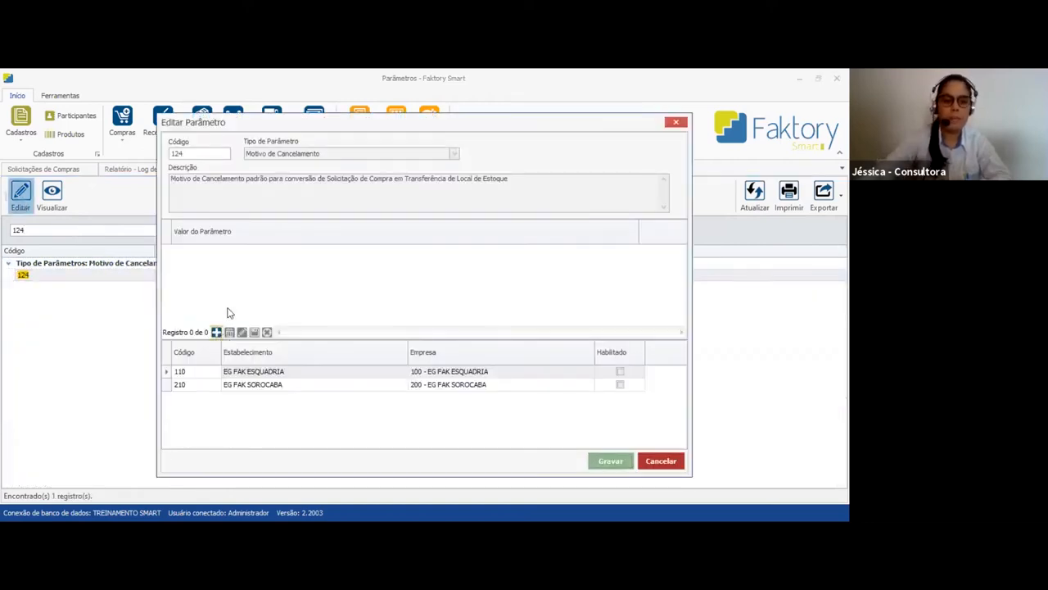
Set the parameter value to Lançamento Incorreto, enable it for EG FAK ESQUADRIA and EG FAK SOROCABA, and save
left_click(268, 250)
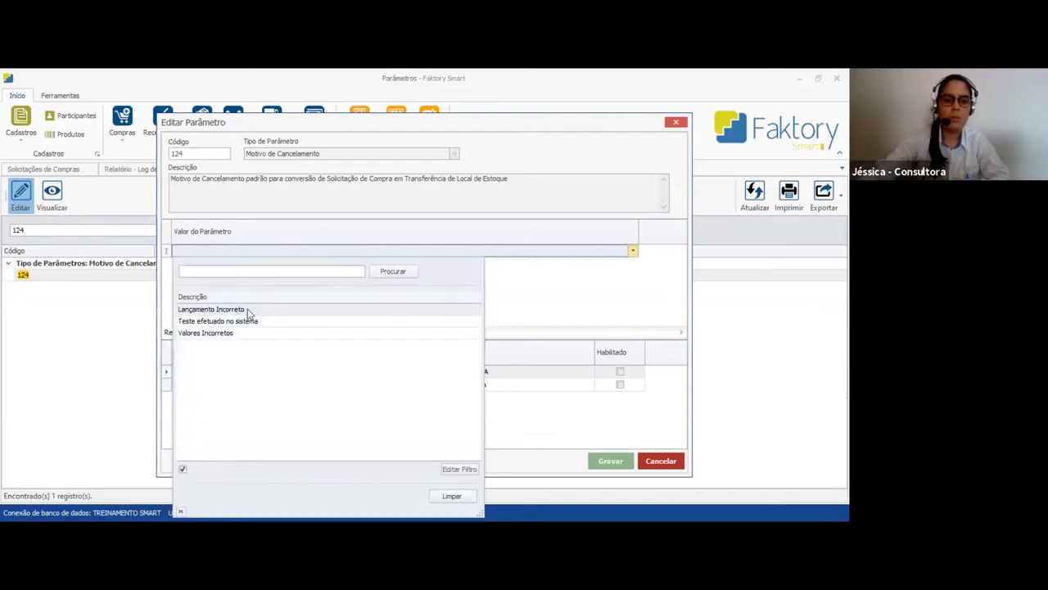
left_click(247, 309)
left_click(620, 372)
left_click(620, 384)
left_click(612, 459)
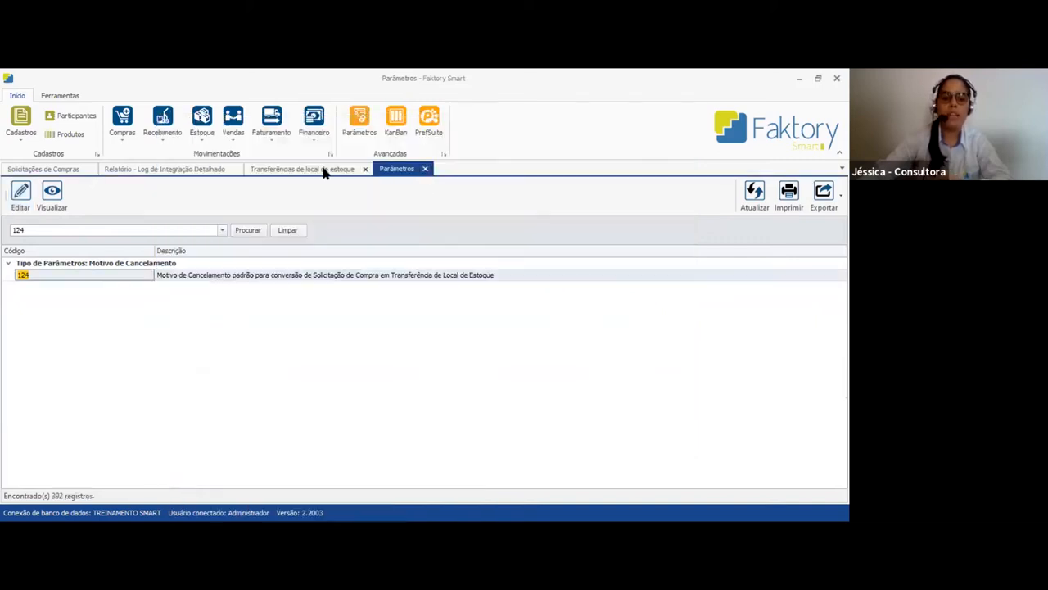
Close the parameters and convert purchase request 563 into a stock location transfer
left_click(38, 170)
left_click(425, 168)
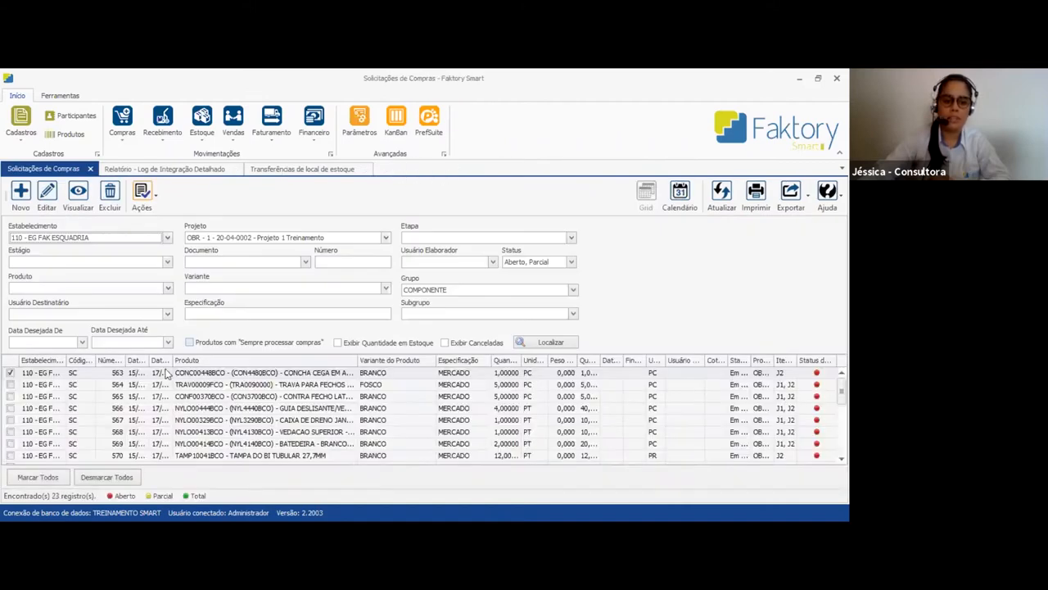
left_click(143, 197)
left_click(200, 276)
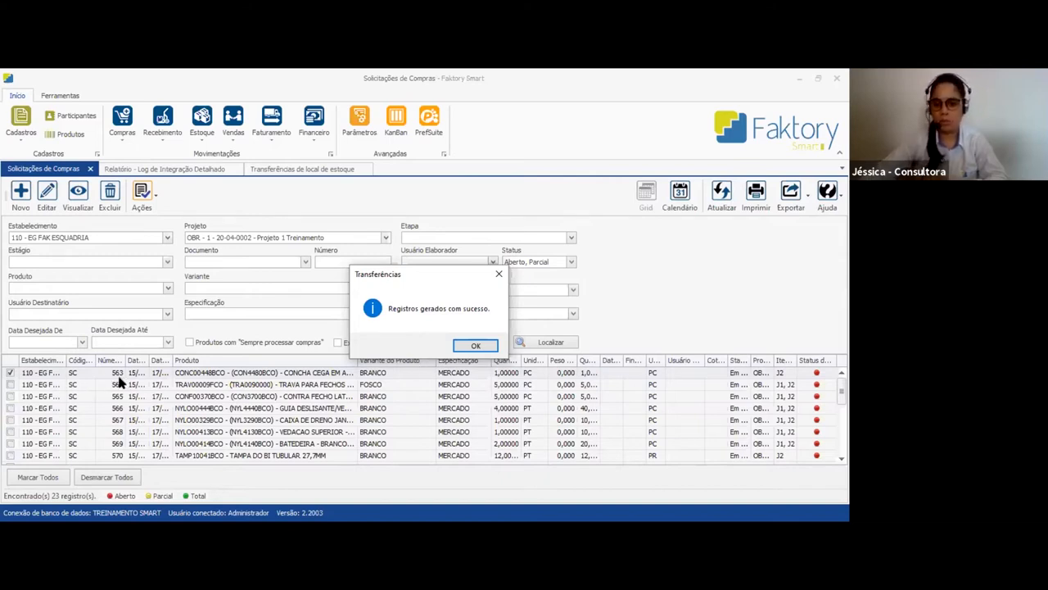
left_click(481, 346)
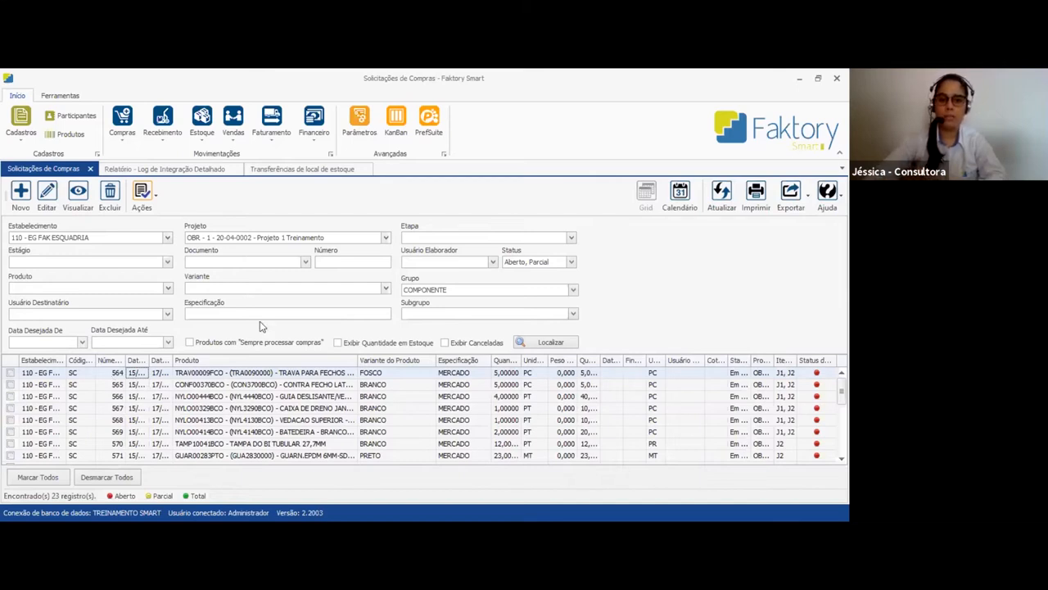
Refresh the stock location transfers and view the details of the new CONC00448BCO transfer, including its origin
left_click(318, 170)
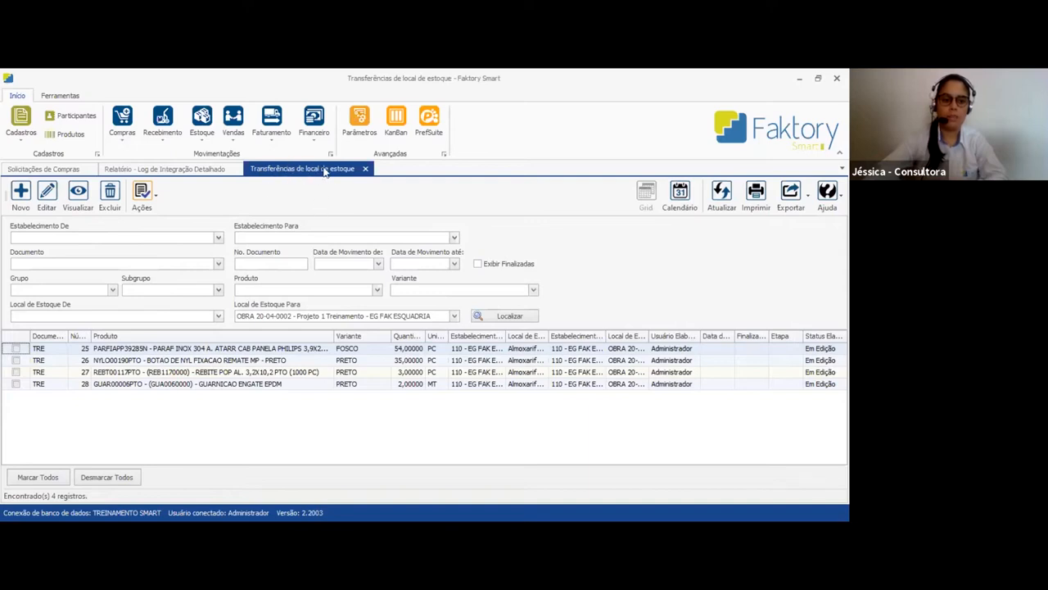
left_click(124, 384)
left_click(719, 200)
left_click(213, 397)
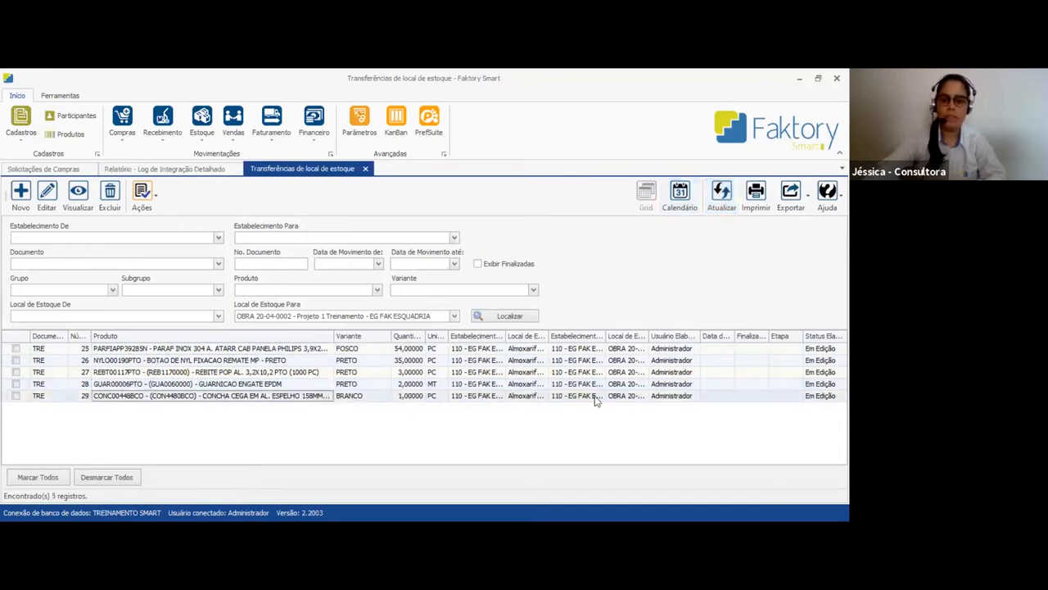
double_click(252, 397)
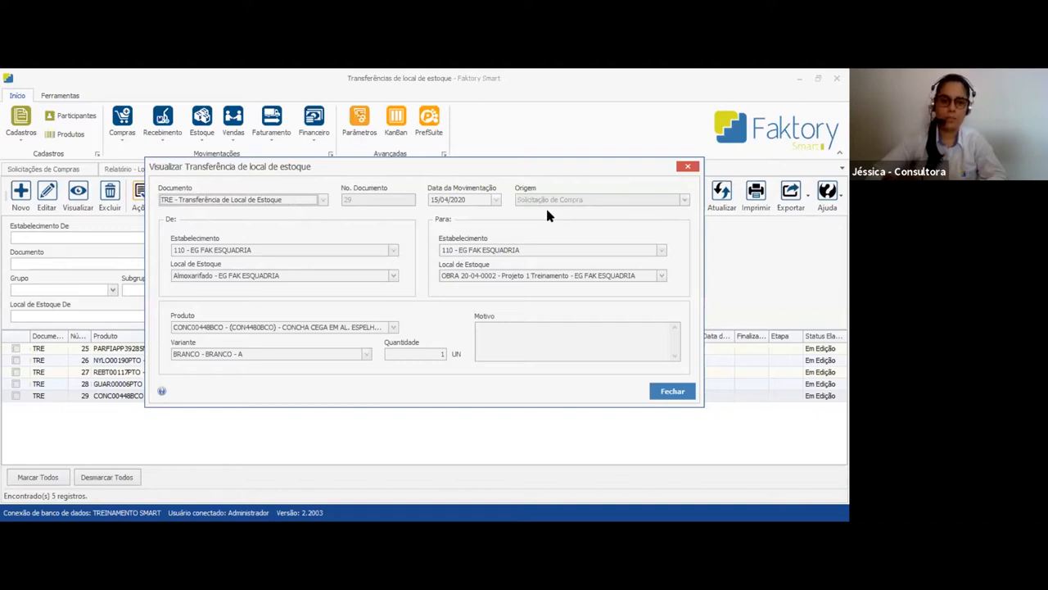
left_click(688, 169)
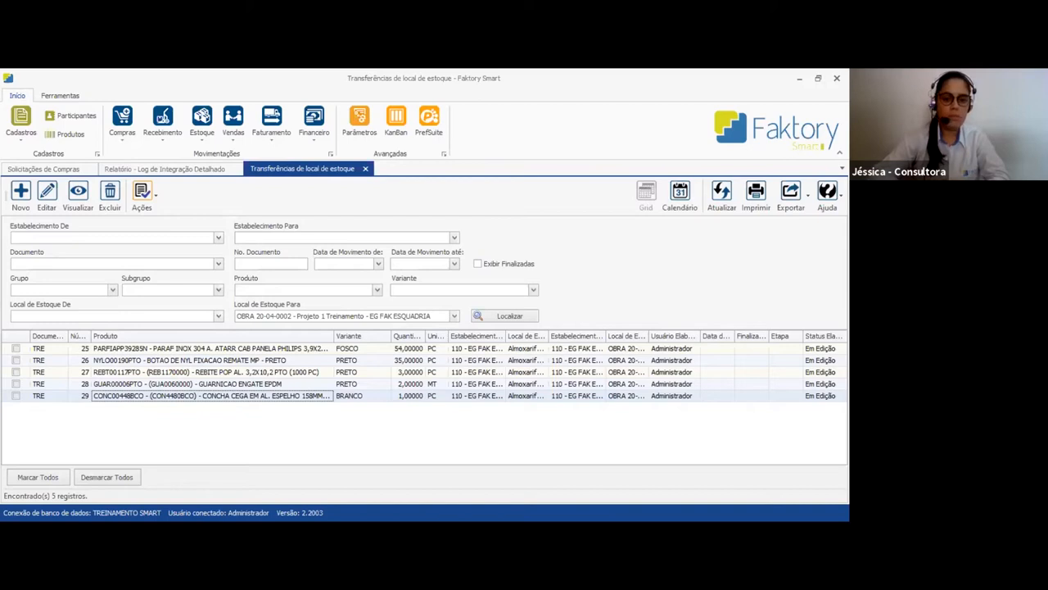
Return to the purchase requests and close the integration log report and the stock location transfers
left_click(46, 168)
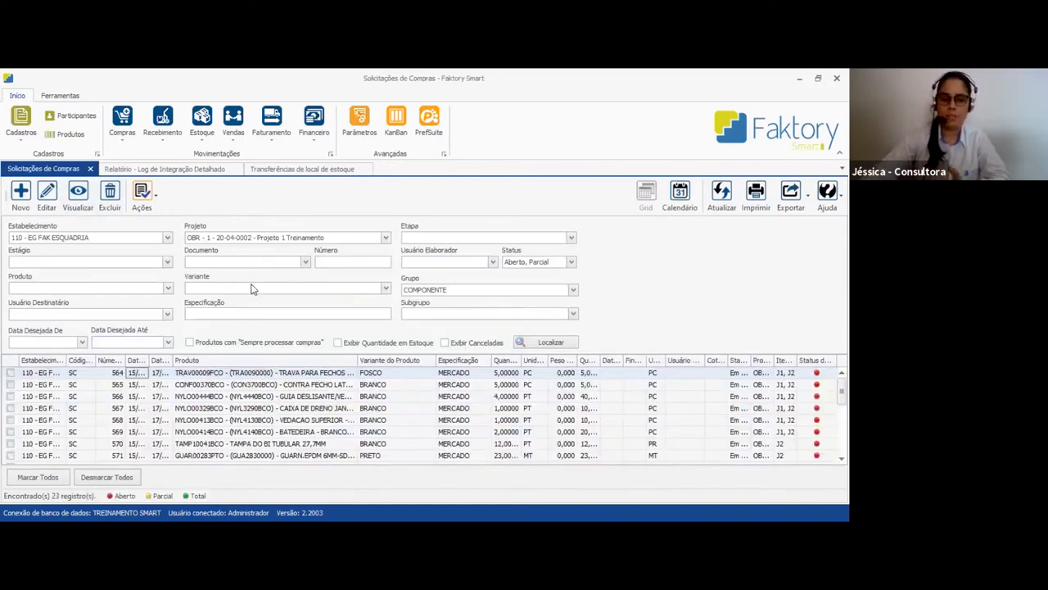
left_click(234, 169)
left_click(219, 169)
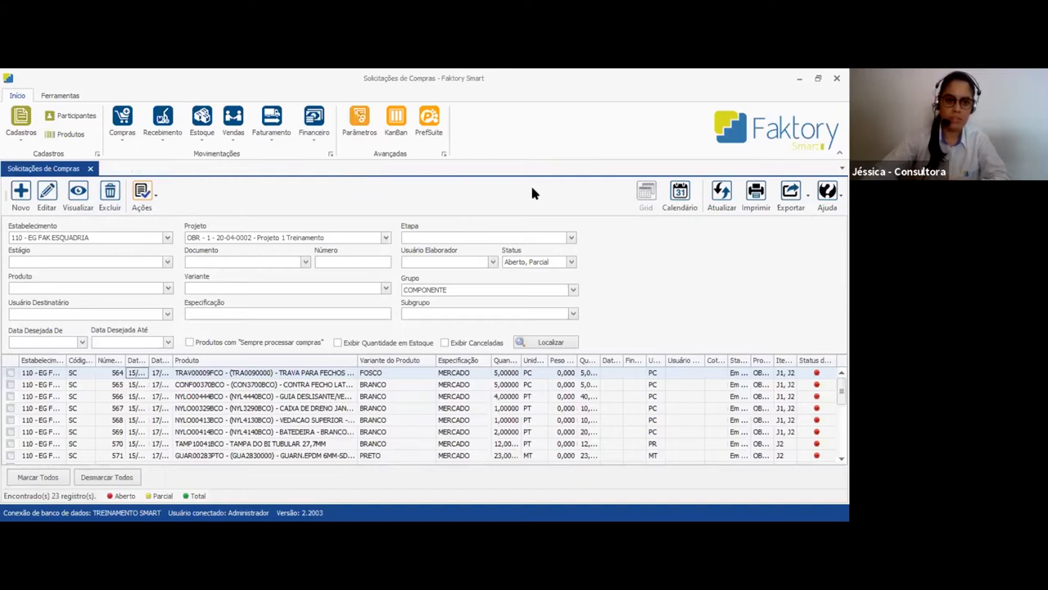
Mark all of the project's listed purchase requests and finalize them
left_click(328, 421)
scroll(328, 428, "down", 5)
scroll(326, 441, "up", 5)
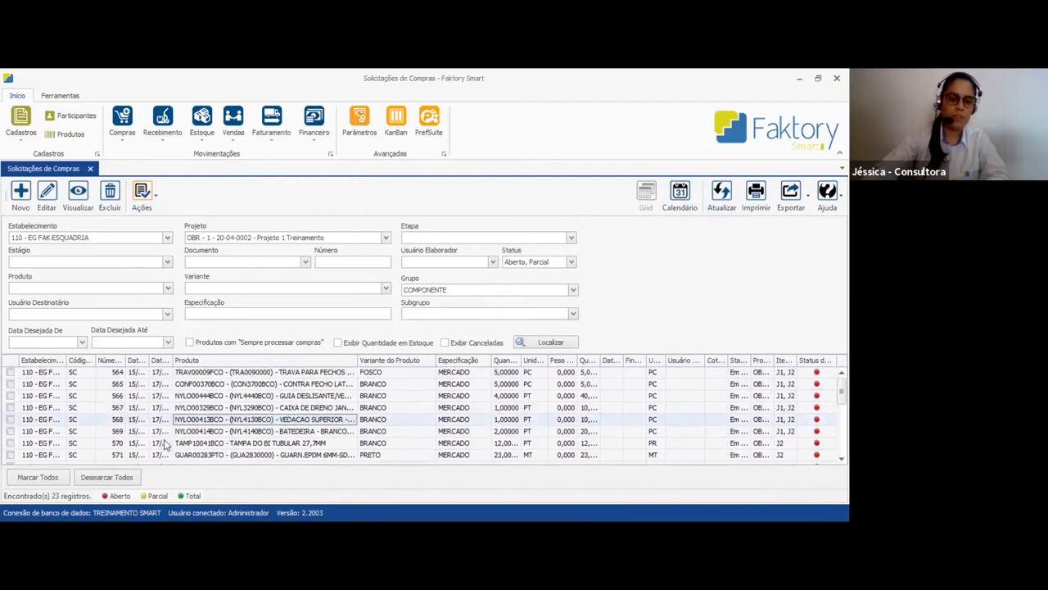
left_click(47, 477)
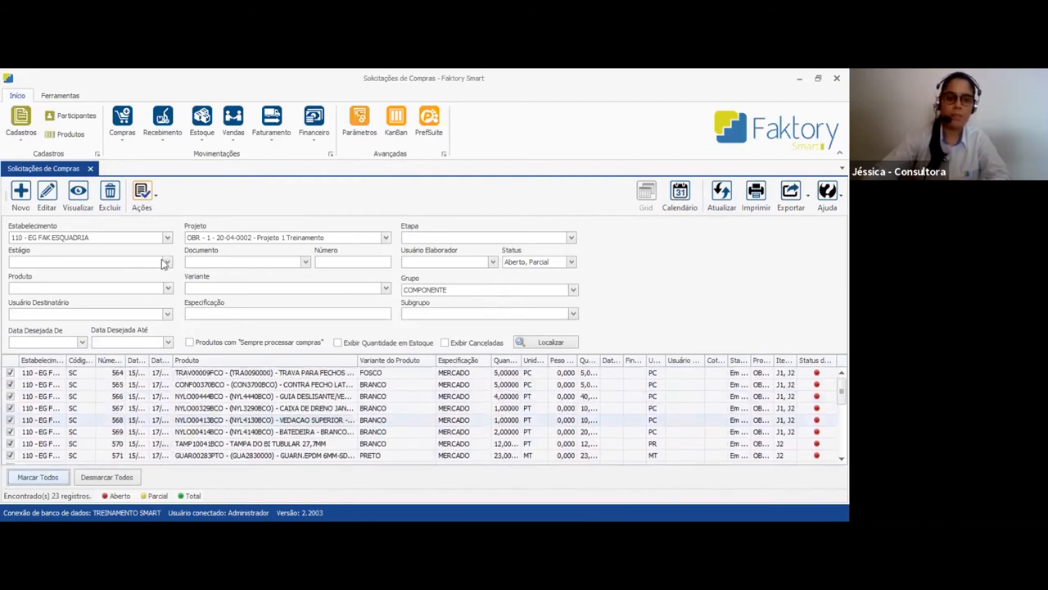
left_click(152, 207)
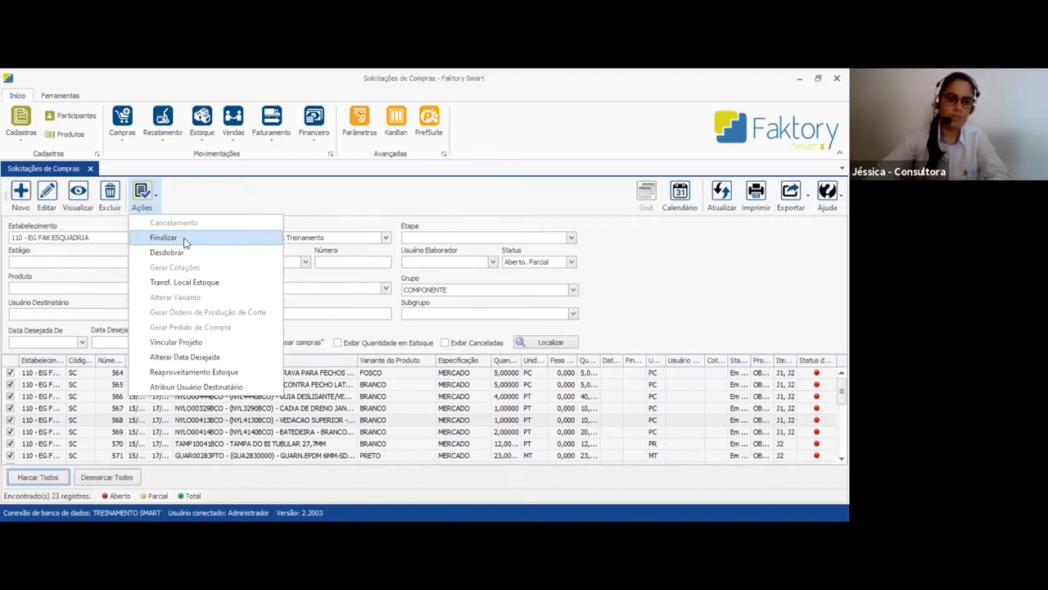
left_click(185, 239)
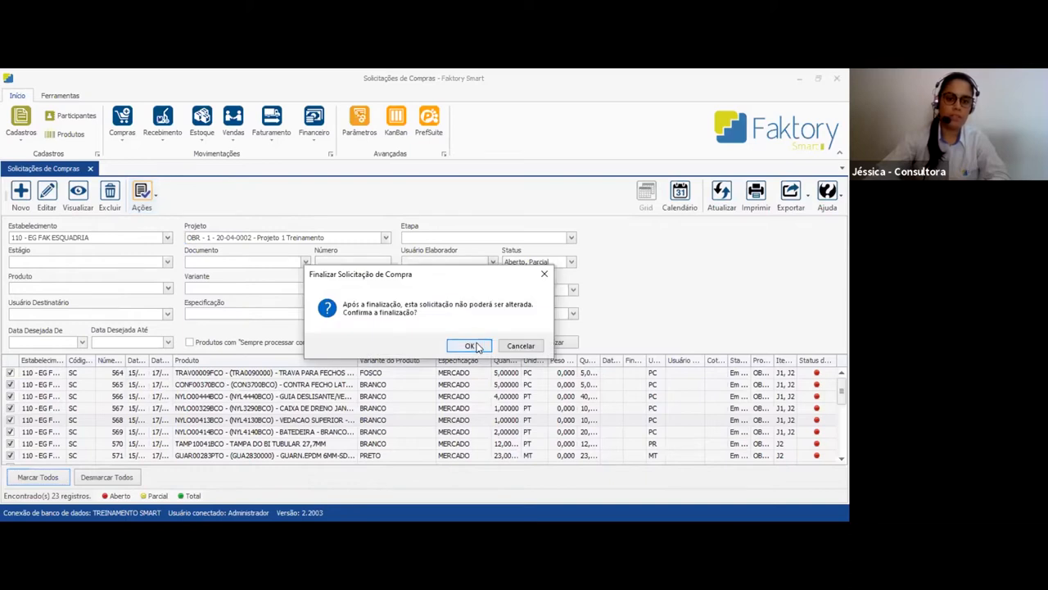
key("Return")
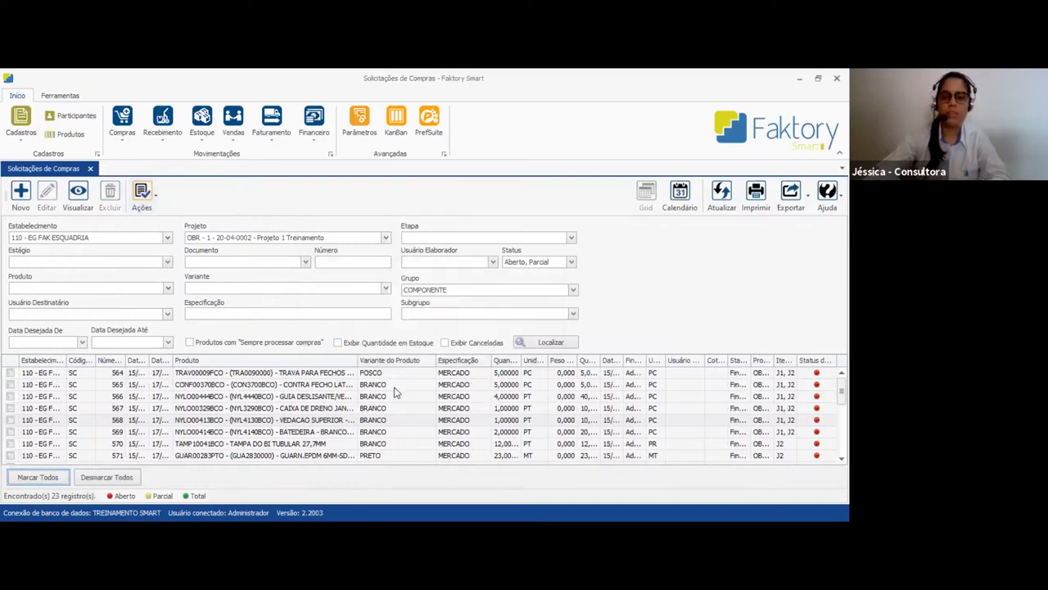
Look through the finalized purchase requests down to SILC000NTBCO - SILICONE NEUTRO BRANCO
left_click(344, 432)
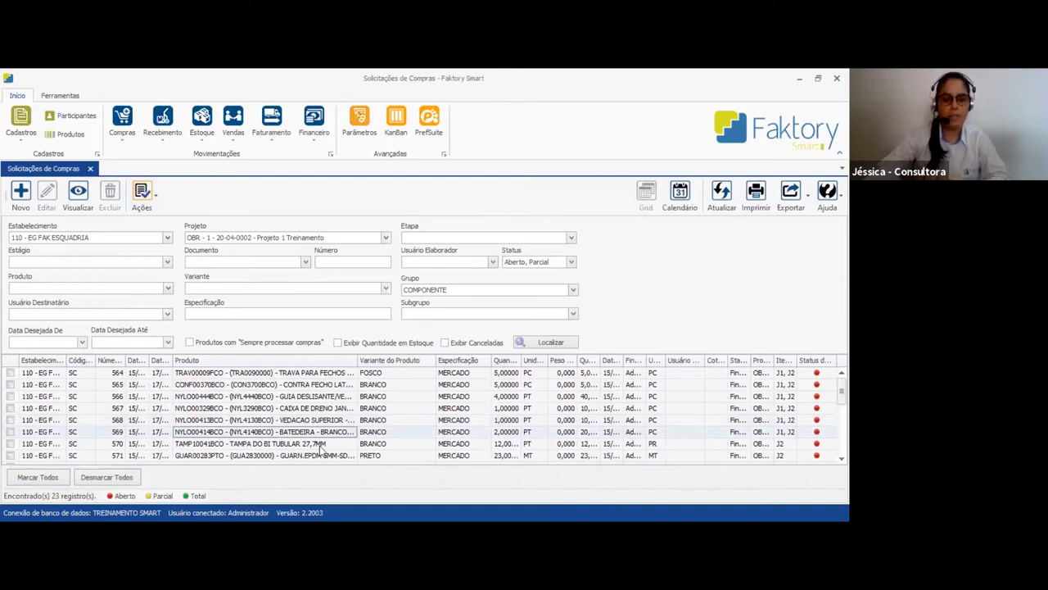
scroll(321, 446, "down", 3)
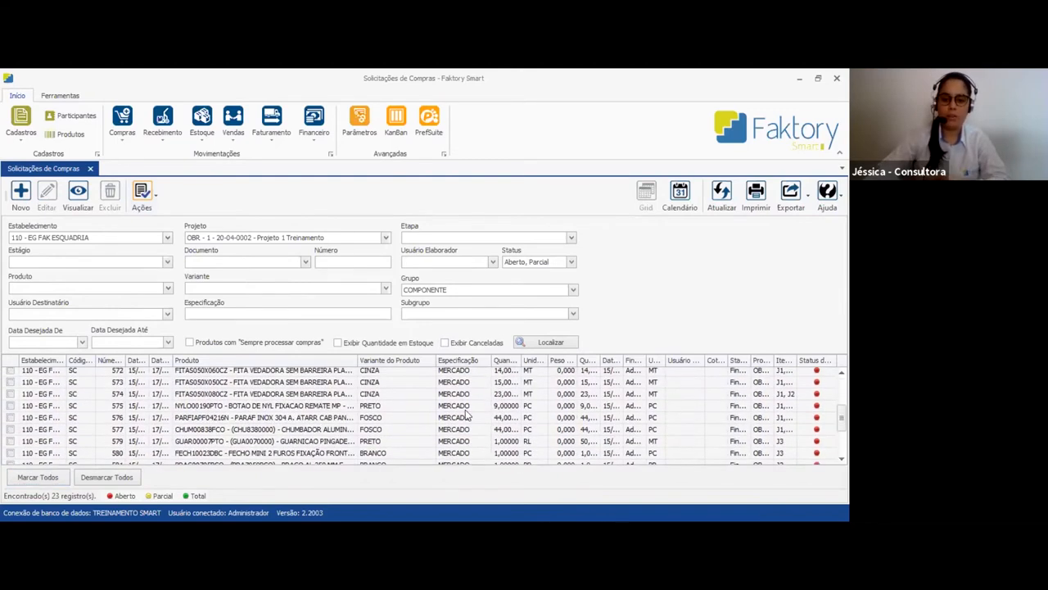
scroll(461, 434, "down", 2)
left_click(482, 448)
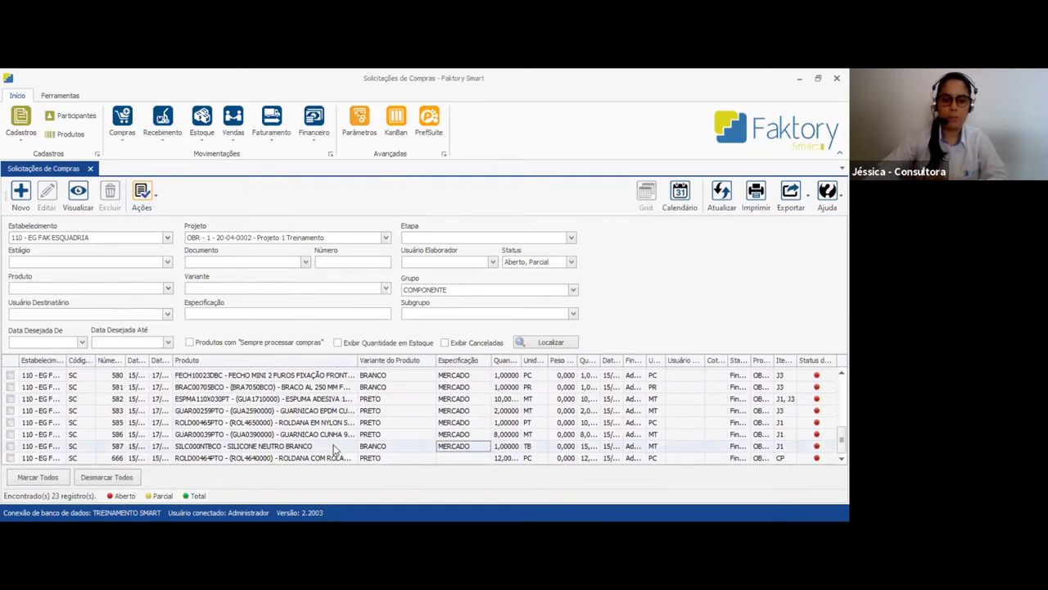
left_click(261, 449)
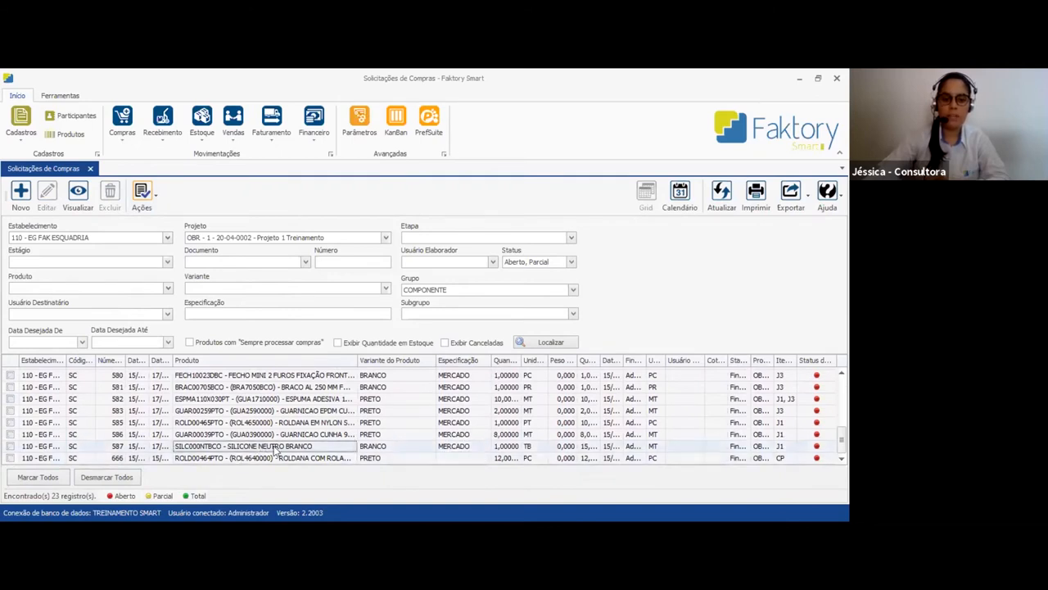
View the SILC000NTBCO - SILICONE NEUTRO BRANCO purchase request and check its commercial and stock units and quantities
double_click(274, 449)
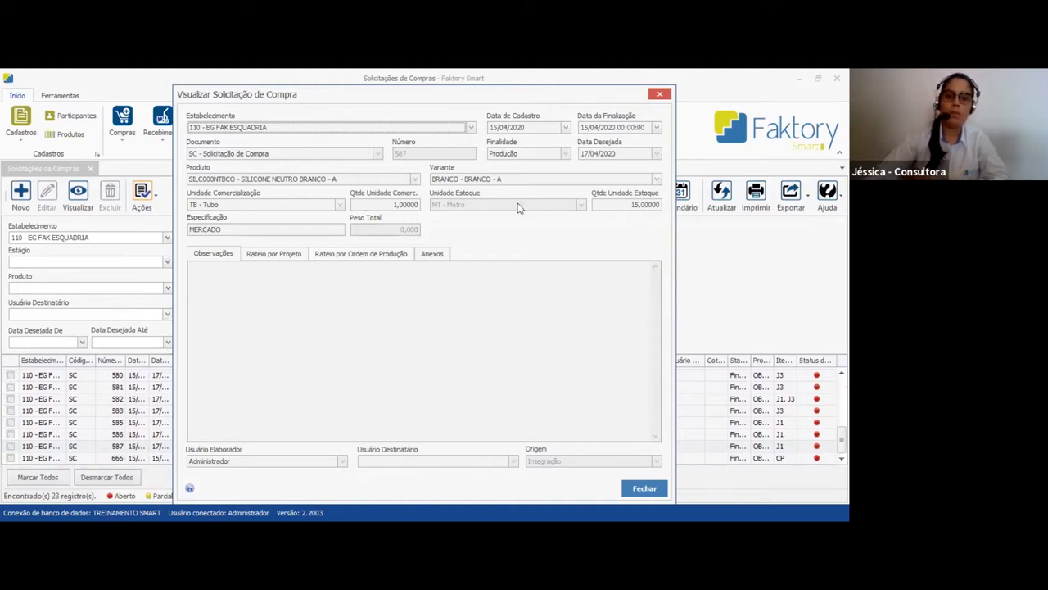
left_click(617, 206)
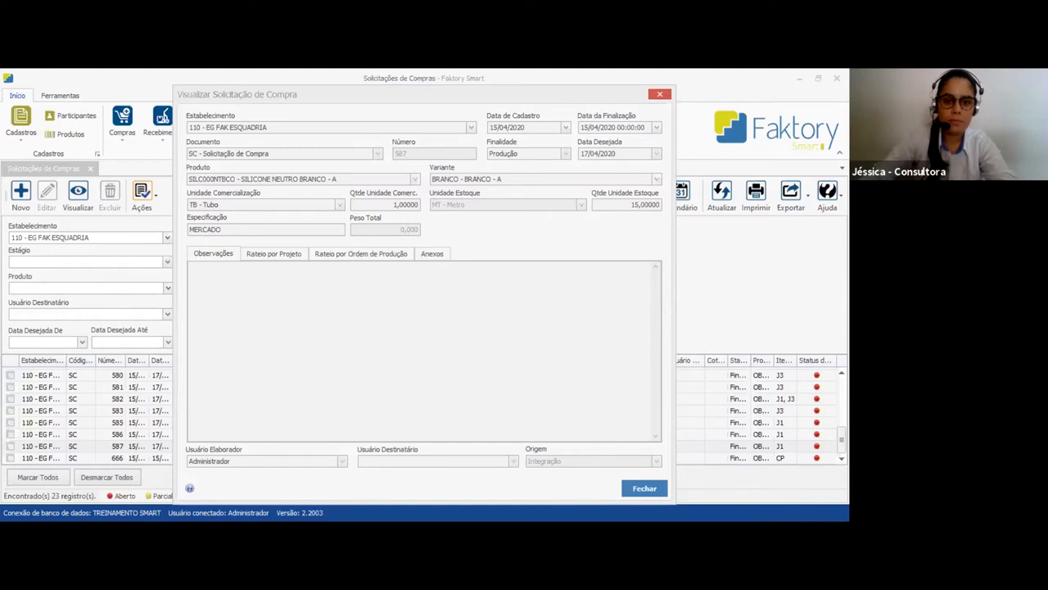
left_click(340, 240)
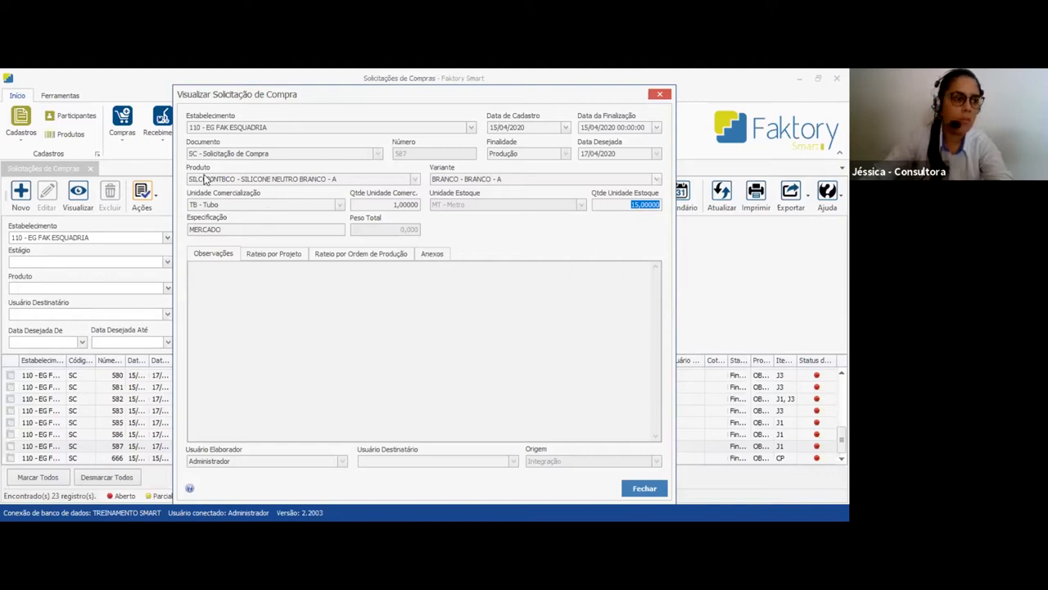
Switch to Cadastro de Componentes to check the packaging data of SILICONE NEUTRO BRANCO, and return to Faktory Smart to close the purchase request
key("alt+Tab")
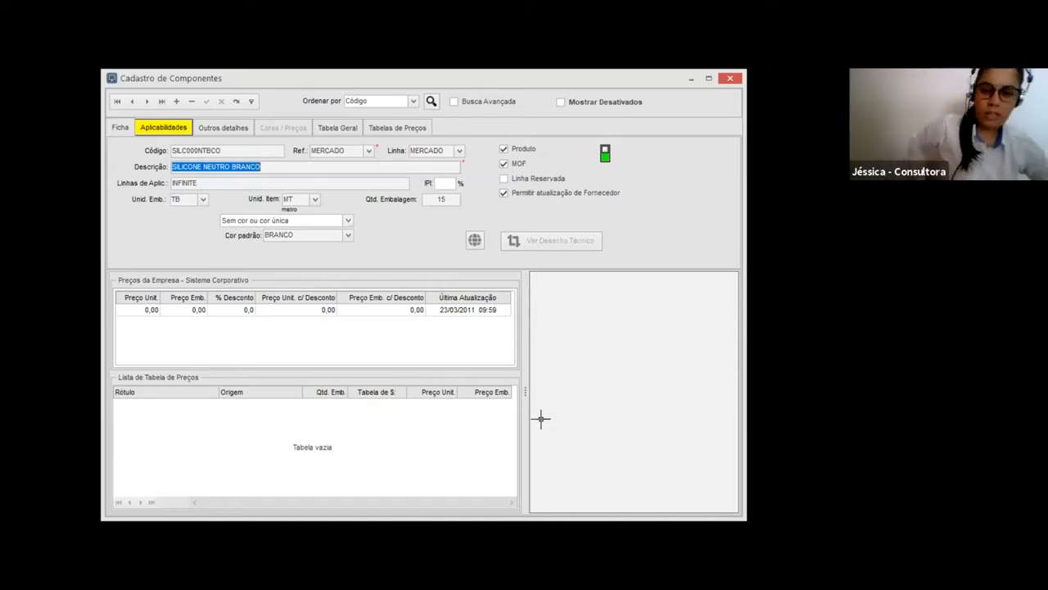
left_click(401, 527)
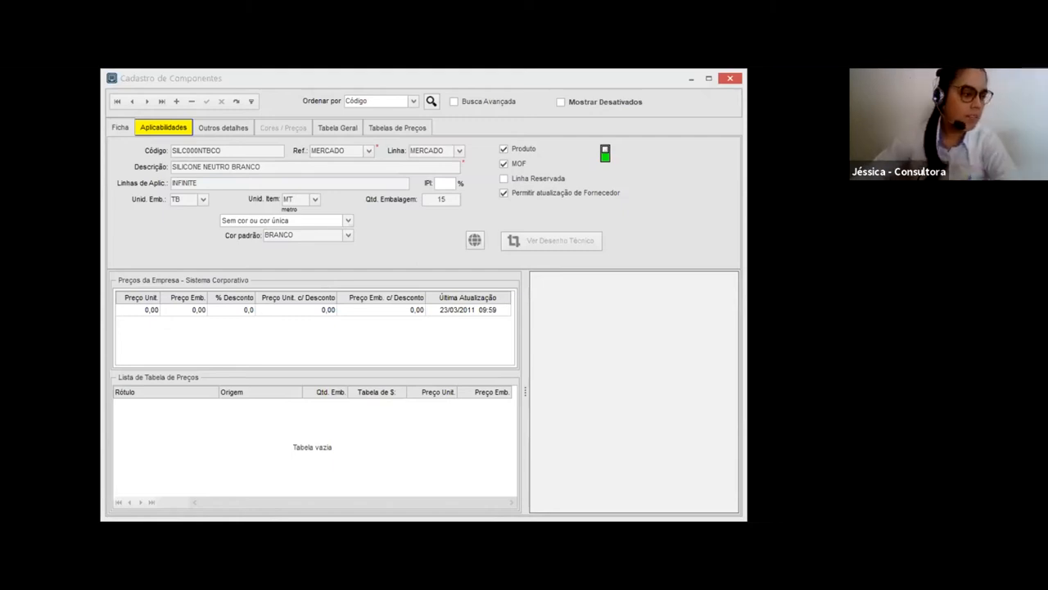
left_click(215, 167)
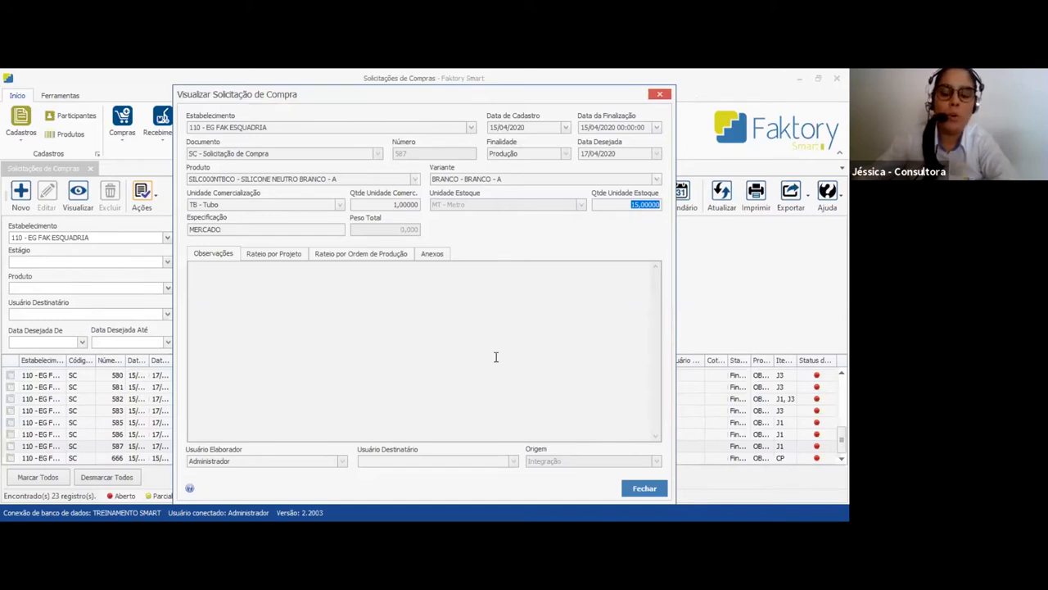
left_click(660, 98)
Search the product register for silc000 and open the SILC000NTBCO product for editing
left_click(70, 135)
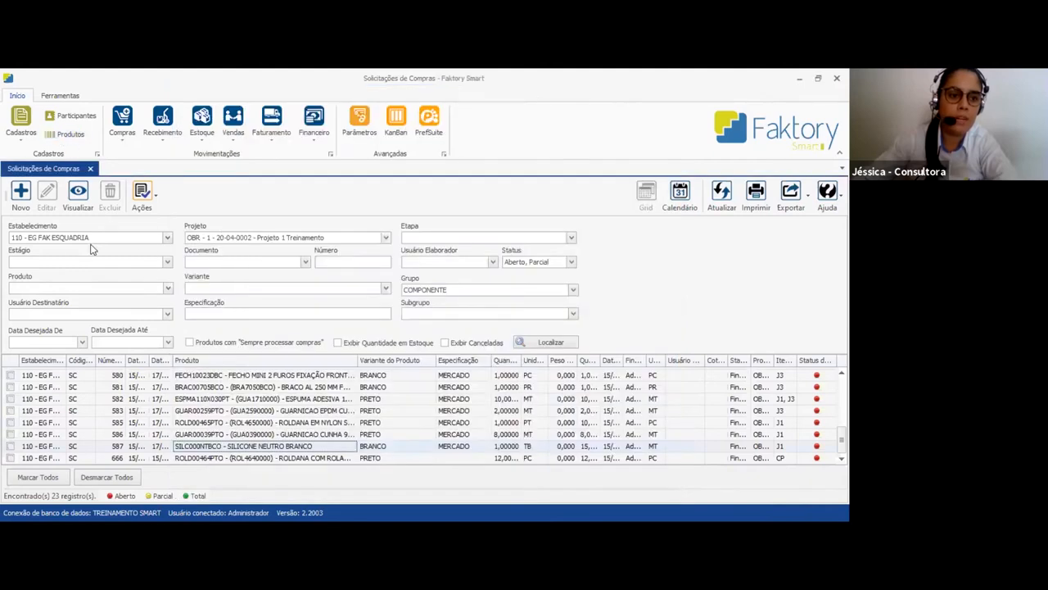
type("silc000")
left_click(51, 200)
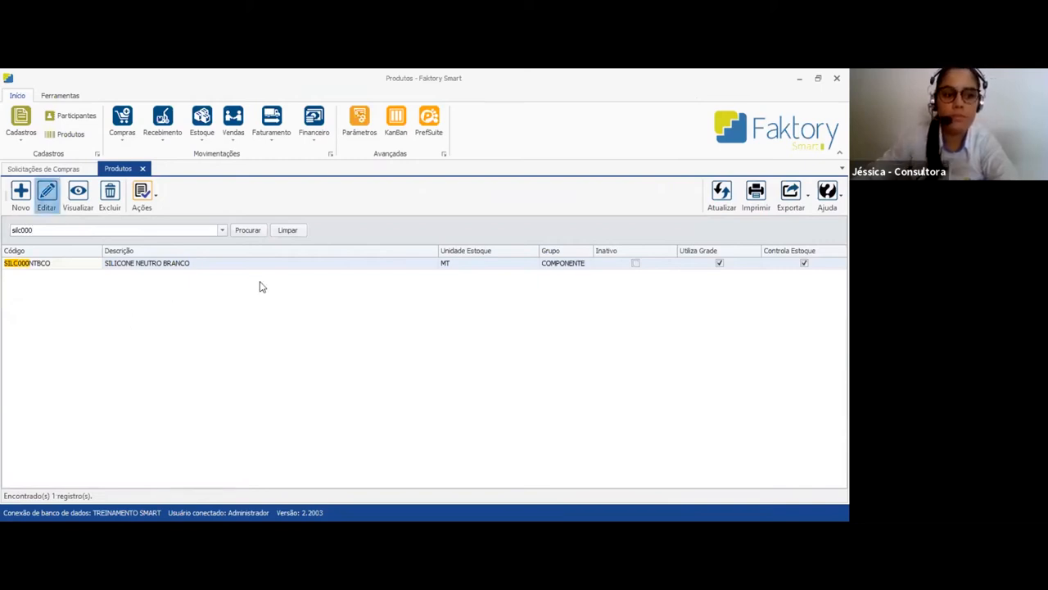
Check the silicone product's units of measure and variants, and close the product record and the product register
left_click(521, 364)
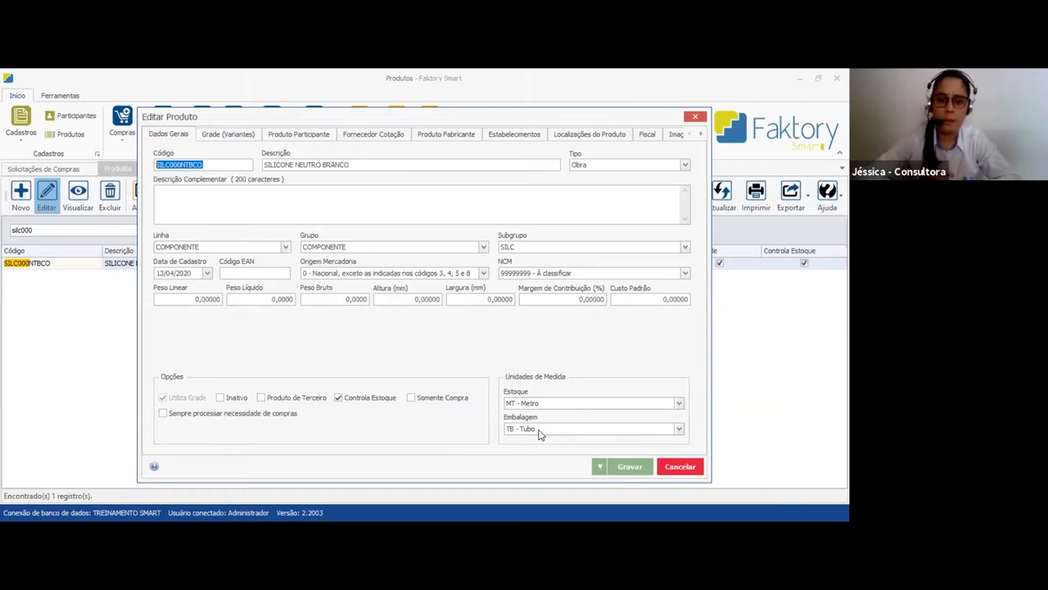
left_click(248, 138)
left_click(186, 136)
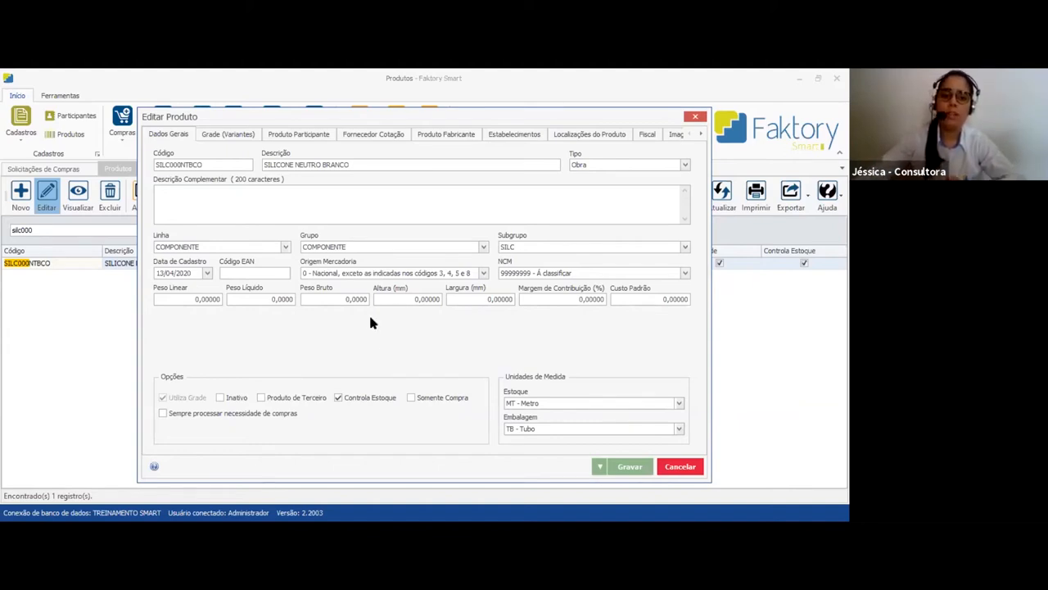
left_click(220, 136)
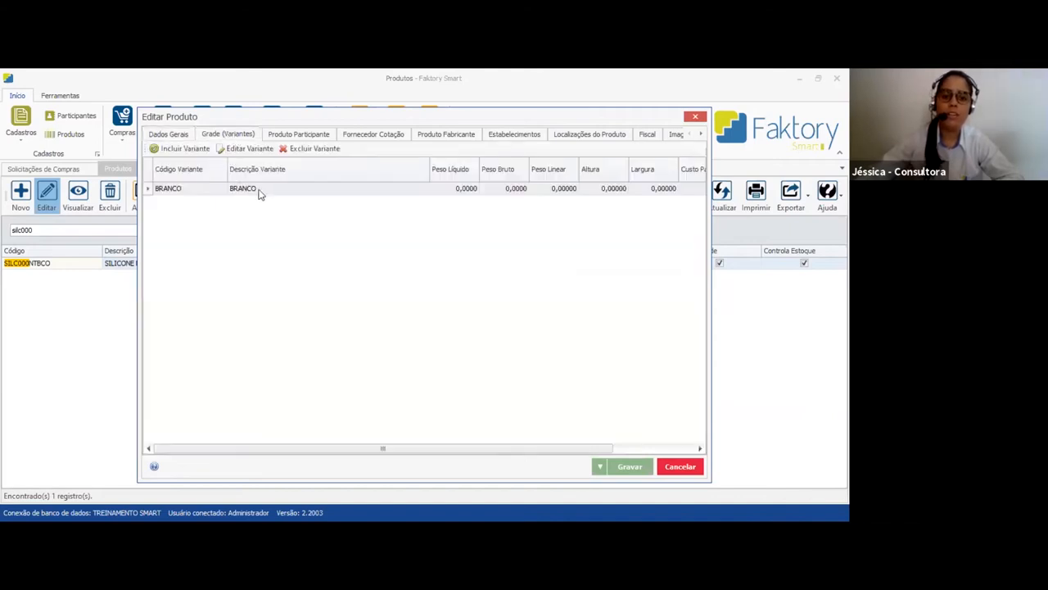
left_click(179, 136)
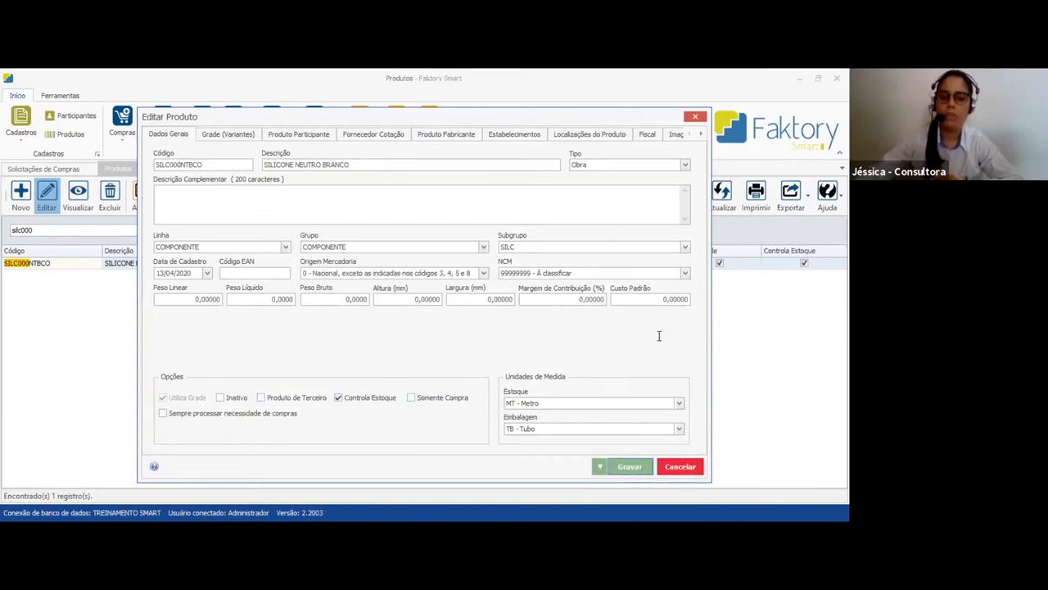
left_click(695, 116)
left_click(142, 168)
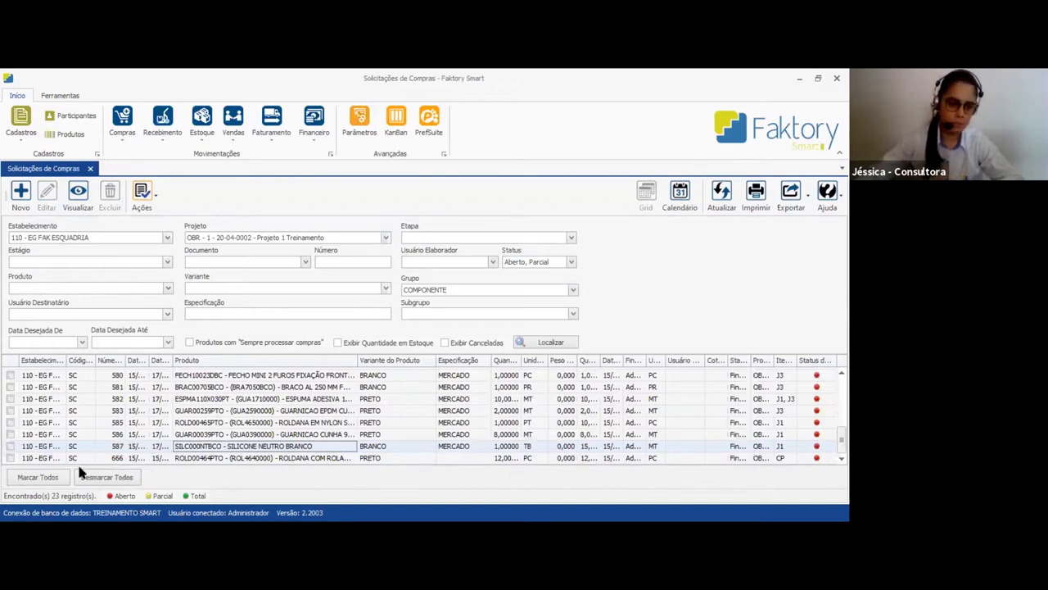
Mark all listed purchase requests and look at the actions available for them, such as Gerar Cotações
left_click(49, 479)
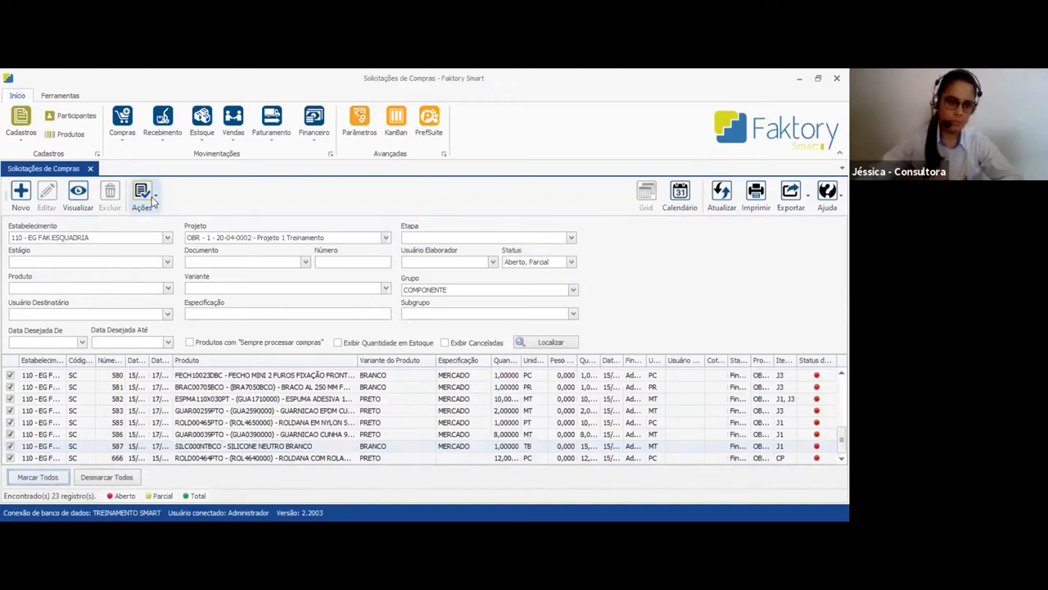
left_click(152, 197)
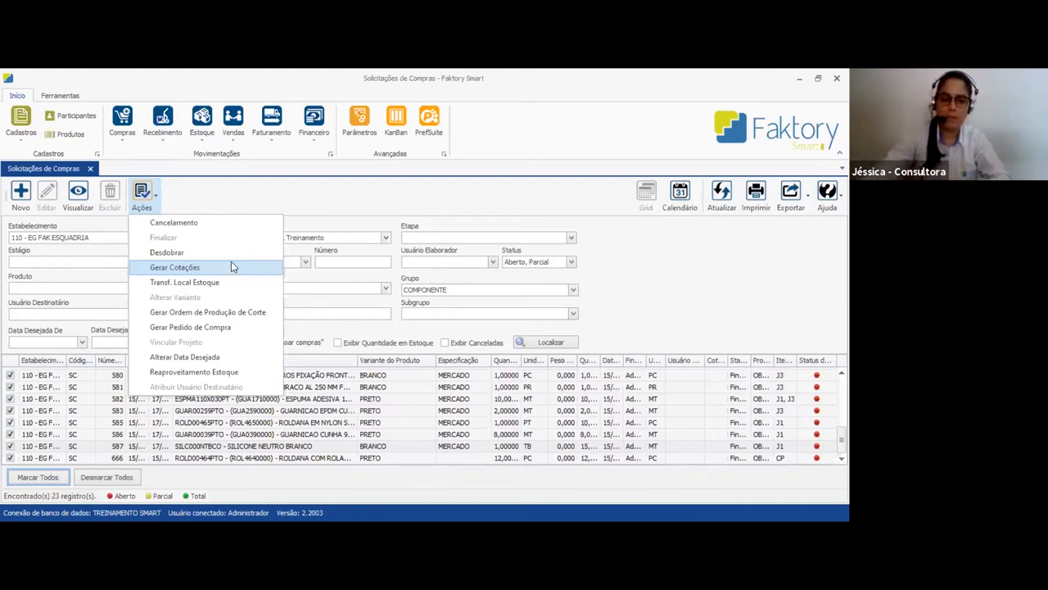
left_click(223, 196)
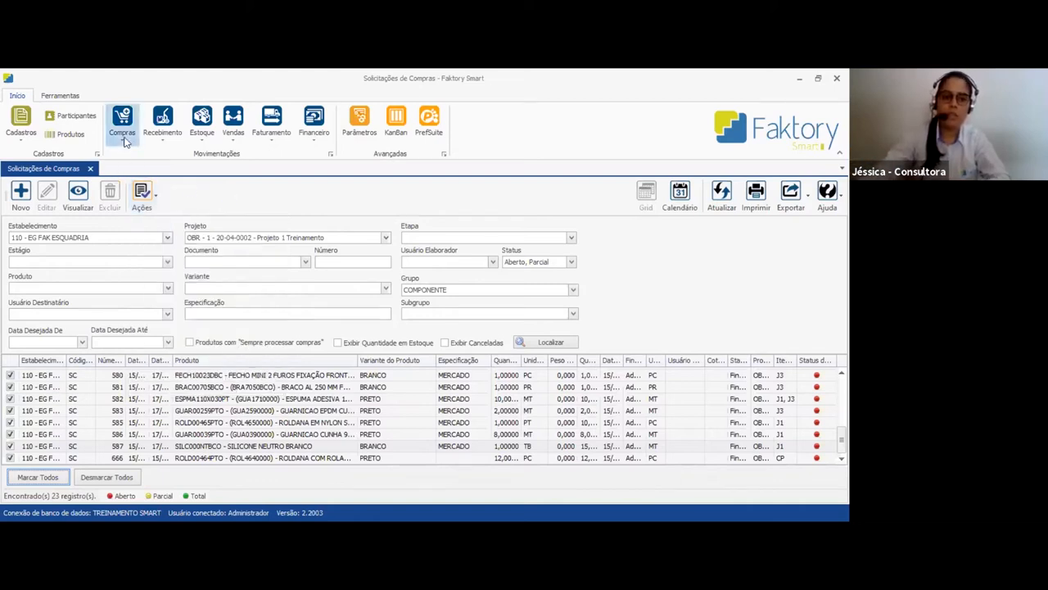
Start a new purchase quotation for Fornecedor de Componente with the payment condition 07 Dias
left_click(125, 141)
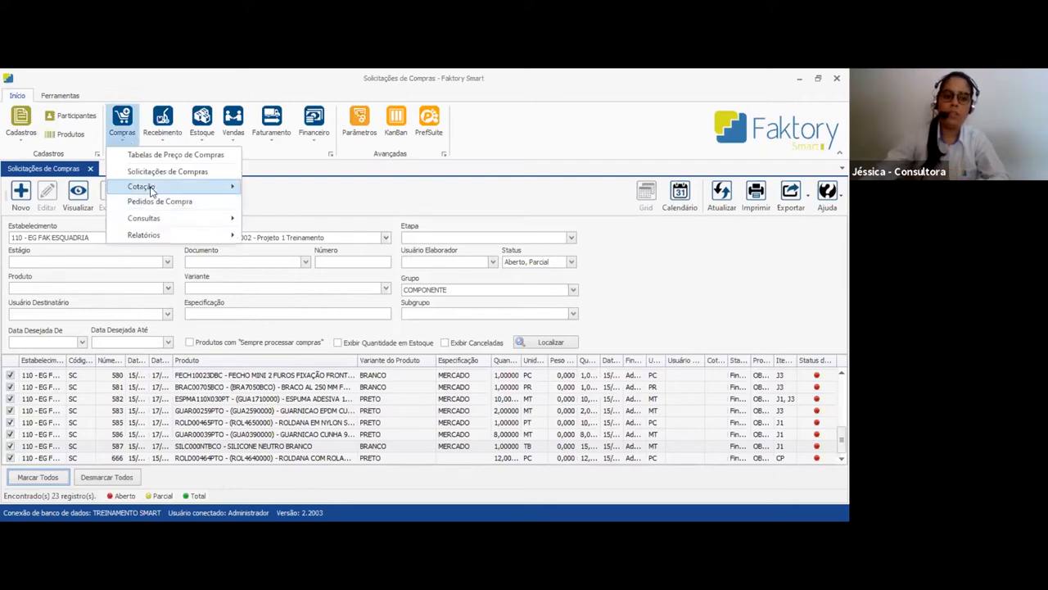
mouse_move(150, 188)
left_click(283, 189)
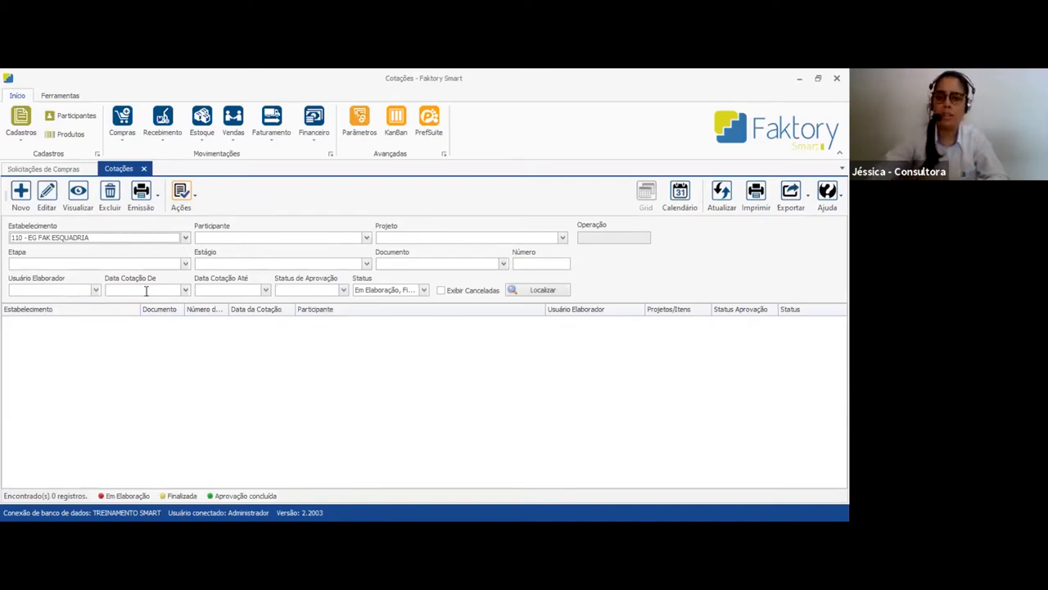
left_click(22, 196)
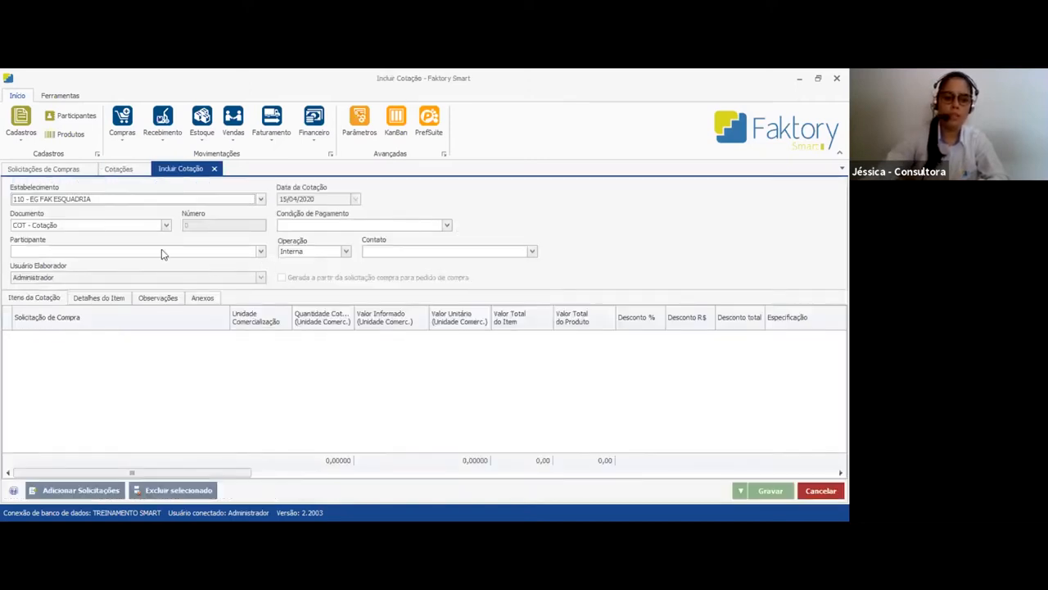
left_click(162, 253)
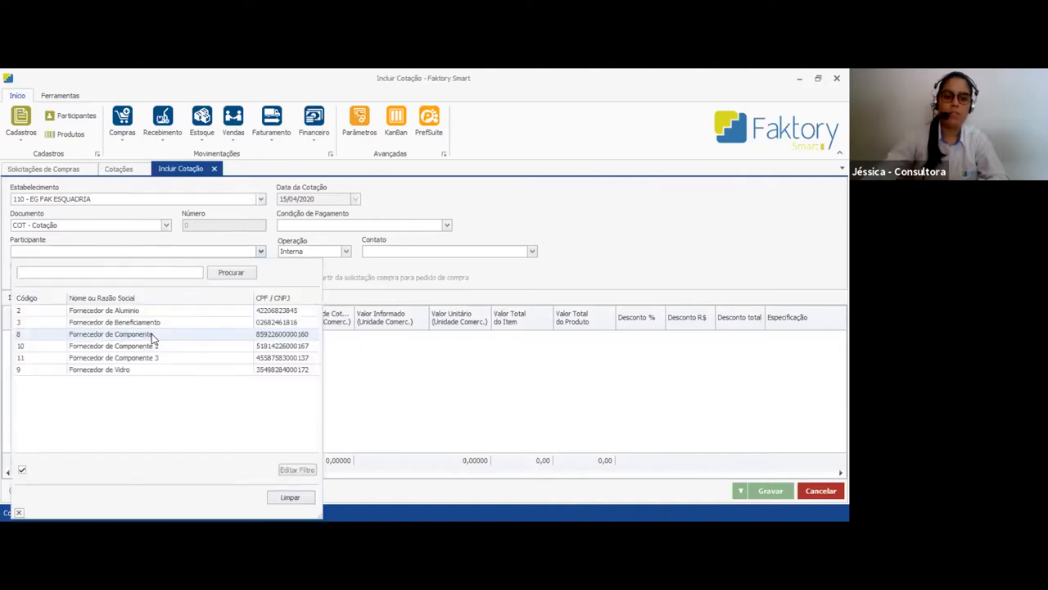
left_click(151, 334)
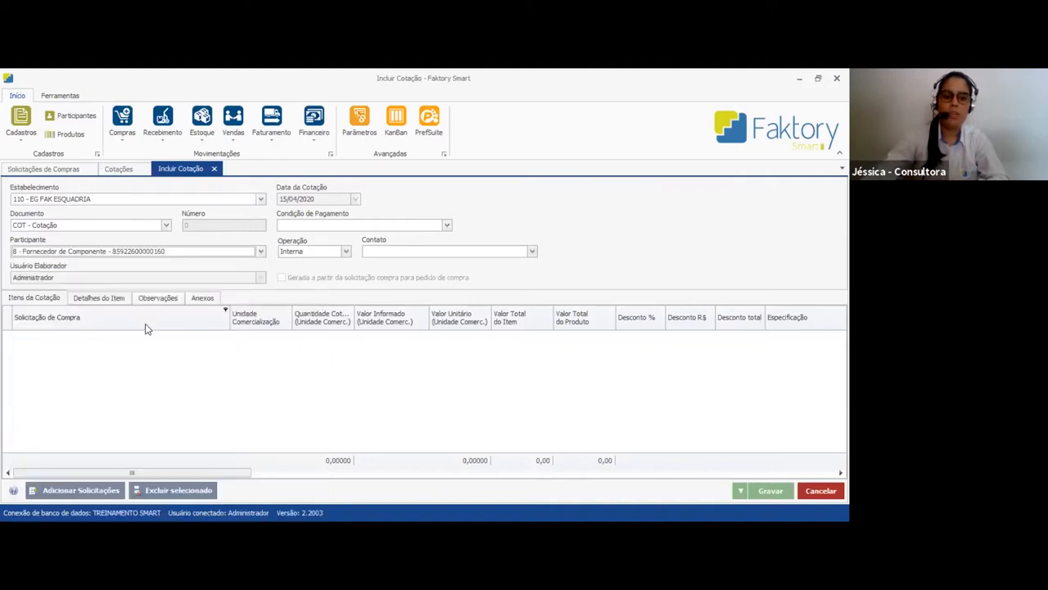
left_click(308, 226)
left_click(312, 308)
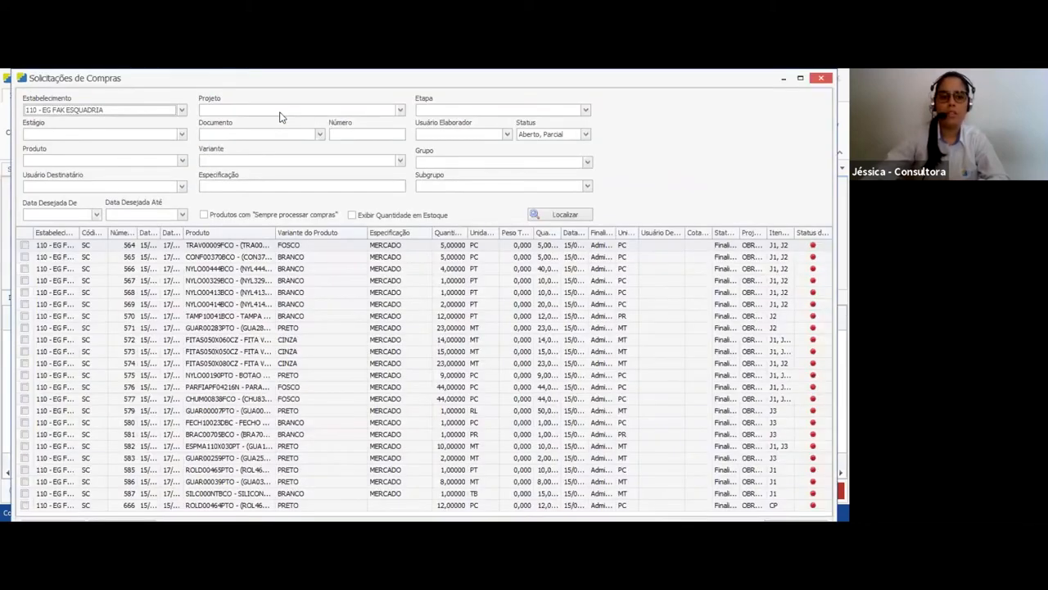
Filter the purchase requests available for the quotation by Projeto 1 Treinamento and the COMPONENTE group
left_click(279, 112)
left_click(280, 170)
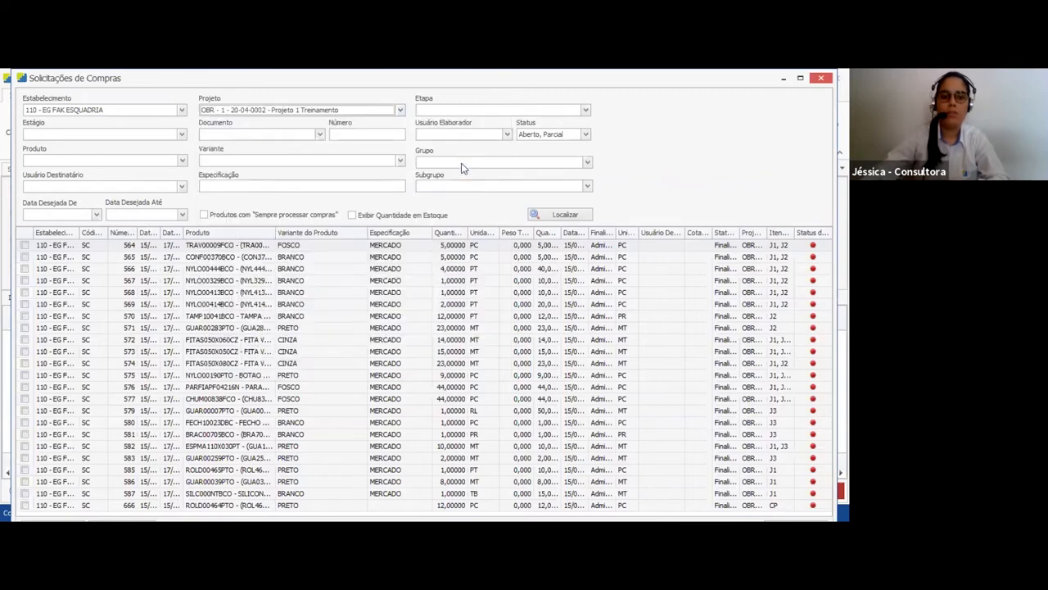
left_click(462, 164)
left_click(442, 235)
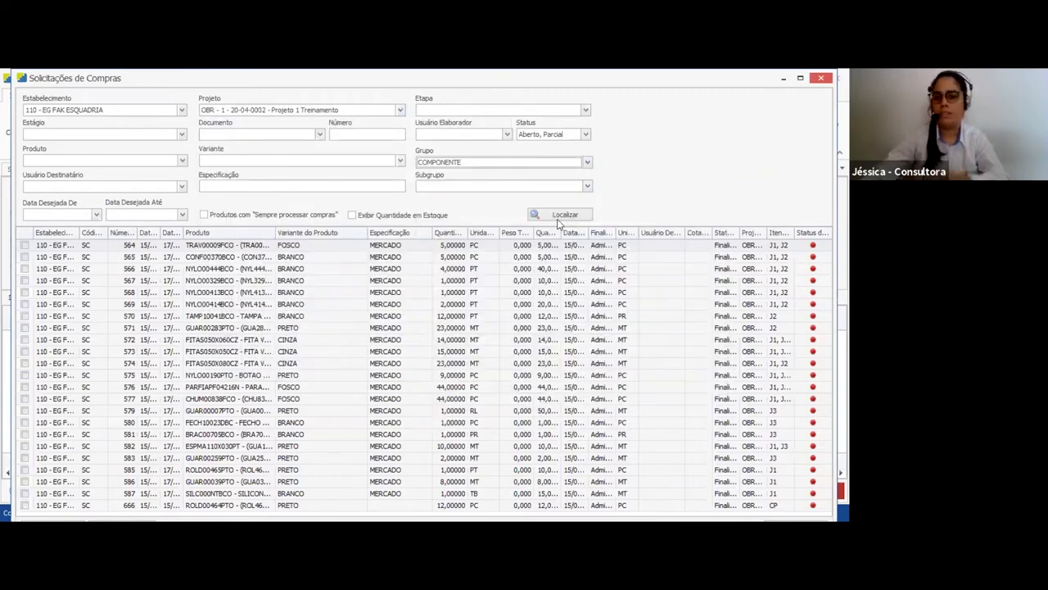
left_click(557, 214)
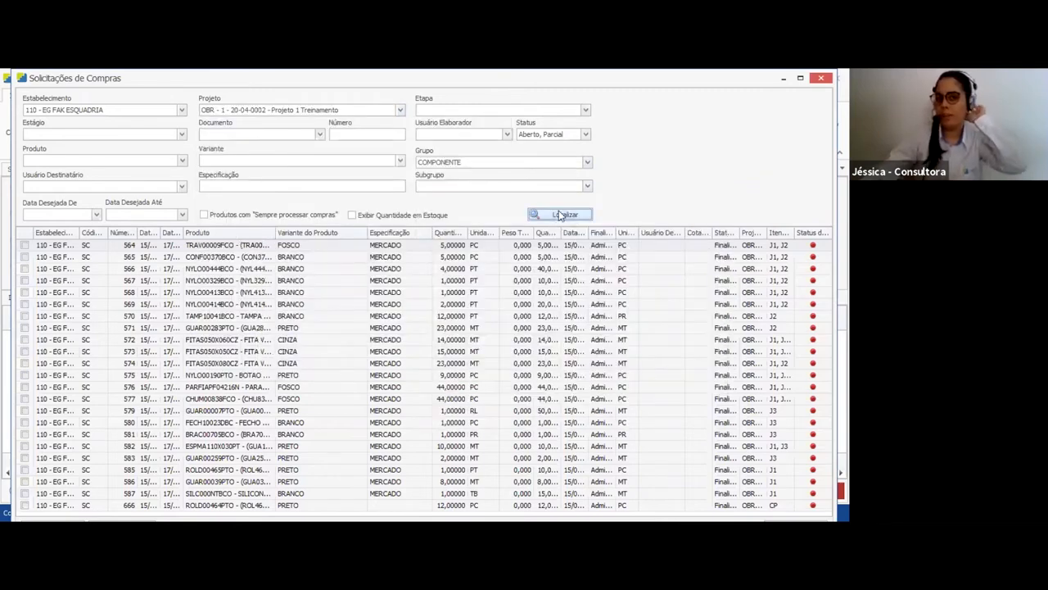
Mark all the filtered purchase requests and add them to the quotation
left_click(229, 339)
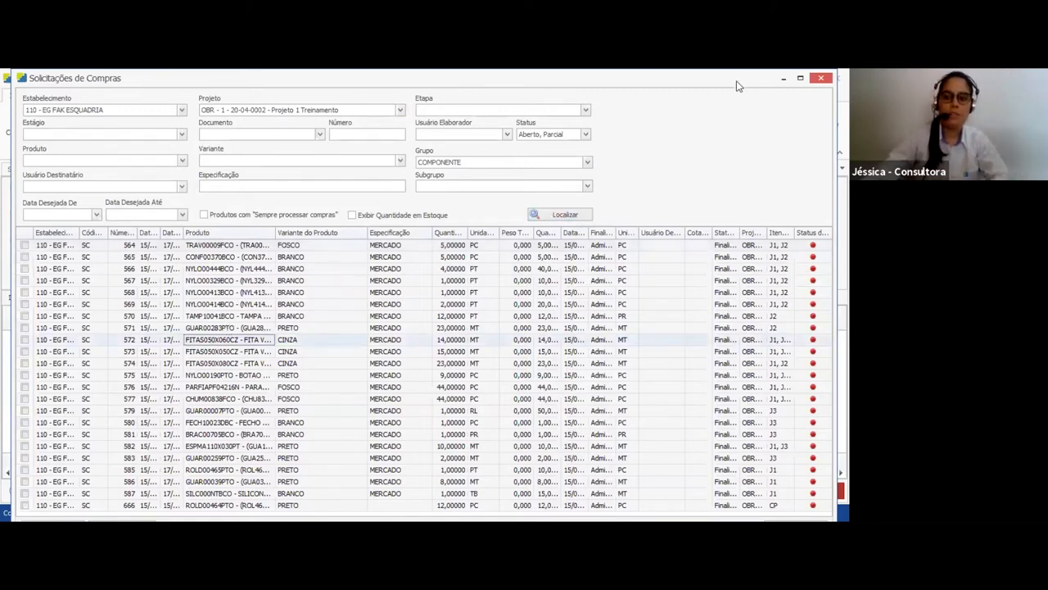
left_click_drag(737, 75, 711, 128)
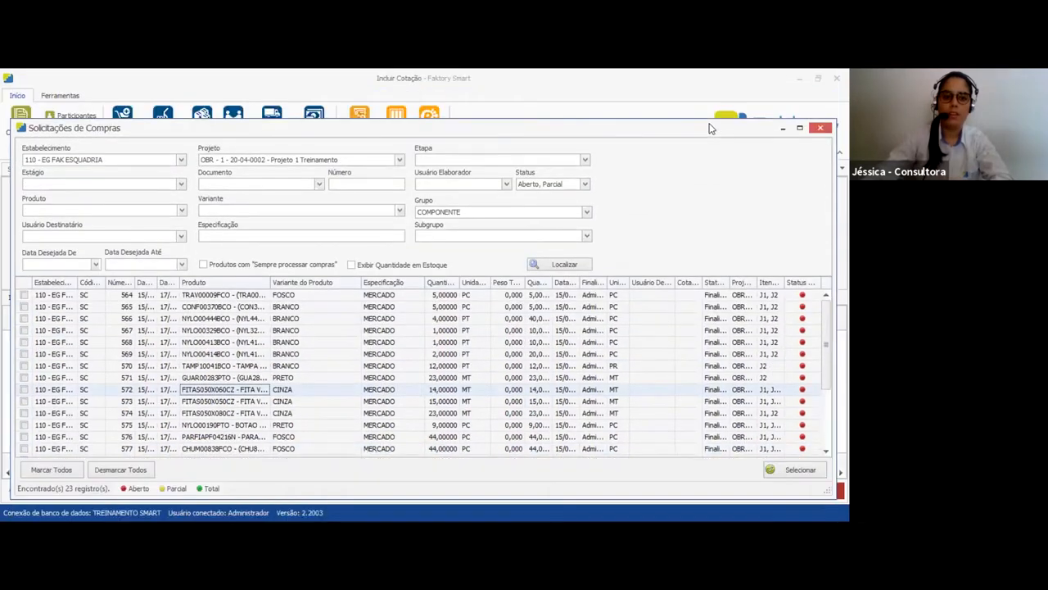
left_click(70, 433)
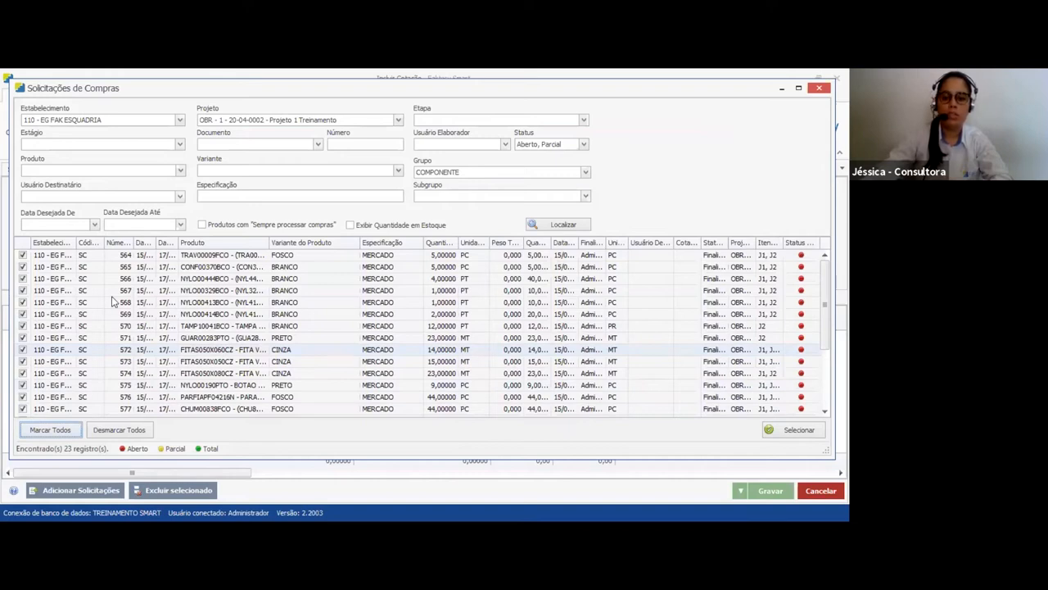
left_click(794, 430)
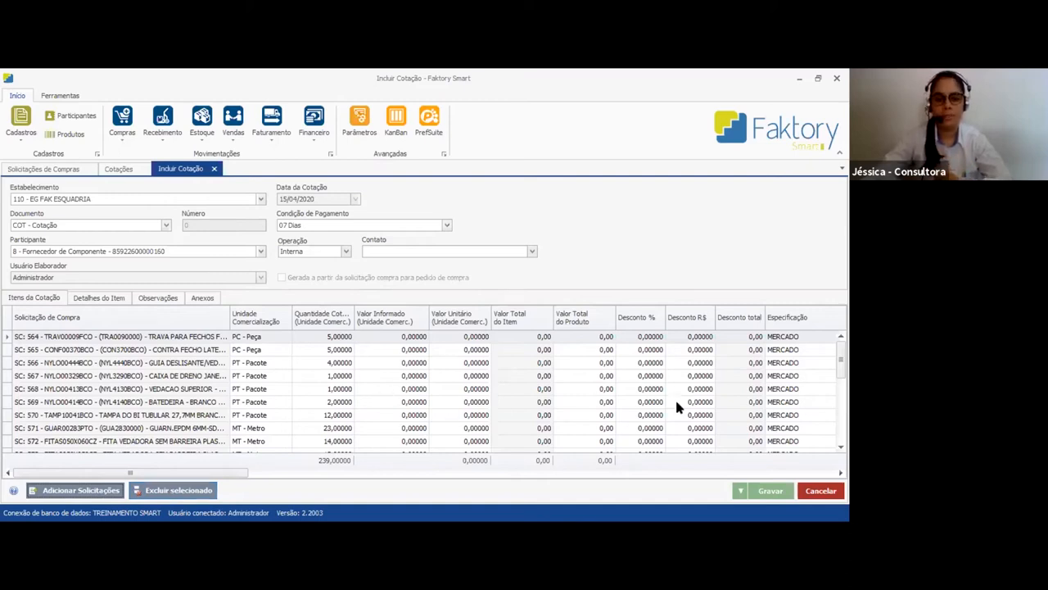
Look through the quotation items and check the quoted quantity and item details of SILC000NTBCO - SILICONE NEUTRO BRANCO
mouse_move(841, 360)
left_mouse_down()
mouse_move(841, 421)
mouse_move(841, 358)
left_mouse_up()
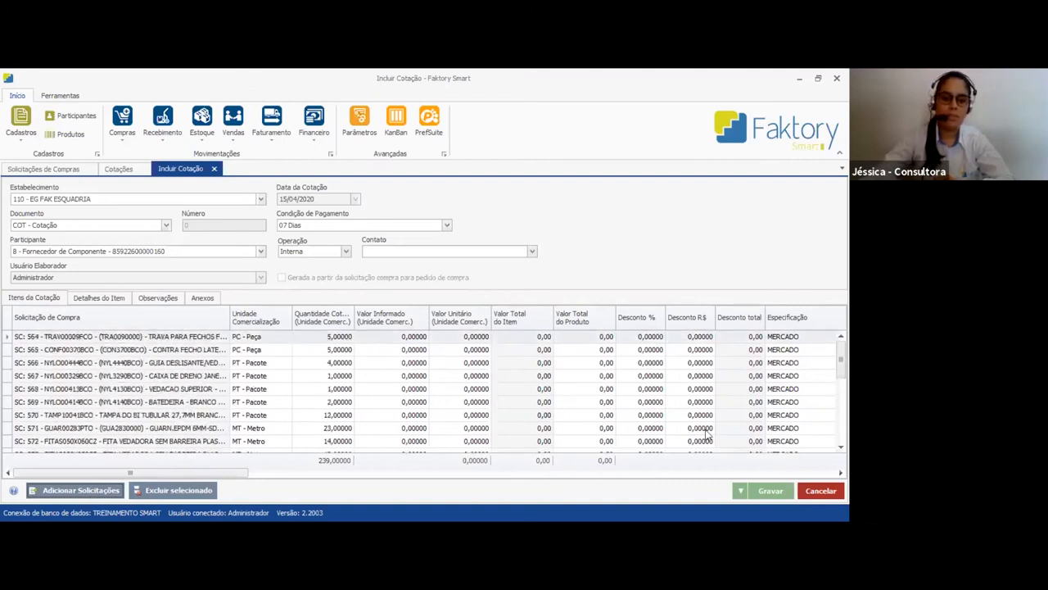
left_click_drag(841, 360, 841, 420)
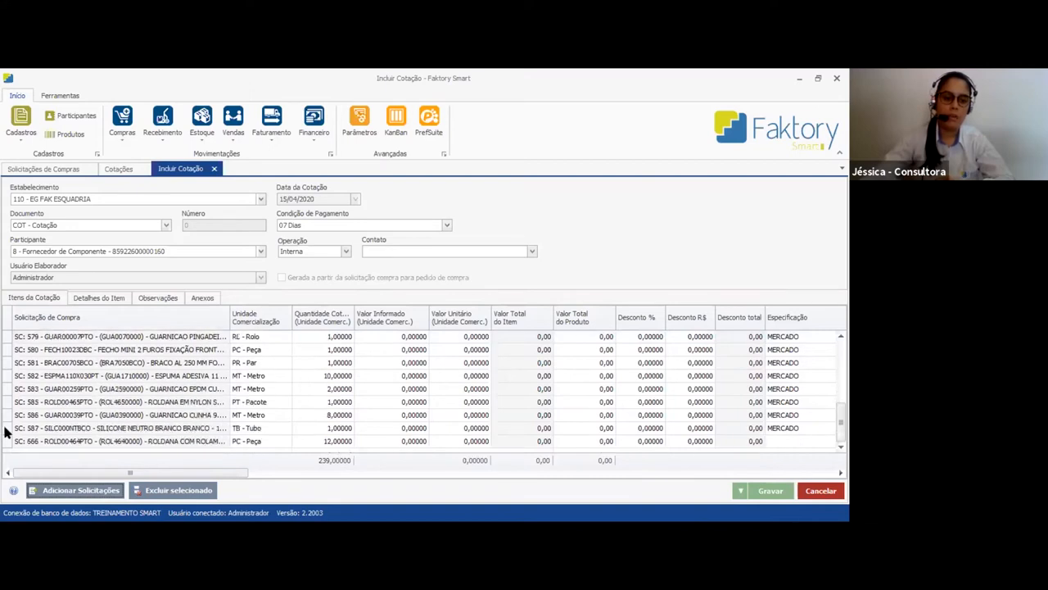
left_click(63, 432)
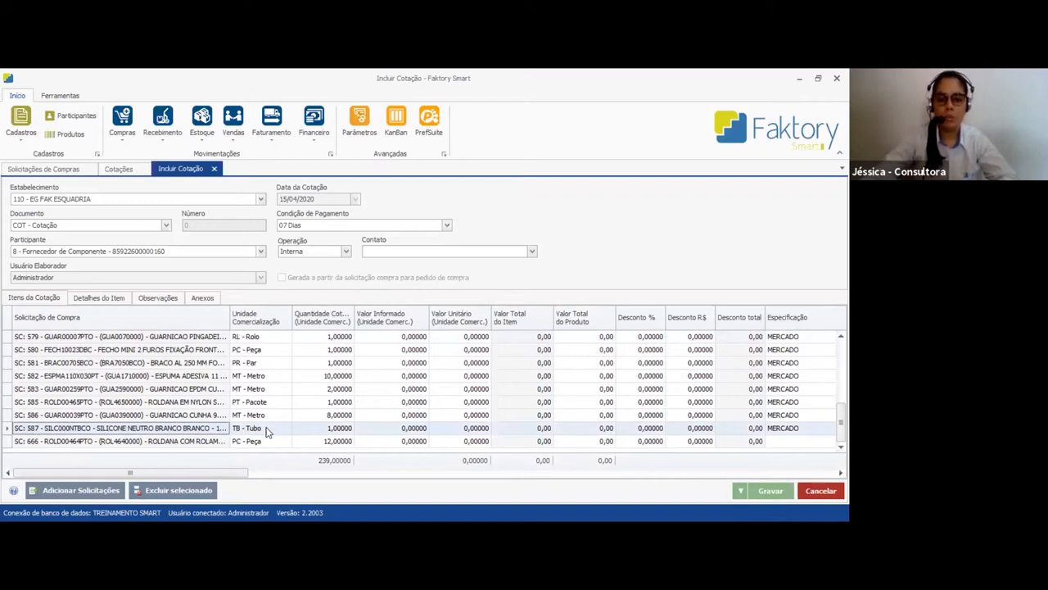
left_click(339, 429)
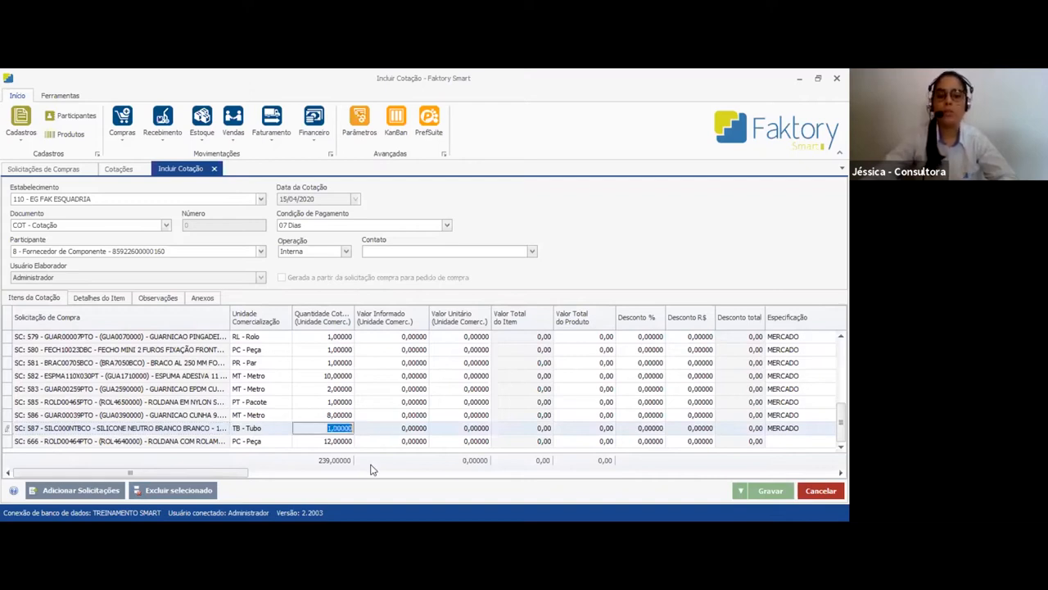
left_click(92, 302)
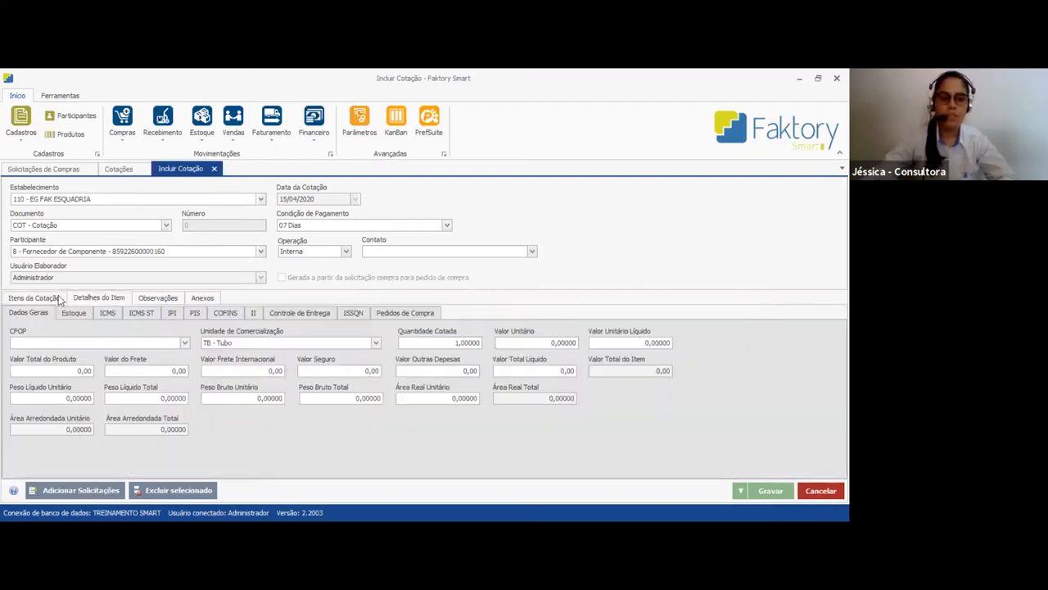
left_click(57, 299)
left_click(9, 429)
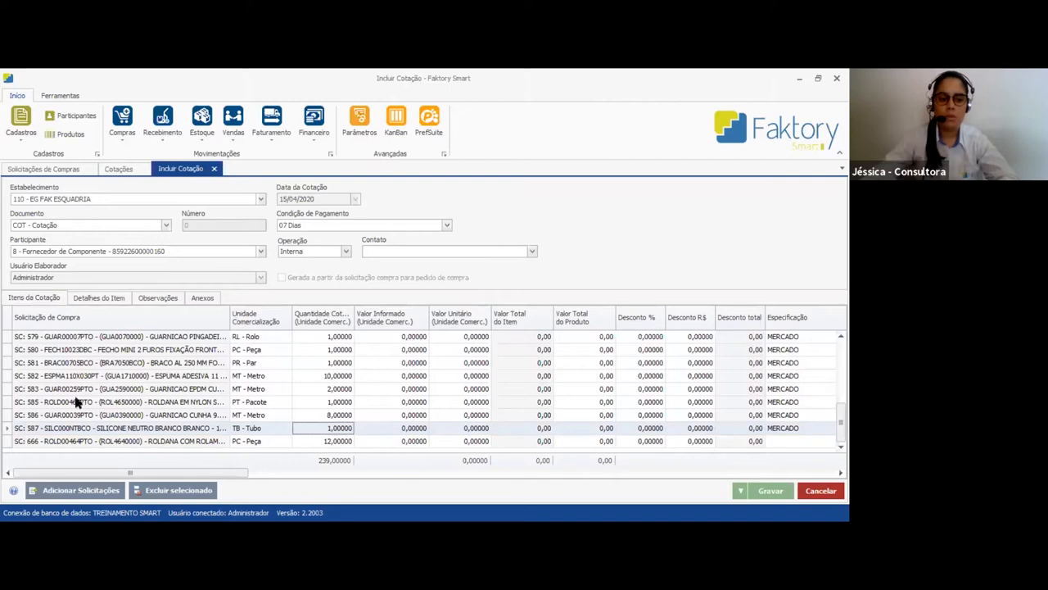
Check the stock unit and quoted stock quantity in the item details of SILC000NTBCO - SILICONE NEUTRO BRANCO
left_click(100, 299)
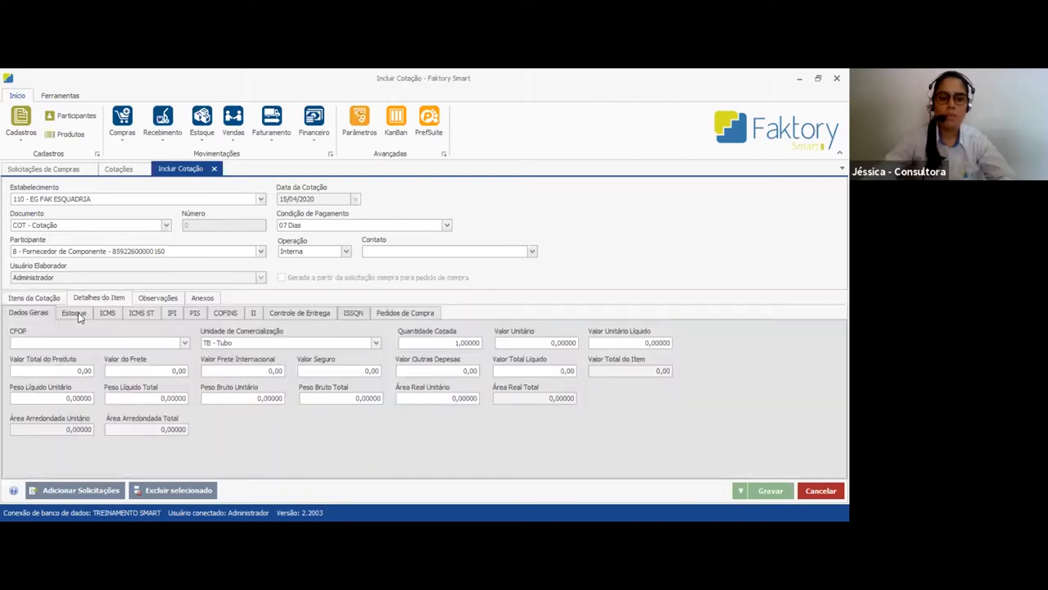
left_click(76, 314)
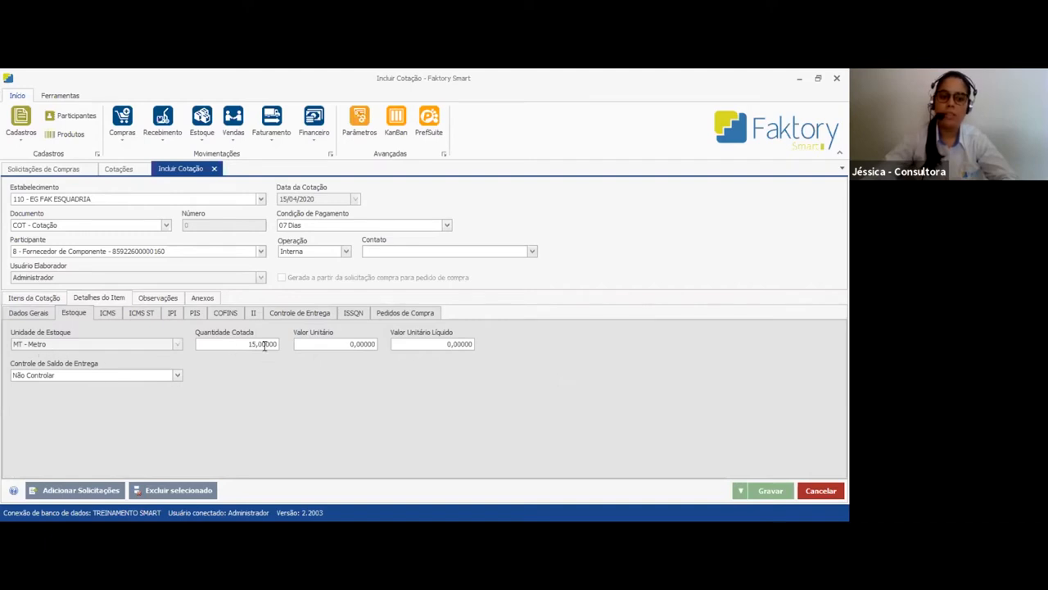
left_click(51, 299)
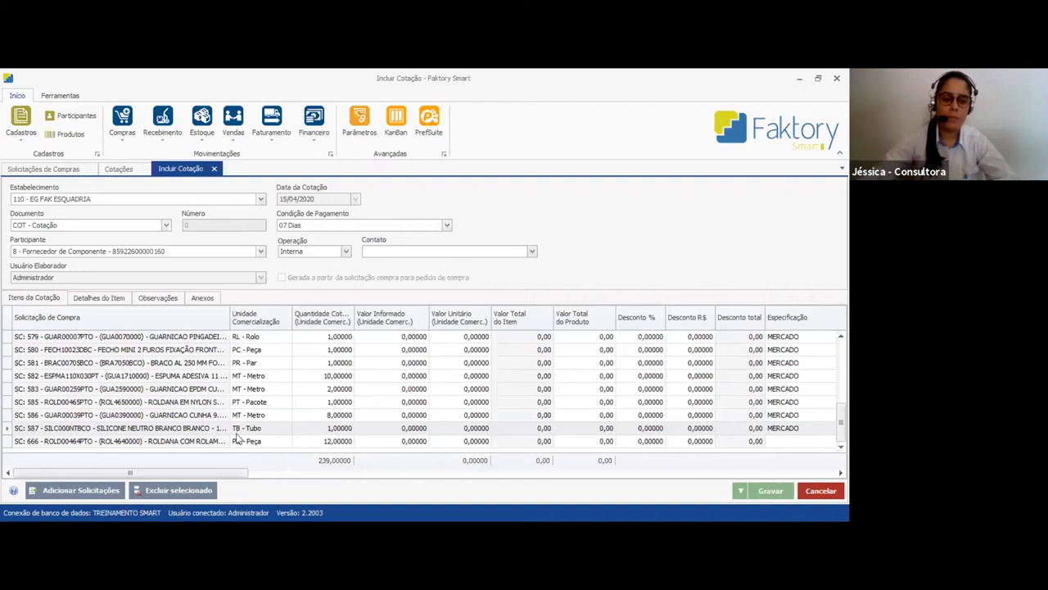
left_click(15, 431)
left_click(104, 300)
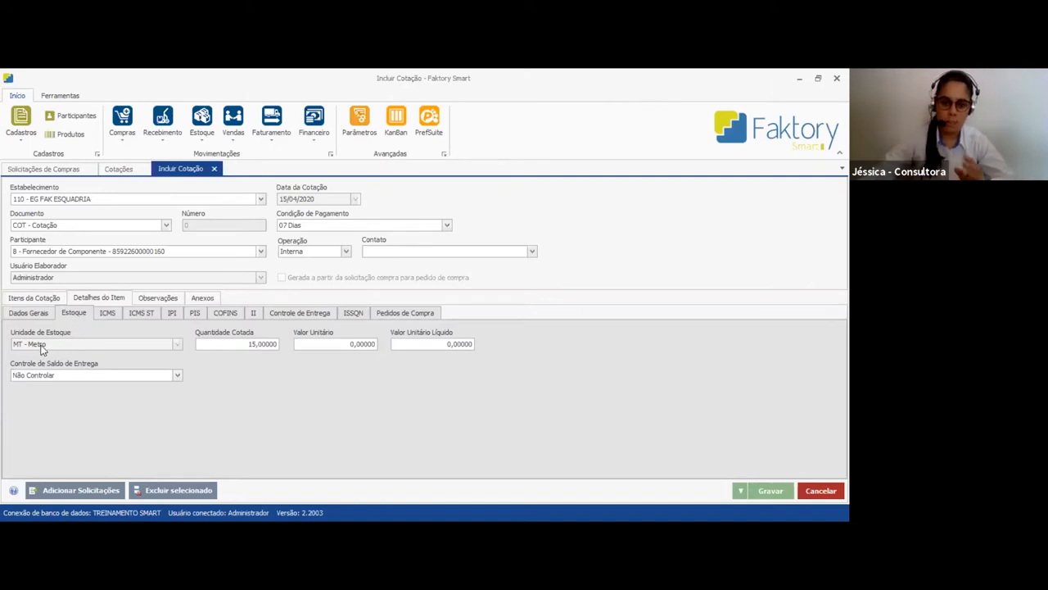
left_click_drag(237, 347, 353, 346)
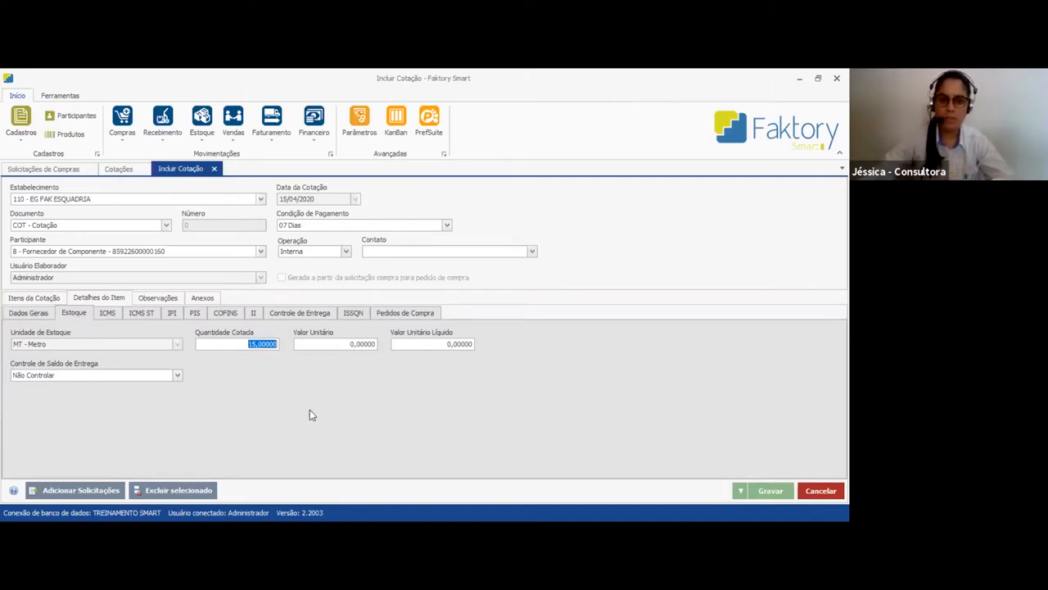
Set the quoted quantity of SILC000NTBCO to 2 and check the converted stock quantity in its item details
left_click(49, 301)
key("Tab")
type("2")
key("Tab")
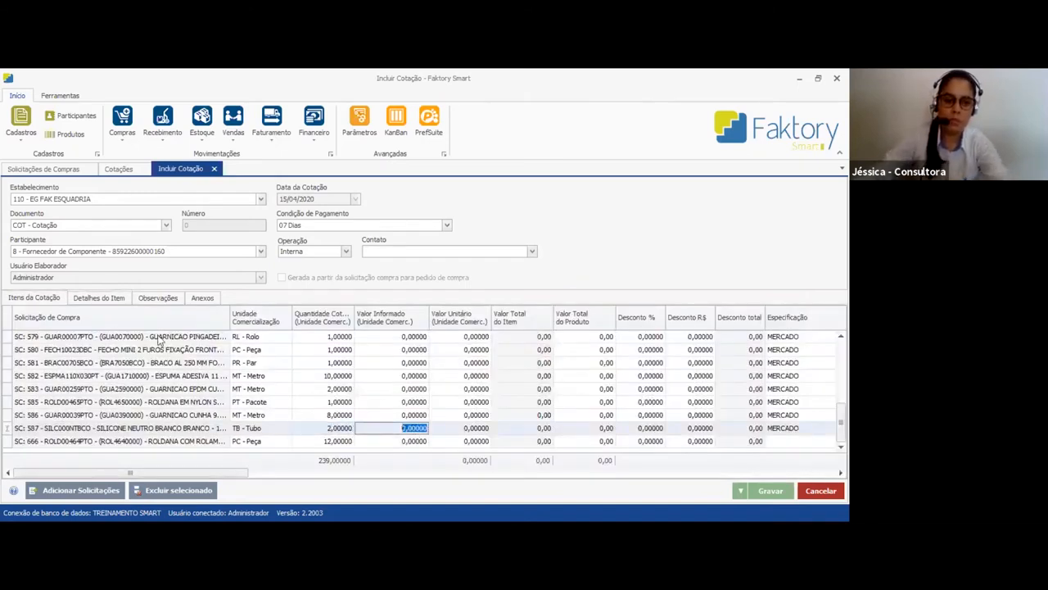
left_click(105, 299)
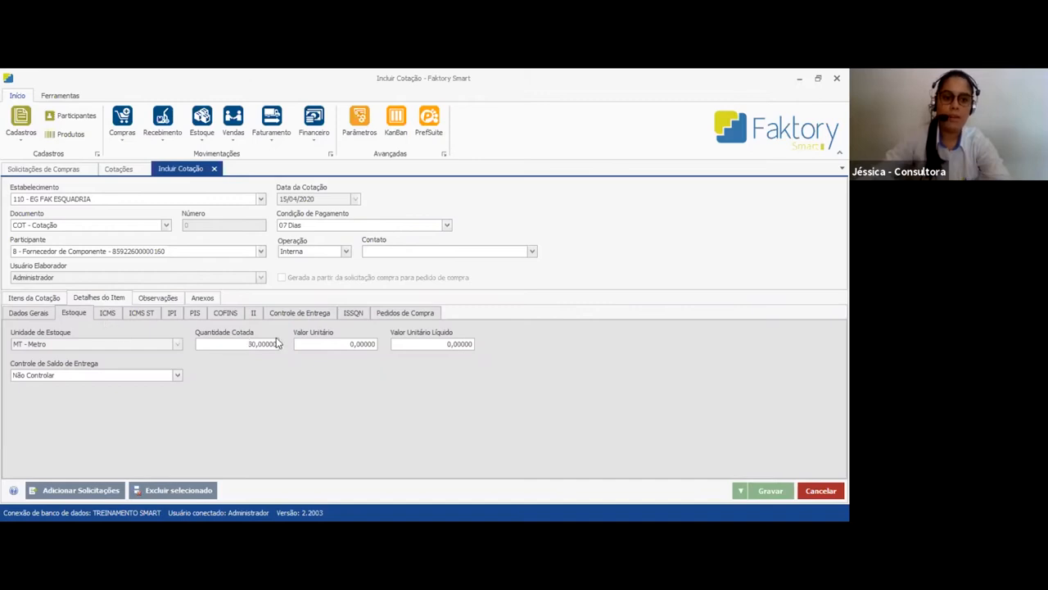
left_click_drag(236, 345, 308, 348)
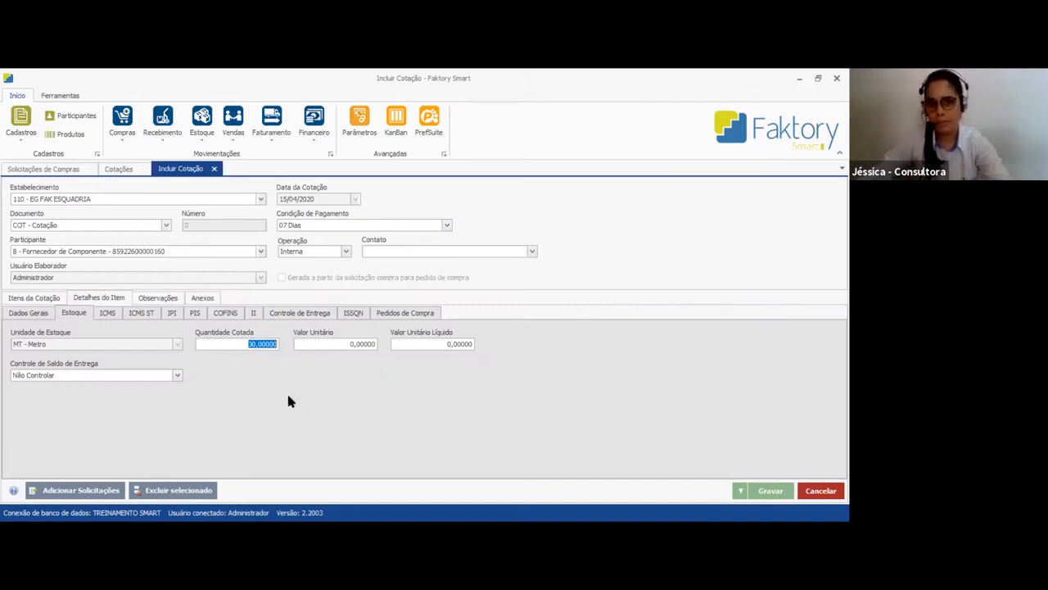
Set the quoted quantity of SILC000NTBCO back to 1
left_click(38, 298)
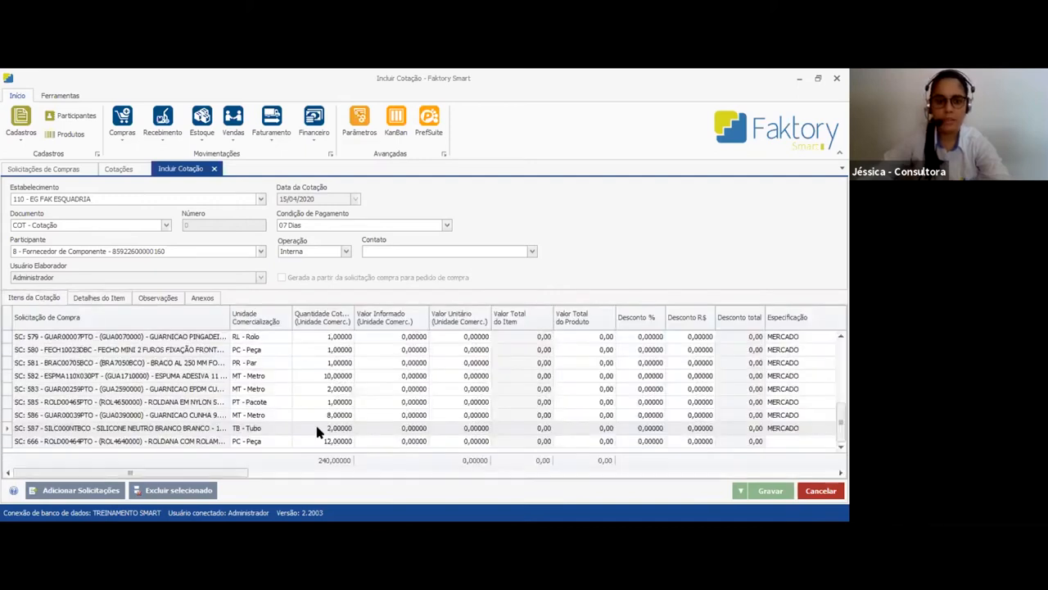
type("1")
key("Tab")
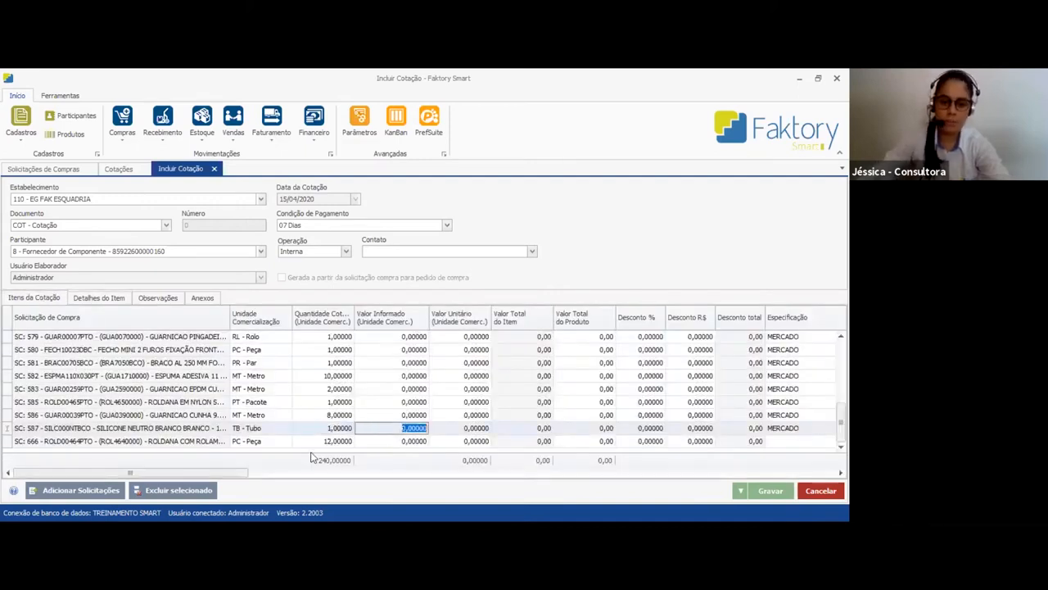
Check the stock unit and quoted stock quantity of the item BRAC00705BCO - BRACO AL 250 MM
left_click(253, 365)
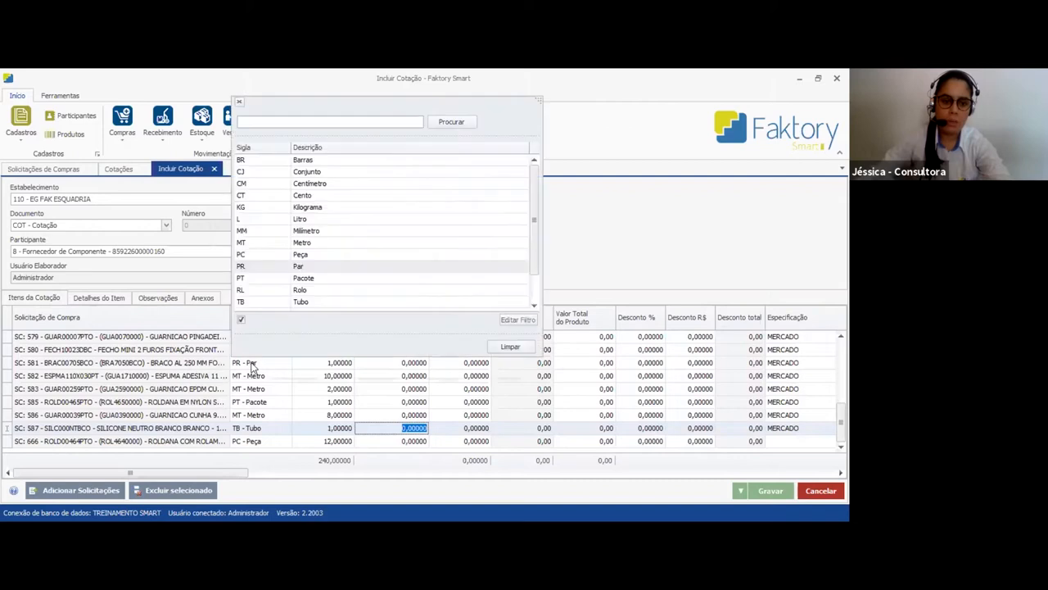
left_click(6, 367)
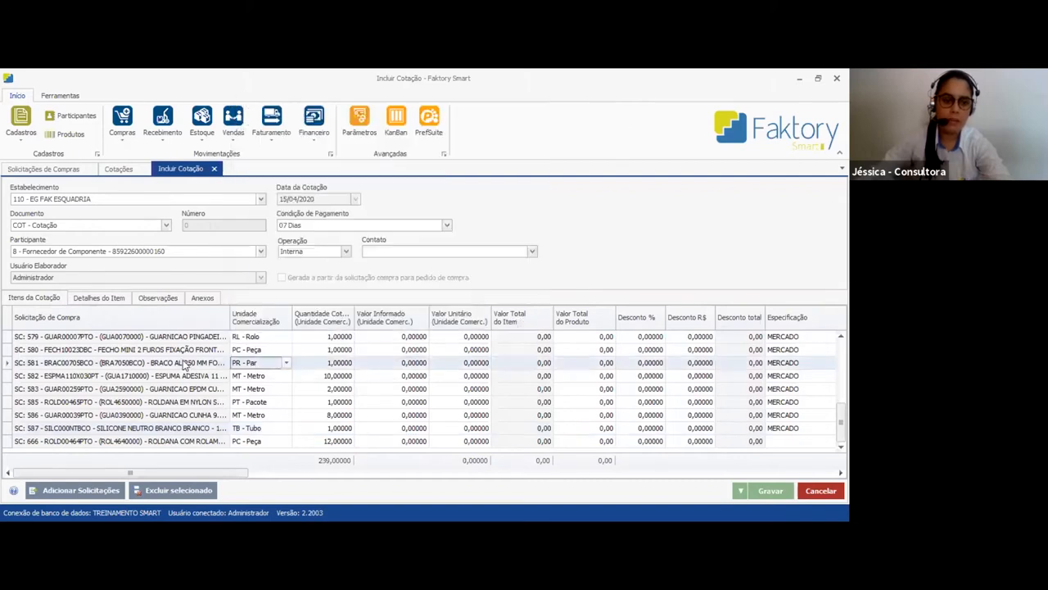
left_click(99, 298)
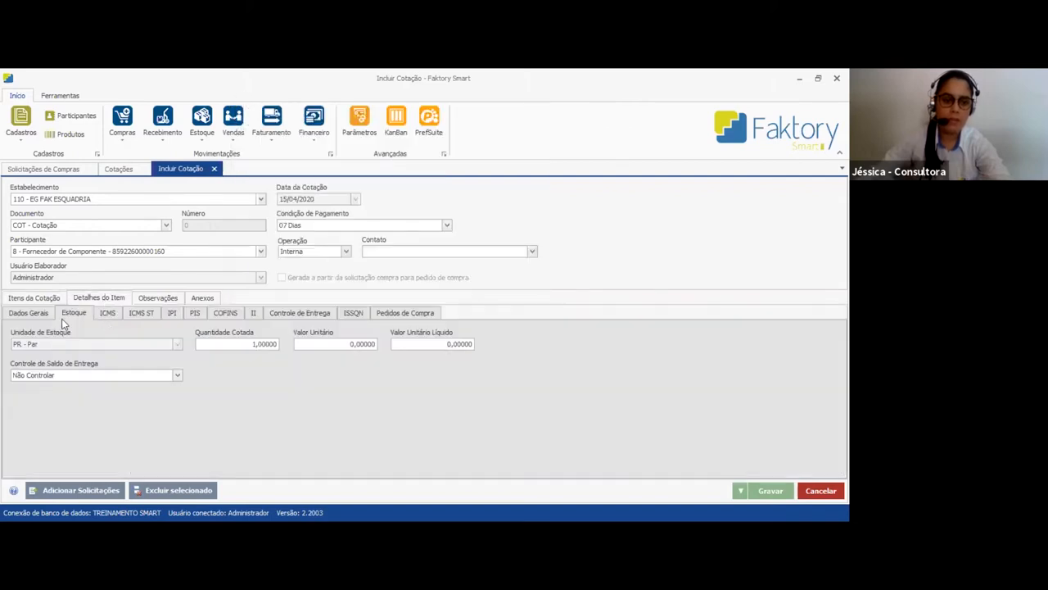
left_click(49, 298)
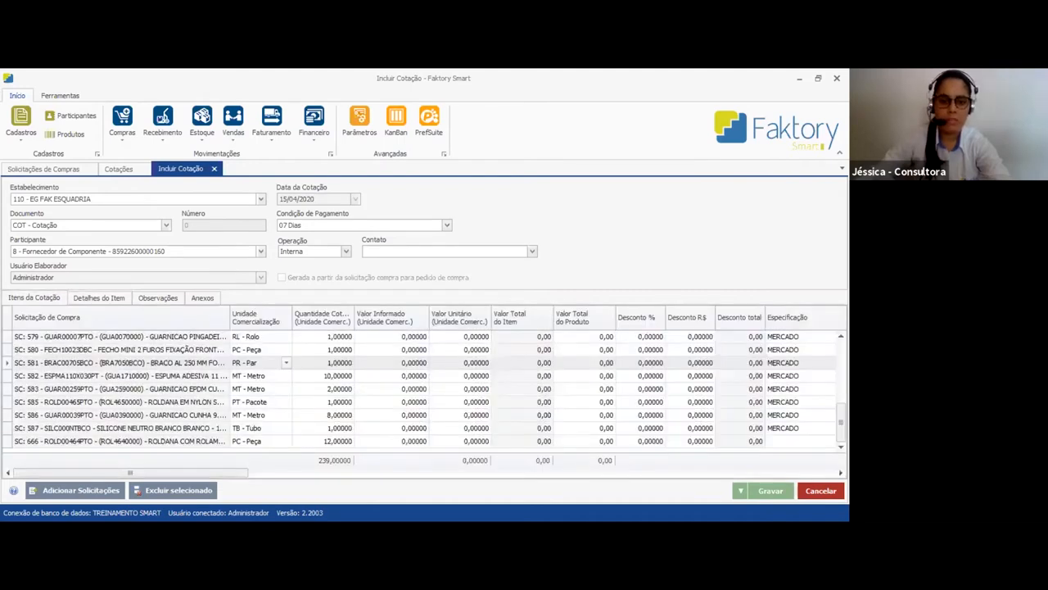
Check the stock unit and quoted stock quantity of the item GUAR00007PTO, quoted in RL - Rolo
scroll(288, 375, "up", 2)
left_click(299, 402)
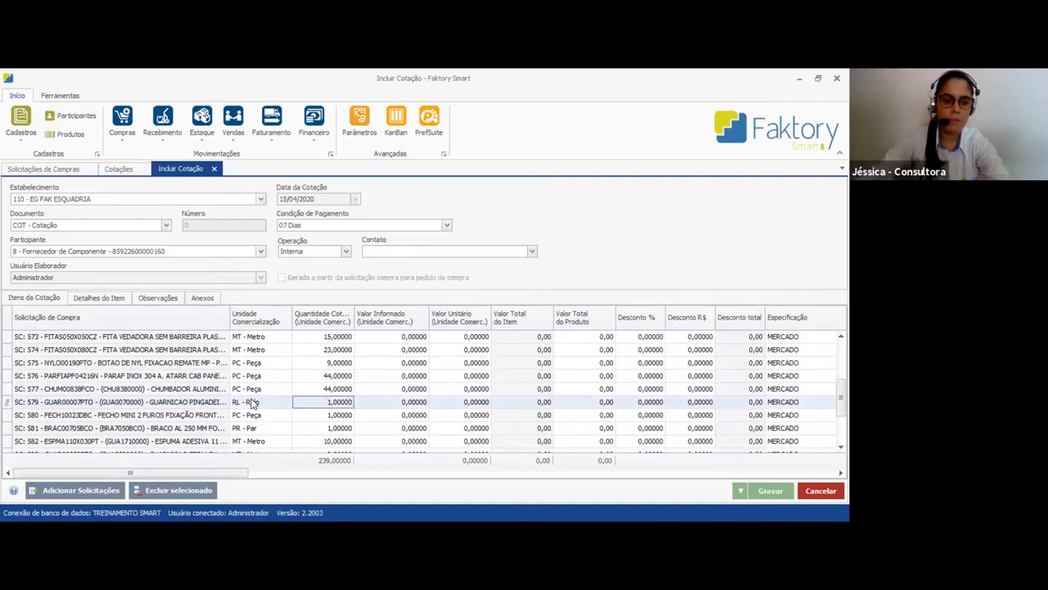
left_click(99, 300)
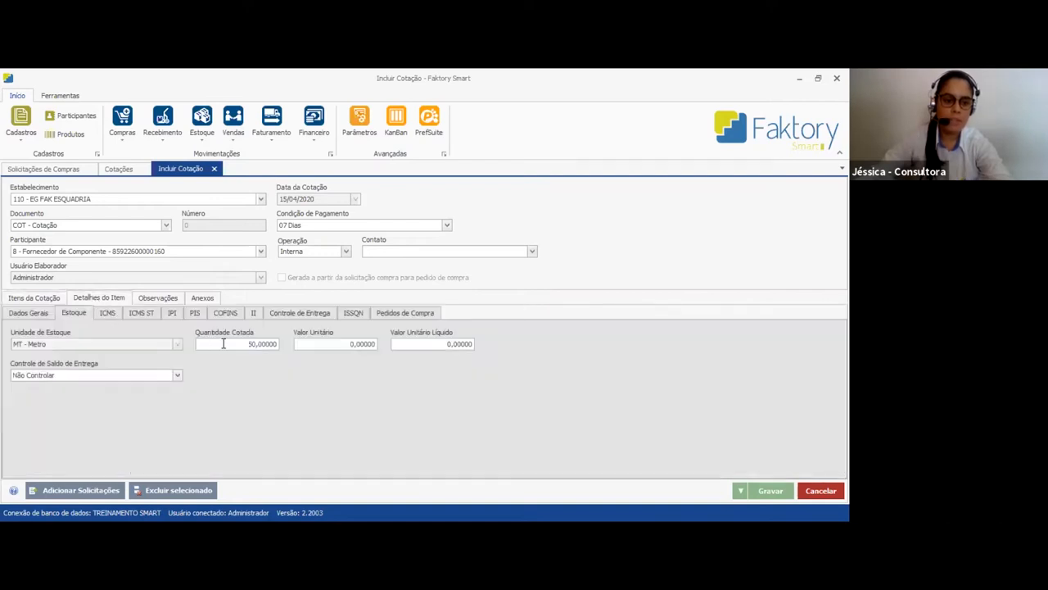
left_click_drag(260, 344, 343, 346)
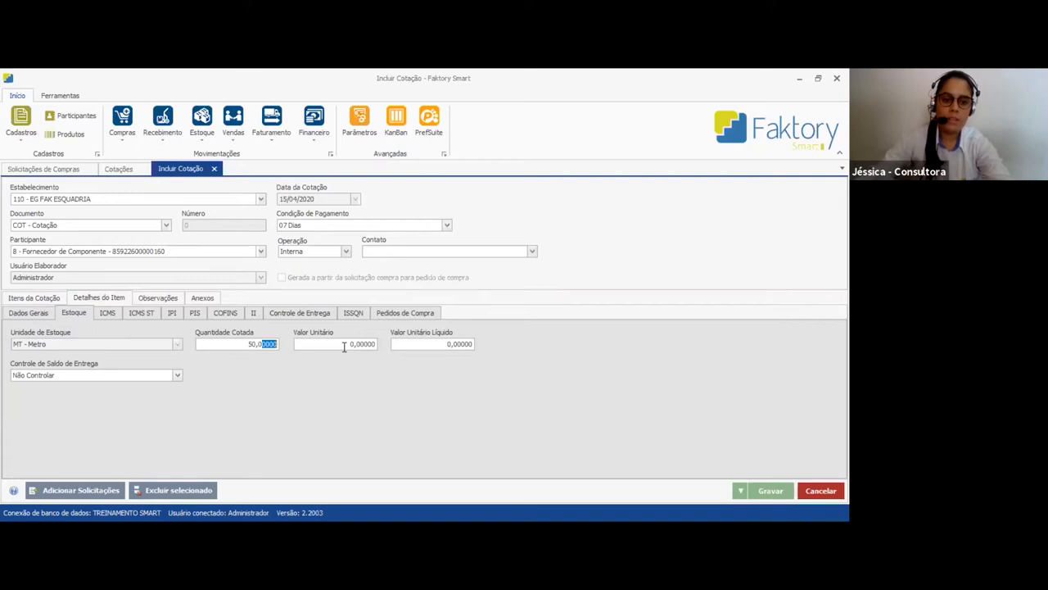
Set the quoted quantity of GUAR00007PTO to 2 and check the converted stock quantity in its item details
left_click(41, 300)
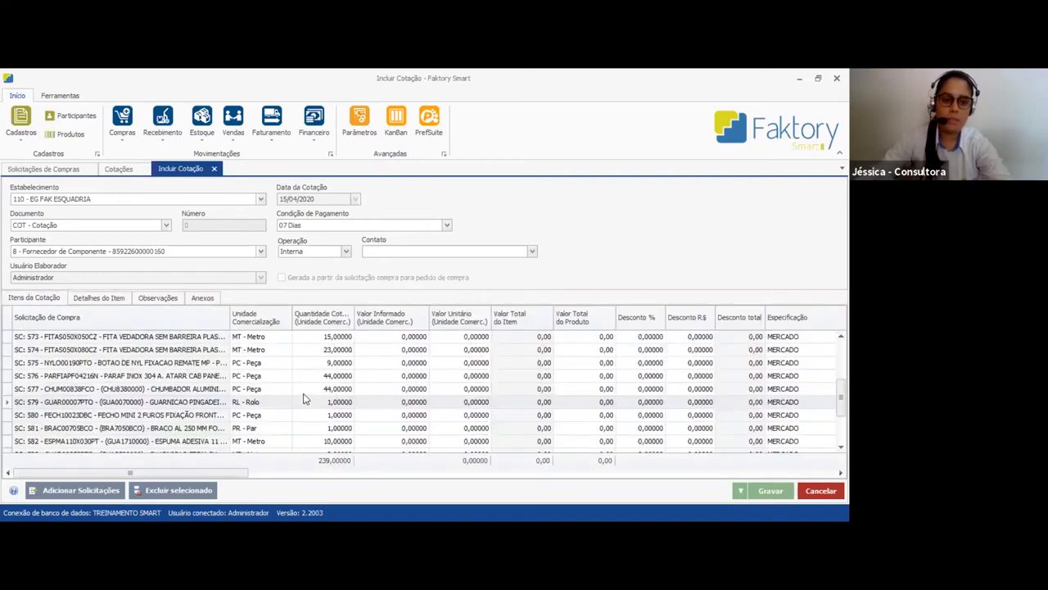
type("2")
left_click(424, 404)
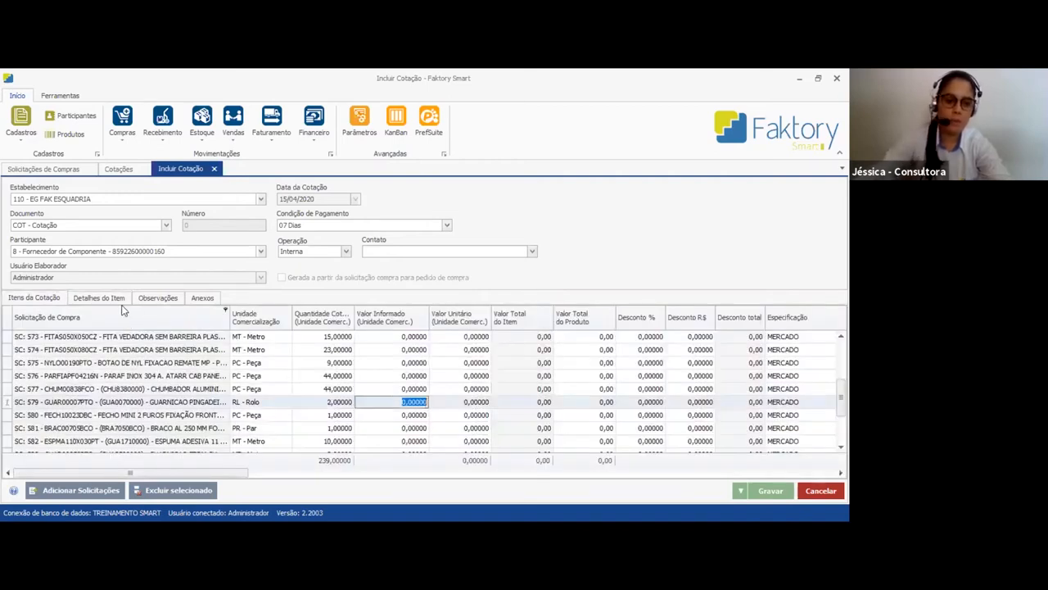
left_click(98, 298)
left_click_drag(246, 345, 298, 342)
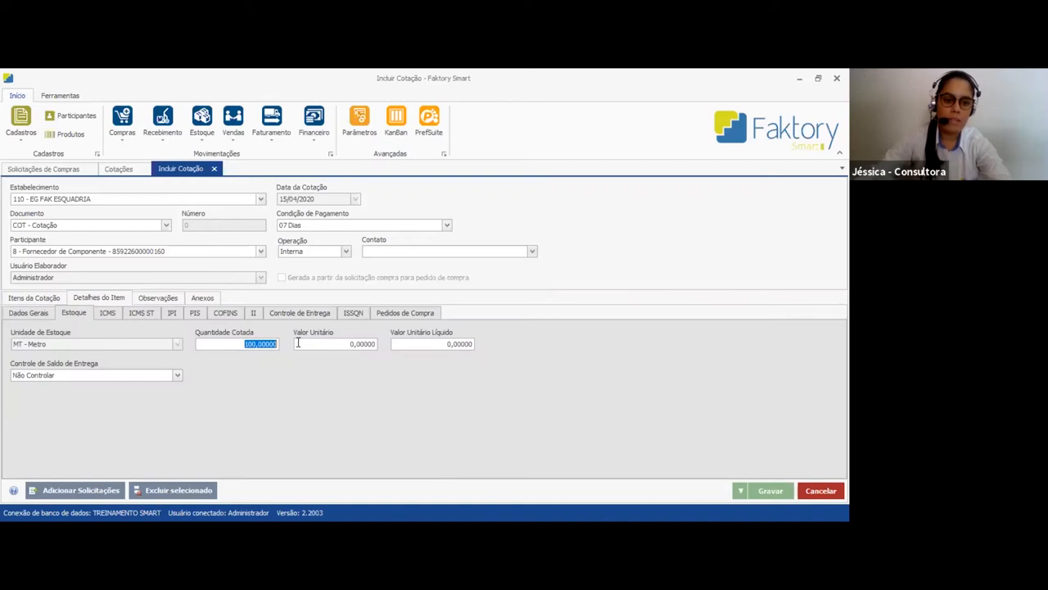
Set the quoted quantity of GUAR00007PTO back to 1
left_click(30, 300)
left_click(323, 408)
type("1")
left_click(392, 404)
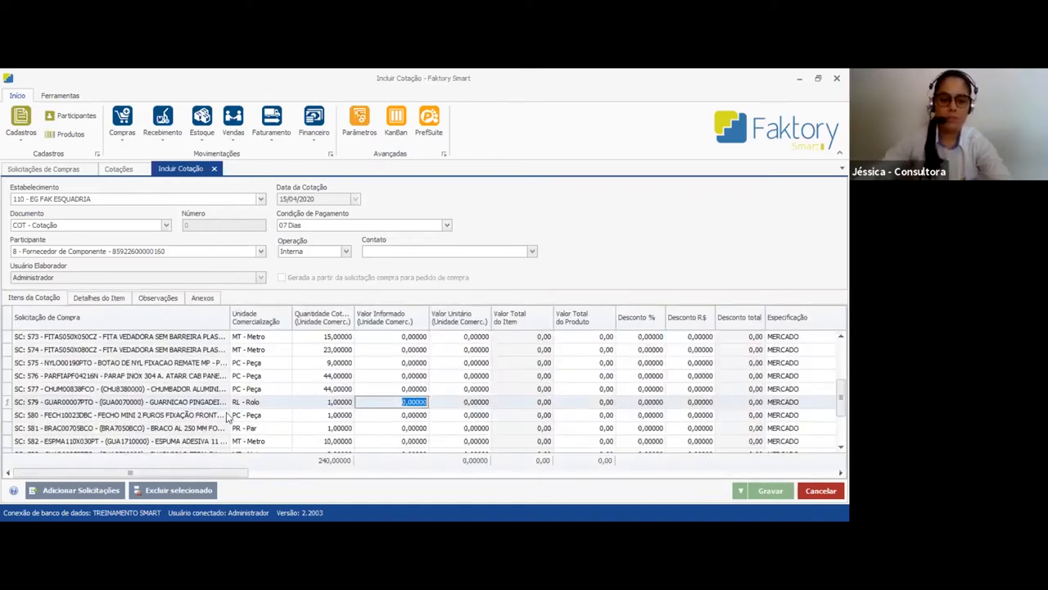
left_click(6, 403)
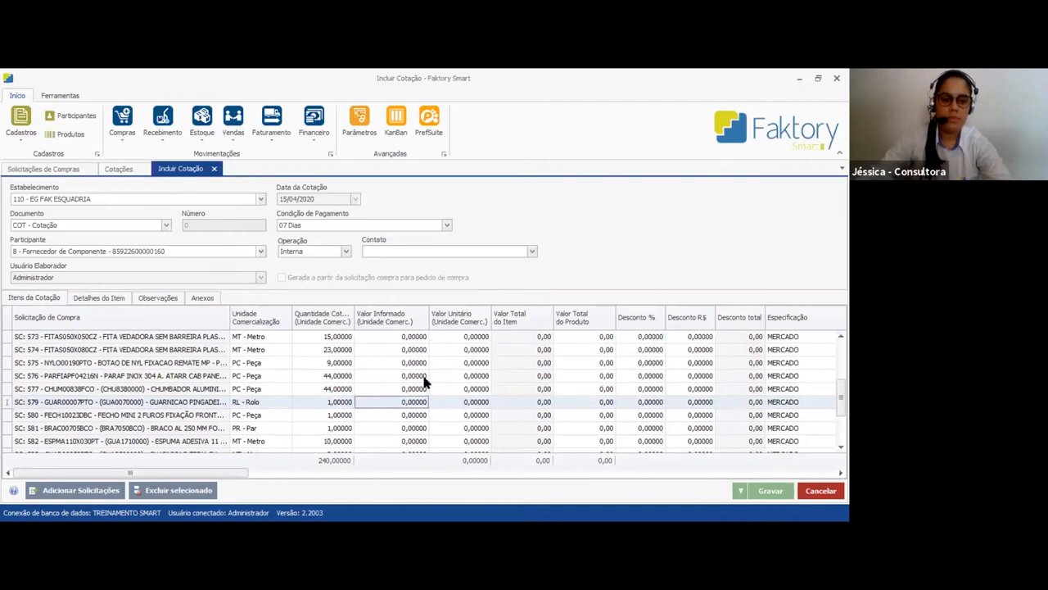
Set the Data Prevista of the quotation items to 16/04/2020 by changing the date of GUAR00007PTO
scroll(425, 389, "up", 3)
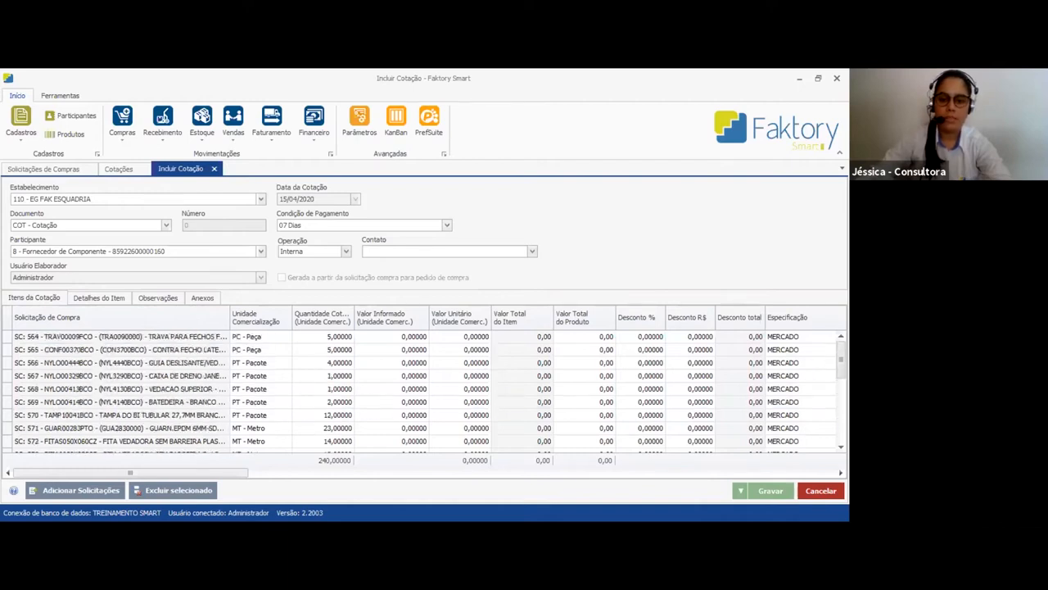
scroll(425, 389, "down", 5)
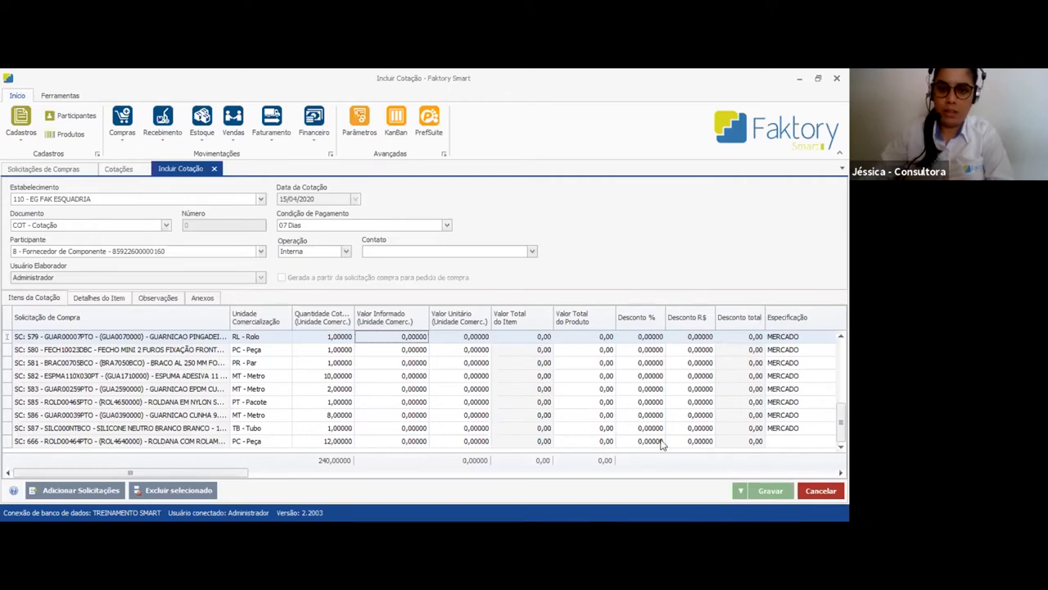
left_click_drag(204, 474, 426, 467)
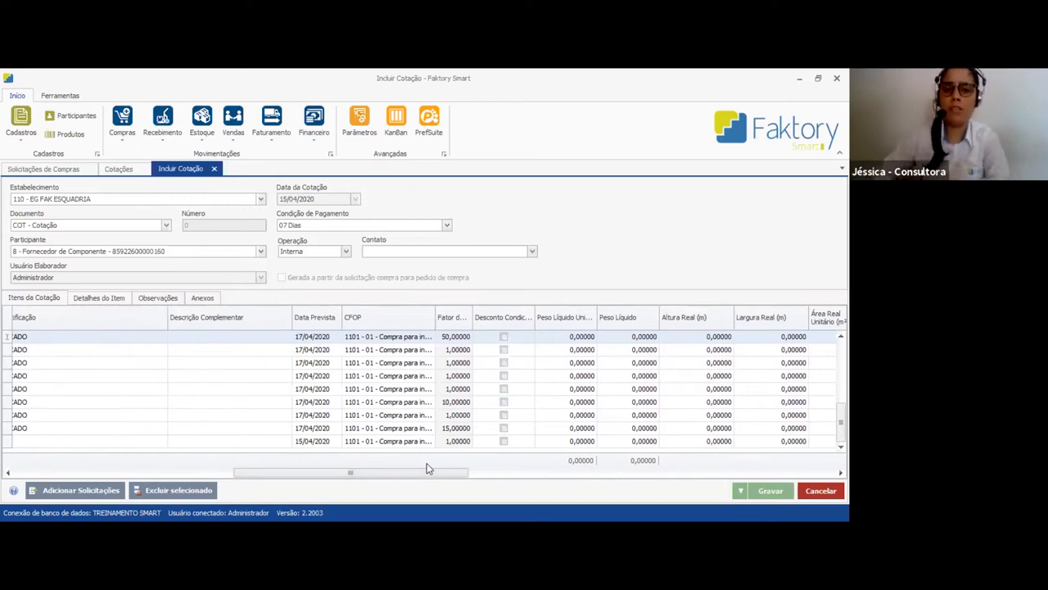
mouse_move(423, 469)
left_mouse_down()
mouse_move(289, 469)
mouse_move(425, 473)
mouse_move(412, 473)
left_mouse_up()
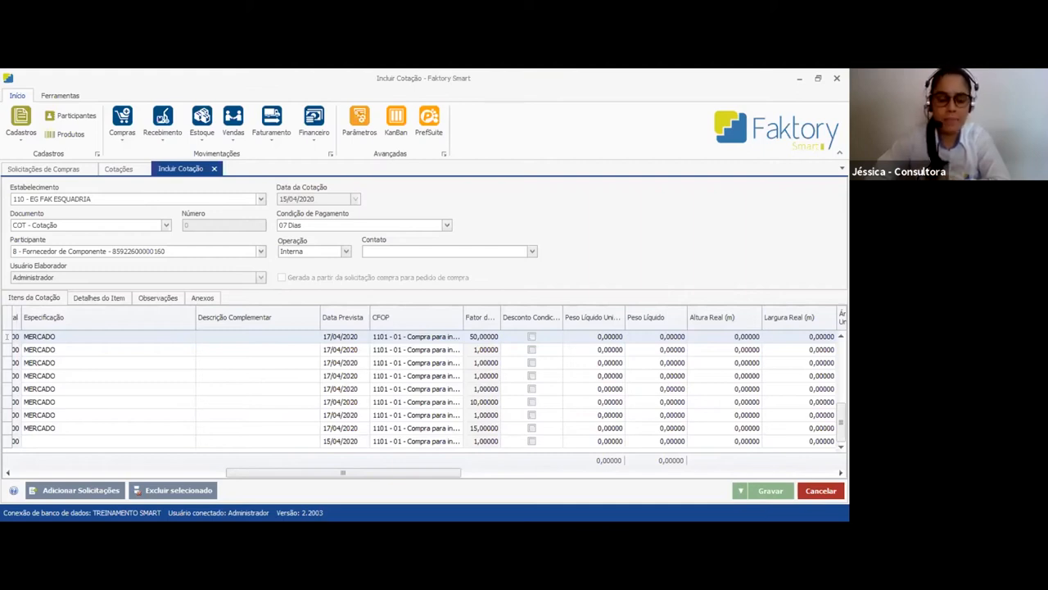
left_click(366, 341)
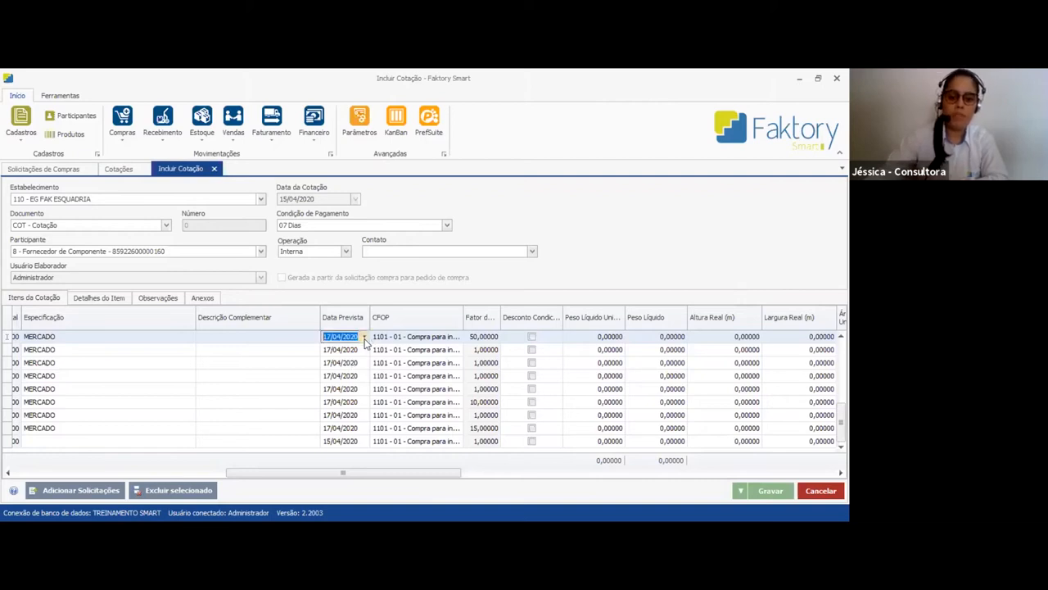
left_click(364, 338)
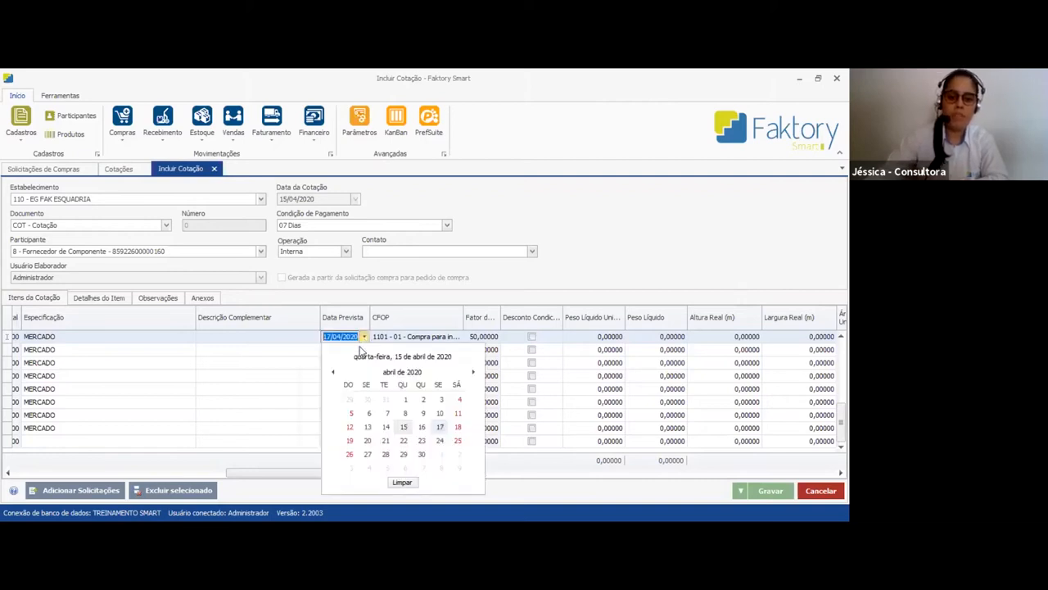
left_click(423, 428)
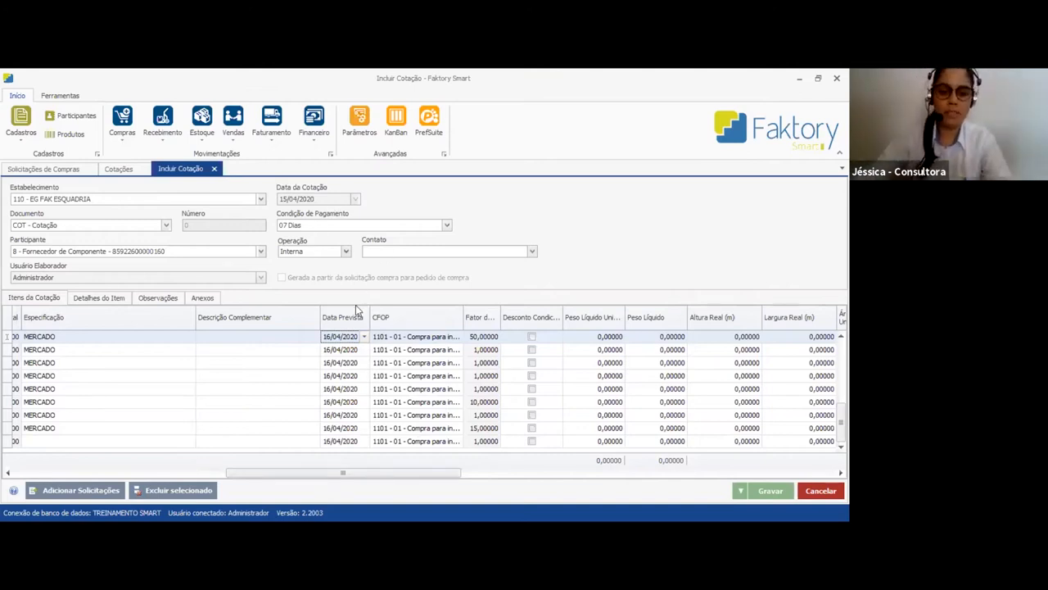
mouse_move(369, 473)
left_mouse_down()
mouse_move(387, 482)
mouse_move(244, 486)
mouse_move(369, 477)
left_mouse_up()
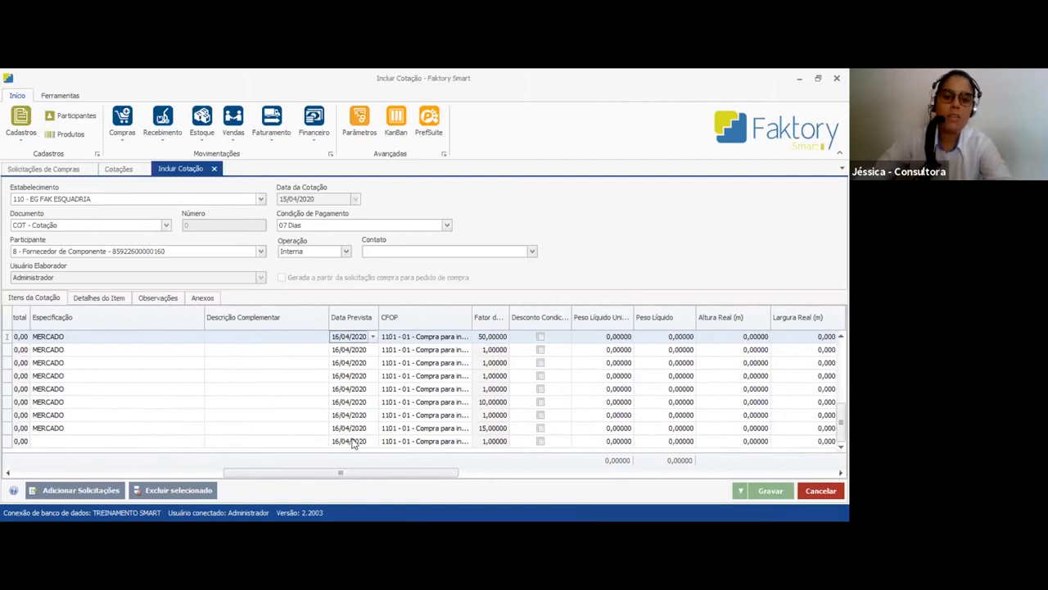
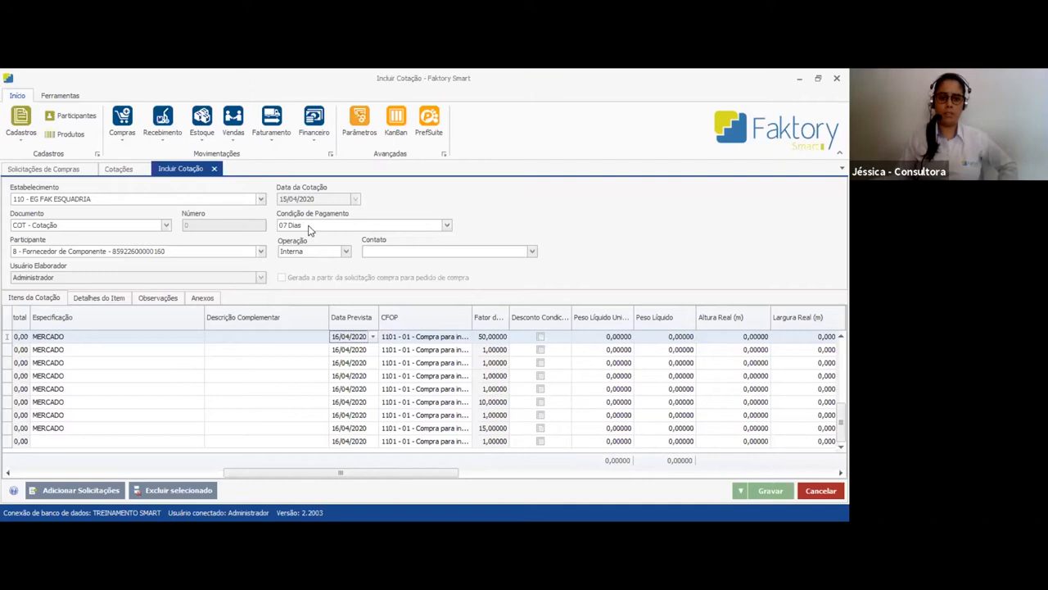
Review the columns of the quotation items, from quantities and values through weights and areas to the IPI, PIS and COFINS taxes
left_click_drag(329, 471, 15, 482)
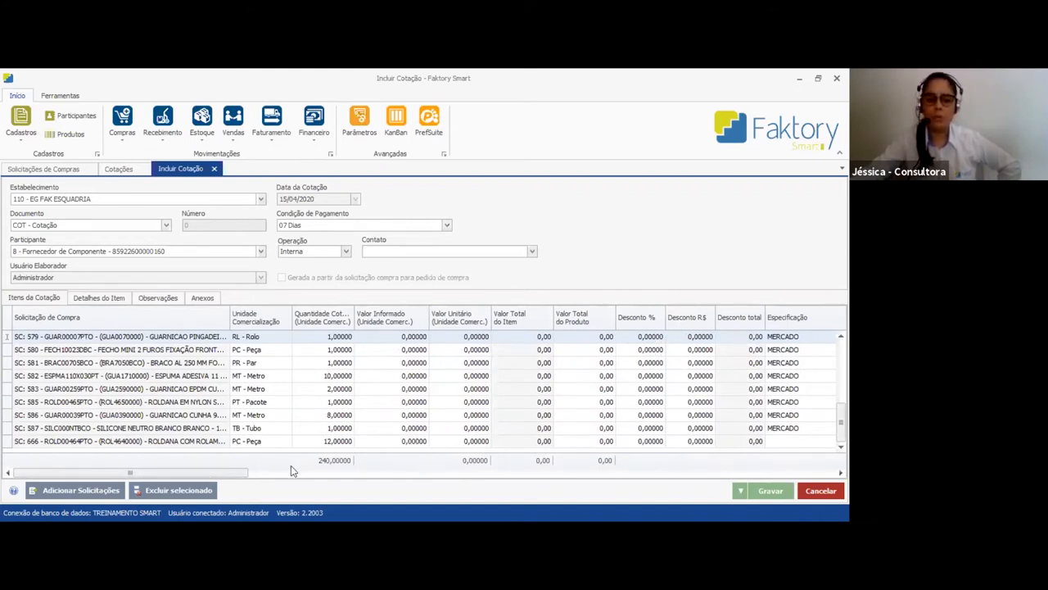
left_click_drag(231, 472, 488, 489)
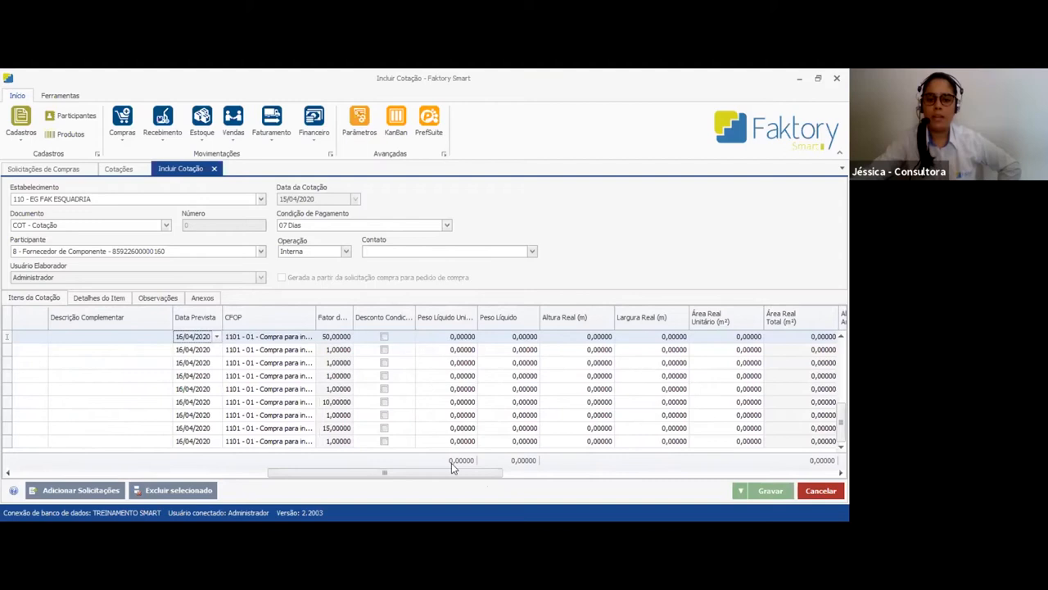
left_click_drag(448, 479, 548, 478)
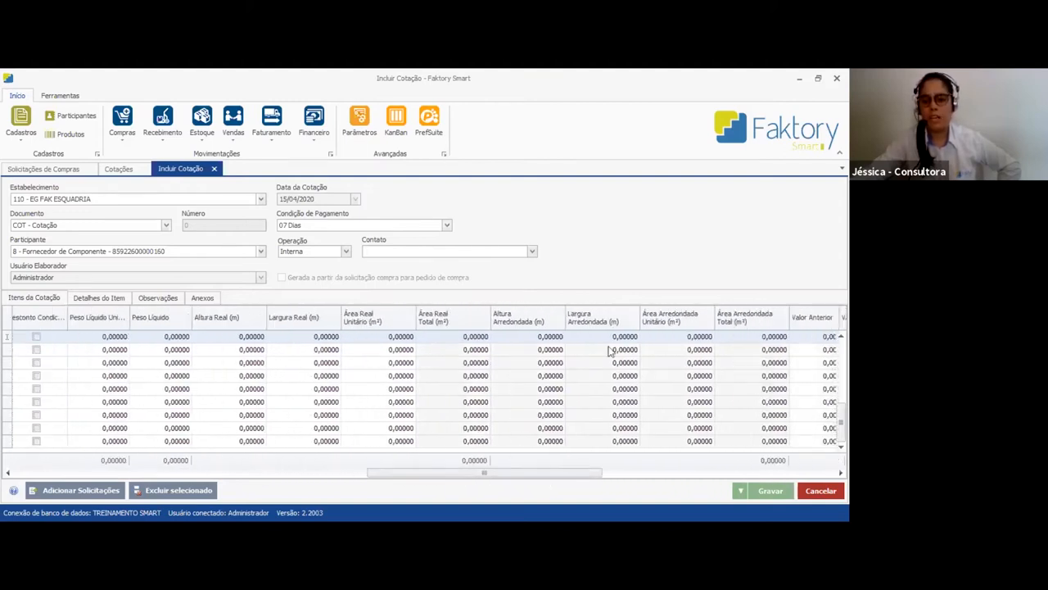
left_click_drag(404, 479, 457, 478)
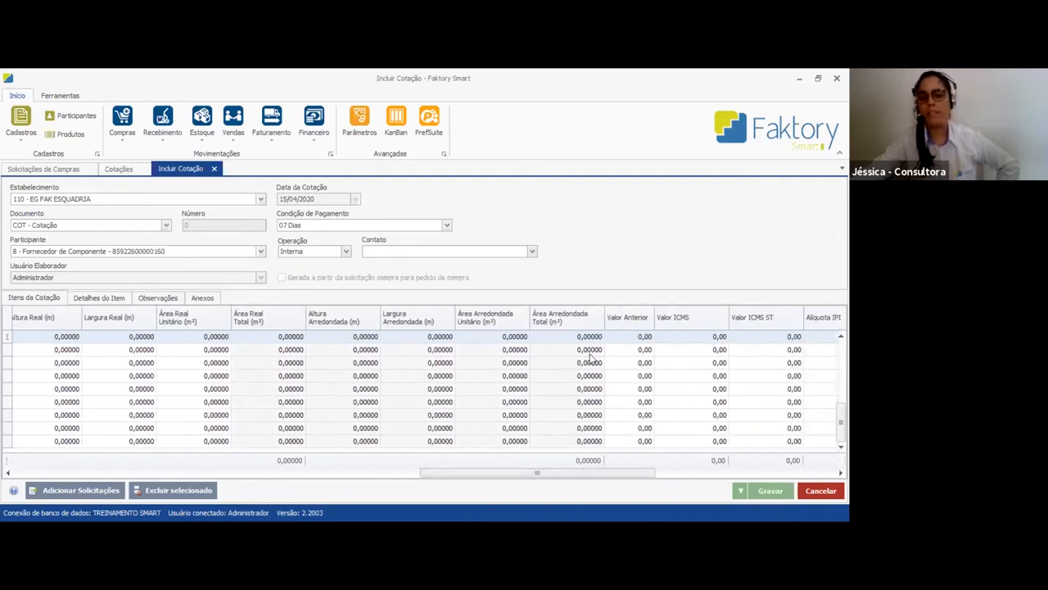
left_click_drag(597, 478, 719, 478)
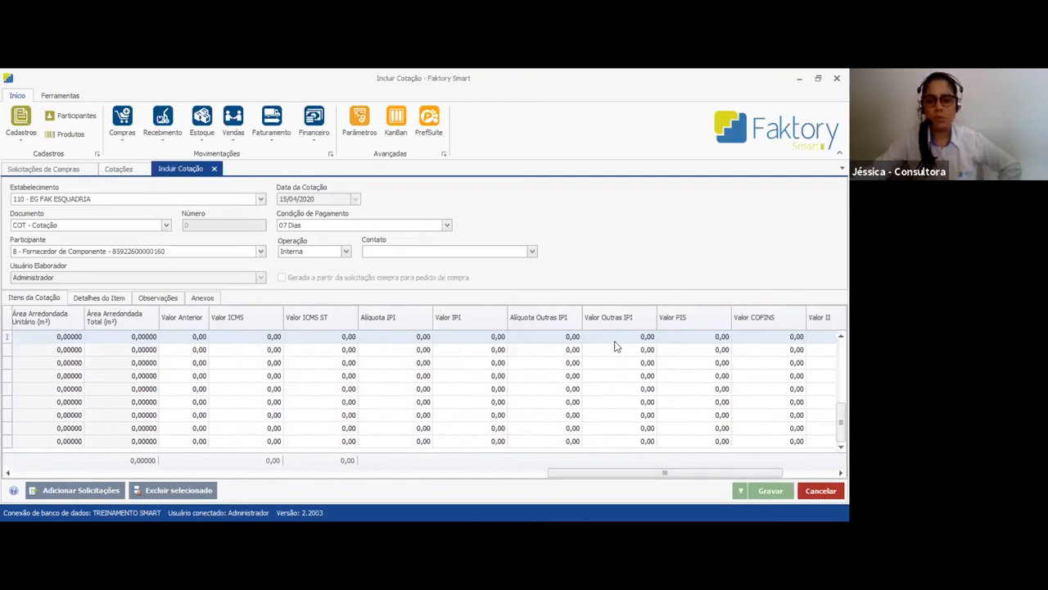
left_click_drag(651, 473, 95, 482)
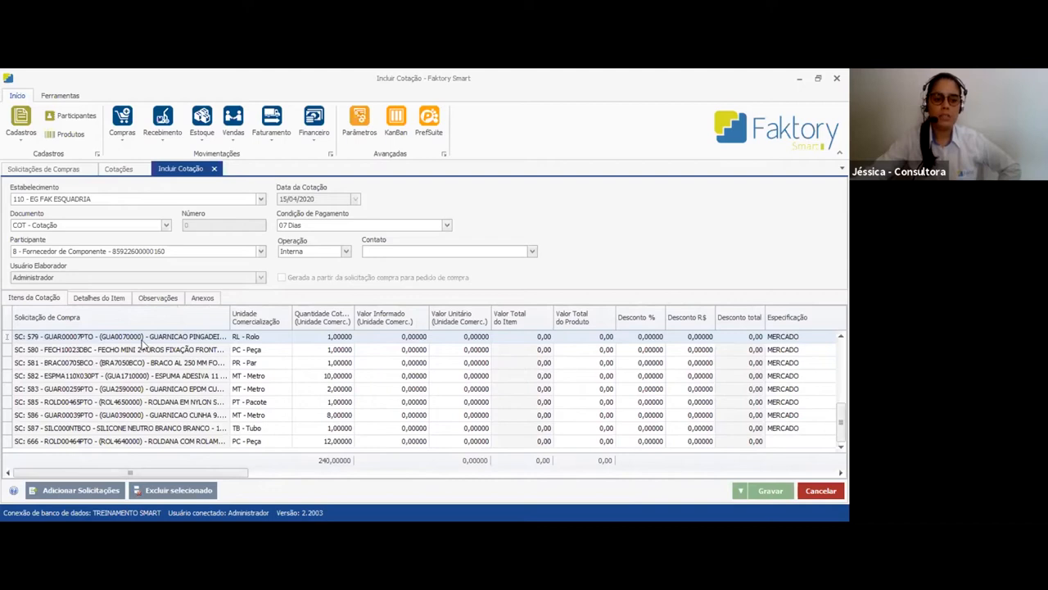
Check the freight, insurance and other expense fields in the general item details of GUAR00007PTO
left_click(102, 298)
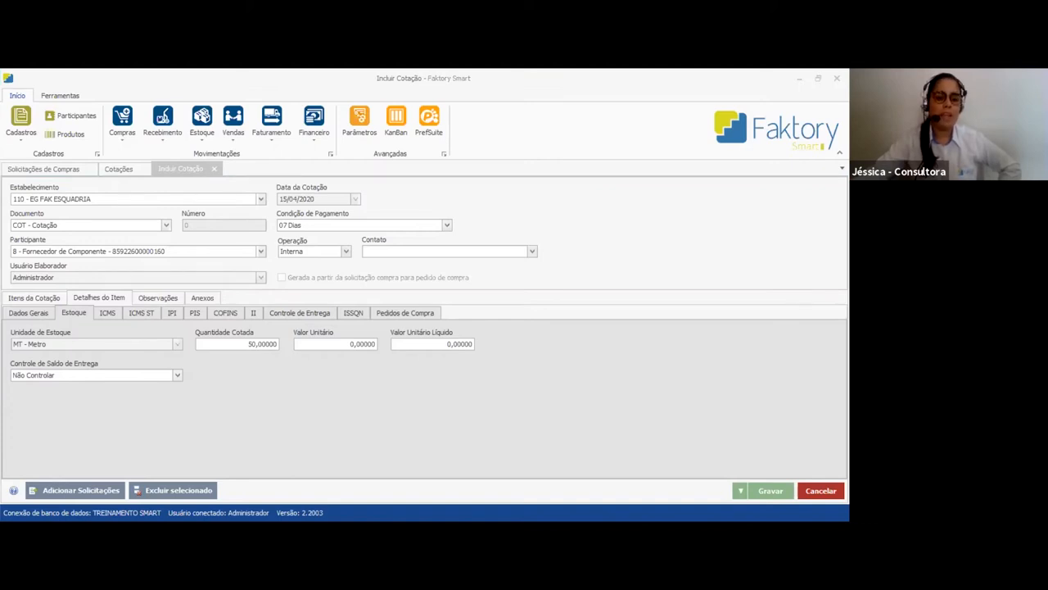
left_click(29, 313)
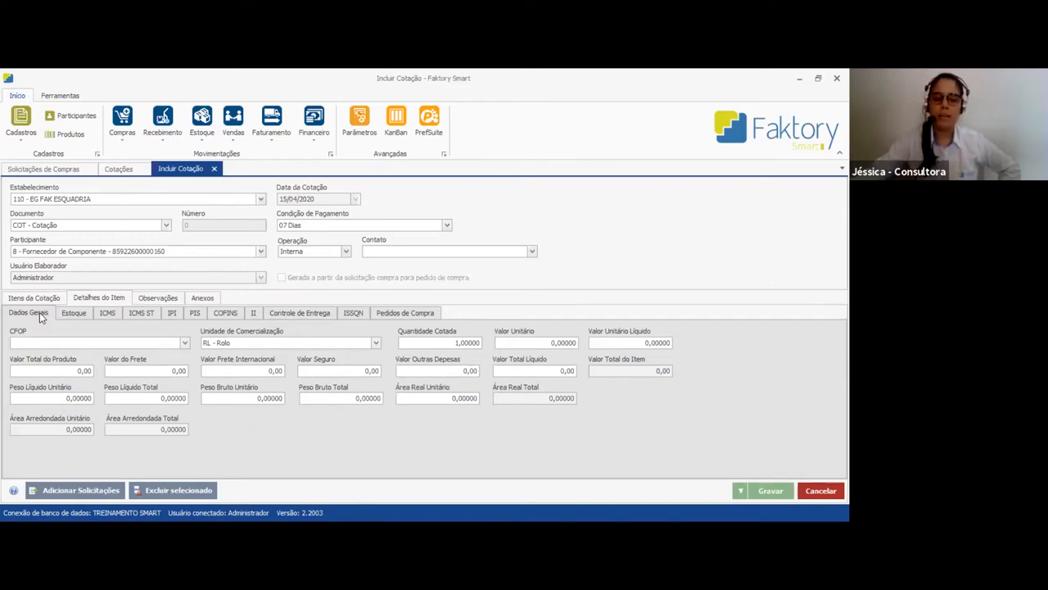
left_click(166, 376)
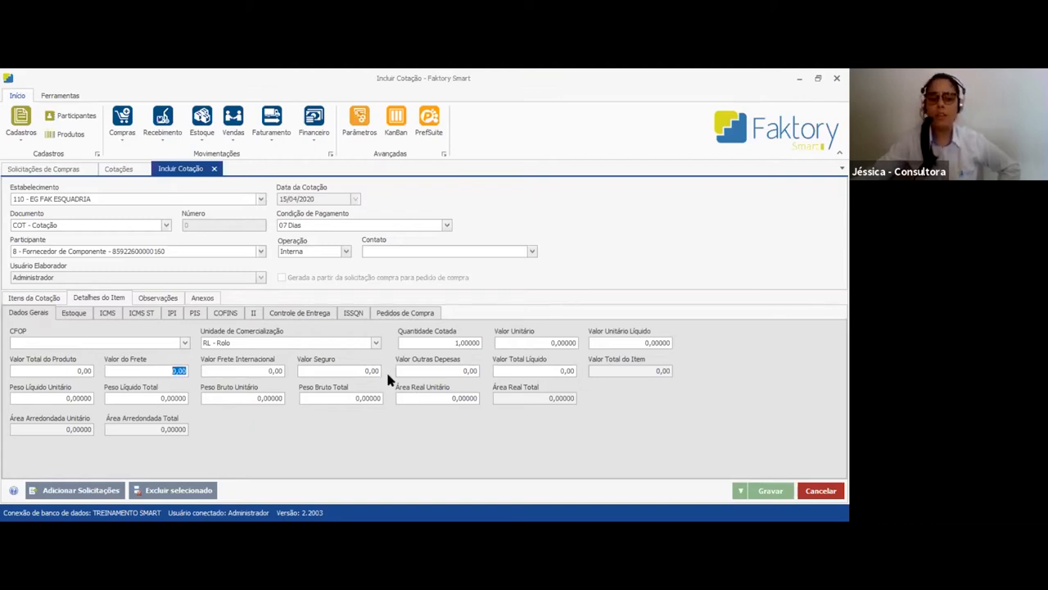
left_click(365, 371)
left_click(461, 373)
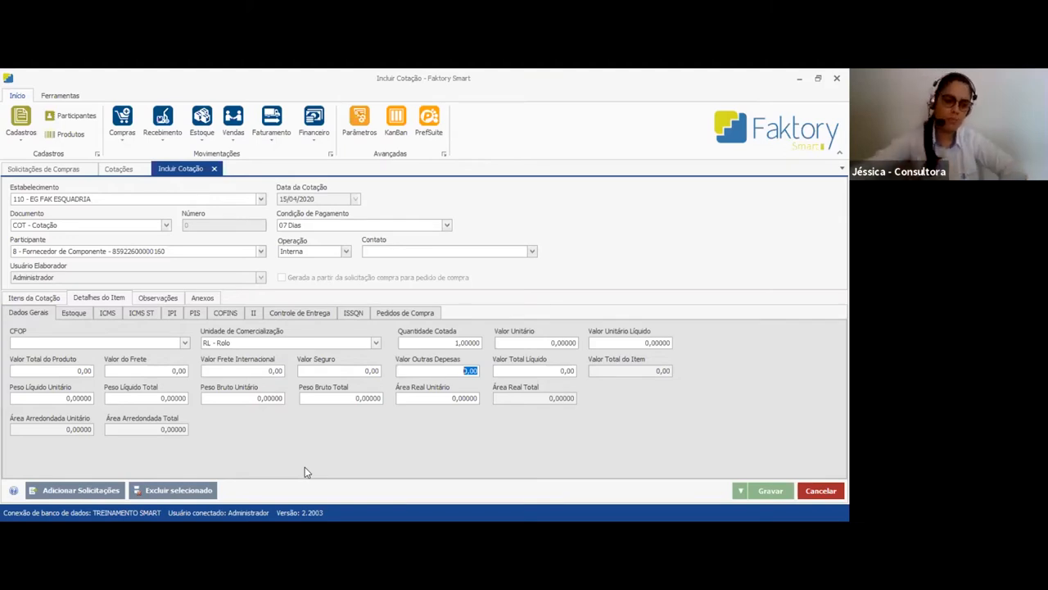
Check the general item details of GUAR00259PTO, including its freight value field
left_click(34, 298)
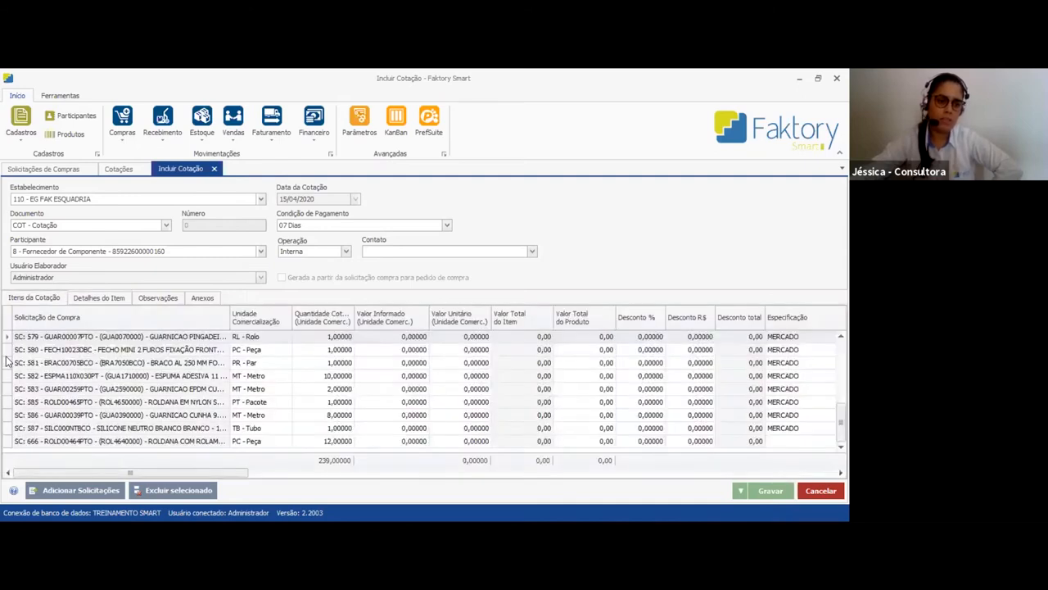
left_click(8, 388)
left_click(92, 300)
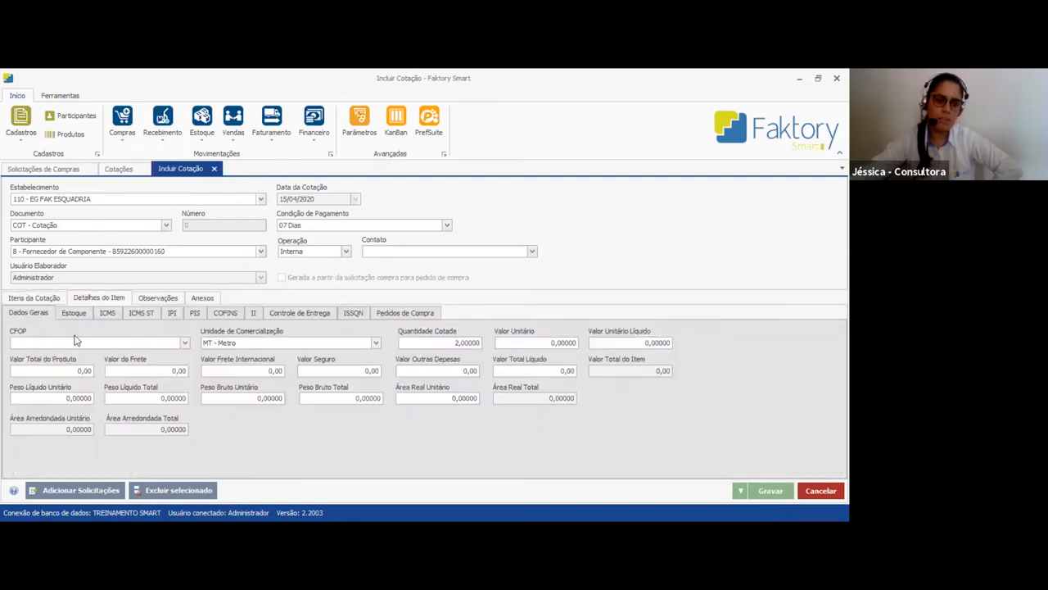
left_click(168, 372)
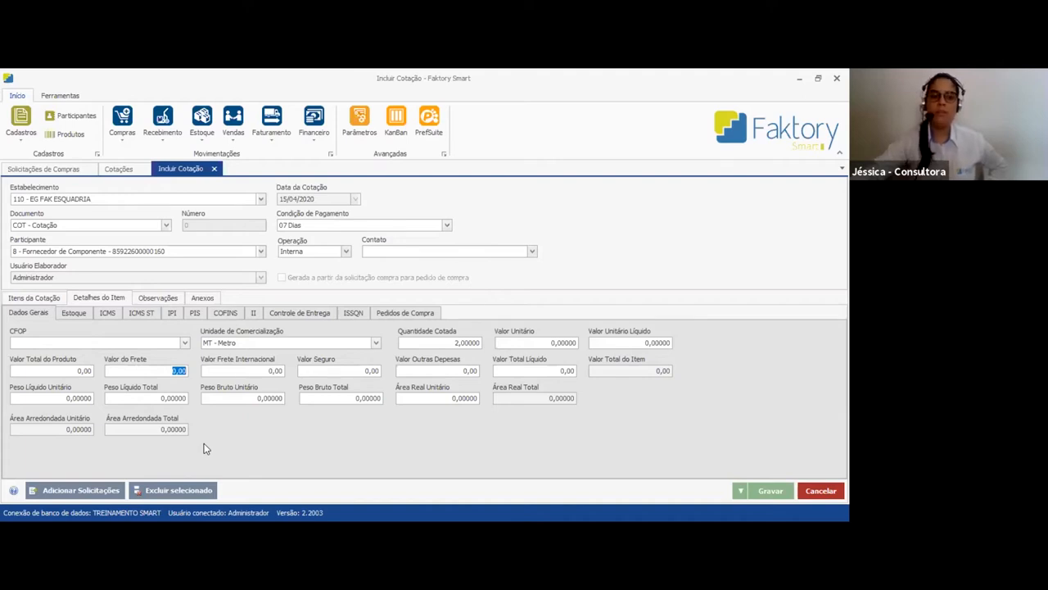
Review the ICMS, ICMS ST, IPI, PIS, COFINS, II and ISSQN tax details and the purchase orders of item GUAR00259PTO
left_click(105, 314)
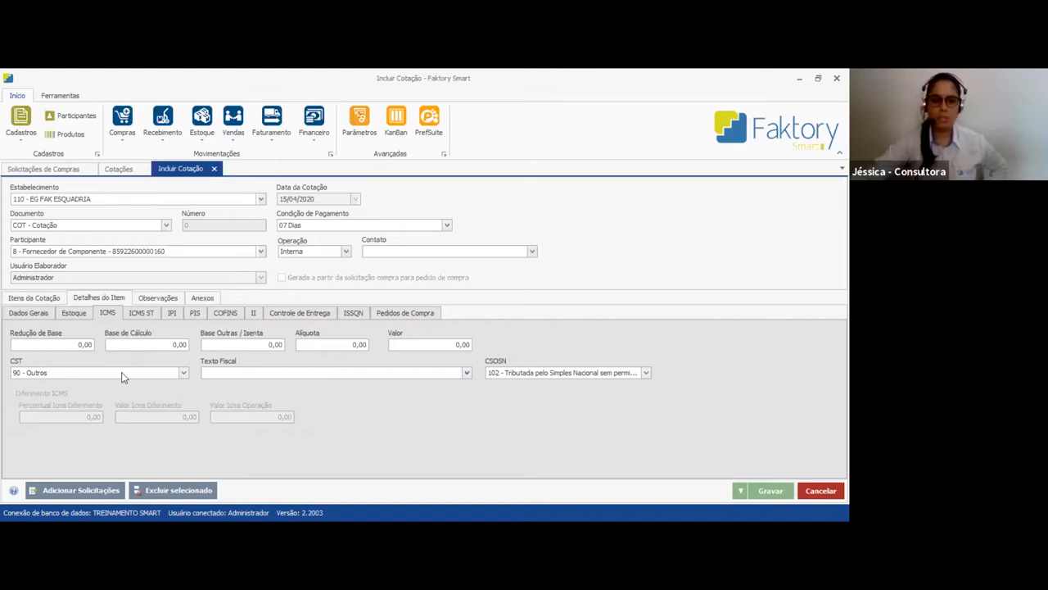
left_click(149, 315)
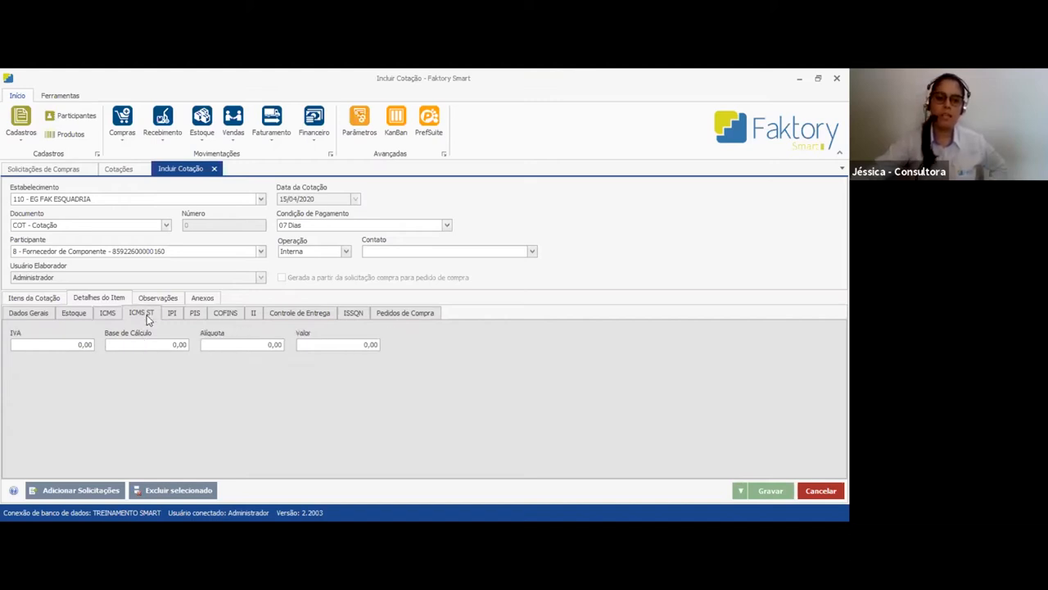
left_click(173, 314)
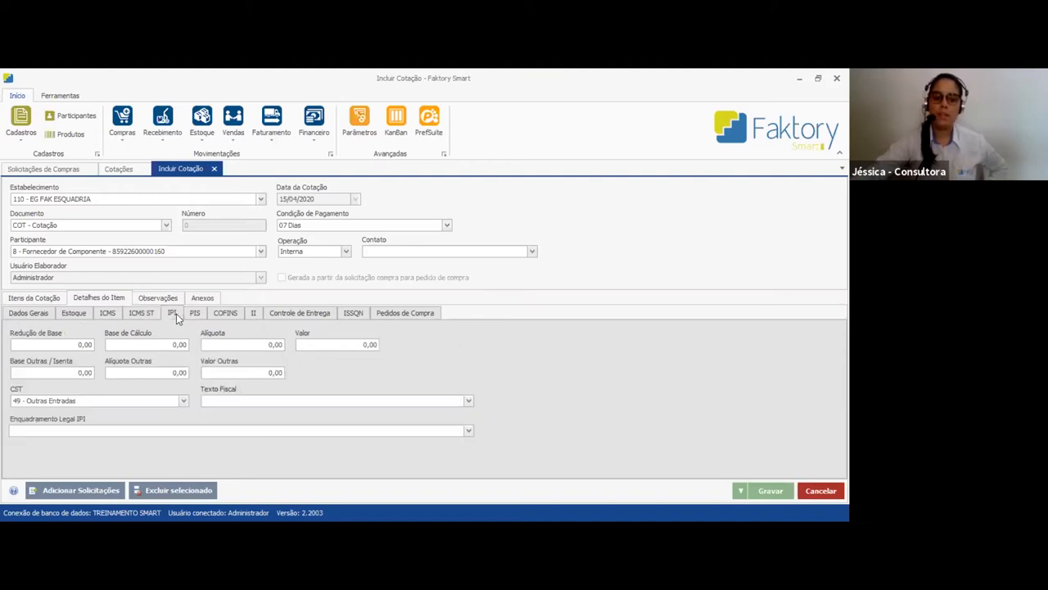
left_click(195, 313)
left_click(226, 313)
left_click(254, 314)
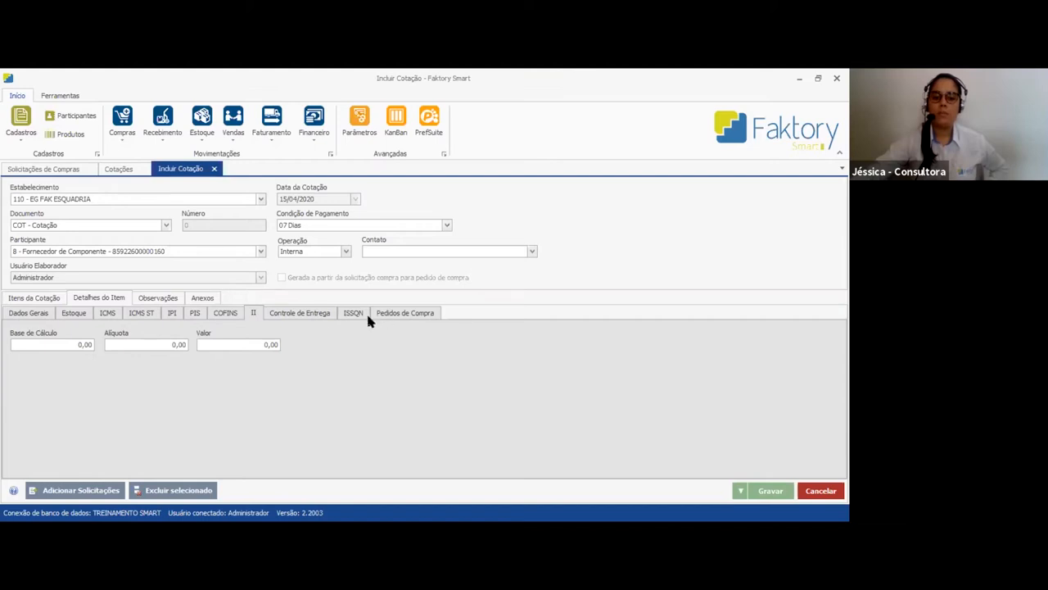
left_click(355, 312)
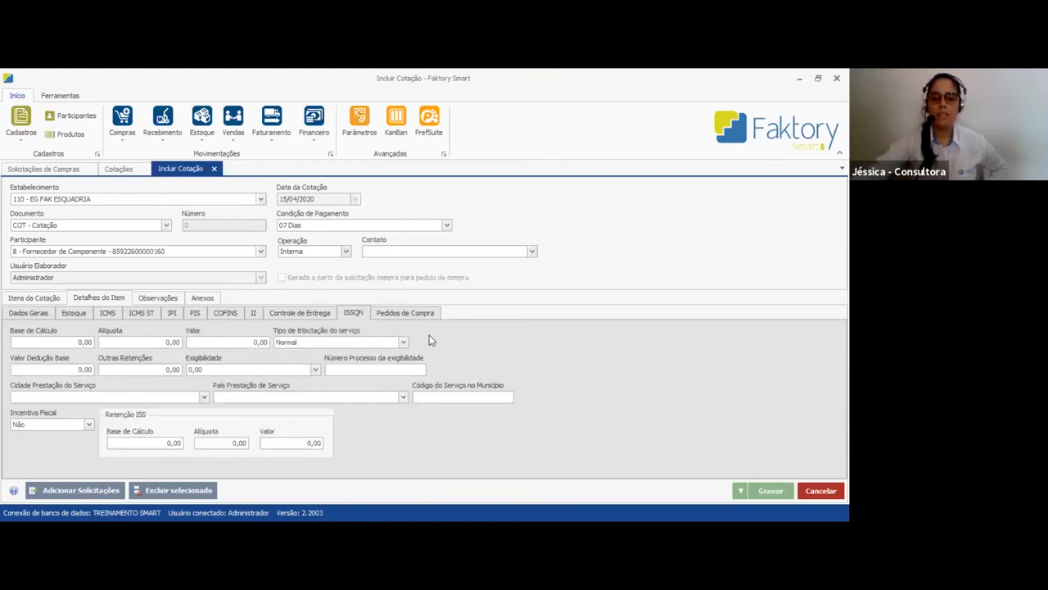
left_click(391, 314)
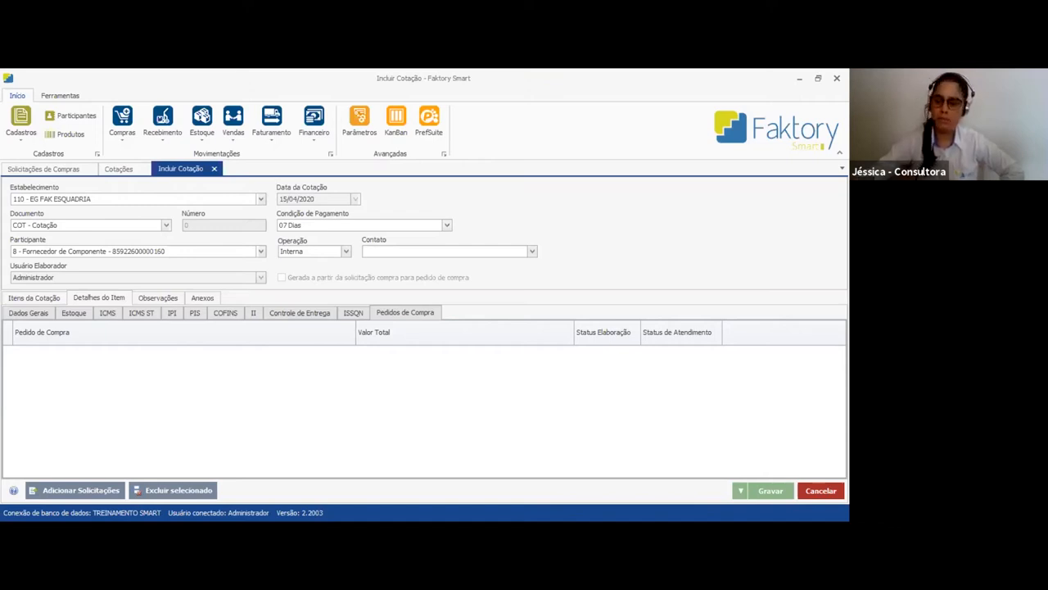
Check the quotation's observations and attachments, return to its items and save the quotation
left_click(30, 299)
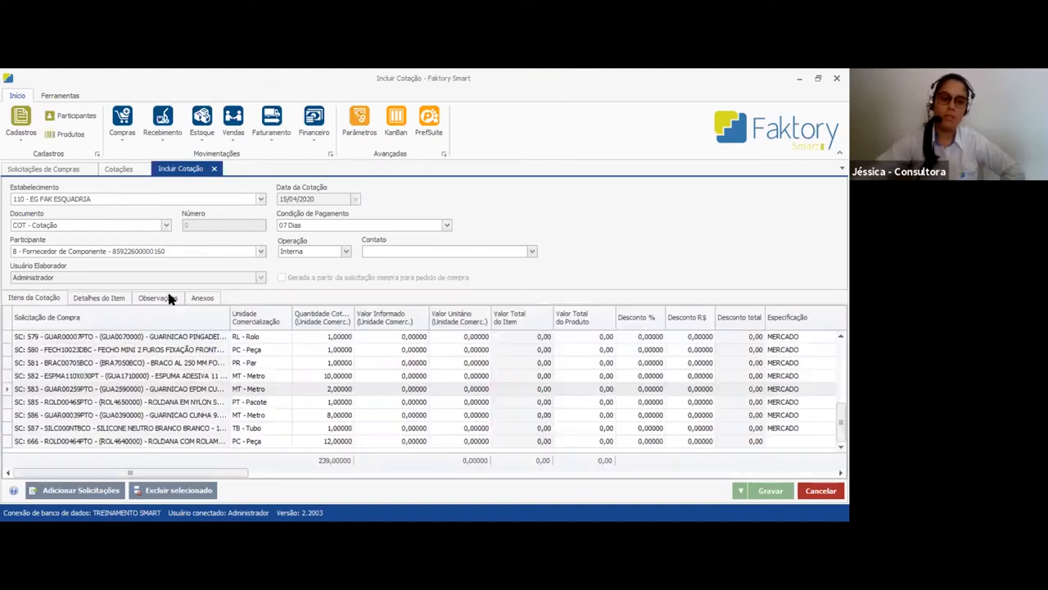
left_click(158, 296)
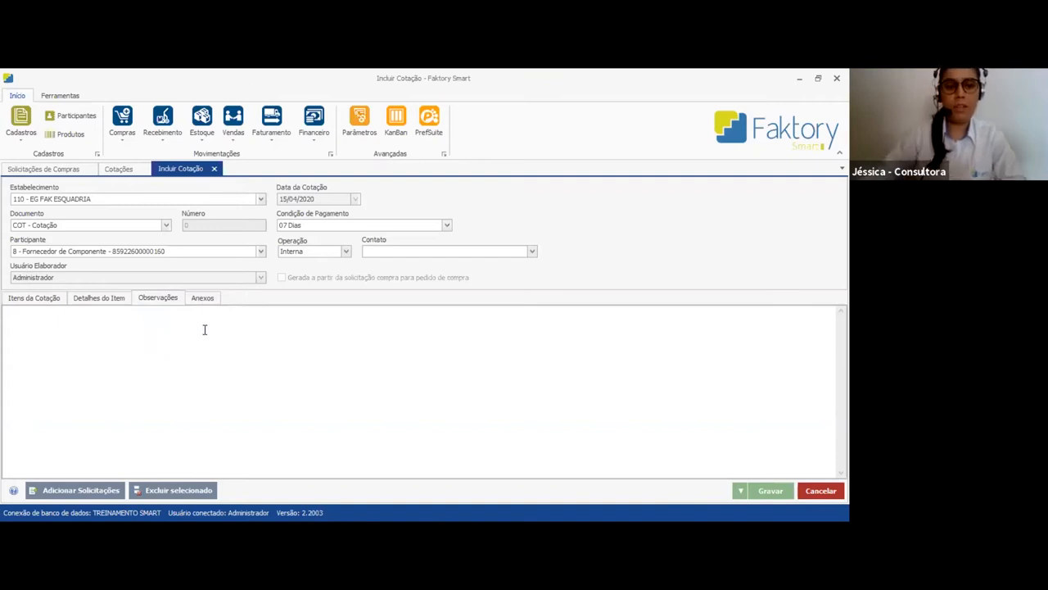
left_click(204, 299)
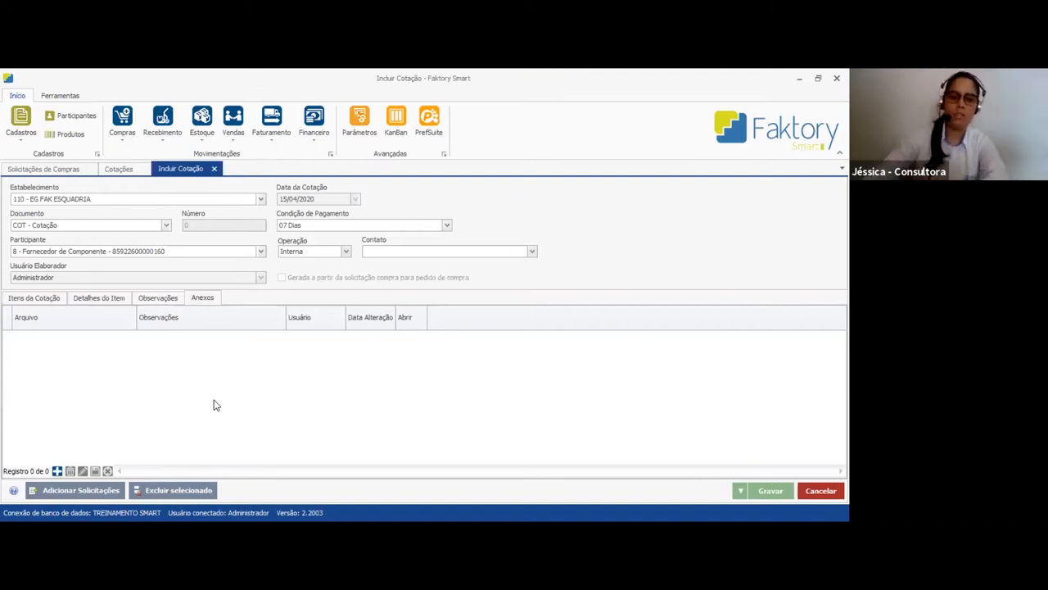
left_click(37, 298)
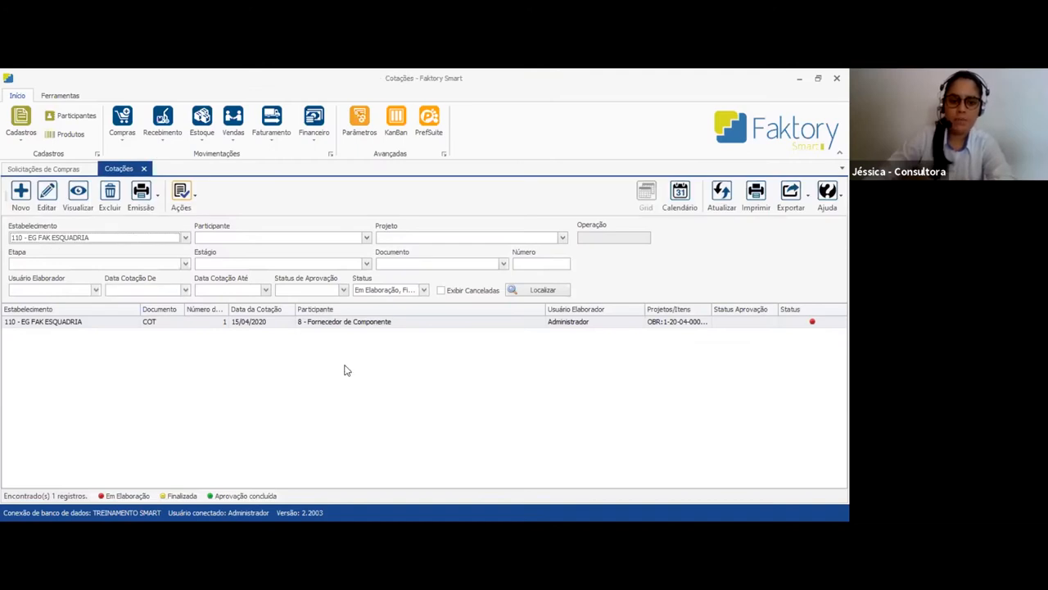
Try to finalize the Fornecedor de Componente quotation
left_click(347, 325)
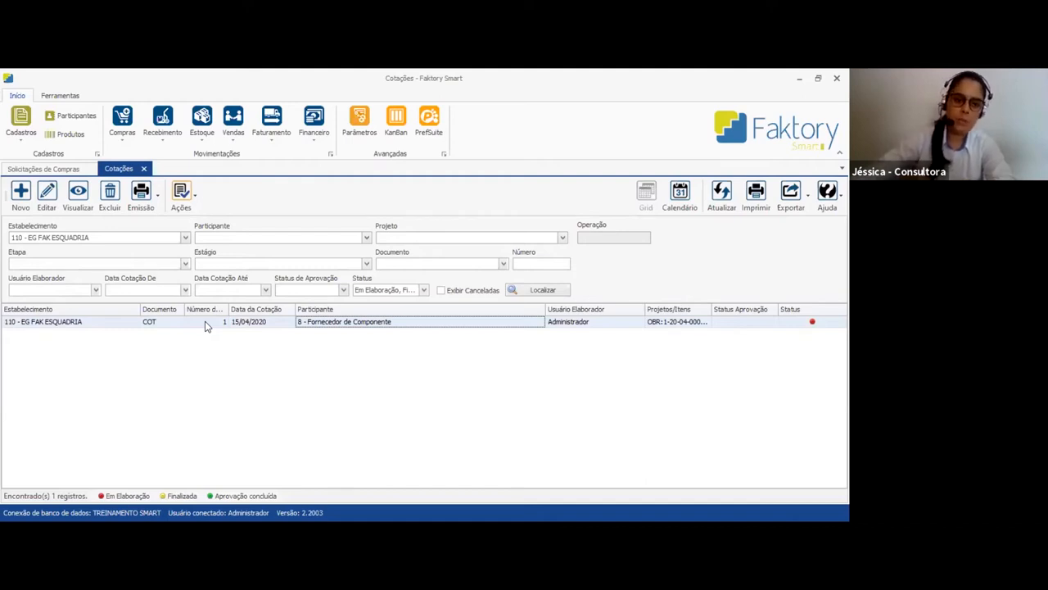
left_click(182, 197)
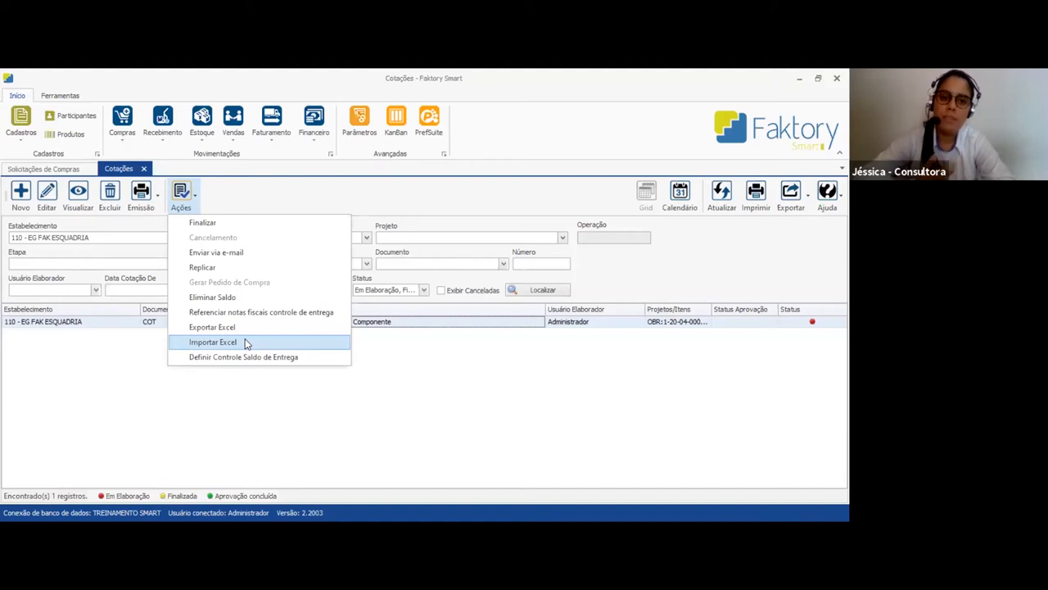
left_click(228, 227)
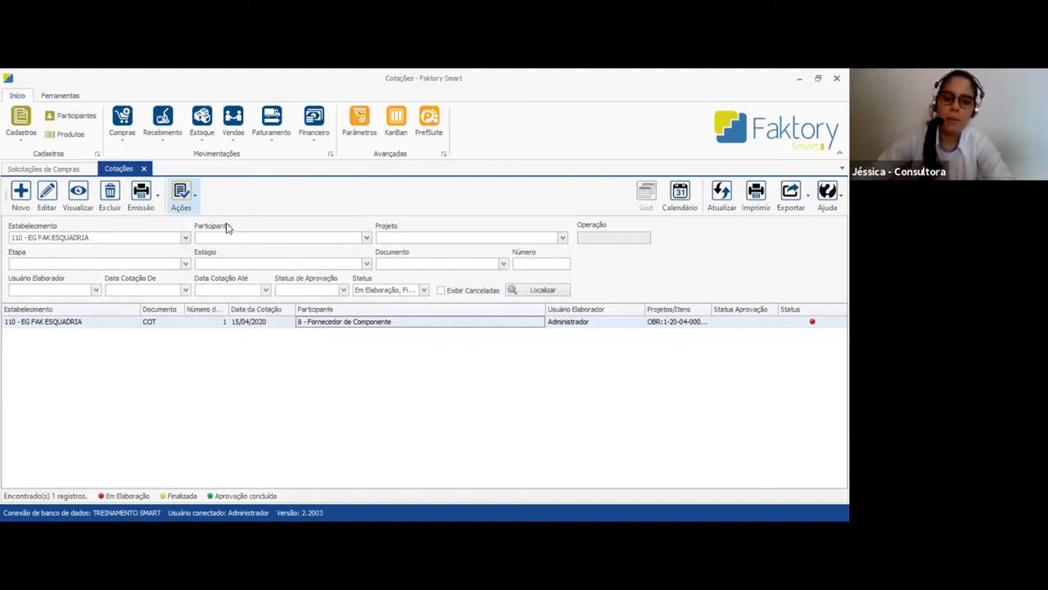
left_click(436, 343)
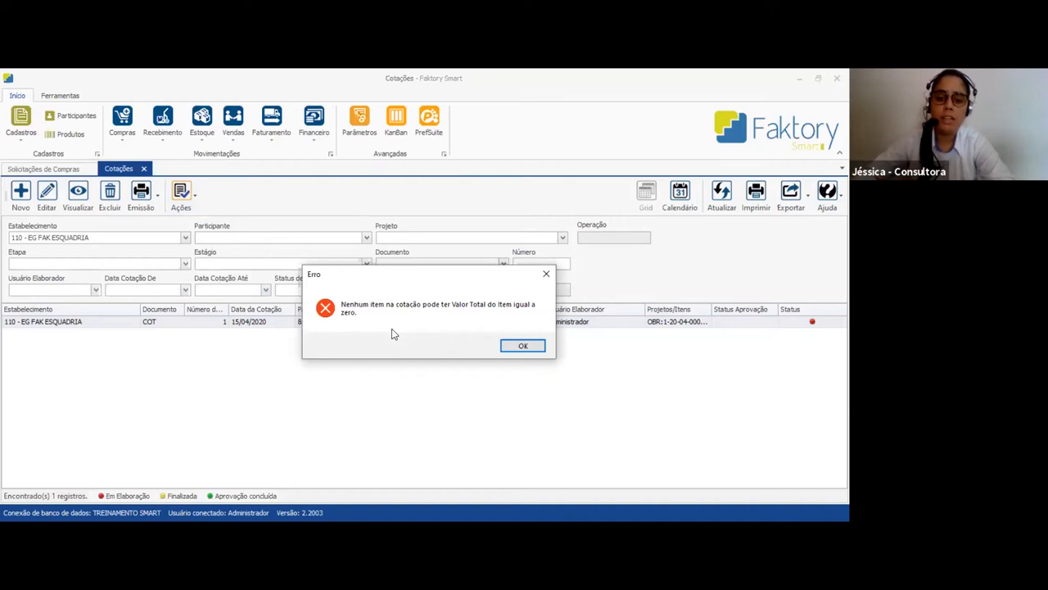
left_click(530, 345)
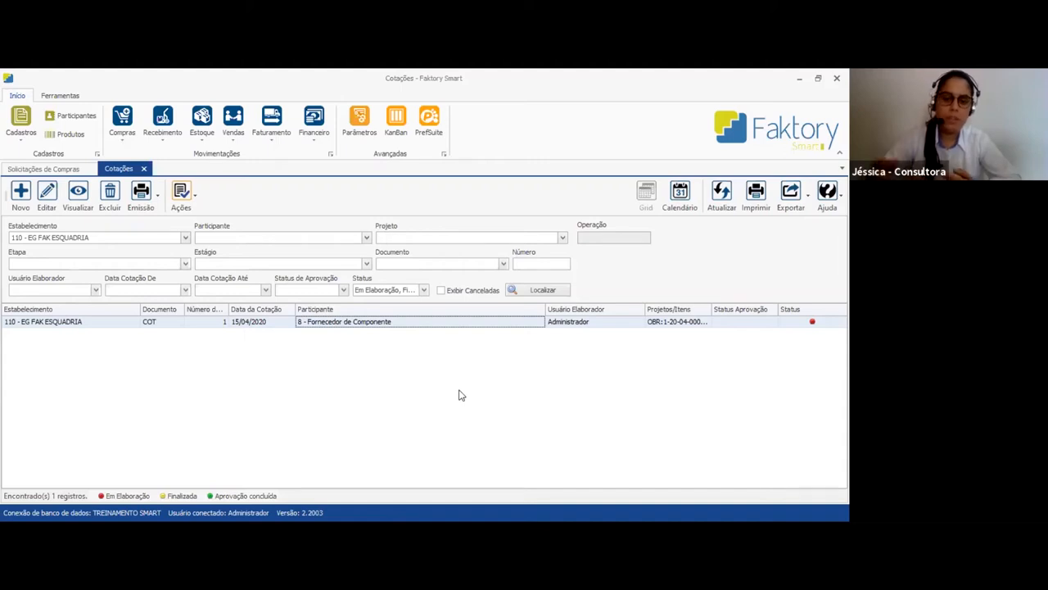
Delete the old files COT_1_Fornecedor de Componente and COT_2_Fornecedor de Vidro from Área de Trabalho while choosing the quotation's Excel export location
left_click(196, 203)
left_click(303, 336)
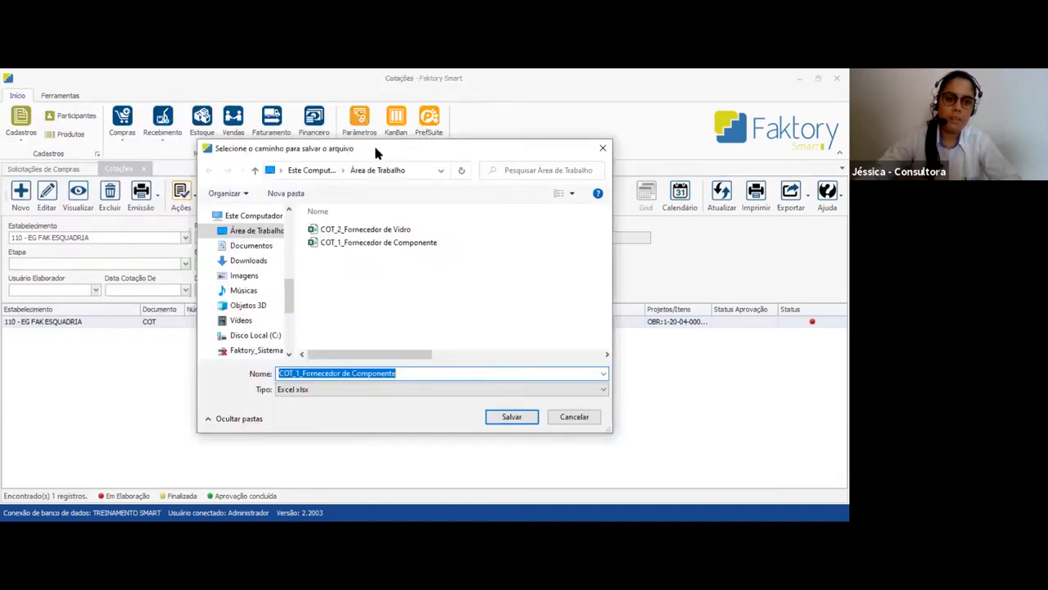
left_click(269, 233)
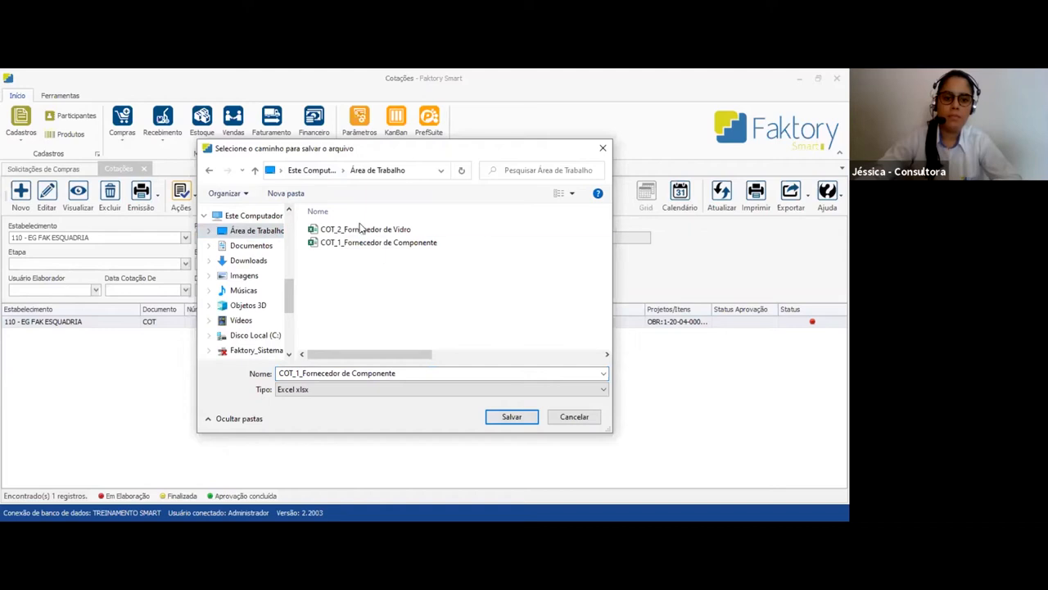
left_click(385, 245)
key("Delete")
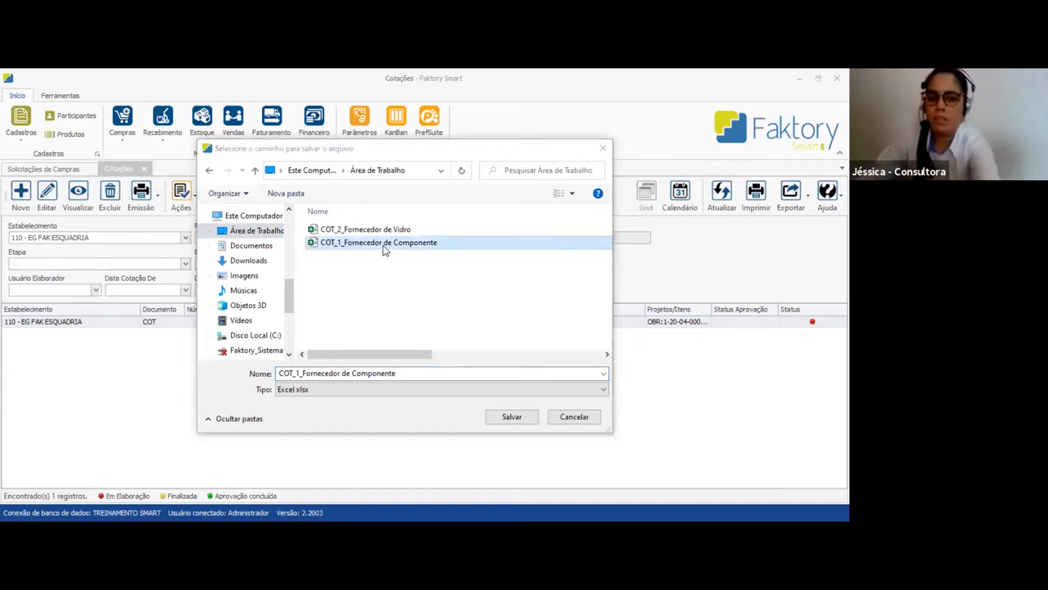
key("Return")
left_click(381, 235)
key("Delete")
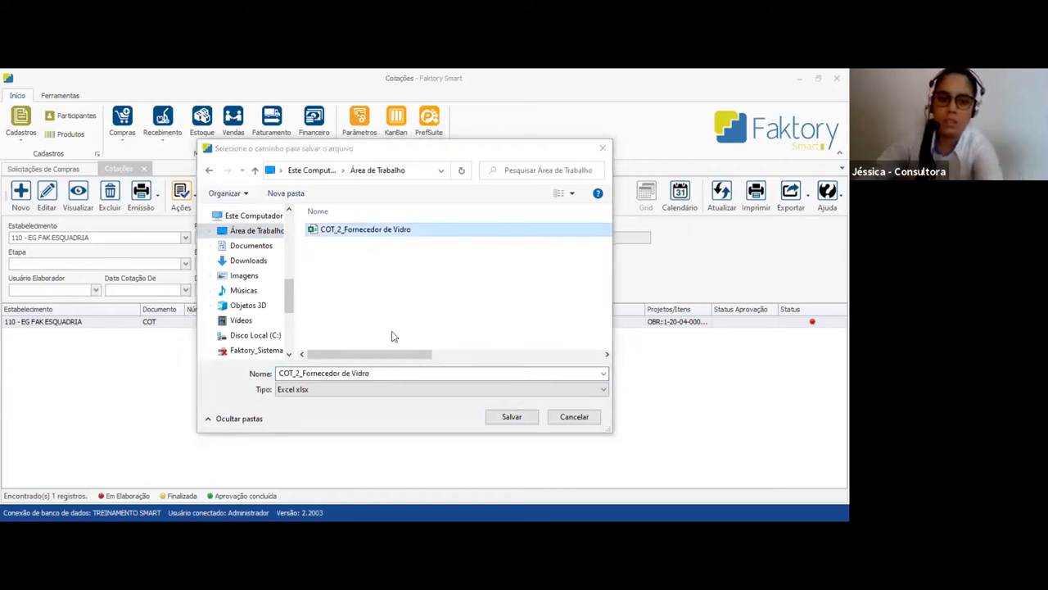
left_click(573, 417)
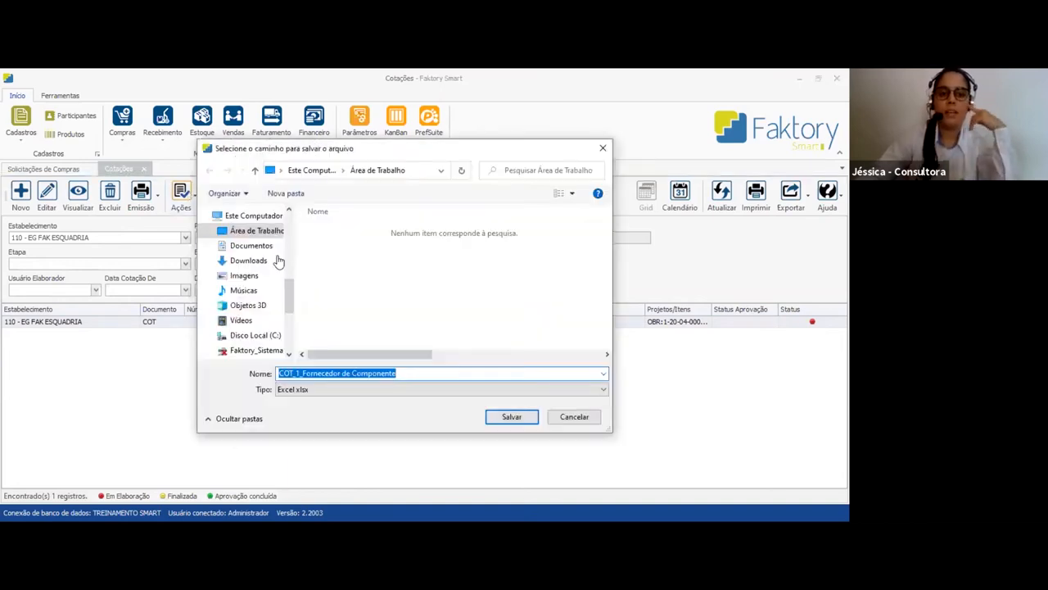
Export the quotation to Área de Trabalho as the Excel file COT_1_Fornecedor de Componente and open it
left_click(510, 417)
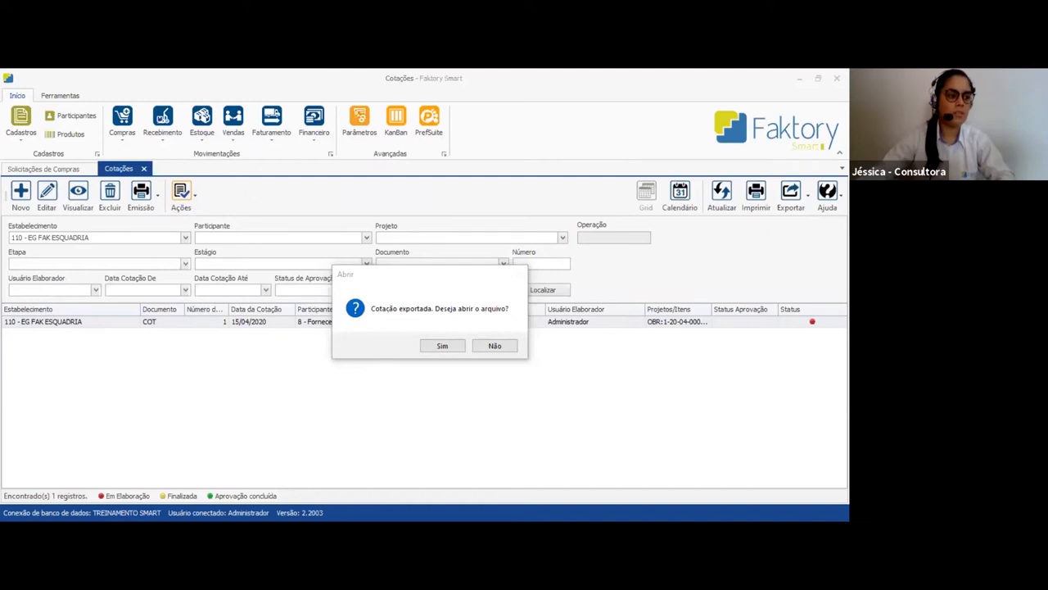
left_click(450, 347)
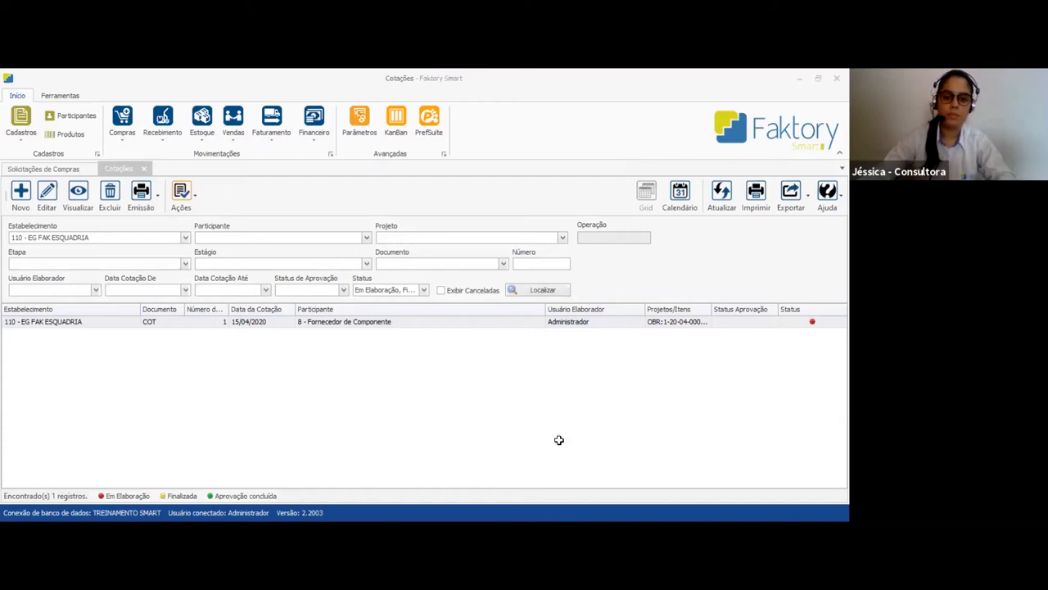
Switch to the exported Excel workbook COT_1_Fornecedor de Componente and review its header: quotation number and date, establishment, CNPJ, phone, address and supplier
key("alt+Tab")
left_click(414, 344)
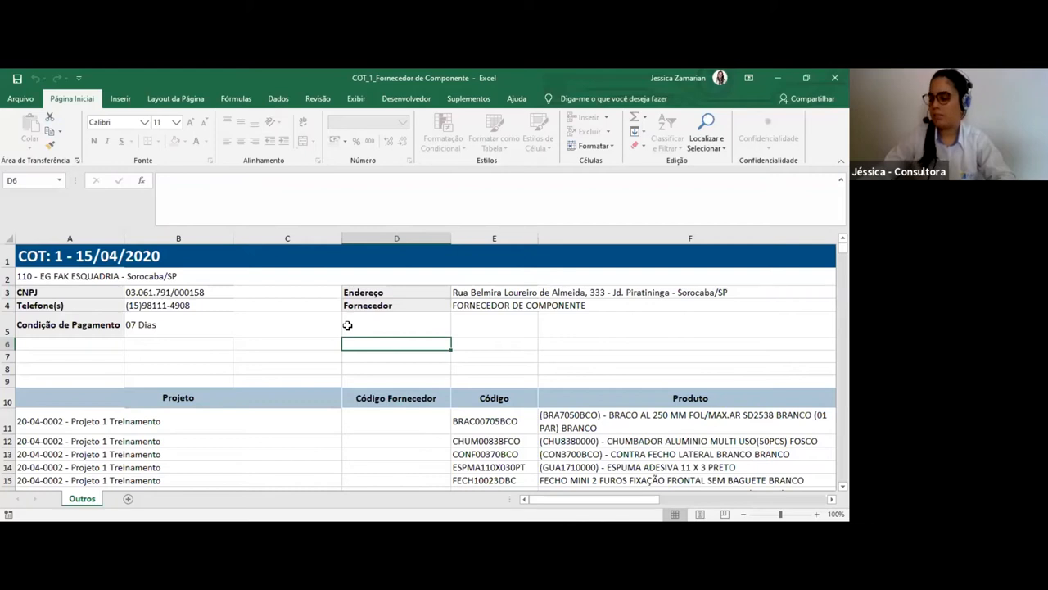
scroll(347, 325, "down", 3)
scroll(343, 328, "up", 3)
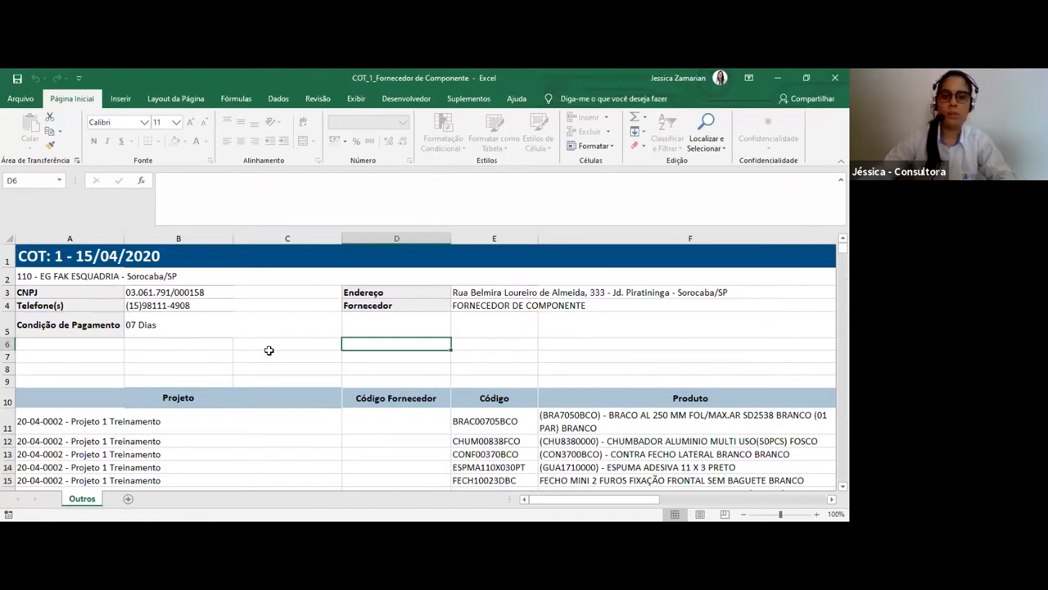
left_click(34, 255)
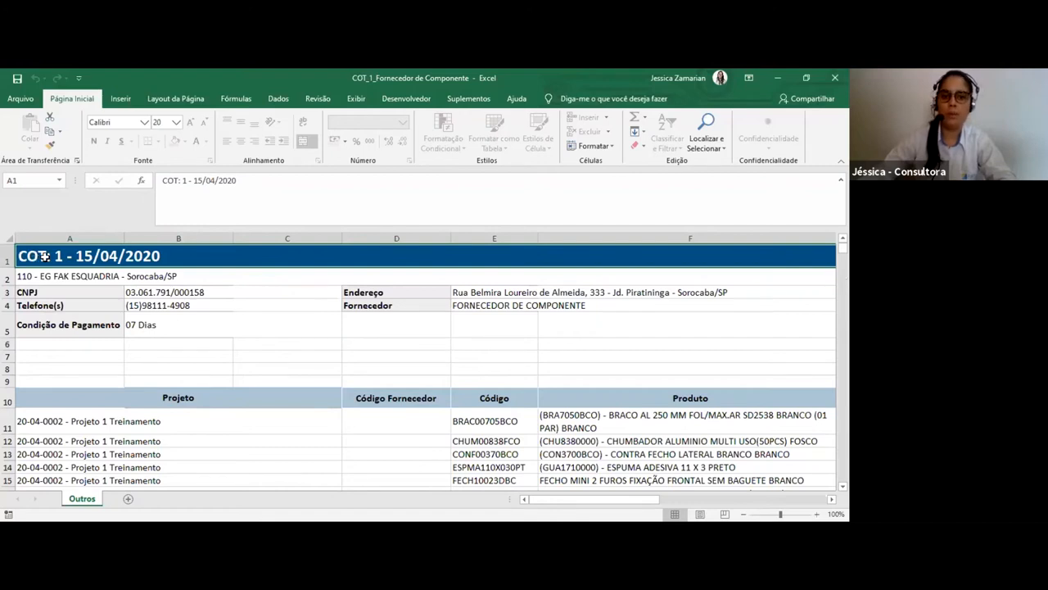
left_click(29, 278)
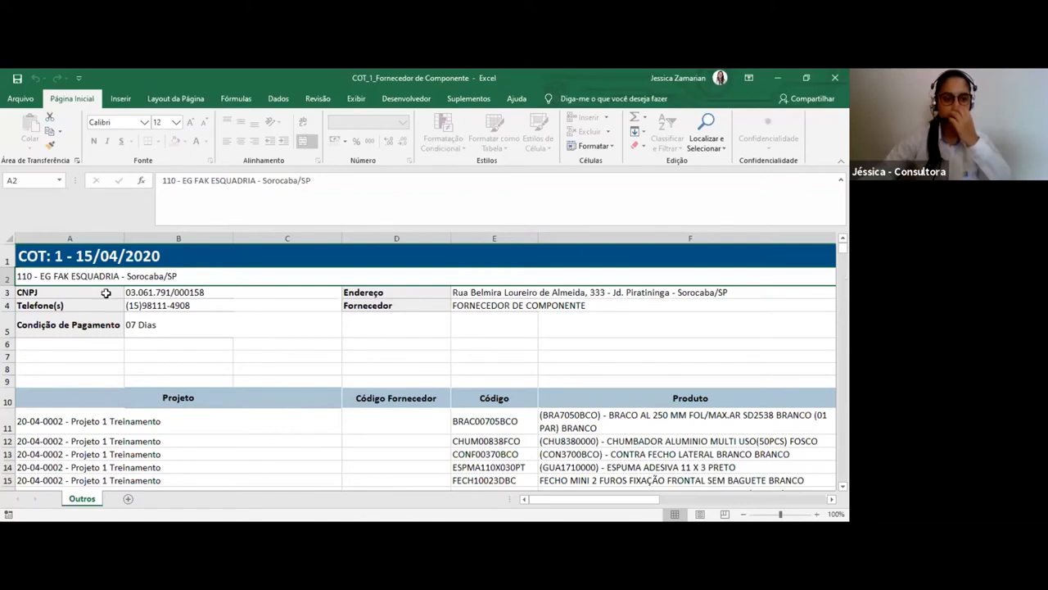
left_click(174, 291)
left_click(180, 306)
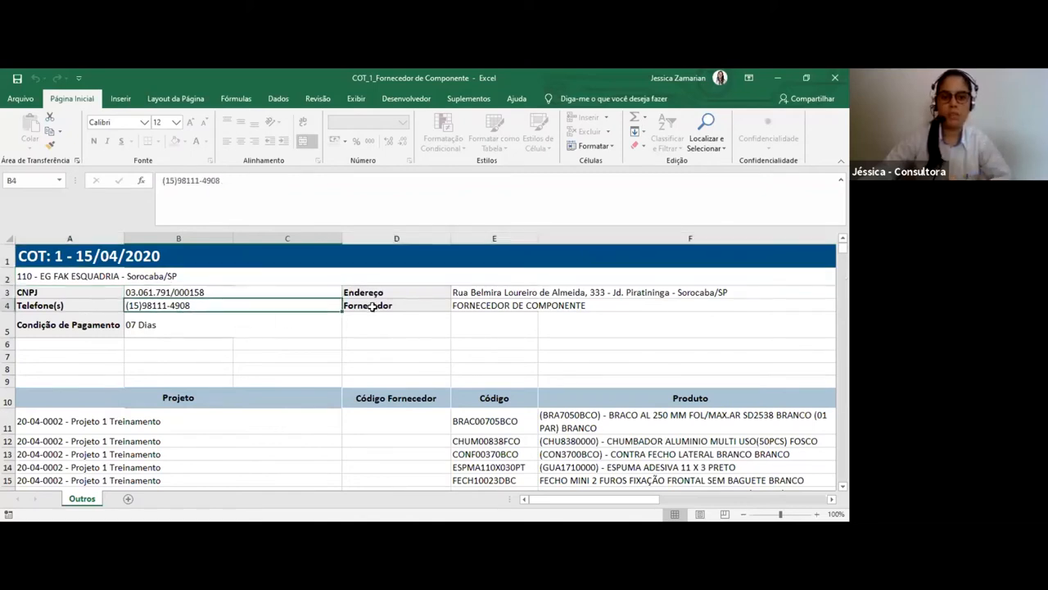
left_click(514, 293)
left_click(517, 309)
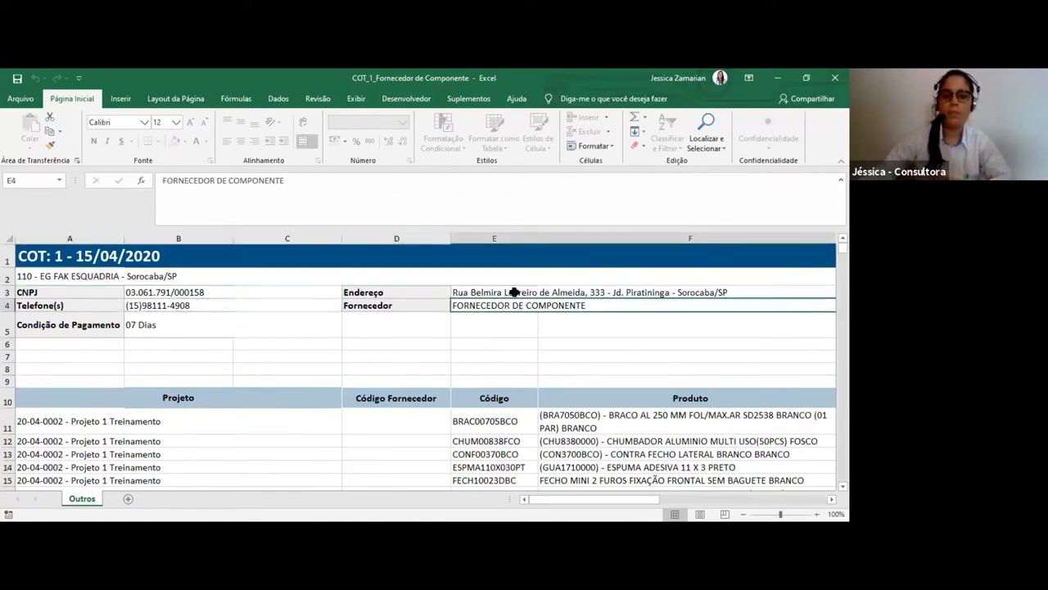
scroll(482, 321, "down", 1)
scroll(488, 320, "up", 1)
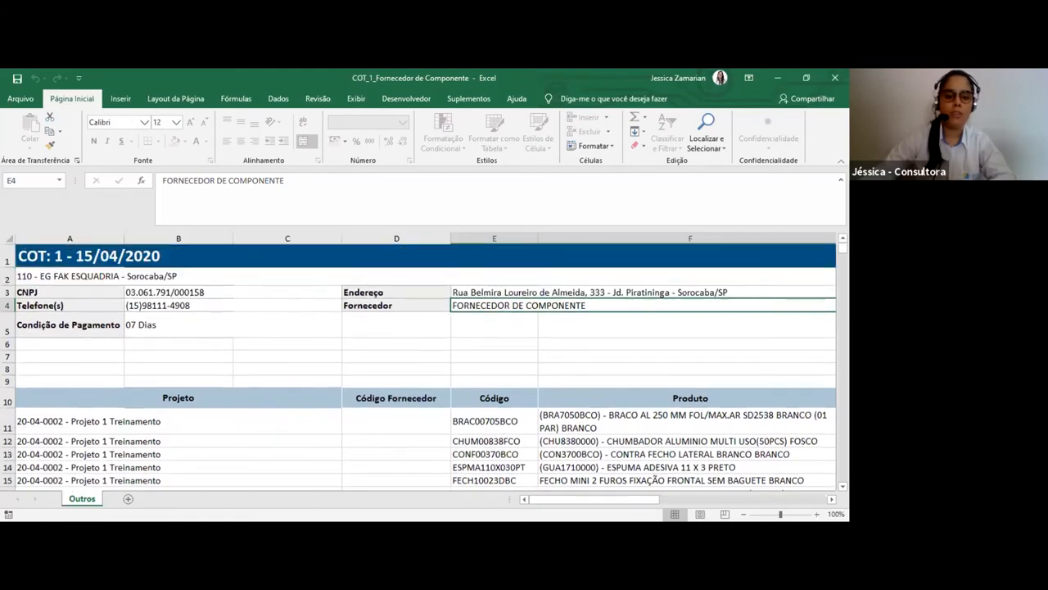
Look across the quotation's item table and examine the Projeto column of its rows
left_click_drag(577, 499, 402, 487)
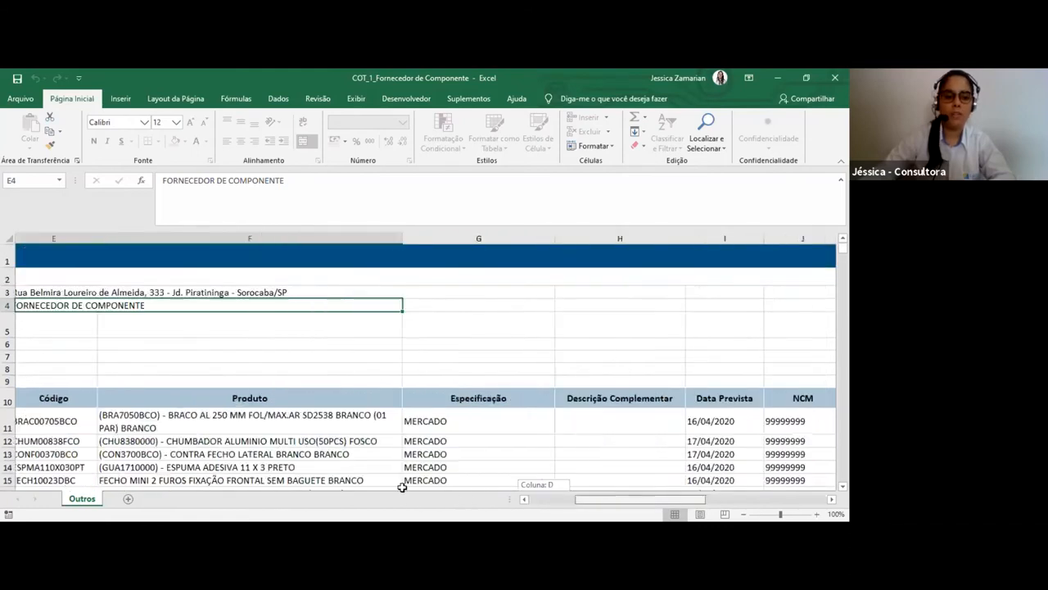
scroll(332, 365, "down", 1)
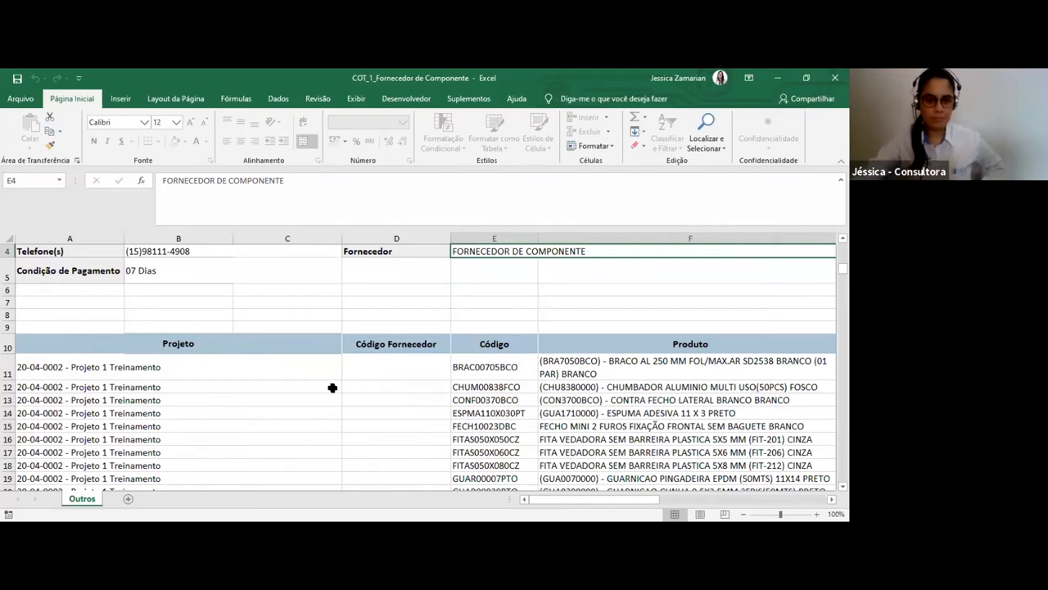
scroll(335, 387, "down", 1)
scroll(336, 381, "up", 2)
scroll(338, 375, "down", 4)
scroll(338, 375, "up", 2)
left_click_drag(205, 295, 213, 361)
scroll(214, 361, "down", 1)
left_click(214, 361)
scroll(213, 361, "down", 4)
scroll(214, 361, "up", 3)
scroll(214, 361, "up", 2)
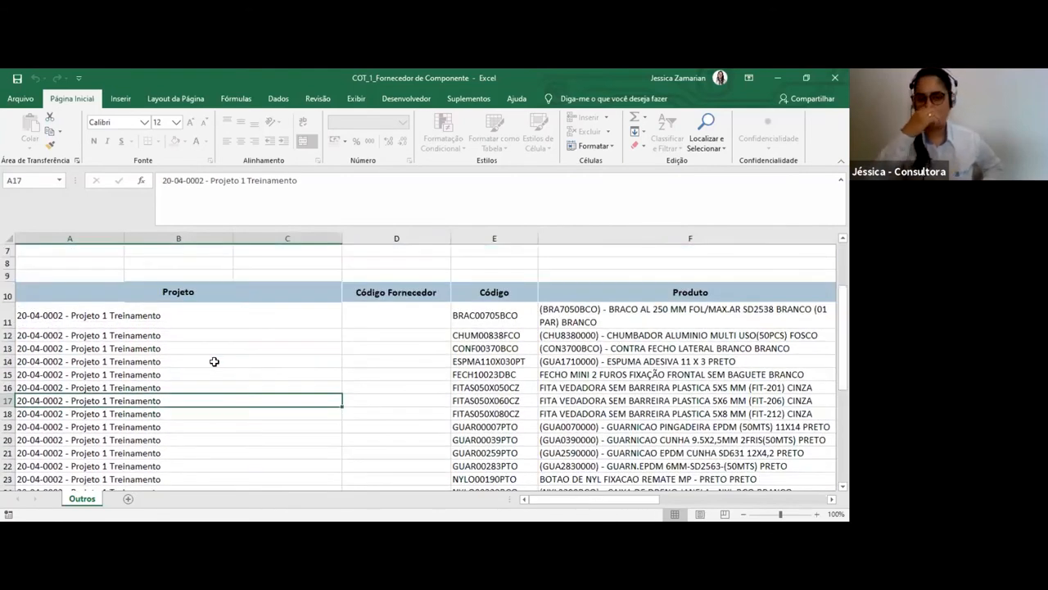
Examine the Código Fornecedor column of the quotation items
left_click(380, 309)
left_click(388, 363)
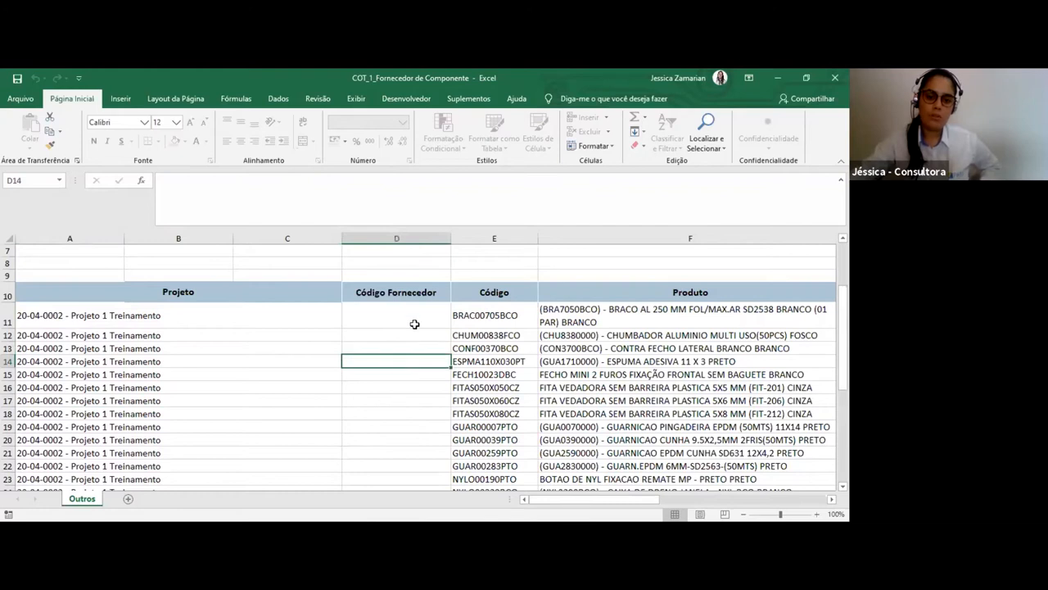
left_click_drag(415, 295, 424, 475)
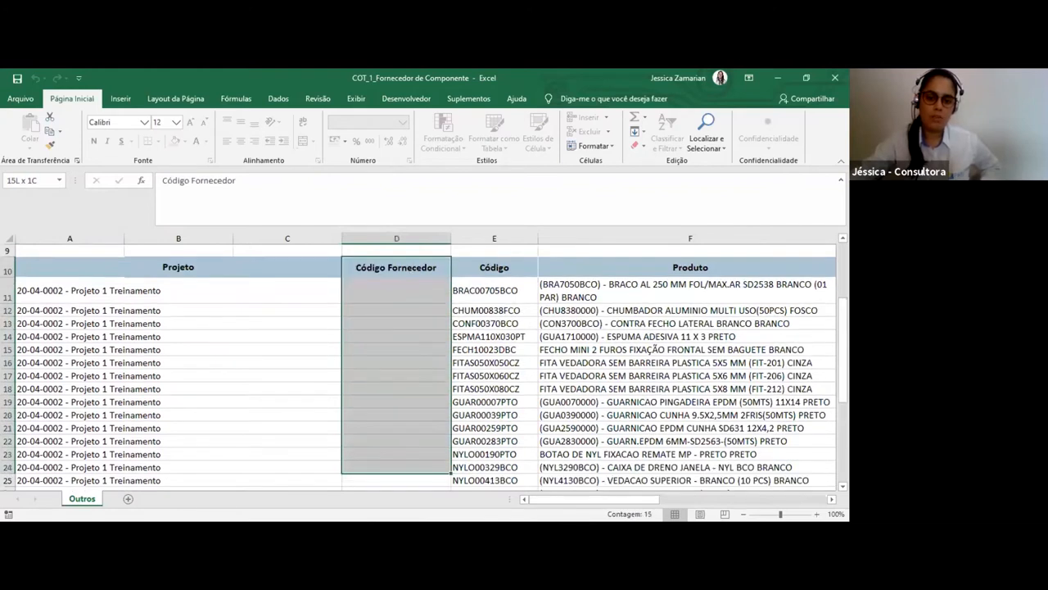
scroll(421, 416, "up", 3)
left_click(420, 426)
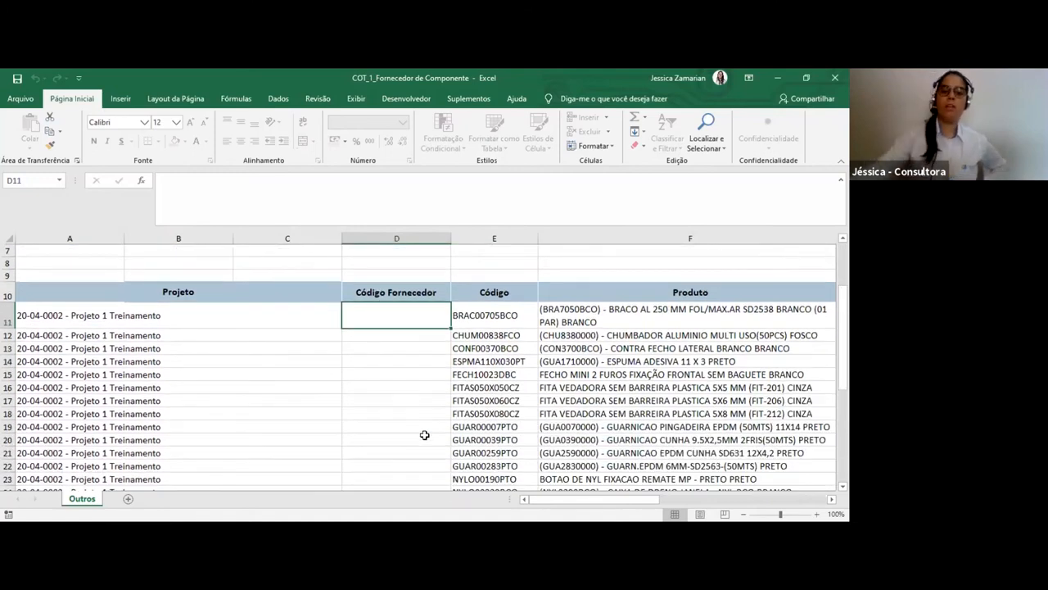
Examine the Código column of the quotation items
left_click_drag(494, 292, 505, 499)
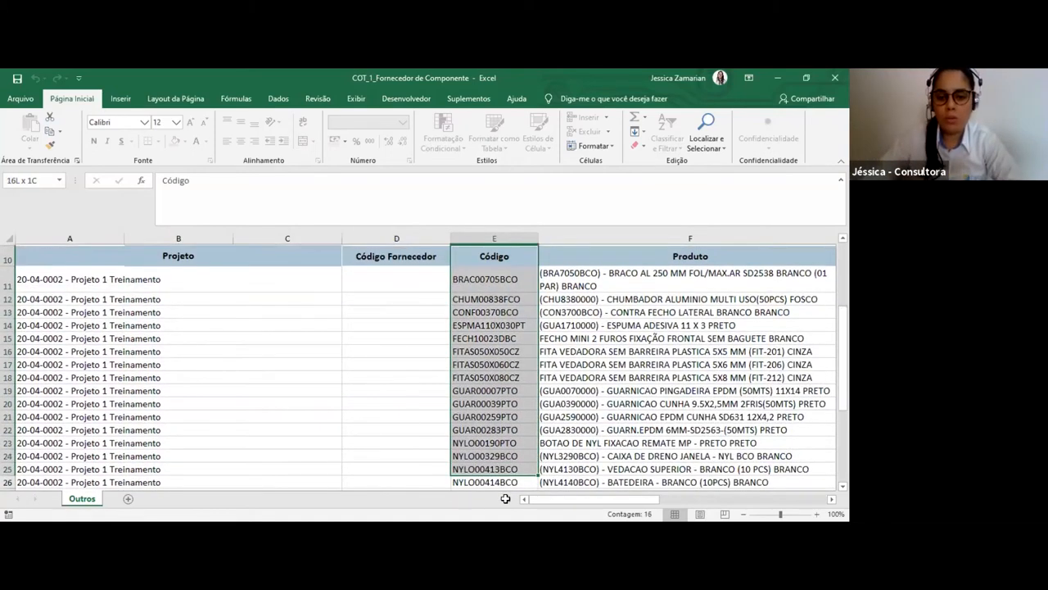
left_click_drag(505, 498, 505, 458)
scroll(504, 458, "up", 5)
scroll(504, 458, "down", 2)
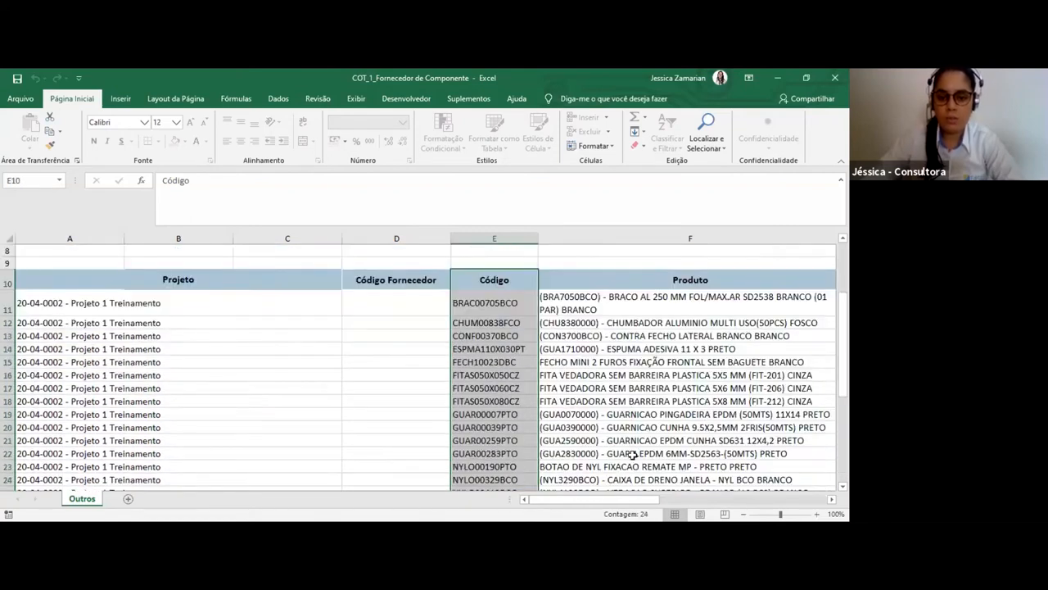
Zoom the sheet out to 70% and examine the Produto, Especificação and Descrição Complementar columns of the items
scroll(507, 392, "down", 3)
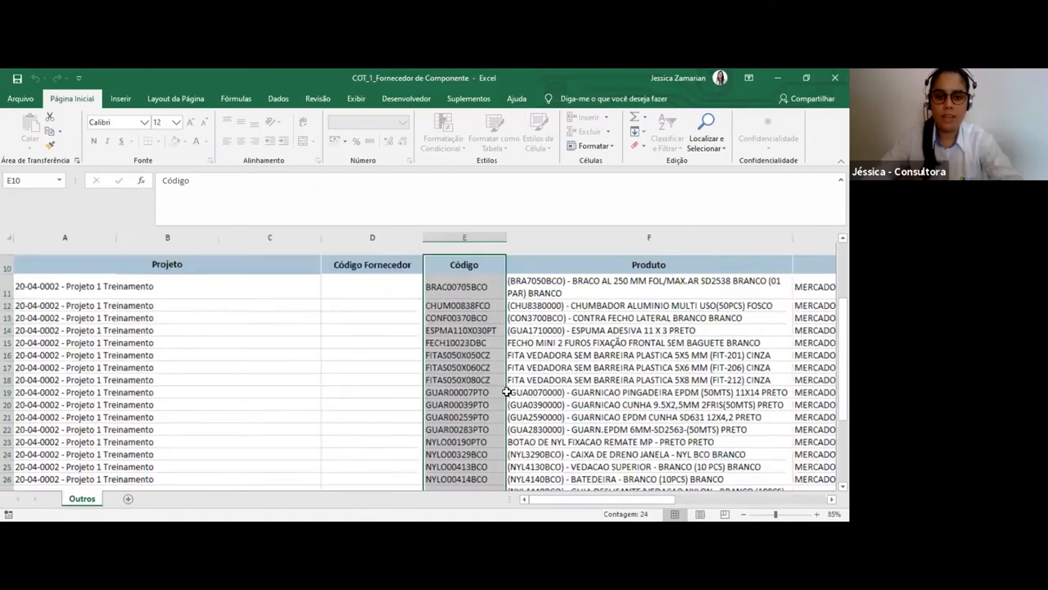
scroll(507, 391, "up", 2)
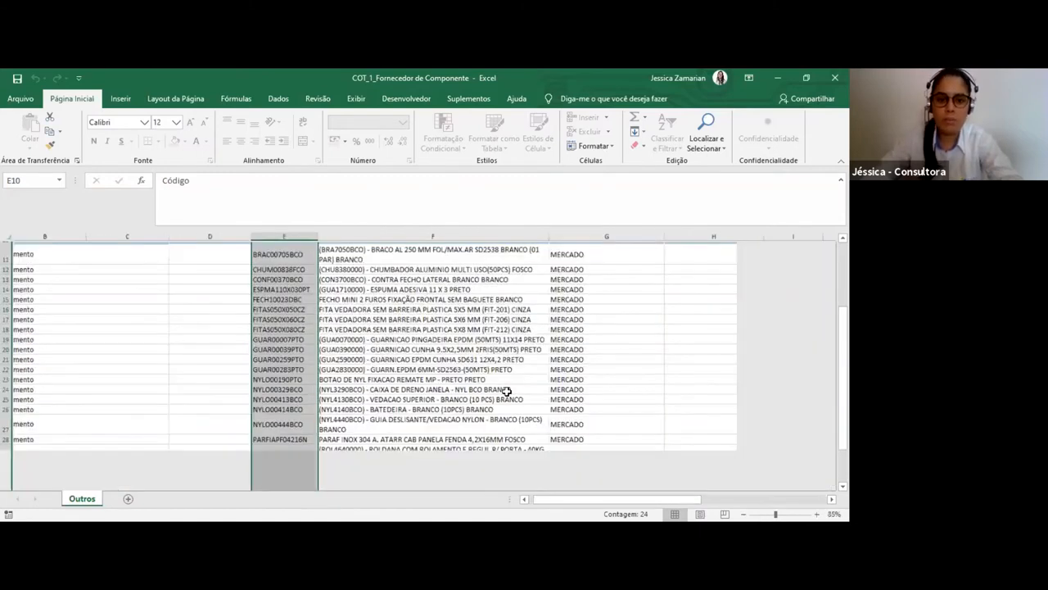
scroll(494, 254, "down", 1)
left_click_drag(490, 249, 489, 466)
left_click_drag(640, 250, 639, 468)
left_click_drag(584, 500, 657, 500)
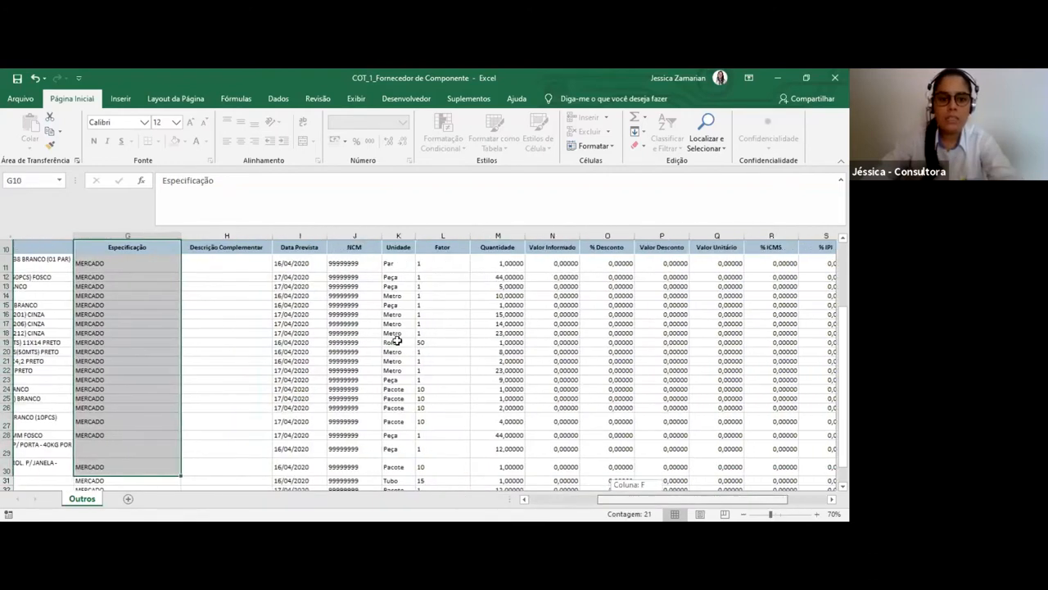
left_click_drag(171, 249, 198, 399)
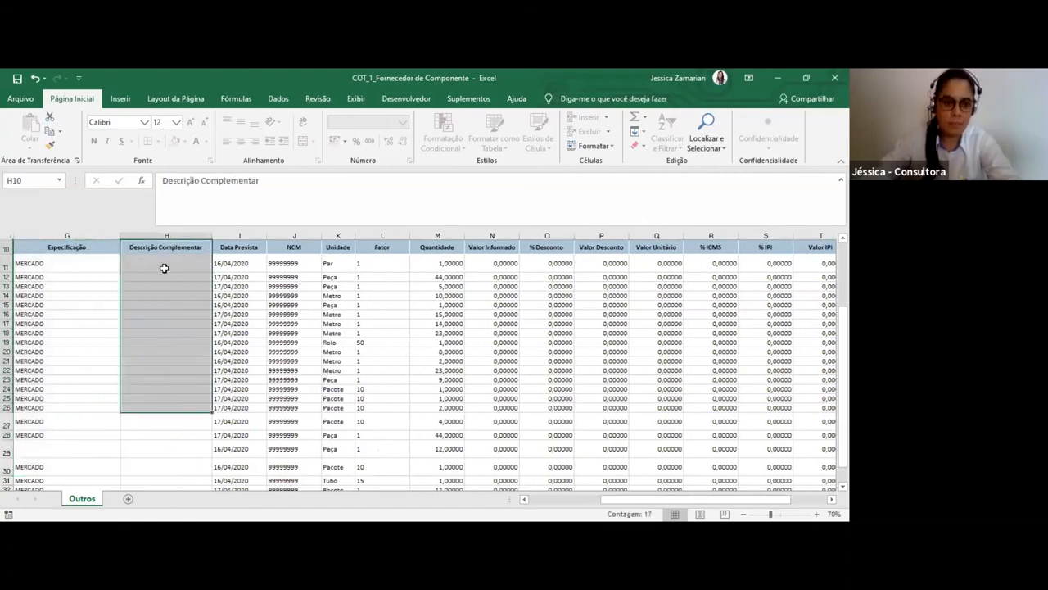
Examine the Data Prevista column and compare the expected dates of individual items
left_click_drag(244, 246, 245, 414)
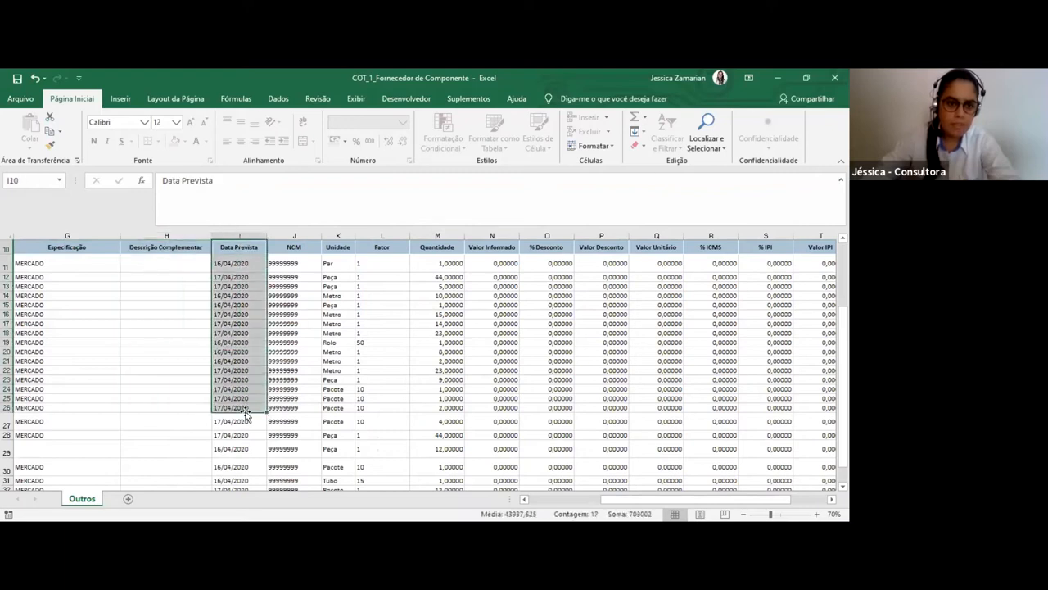
scroll(246, 415, "down", 3)
scroll(245, 401, "up", 3)
scroll(244, 378, "up", 1)
left_click(229, 290)
left_click(230, 303)
left_click(230, 321)
left_click(239, 289)
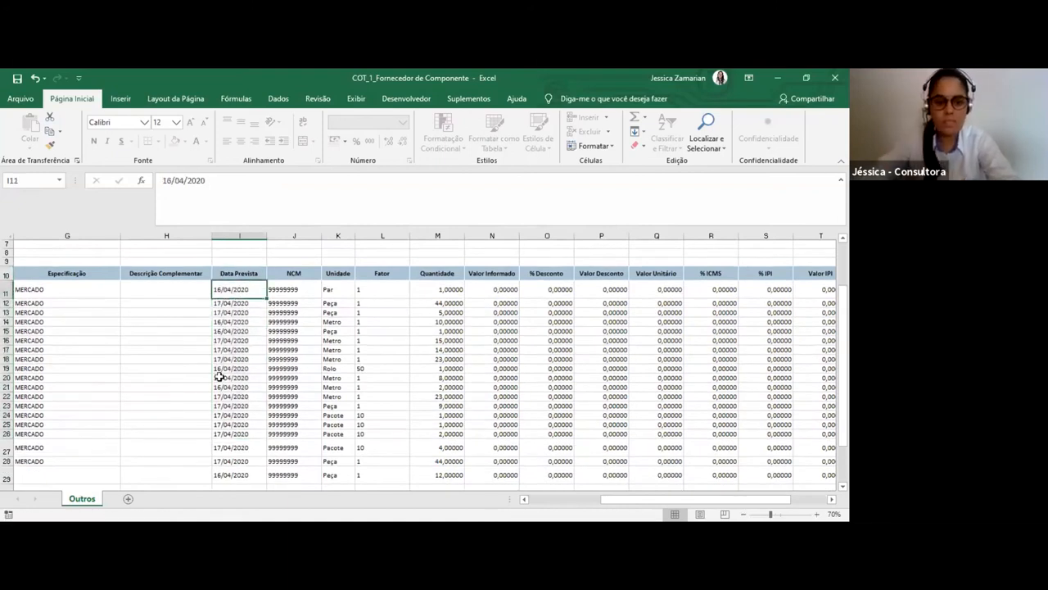
Review the NCM, Unidade and Fator columns of the quotation items
left_click_drag(299, 291, 303, 396)
left_click_drag(336, 289, 340, 426)
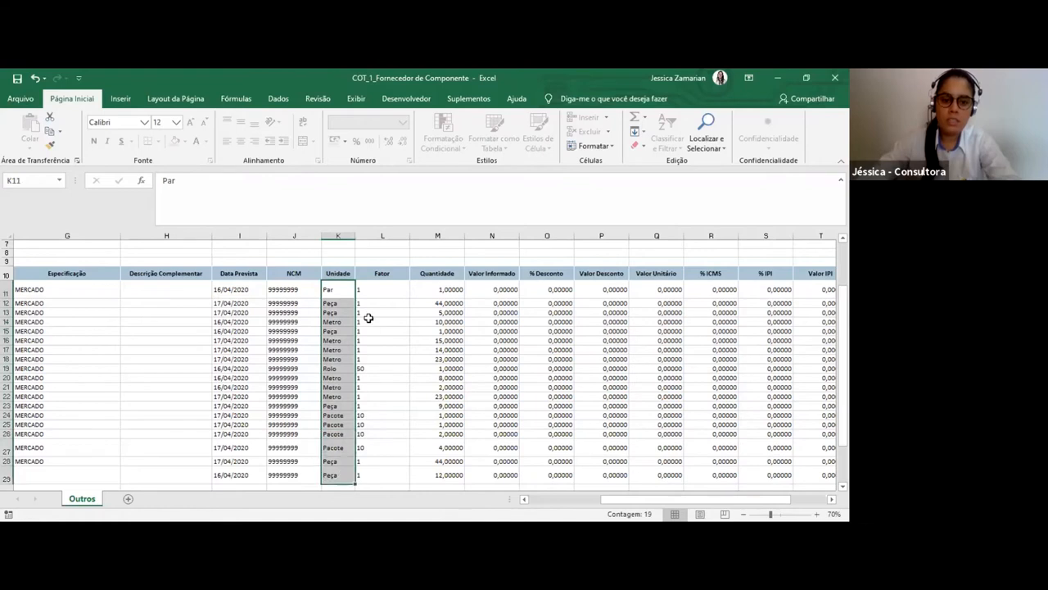
left_click_drag(401, 287, 399, 468)
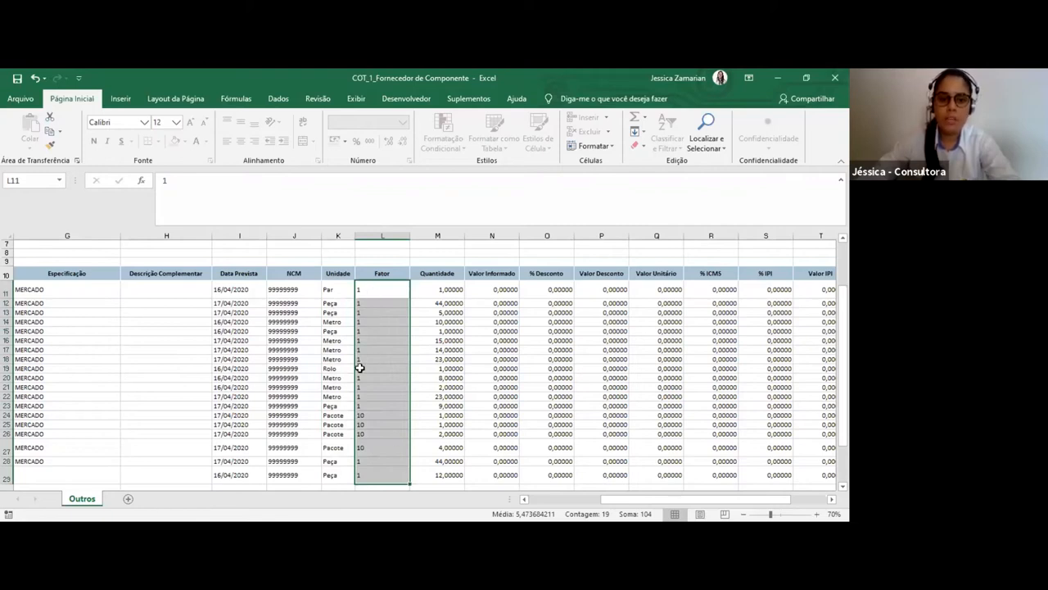
Compare the unit, factor and quantity of the Rolo item in row 19, and check the factor of the Pacote item in row 24
left_click(329, 368)
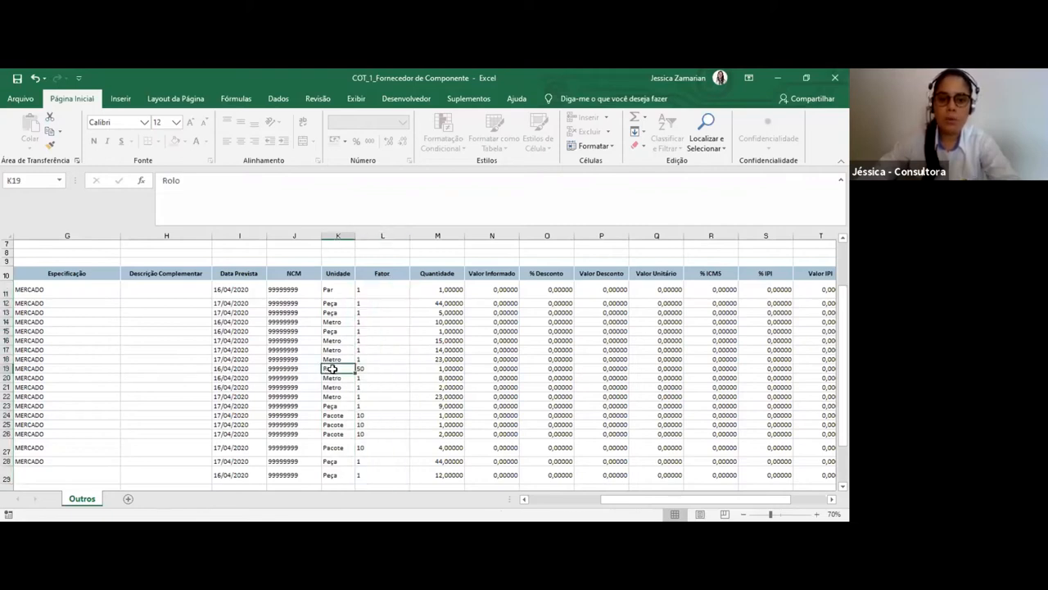
key("Right")
key("Right")
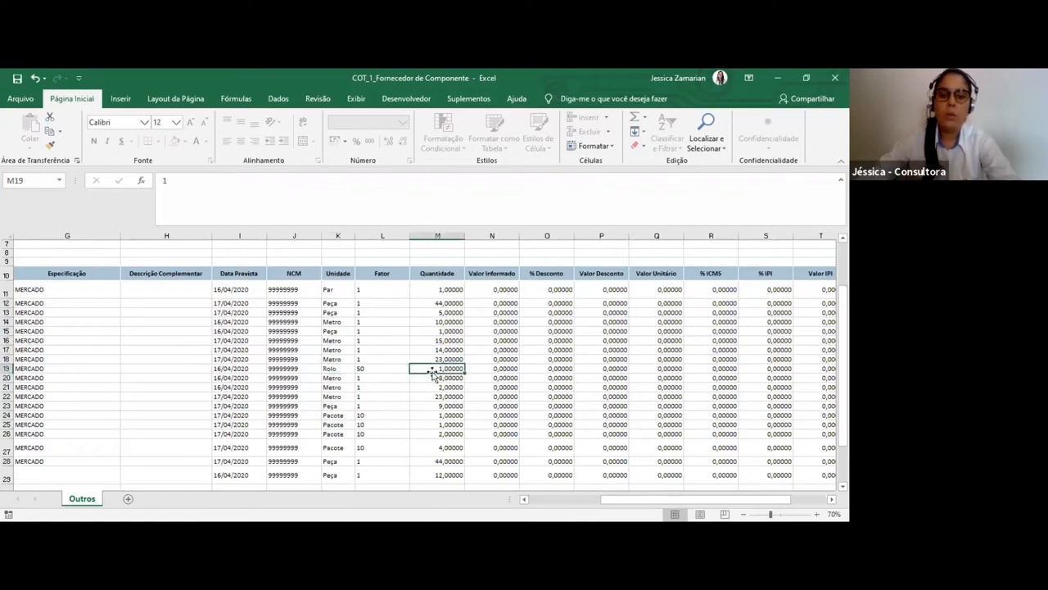
left_click(382, 371)
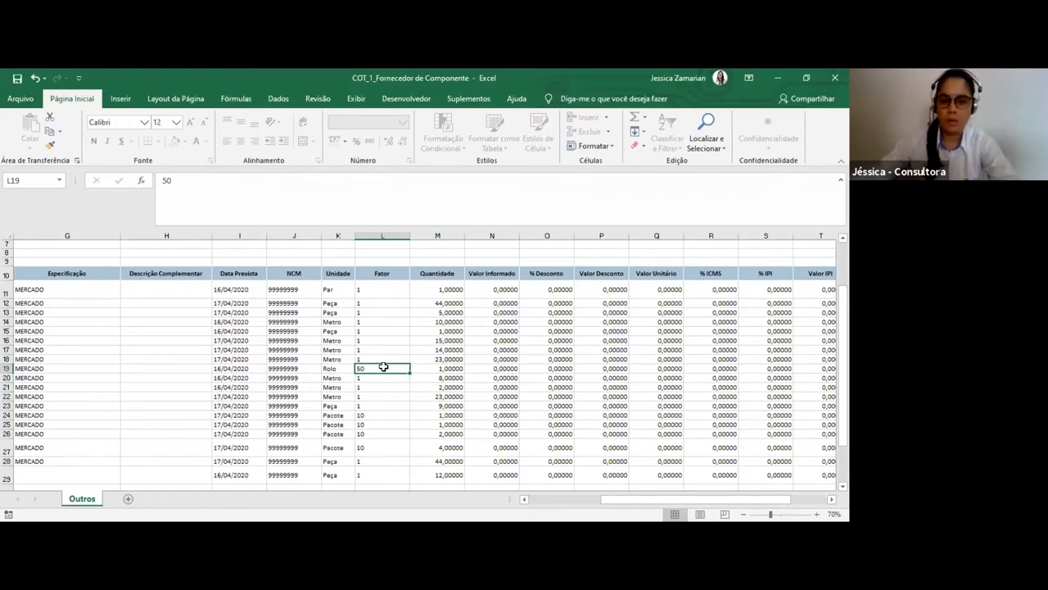
left_click(384, 415)
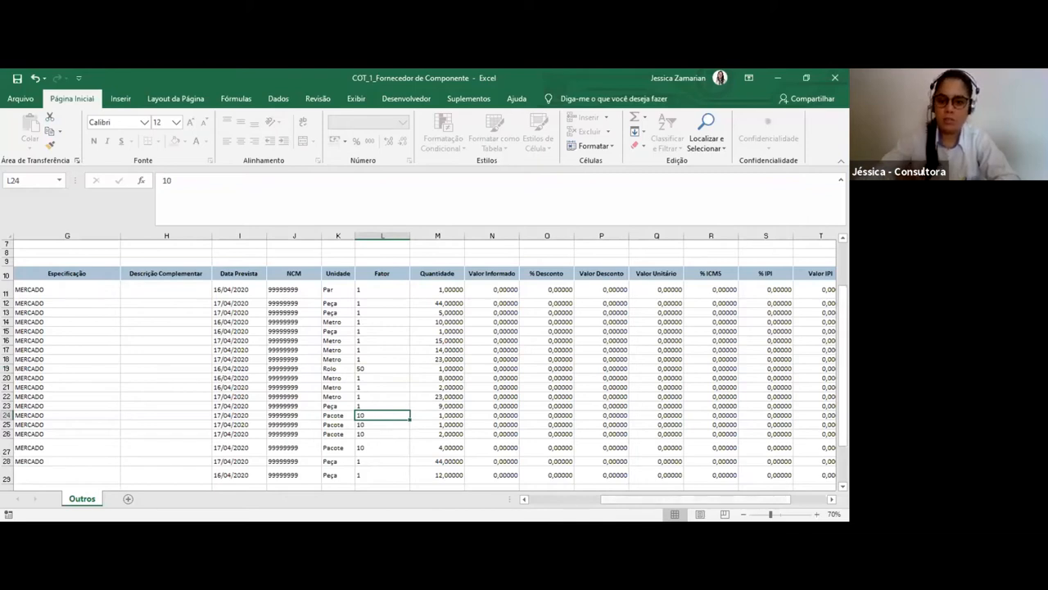
Review the Quantidade, Valor Informado, discount, tax, freight and Valor Total columns of the items
left_click_drag(710, 499, 740, 500)
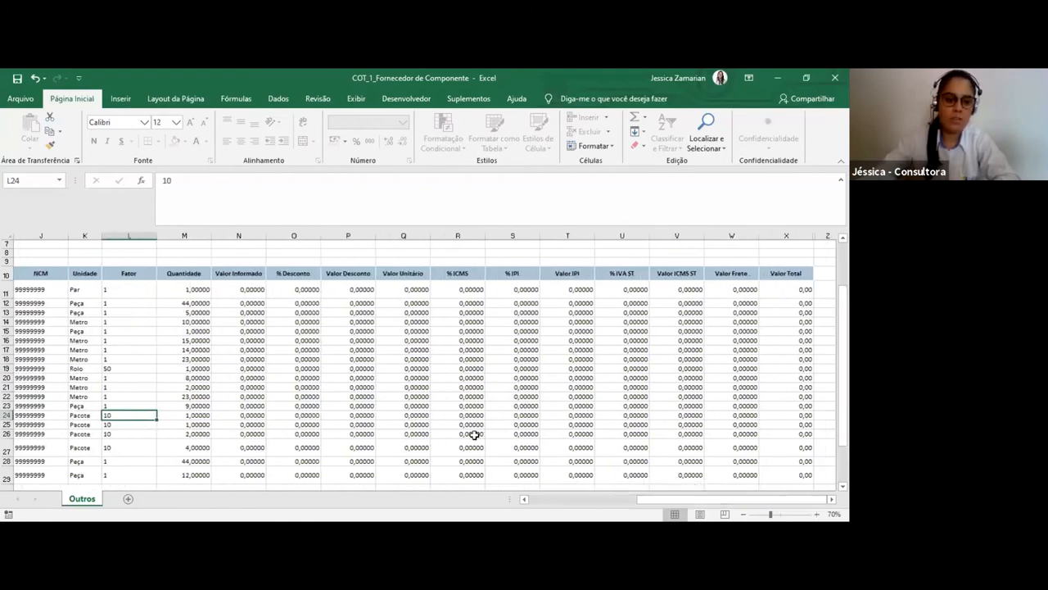
scroll(477, 432, "down", 3)
scroll(477, 431, "up", 2)
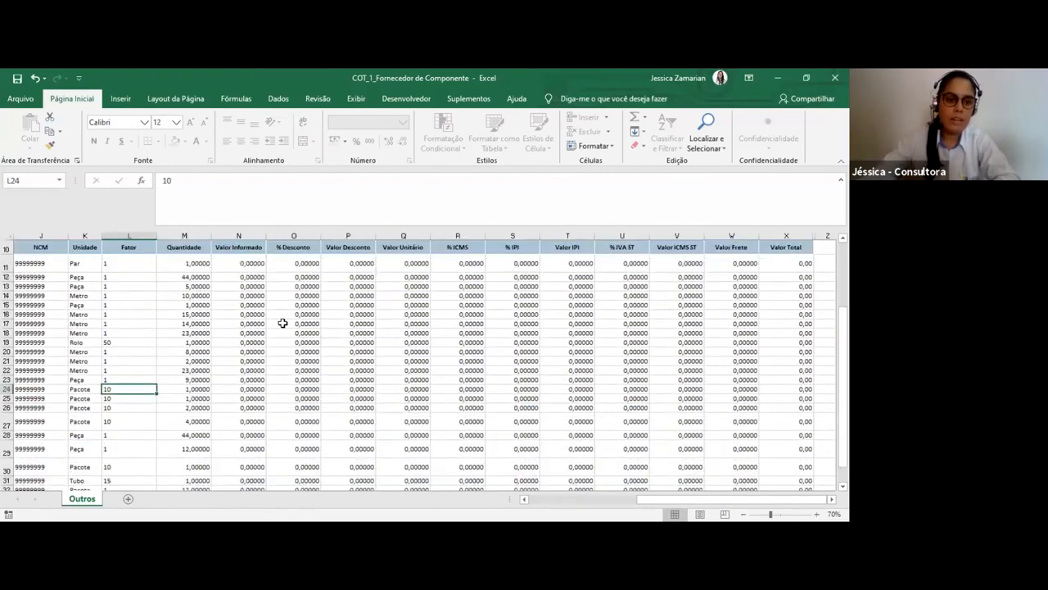
left_click_drag(185, 247, 196, 423)
left_click_drag(251, 246, 248, 452)
left_click_drag(294, 246, 512, 261)
left_click_drag(673, 245, 797, 252)
left_click(204, 280)
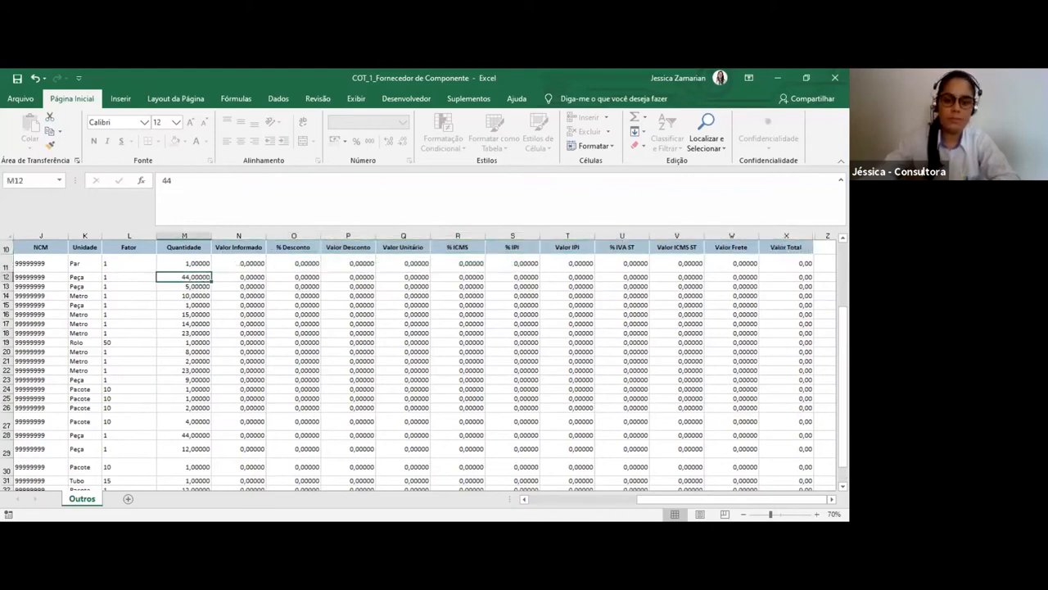
mouse_move(748, 499)
left_mouse_down()
mouse_move(662, 499)
mouse_move(750, 498)
left_mouse_up()
Enter 10 as the Valor Informado of the first item, in cell N11
left_click(242, 265)
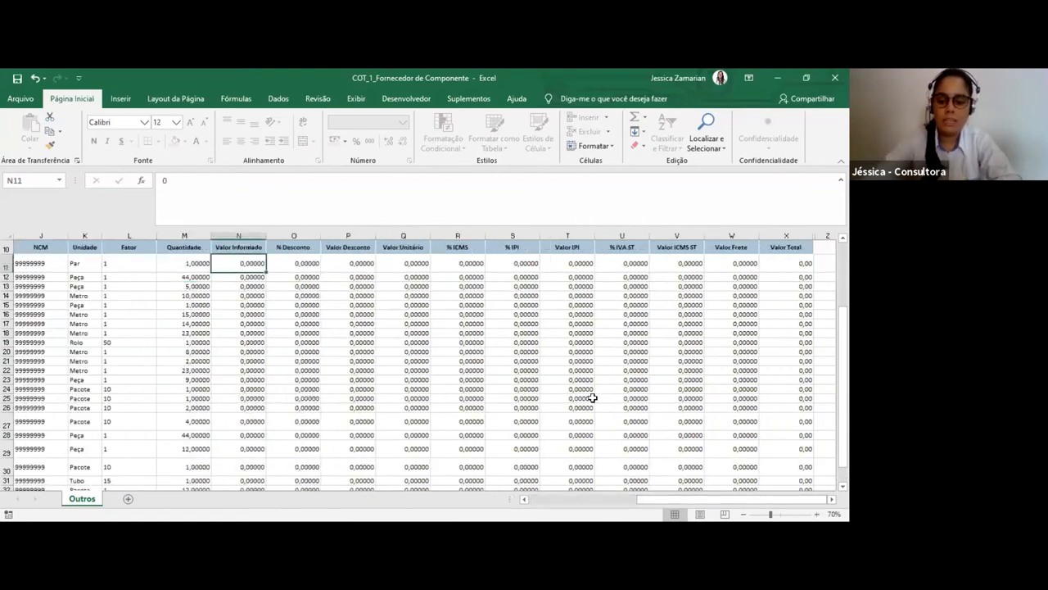
type("2")
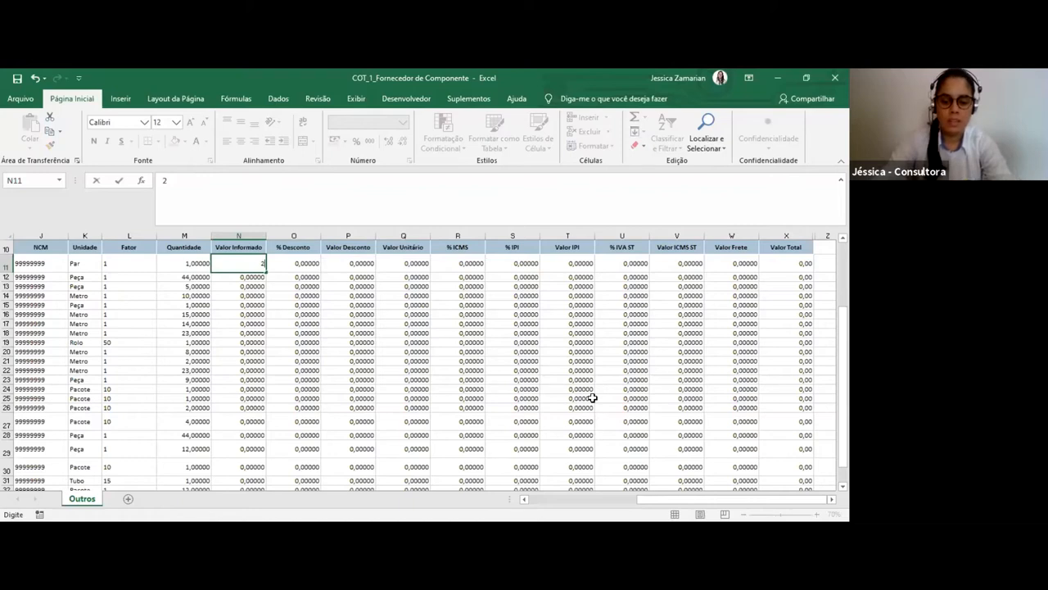
type("0")
key("Return")
Copy the Valor Informado of 10 from cell N11 to the item rows below it
key("Up")
key("ctrl+c")
key("Down")
key("shift+Down")
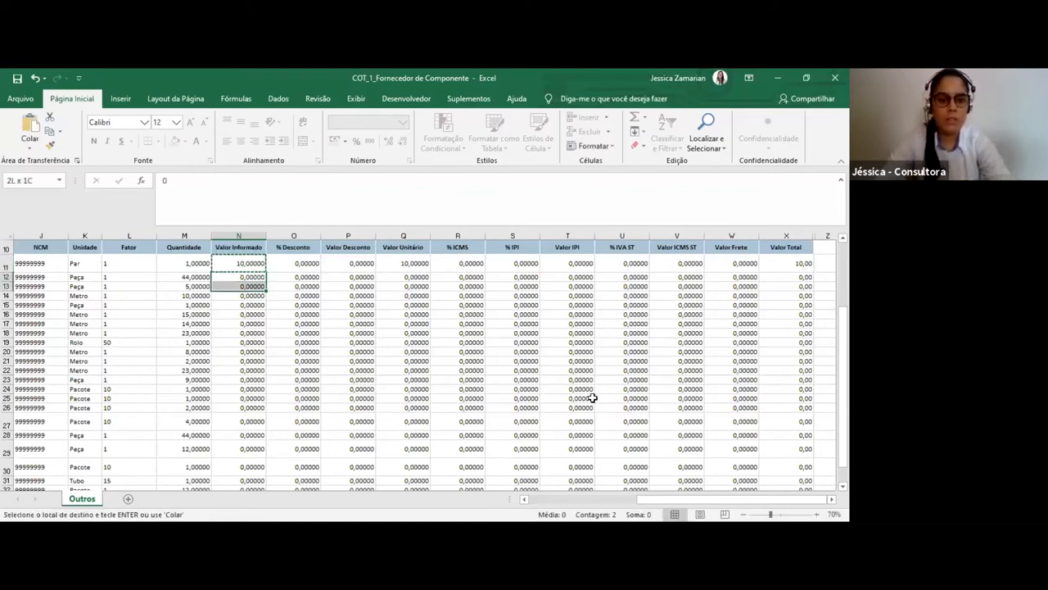
key("shift+Down")
key("shift+Down")
key("shift+Down")
key("shift+Down")
key("shift+Down")
key("shift+Down")
key("shift+Down")
key("shift+Down")
key("shift+Down")
key("shift+Down")
key("shift+Down")
key("shift+Down")
key("shift+Down")
key("shift+Down")
key("shift+Down")
key("shift+Down")
key("shift+Down")
key("shift+Down")
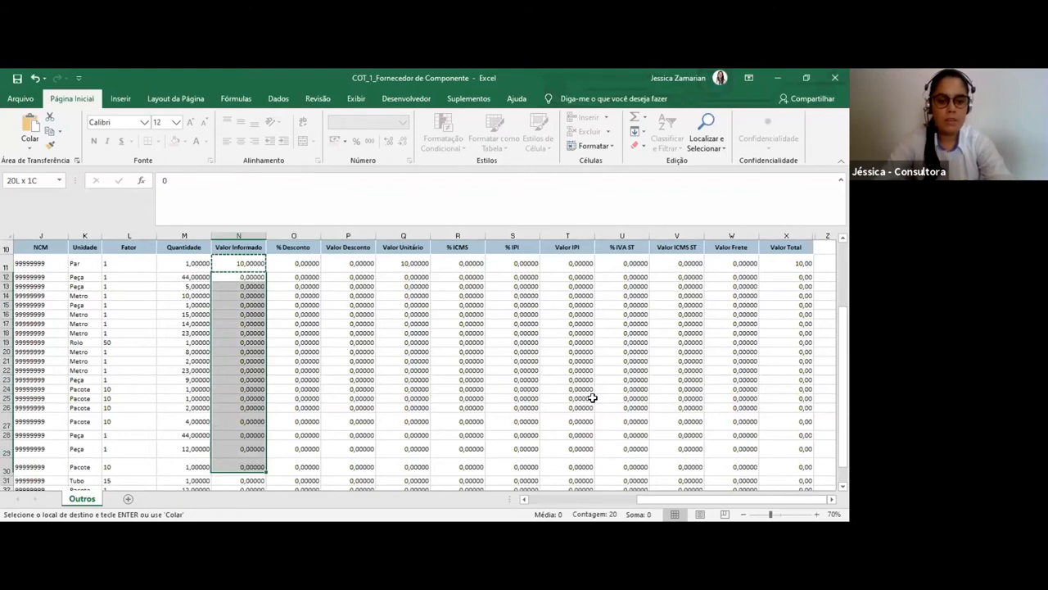
key("ctrl+v")
scroll(591, 397, "up", 3)
key("Up")
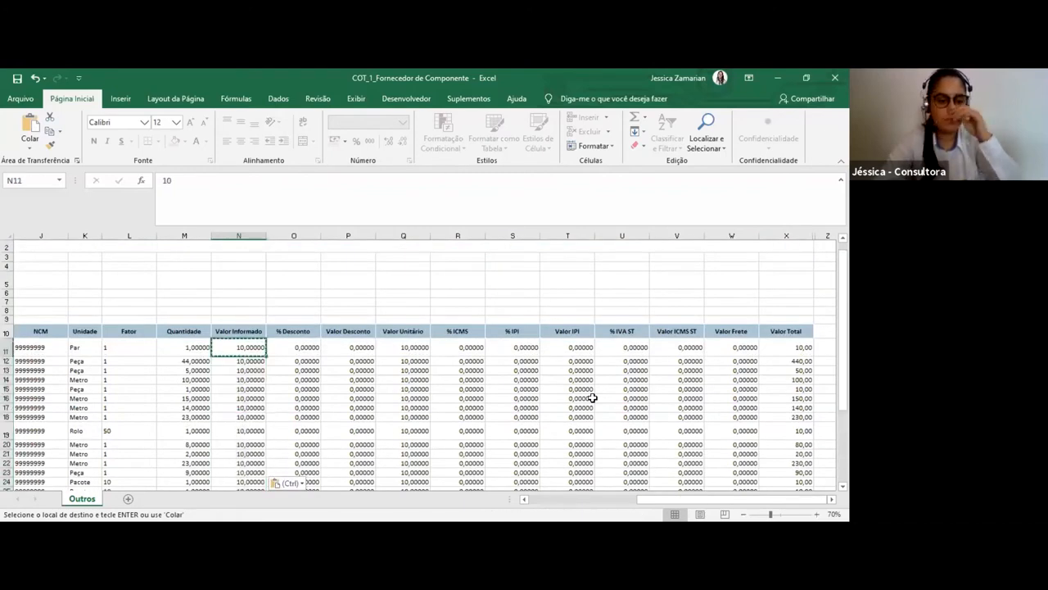
Clear the copy selection and examine the discount, Valor Unitário, tax and freight cells of the first item in row 11
key("Escape")
key("Right")
key("Left")
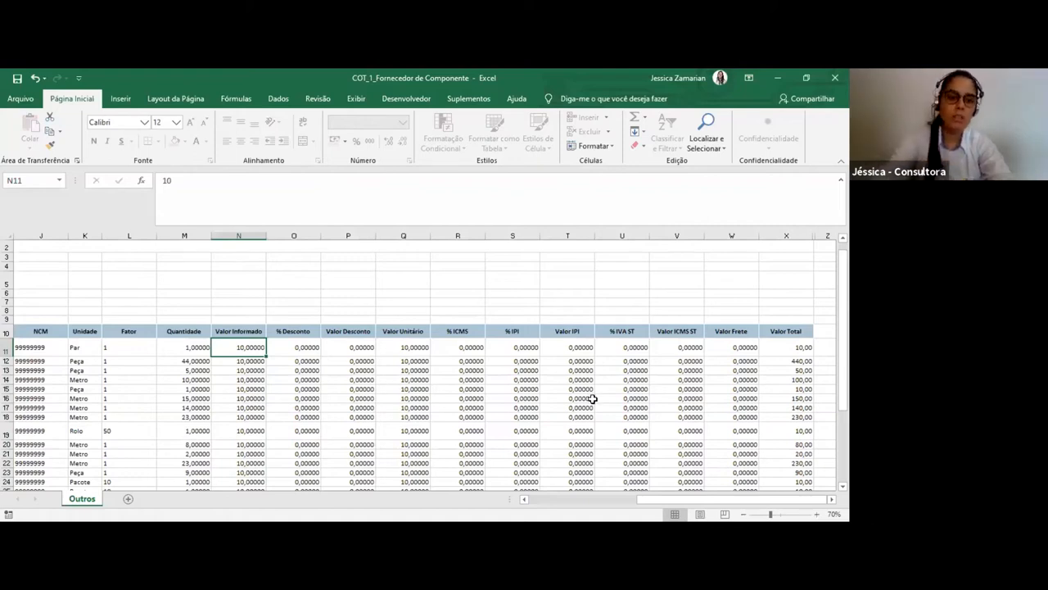
key("Right")
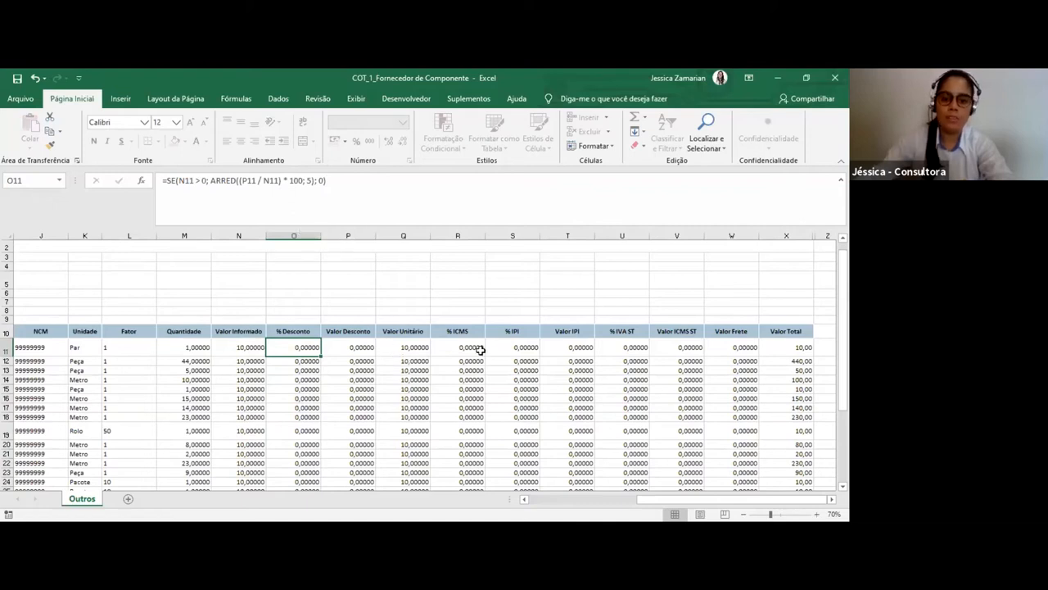
key("Right")
key("Right")
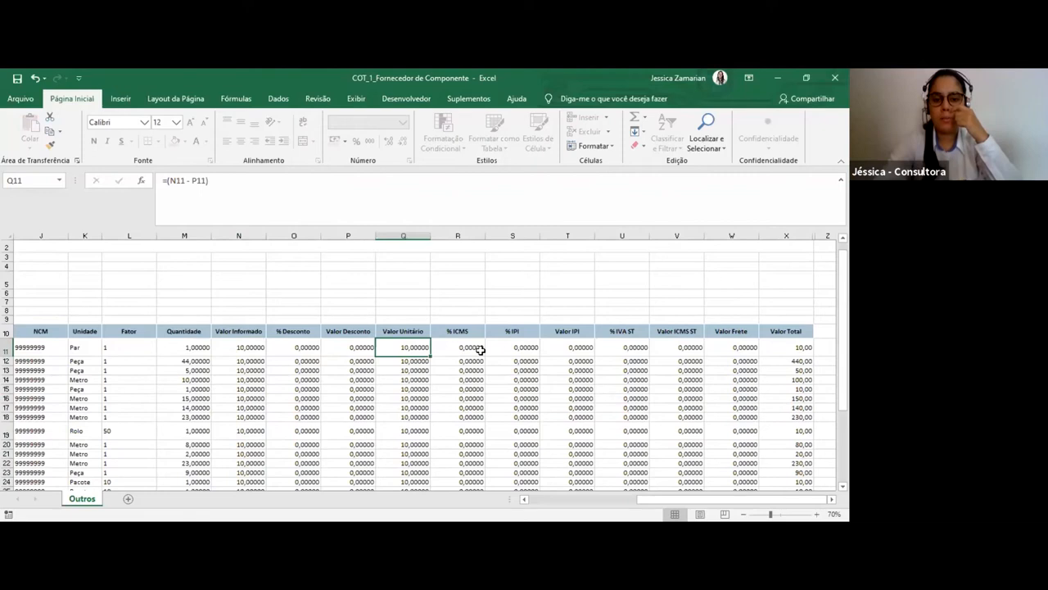
key("Right")
key("Right")
key("Right")
key("Right")
key("Right")
key("Right")
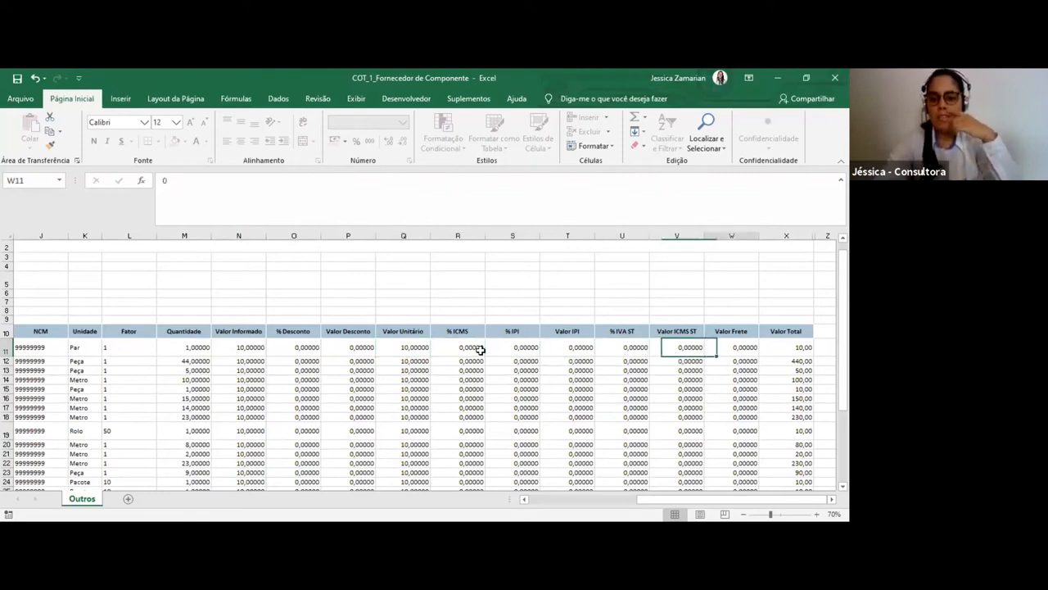
key("Left")
key("Left")
key("Left")
key("Left")
key("Left")
key("Left")
key("Left")
key("Left")
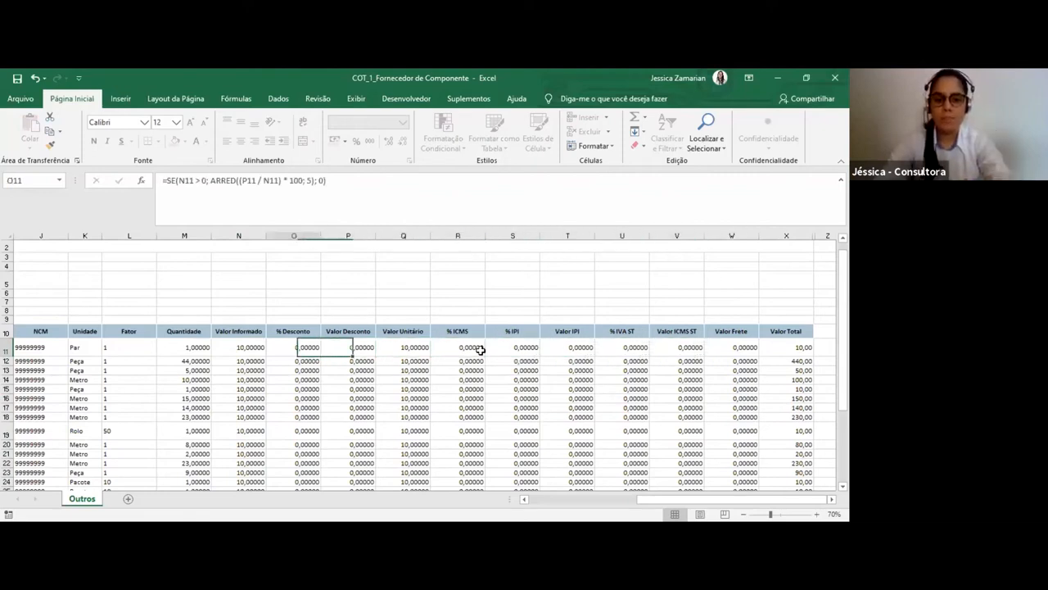
key("Left")
key("Left")
key("Right")
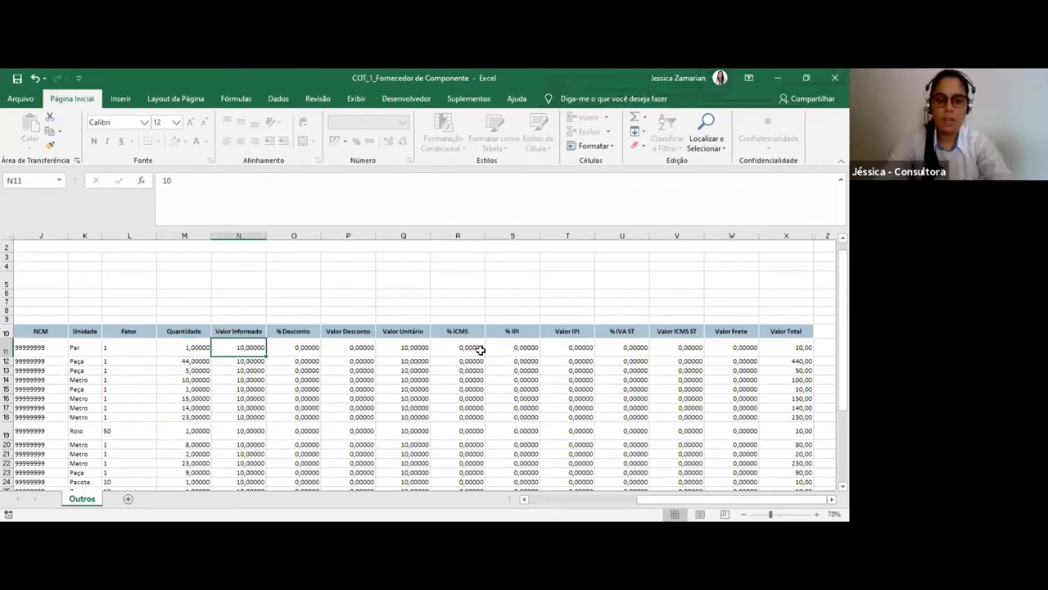
key("Right")
key("Left")
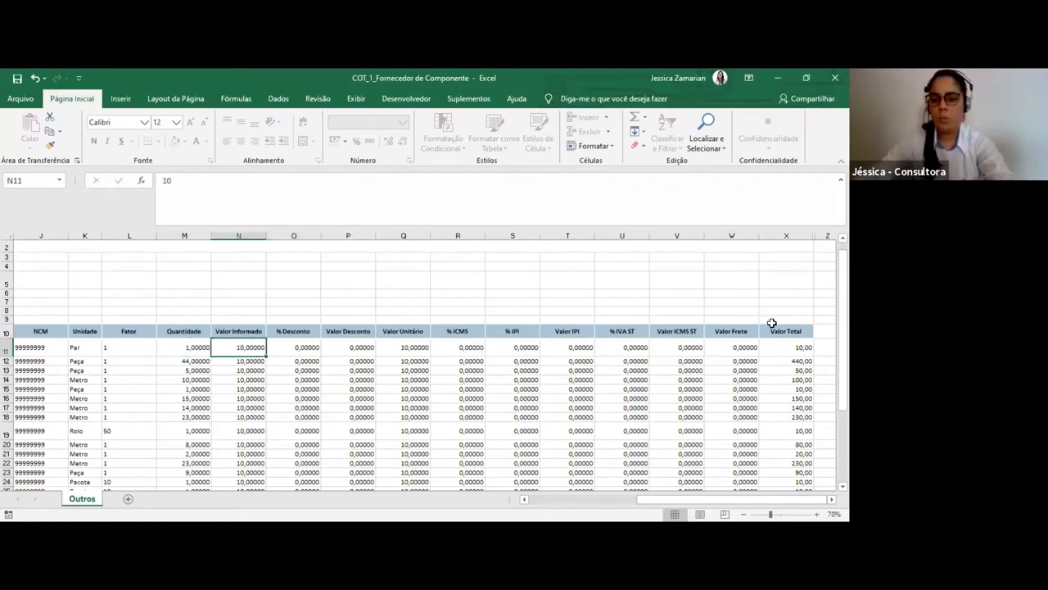
Enter 50 as the Valor Frete of the second item, in cell W12
left_click(737, 362)
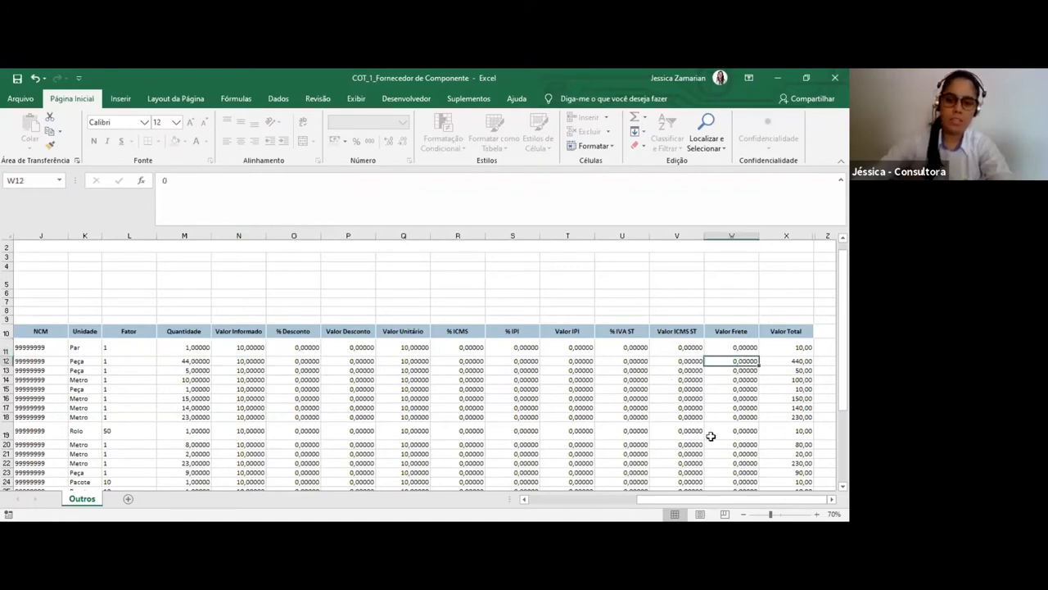
key("BackSpace")
type("50")
key("Return")
key("Up")
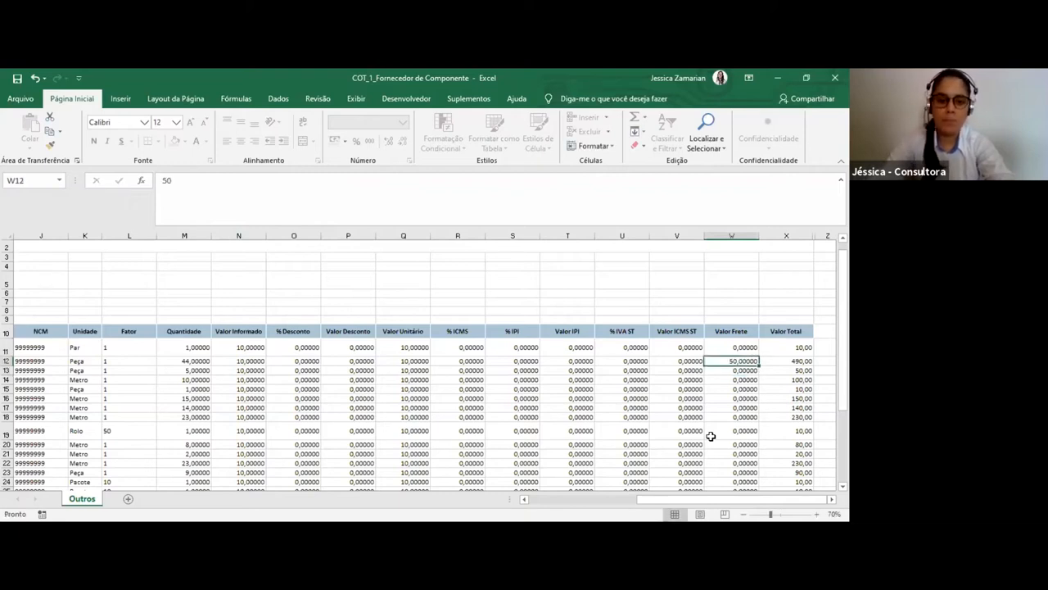
Check the Quantidade and Valor Informado of the second item, selecting cells M12:N12
key("Left")
key("Left")
key("Left")
key("Left")
key("Left")
key("Left")
key("Left")
key("Left")
key("Left")
key("Left")
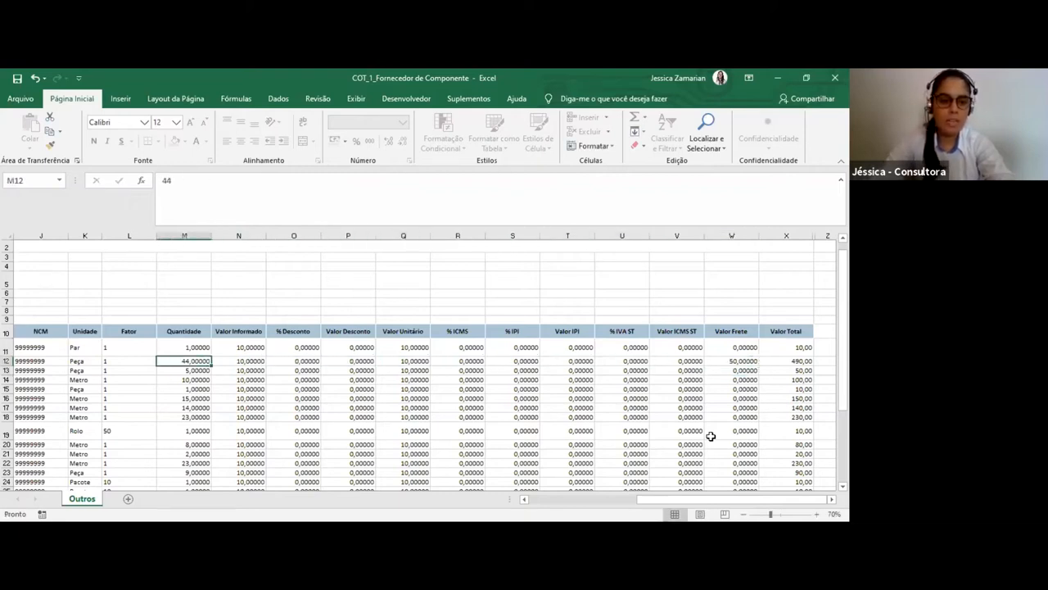
key("shift+Right")
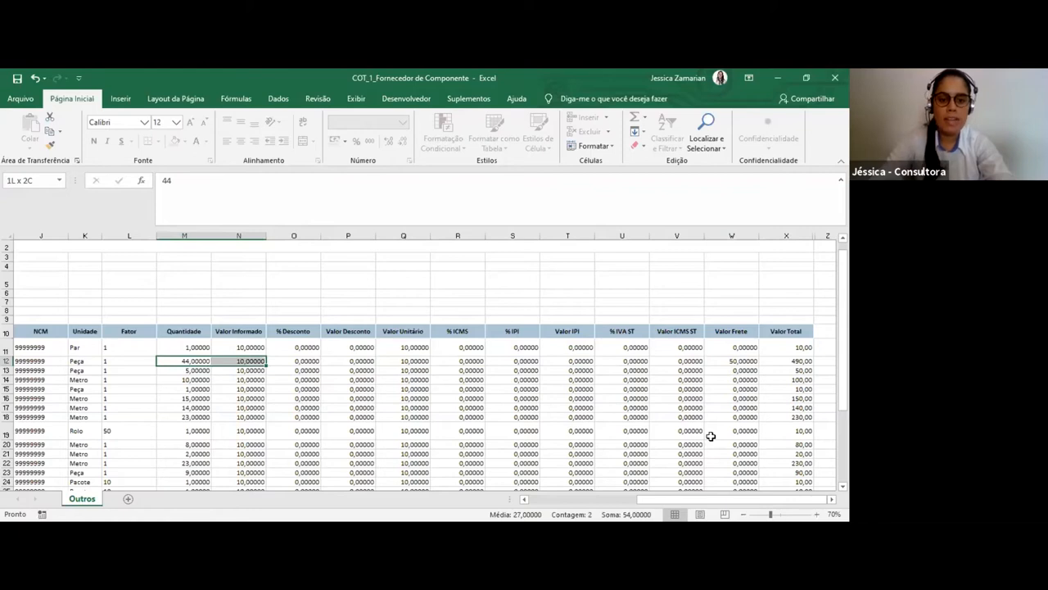
Try a Valor Frete of 0 in W12 to compare the item's Valor Total, and restore the freight to 50
key("Right")
key("Right")
key("Right")
key("Right")
key("Right")
key("Right")
key("Right")
key("Right")
key("Right")
key("Right")
key("Right")
key("Left")
type("0")
key("Return")
key("Up")
key("Right")
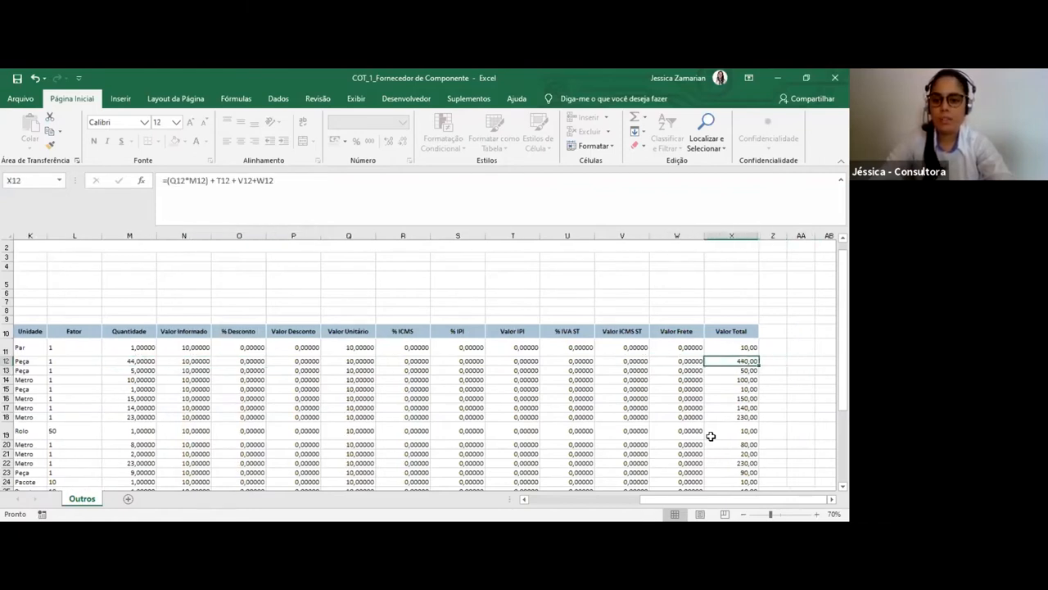
key("ctrl+z")
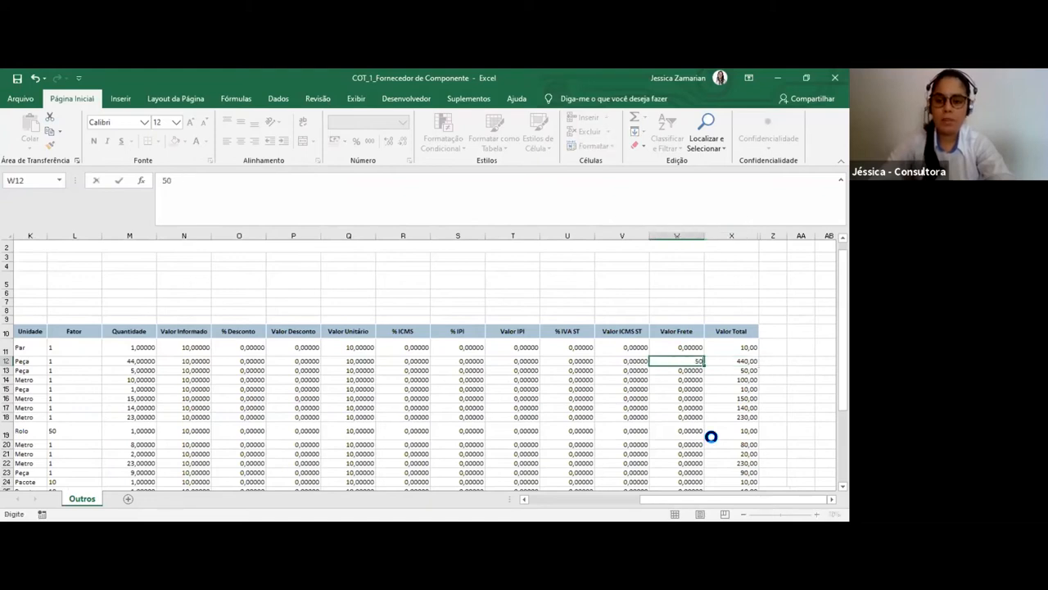
key("Right")
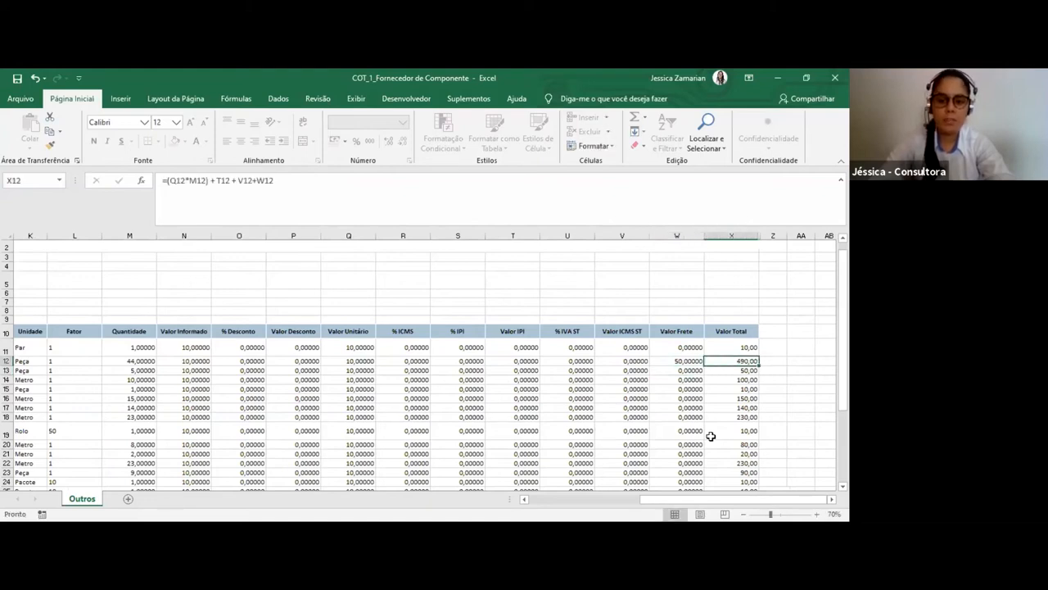
Examine how the Valor Total of the items in rows 11 and 12 is calculated, including the freight
key("Left")
key("Left")
key("Right")
key("Right")
key("Down")
key("Up")
key("Up")
key("Down")
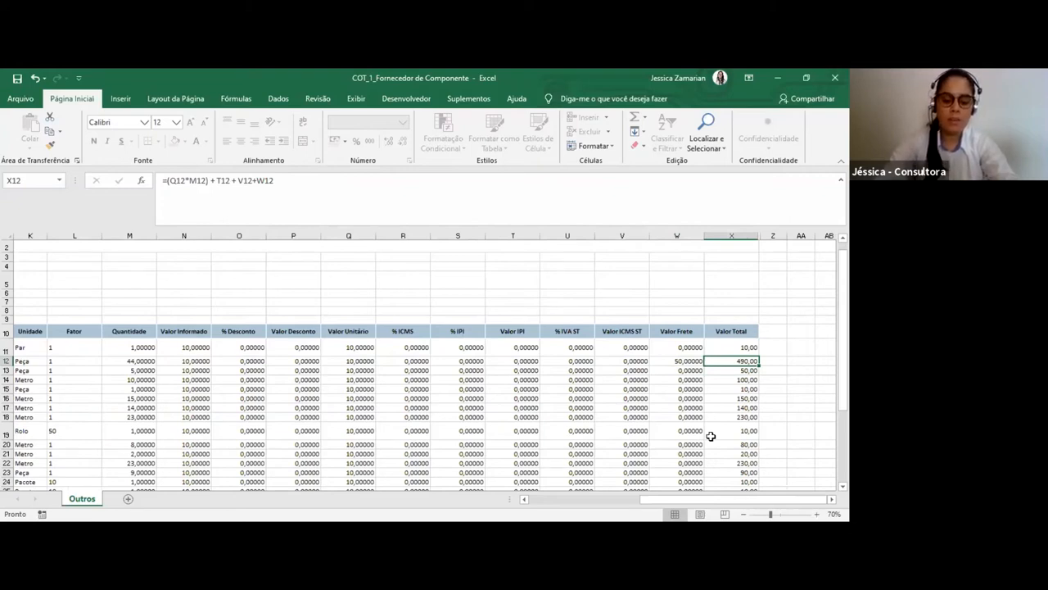
key("Up")
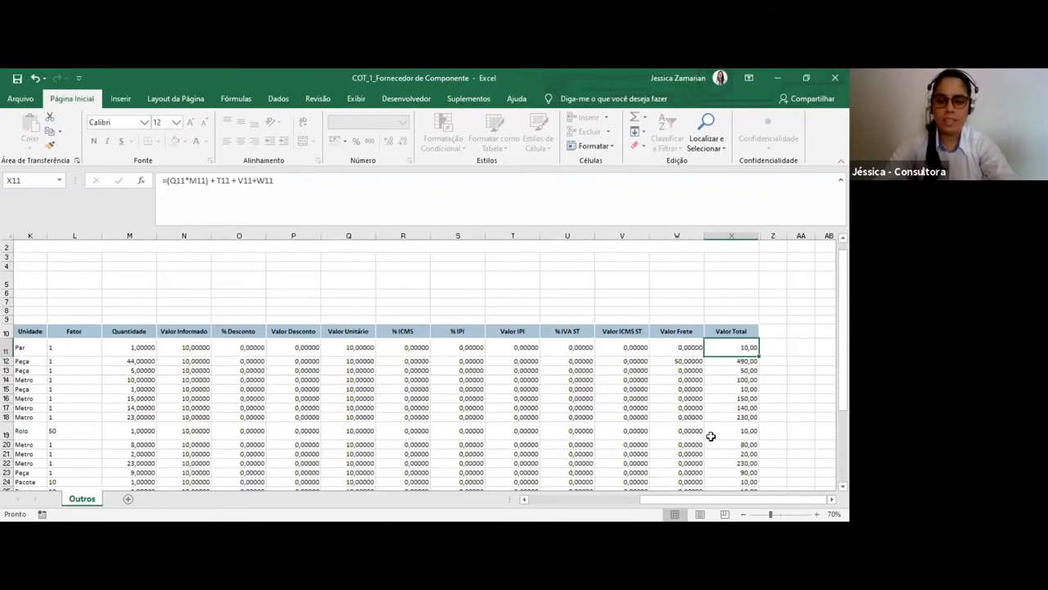
Review the % IPI, Valor IPI, % IVA ST, Valor ICMS ST and Valor Frete cells of the first item in row 11
key("Left")
key("Left")
key("Left")
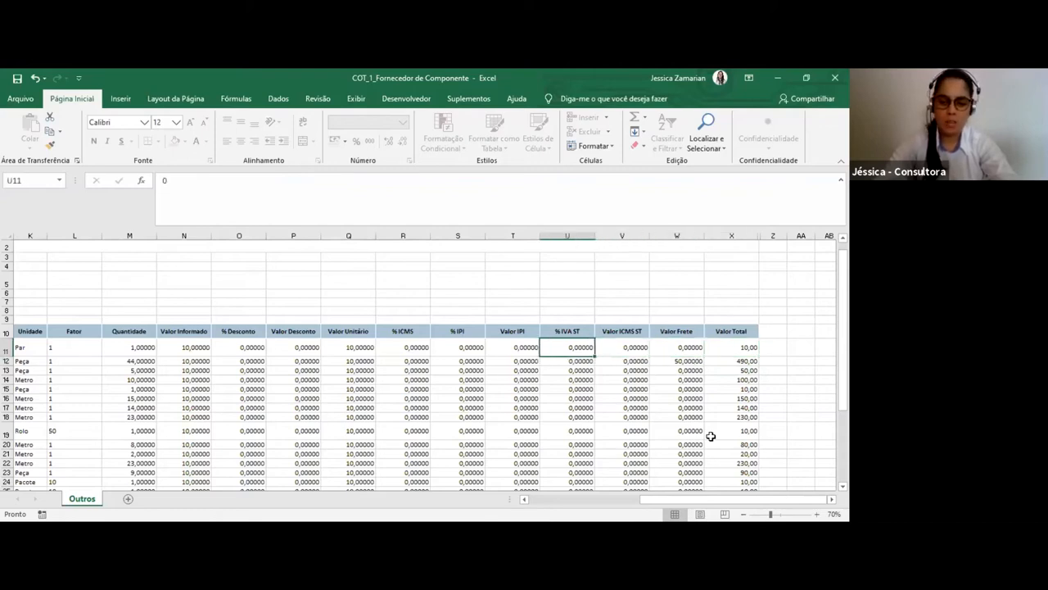
key("Right")
key("Right")
key("Right")
key("Left")
key("Left")
key("Left")
key("Right")
key("Right")
key("Left")
key("Left")
key("Left")
key("Left")
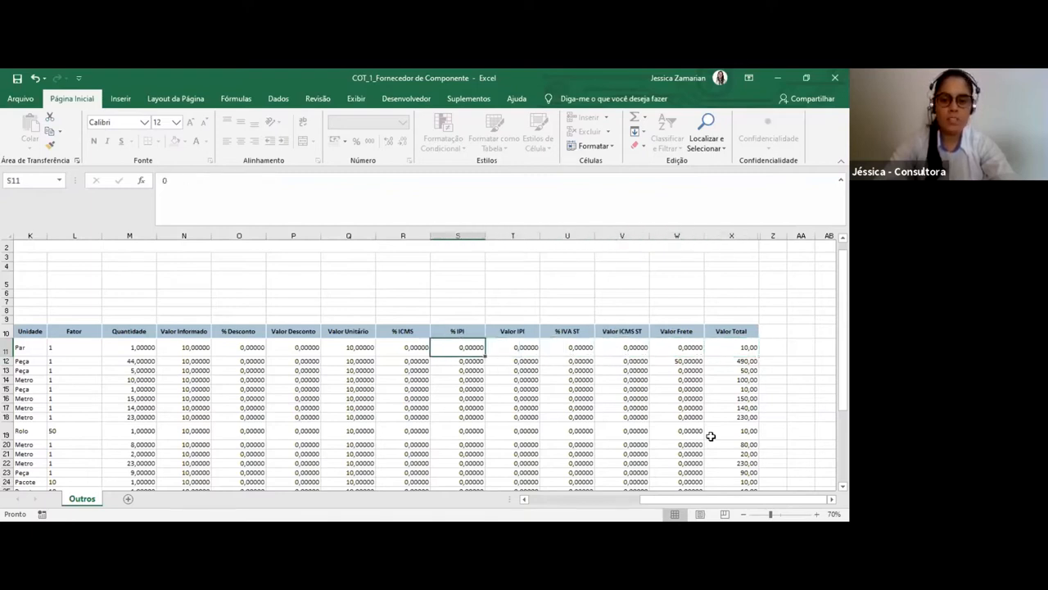
Enter 5 as the % IPI of the first item, in cell S11
type("5")
key("Return")
key("Right")
key("Left")
key("Left")
key("Right")
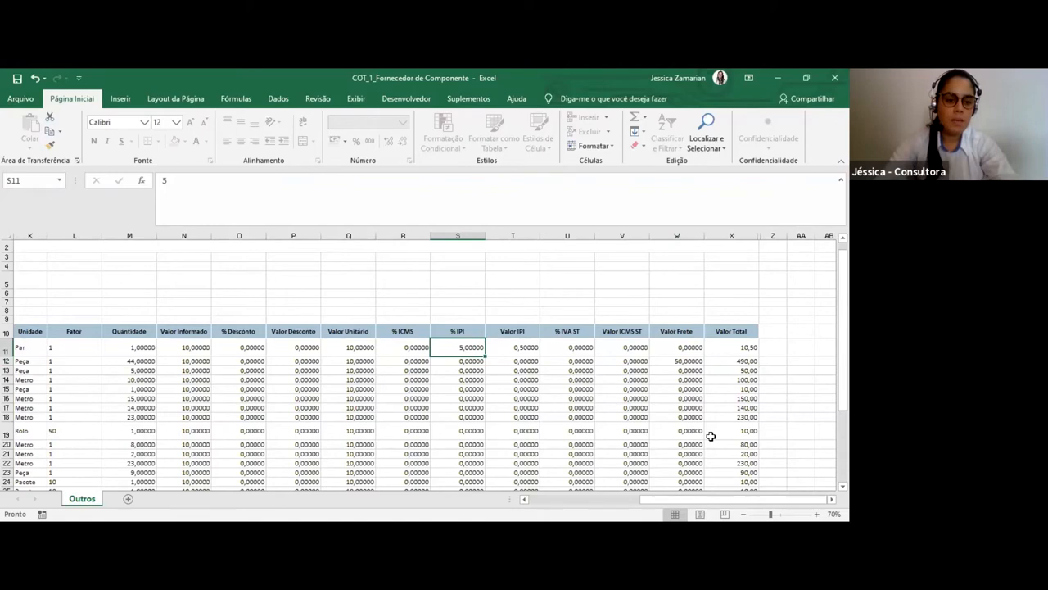
Check the first item's discount and unit value cells and reset its % IPI in S11 to 0
key("Left")
key("Left")
key("Left")
key("Left")
key("Left")
key("Right")
key("Right")
key("Right")
key("Right")
key("Right")
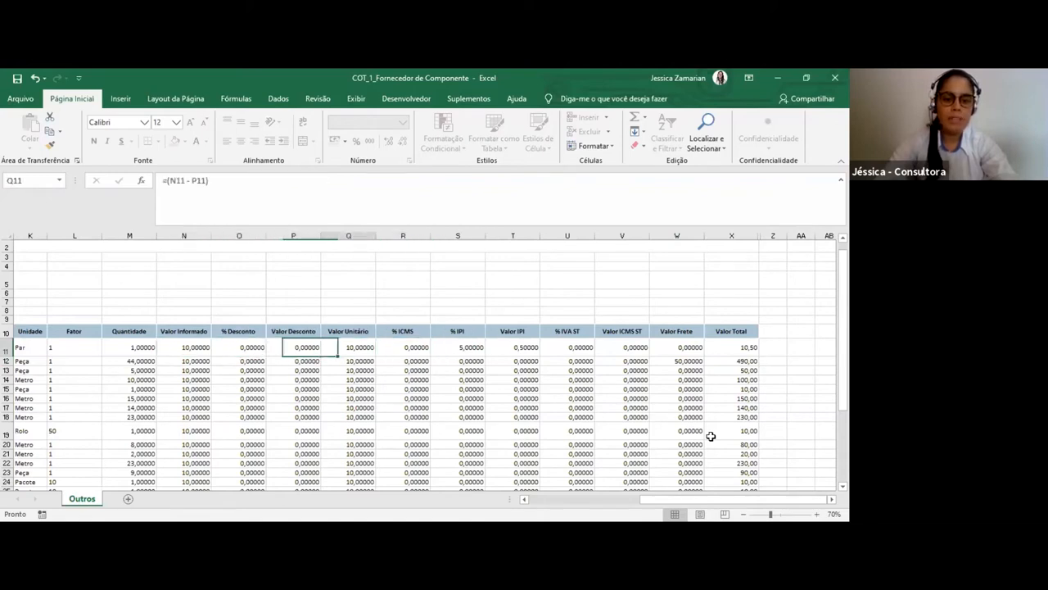
key("Down")
key("Up")
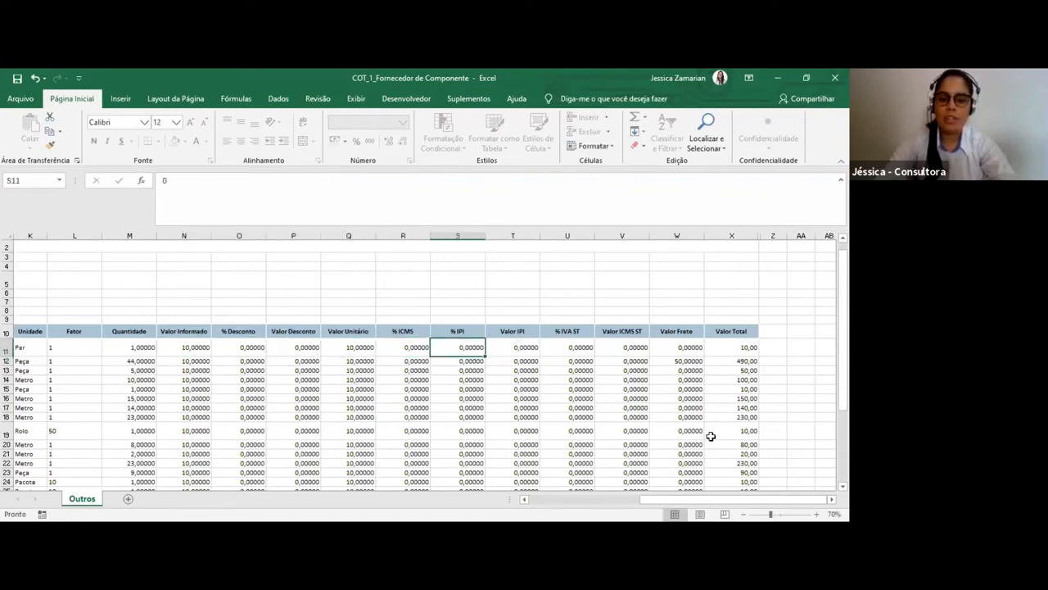
Set the first item's % IPI in S11 to 5 again and check its Valor Total in X11
key("Right")
key("Right")
key("Right")
key("Right")
key("Right")
key("Left")
key("Left")
key("Left")
key("Left")
key("Left")
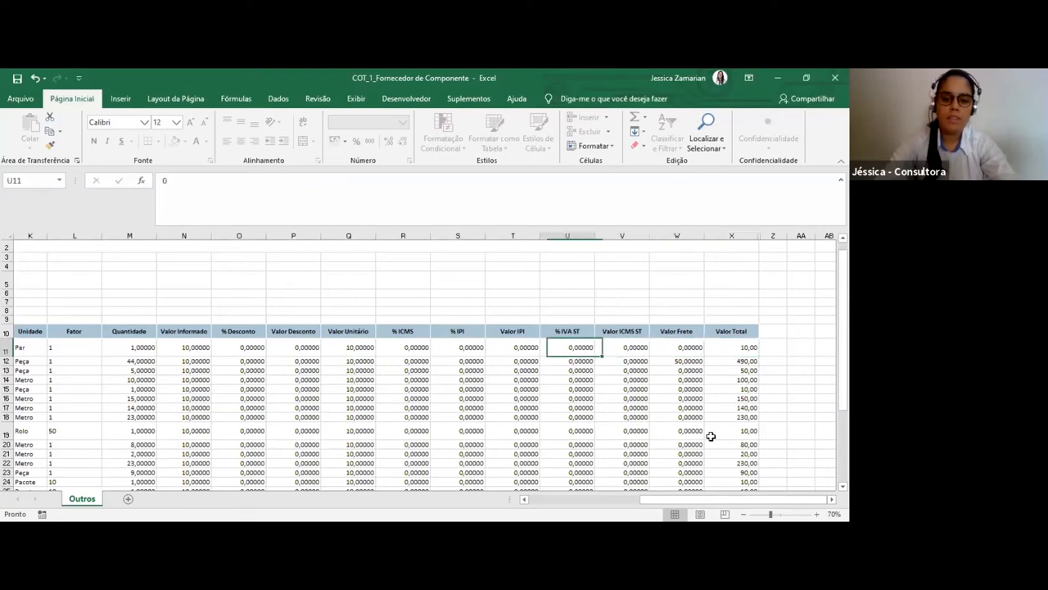
type("5")
key("Return")
key("Up")
key("Right")
key("Right")
key("Right")
key("Right")
key("Right")
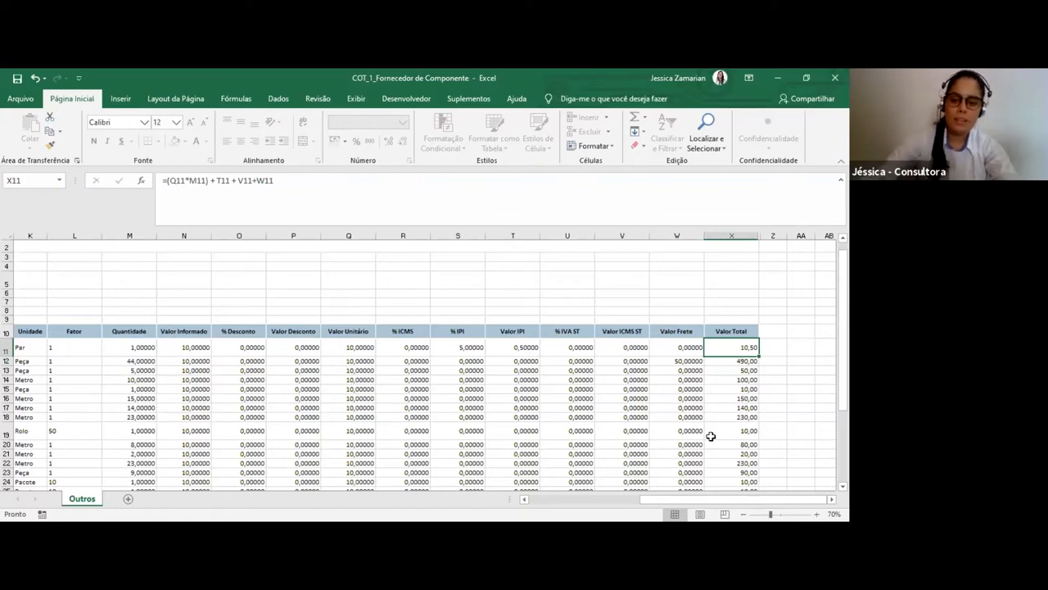
Examine the TOTAL row, including the Valor Total sum in X34, and look over the item columns
scroll(697, 423, "down", 4)
scroll(737, 424, "down", 1)
left_click(748, 439)
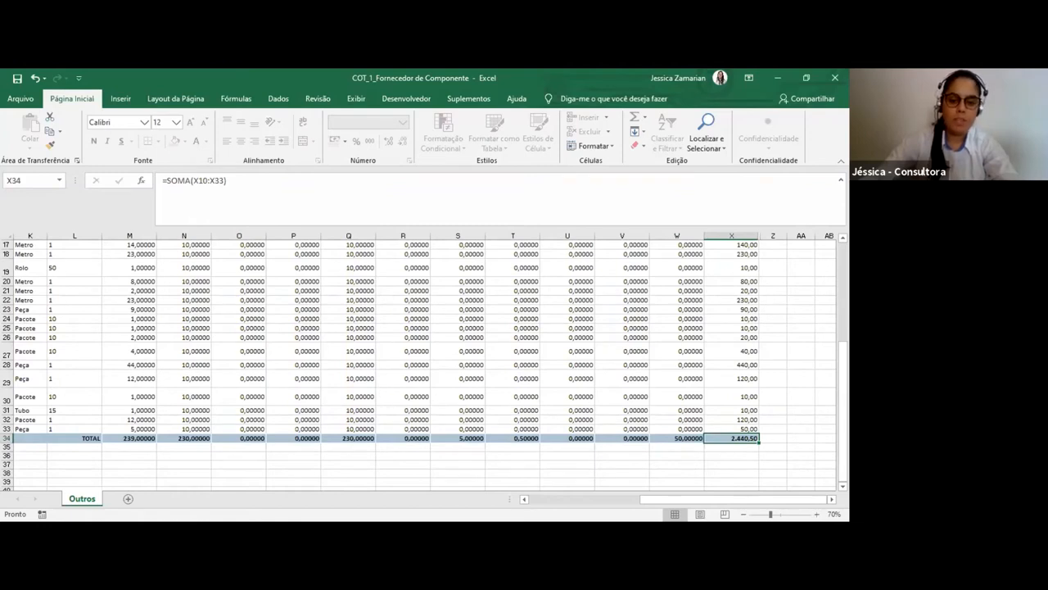
scroll(499, 500, "left", 5)
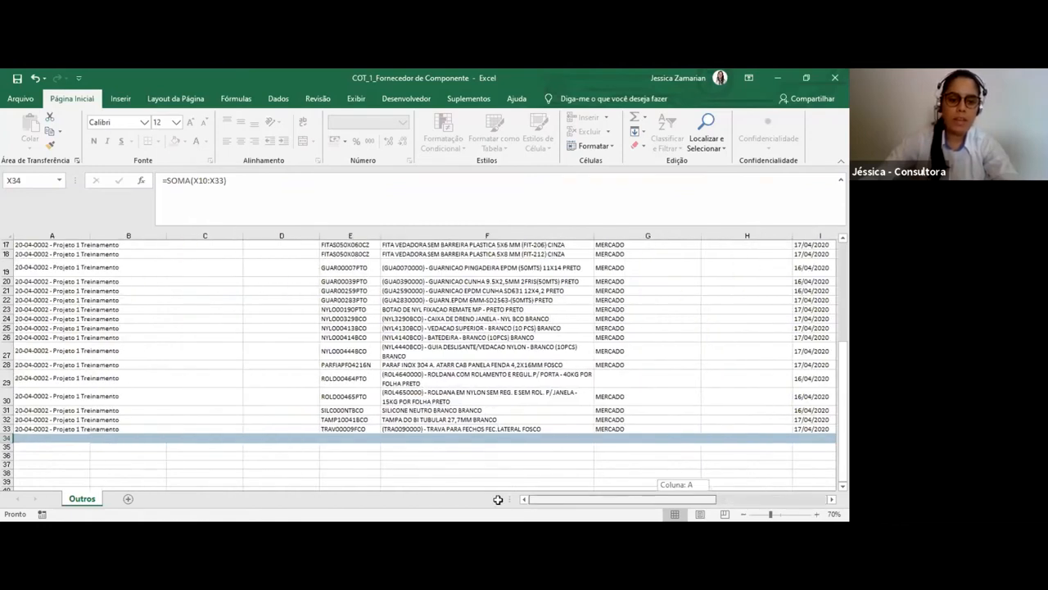
scroll(421, 394, "up", 5)
scroll(464, 421, "down", 4)
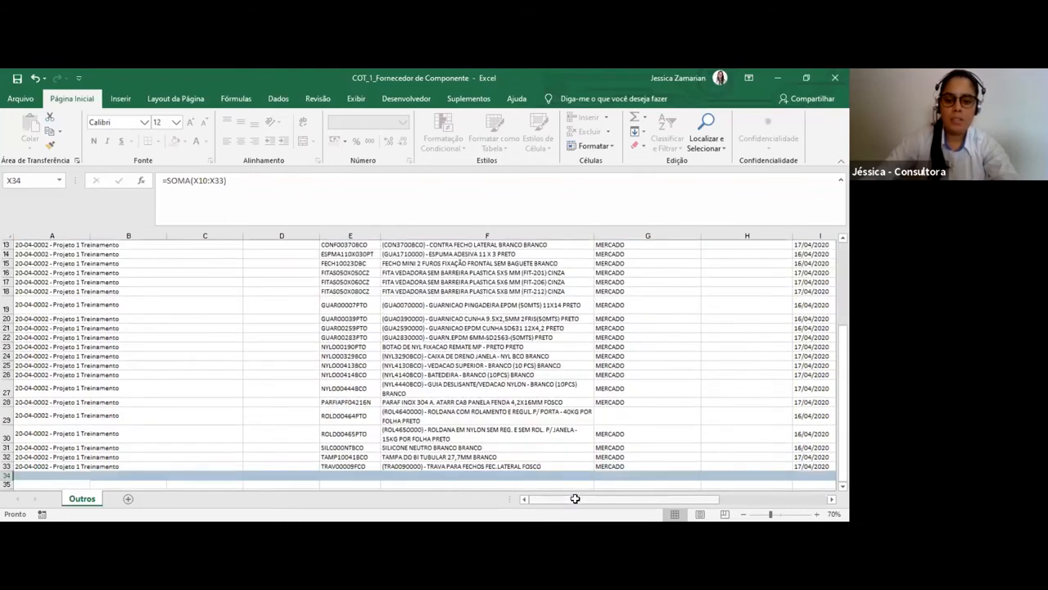
scroll(468, 369, "right", 5)
scroll(468, 373, "up", 3)
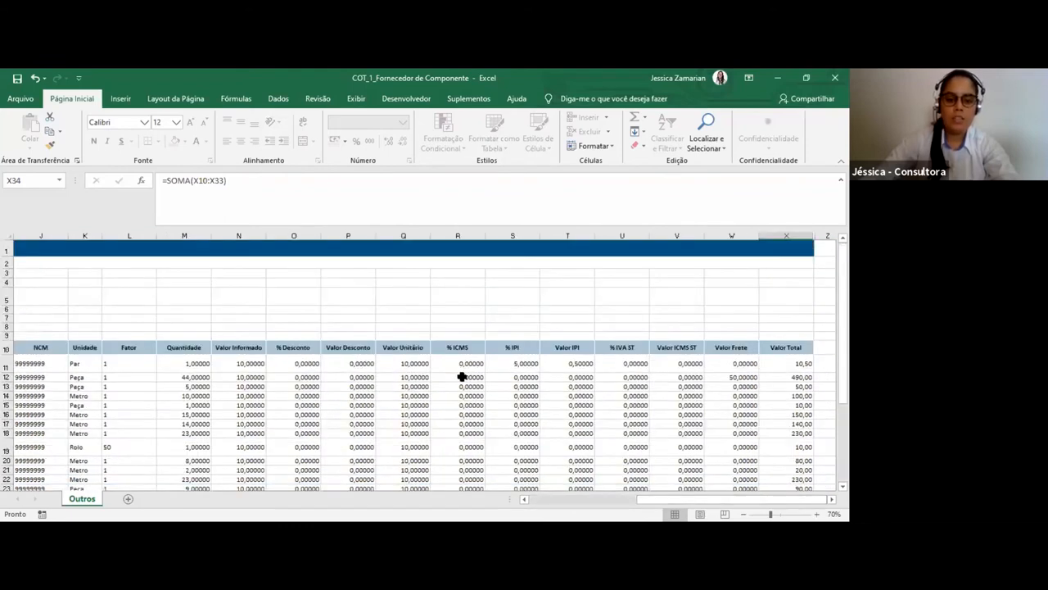
scroll(463, 375, "down", 2)
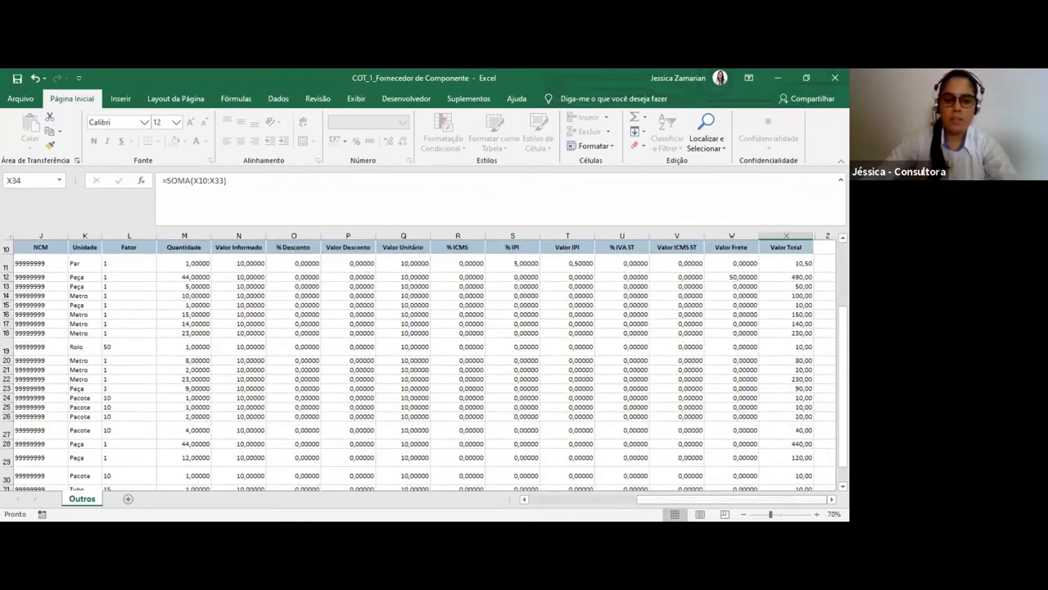
Save the quotation workbook and switch to the Cotações list in Faktory Smart
mouse_move(712, 498)
left_mouse_down()
mouse_move(624, 499)
mouse_move(712, 499)
left_mouse_up()
left_click(16, 80)
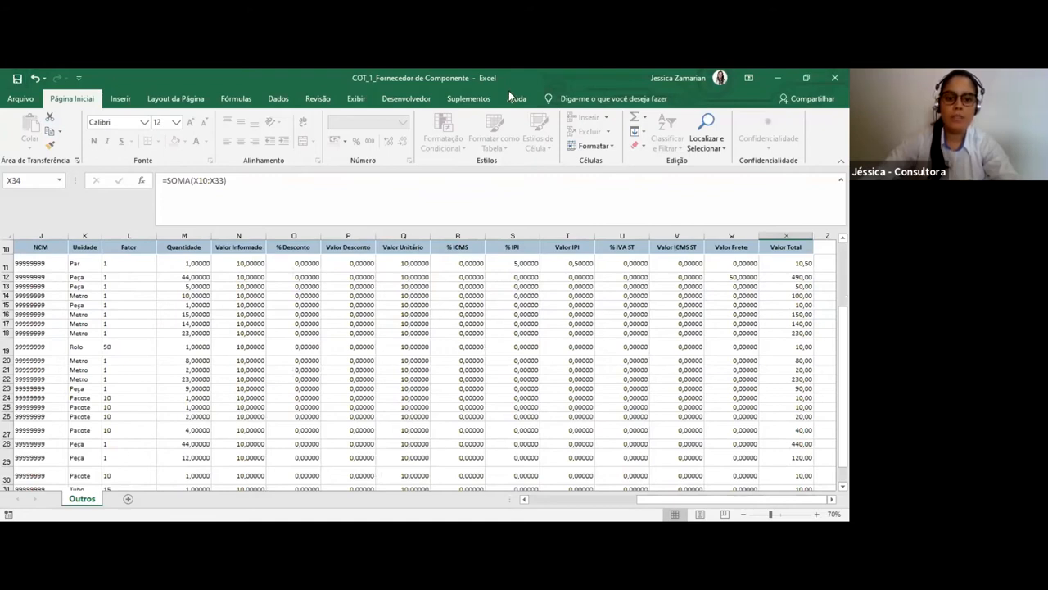
key("alt+Tab")
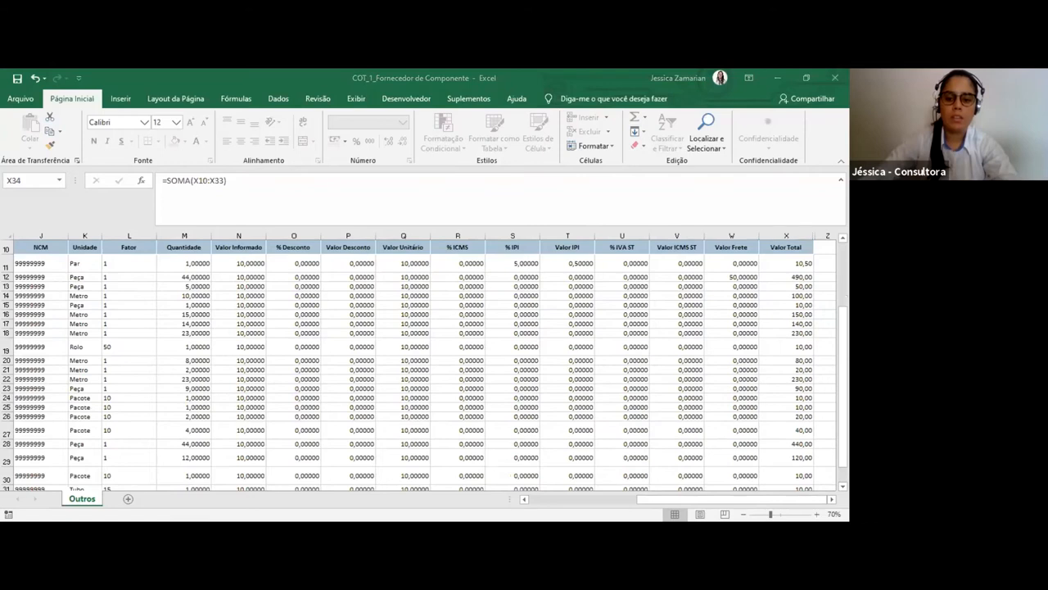
key("alt+Tab")
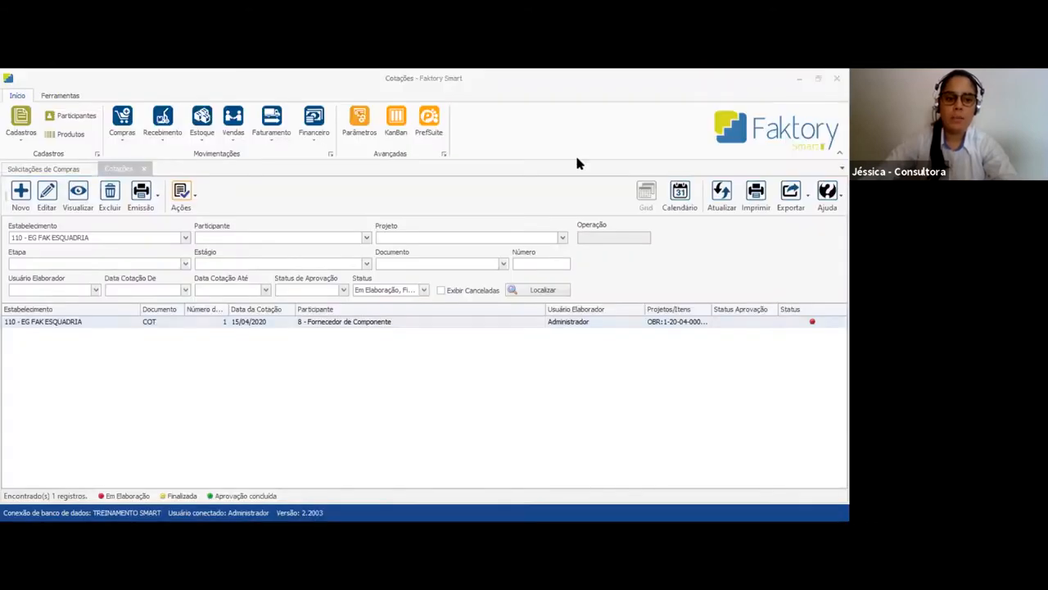
Import the workbook COT_1_Fornecedor de Componente into the Fornecedor de Componente quotation and confirm updating its data
left_click(339, 322)
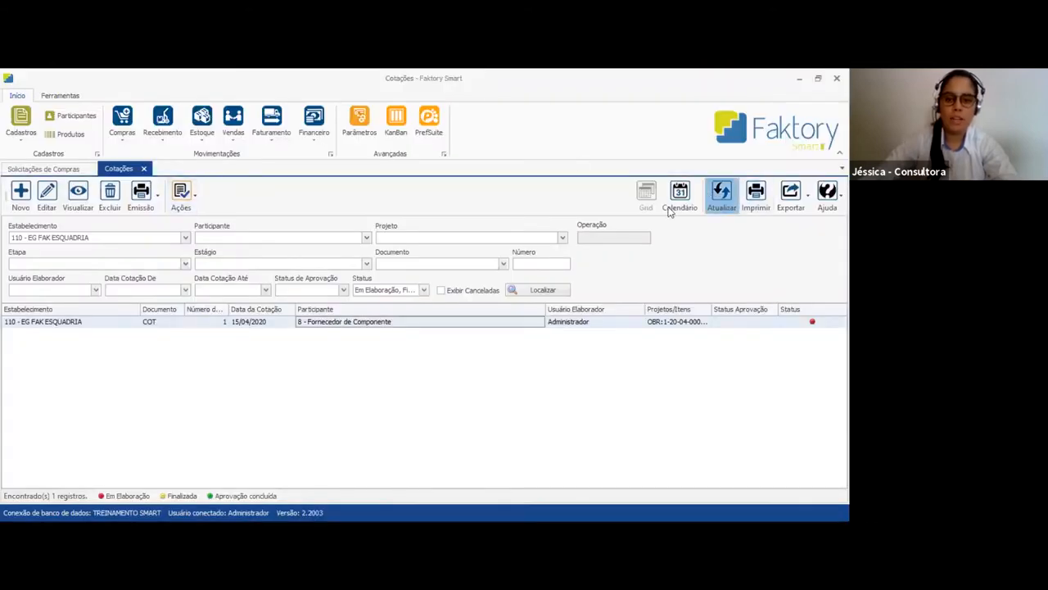
left_click(191, 202)
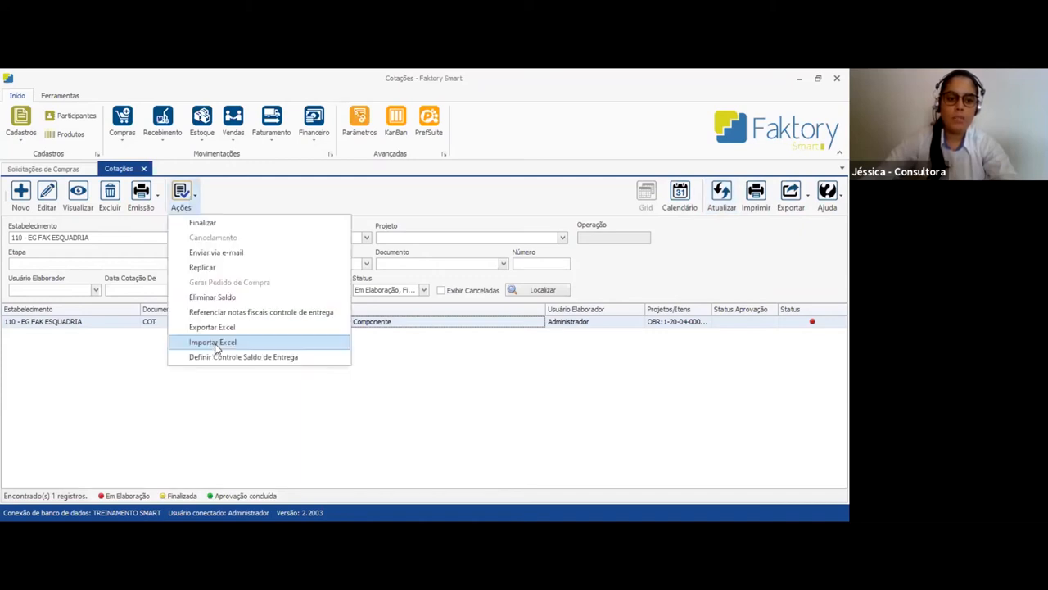
left_click(231, 343)
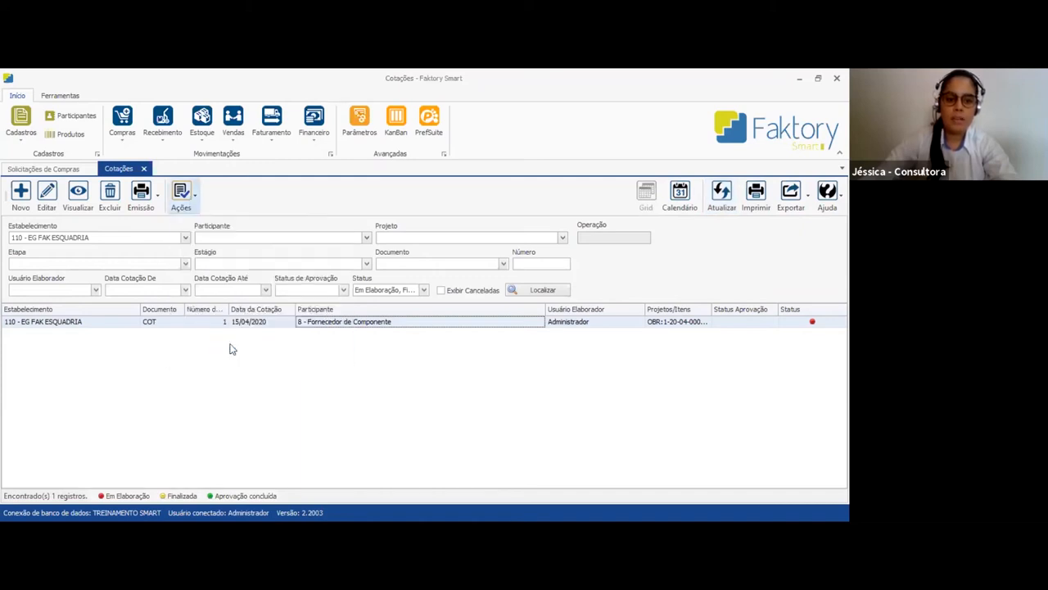
left_click(358, 231)
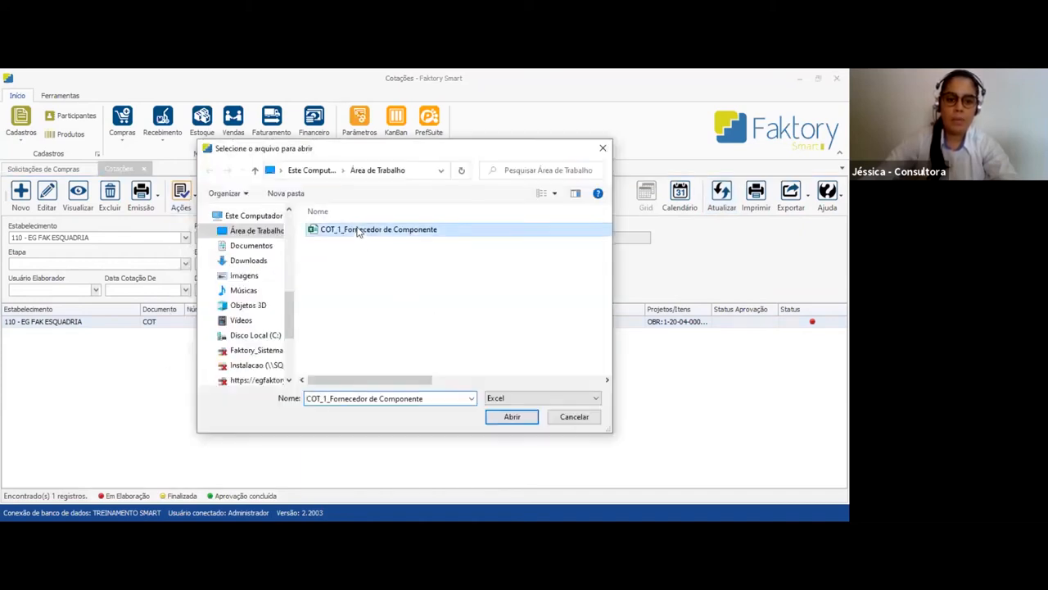
left_click(517, 418)
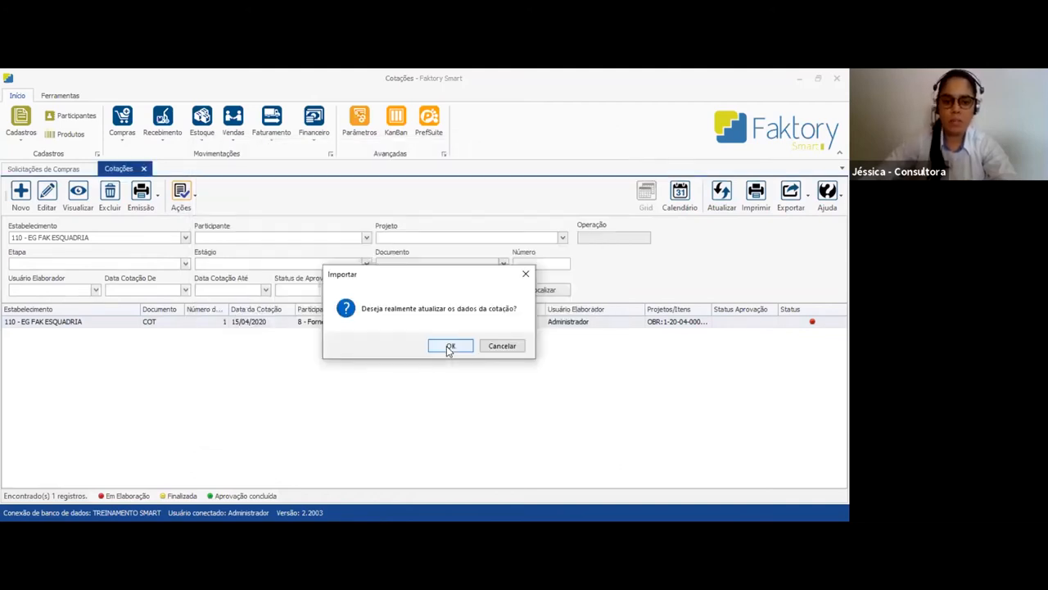
left_click(449, 347)
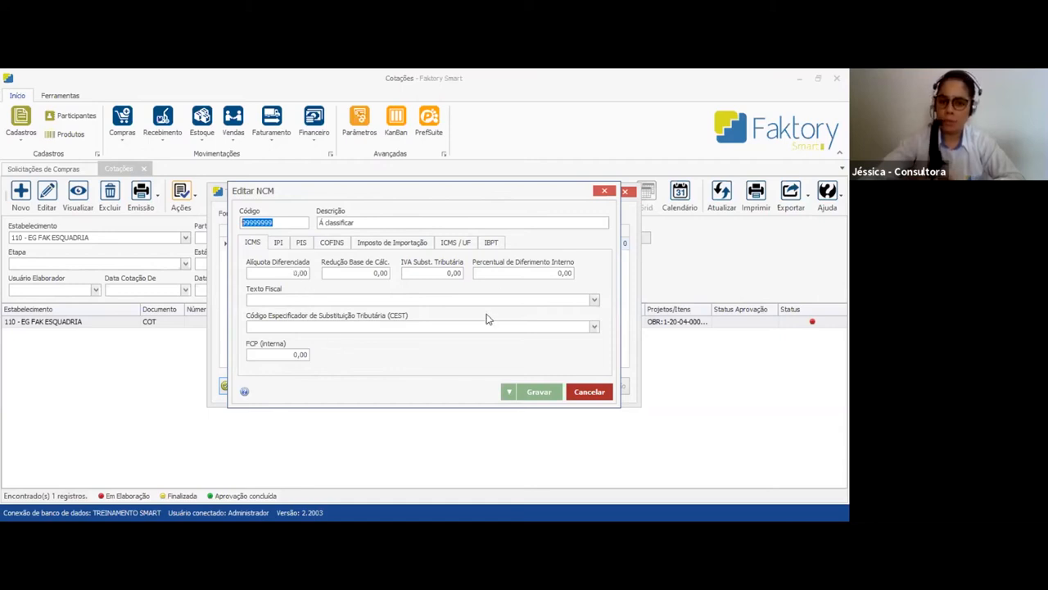
Resolve the NCM 99999999 divergence by saving it with a 5,00 IPI rate, and continue the import
left_click(278, 242)
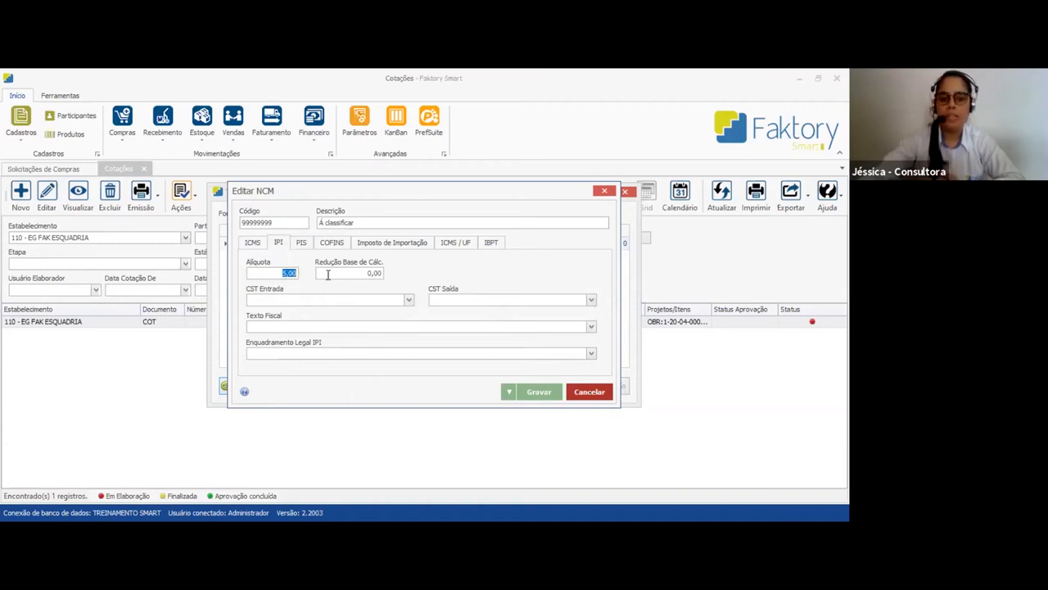
left_click(539, 393)
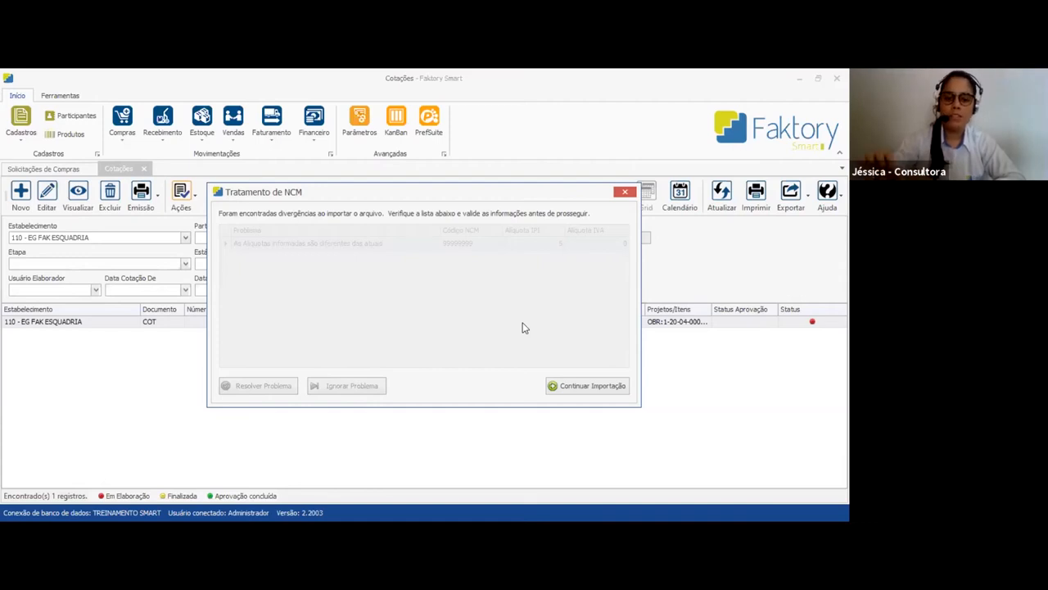
left_click(616, 383)
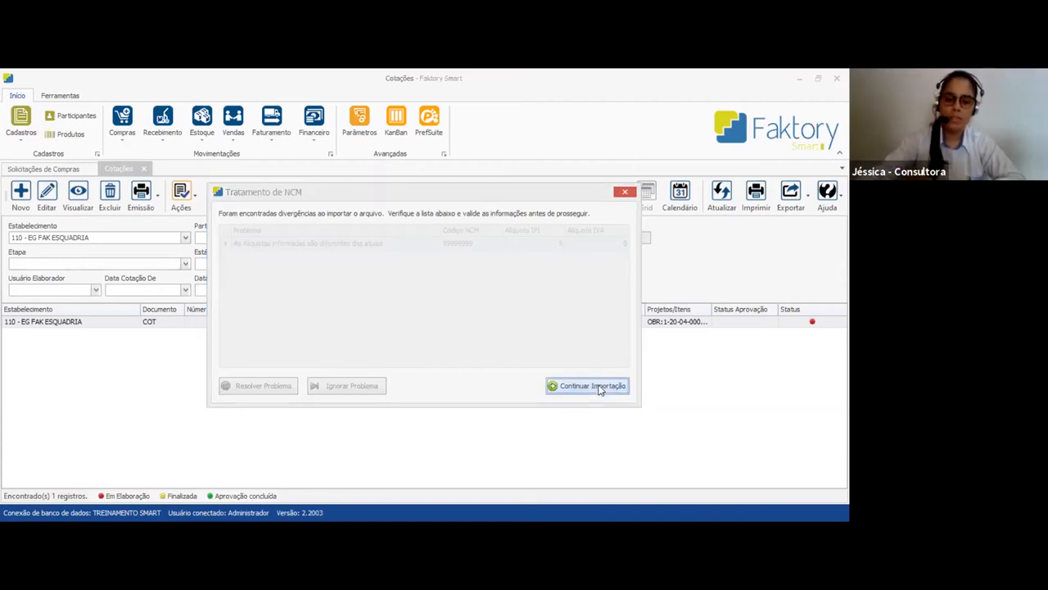
View the imported quotation and look through its item values down to purchase request SC 581
left_click(262, 325)
left_click(196, 323)
left_click(75, 203)
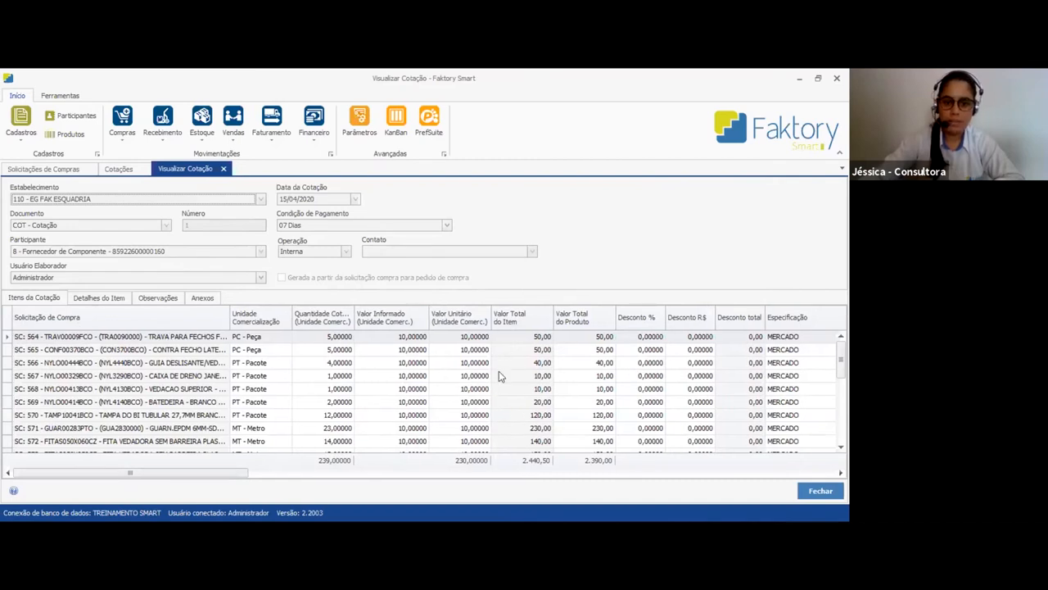
left_click(544, 363)
scroll(553, 427, "down", 3)
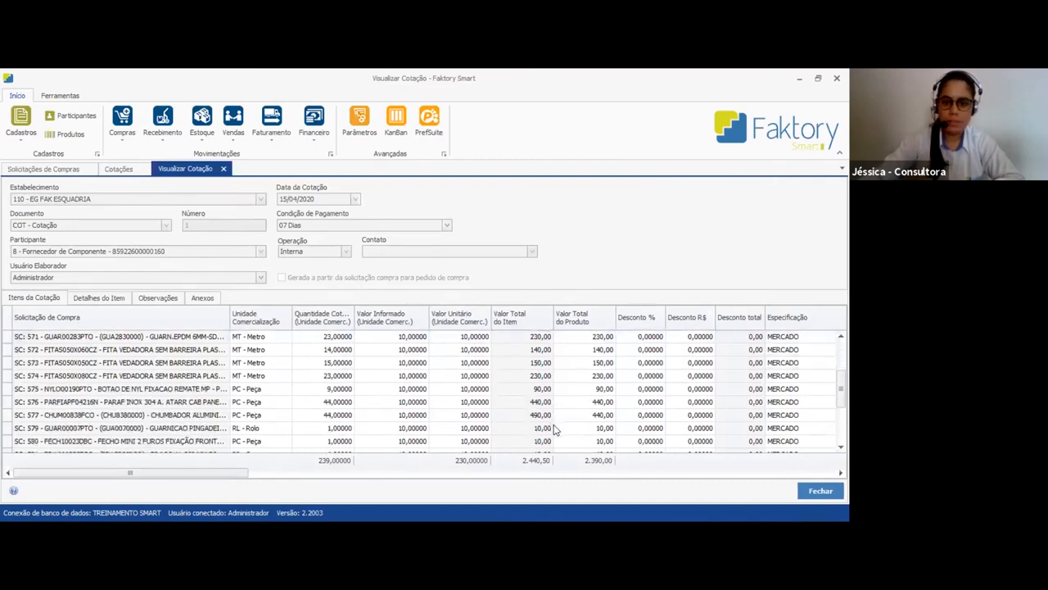
left_click(542, 427)
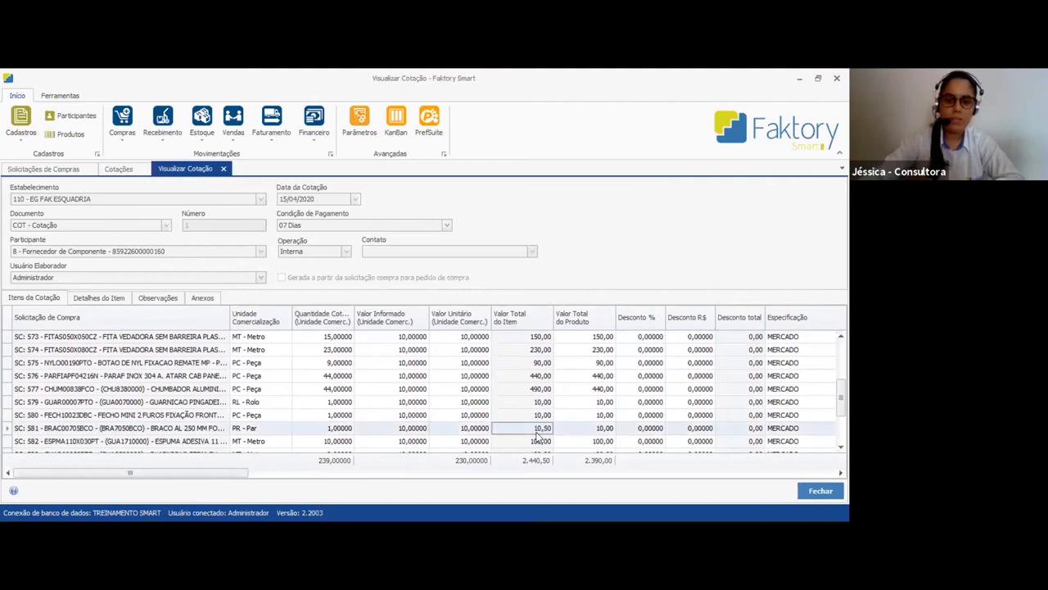
Check the IPI details of item SC 581, including Base Outras / Isenta, Alíquota Outras and Valor Outras
left_click(93, 298)
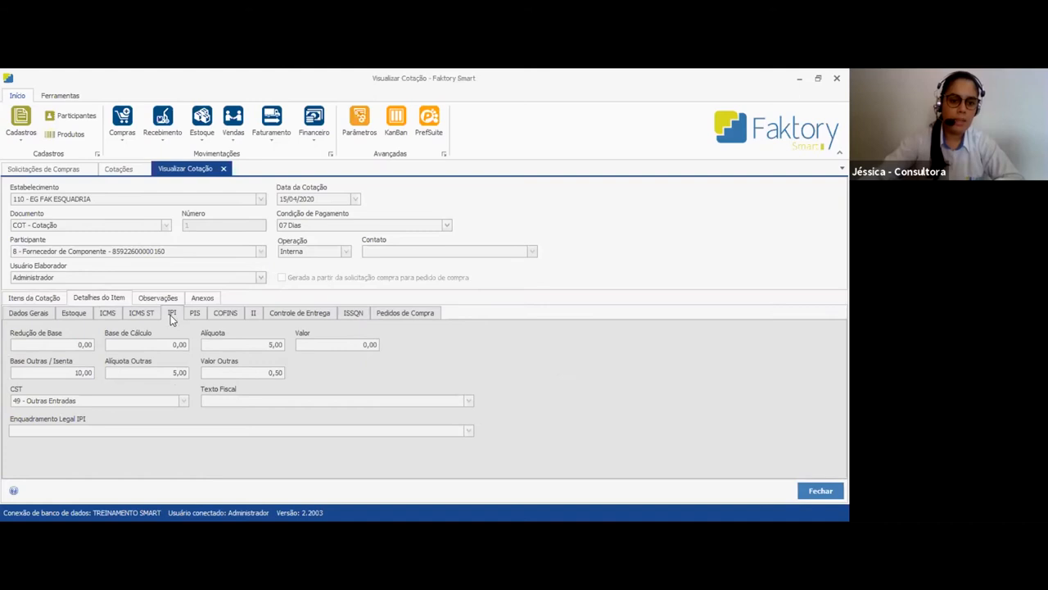
left_click_drag(66, 373, 93, 373)
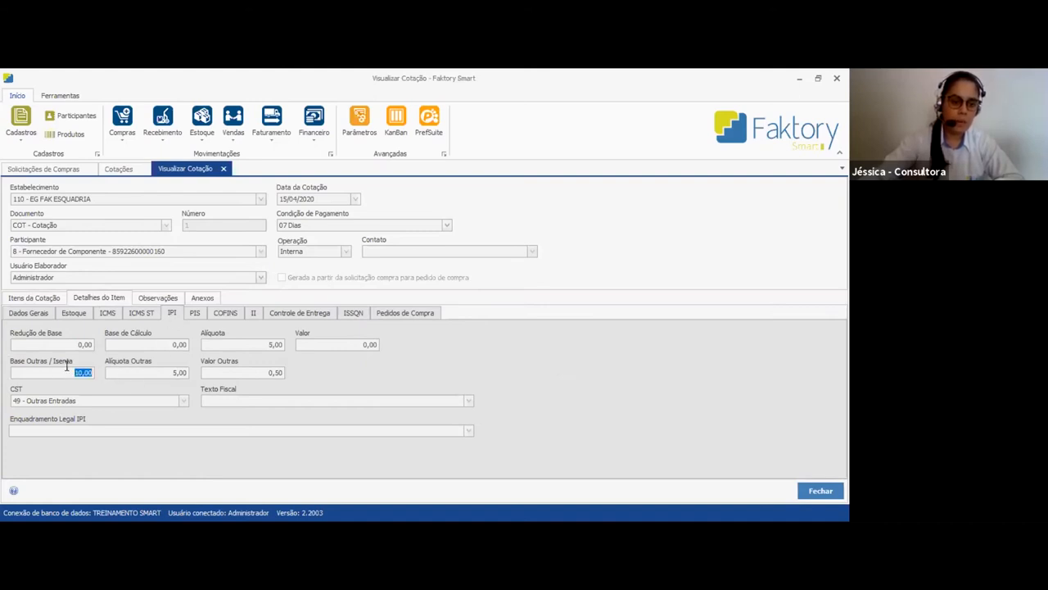
left_click(150, 371)
left_click_drag(150, 371, 321, 376)
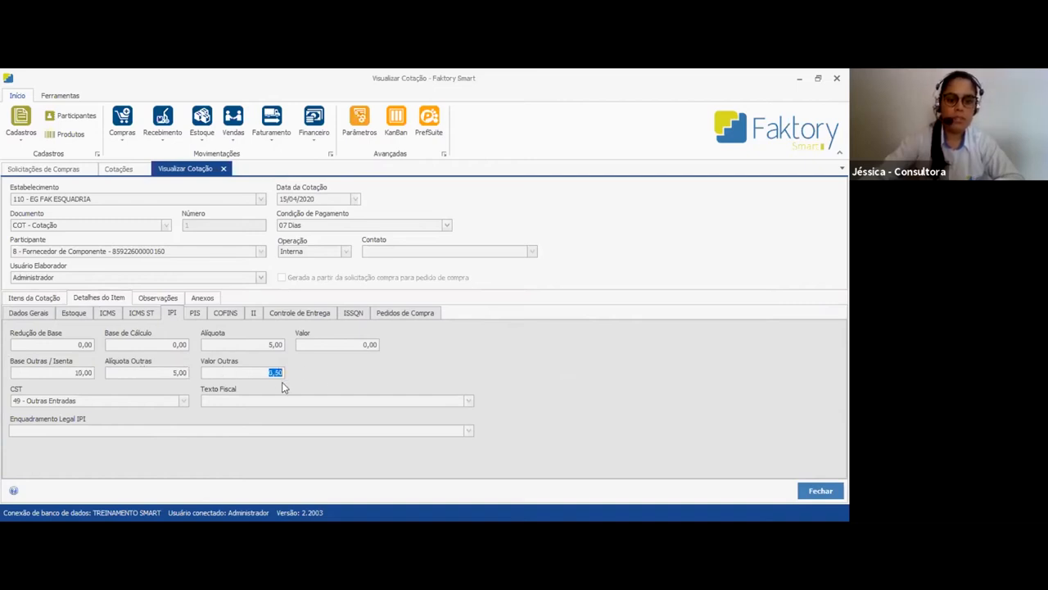
Compare item SC 581's quantity, informed and unit values with its Valor Total do Item and Valor Total do Produto
left_click(26, 298)
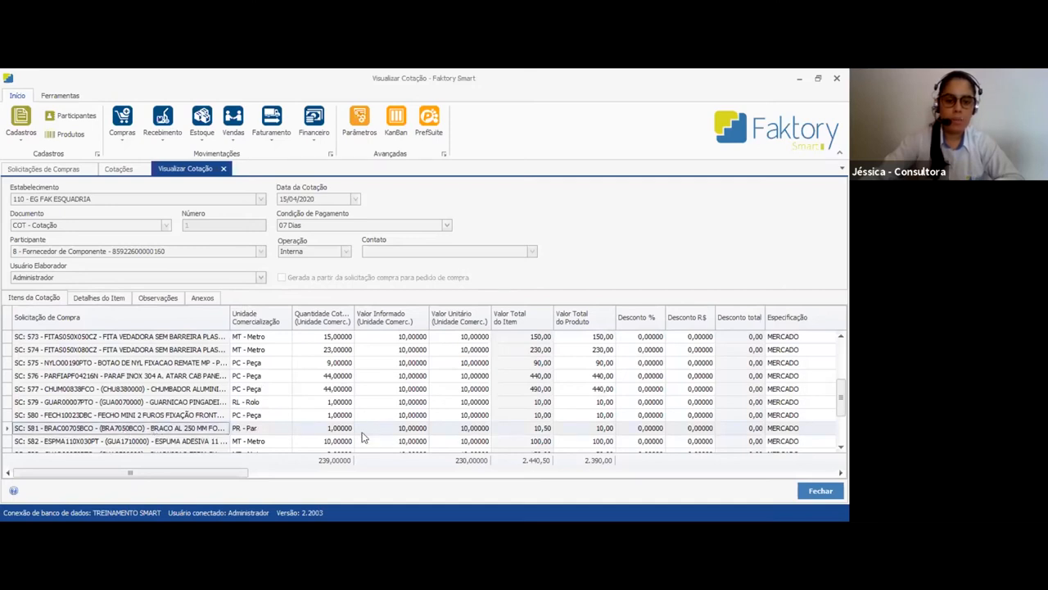
left_click(392, 431)
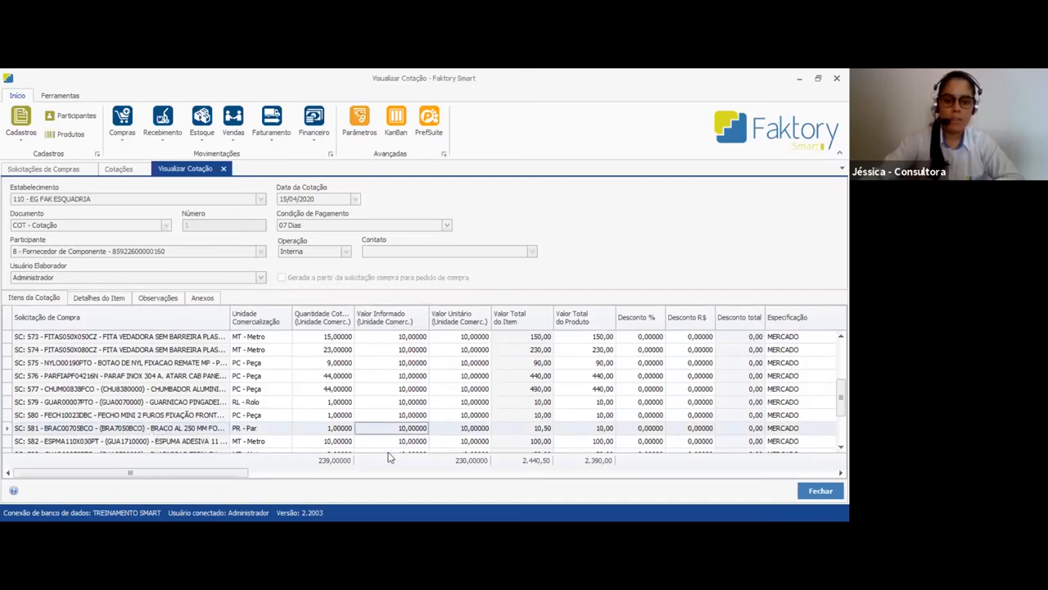
left_click(325, 435)
left_click(471, 434)
left_click(547, 432)
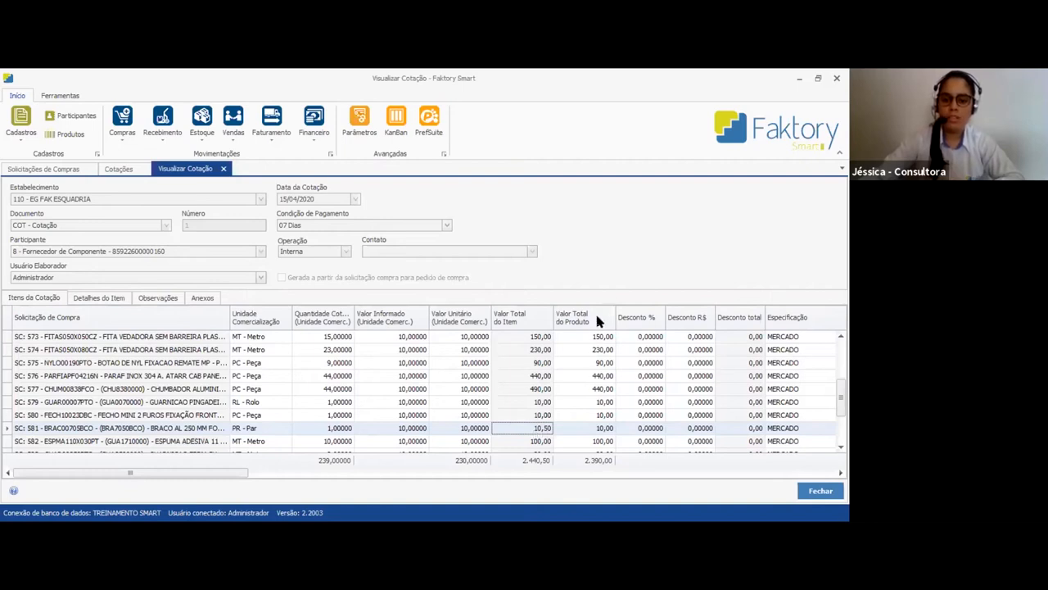
left_click(606, 431)
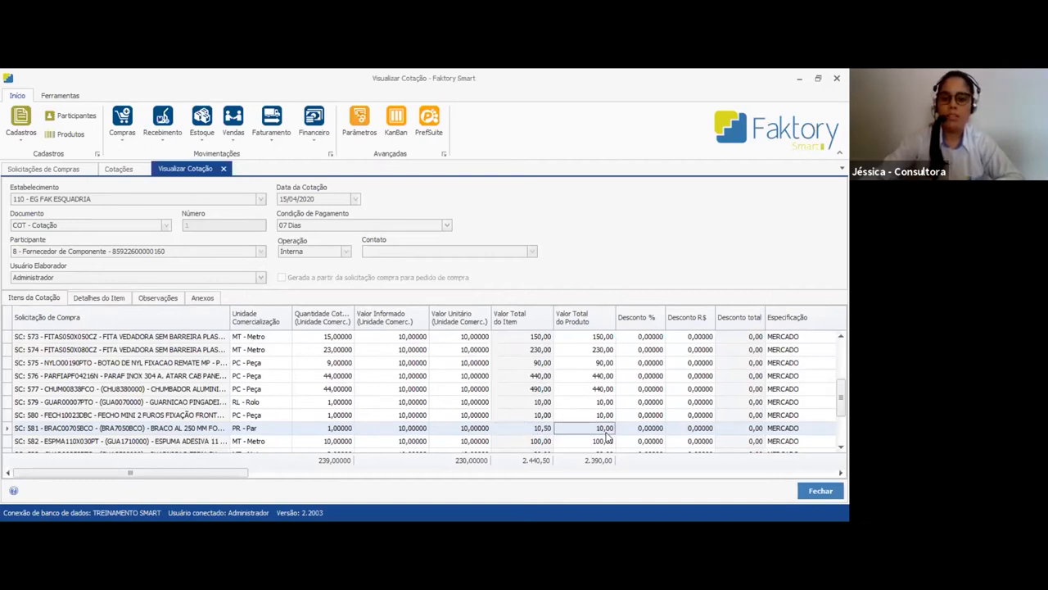
Compare item SC 577's total values and check its Valor do Frete in the item's general data
left_click(587, 392)
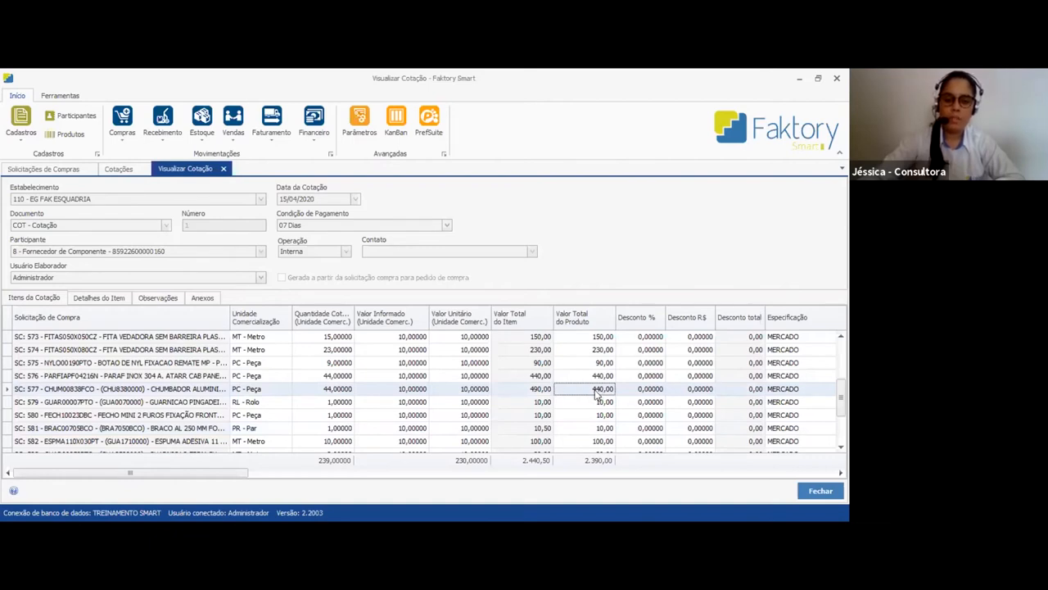
left_click(538, 390)
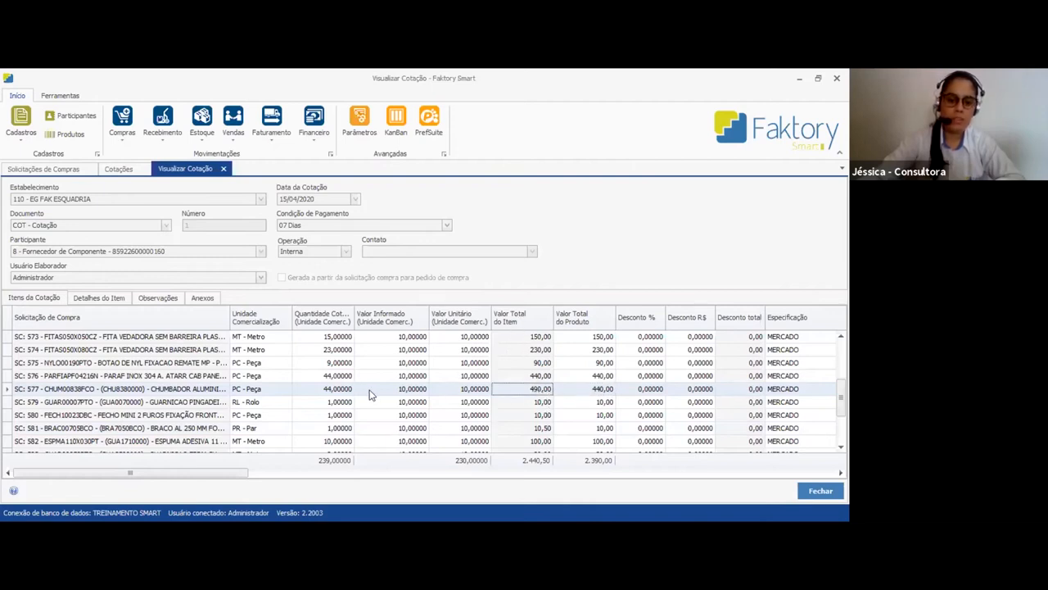
left_click(96, 298)
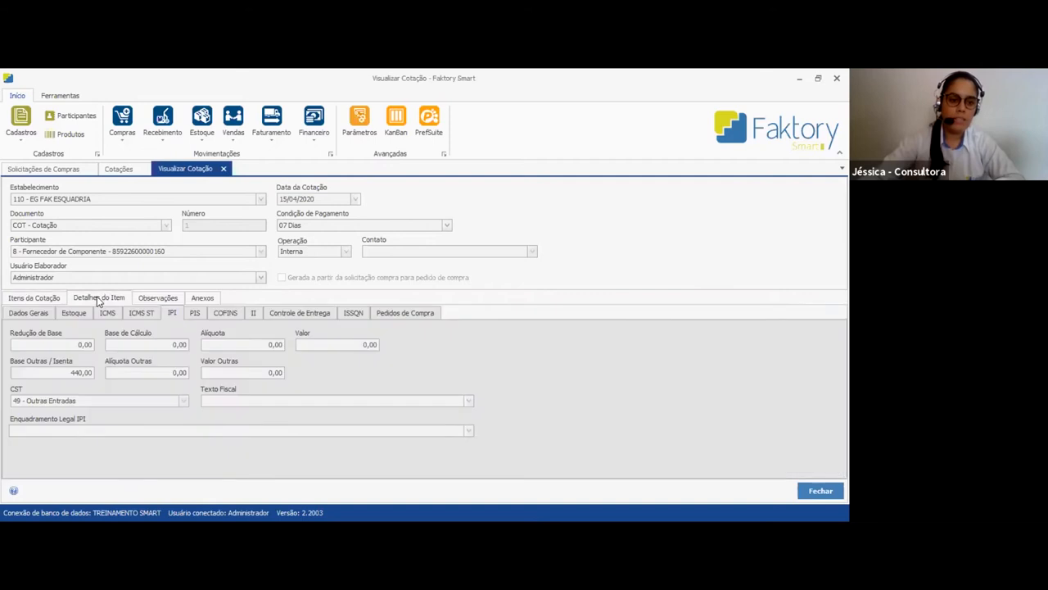
left_click(33, 314)
left_click(153, 366)
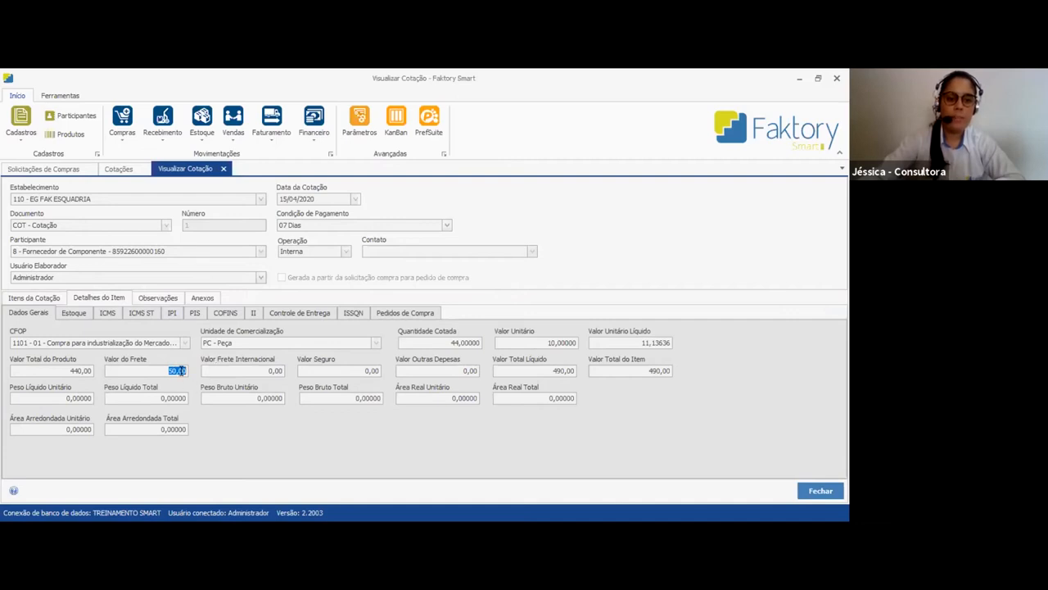
left_click(45, 301)
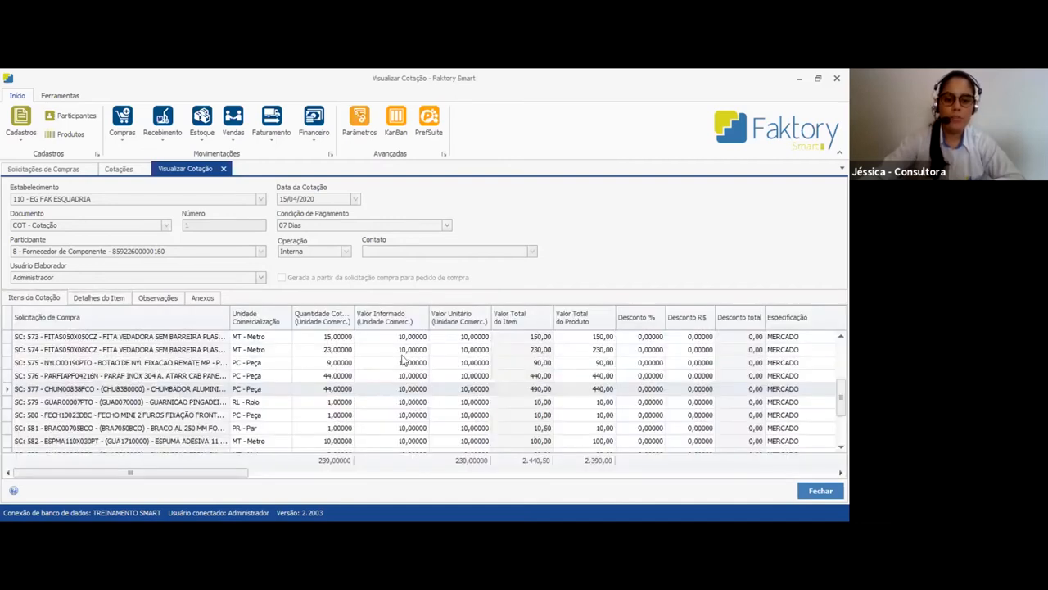
Review the quotation's Valor Total do Produto column and the remaining items in the list
left_click(585, 394)
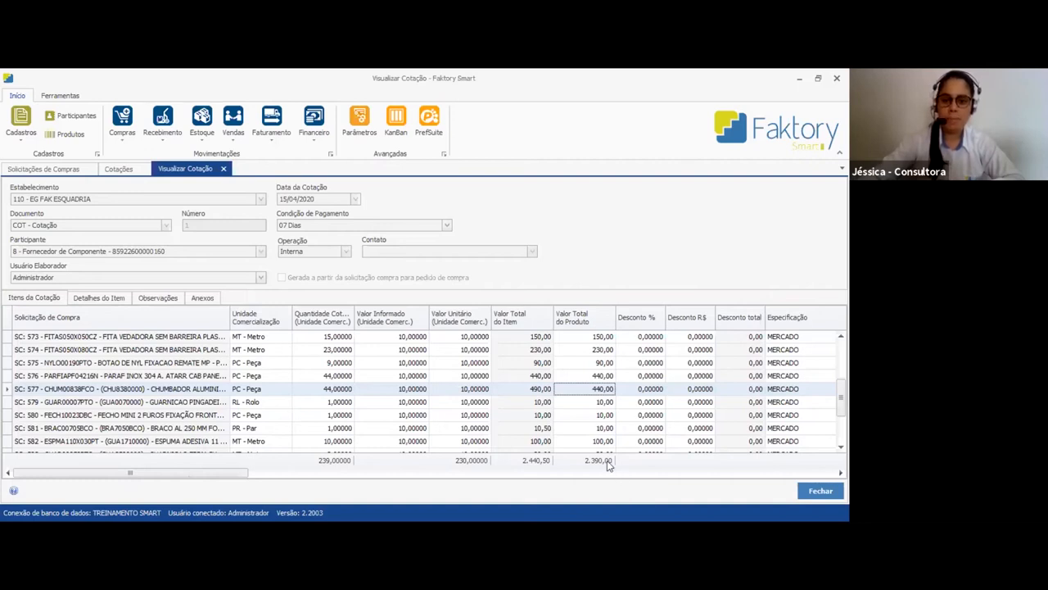
scroll(610, 461, "down", 1)
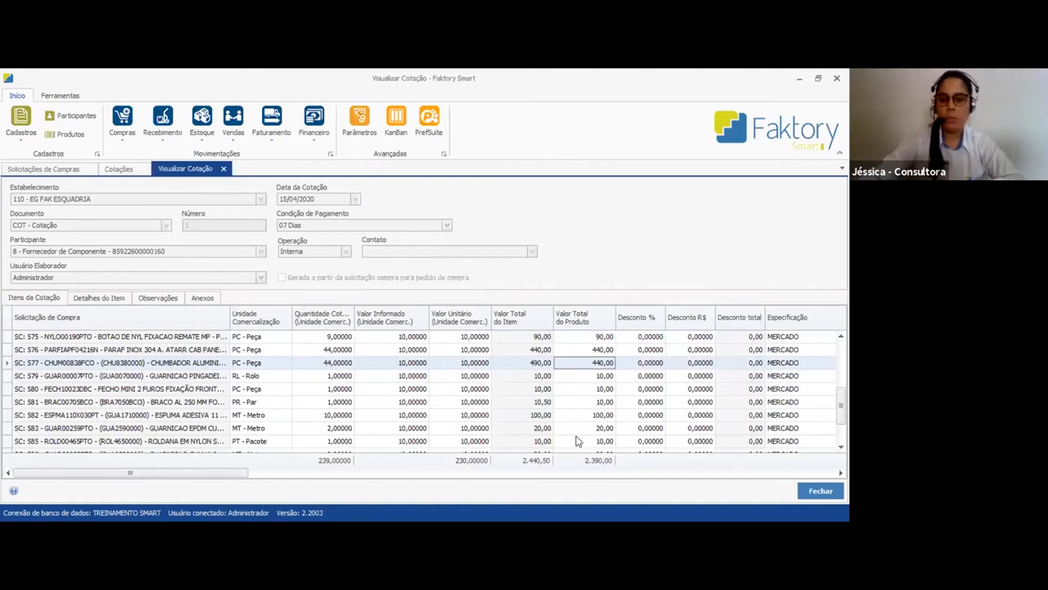
left_click(414, 390)
scroll(413, 401, "up", 1)
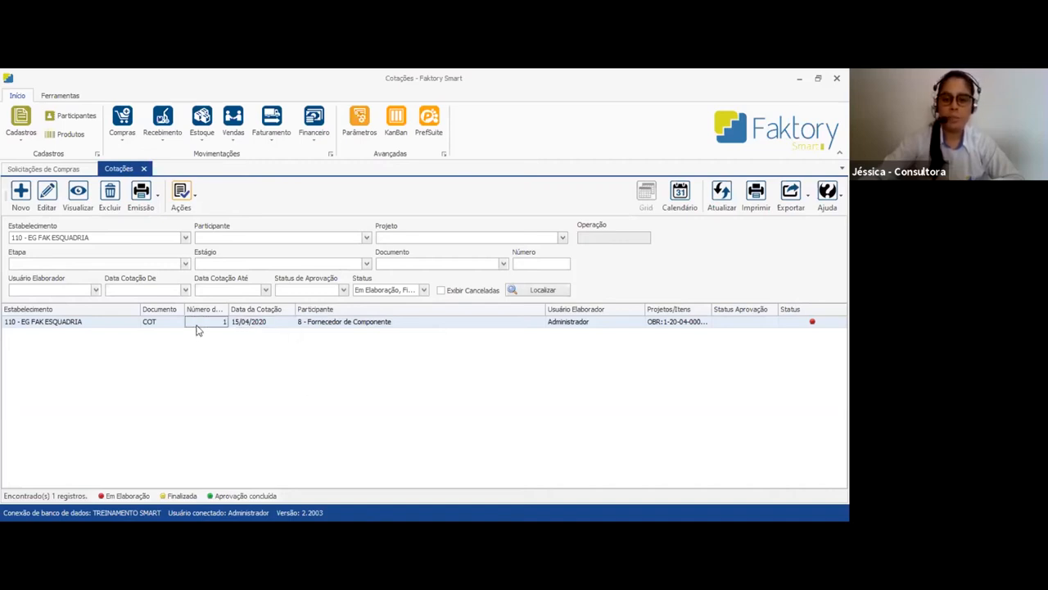
Try to finalize the Fornecedor de Componente quotation from the Cotações list
left_click(184, 206)
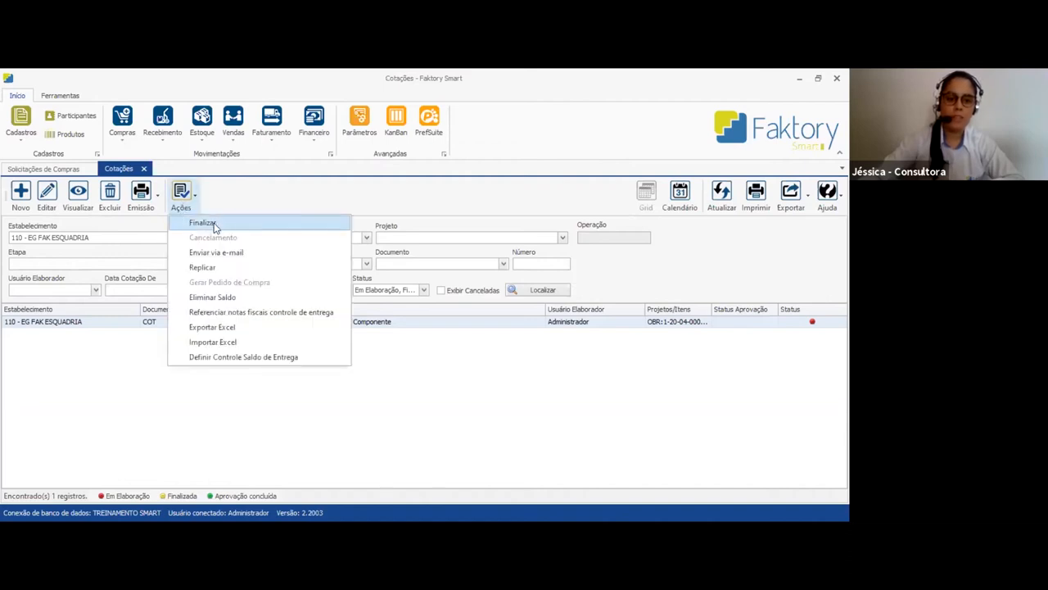
left_click(214, 226)
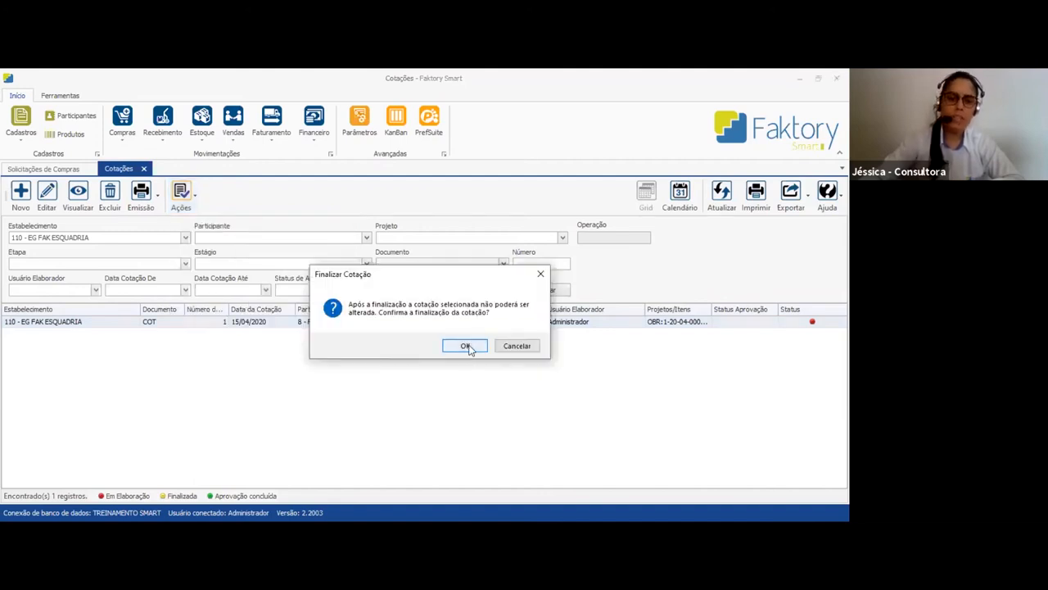
left_click(465, 346)
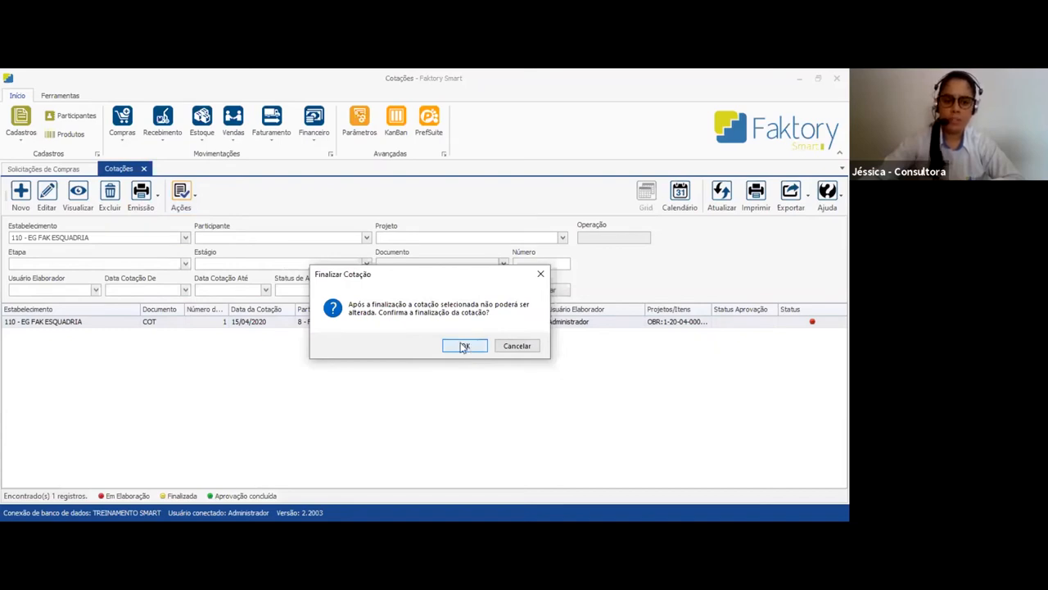
left_click(516, 346)
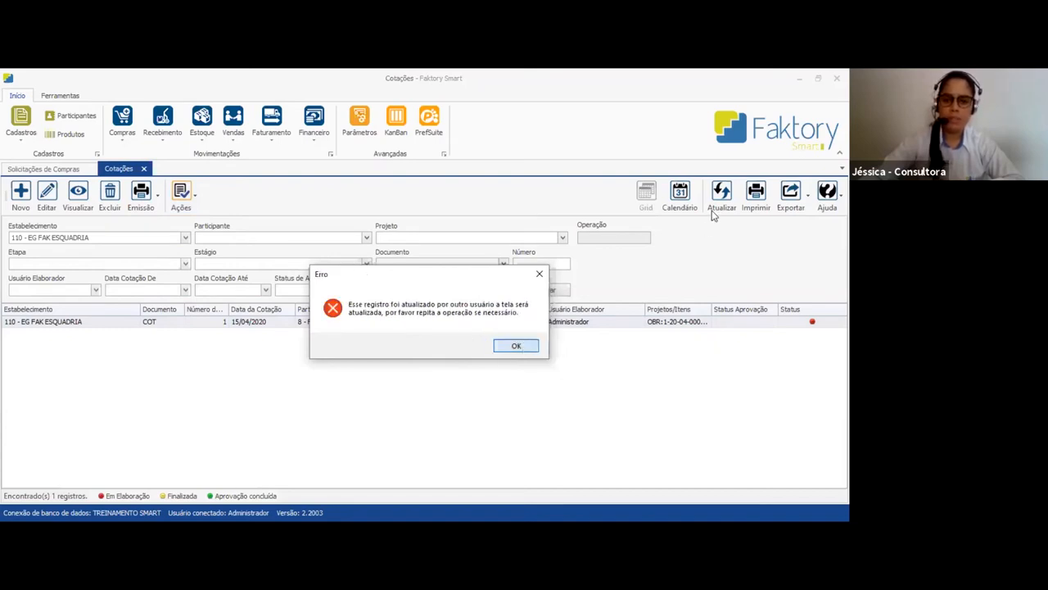
Finalize the Fornecedor de Componente quotation in the refreshed list and check the Status filter's options
left_click(72, 322)
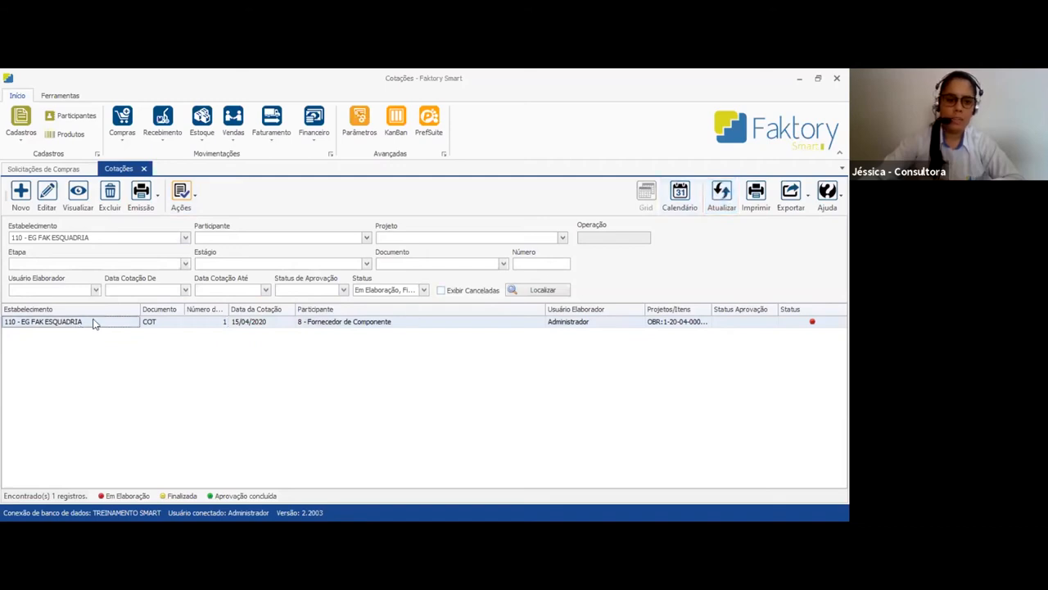
left_click(187, 204)
left_click(471, 345)
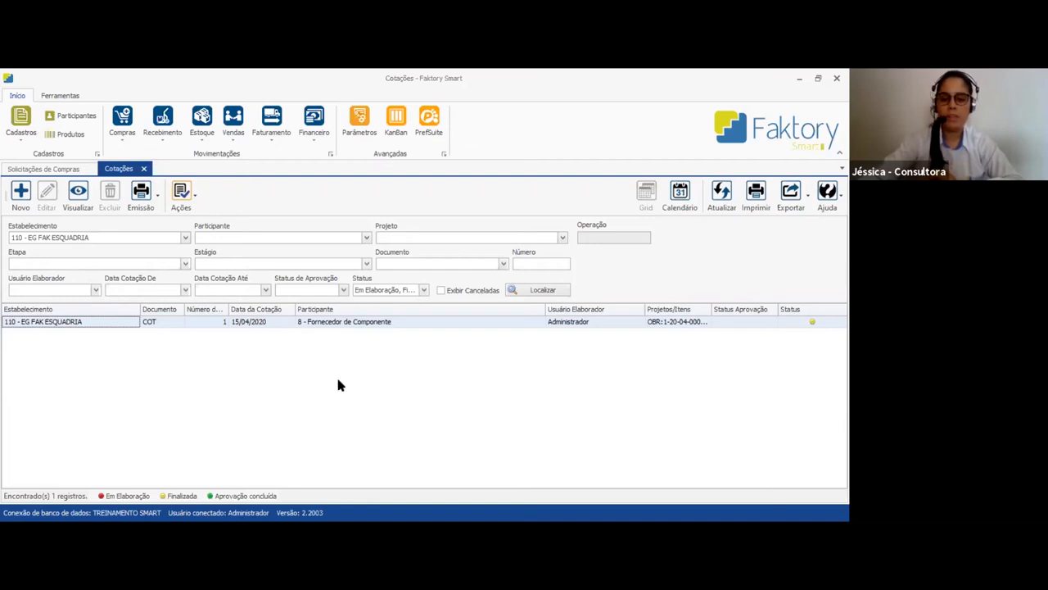
left_click(424, 290)
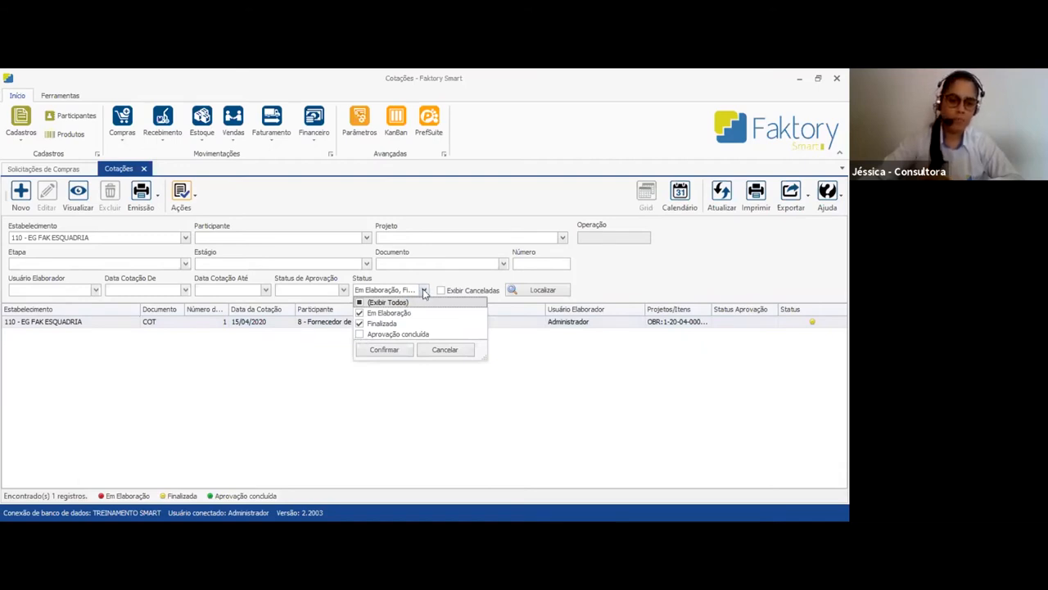
left_click(457, 253)
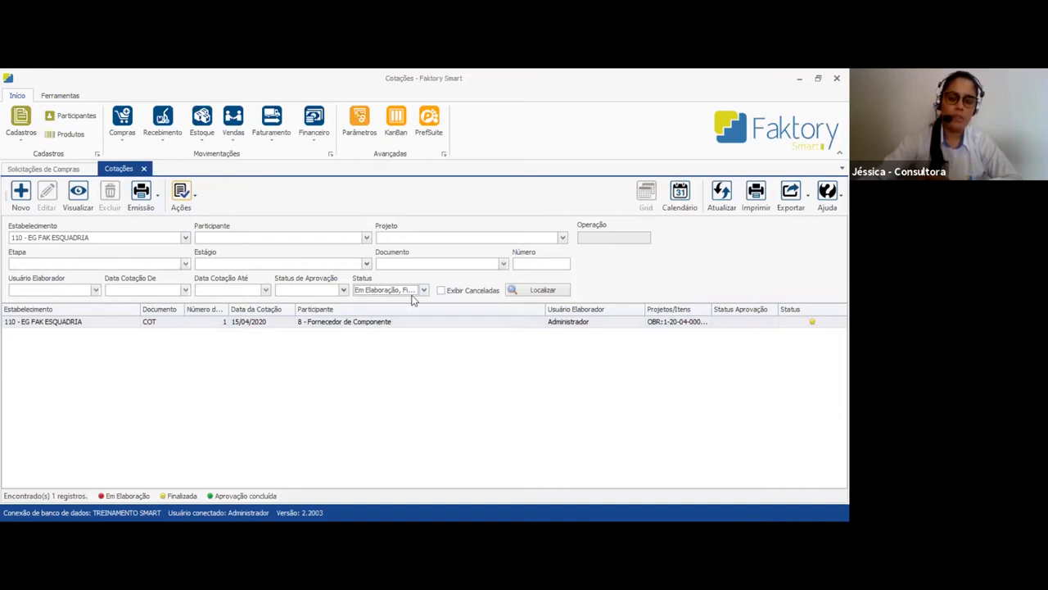
Set the Status filter to include Em Elaboração, Finalizada and Aprovação concluída
left_click(425, 290)
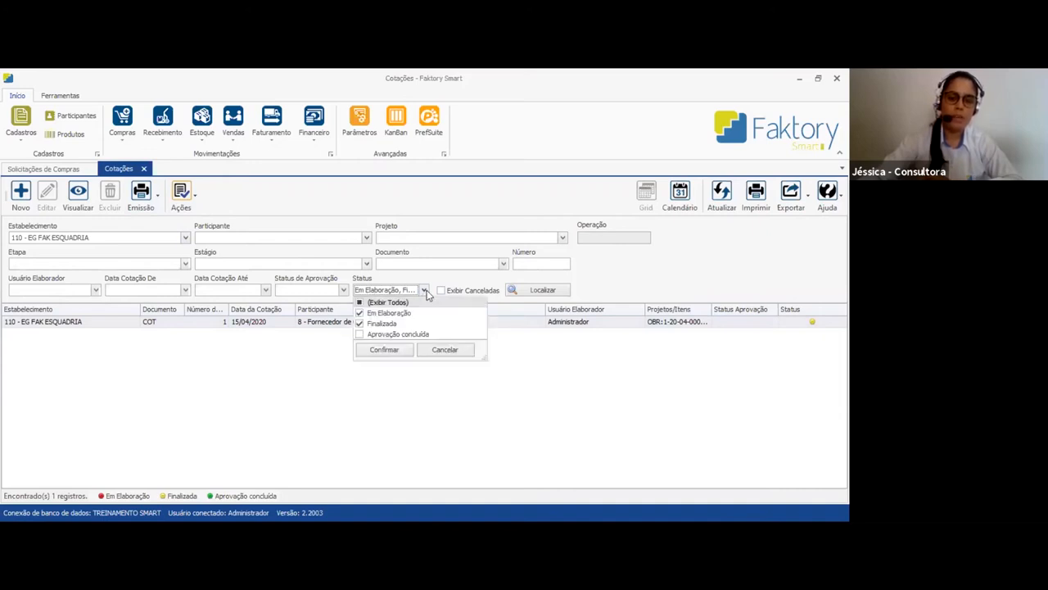
left_click(416, 315)
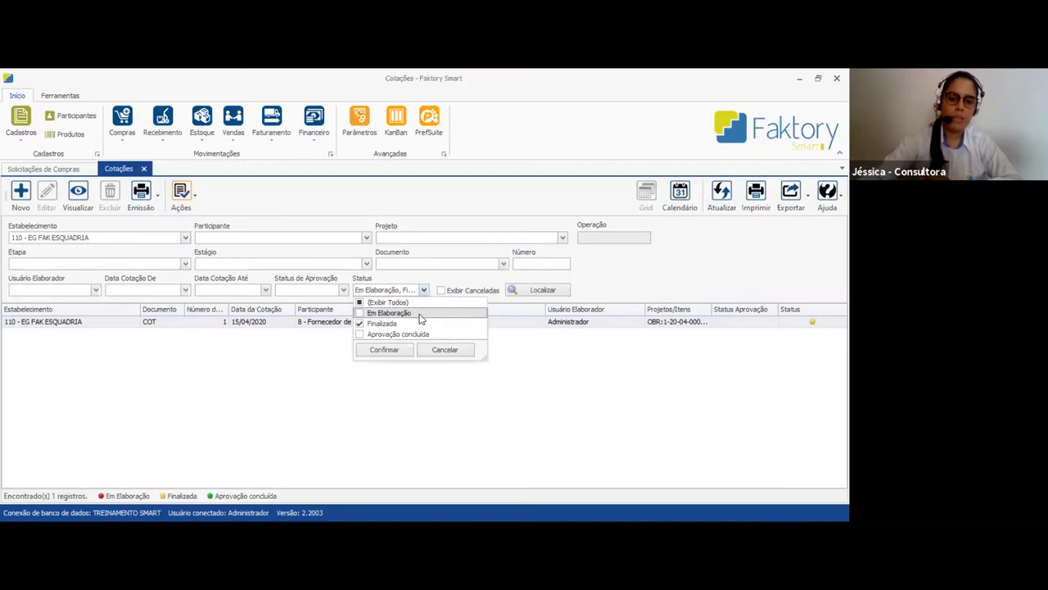
left_click(416, 324)
left_click(419, 334)
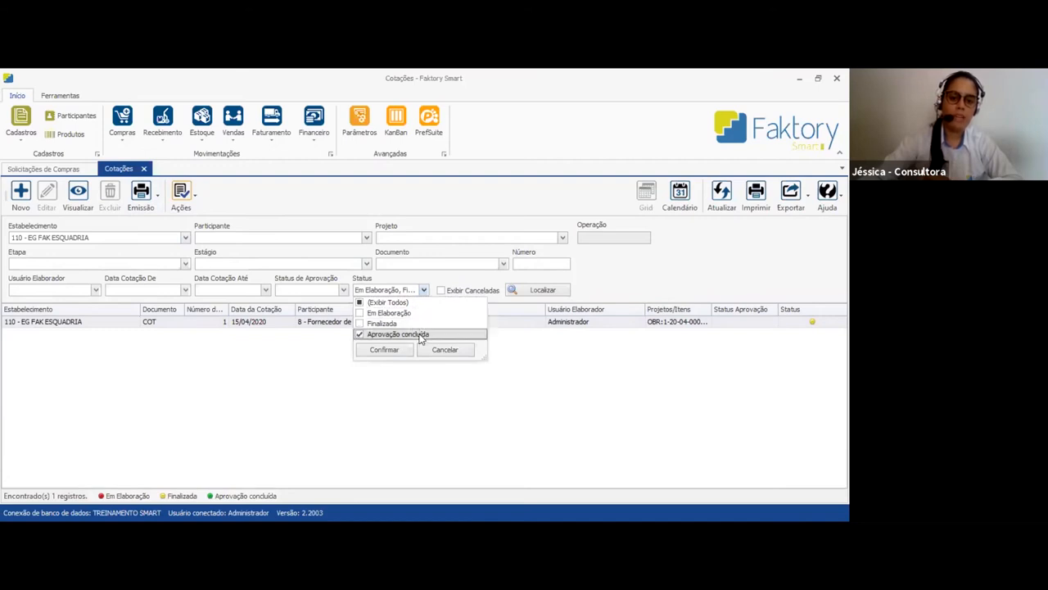
left_click(419, 324)
left_click(421, 313)
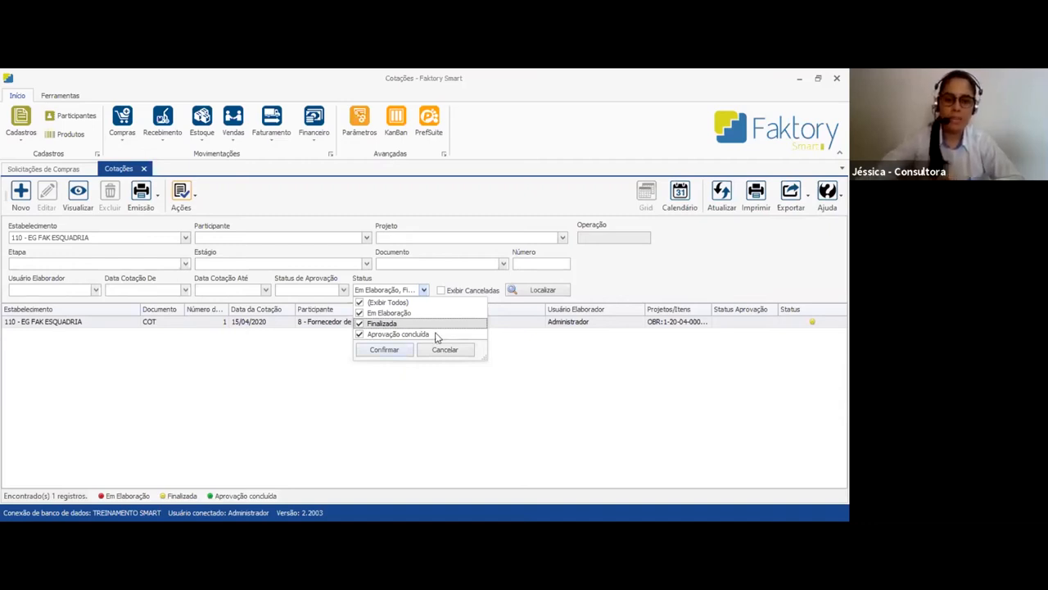
left_click(436, 335)
left_click(435, 335)
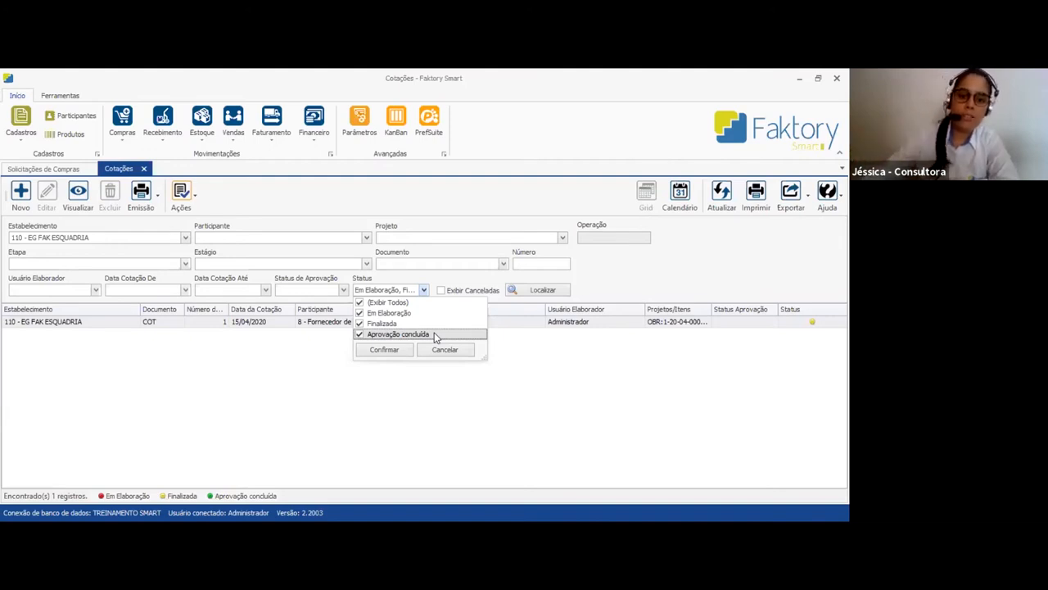
left_click(383, 350)
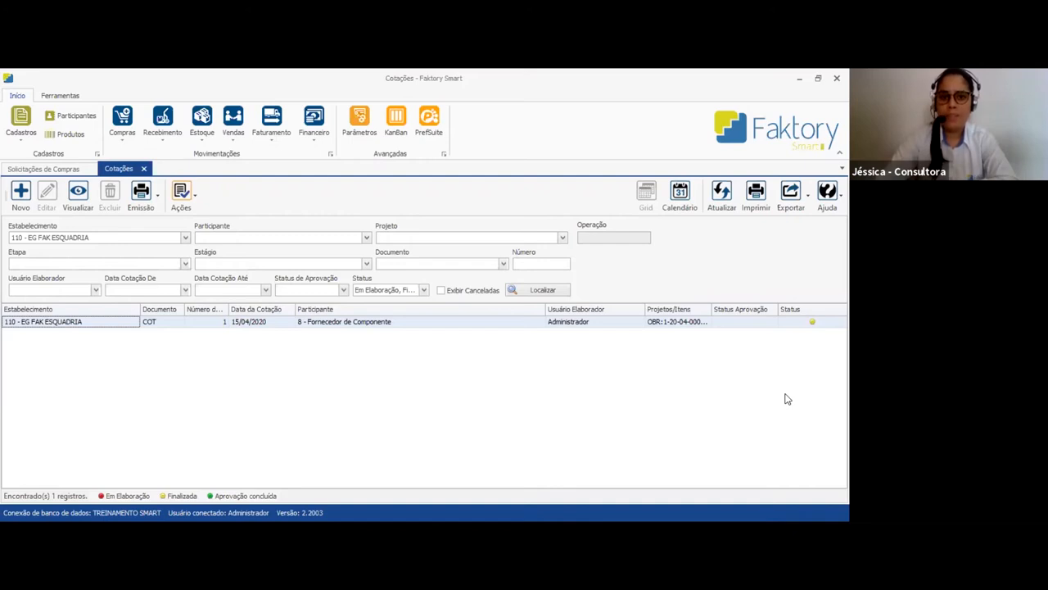
Replicate the finalized Fornecedor de Componente quotation from the Cotações list
left_click(428, 326)
left_click(806, 324)
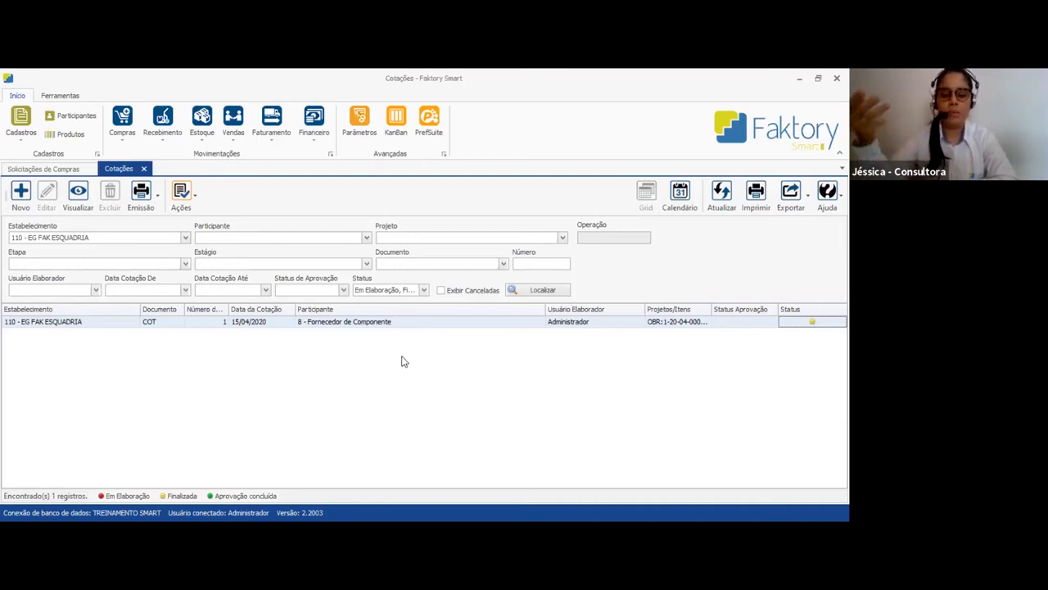
left_click(397, 323)
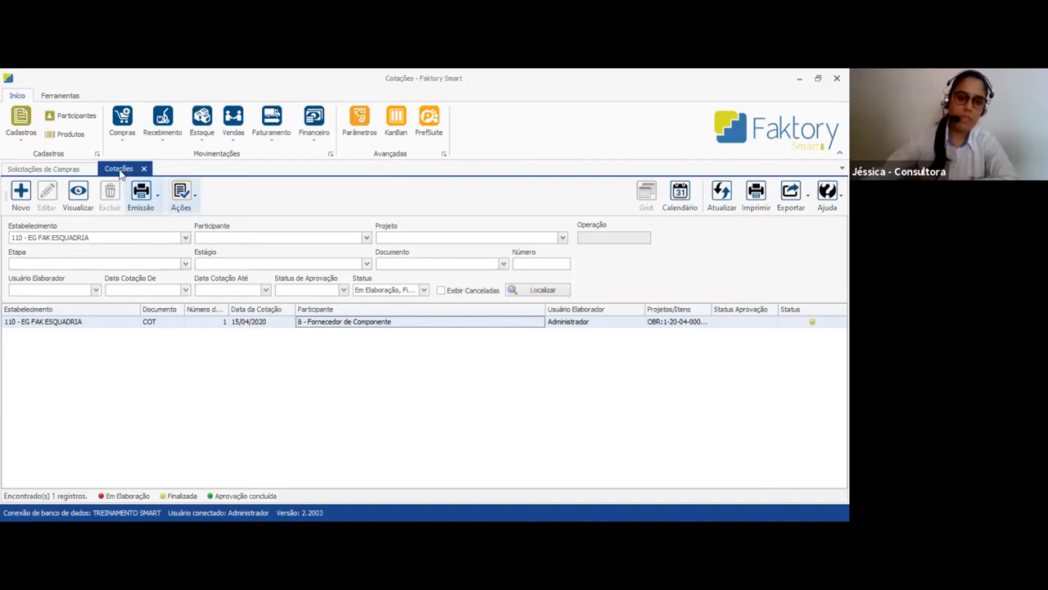
left_click(176, 199)
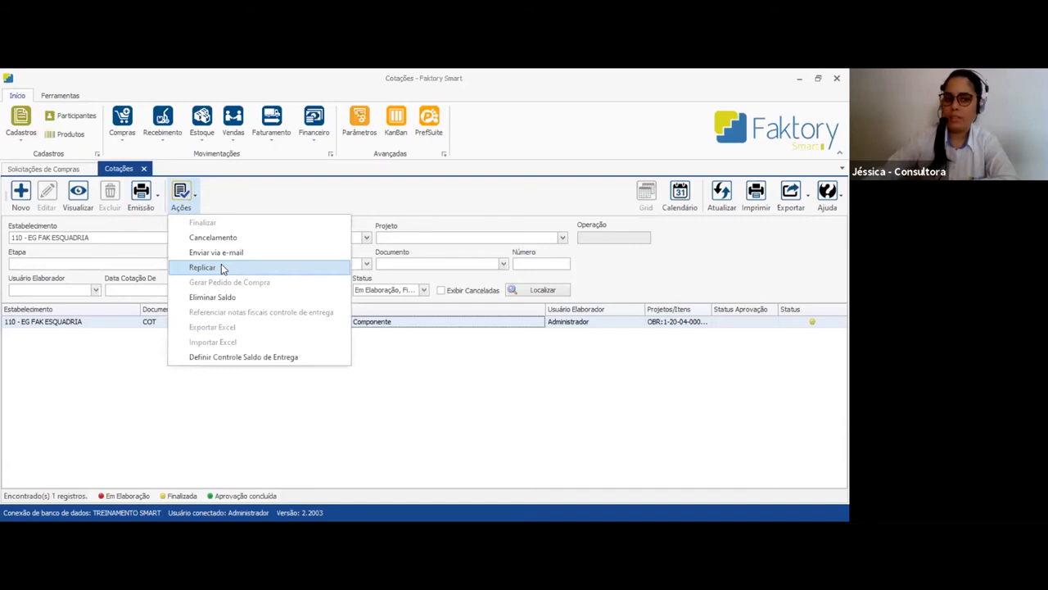
left_click(222, 267)
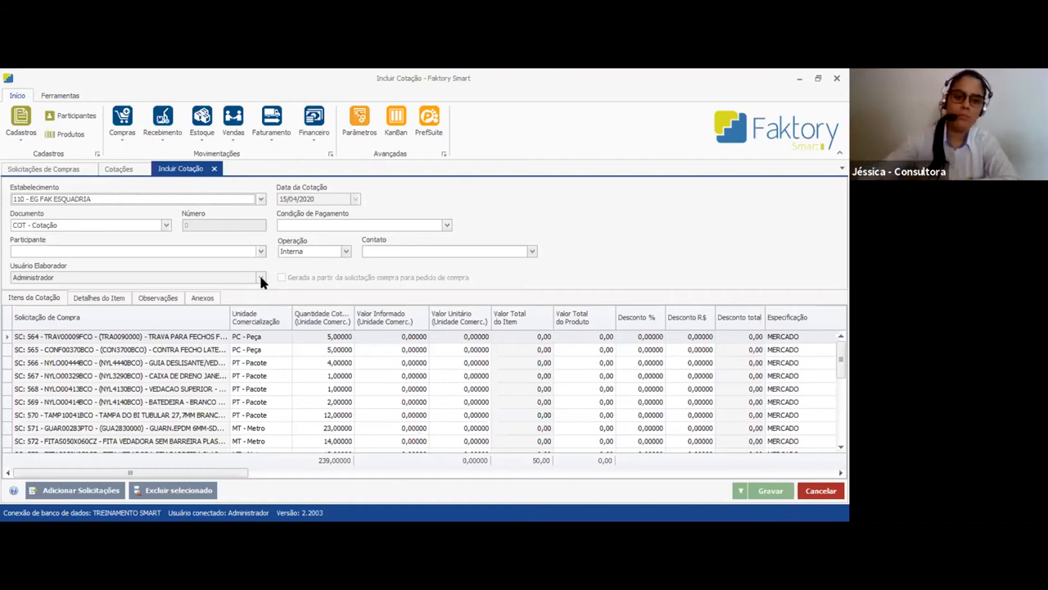
Set the replicated quotation's Participante to Fornecedor de Componente 2 and its Condição de Pagamento to 10 DIAS, and save it
left_click(174, 253)
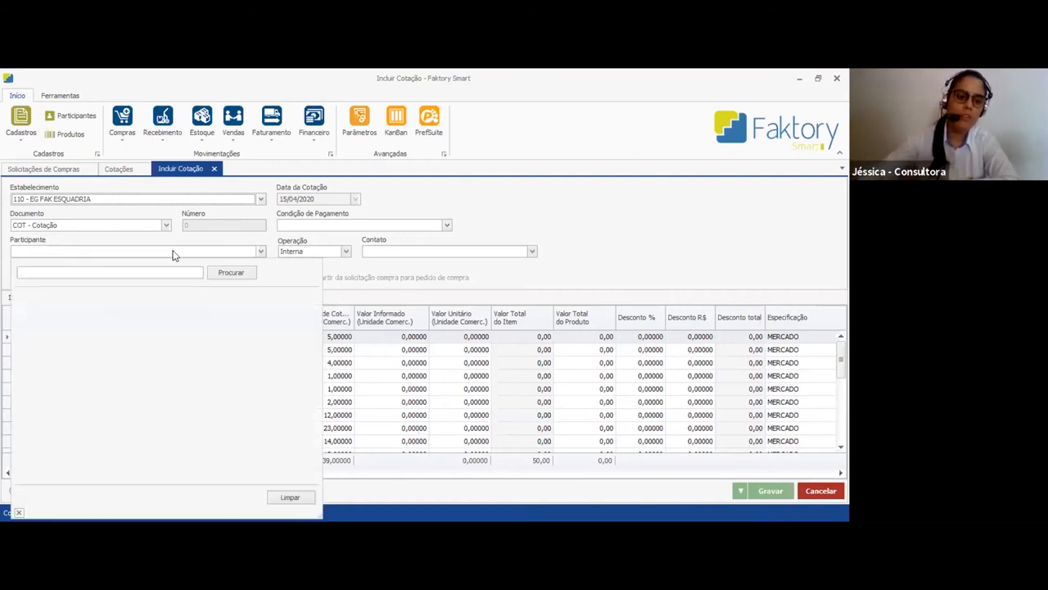
left_click(169, 352)
left_click(521, 345)
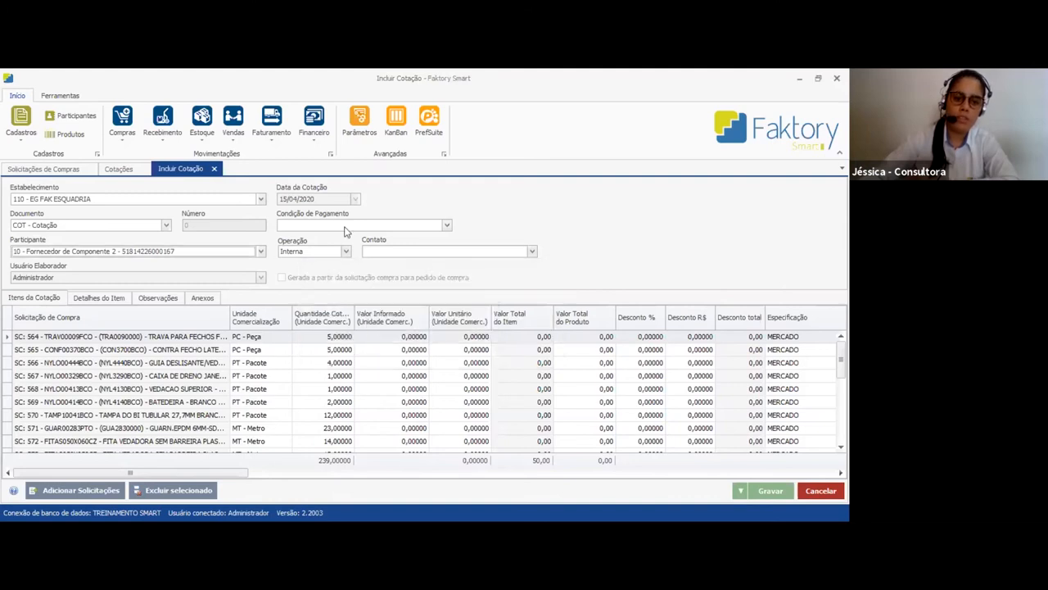
left_click(345, 226)
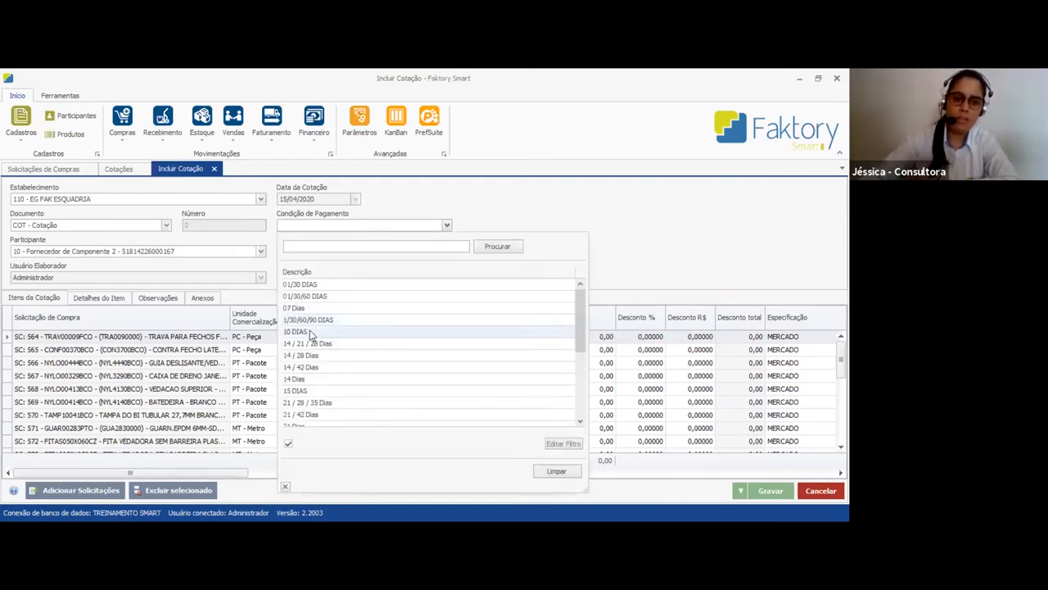
left_click(310, 331)
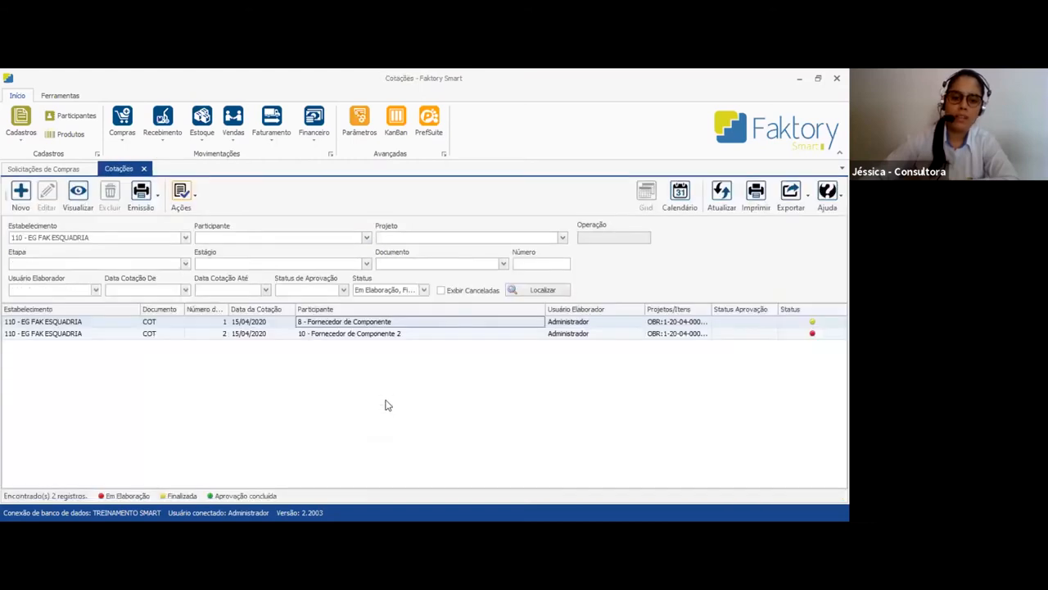
Replicate quotation number 1 once more for a third component supplier
left_click(374, 334)
left_click(381, 324)
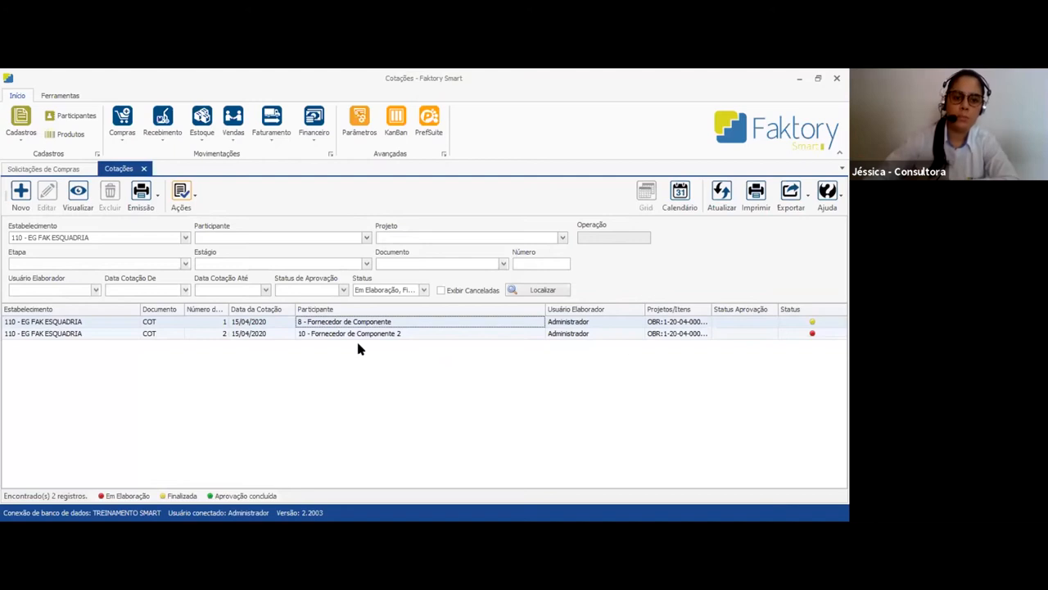
left_click(318, 336)
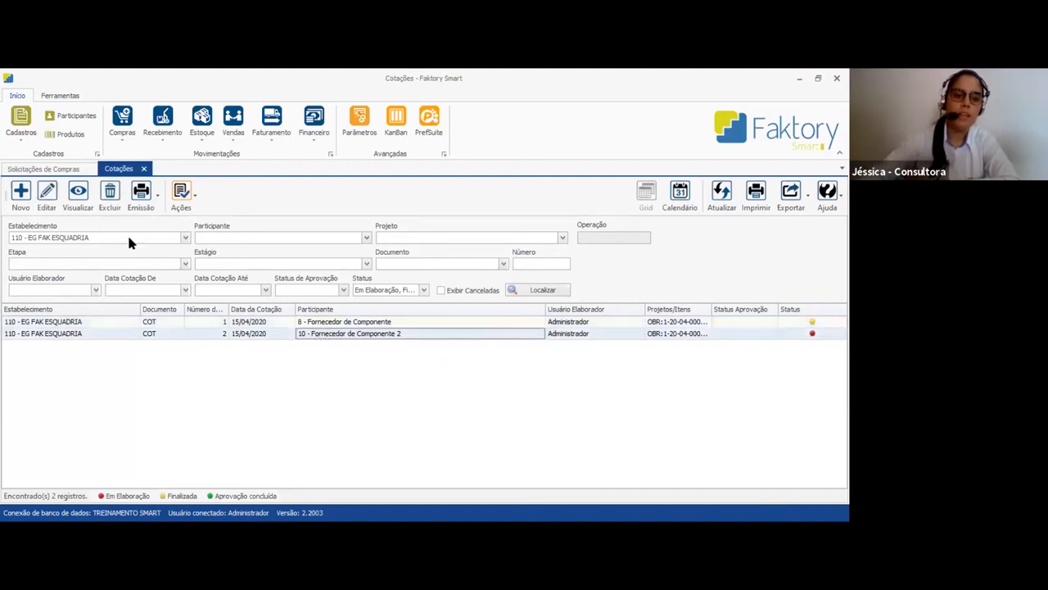
left_click(255, 321)
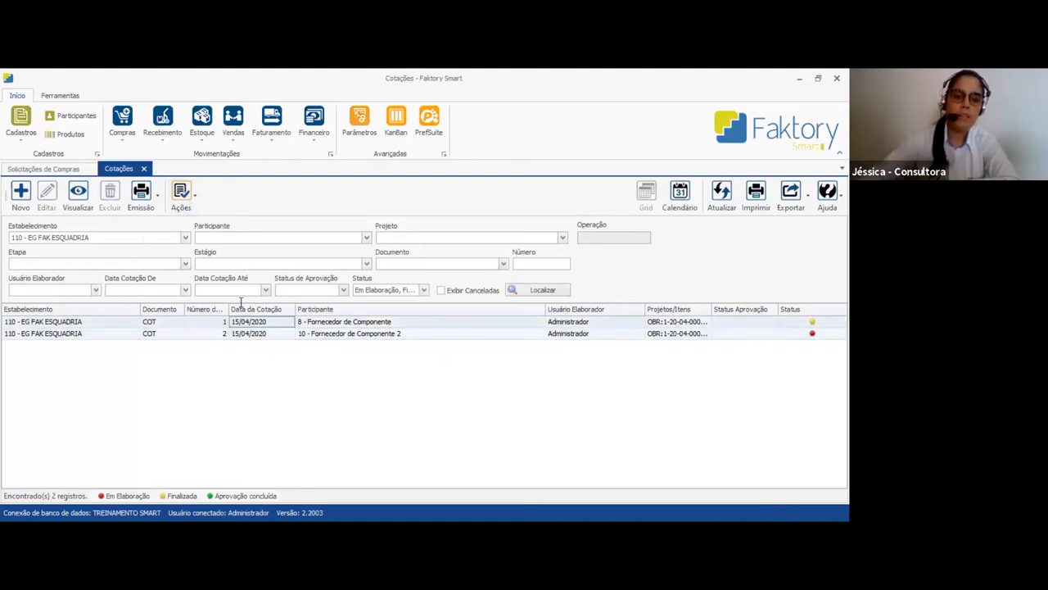
left_click(189, 197)
left_click(219, 269)
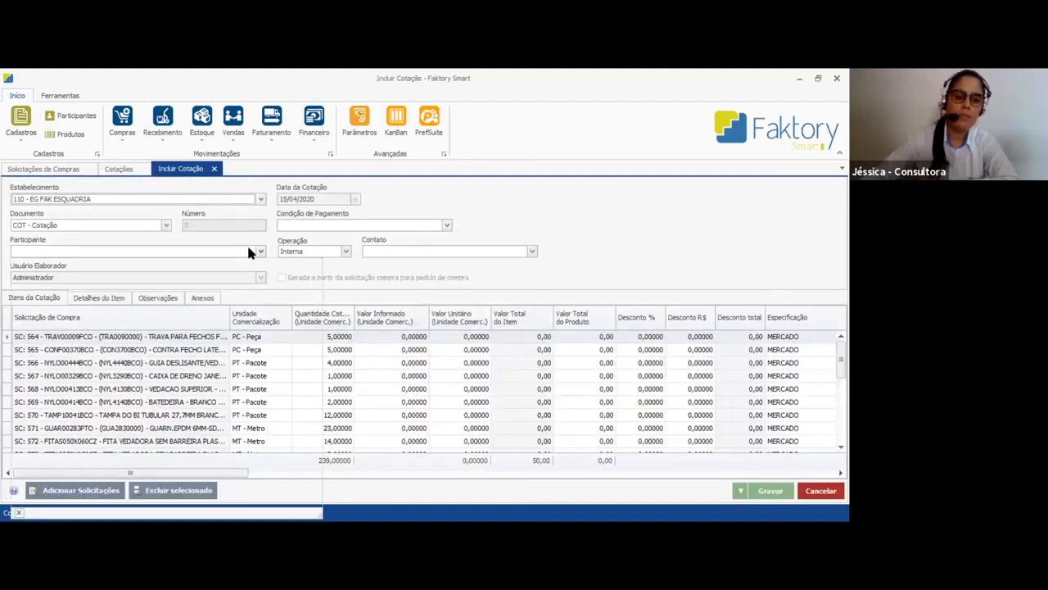
Set the new quotation's Participante to Fornecedor de Componente 3 and its Condição de Pagamento to 01/30/60 DIAS
left_click(249, 253)
left_click(149, 358)
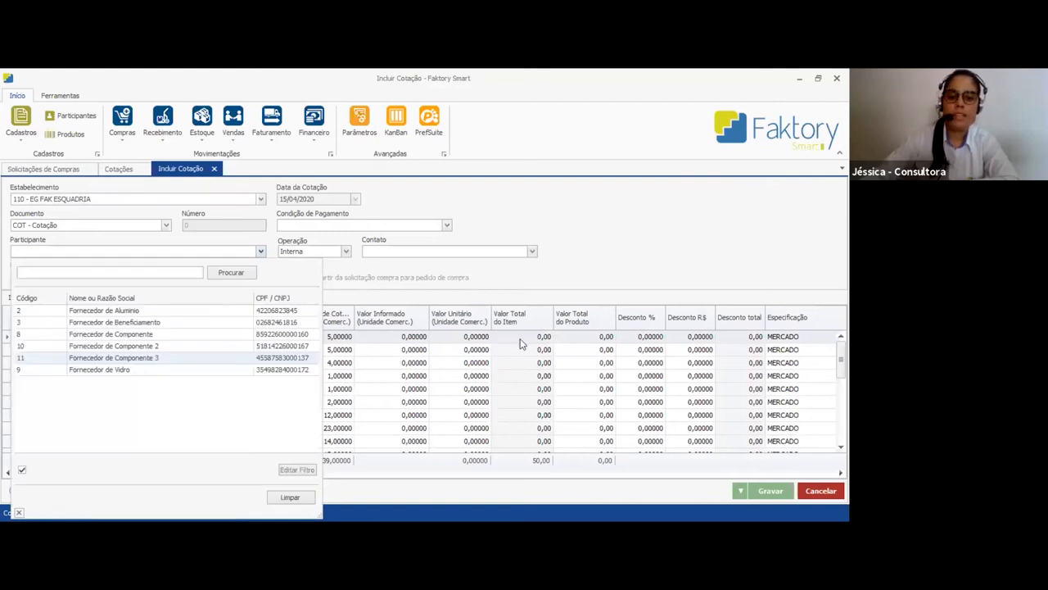
left_click(519, 348)
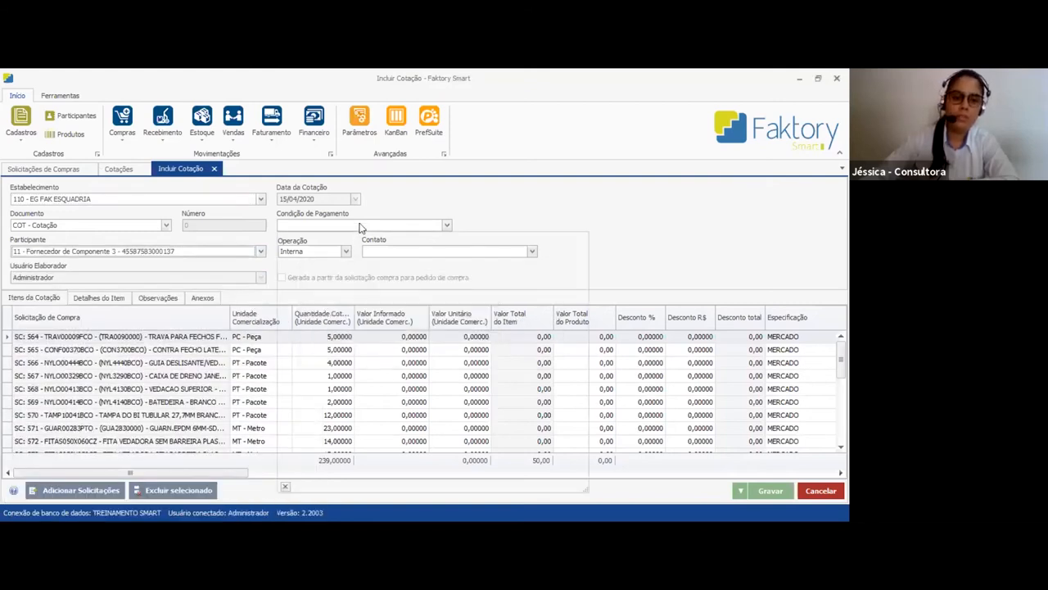
left_click(358, 227)
left_click(491, 347)
Enter 10 as the Valor Informado for all items of the Fornecedor de Componente 3 quotation, from SC 564 down the list
left_click(398, 338)
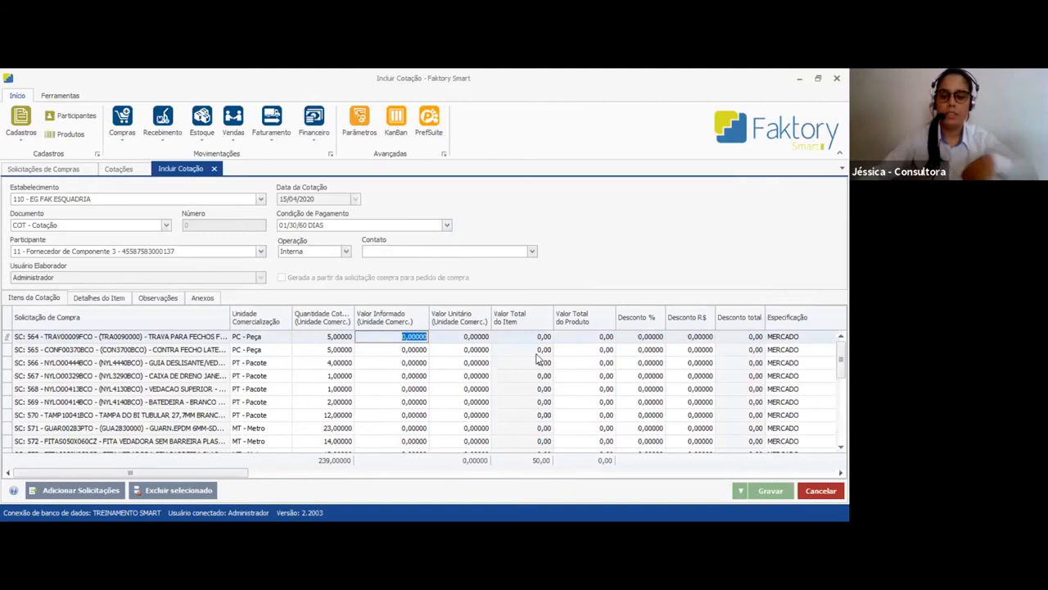
type("10")
key("Return")
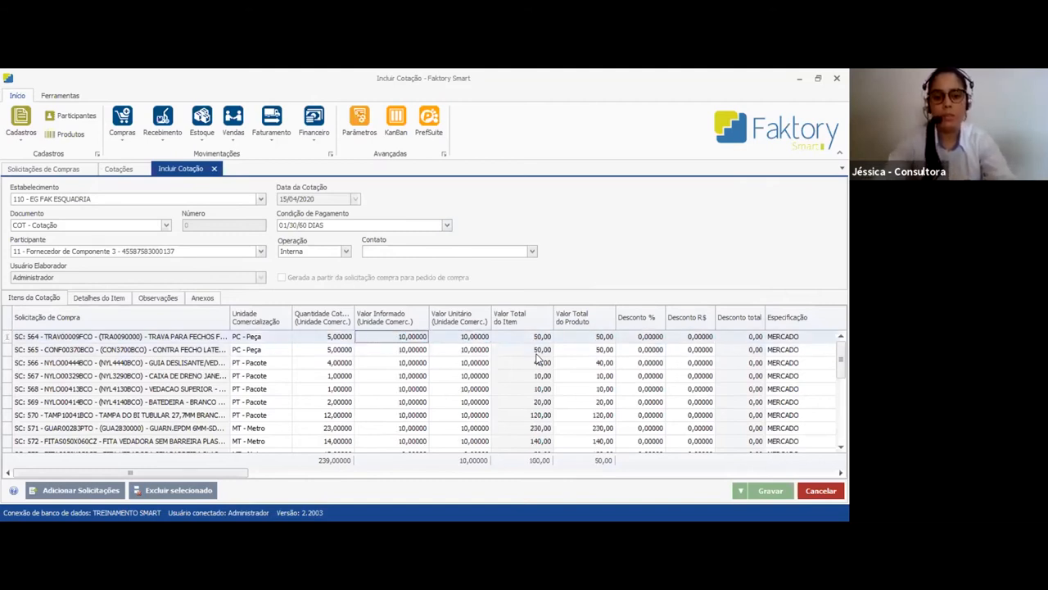
key("Down")
key("Down")
key("Up")
key("Up")
key("Right")
key("Left")
key("Down")
key("Down")
key("Down")
key("Down")
key("Down")
key("Down")
key("Down")
key("Down")
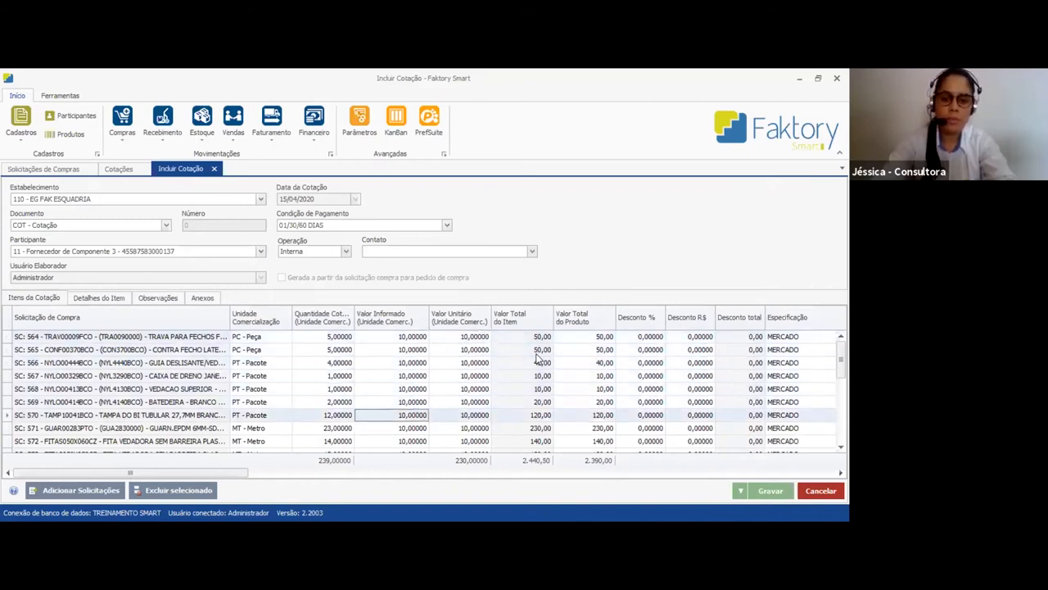
key("Down")
key("Down")
key("Down")
key("Down")
key("Down")
key("Down")
key("Down")
key("Down")
key("Down")
key("Down")
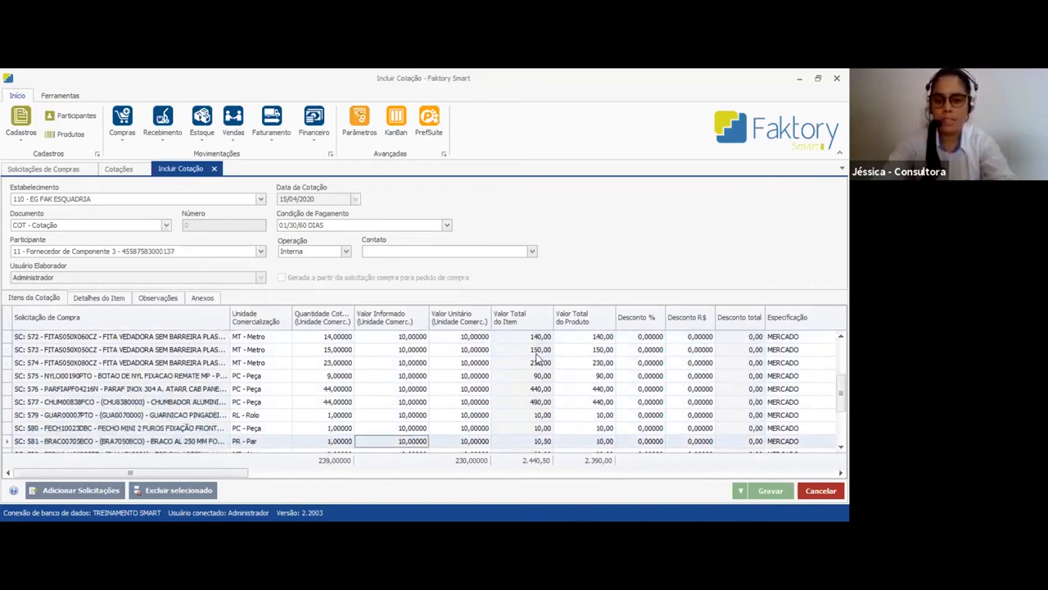
Check the values from the first item of the Fornecedor de Componente 3 quotation and save it
key("Up")
key("Up")
key("Up")
key("Up")
key("Up")
key("Up")
key("Up")
key("Up")
key("Up")
key("Up")
key("Up")
key("Up")
key("Up")
key("Up")
key("Up")
key("Up")
key("Up")
key("Up")
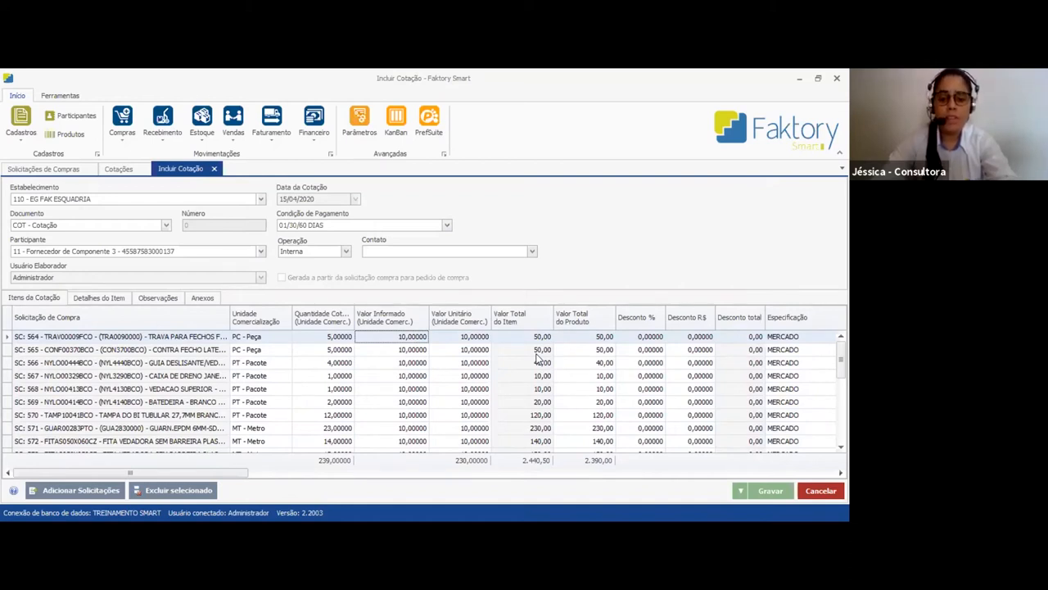
key("Tab")
key("Right")
key("Right")
key("Left")
key("Down")
key("Left")
key("Up")
key("Left")
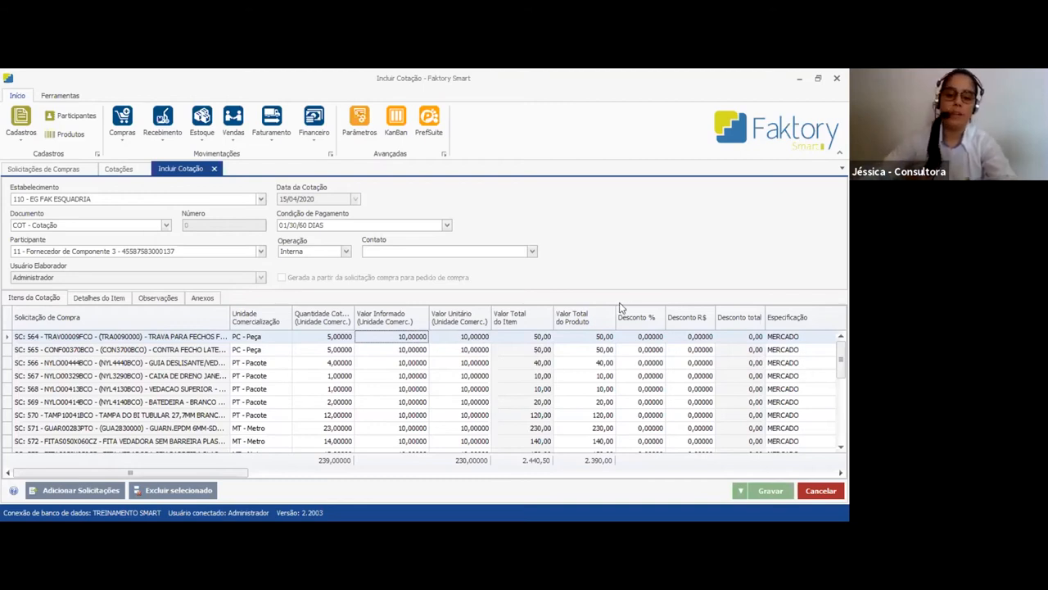
left_click(772, 493)
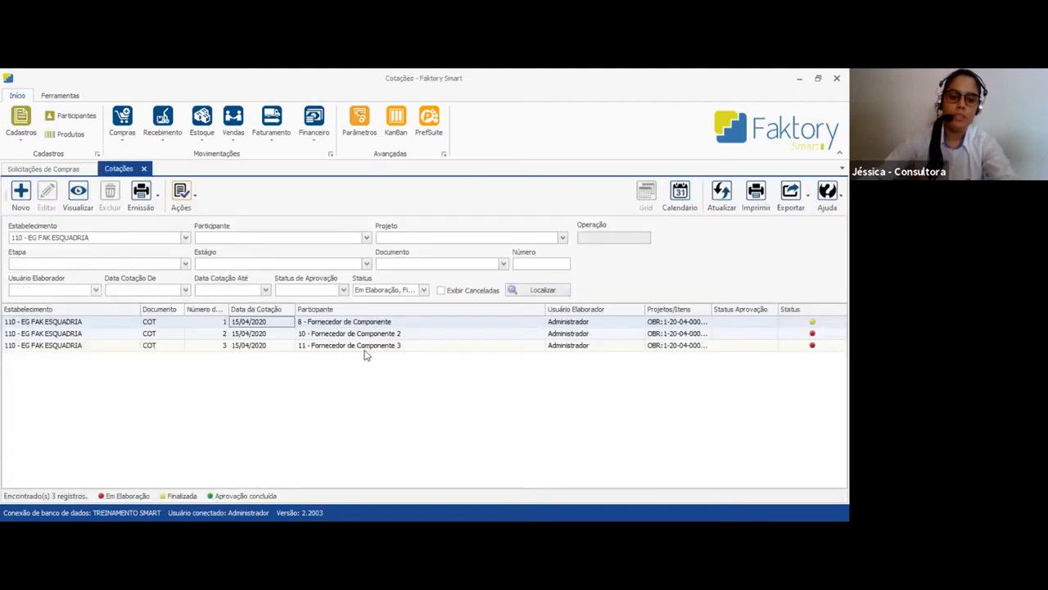
Edit the Fornecedor de Componente 2 quotation, setting item SC 564's Valor Informado to 15, and save it
left_click(364, 336)
left_click(46, 196)
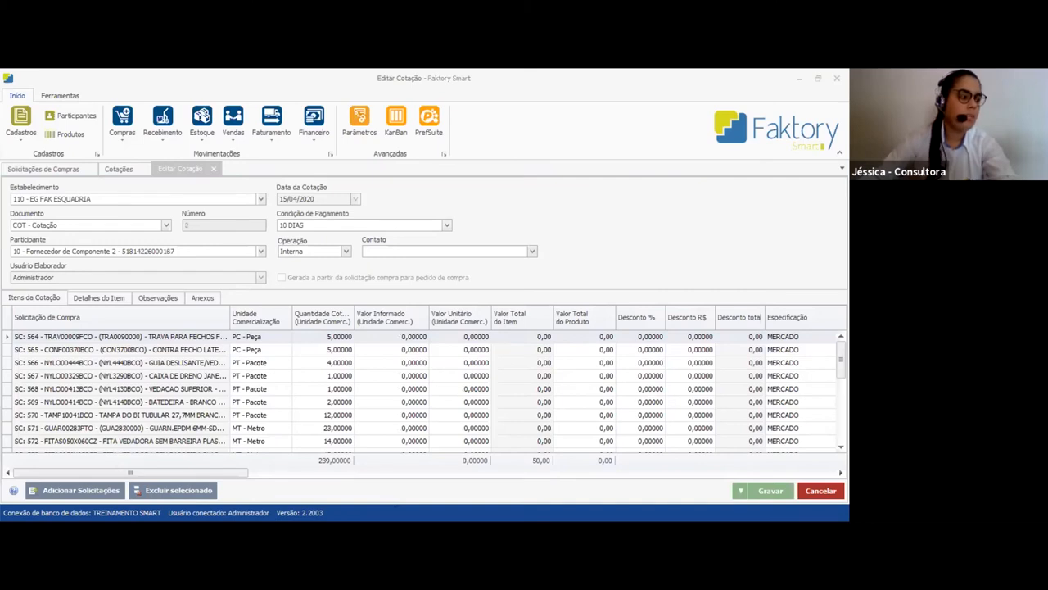
left_click(416, 339)
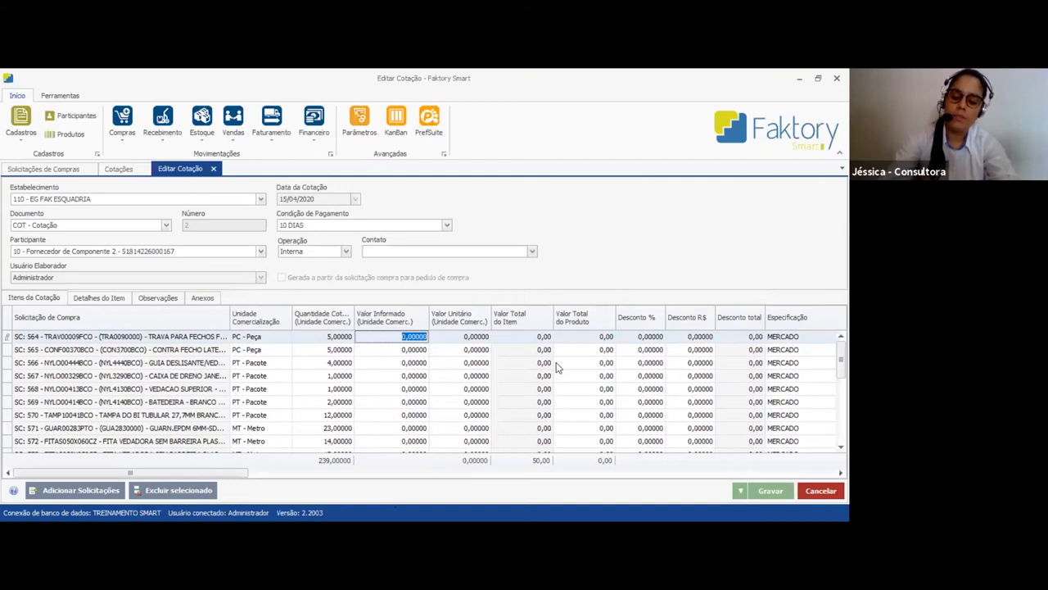
type("15")
key("Return")
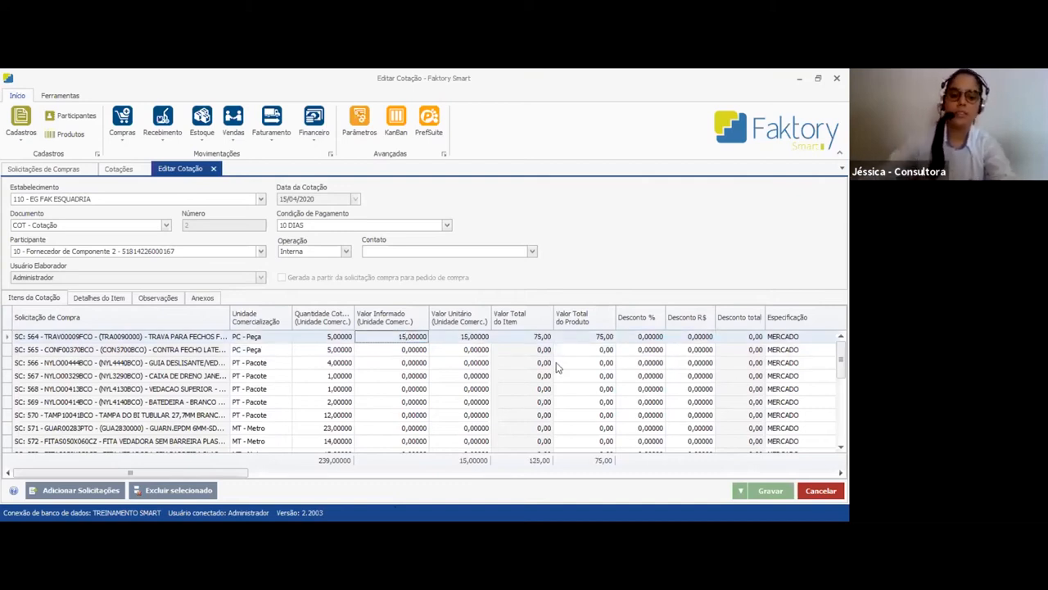
left_click(774, 491)
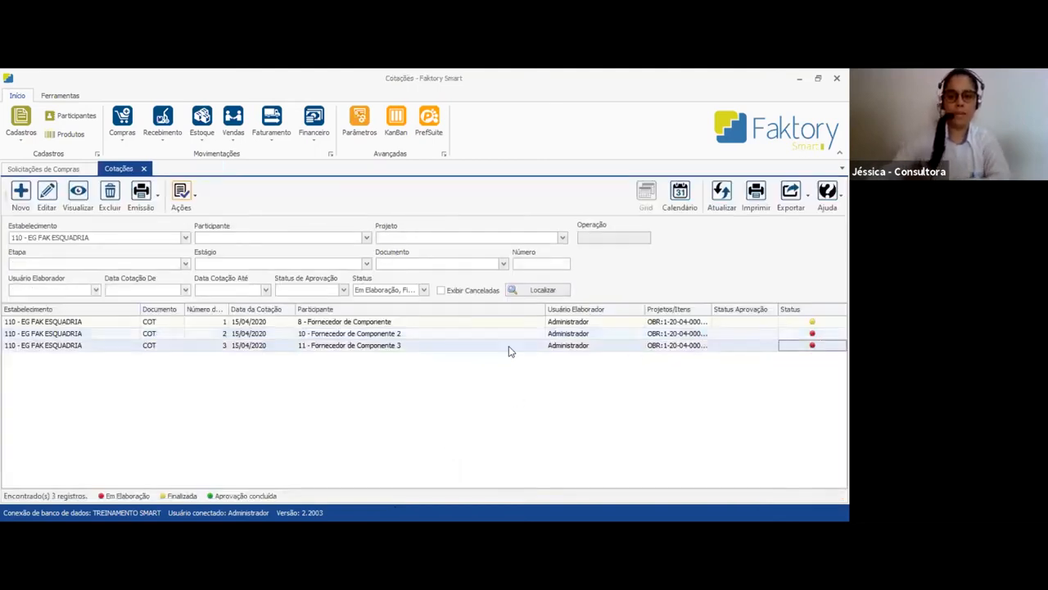
Finalize the Fornecedor de Componente 2 and Fornecedor de Componente 3 quotations
left_click(185, 200)
left_click(457, 349)
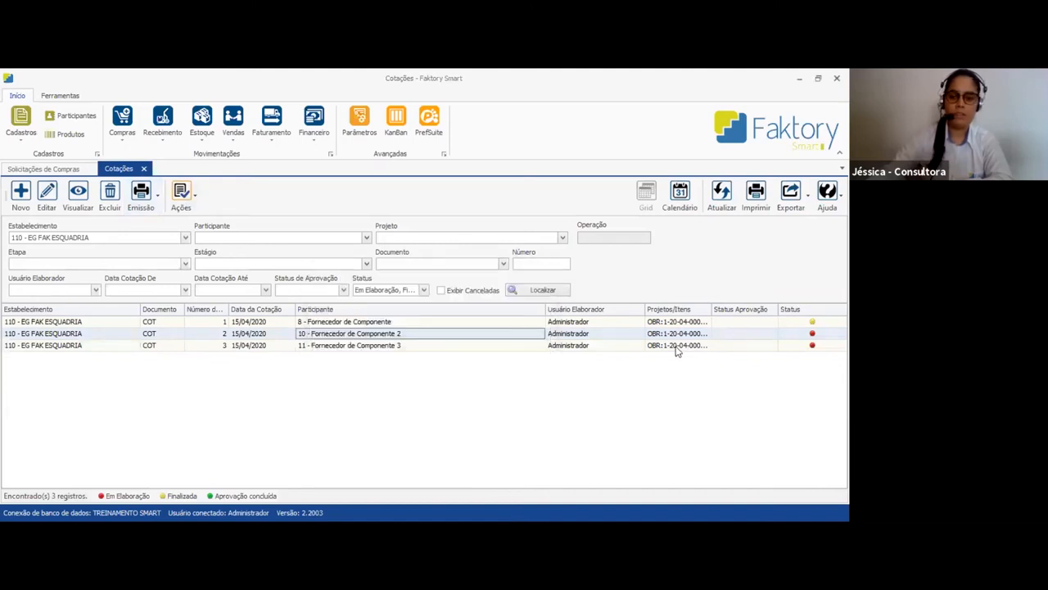
left_click(676, 347)
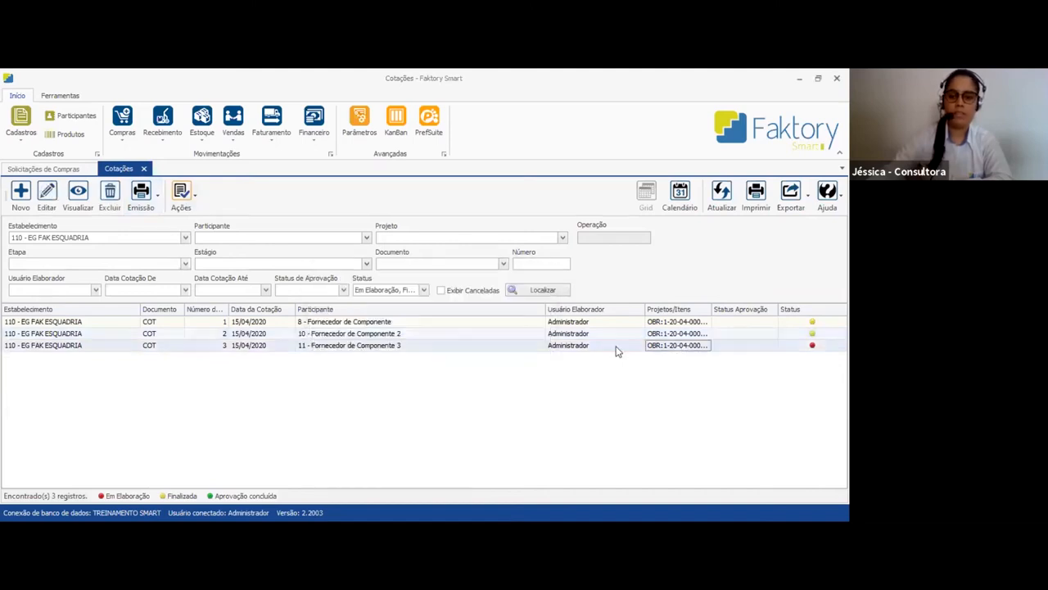
left_click(185, 200)
left_click(473, 350)
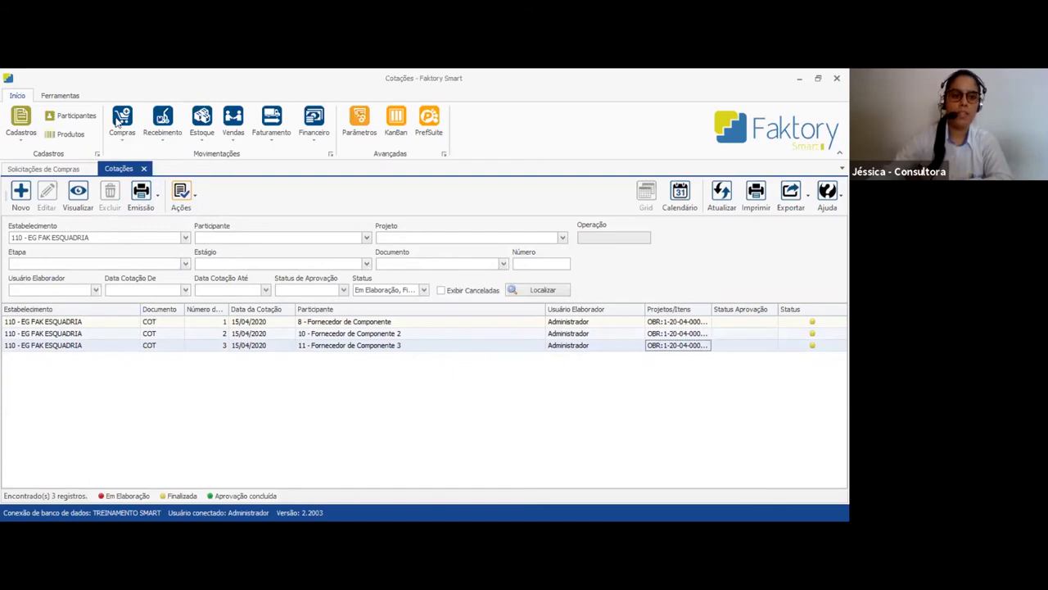
Open the purchasing module's quotation approval screen (Aprovação)
left_click(120, 120)
mouse_move(164, 186)
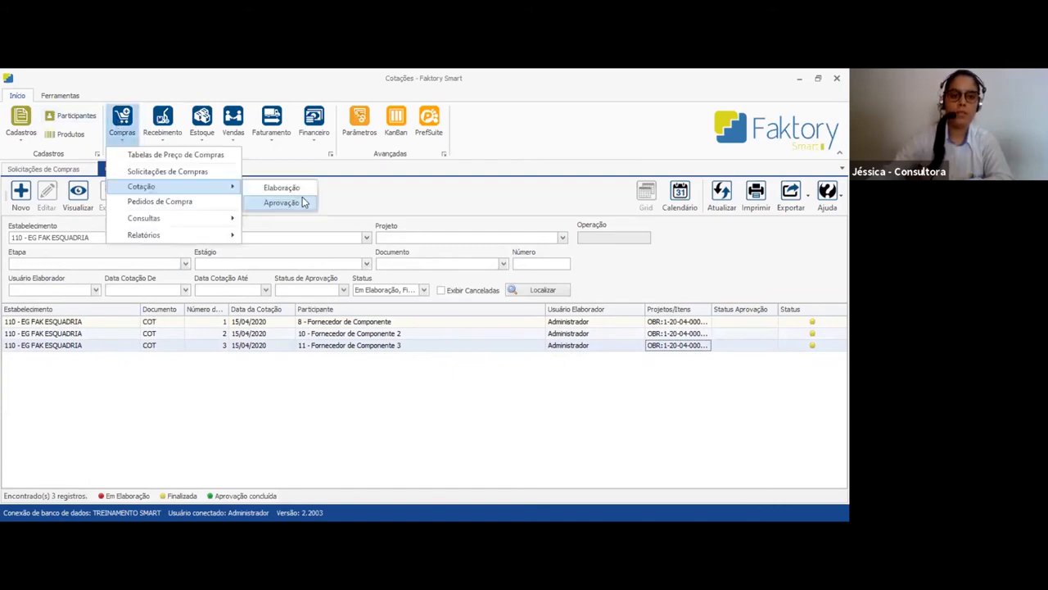
left_click(283, 203)
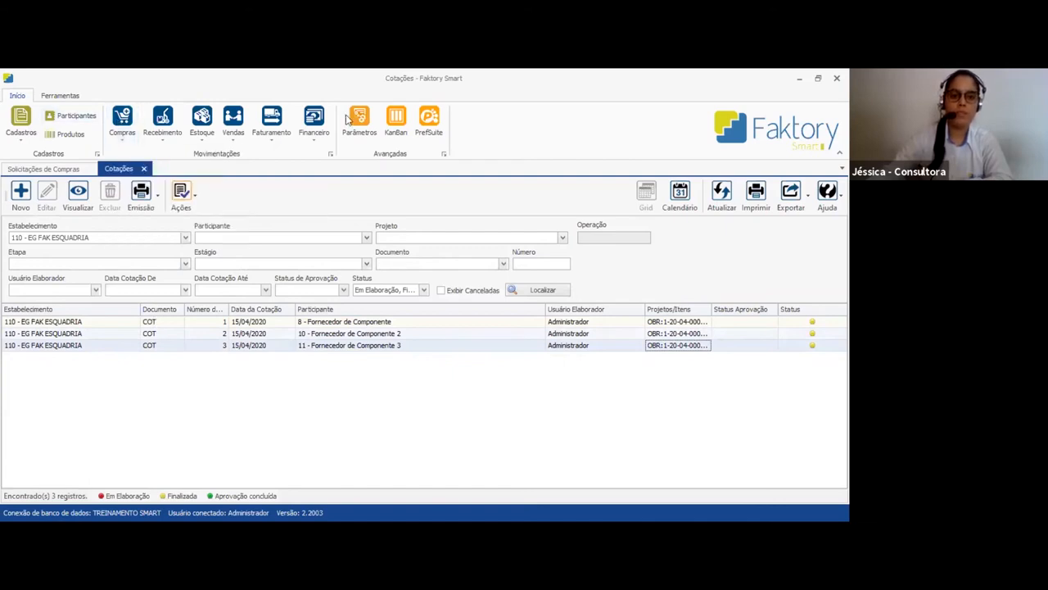
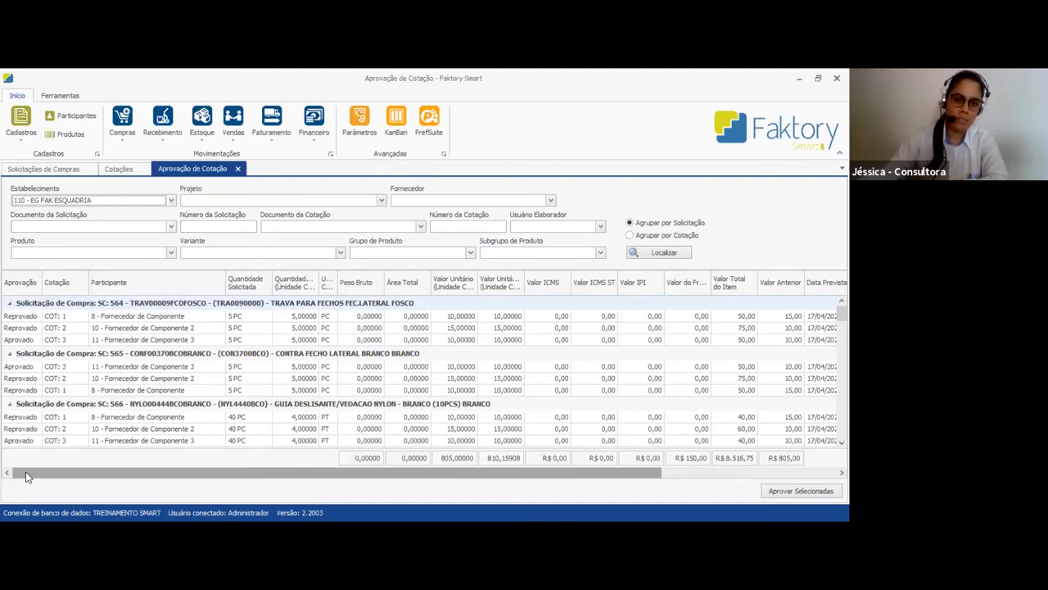
Compare the three suppliers' quotations and their approval status for purchase request SC 564
left_click(328, 305)
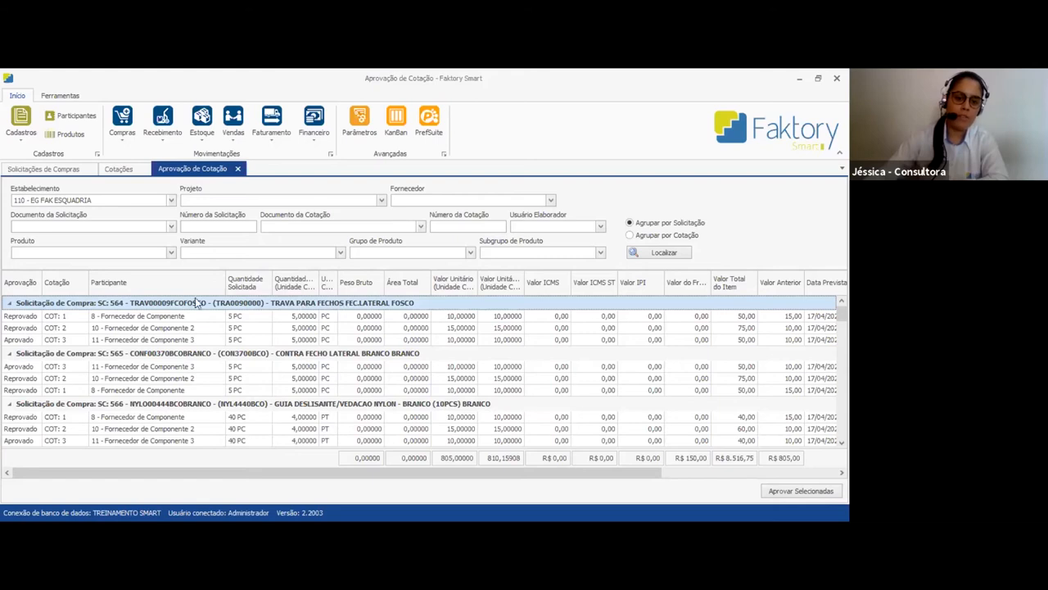
left_click(71, 338)
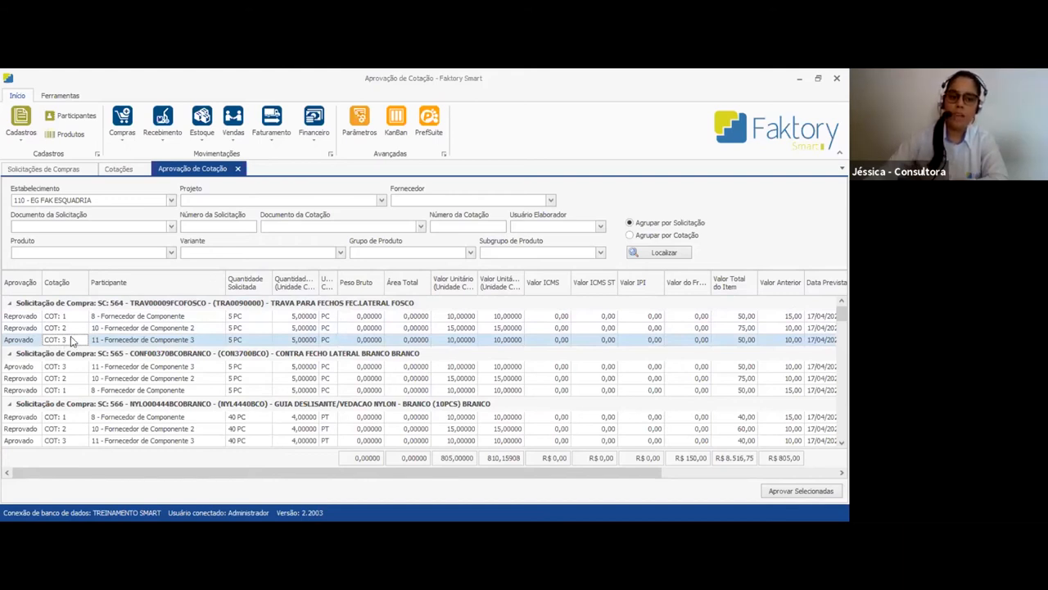
left_click(77, 327)
left_click(75, 339)
left_click(78, 327)
left_click(70, 318)
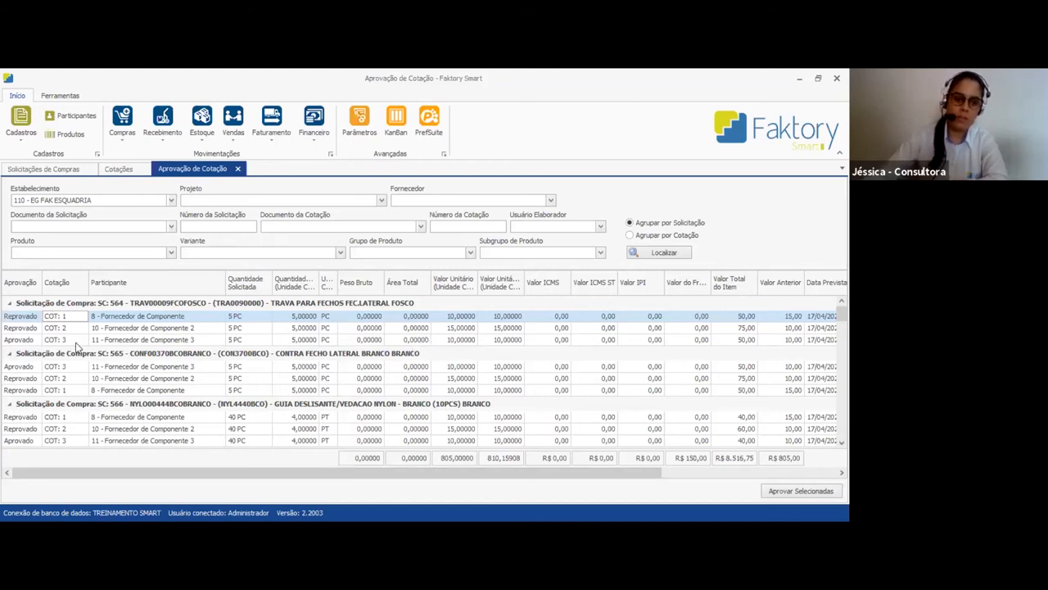
left_click(22, 343)
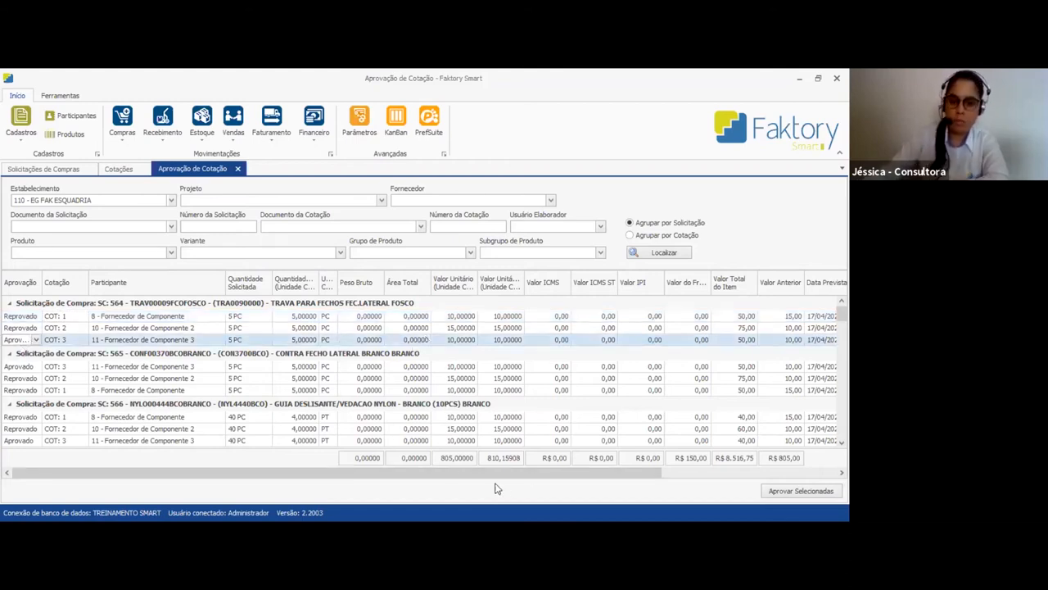
mouse_move(492, 474)
left_mouse_down()
mouse_move(506, 476)
mouse_move(475, 471)
left_mouse_up()
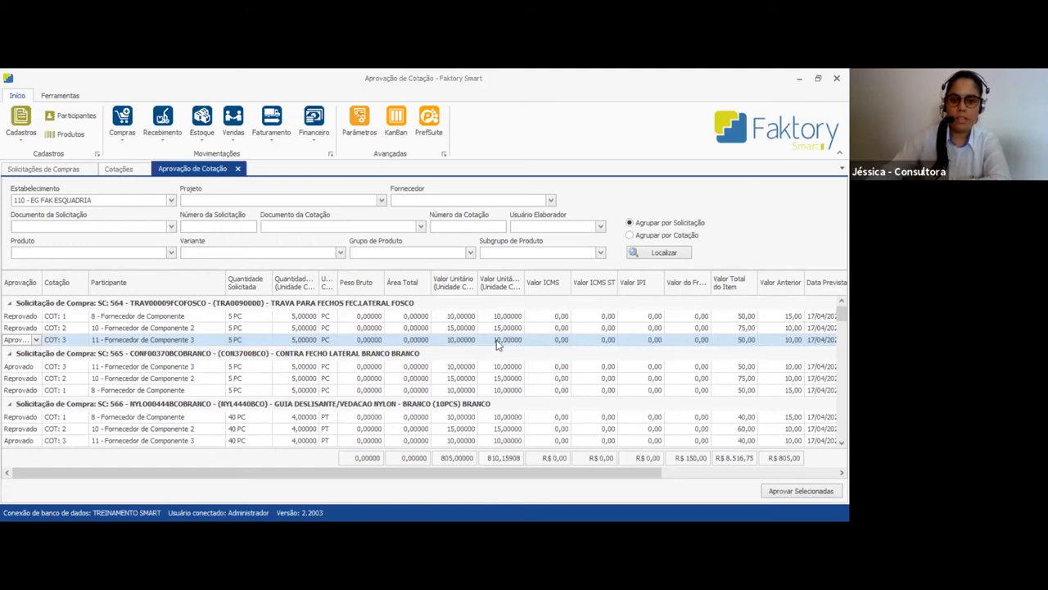
Widen the Dias para pagar and Parcelas columns and check SC 564's payment terms and Melhor Opção marker
left_click_drag(525, 483, 720, 480)
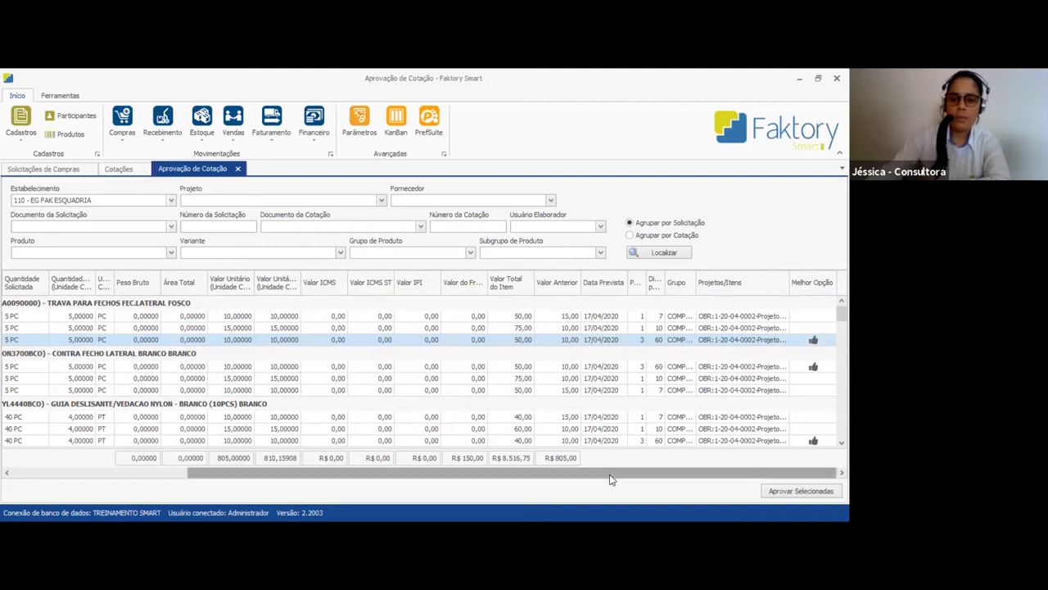
left_click_drag(664, 287, 709, 288)
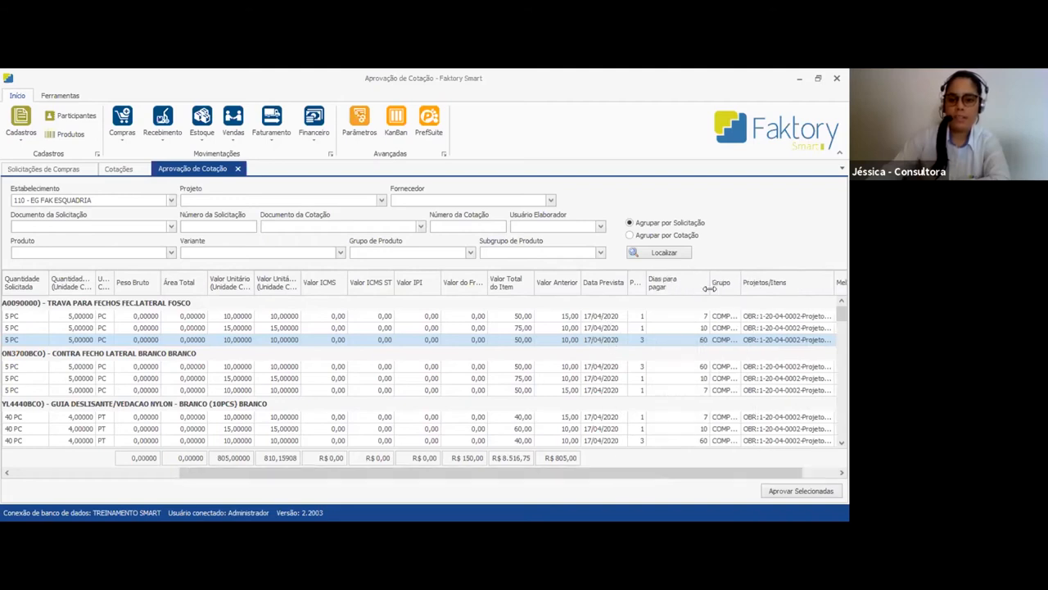
left_click(696, 339)
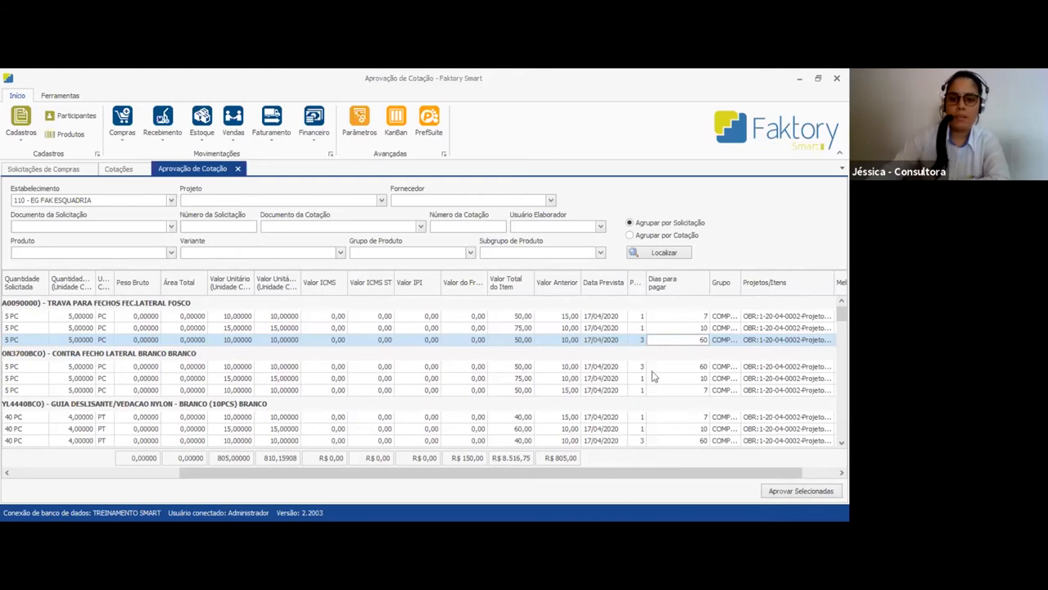
left_click_drag(644, 288, 673, 288)
left_click(660, 339)
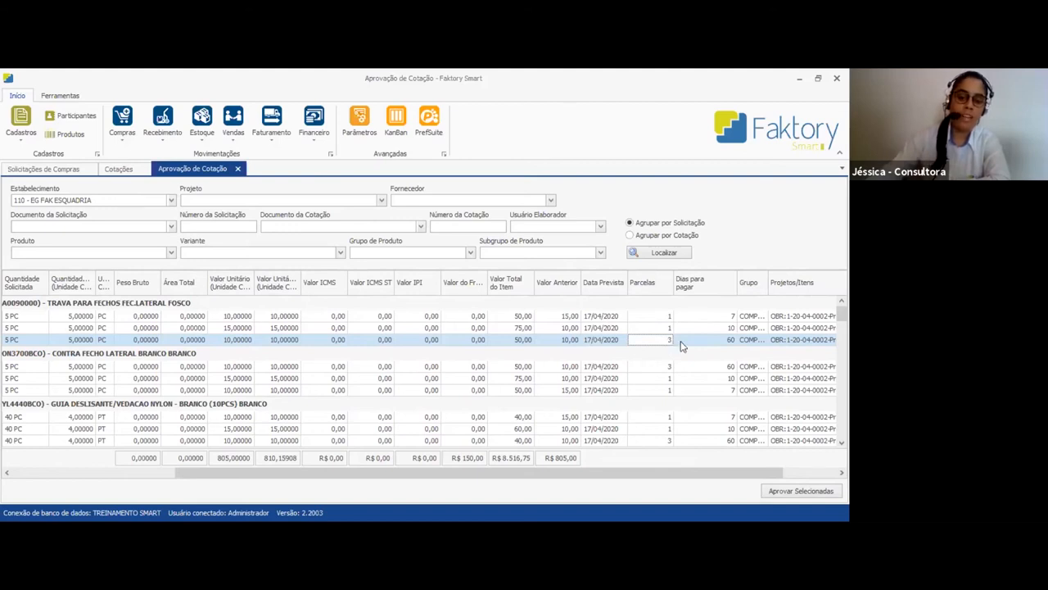
left_click(715, 342)
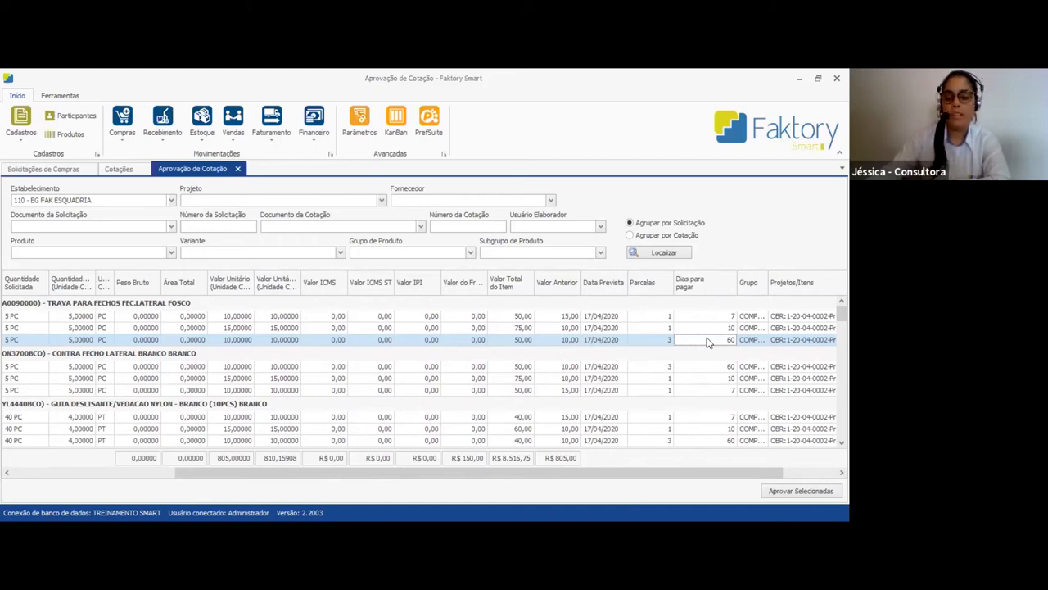
left_click_drag(672, 477, 761, 478)
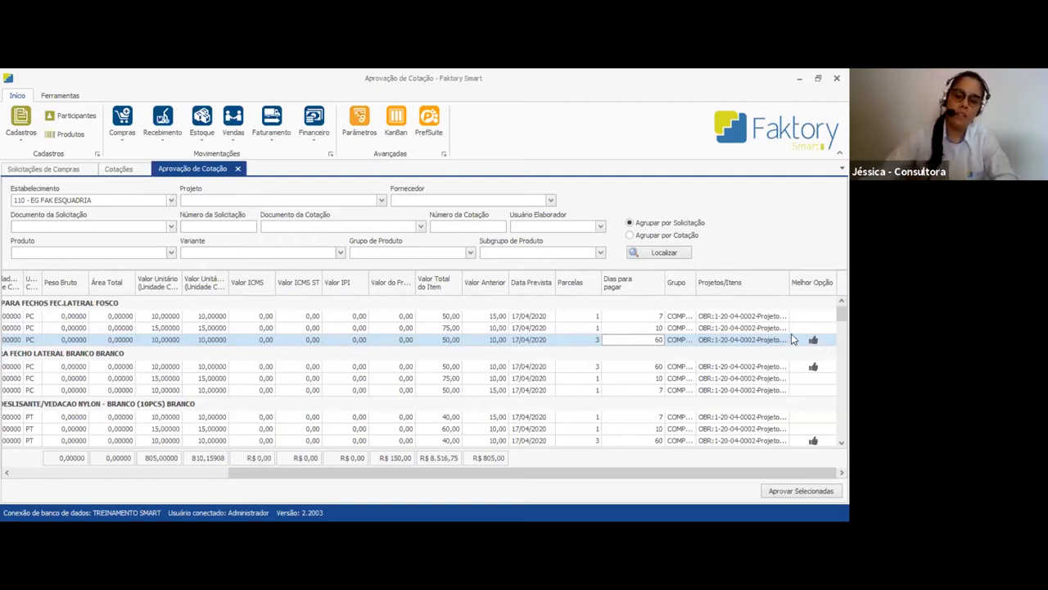
Group the approval list by quotation and review the items of COT 1 from Fornecedor de Componente
left_click(660, 236)
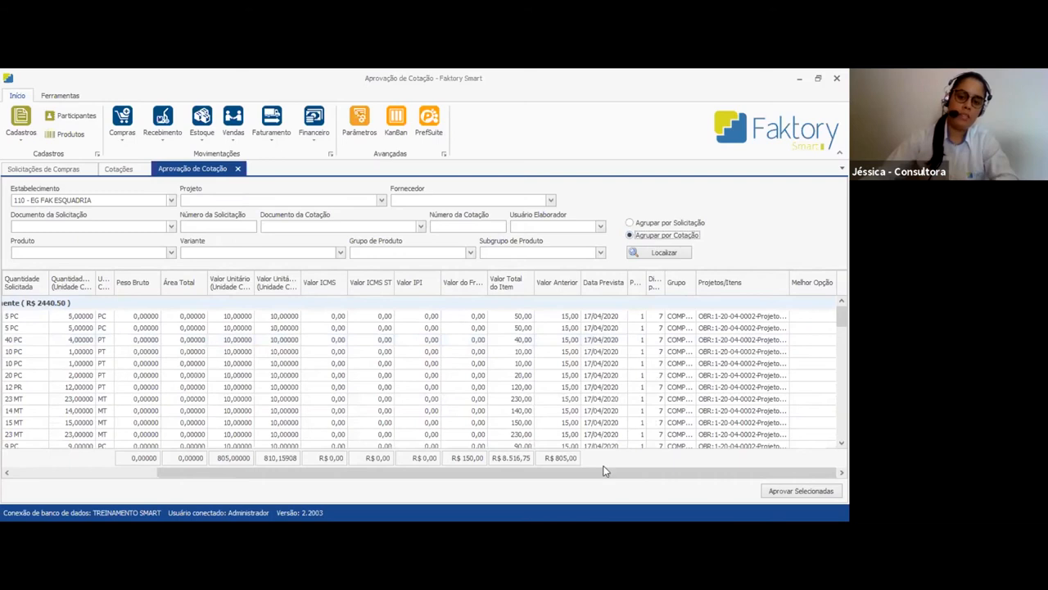
left_click_drag(585, 480, 198, 489)
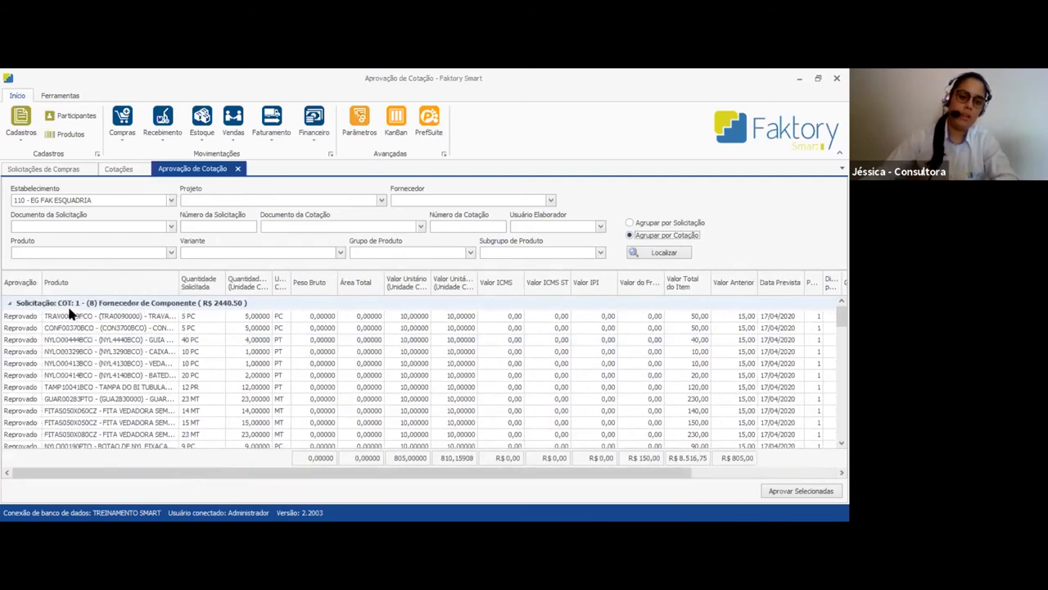
left_click(89, 302)
scroll(149, 410, "down", 3)
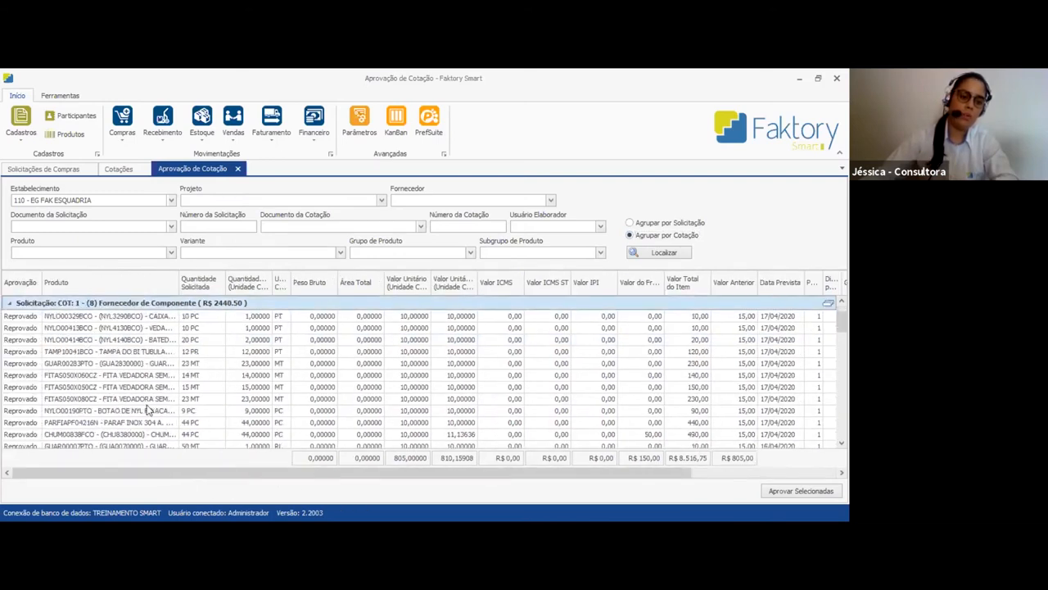
scroll(149, 410, "down", 2)
scroll(149, 409, "down", 3)
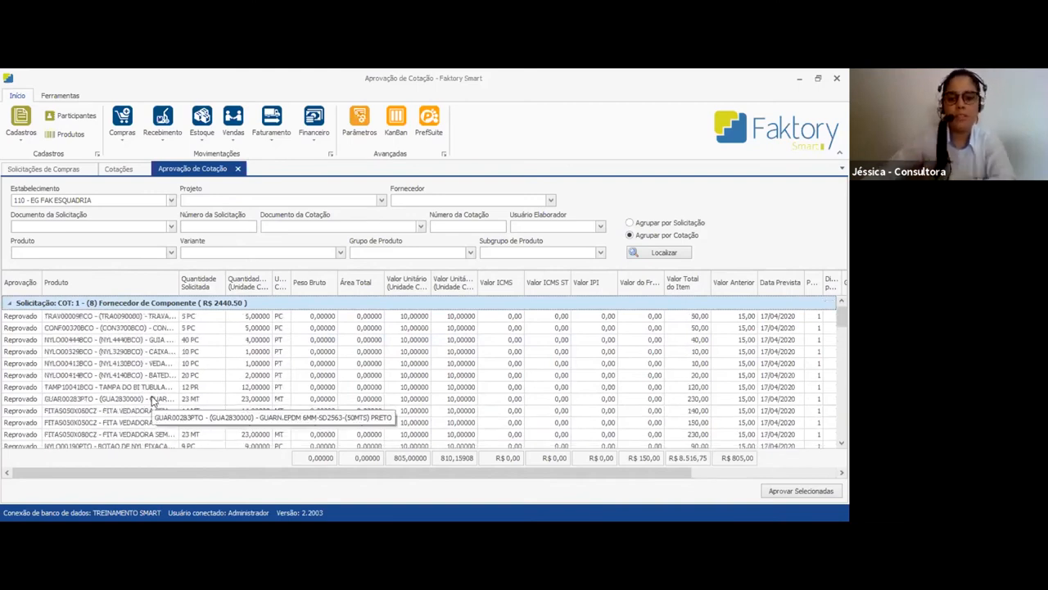
Review the items and approval status of the COT 2 and COT 3 quotations
scroll(164, 394, "down", 5)
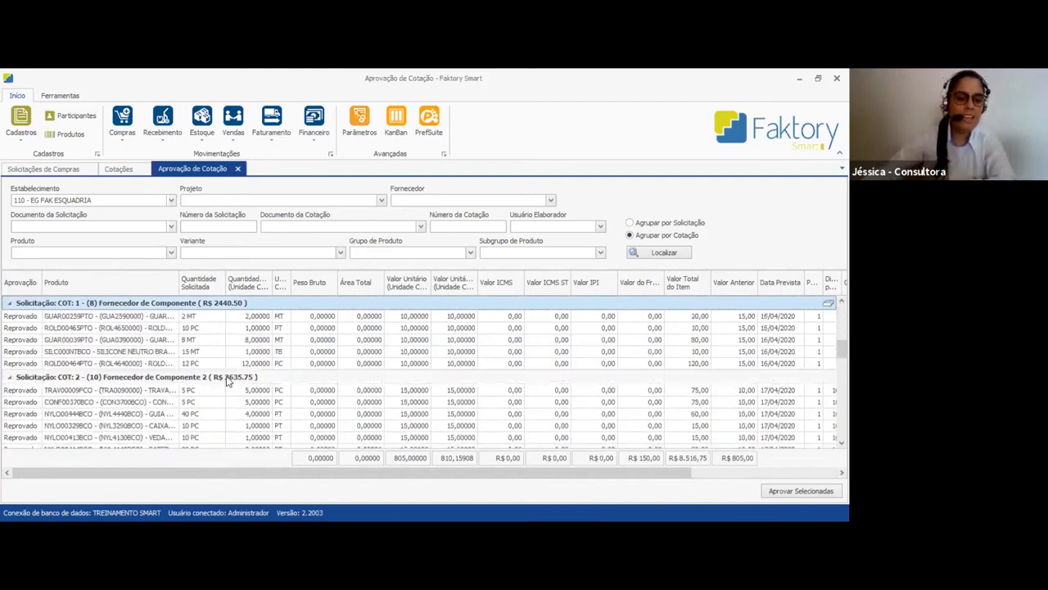
scroll(172, 389, "down", 1)
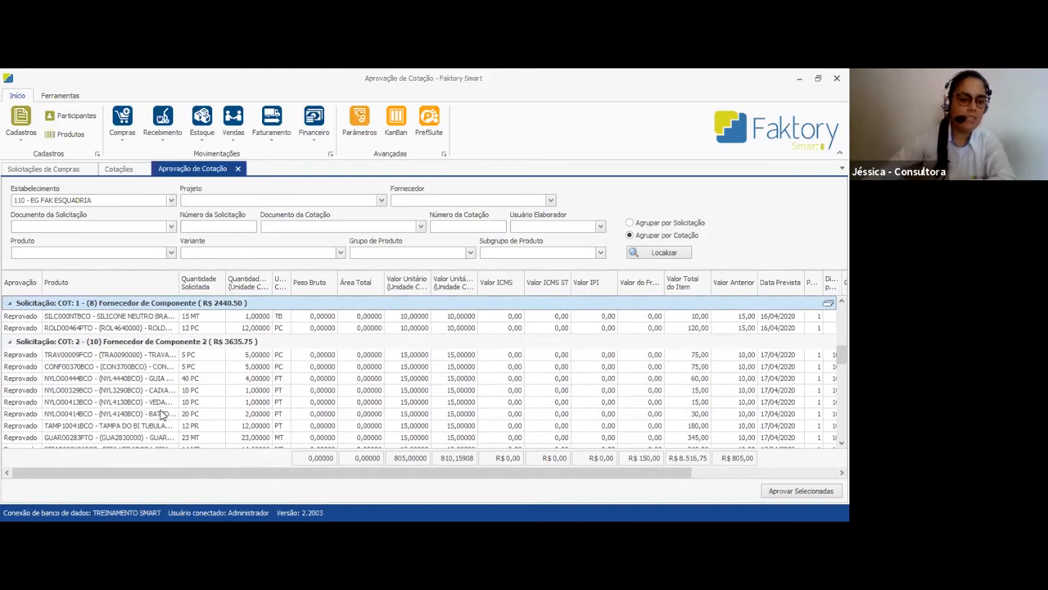
scroll(160, 410, "down", 4)
scroll(162, 417, "down", 1)
scroll(163, 417, "up", 1)
scroll(164, 416, "down", 5)
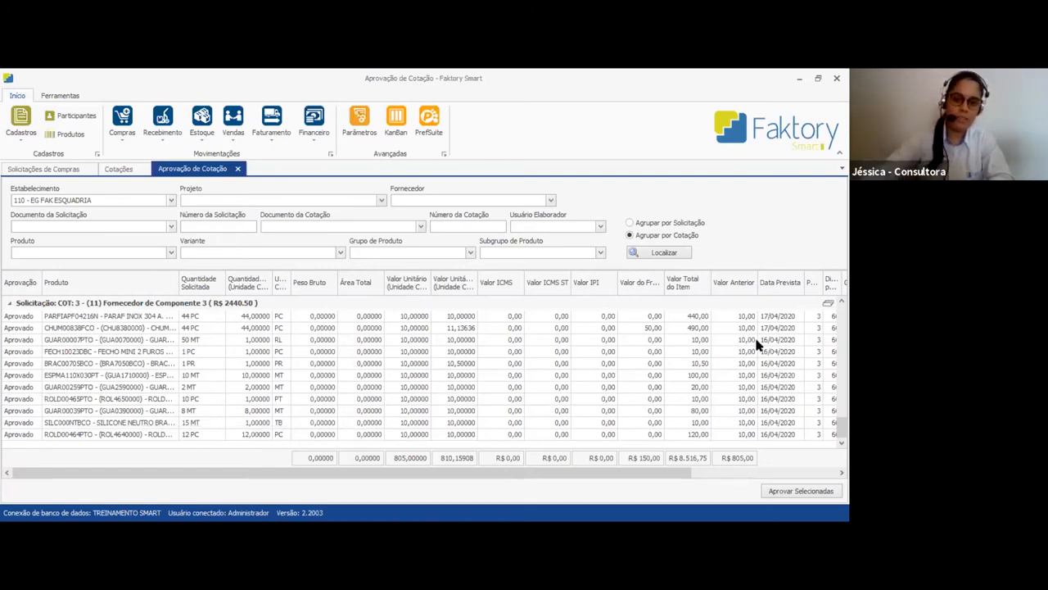
scroll(425, 377, "up", 5)
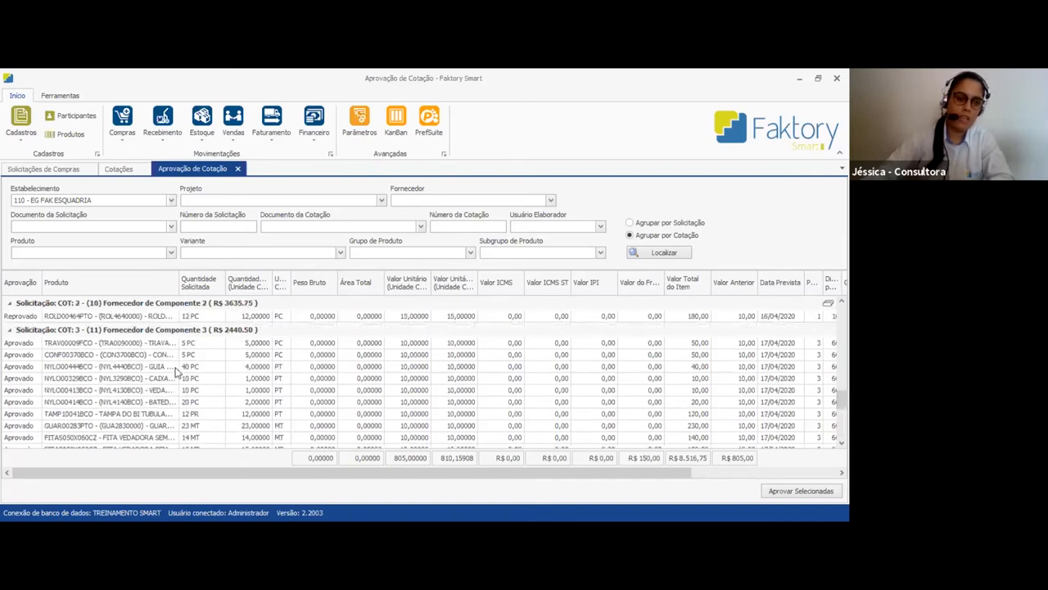
Select Aprovado for the first item of the Fornecedor de Componente 3 quotation and widen the Aprovação column
left_click(35, 344)
left_click(36, 344)
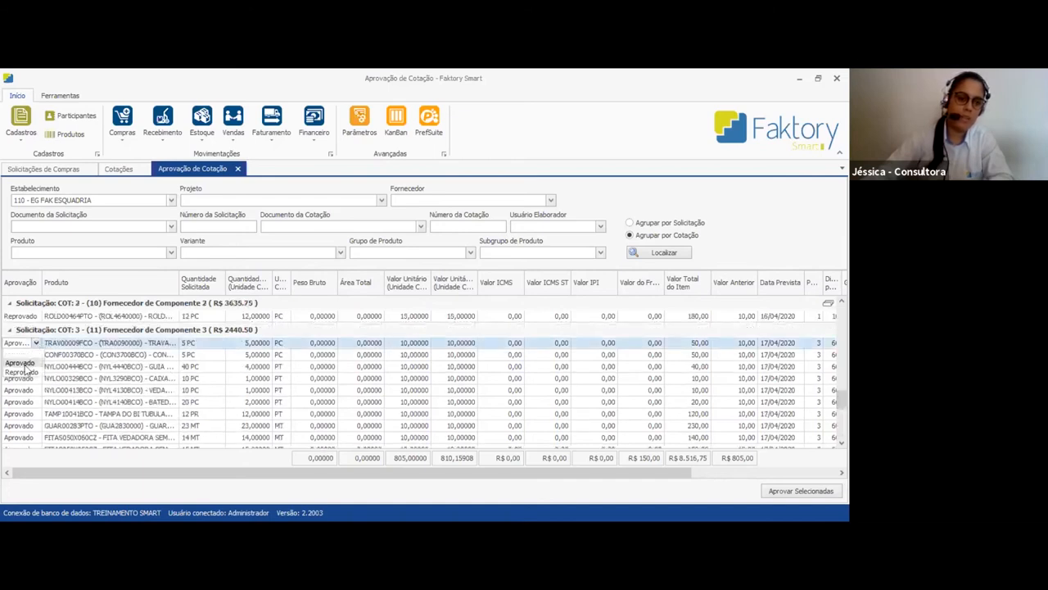
left_click(23, 363)
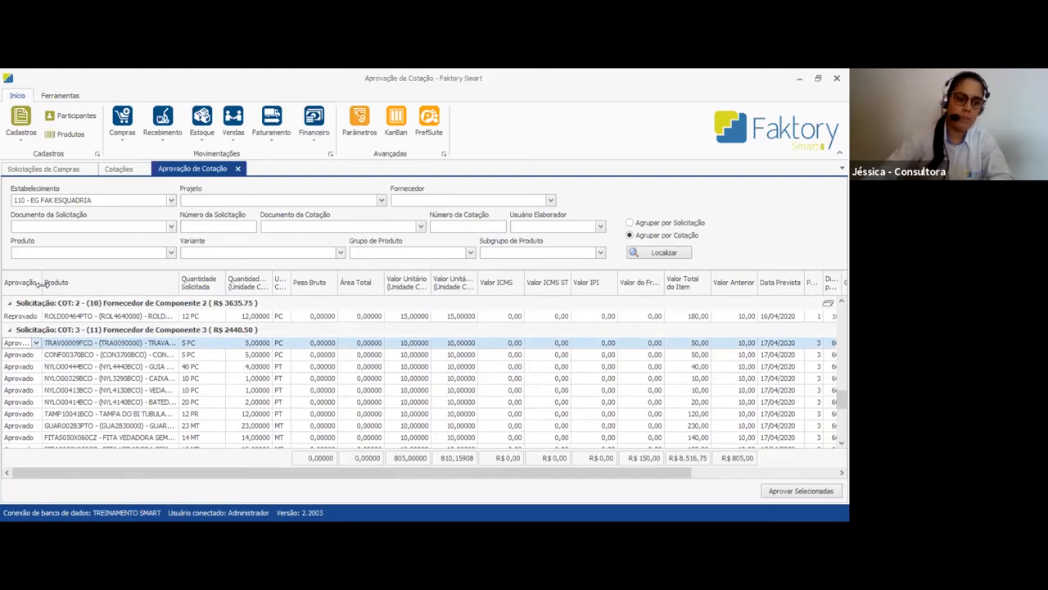
left_click_drag(41, 282, 71, 282)
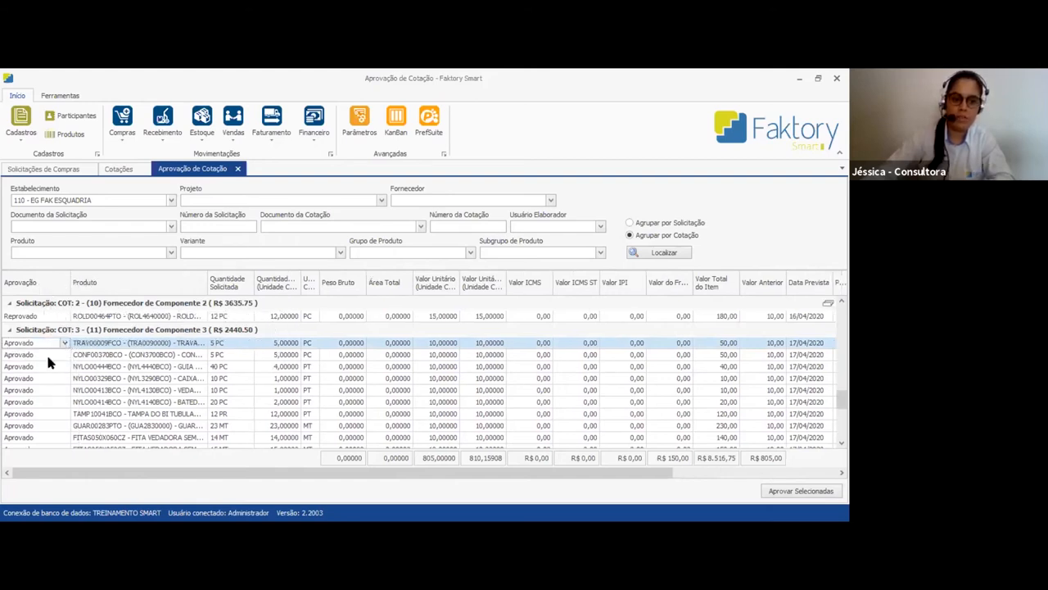
Filter the approval list to document COT - Cotação, number 1, and review the items of that quotation
scroll(250, 391, "up", 6)
scroll(249, 388, "up", 3)
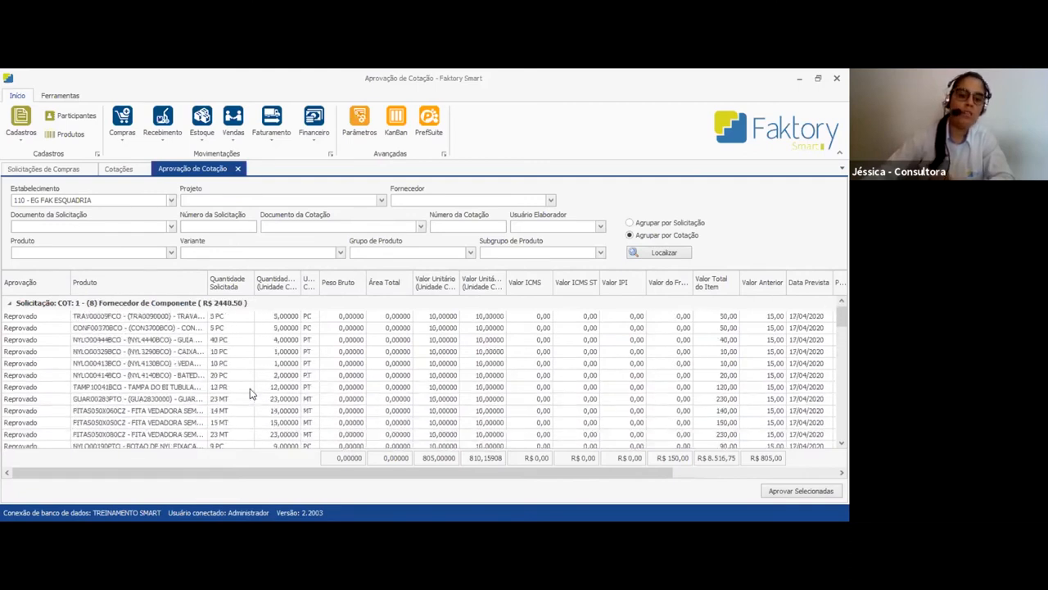
left_click(443, 227)
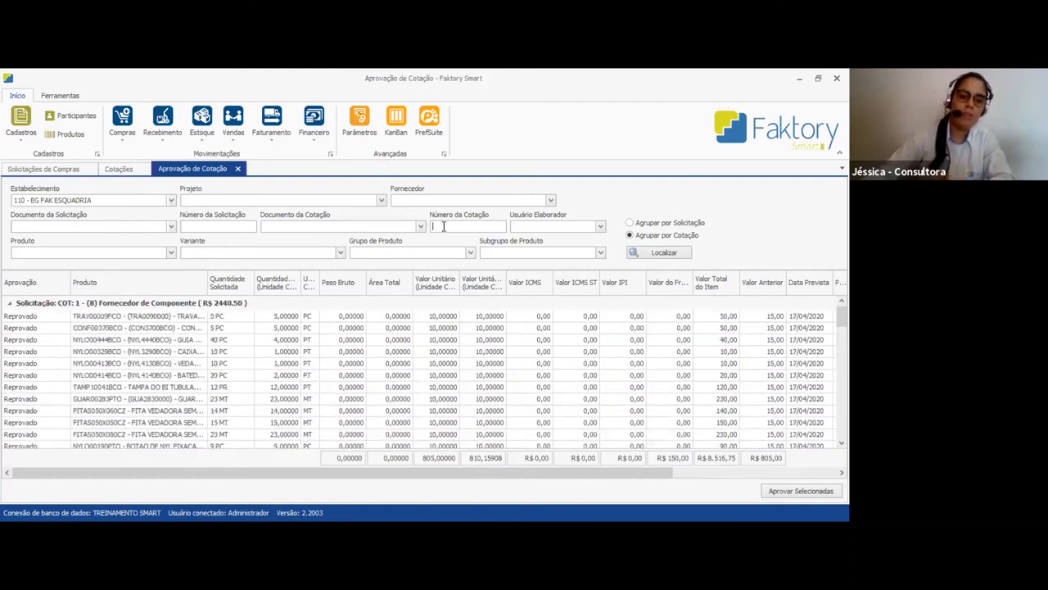
type("1")
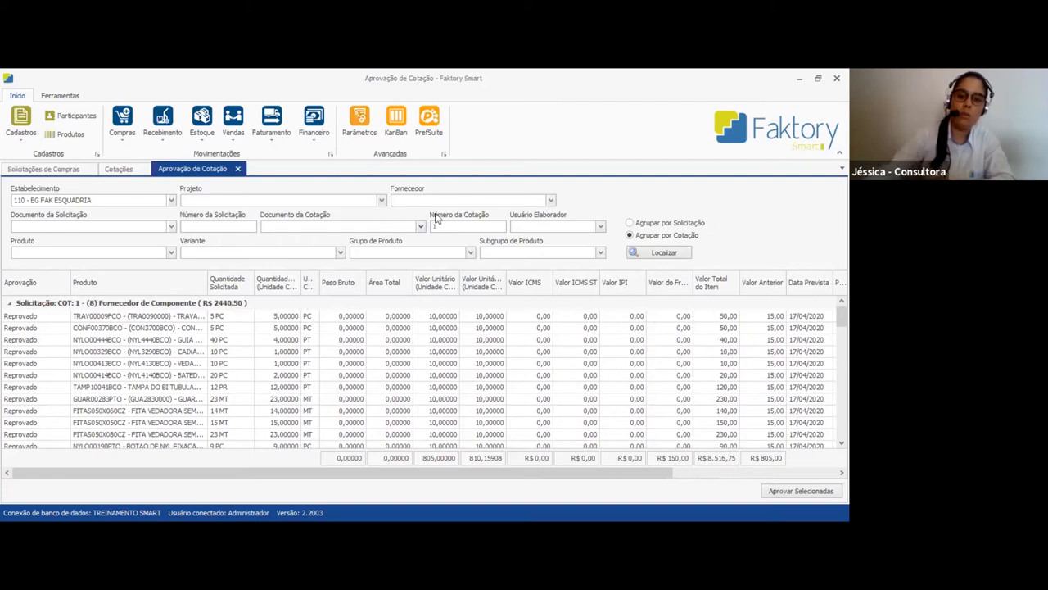
left_click(406, 230)
left_click(320, 286)
left_click(648, 253)
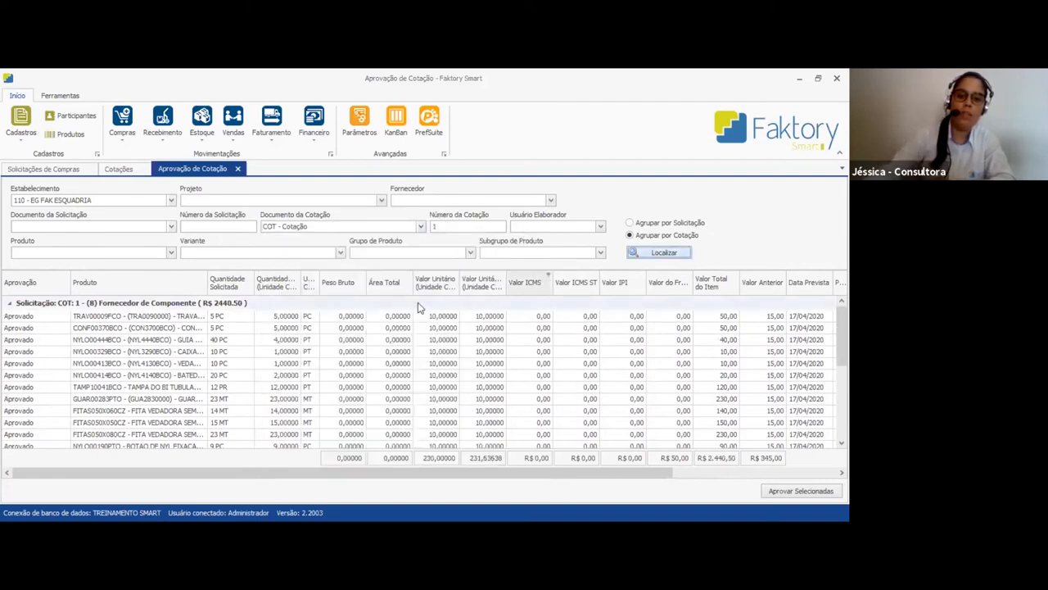
scroll(211, 375, "down", 6)
scroll(211, 375, "up", 5)
left_click(211, 375)
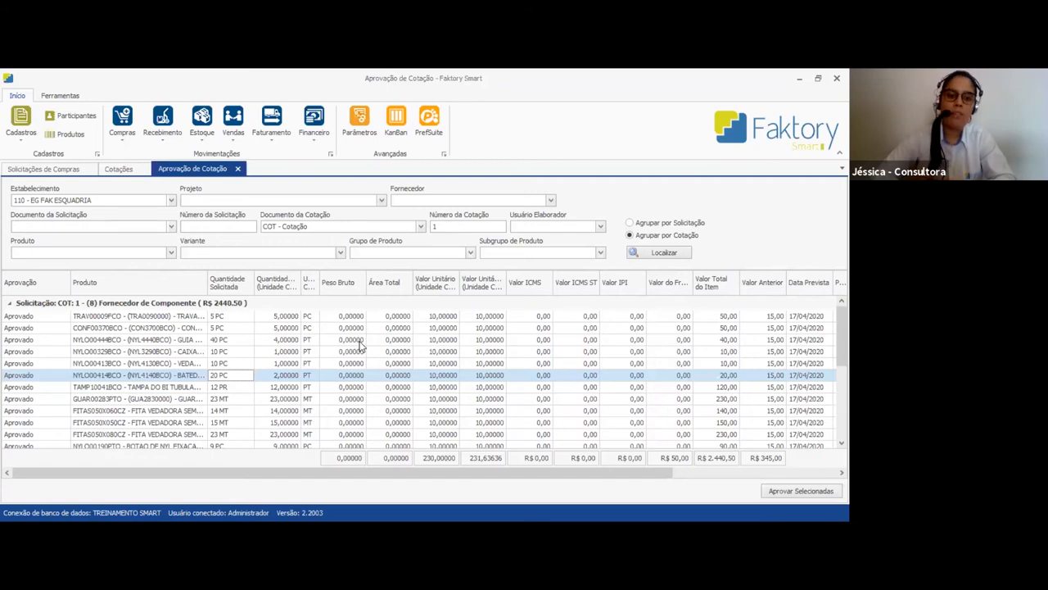
Clear the quotation document and number filters and reload the list grouped by purchase request
left_click(447, 226)
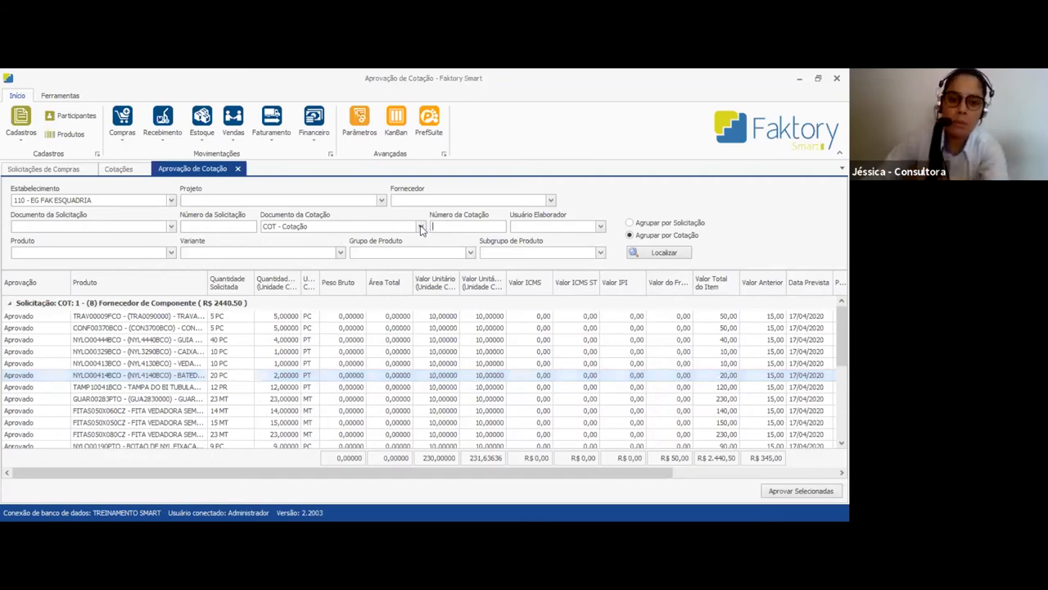
left_click(421, 226)
left_click(540, 473)
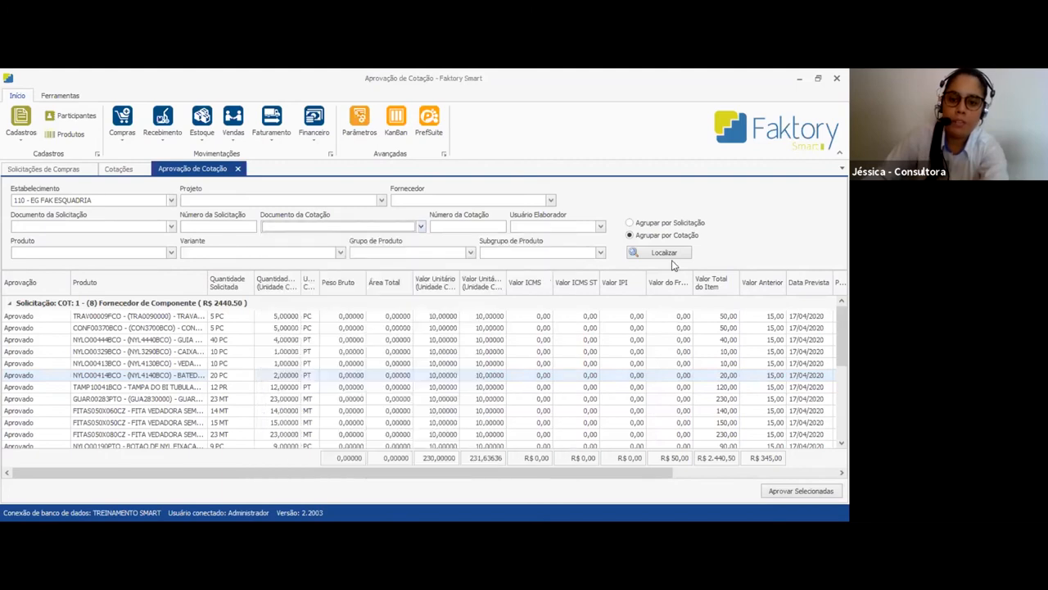
left_click(662, 226)
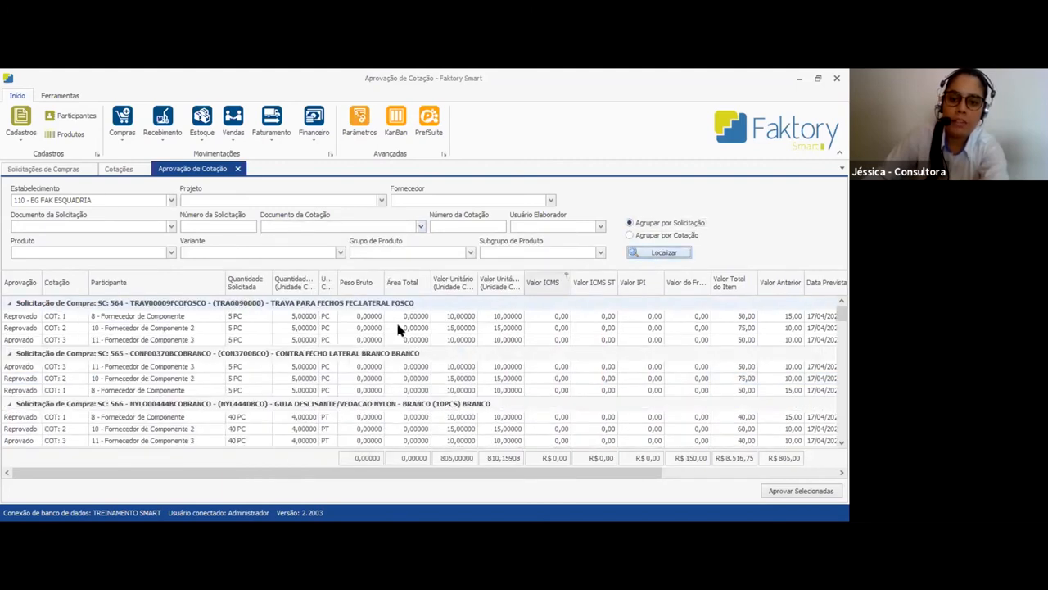
Approve the selected quotations for the listed purchase requests and create or update the purchase price table from the approved items
scroll(360, 381, "down", 3)
scroll(426, 362, "down", 3)
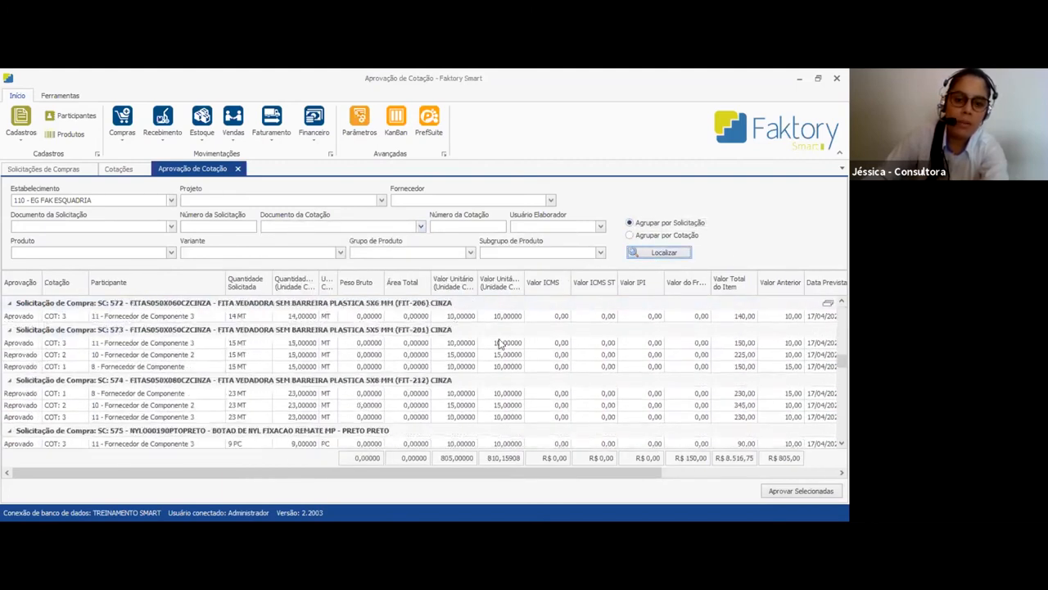
scroll(639, 361, "down", 6)
scroll(602, 383, "down", 5)
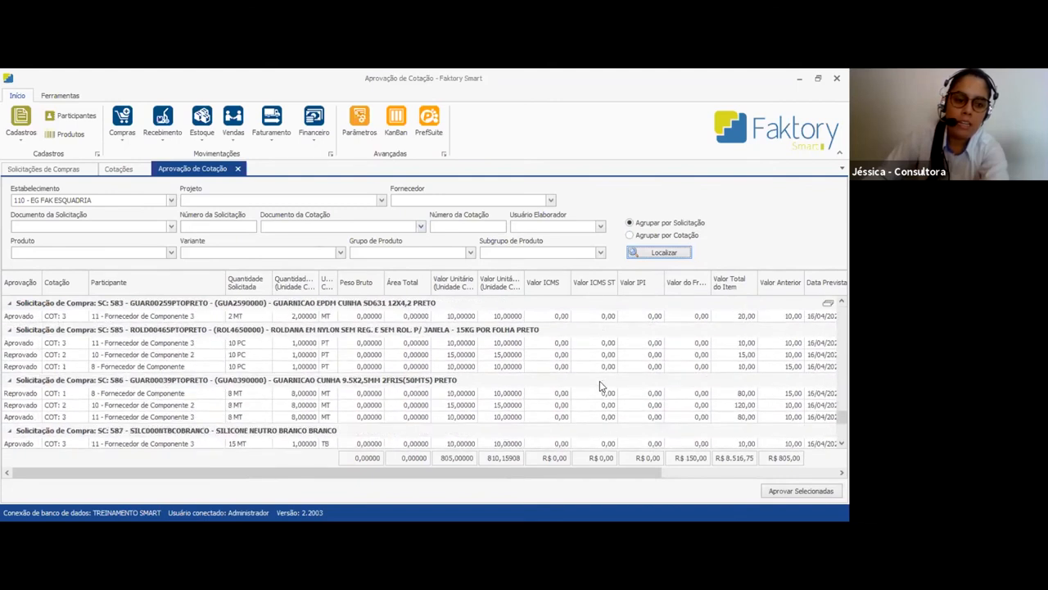
scroll(605, 376, "up", 10)
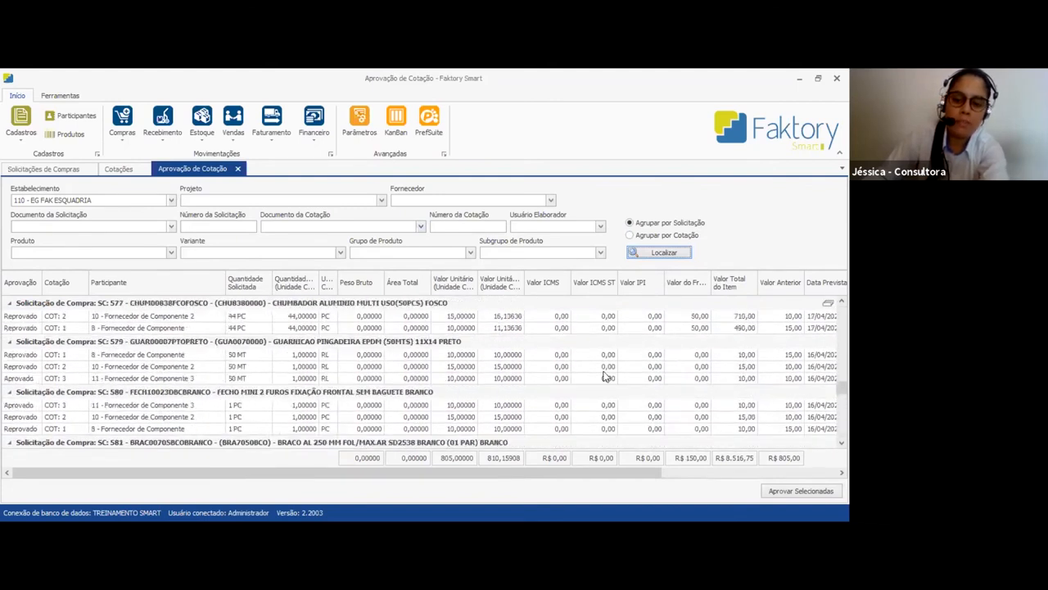
left_click_drag(842, 361, 842, 304)
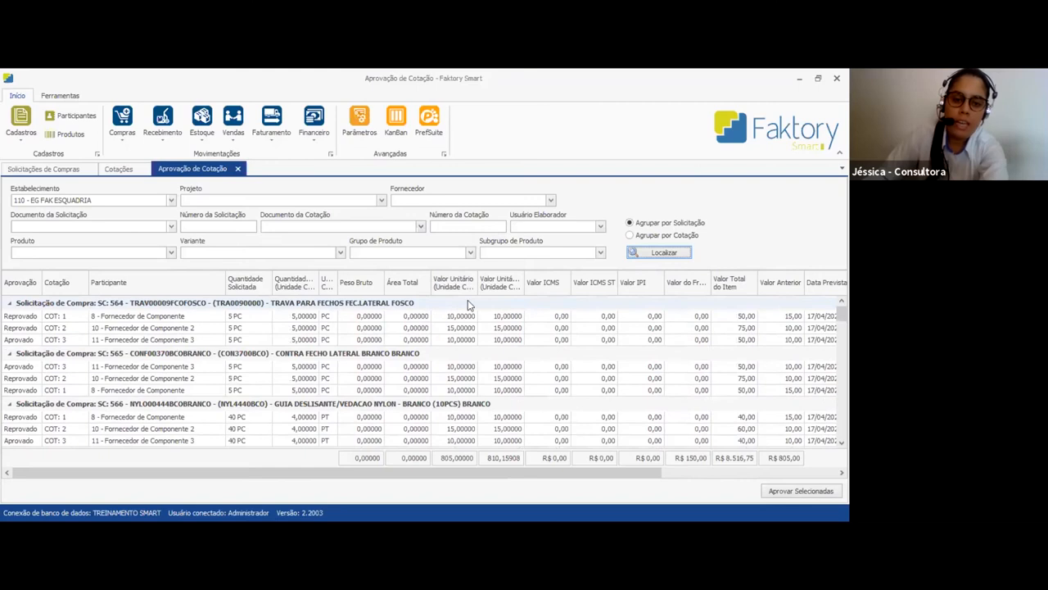
left_click(796, 494)
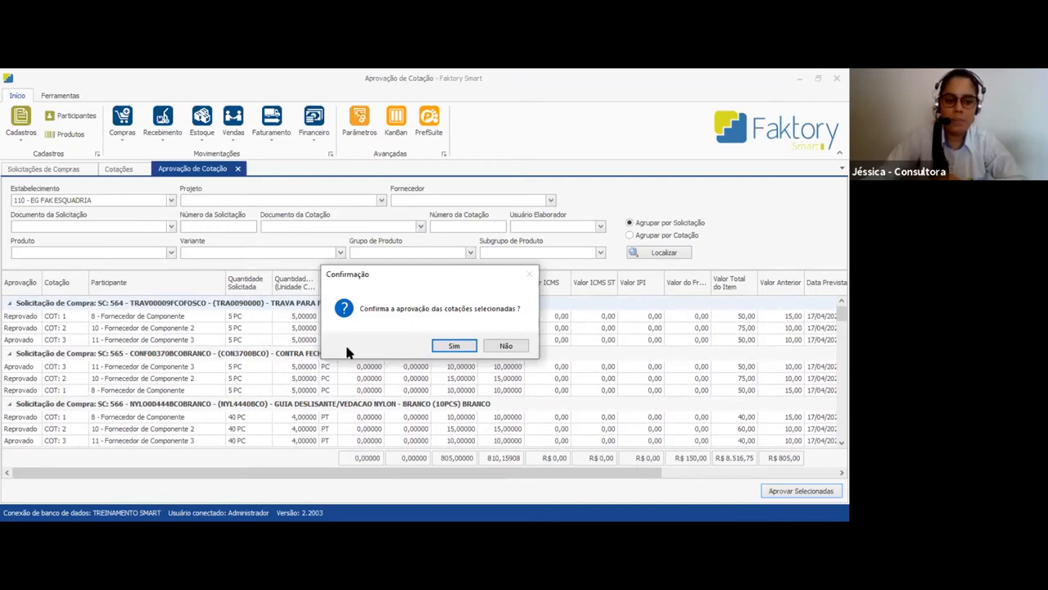
left_click(454, 347)
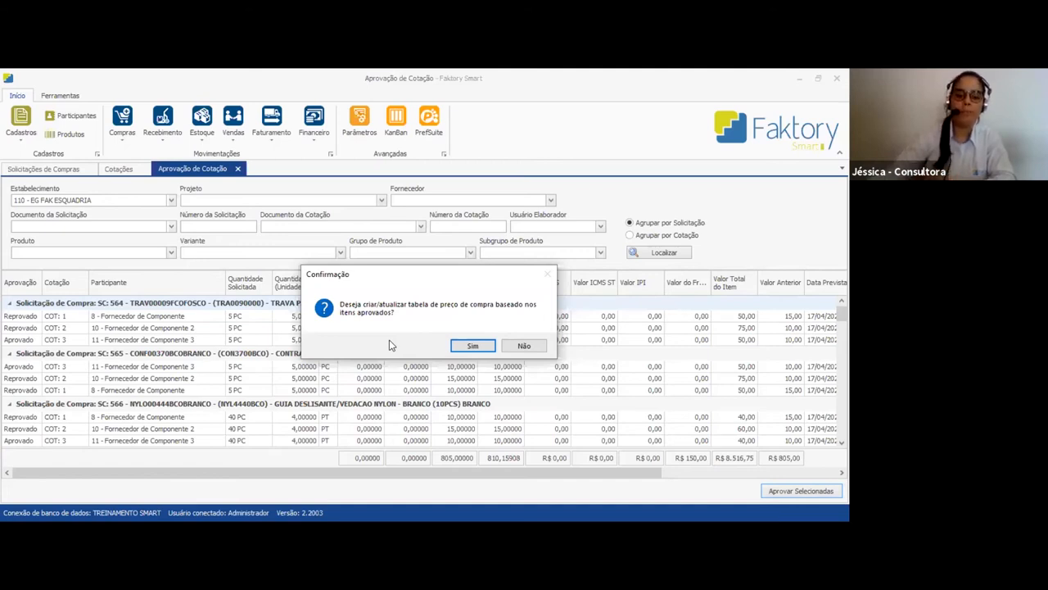
left_click(473, 346)
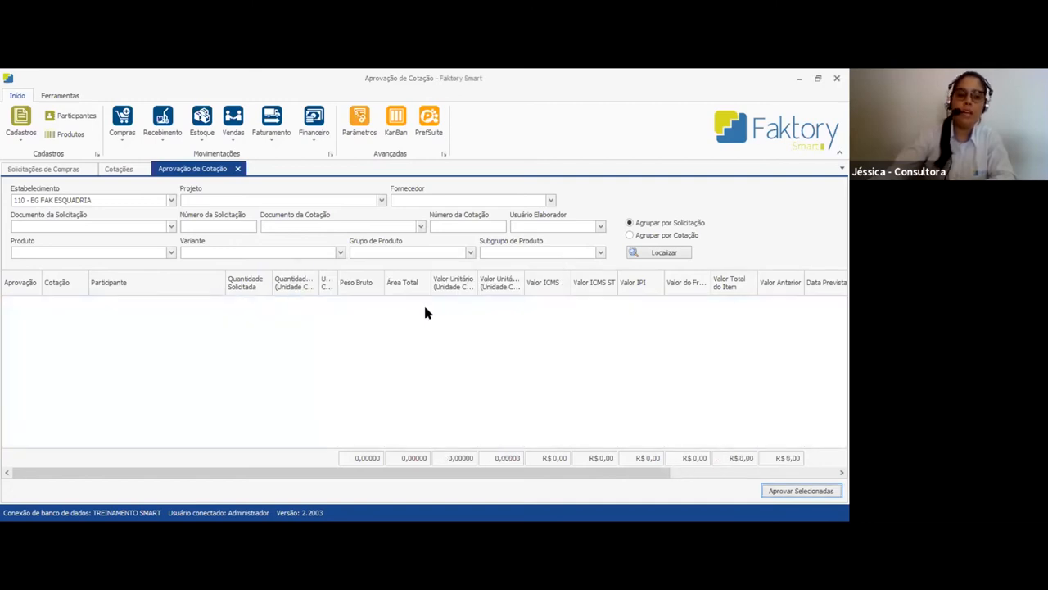
Refresh the quotations list and resize its columns to check the approval status of COT 1, COT 2 and COT 3
left_click(238, 170)
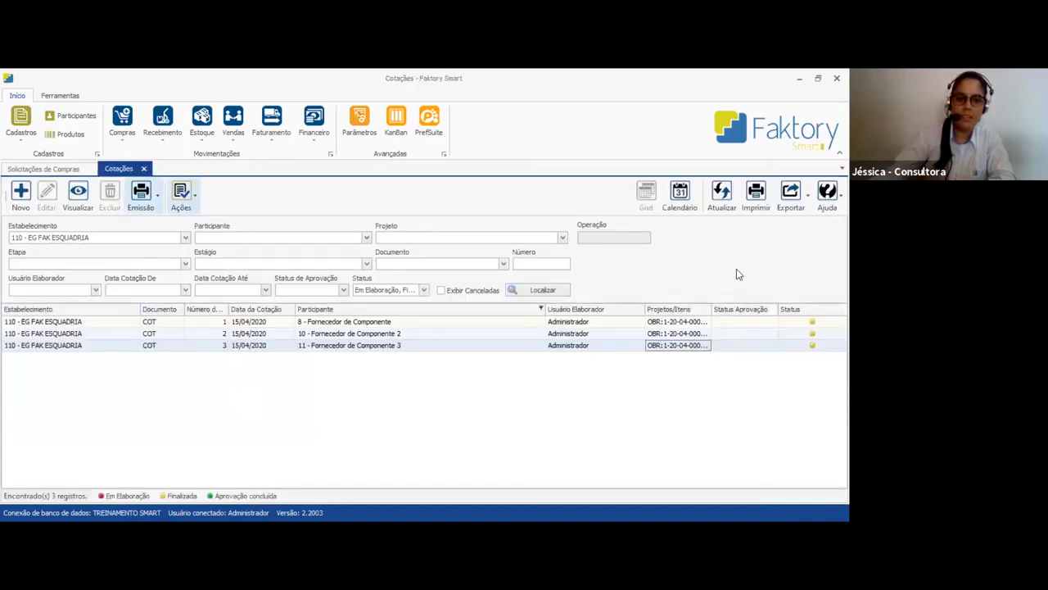
left_click(718, 193)
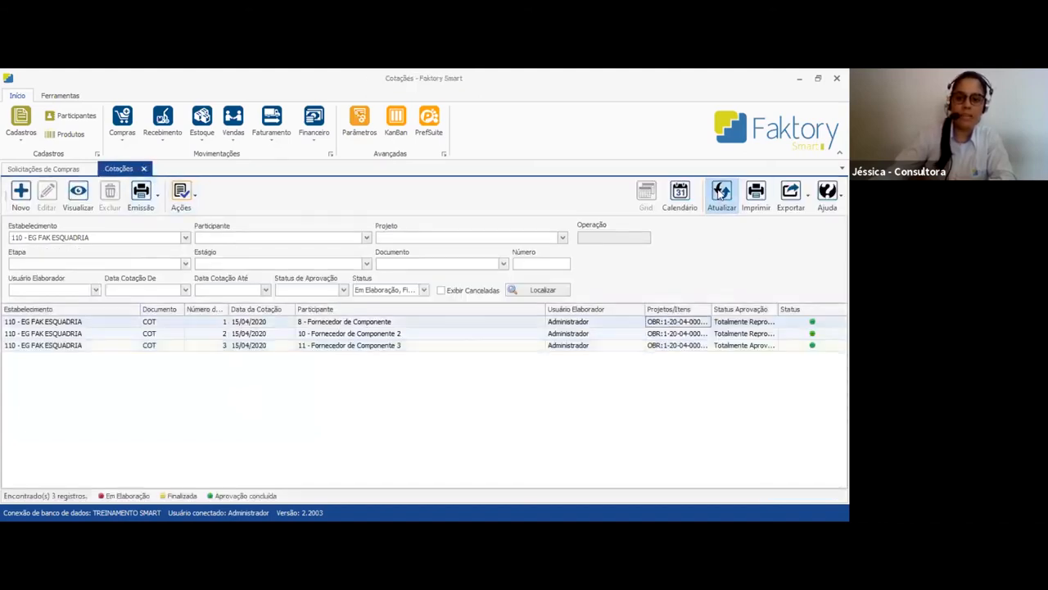
left_click_drag(776, 308, 798, 311)
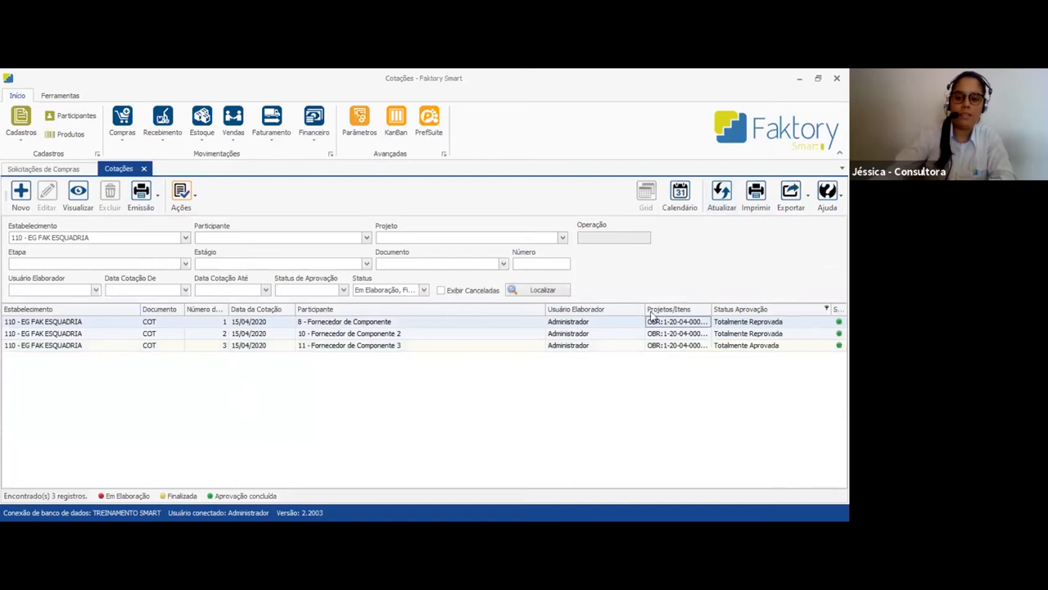
left_click_drag(546, 310, 415, 309)
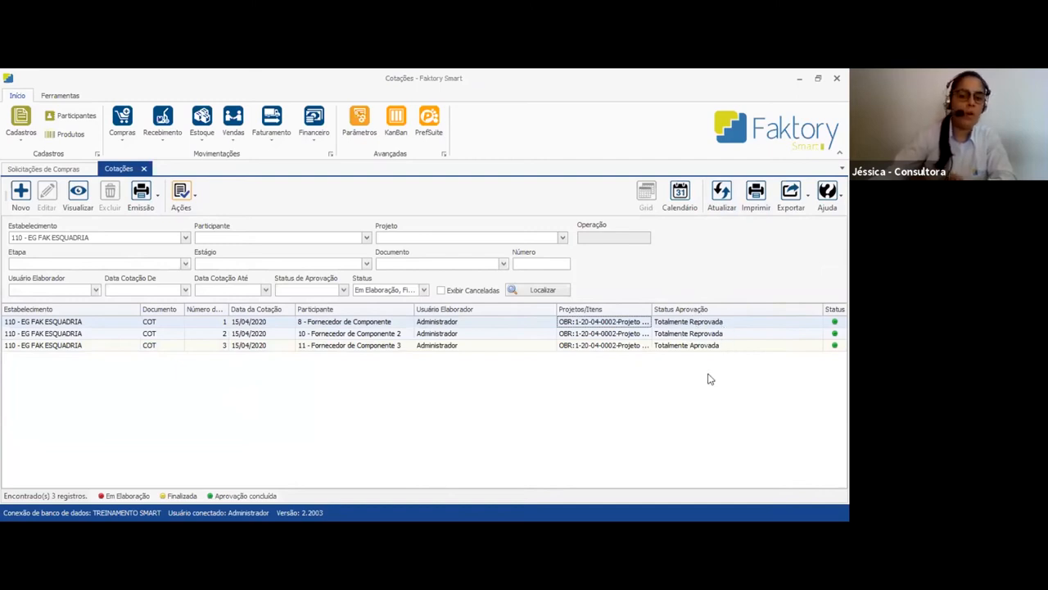
left_click(270, 324)
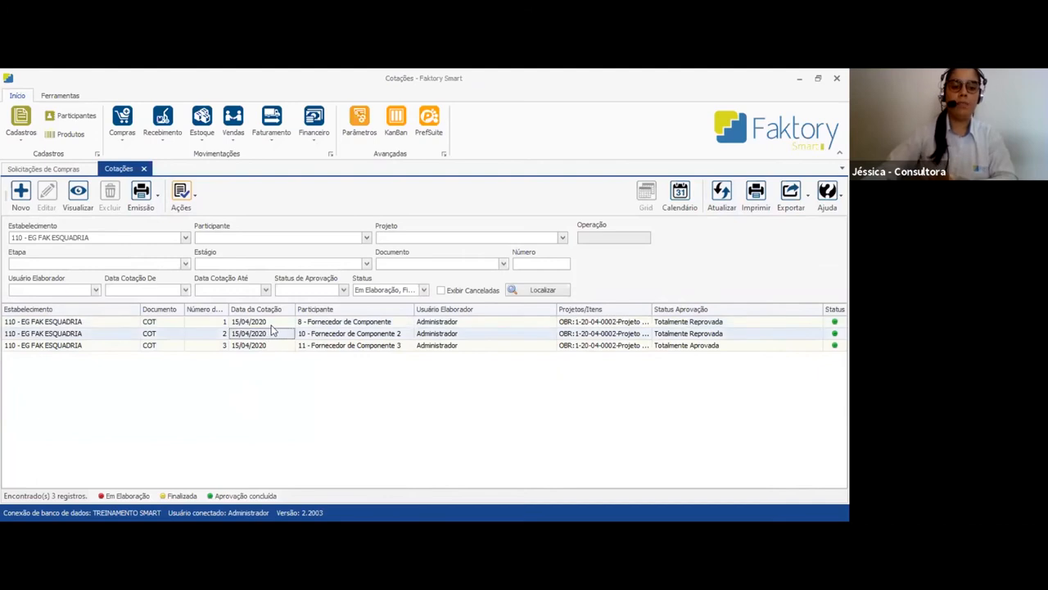
left_click(274, 347)
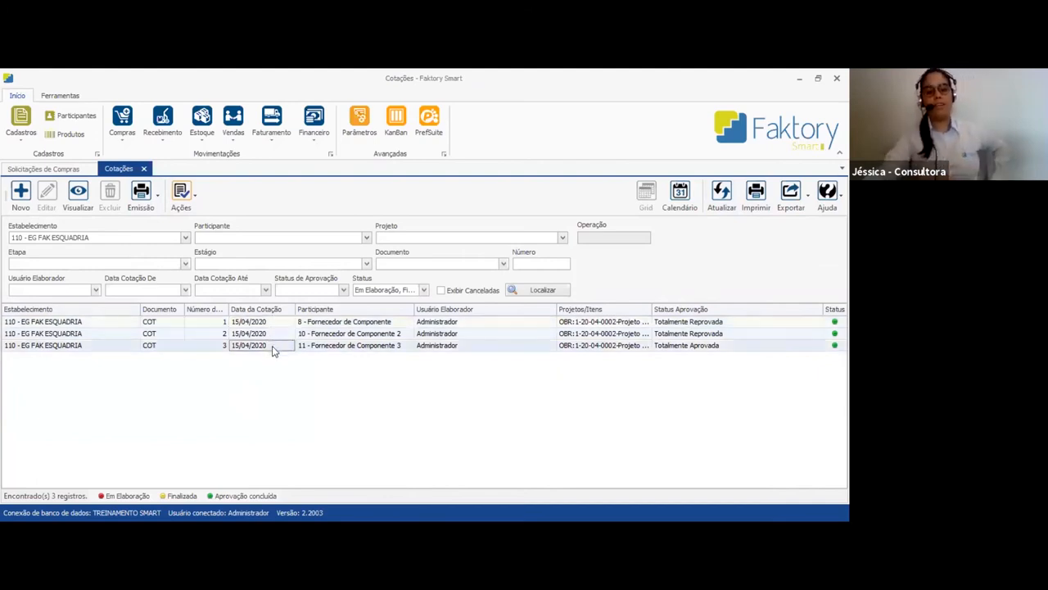
left_click(717, 323)
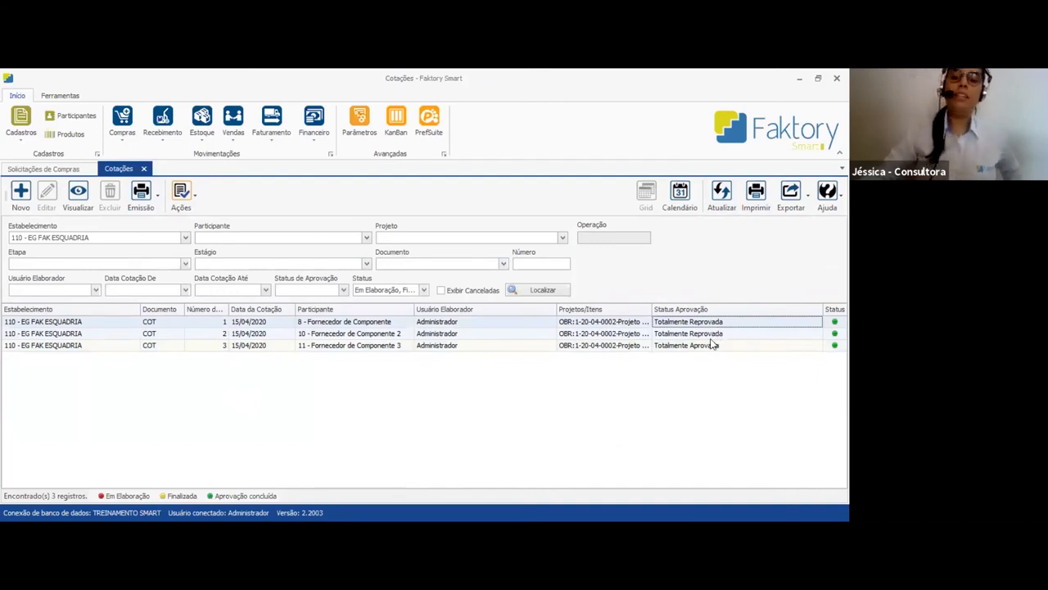
key("Down")
key("Down")
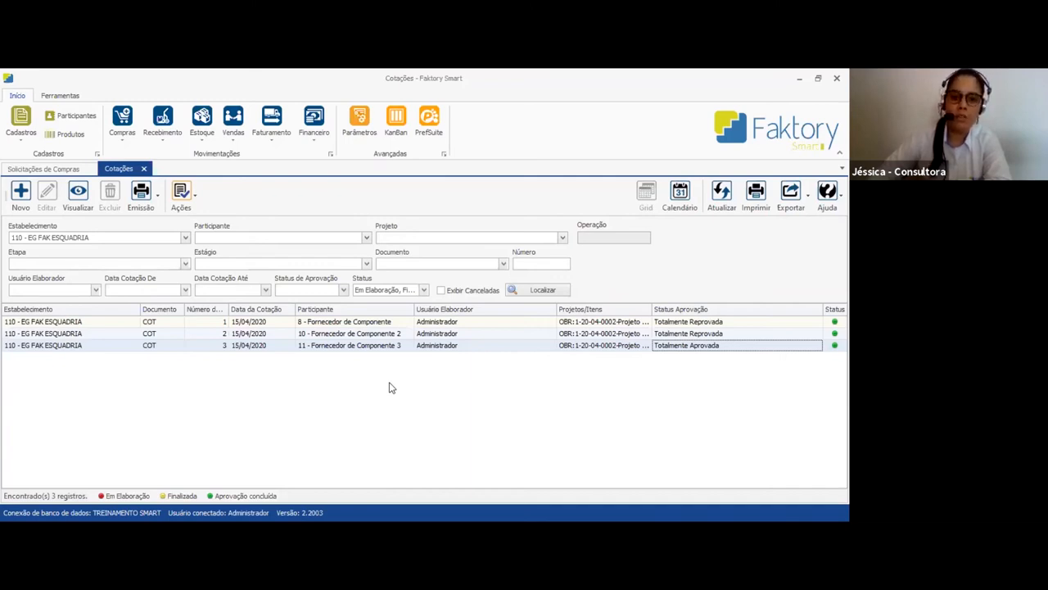
Refresh the purchase requests list and widen the Cotação column to check which quotation is linked to each request
left_click(46, 170)
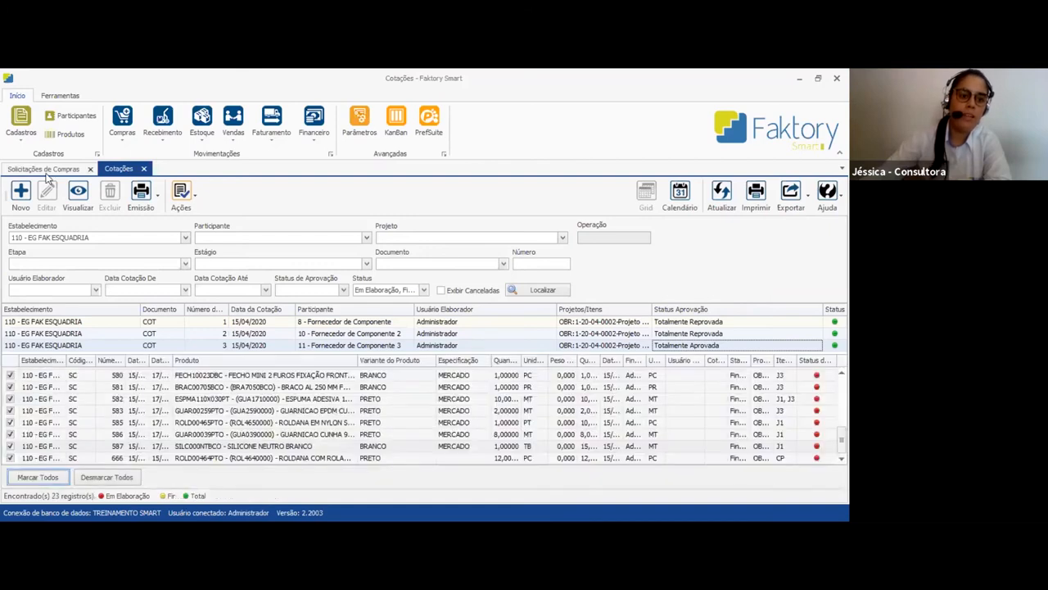
left_click(725, 198)
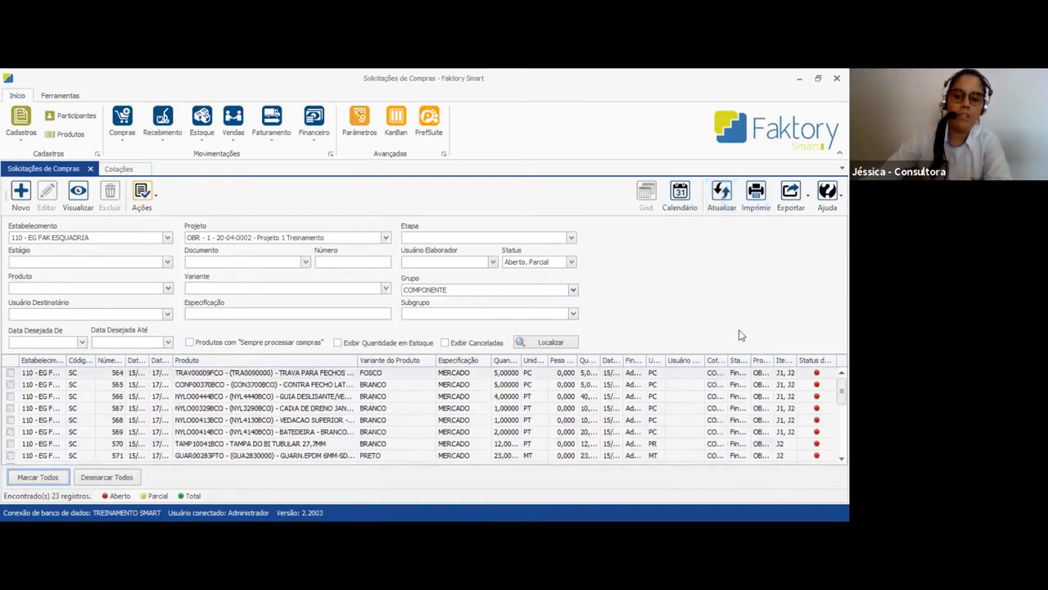
left_click_drag(732, 360, 760, 360)
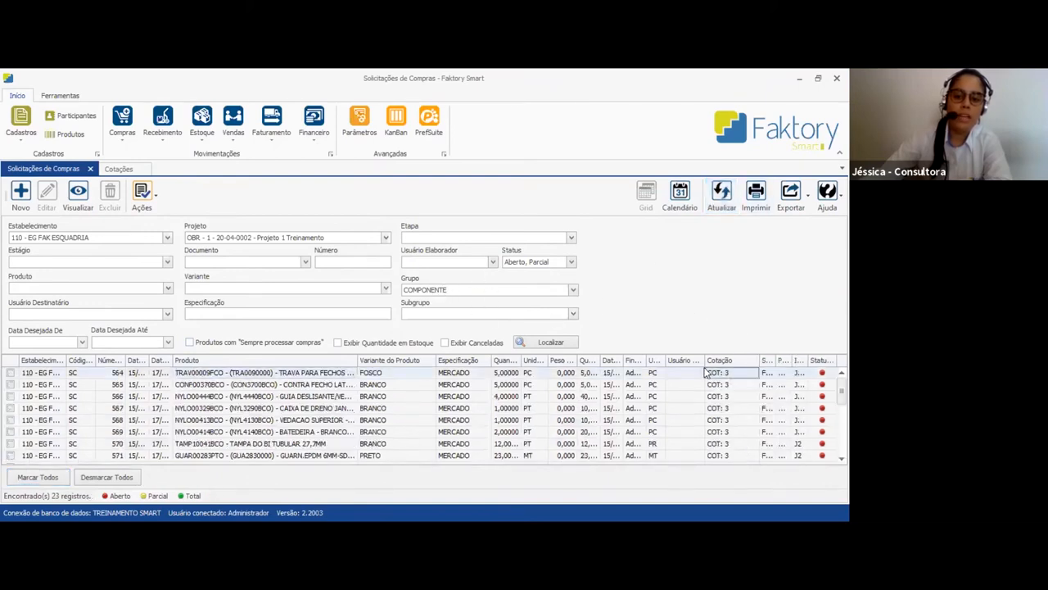
left_click(741, 384)
scroll(734, 452, "down", 5)
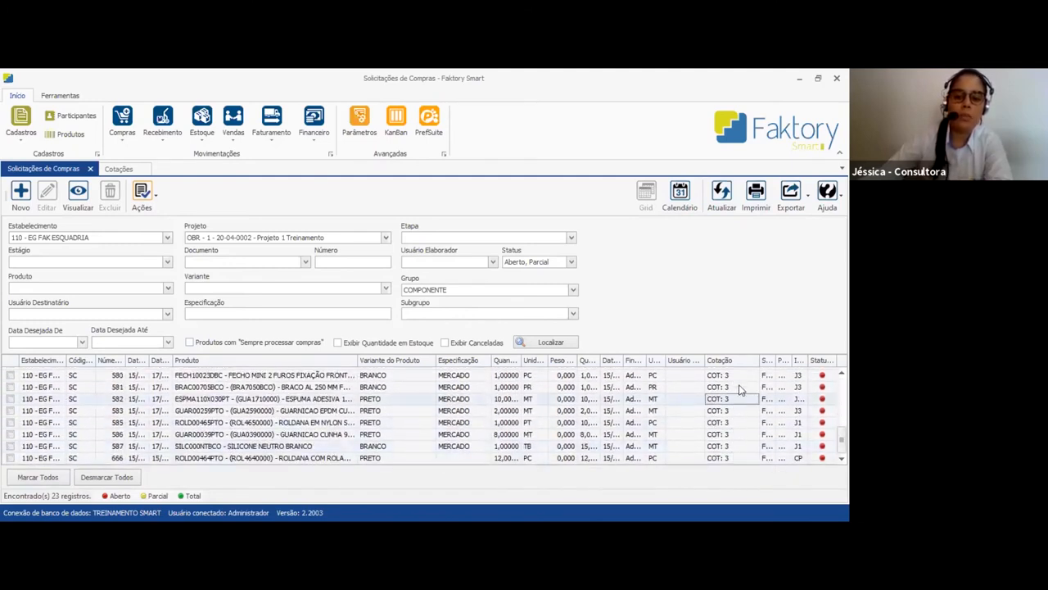
scroll(732, 409, "up", 5)
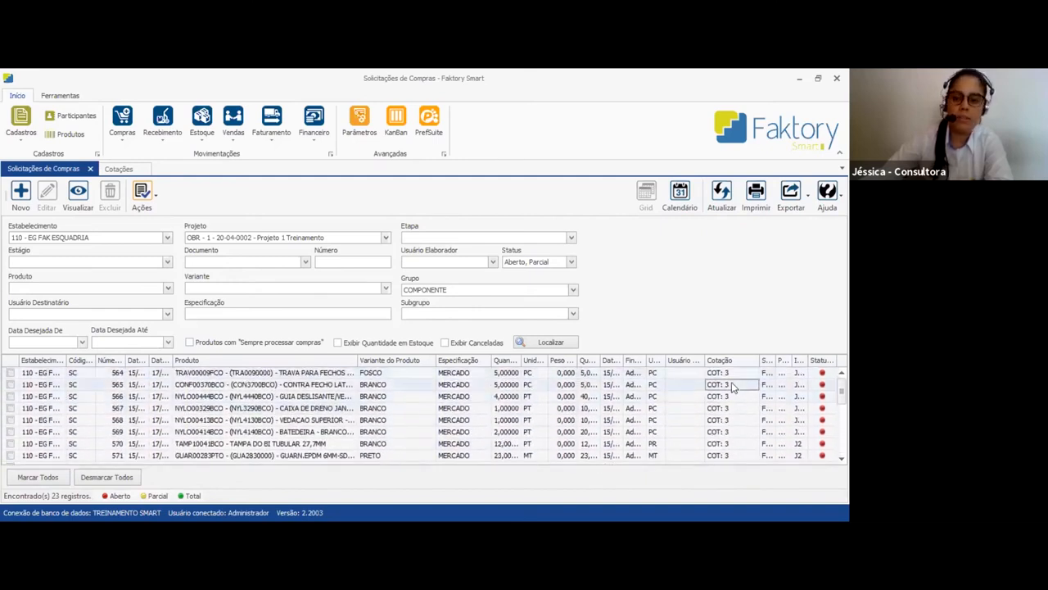
left_click(733, 374)
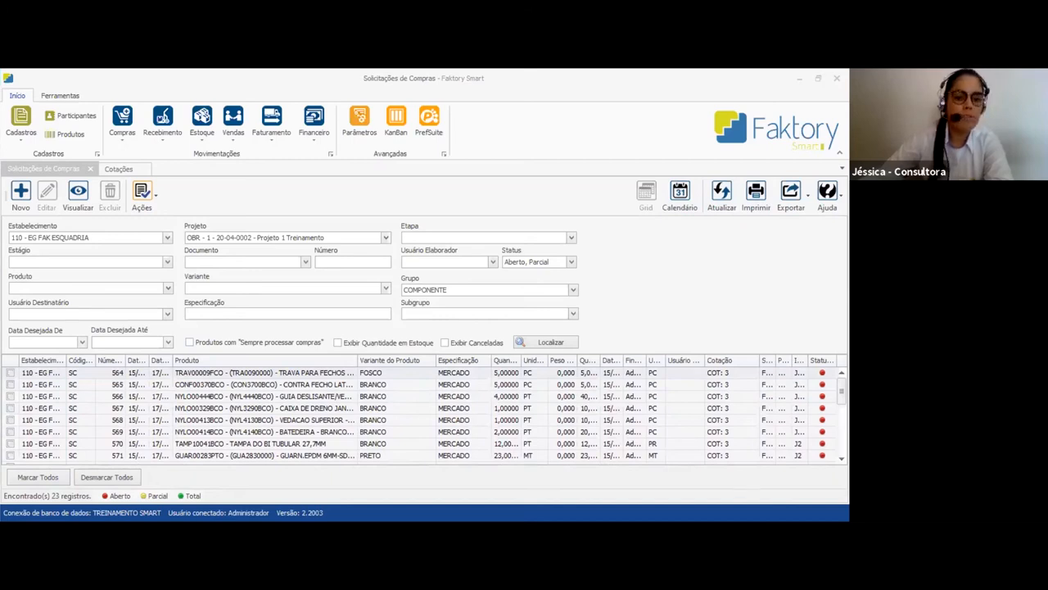
Filter Projeto 1 Treinamento's purchase requests to the PERFIL group and finalize all of them
left_click(478, 285)
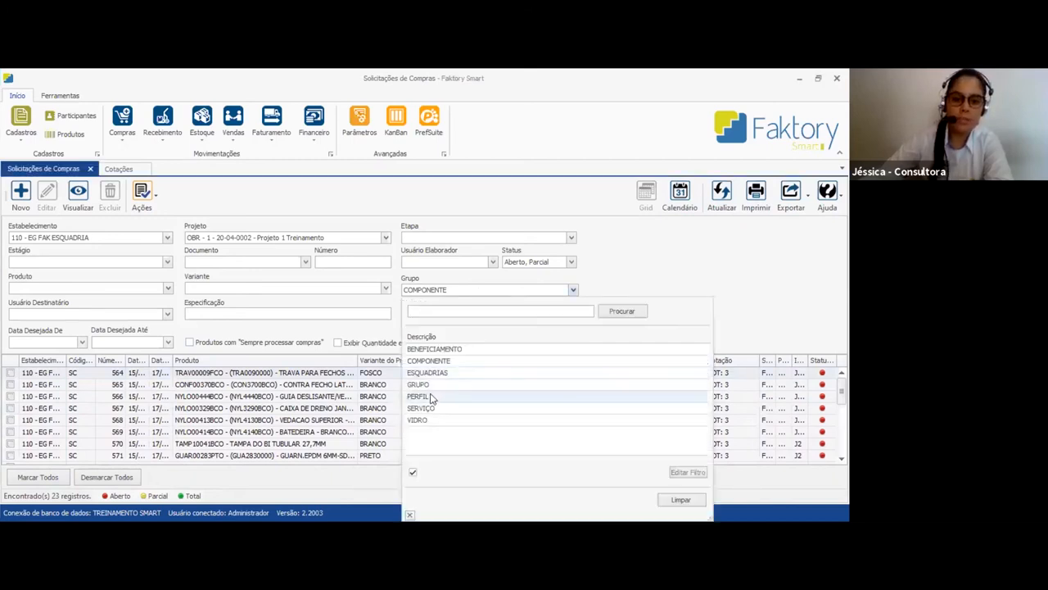
left_click(481, 396)
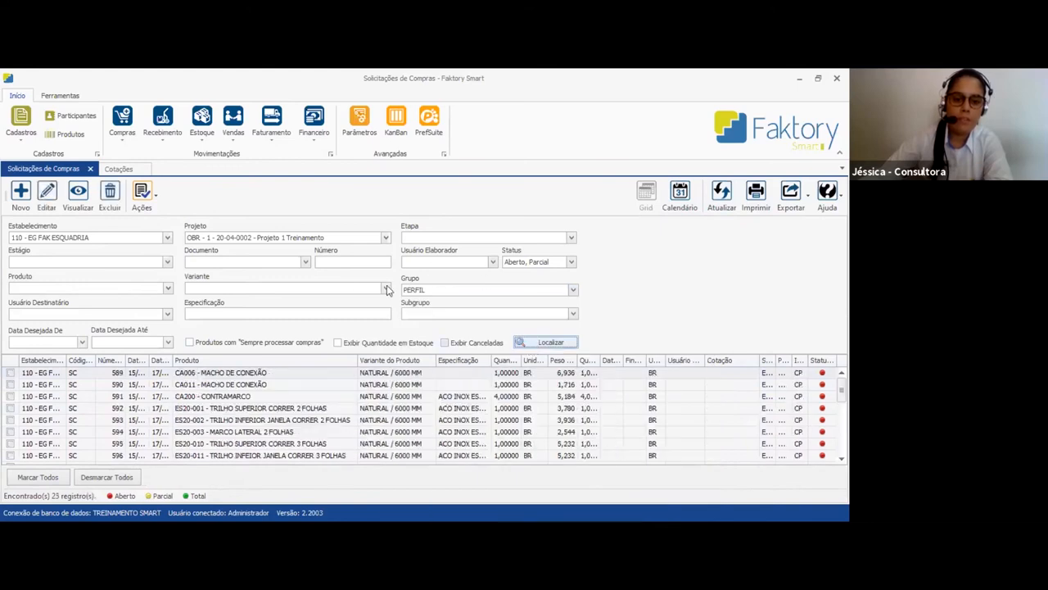
left_click(41, 481)
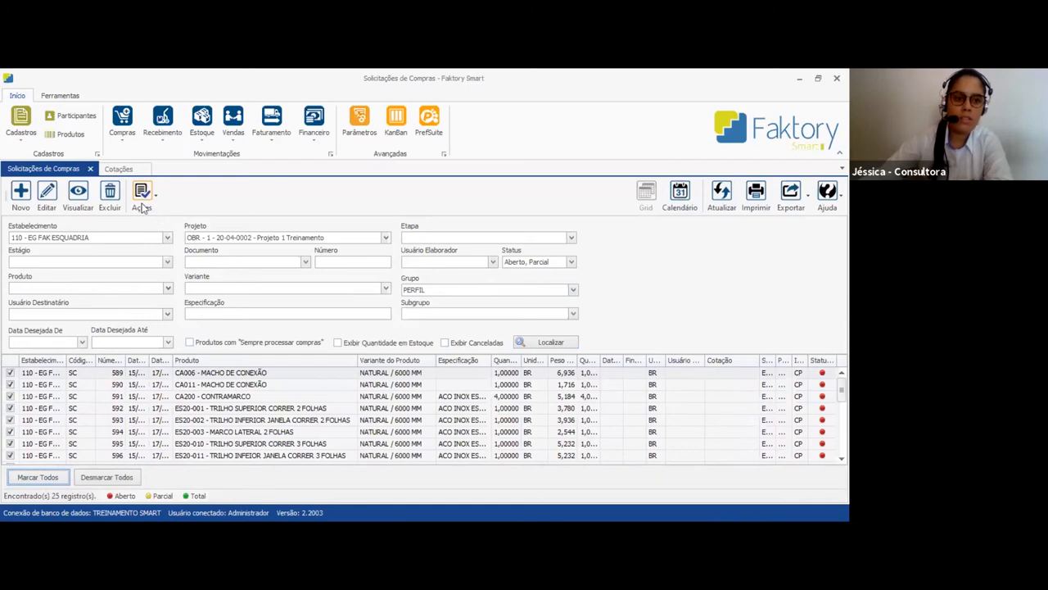
left_click(149, 202)
left_click(168, 237)
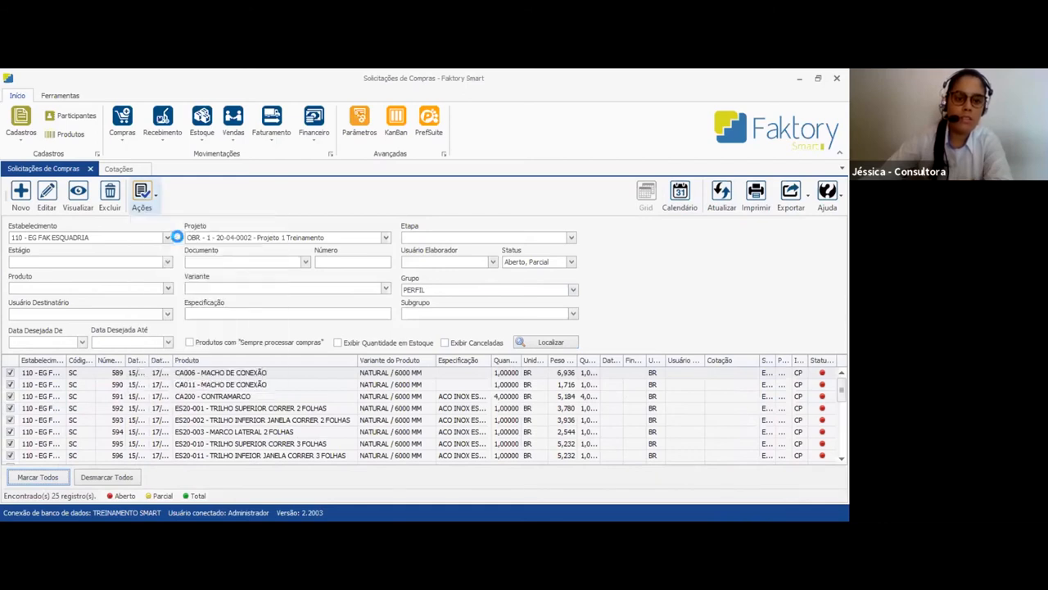
left_click(469, 345)
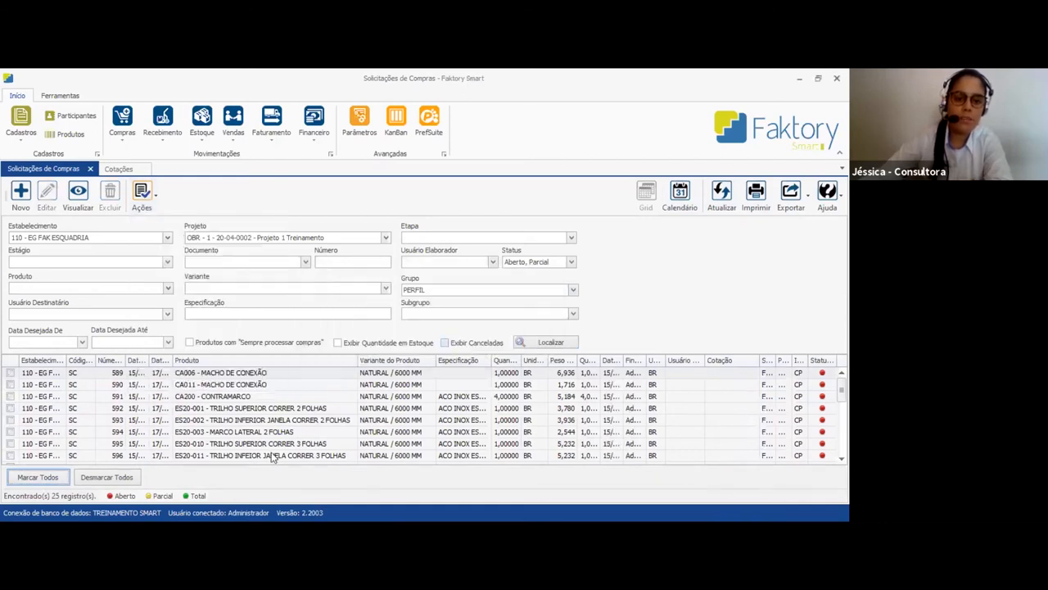
left_click(37, 477)
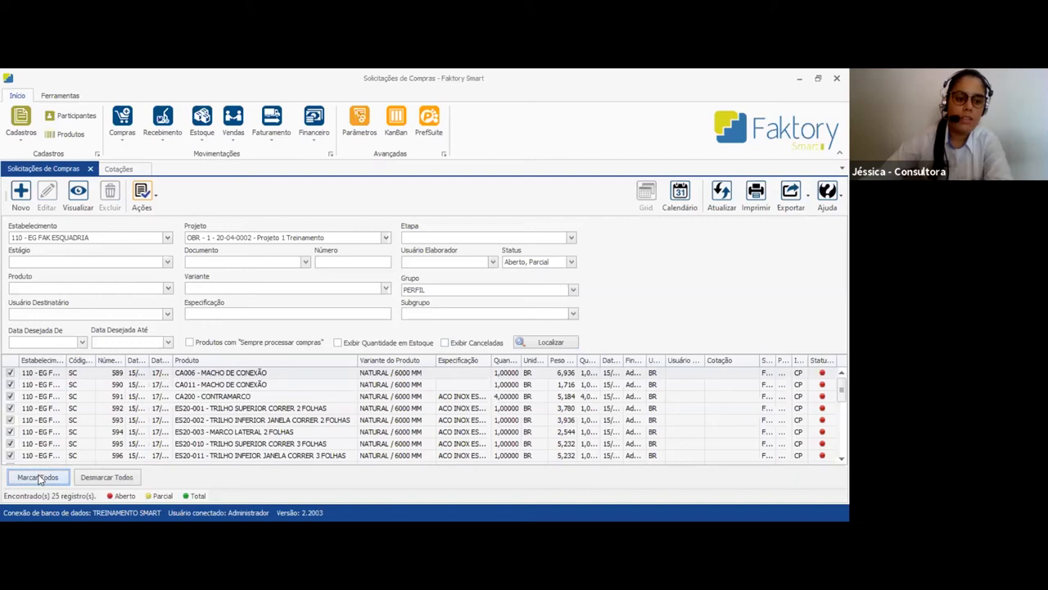
left_click(143, 200)
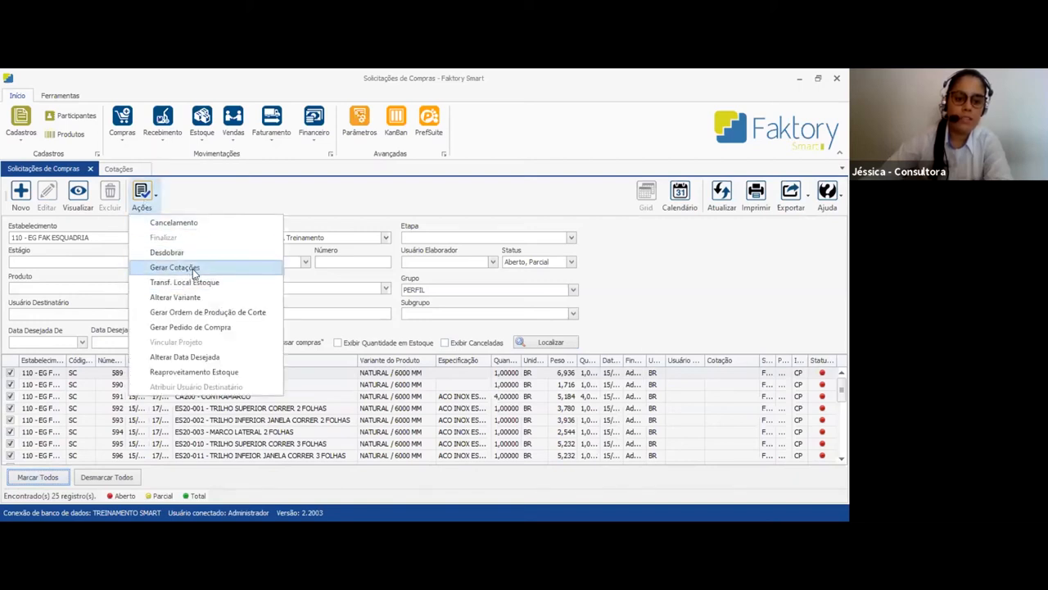
left_click(118, 170)
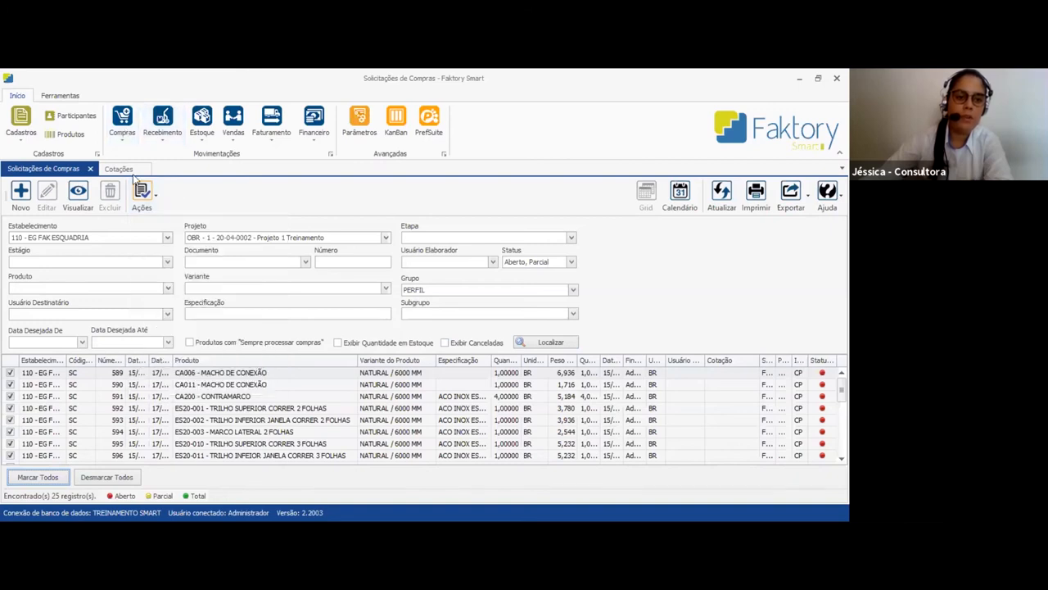
Start a new COT - Cotação quotation with Fornecedor de Aluminio as the participant
left_click(119, 170)
left_click(119, 169)
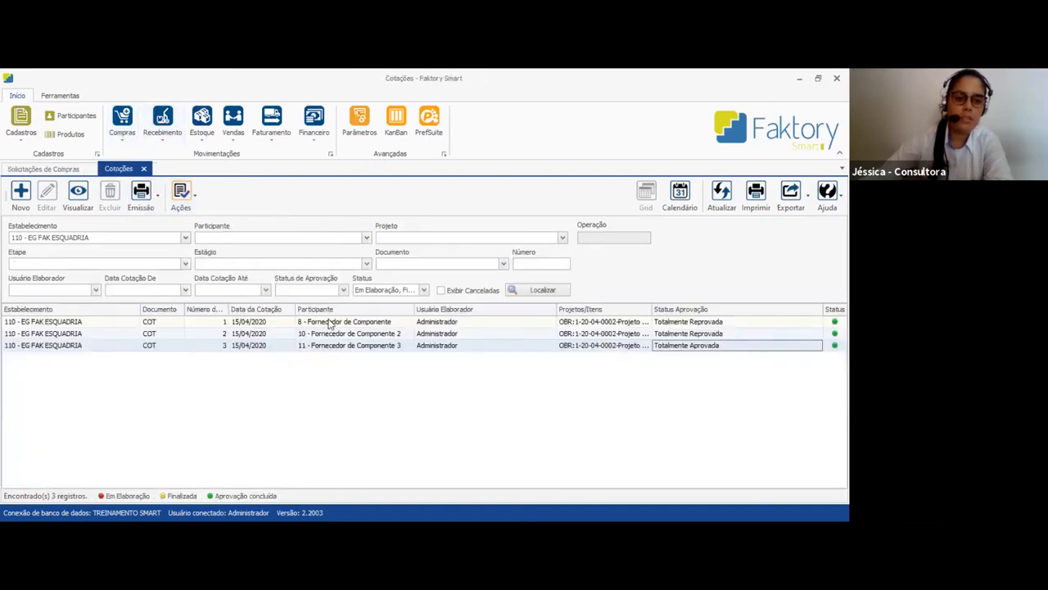
left_click(23, 198)
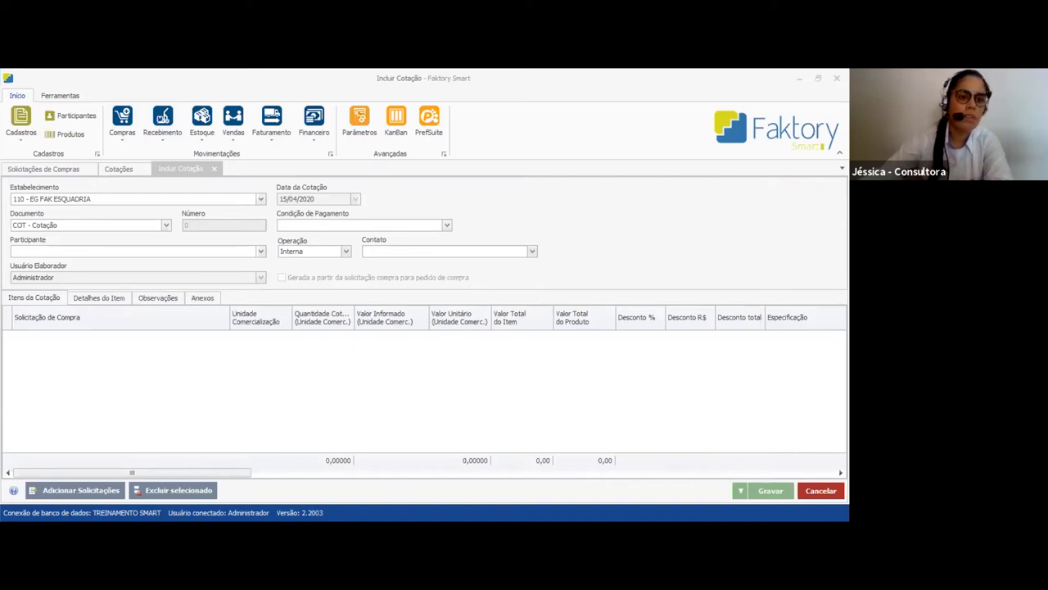
left_click(260, 252)
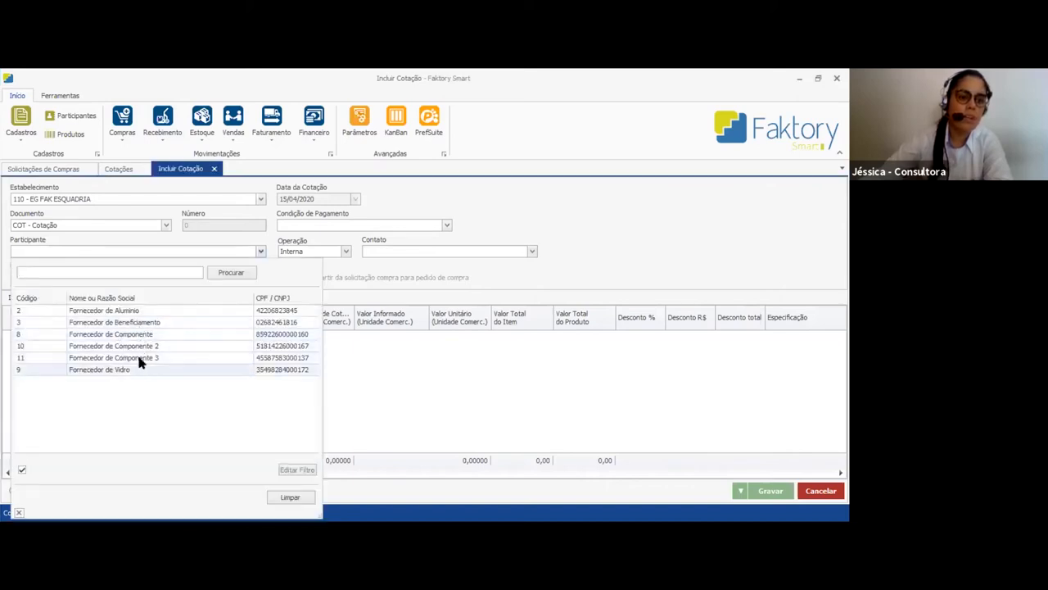
left_click(130, 312)
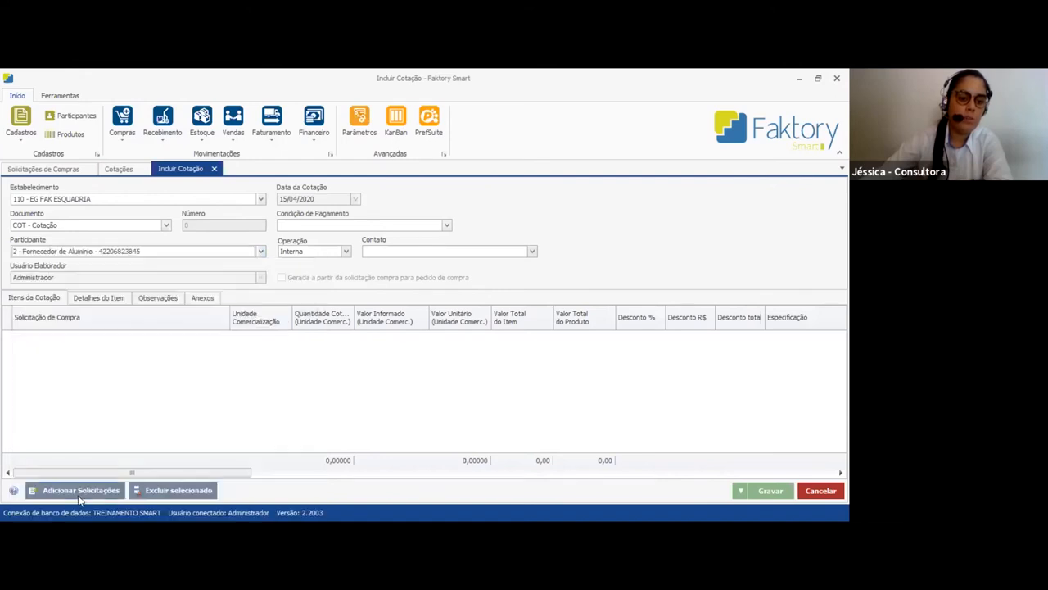
Add all of Projeto 1 Treinamento's PERFIL group purchase requests to the new quotation
left_click(76, 491)
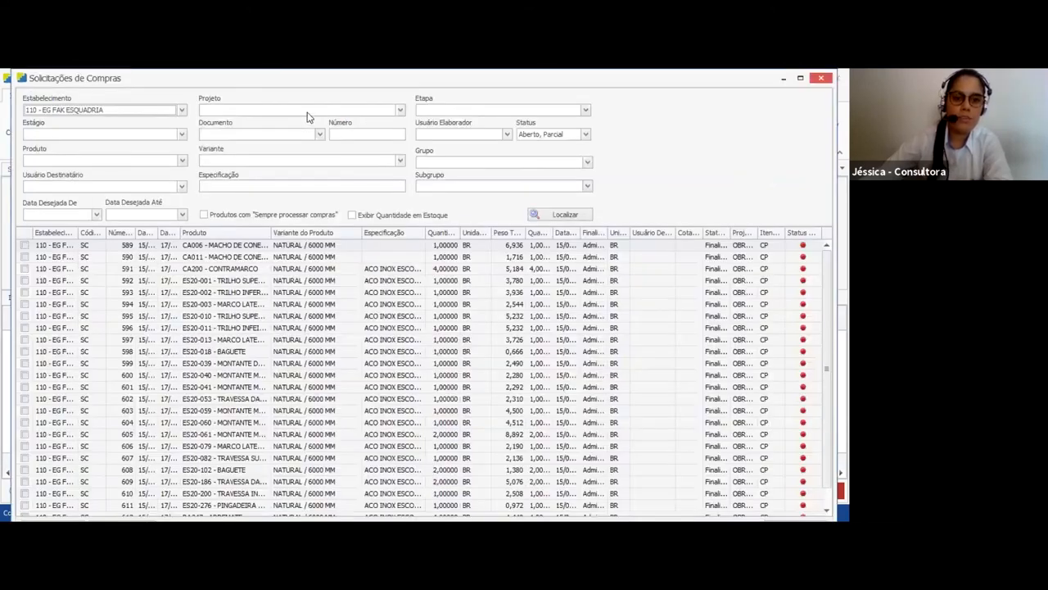
left_click(307, 111)
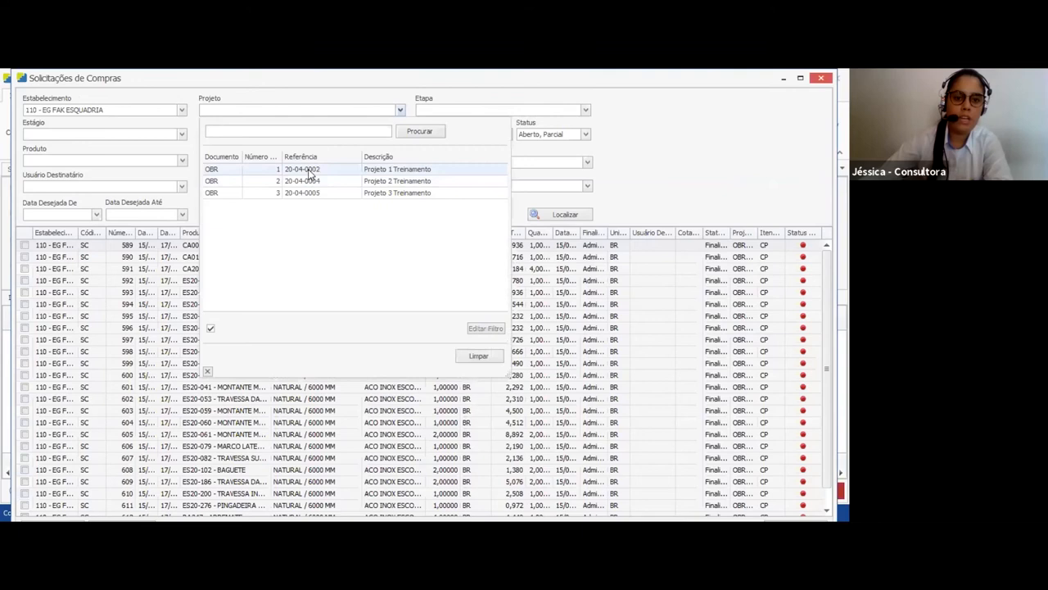
left_click(309, 171)
left_click(452, 163)
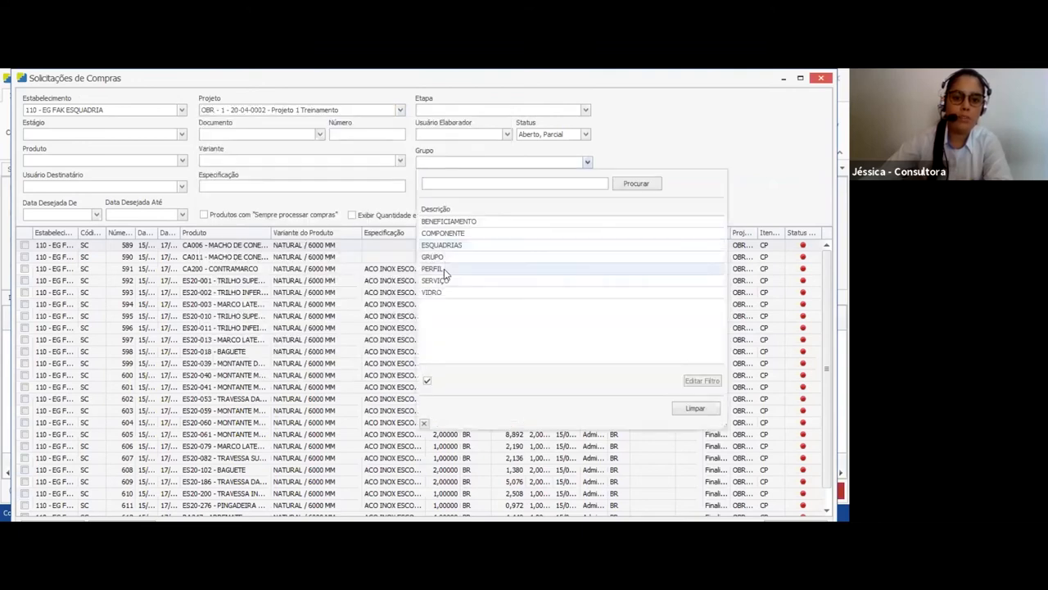
left_click(444, 268)
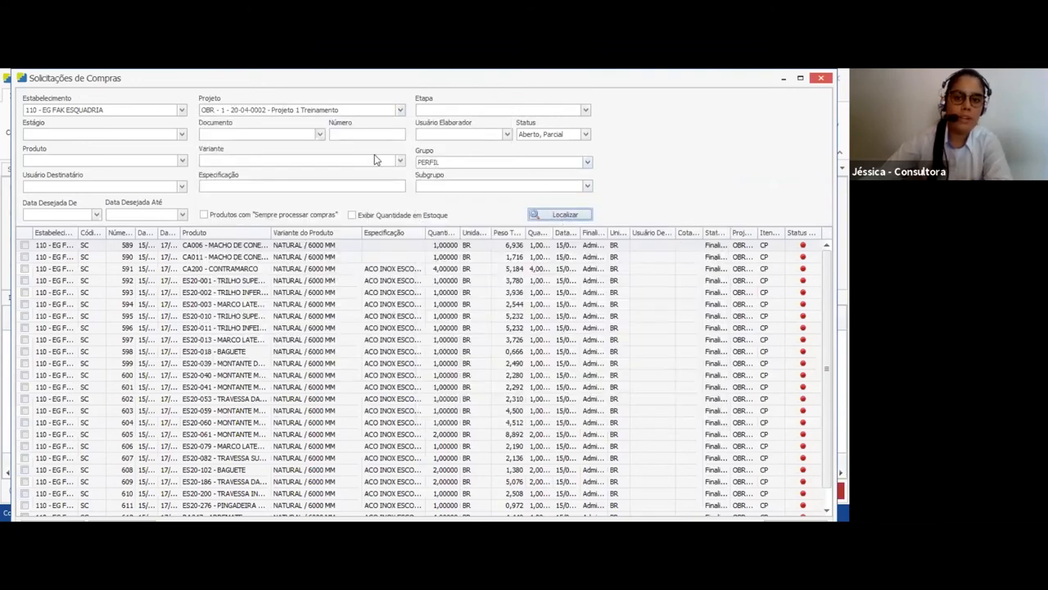
left_click_drag(549, 70, 547, 113)
left_click(42, 425)
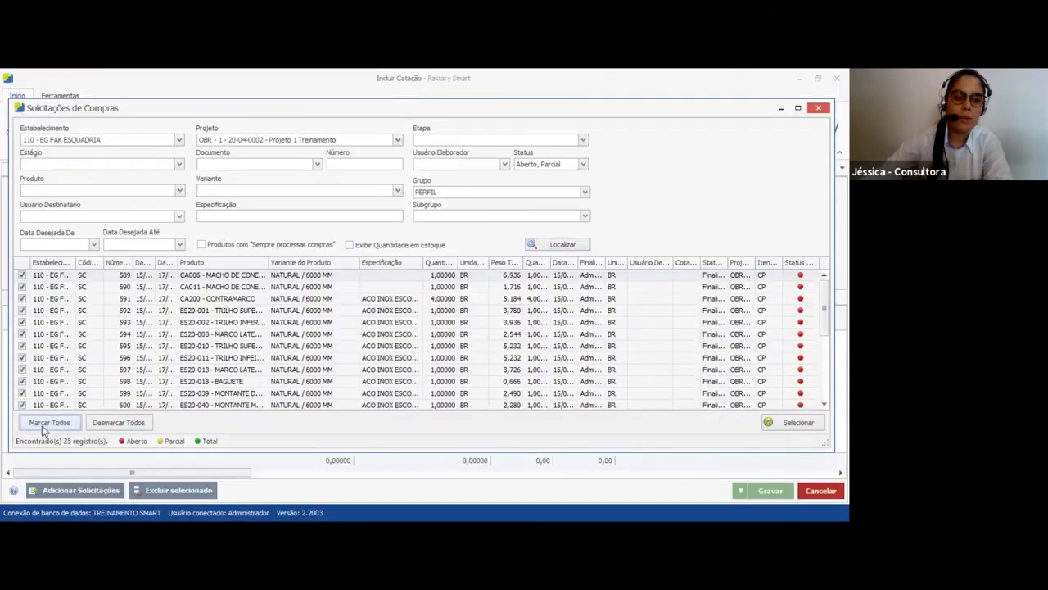
left_click(786, 422)
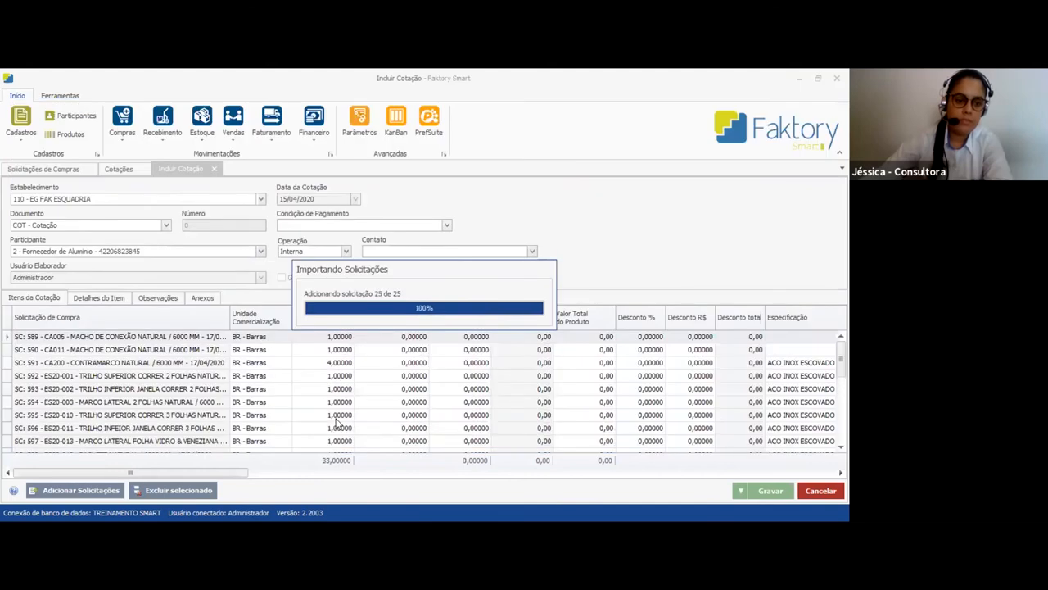
Widen the Solicitação de Compra column and remove the SERVPINT painting service item from the quotation
left_click_drag(231, 317, 413, 318)
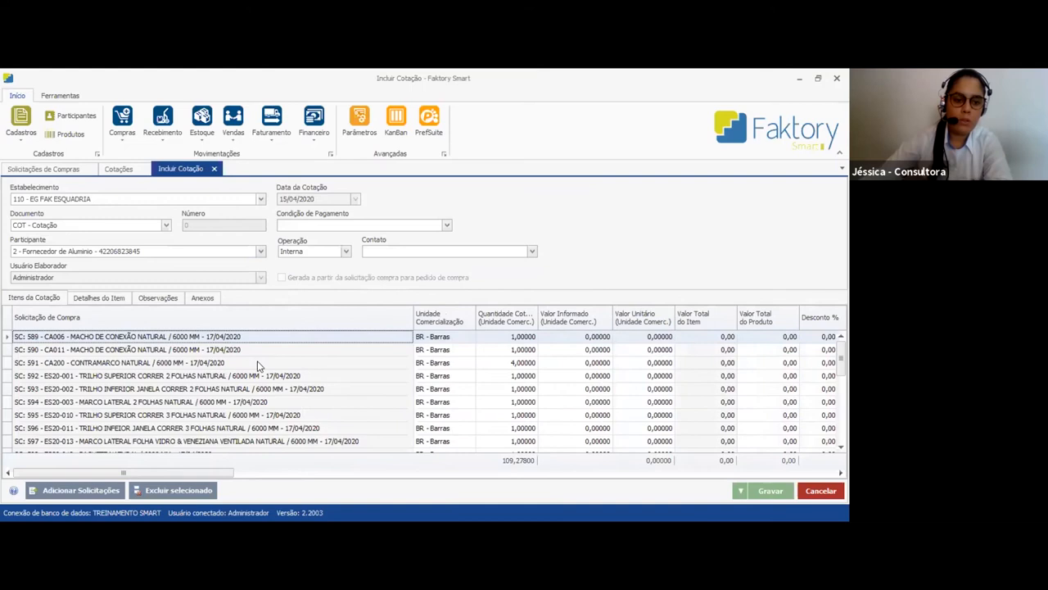
left_click(260, 402)
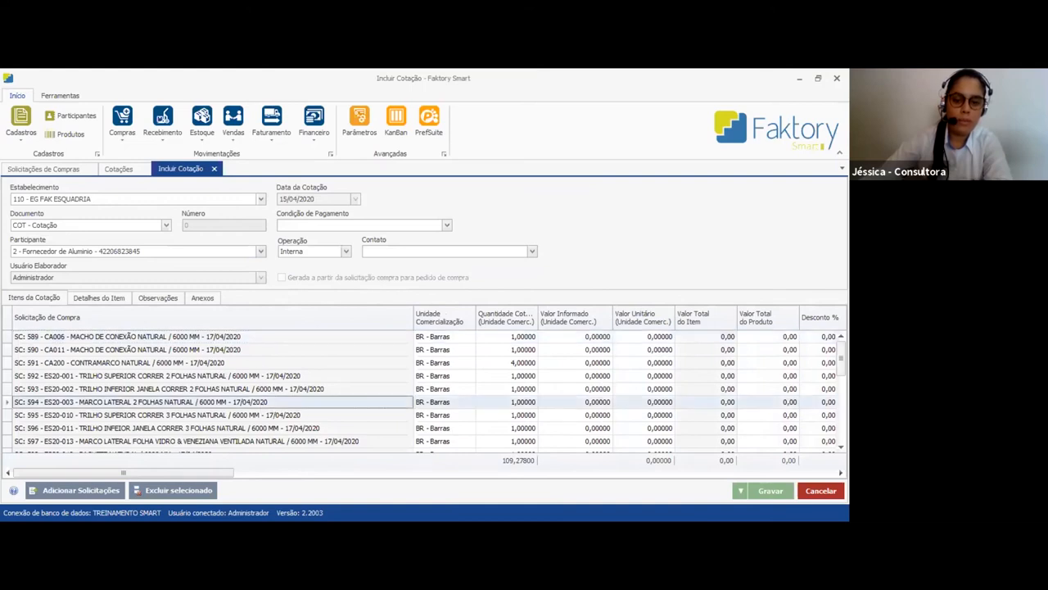
scroll(261, 402, "down", 5)
scroll(260, 402, "up", 6)
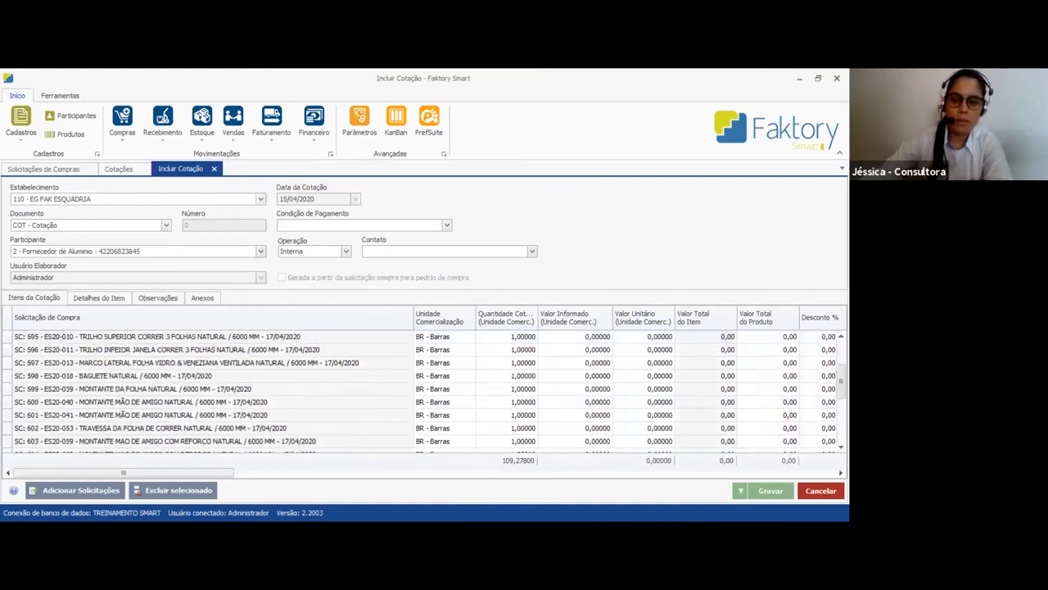
scroll(261, 402, "down", 6)
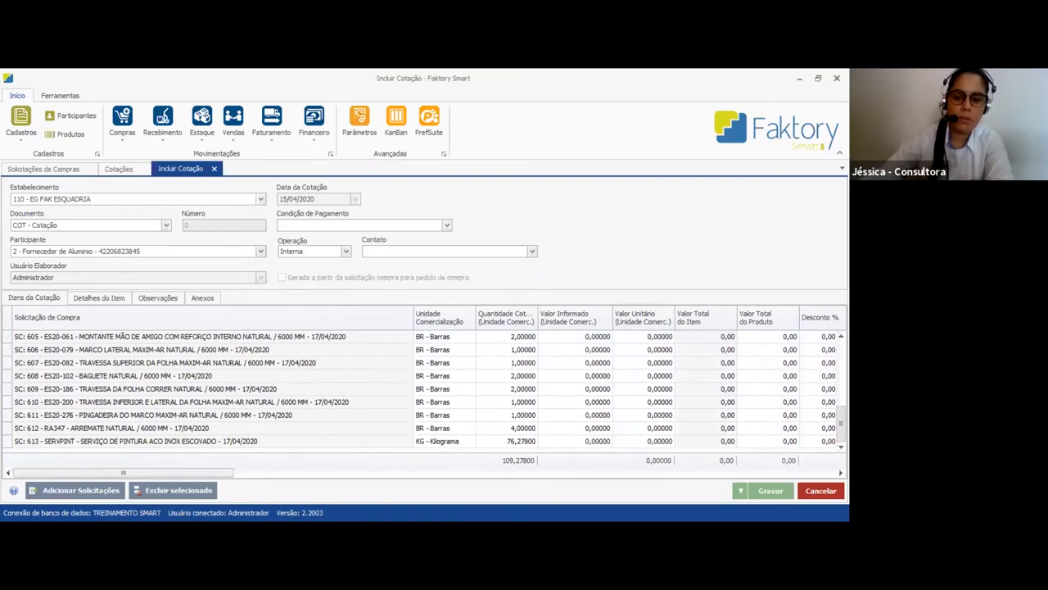
scroll(262, 393, "up", 6)
left_click(267, 361)
scroll(267, 362, "down", 2)
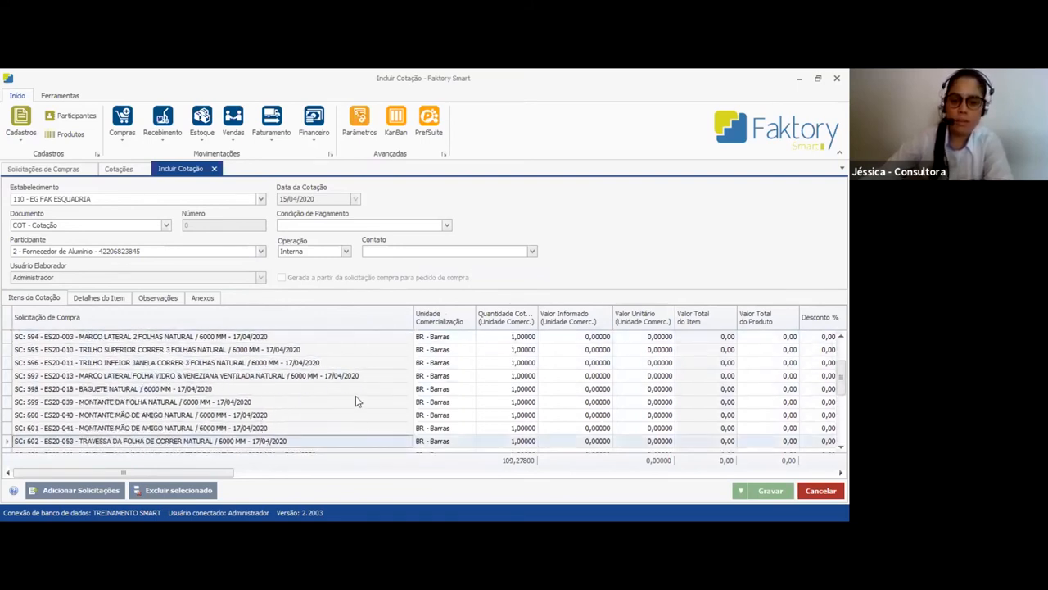
scroll(356, 395, "up", 2)
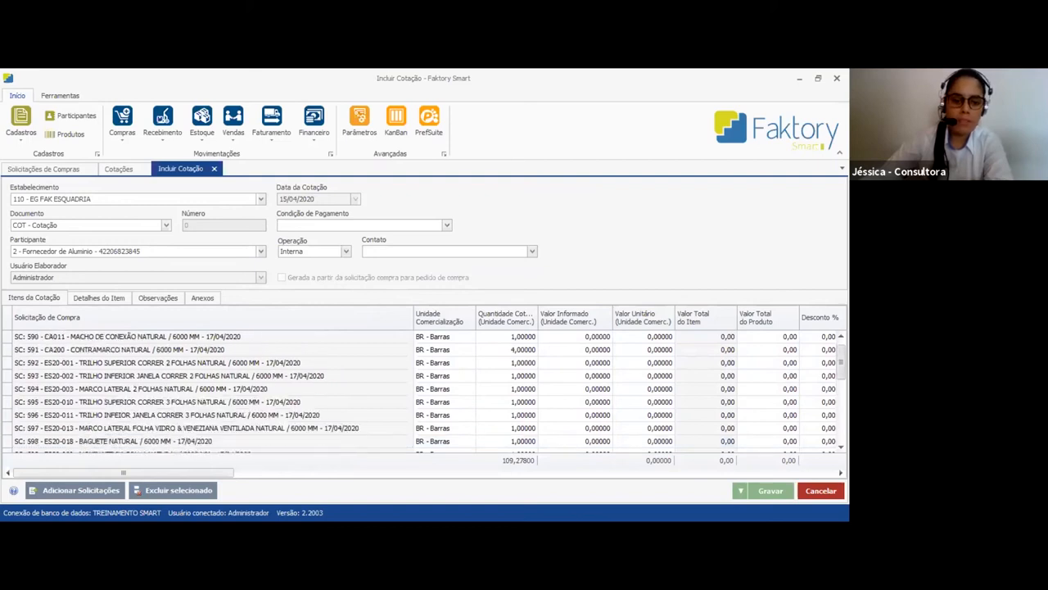
scroll(175, 446, "down", 6)
left_click(172, 443)
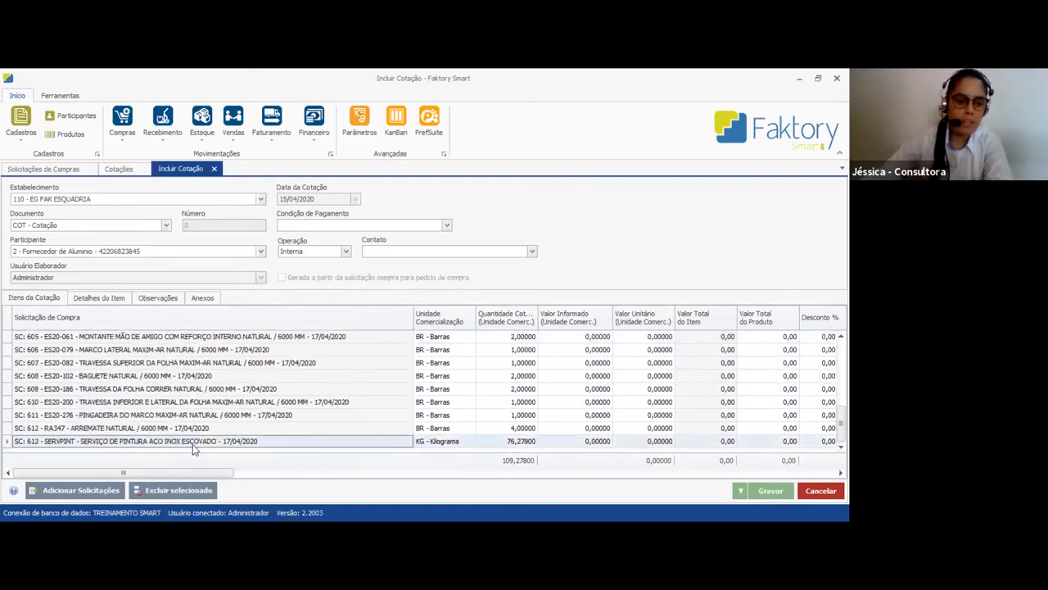
left_click(178, 491)
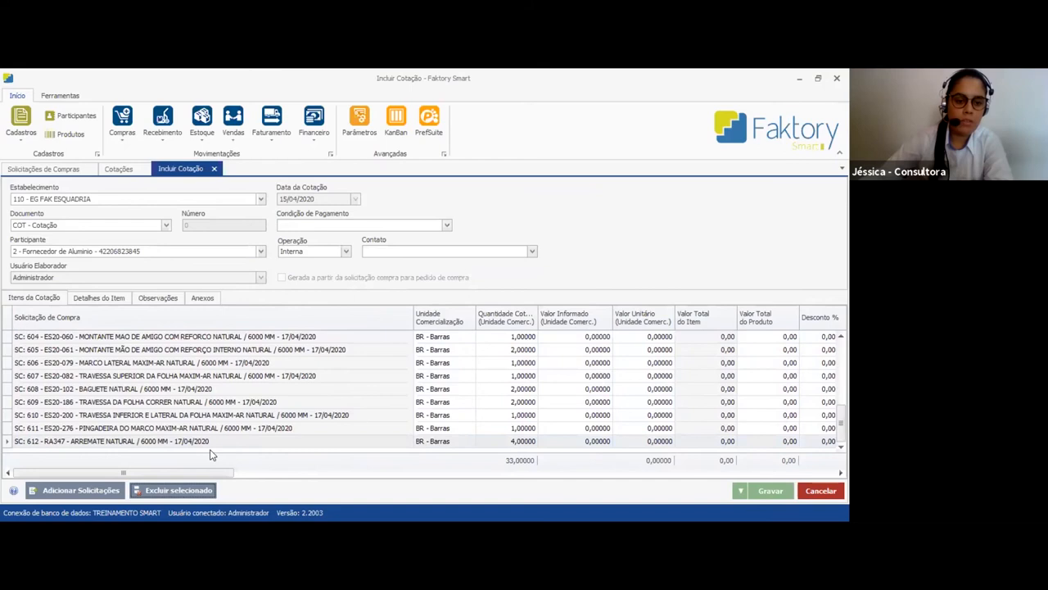
Set the quotation's payment condition to 01/30/60 DIAS and save it
scroll(310, 414, "up", 5)
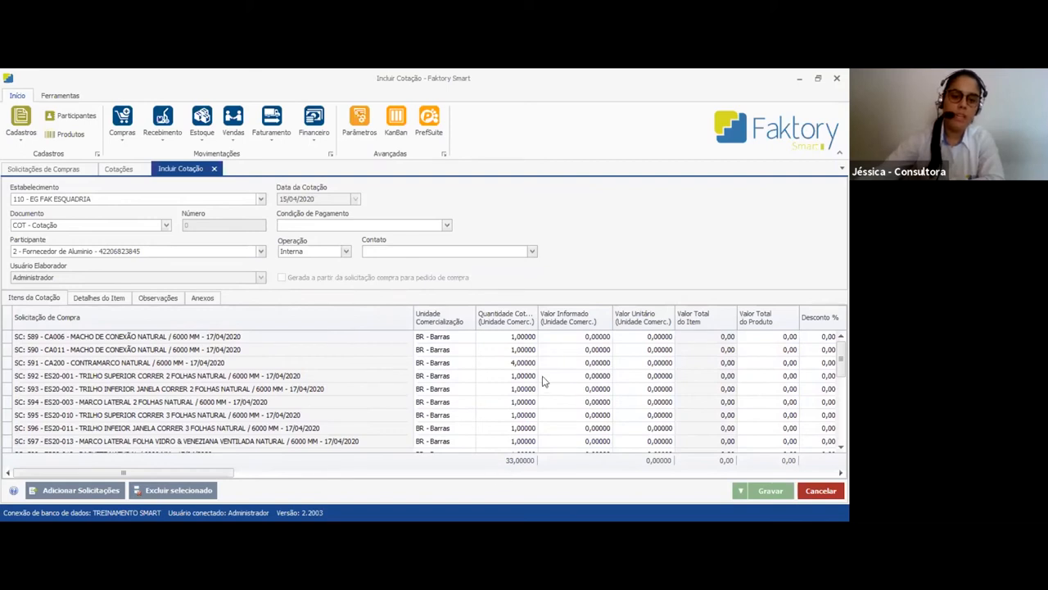
mouse_move(246, 474)
left_mouse_down()
mouse_move(778, 477)
mouse_move(225, 477)
left_mouse_up()
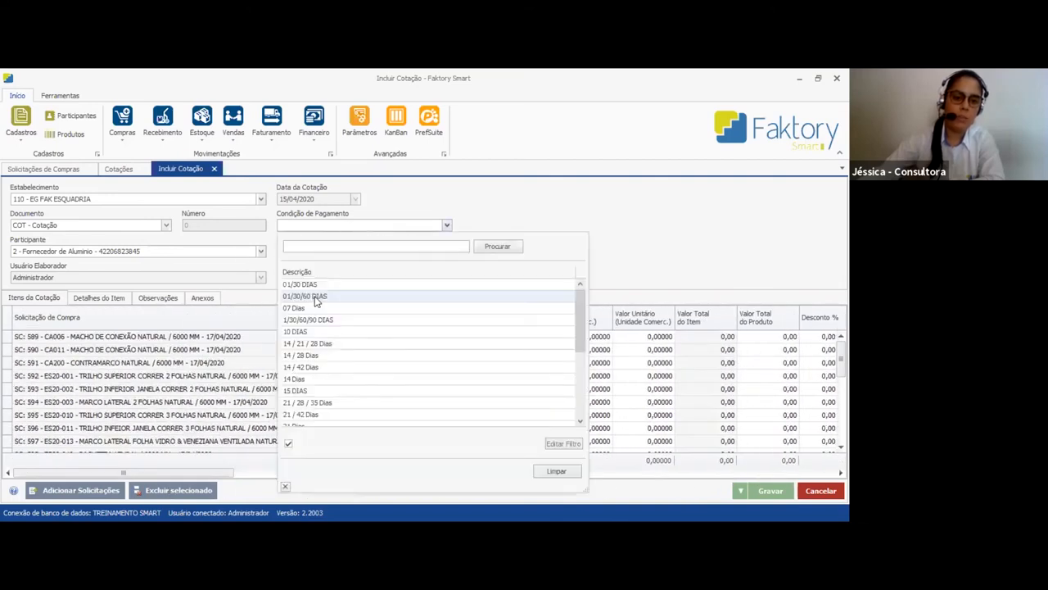
left_click(316, 297)
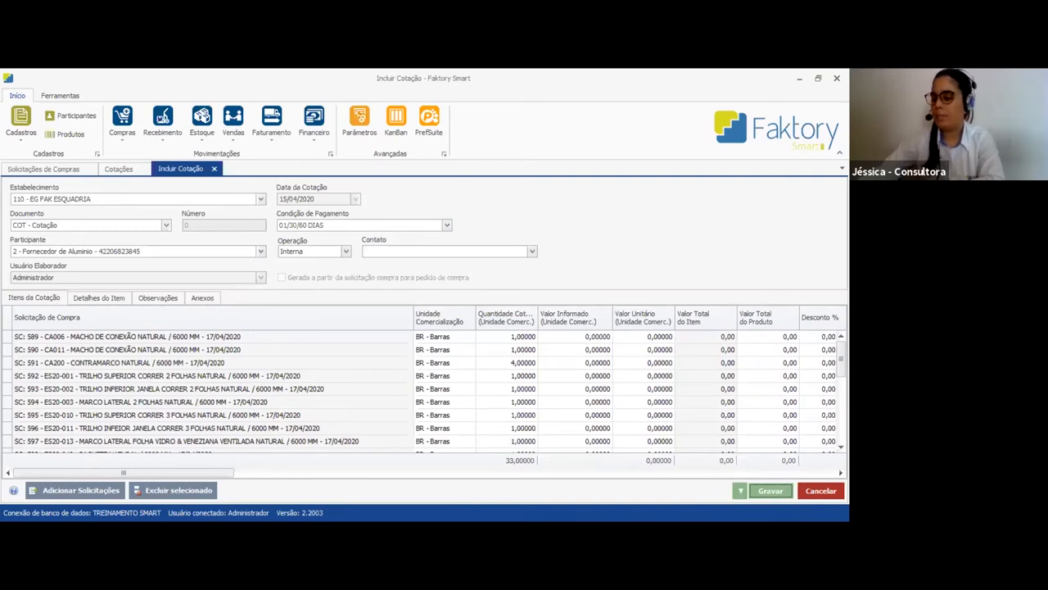
Export the Fornecedor de Aluminio quotation, COT 4, and open the exported file in Excel
left_click(347, 358)
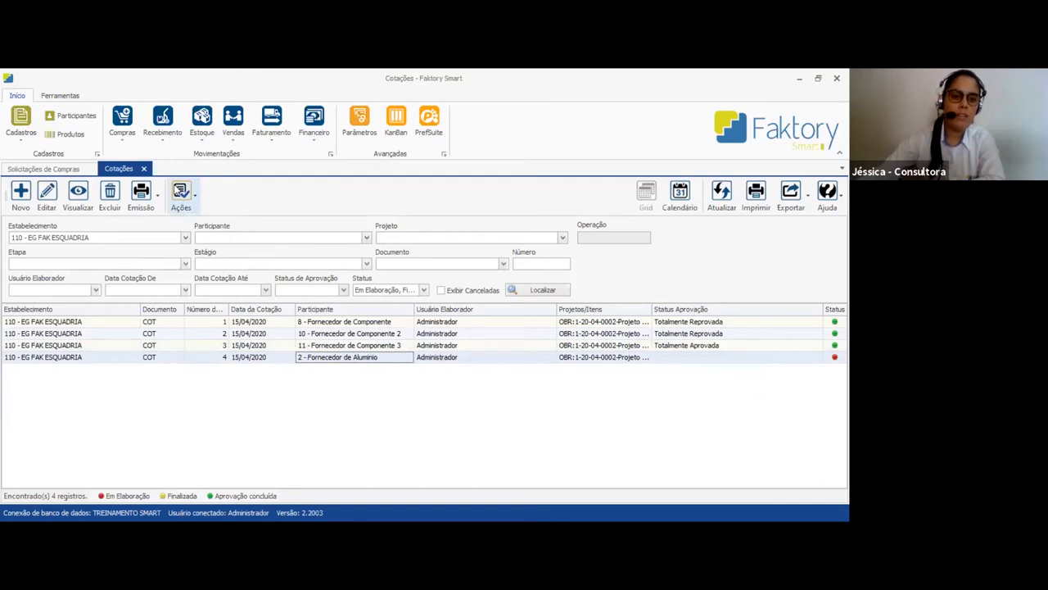
left_click(181, 193)
left_click(226, 330)
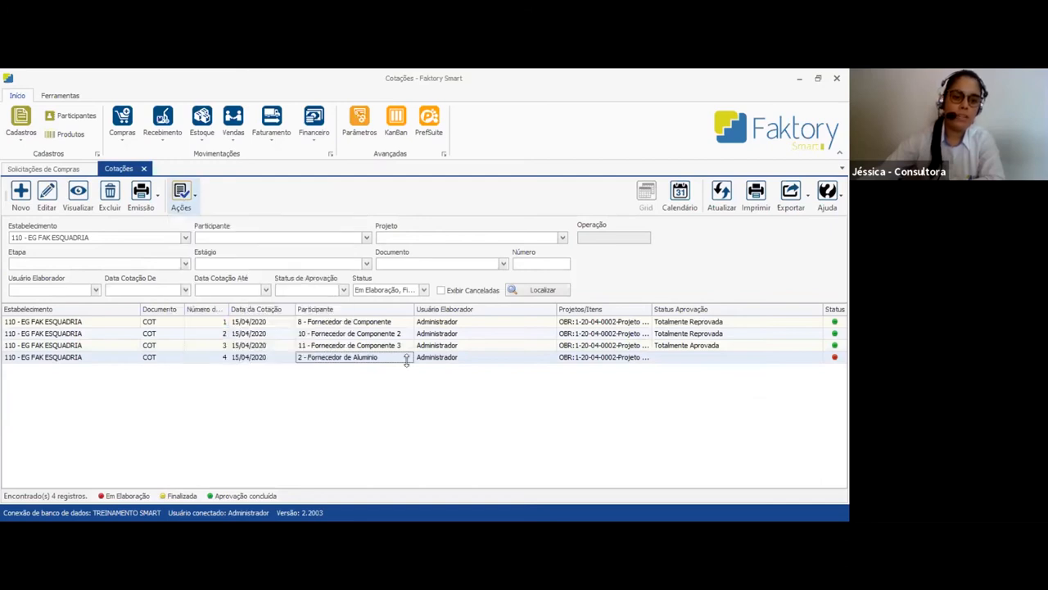
left_click(514, 419)
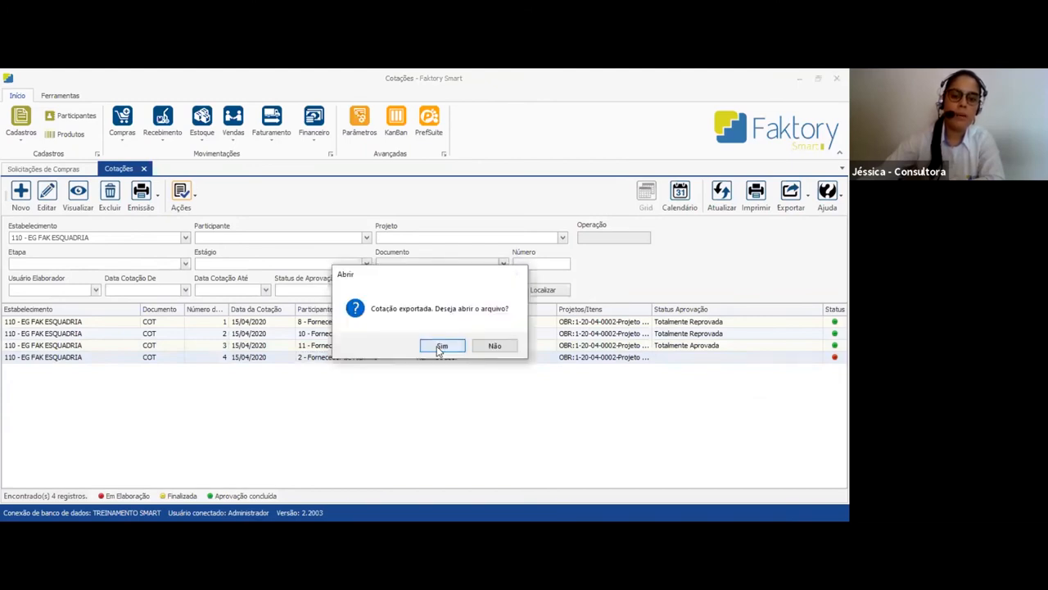
left_click(441, 346)
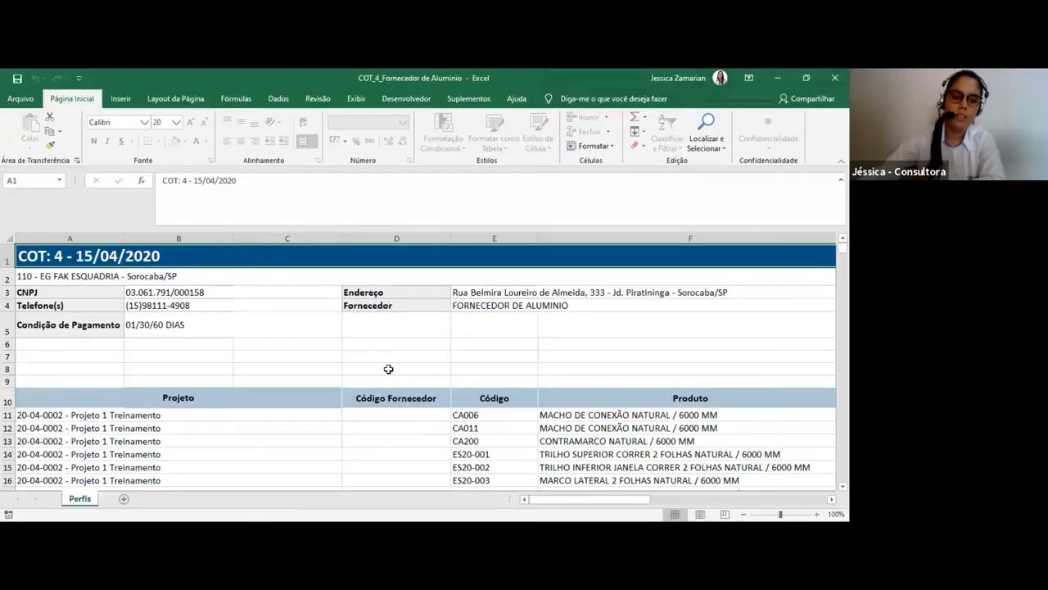
Examine the exported quotation's header details, then the project and product code columns of its items
left_click(347, 368)
left_click(50, 256)
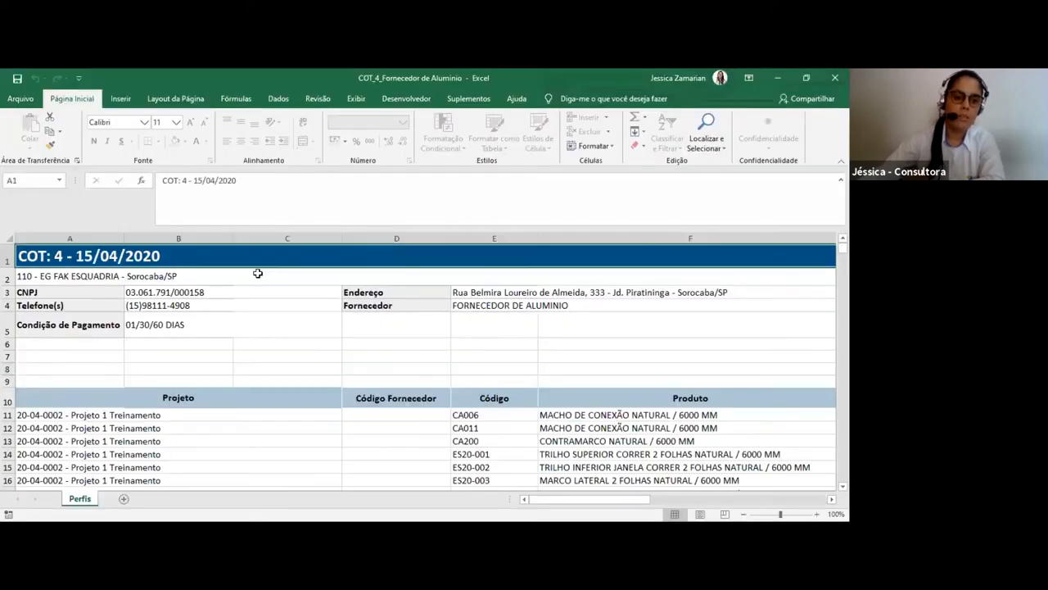
left_click_drag(258, 273, 328, 332)
scroll(343, 365, "down", 2)
scroll(343, 365, "up", 2)
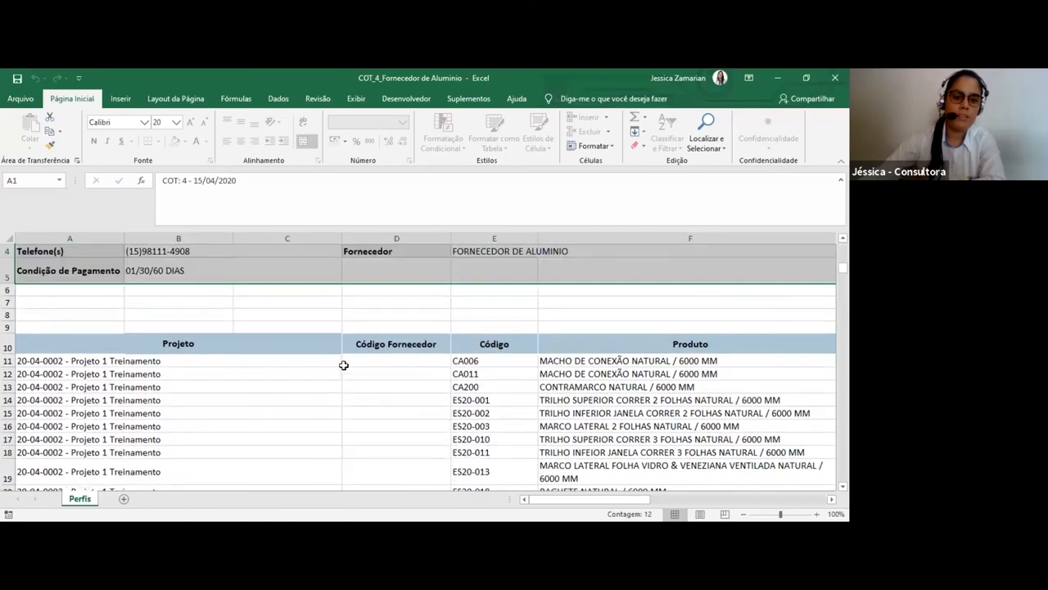
left_click(531, 306)
scroll(347, 347, "down", 3)
left_click_drag(213, 274, 246, 442)
left_click_drag(491, 271, 492, 468)
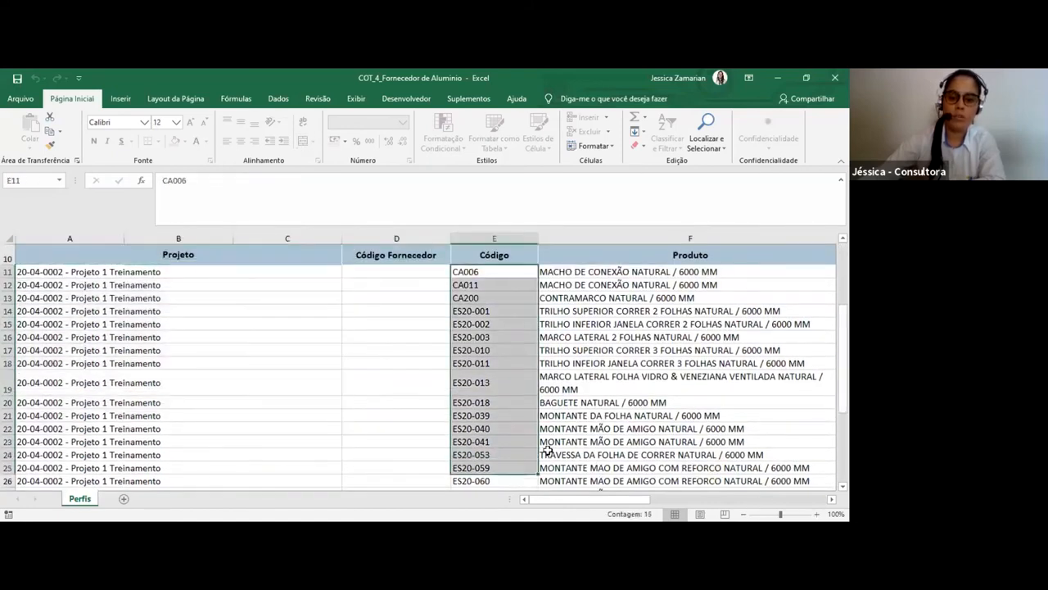
Review the items' Produto, Especificação and Data Prevista columns in the Perfis sheet, zoomed out to 70%
left_click_drag(590, 499, 632, 499)
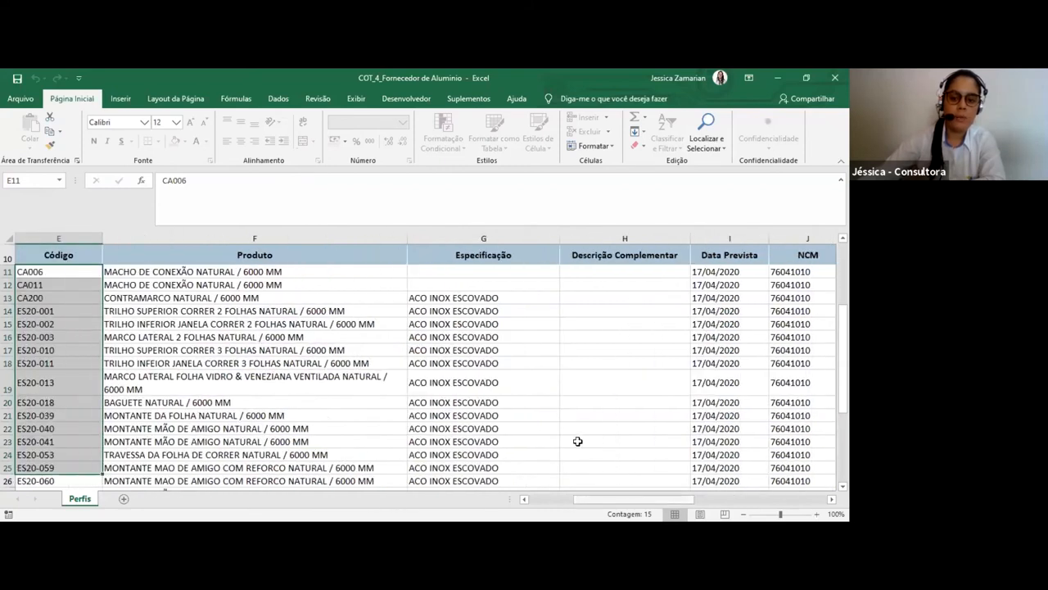
scroll(549, 375, "down", 3)
left_click_drag(686, 295, 700, 482)
left_click_drag(215, 295, 241, 463)
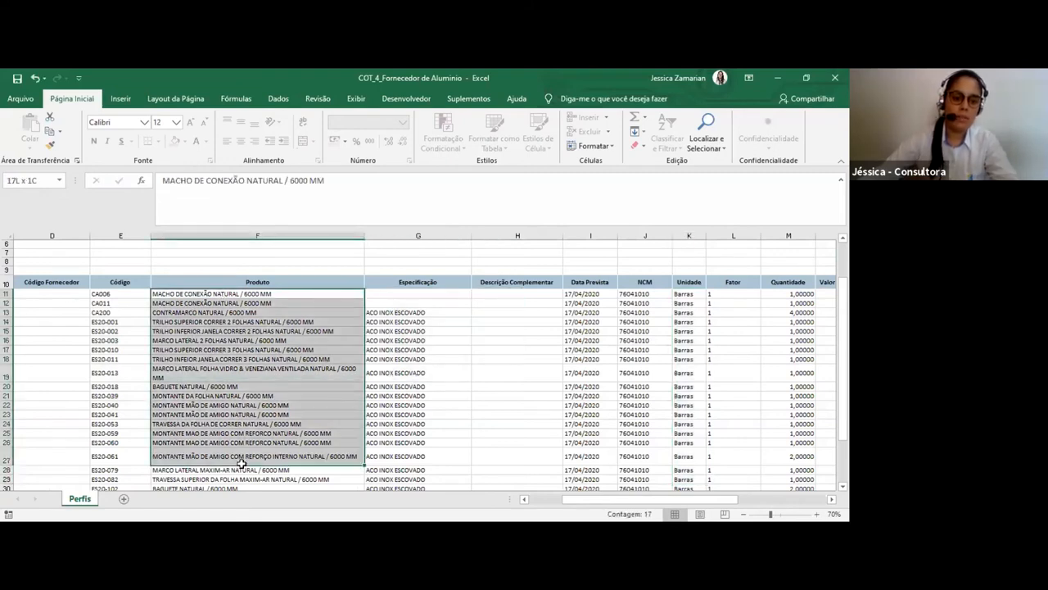
left_click_drag(118, 295, 245, 405)
left_click(427, 423)
left_click(421, 353)
left_click(423, 415)
scroll(431, 456, "down", 7)
scroll(432, 456, "up", 7)
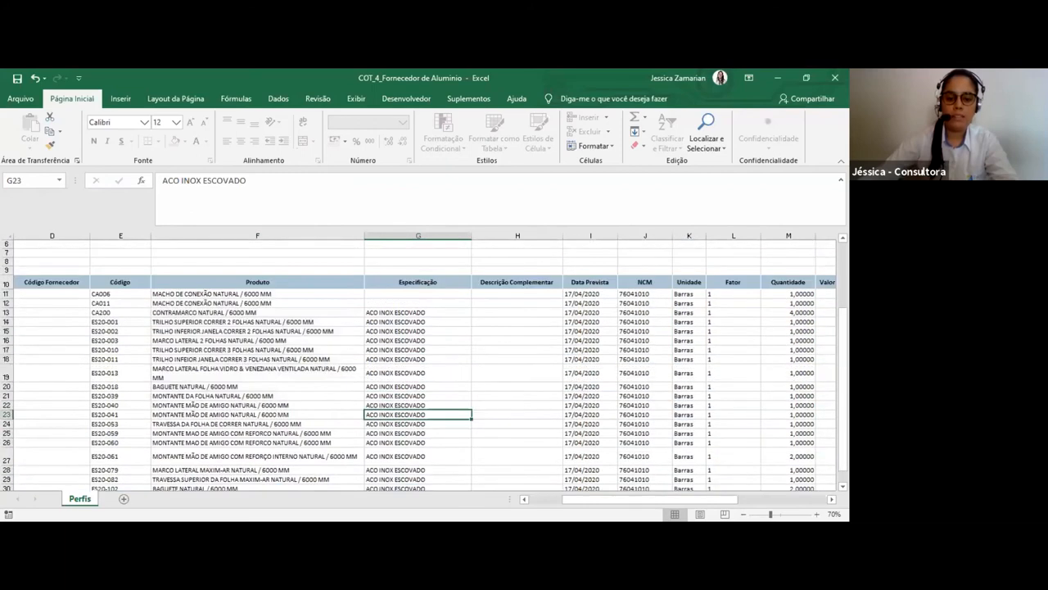
scroll(449, 459, "up", 2)
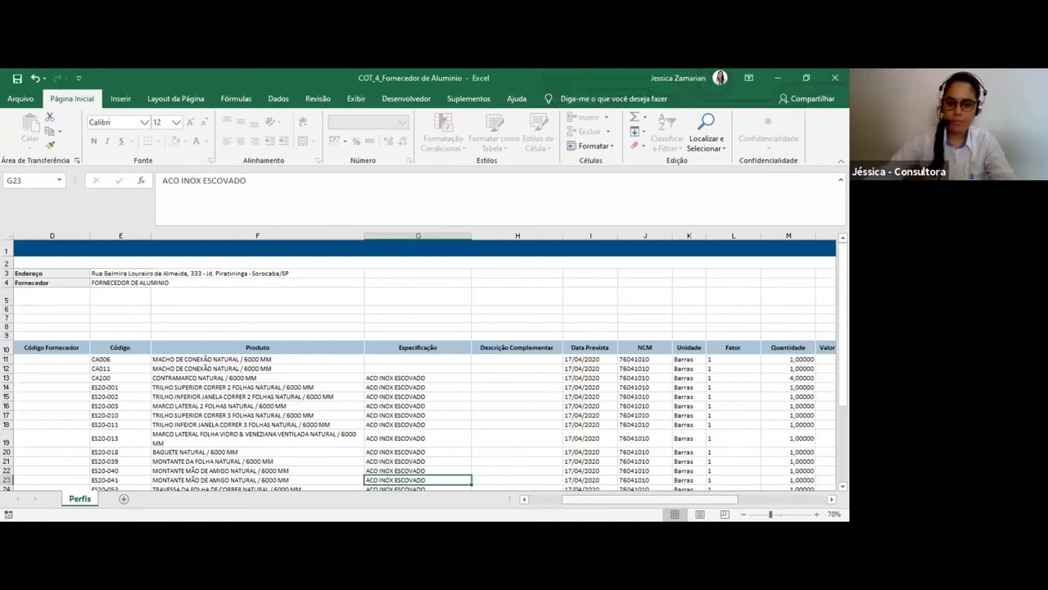
Check the Peso Unitário and Peso Total columns down to the last profile item
left_click_drag(595, 499, 658, 495)
left_click_drag(468, 360, 534, 479)
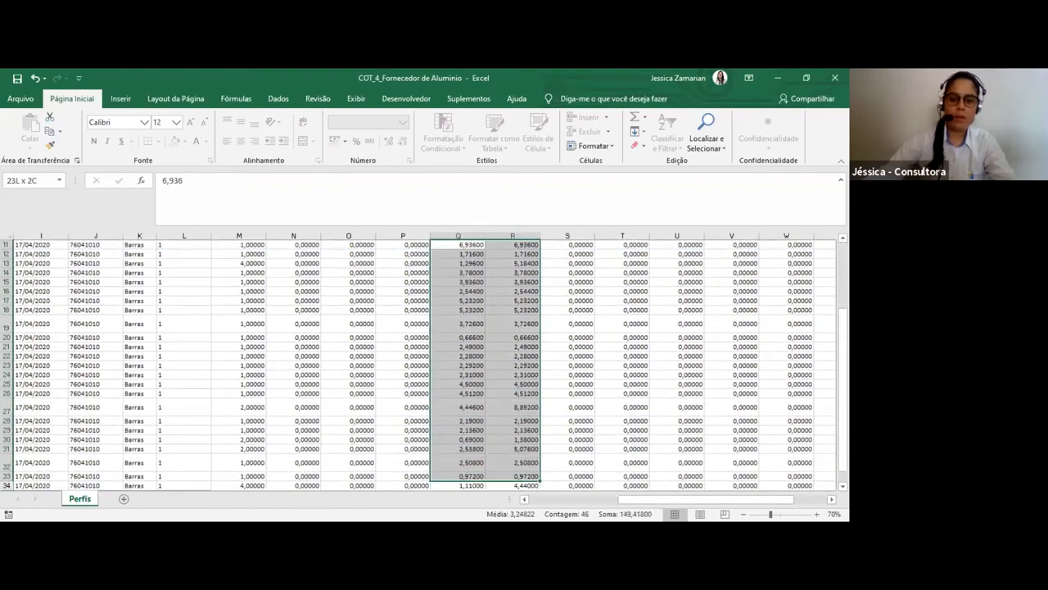
left_click(514, 484)
left_click(467, 475)
scroll(416, 447, "up", 3)
Set the Valor Informado of the first profile item, in N11, to 5
left_click(303, 329)
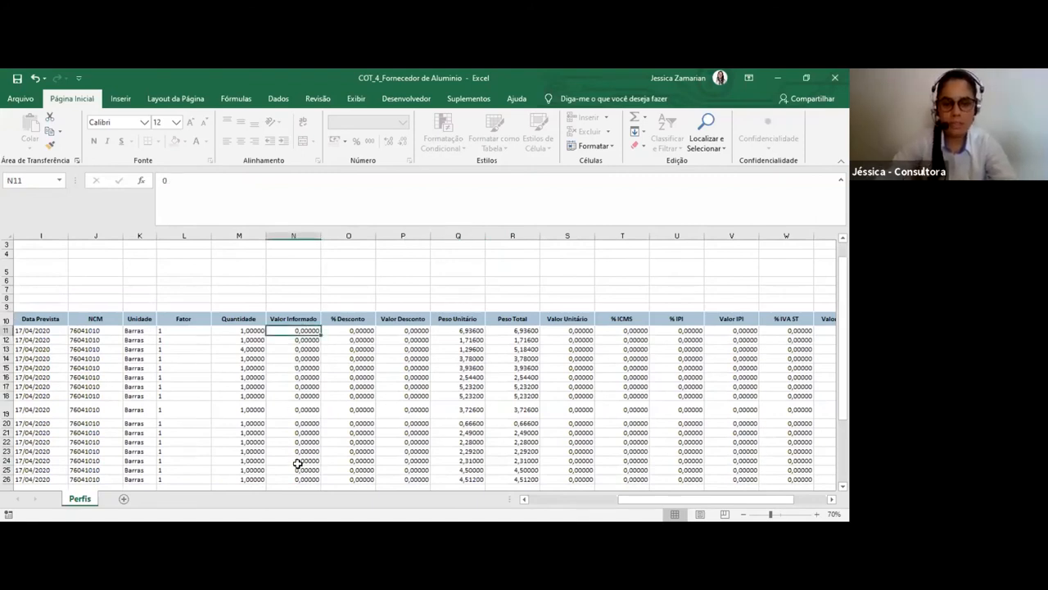
type("5")
key("ctrl+Return")
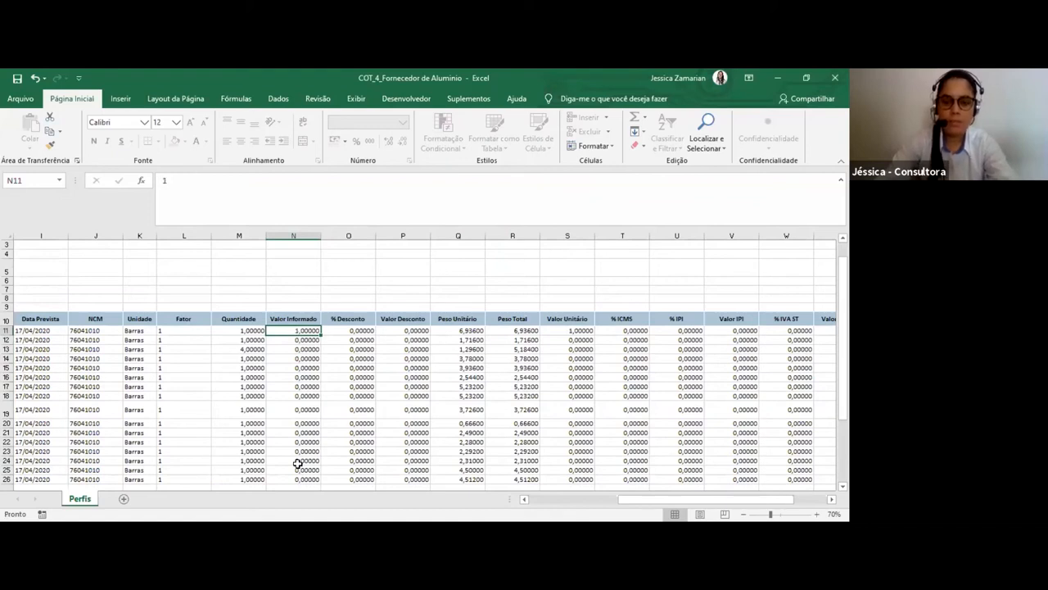
type("5")
key("Return")
Copy the Valor Informado of 5 from N11 to all remaining profile items, N12 to N34
key("Up")
key("ctrl+c")
key("Down")
key("shift+Down")
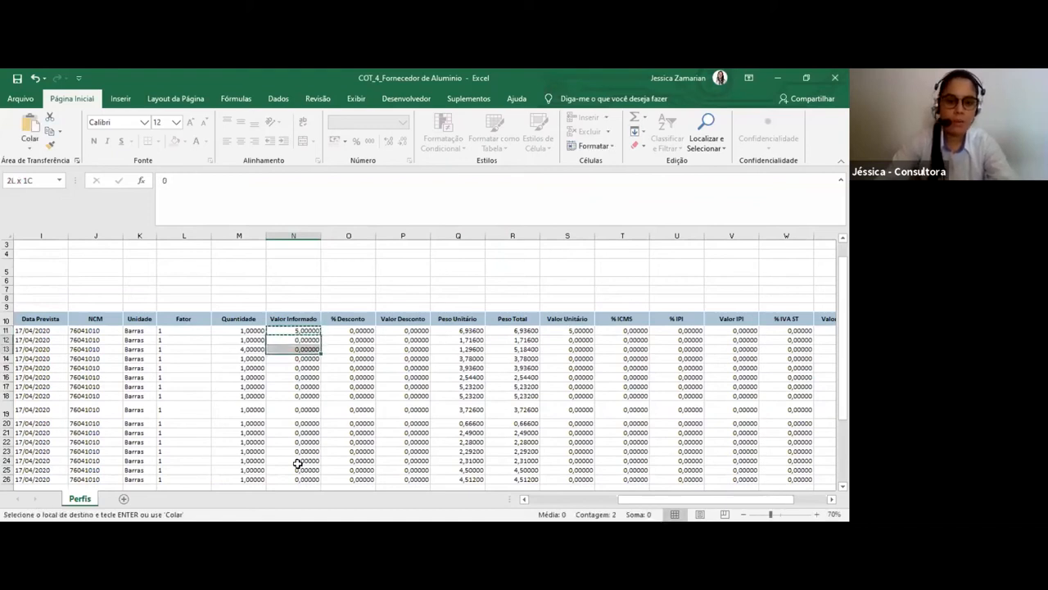
key("ctrl+shift+Down")
key("ctrl+v")
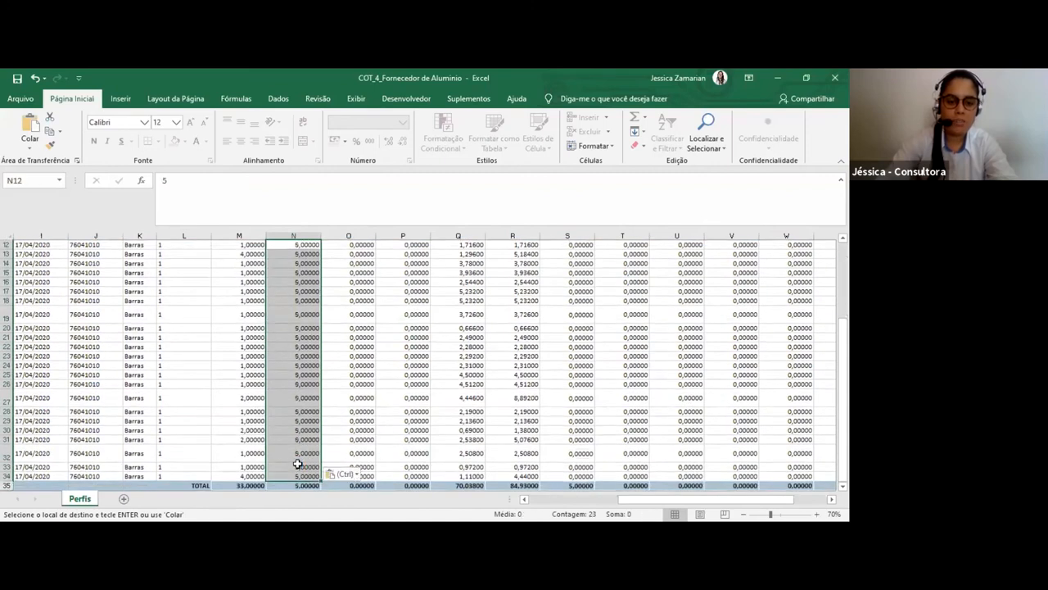
key("Up")
key("Up")
key("Up")
key("Down")
key("Down")
key("Escape")
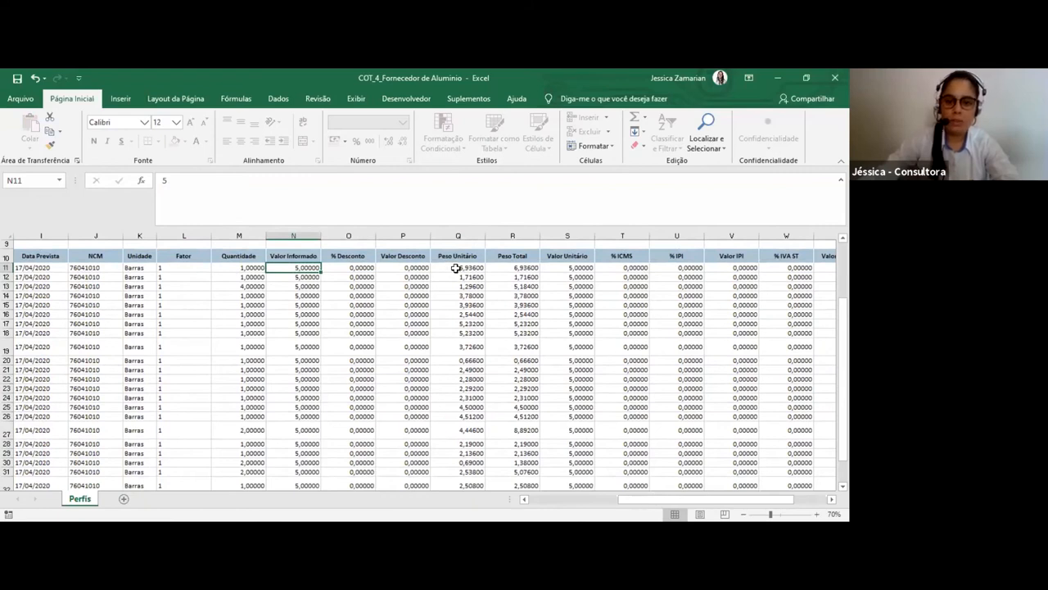
Check the first item's Peso Unitário, Peso Total and Valor Total formula, plus the Valor Total sum in the TOTAL row
left_click_drag(456, 270, 512, 269)
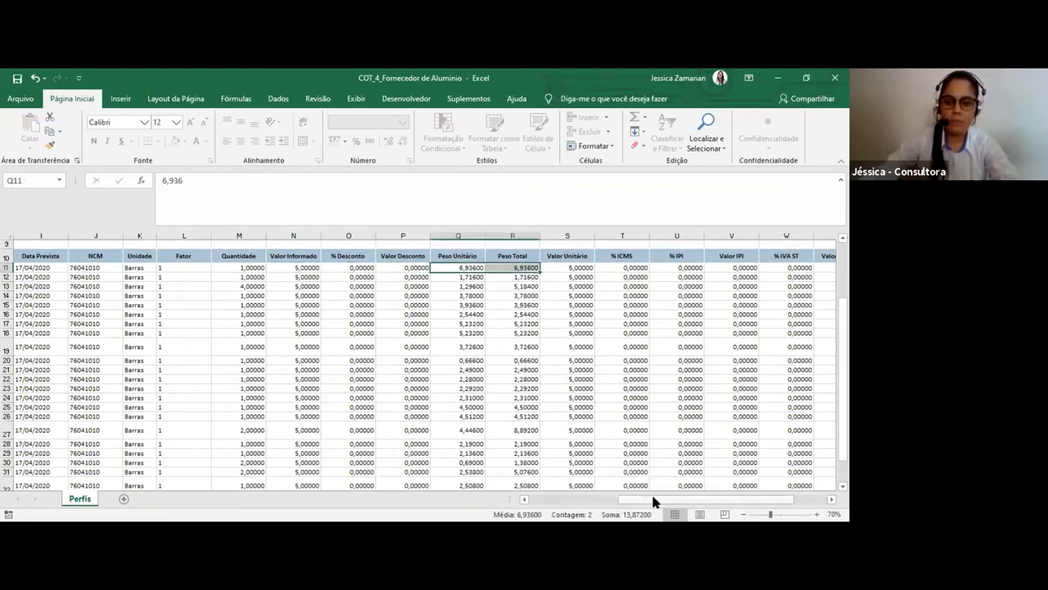
left_click_drag(668, 499, 703, 499)
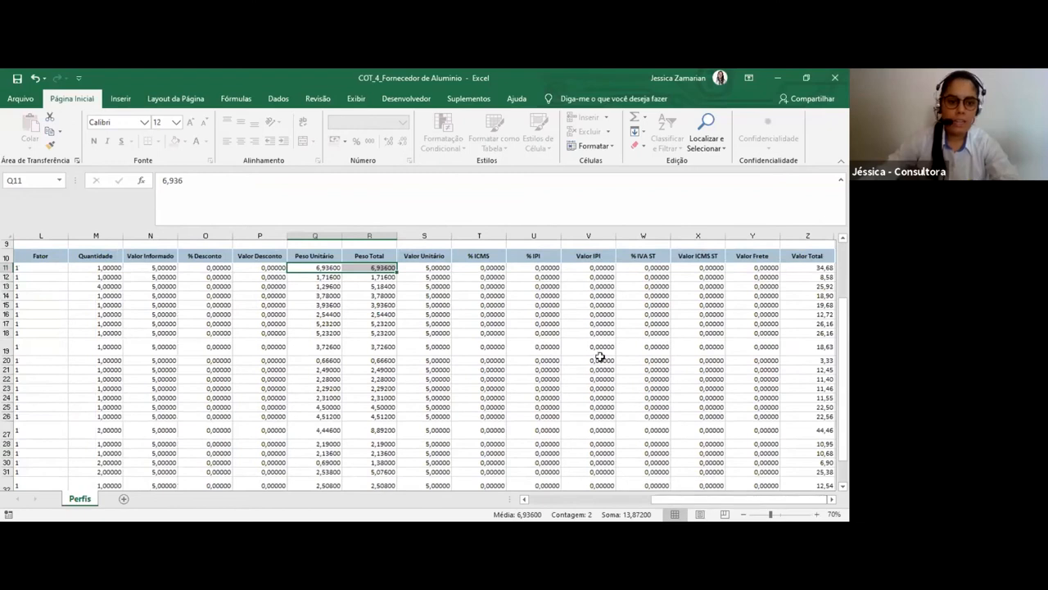
left_click(807, 268)
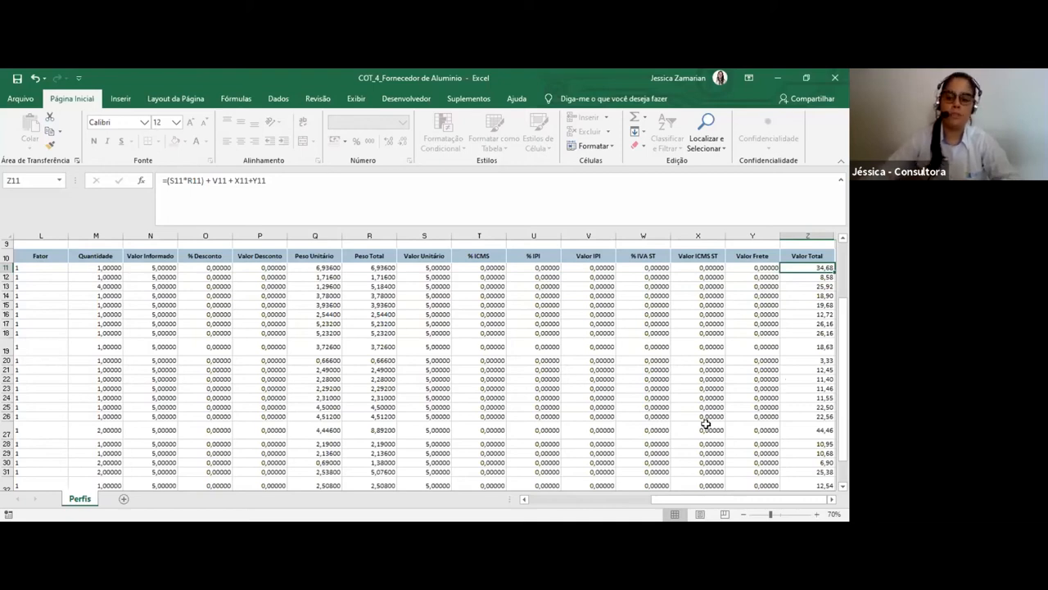
scroll(733, 401, "down", 4)
left_click(816, 393)
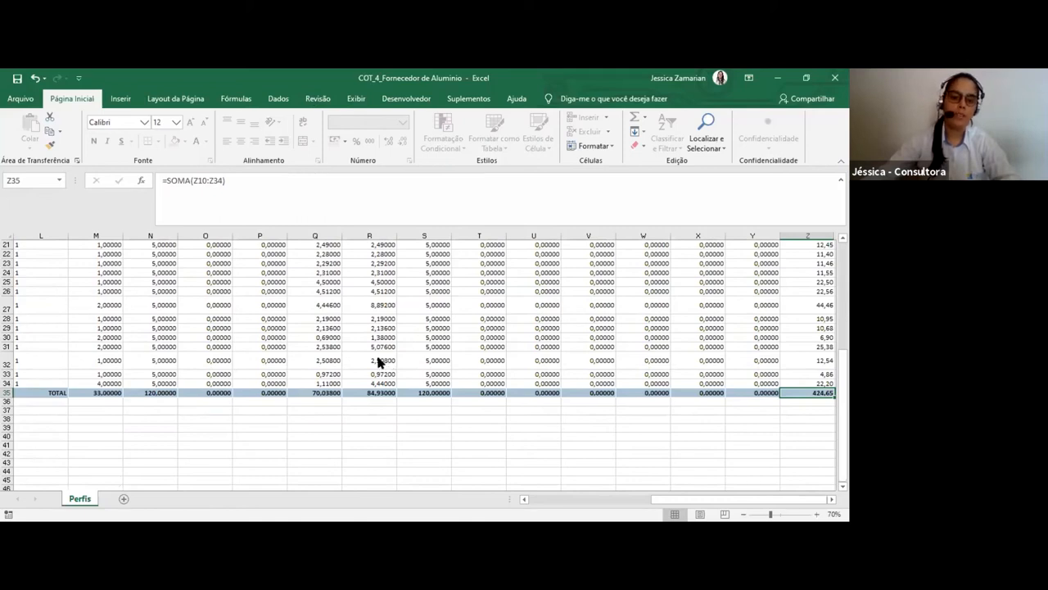
Switch to Faktory Smart and import COT_4_Fornecedor de Aluminio into quotation 4, confirming the update of its data
key("alt+Tab")
left_click(181, 195)
left_click(233, 339)
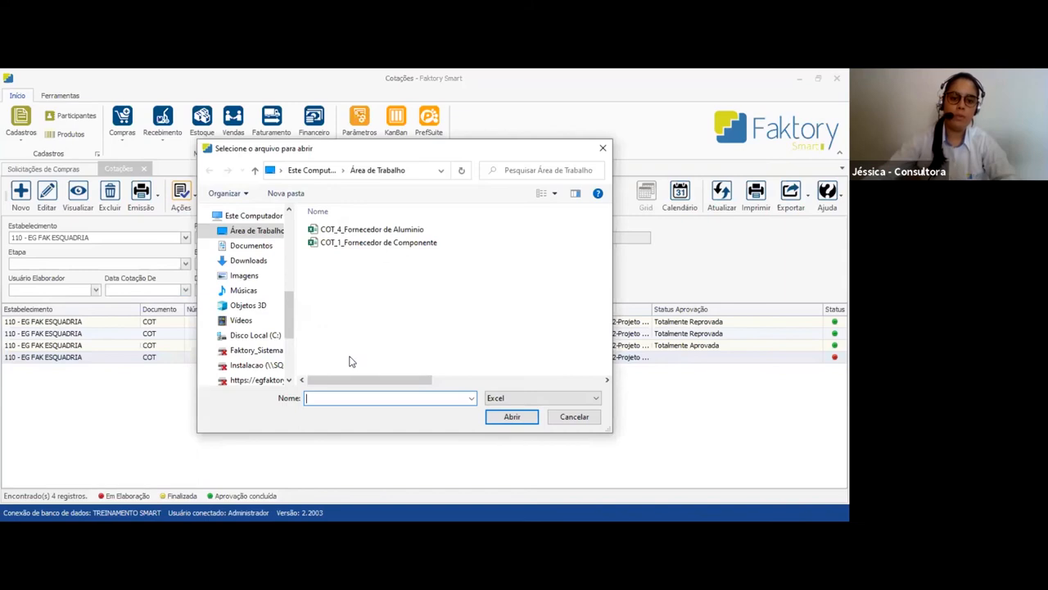
double_click(372, 229)
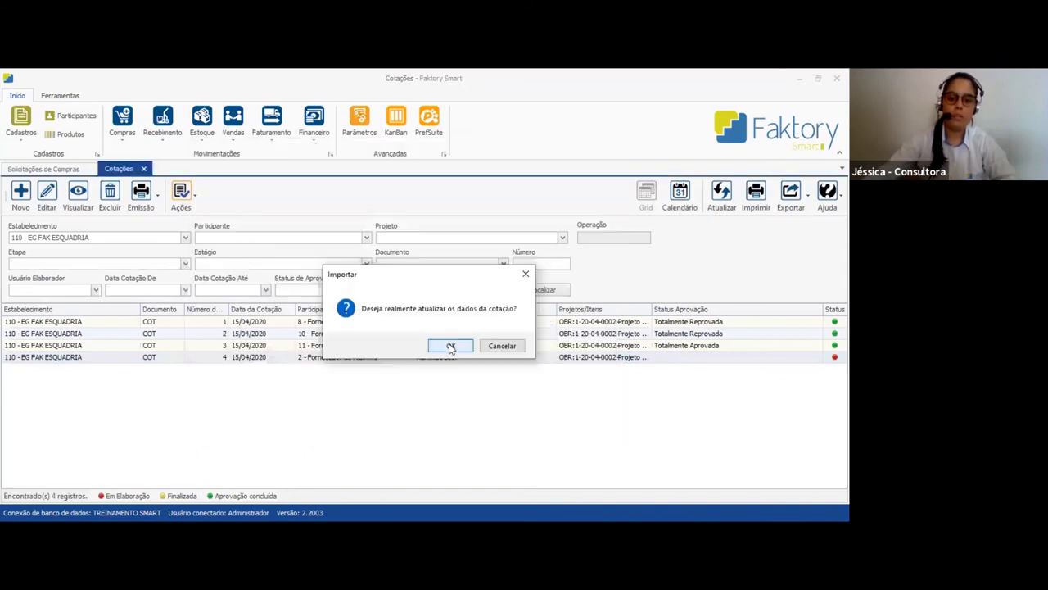
left_click(451, 347)
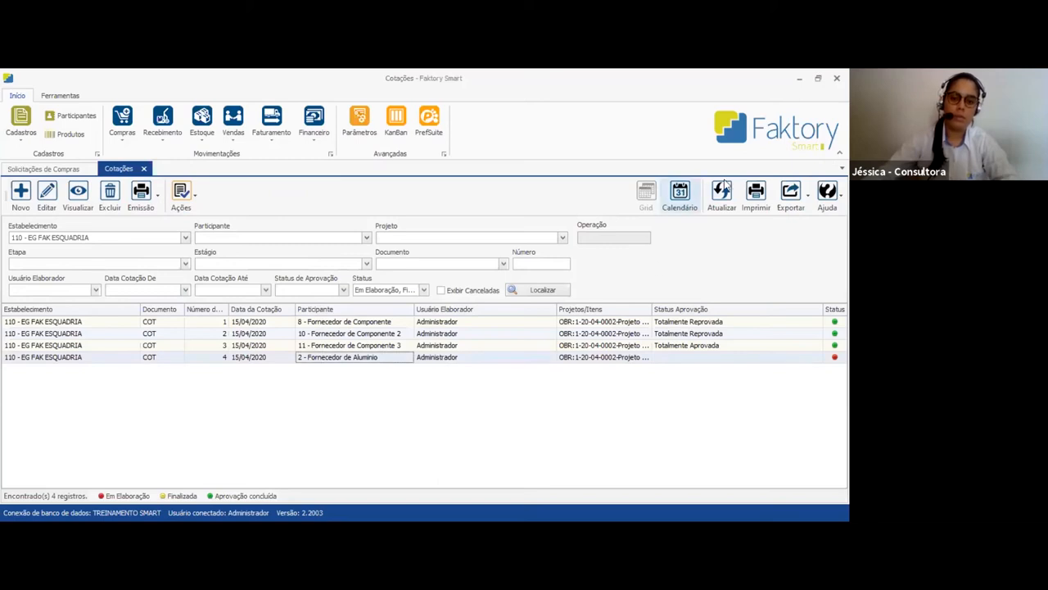
View quotation 4 and check its first items' quantity, Valor Informado, Valor Total do Item and Valor Total do Produto
left_click(604, 357)
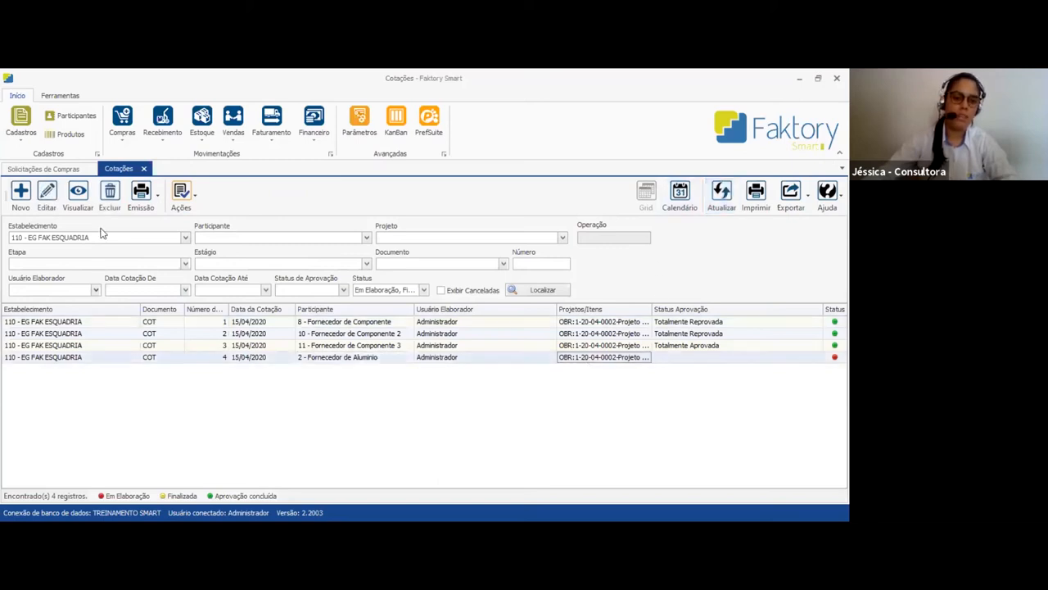
left_click(78, 196)
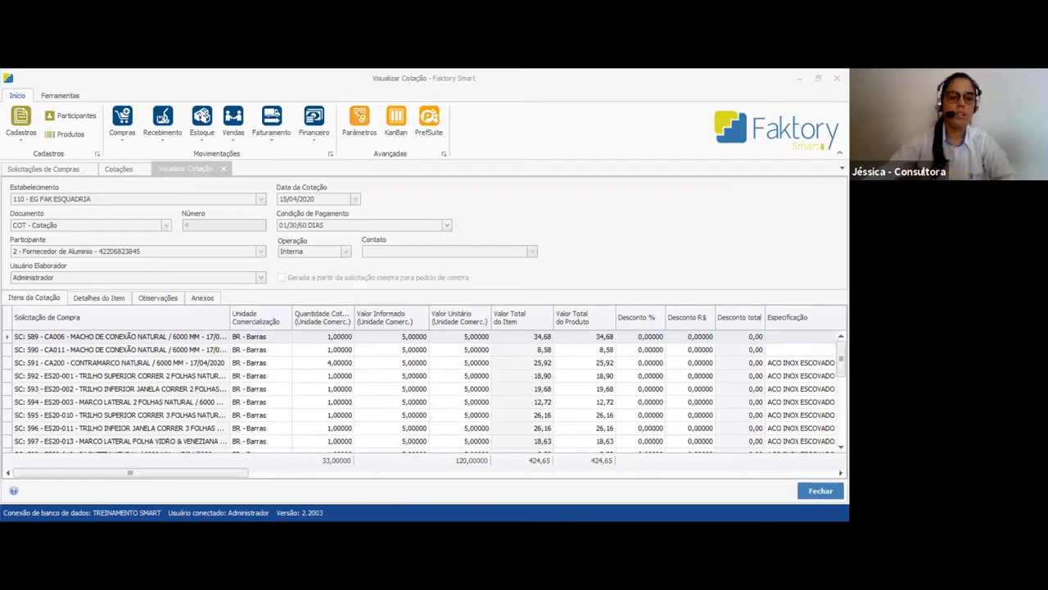
left_click(356, 390)
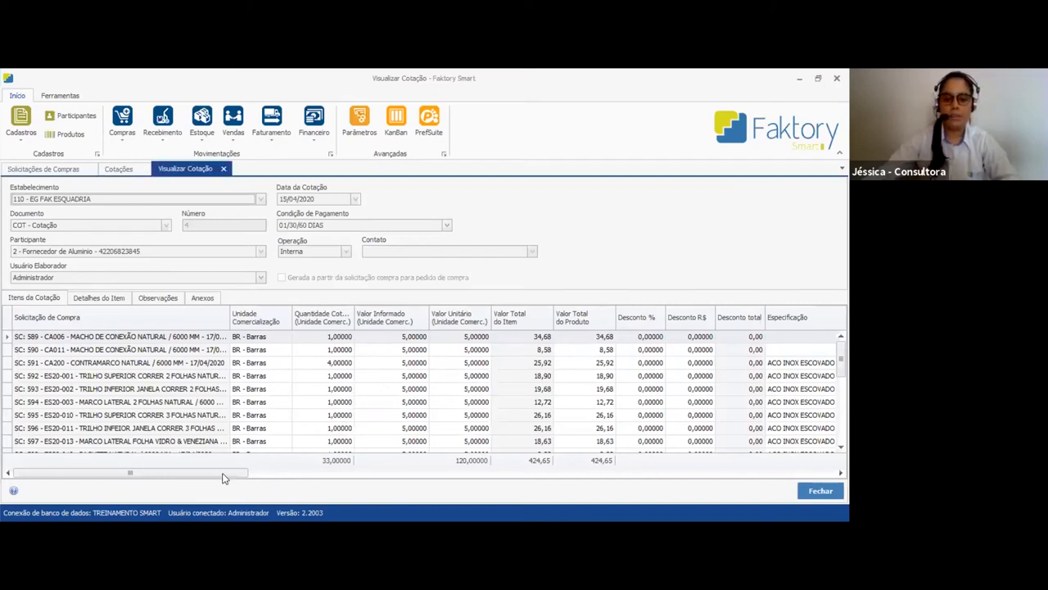
mouse_move(219, 476)
left_mouse_down()
mouse_move(273, 477)
mouse_move(208, 477)
left_mouse_up()
left_click(333, 339)
left_click(382, 339)
left_click(393, 363)
left_click(530, 339)
left_click(596, 338)
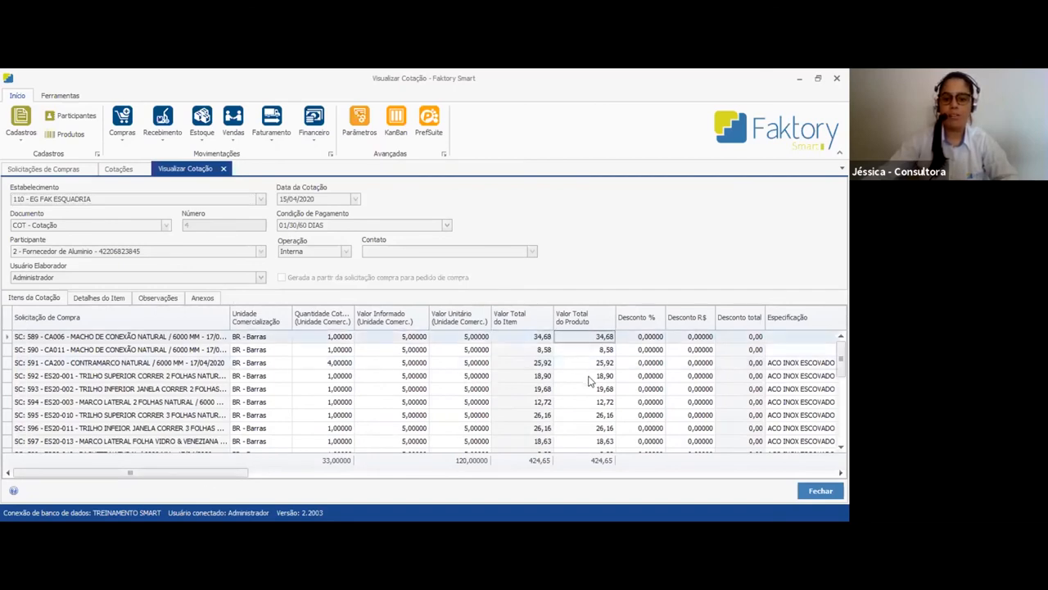
Review the Valor Total do Item column down through the quotation's profile items
scroll(796, 405, "down", 5)
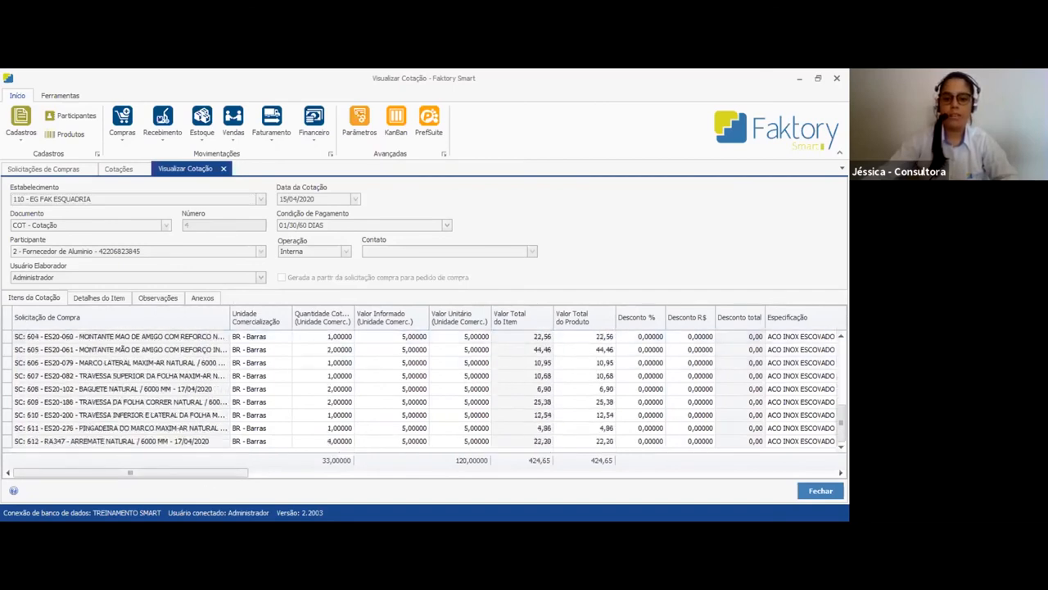
scroll(602, 354, "up", 5)
left_click(524, 339)
left_click(527, 417)
scroll(526, 434, "down", 1)
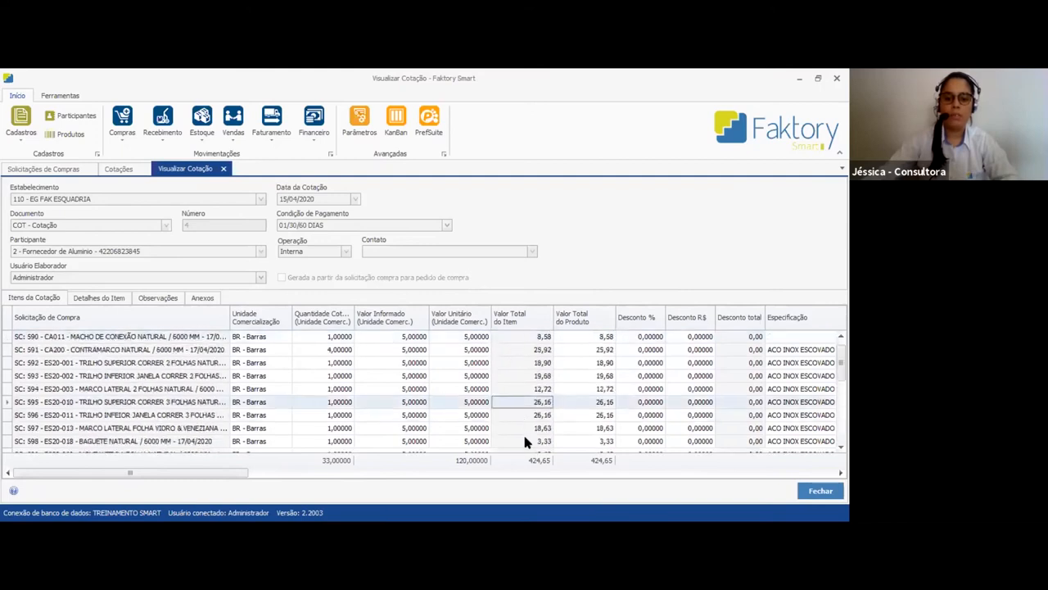
left_click_drag(247, 473, 268, 473)
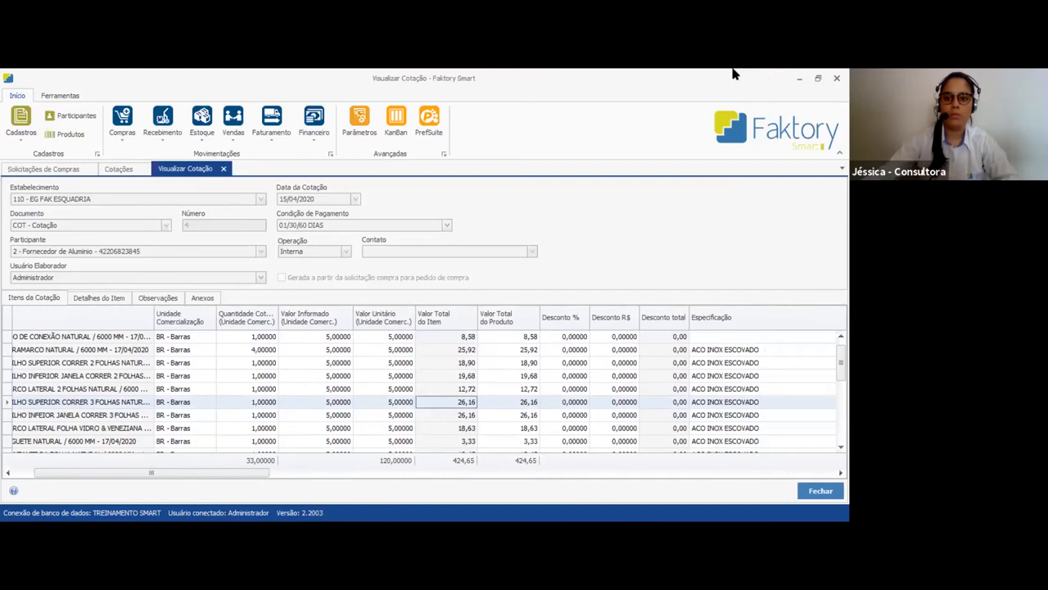
left_click(687, 78)
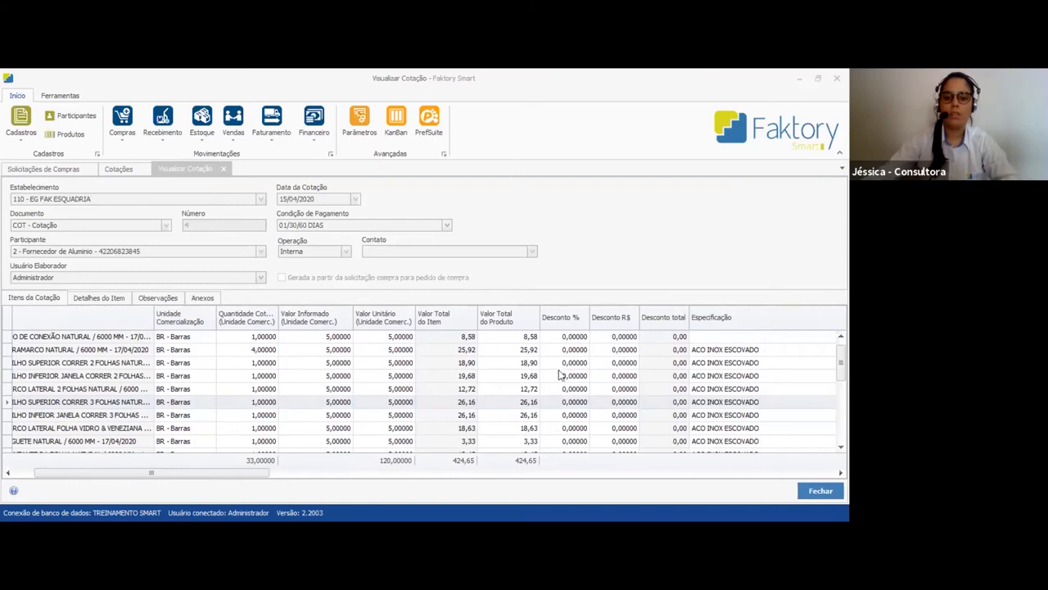
Examine the Peso Líquido Unitário and Peso Líquido columns of all quotation items, and close the quotation view
left_click_drag(252, 477, 516, 480)
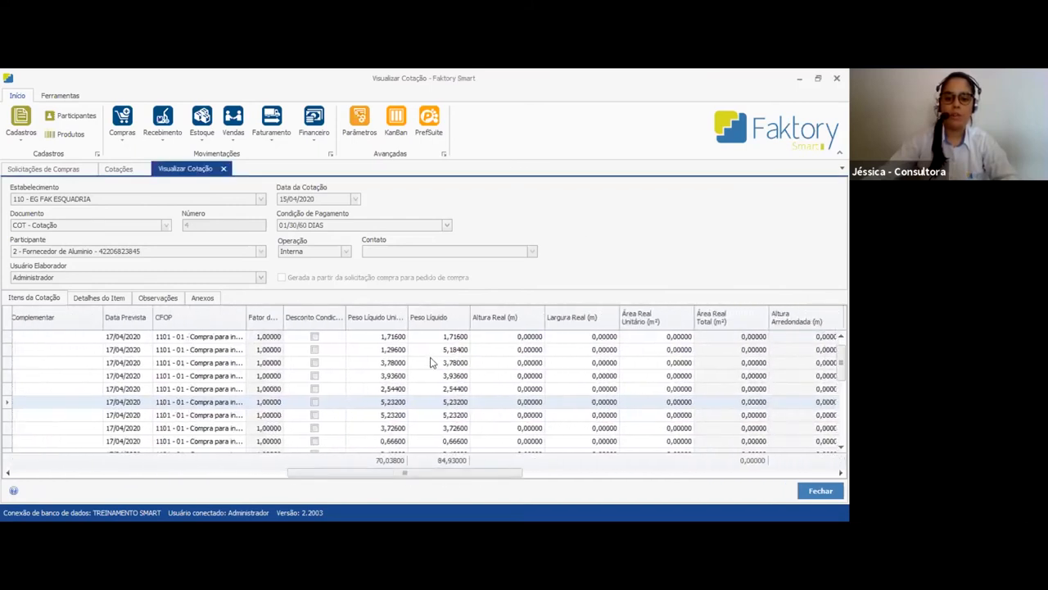
left_click(388, 362)
scroll(393, 424, "down", 1)
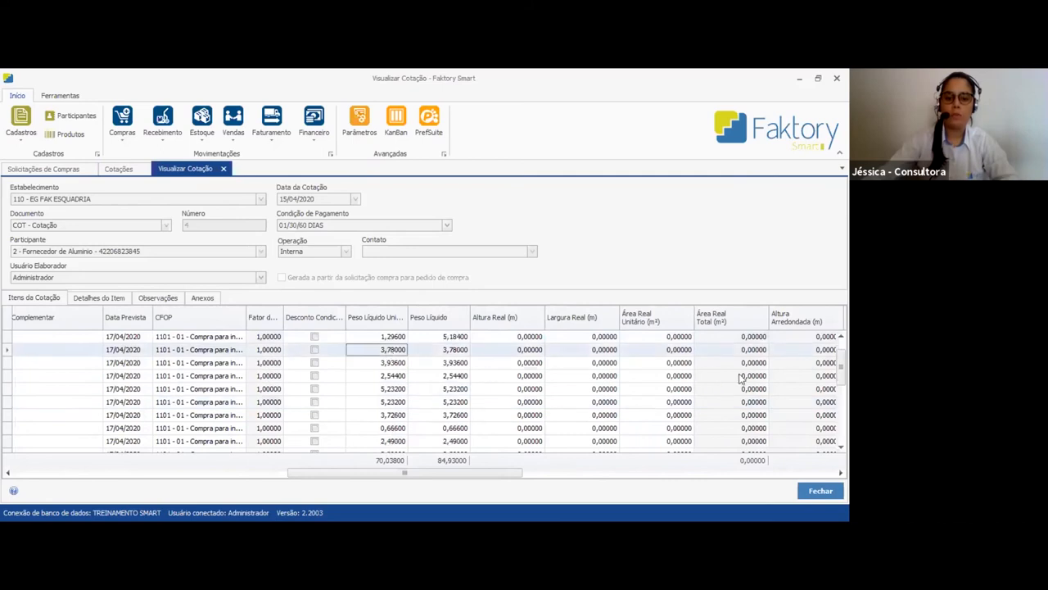
scroll(426, 388, "down", 3)
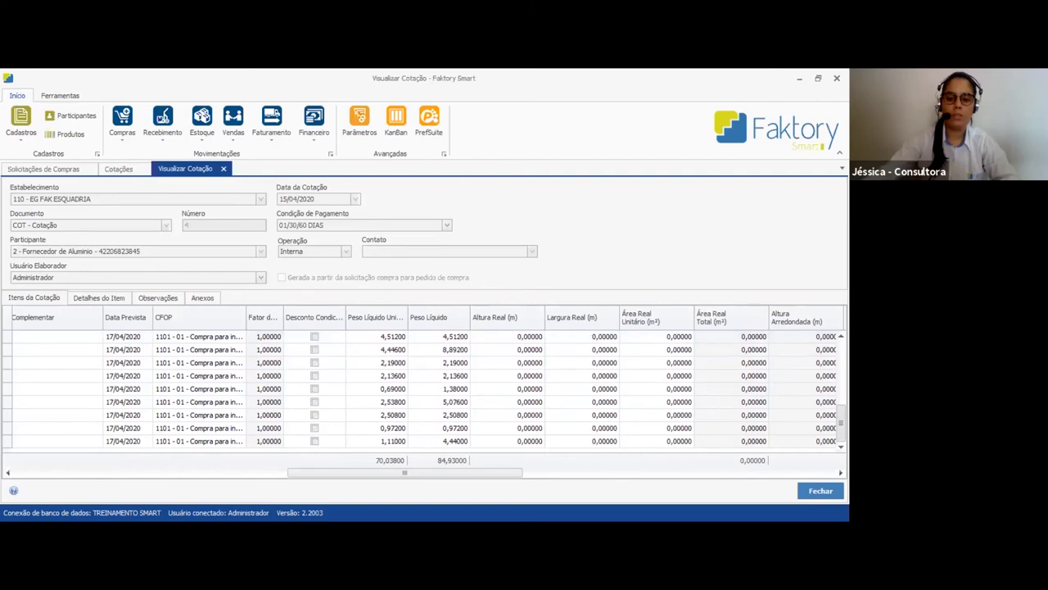
scroll(426, 389, "up", 5)
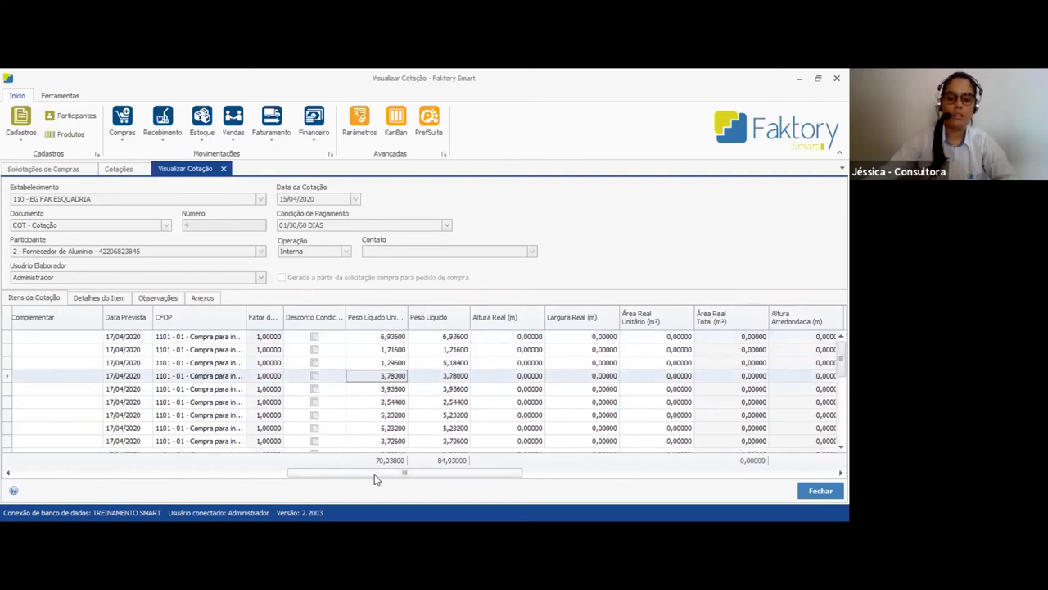
left_click_drag(376, 477, 117, 467)
left_click(501, 415)
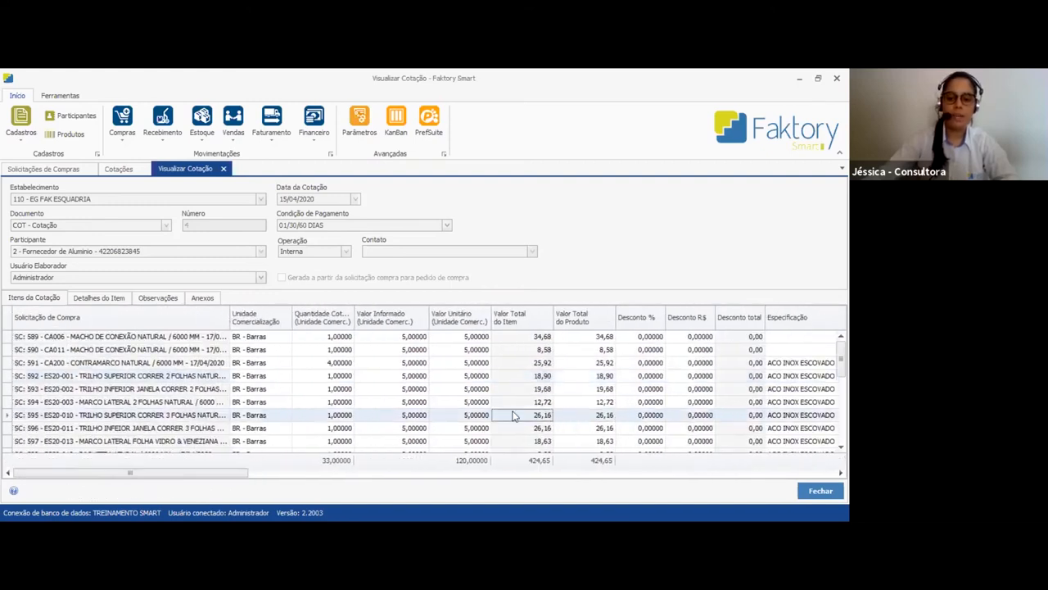
left_click(820, 489)
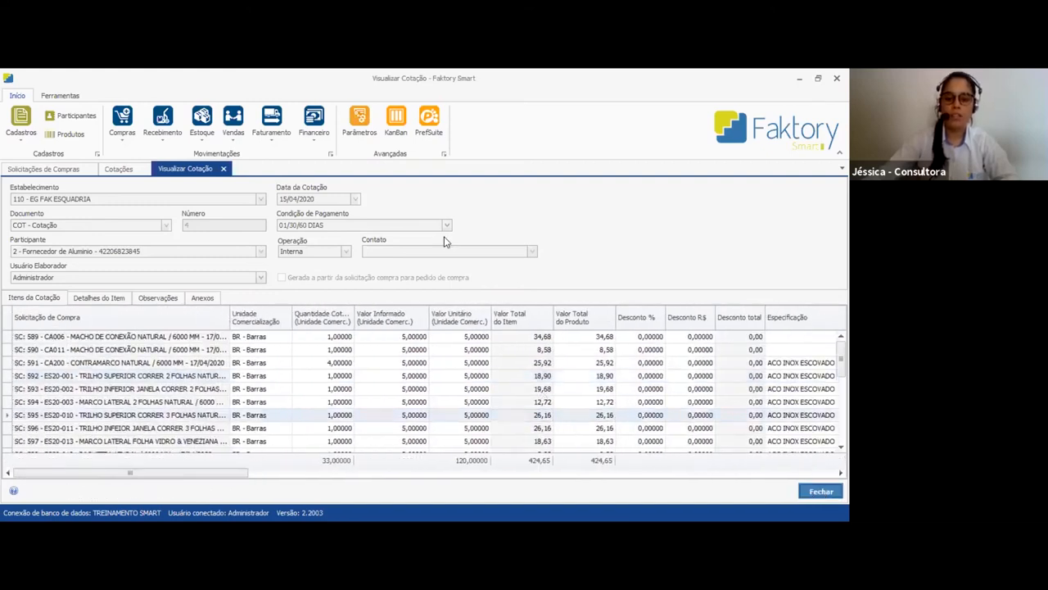
Refresh the Cotações list and finalize quotation 4 from Fornecedor de Aluminio
left_click(723, 194)
left_click(532, 359)
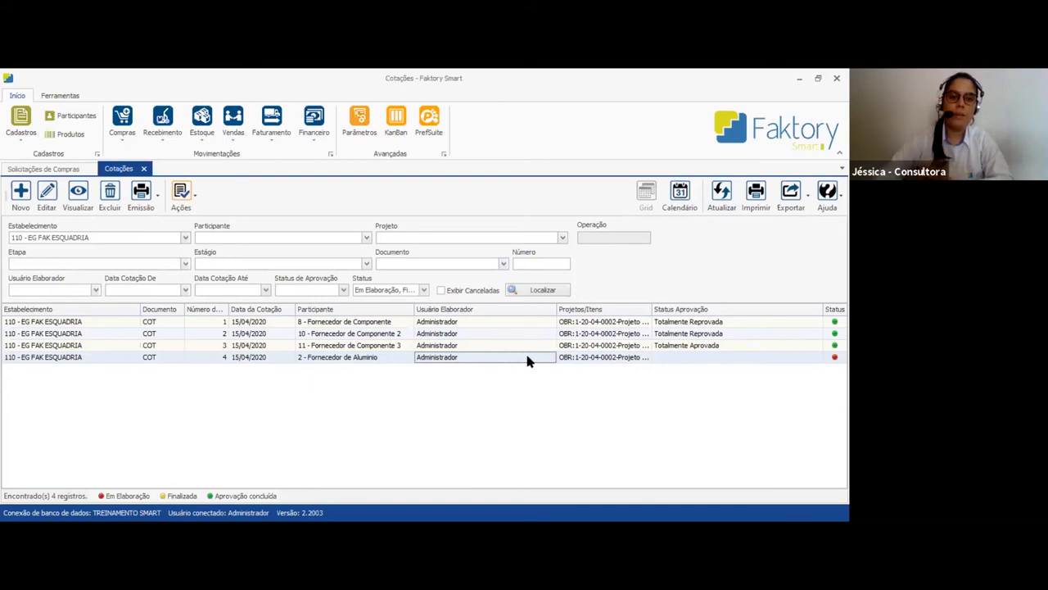
left_click(187, 194)
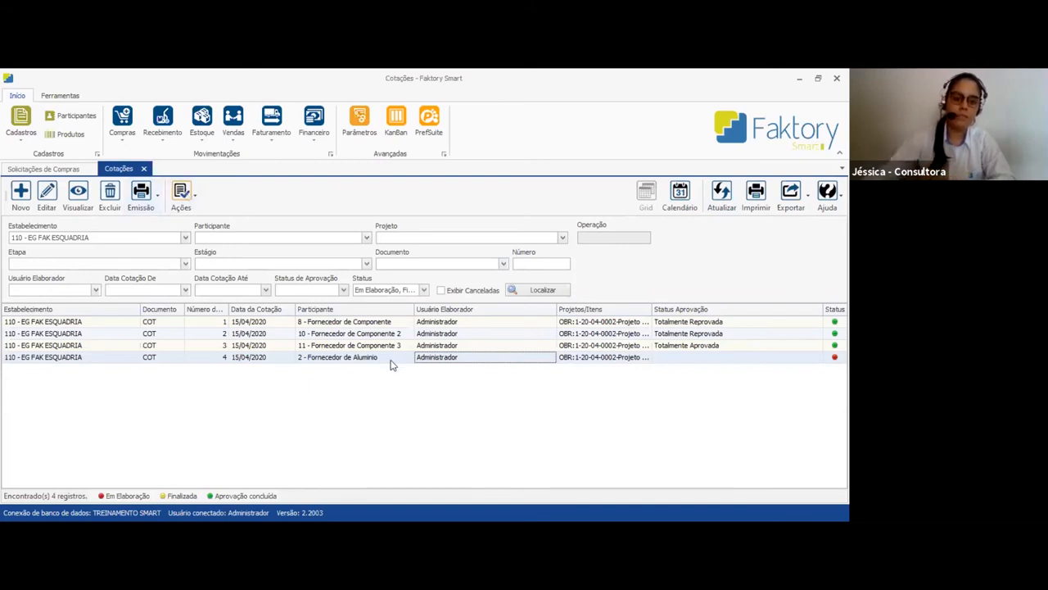
Open Aprovação de Cotação and list the items of quotation 4 grouped by quotation
left_click(119, 139)
mouse_move(140, 188)
left_click(281, 201)
left_click(660, 235)
scroll(438, 393, "down", 5)
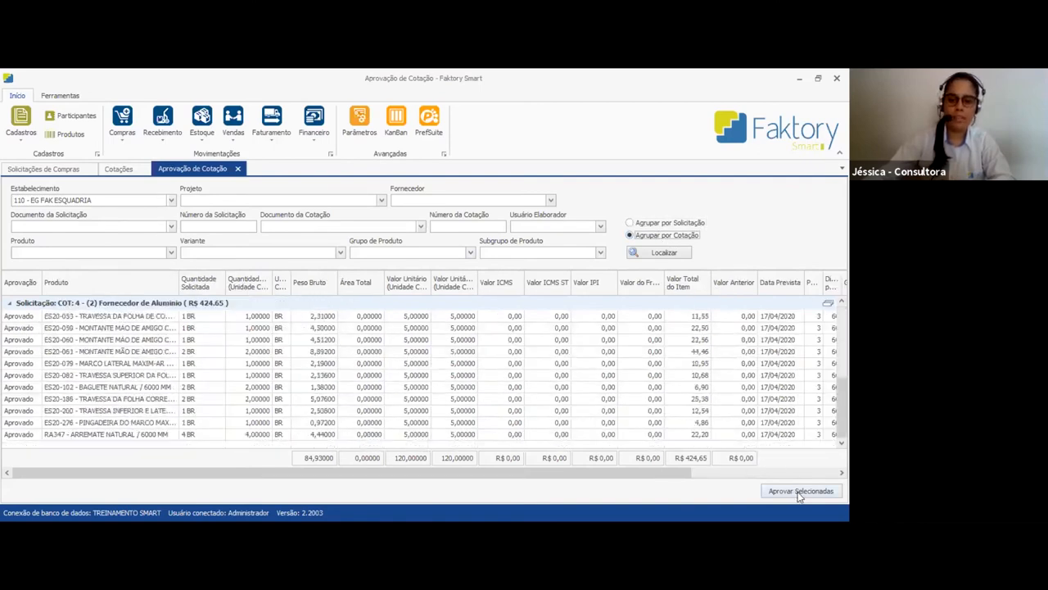
Approve the selected items of quotation 4, agree to create or update the purchase price table, and close the approval screen
left_click(800, 493)
left_click(453, 347)
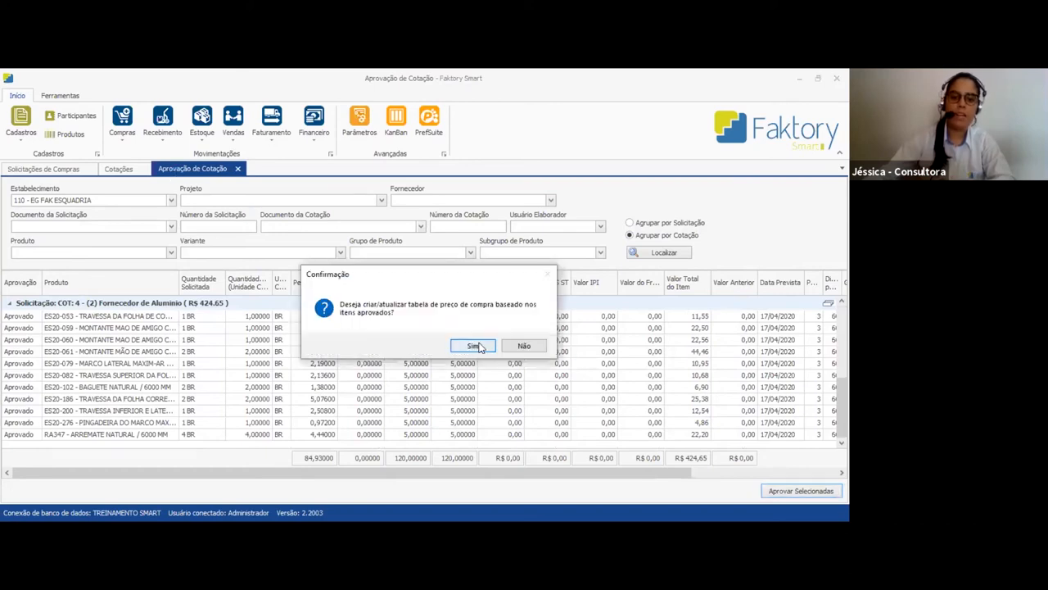
left_click(449, 347)
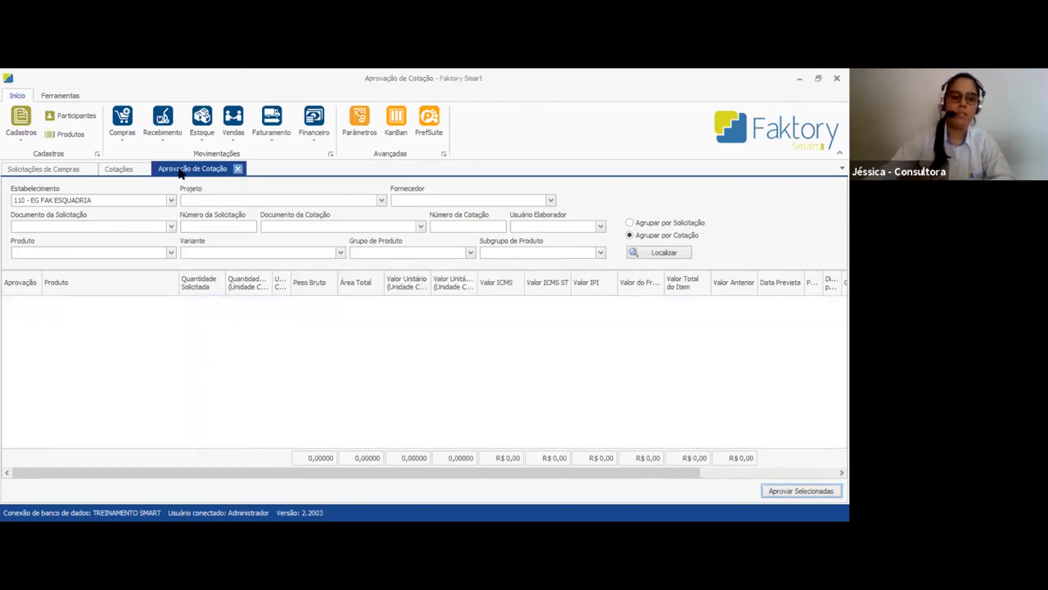
left_click(238, 169)
Refresh the Cotações list and check the Status Aprovação of quotation 4
left_click(755, 206)
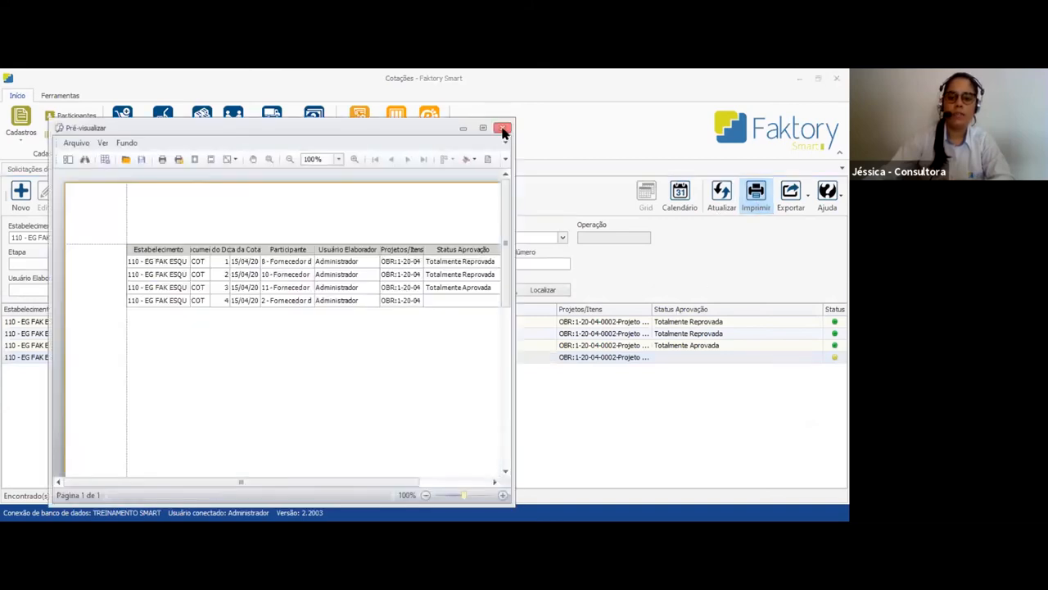
left_click(503, 130)
left_click(751, 355)
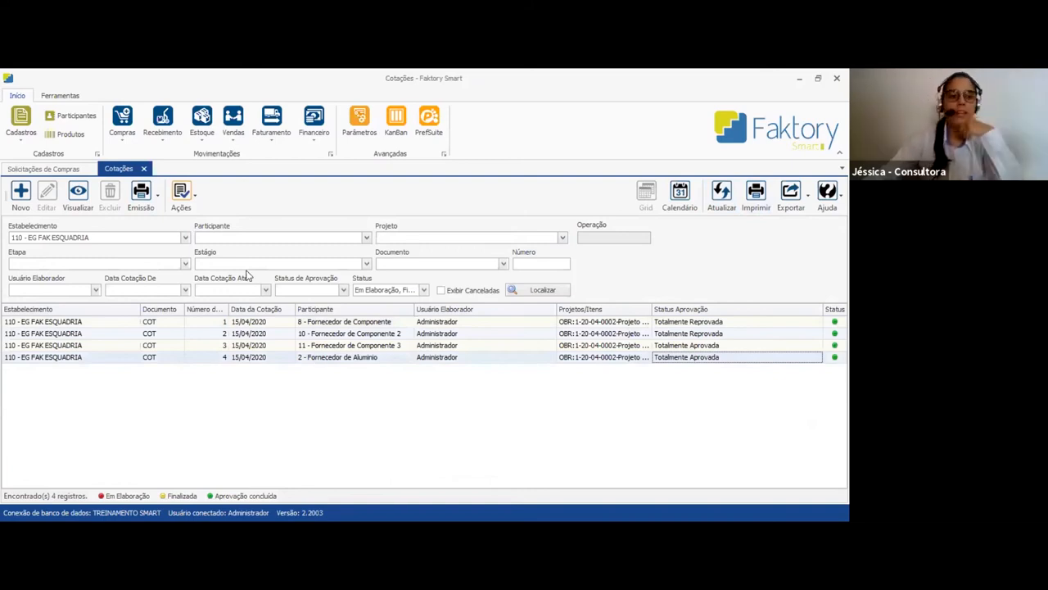
Open Tabelas de Preço de Compra and review the products and unit prices in Fornecedor de Aluminio's table
left_click(125, 138)
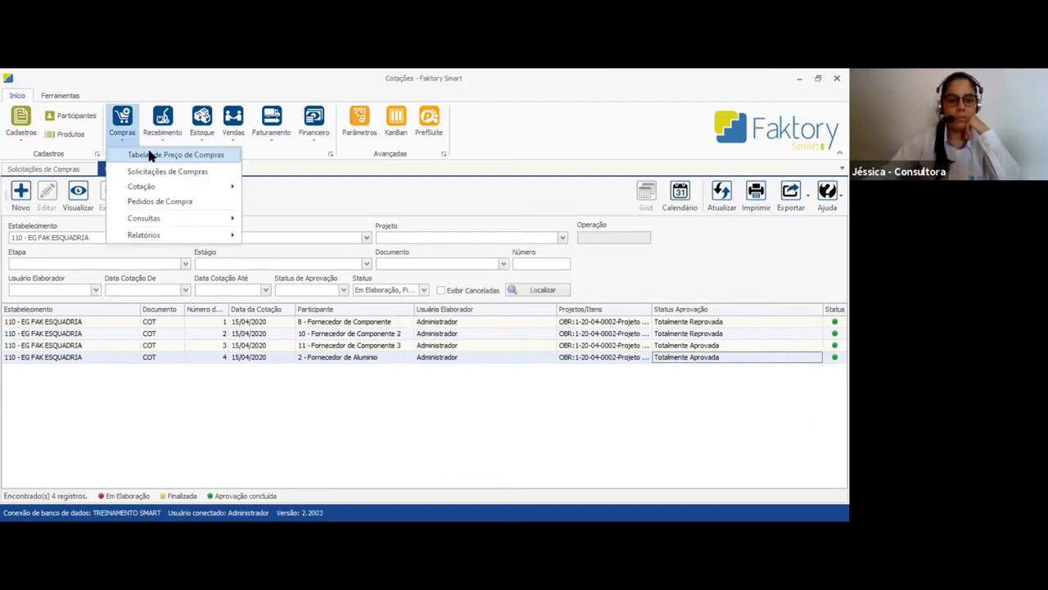
left_click(150, 155)
left_click(336, 300)
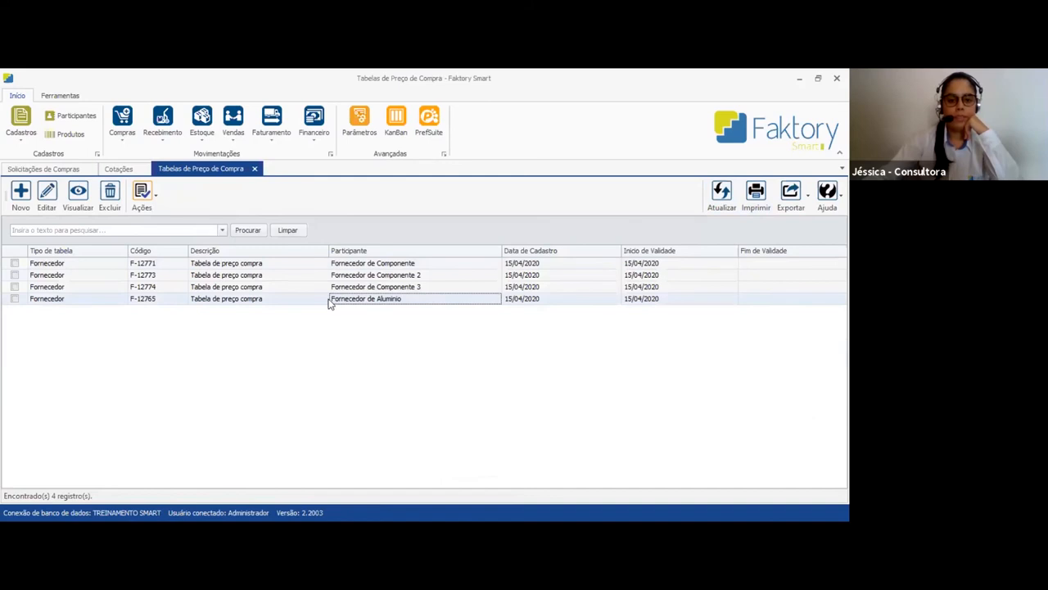
double_click(376, 301)
scroll(581, 368, "down", 5)
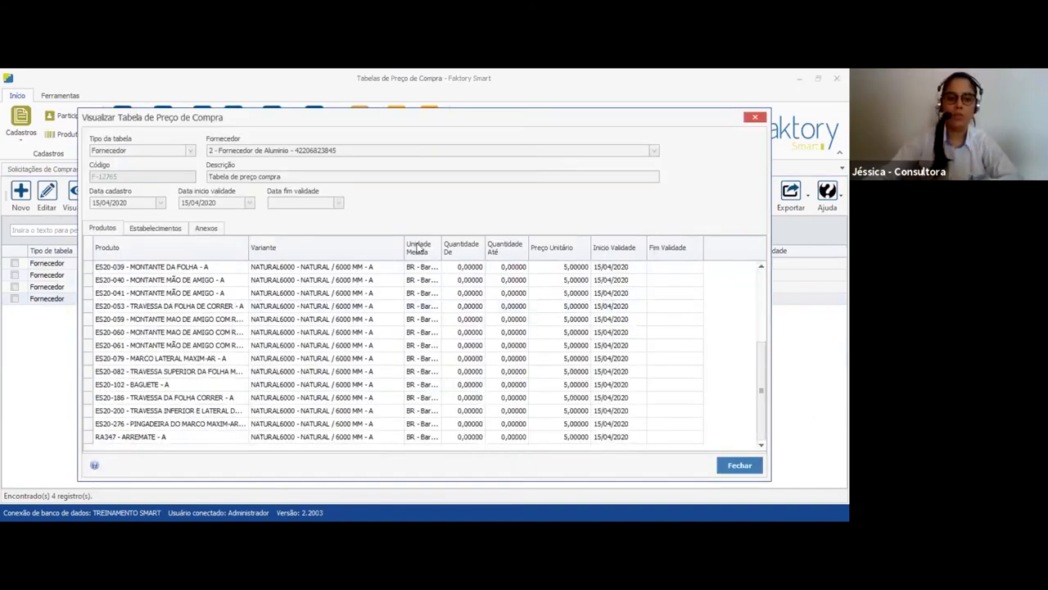
left_click(755, 117)
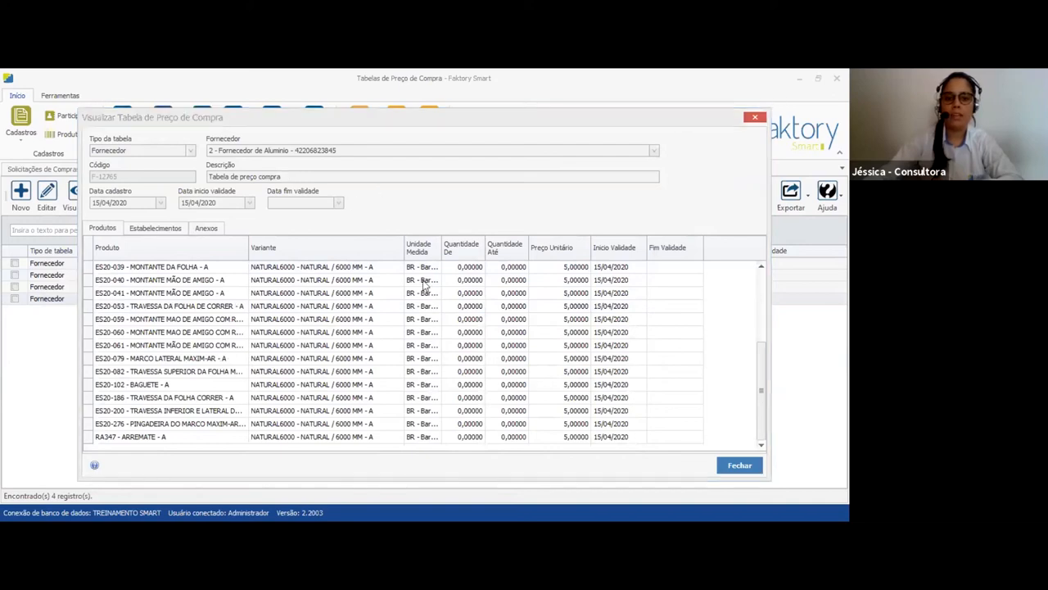
Review the products and unit prices in Fornecedor de Componente's purchase price table, and close the price table list
left_click(399, 265)
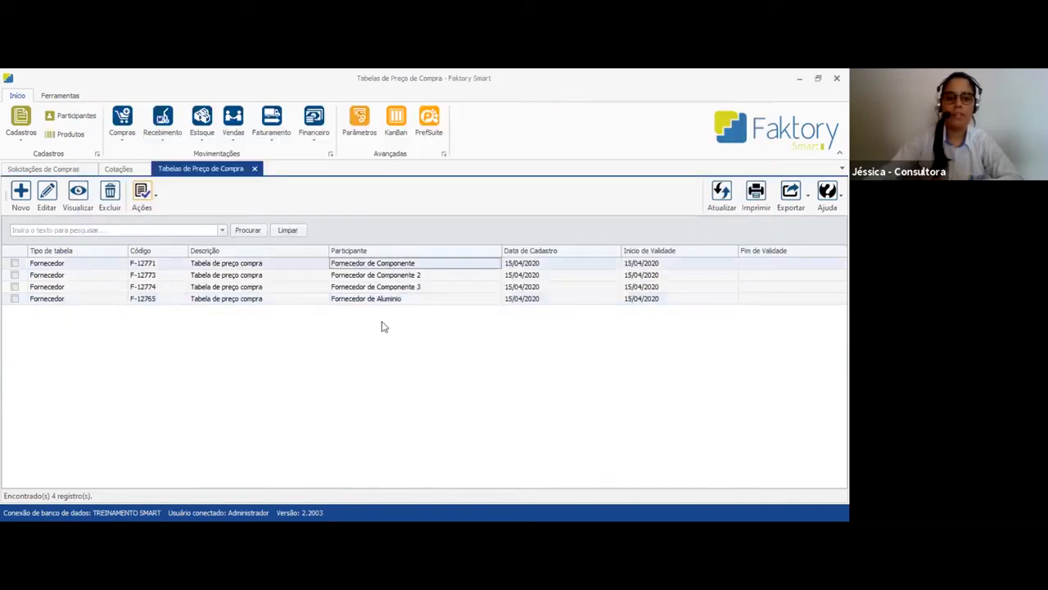
scroll(416, 333, "down", 1)
scroll(416, 332, "up", 1)
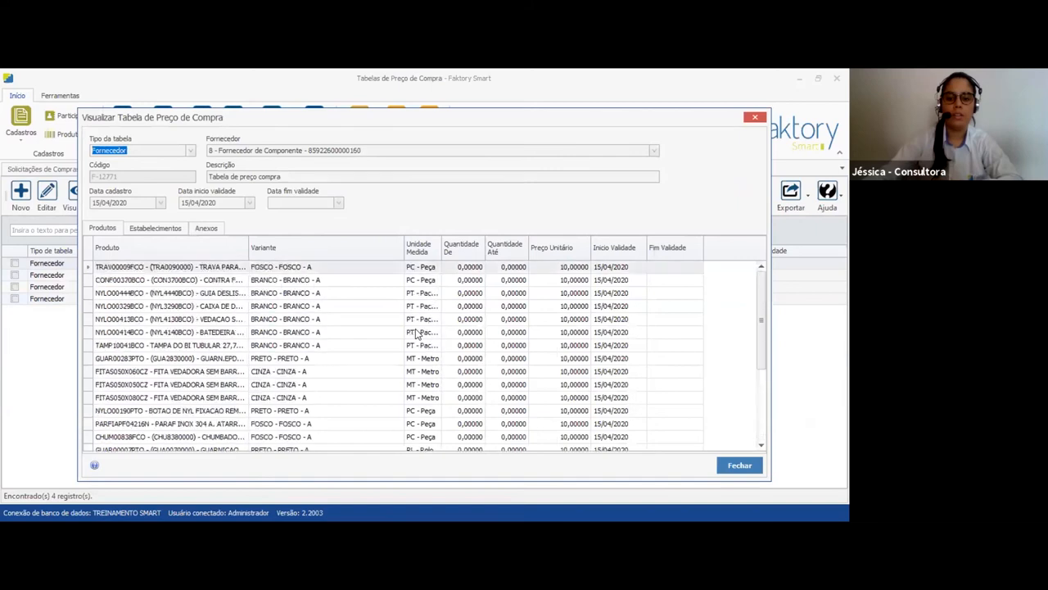
scroll(418, 333, "down", 3)
left_click(747, 123)
left_click(254, 169)
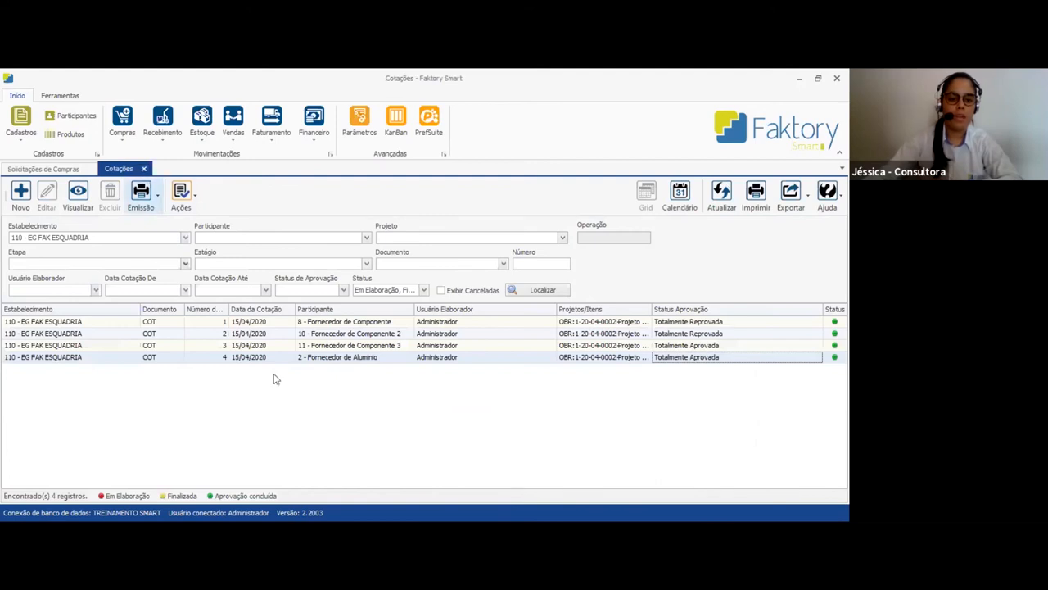
Refresh the Solicitações de Compras list and check the Cotação column of the PERFIL requests
left_click(64, 168)
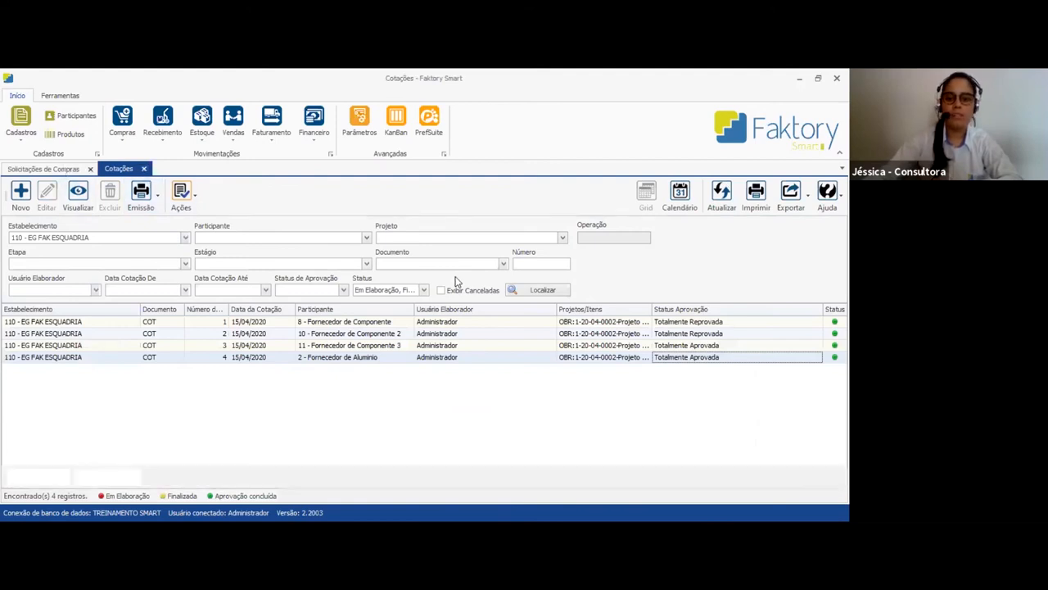
left_click(721, 191)
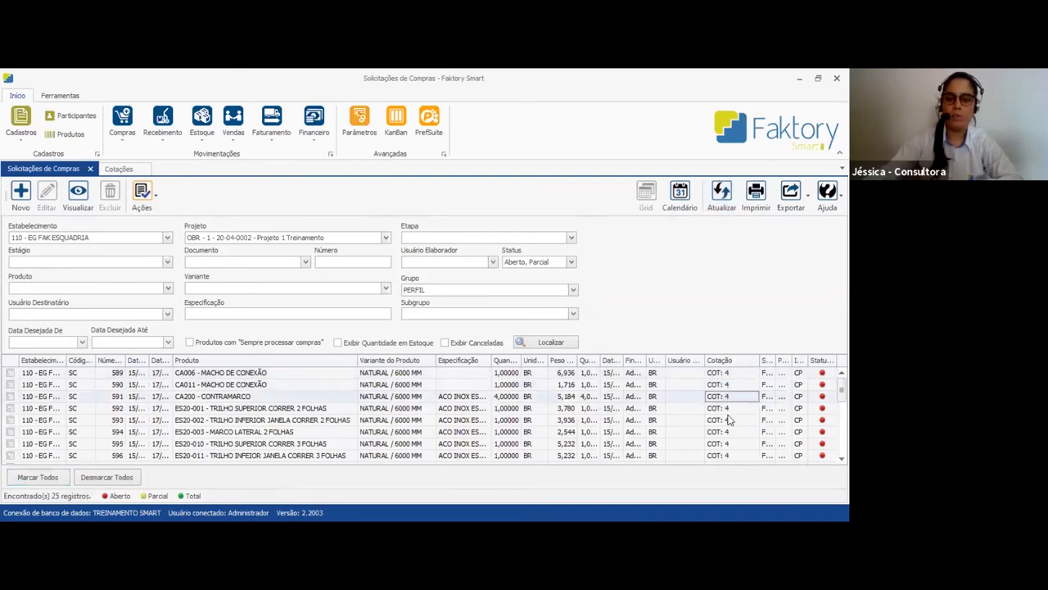
scroll(724, 443, "down", 5)
scroll(723, 438, "up", 5)
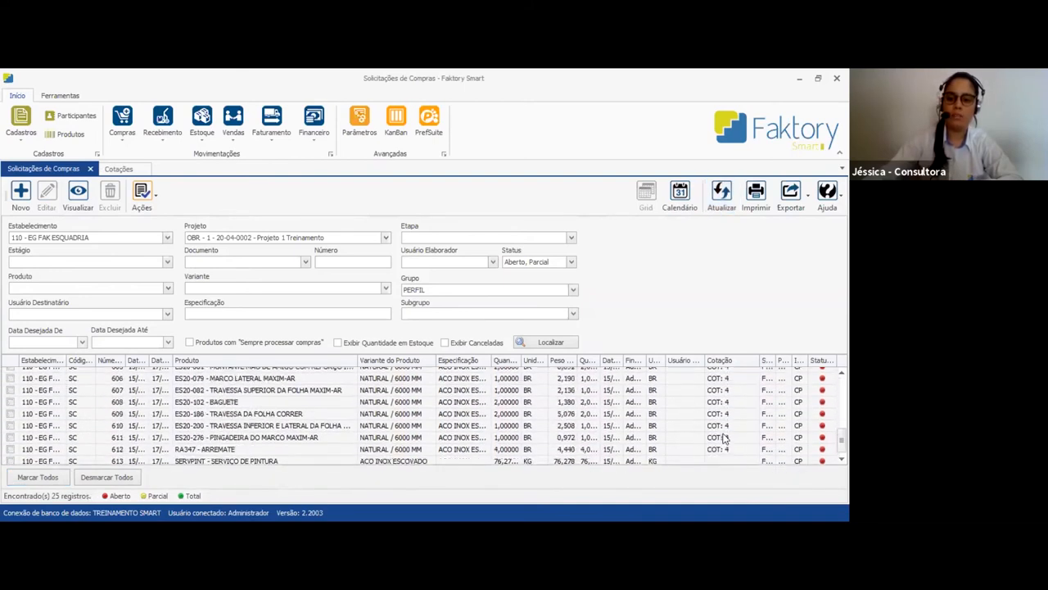
Filter the purchase requests by the VIDRO group and finalize all of the listed requests
left_click(426, 291)
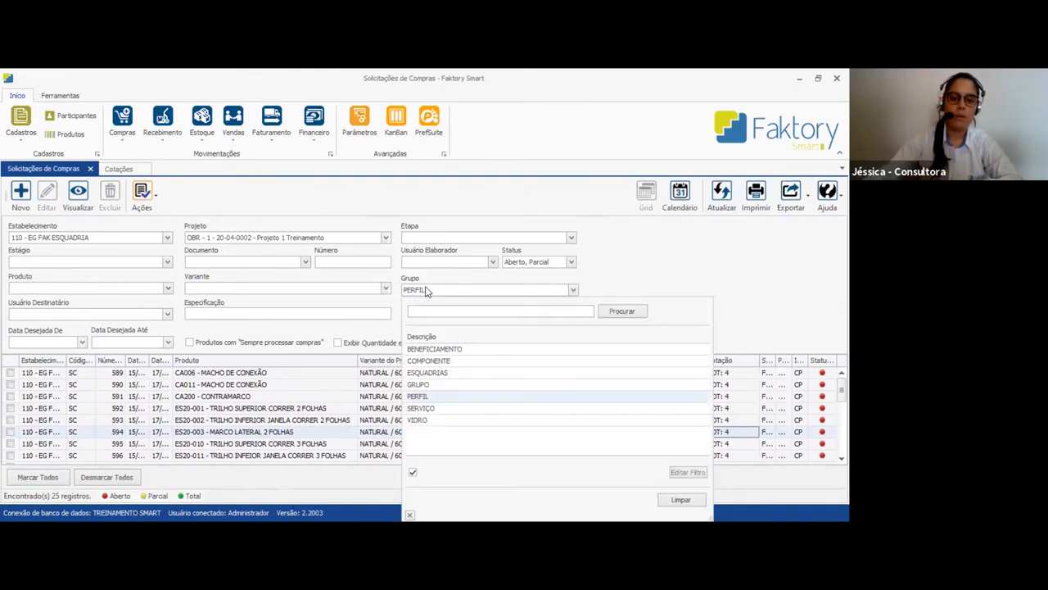
left_click(419, 420)
left_click(546, 342)
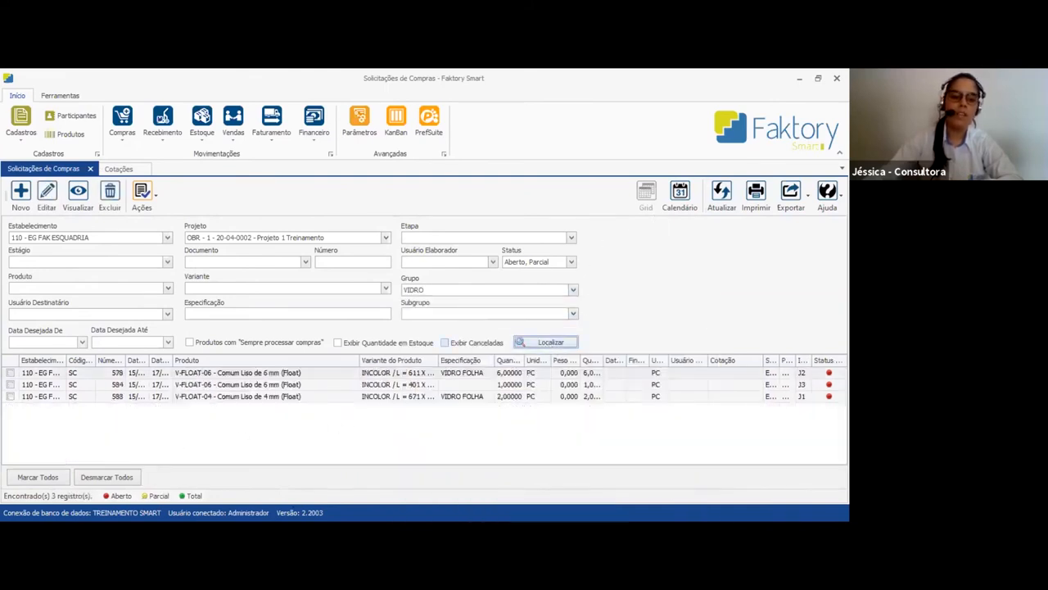
left_click(32, 478)
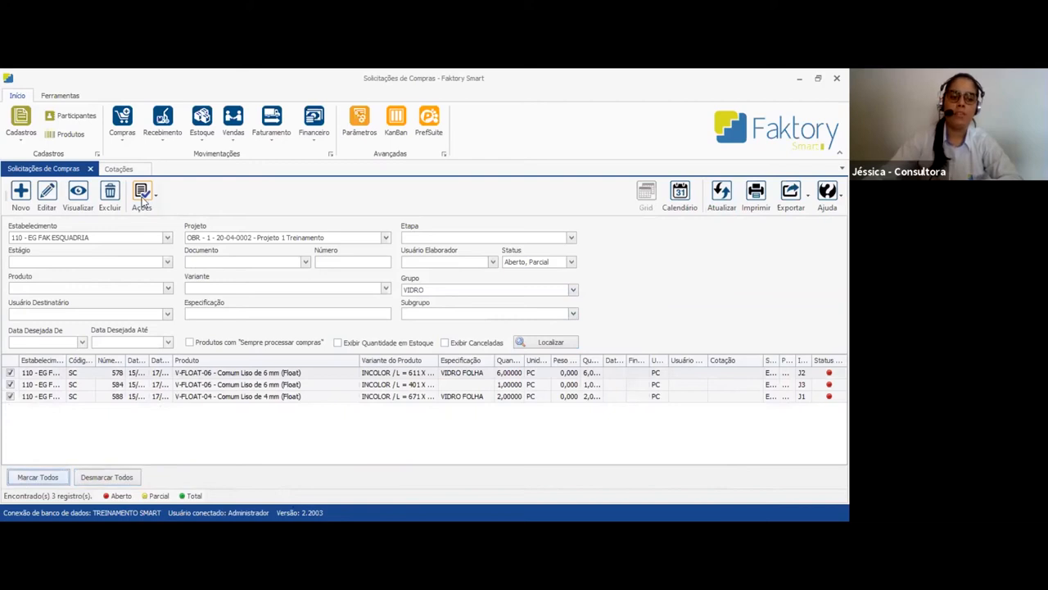
left_click(167, 237)
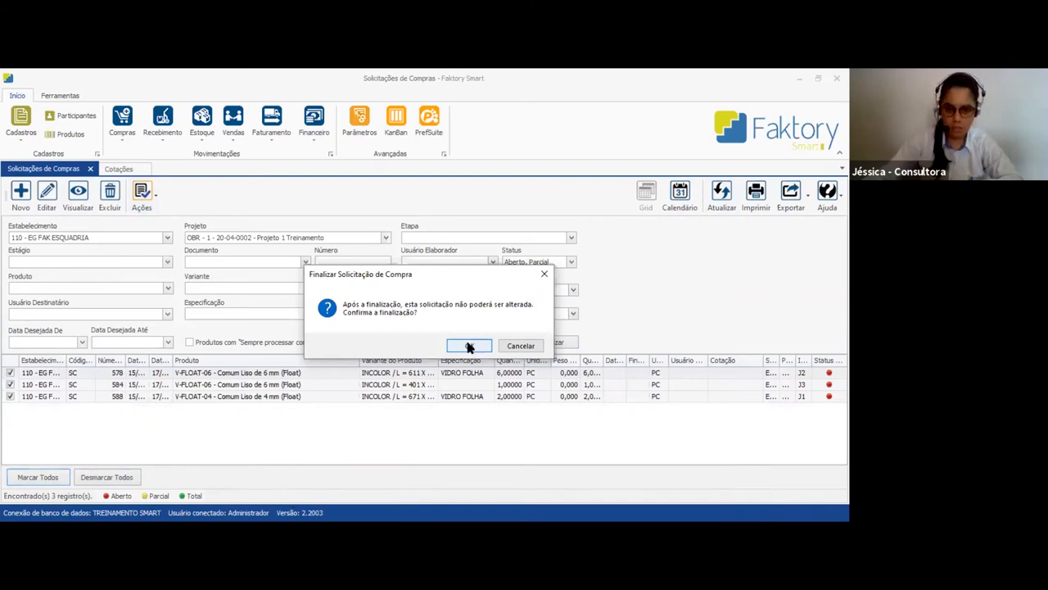
left_click(469, 347)
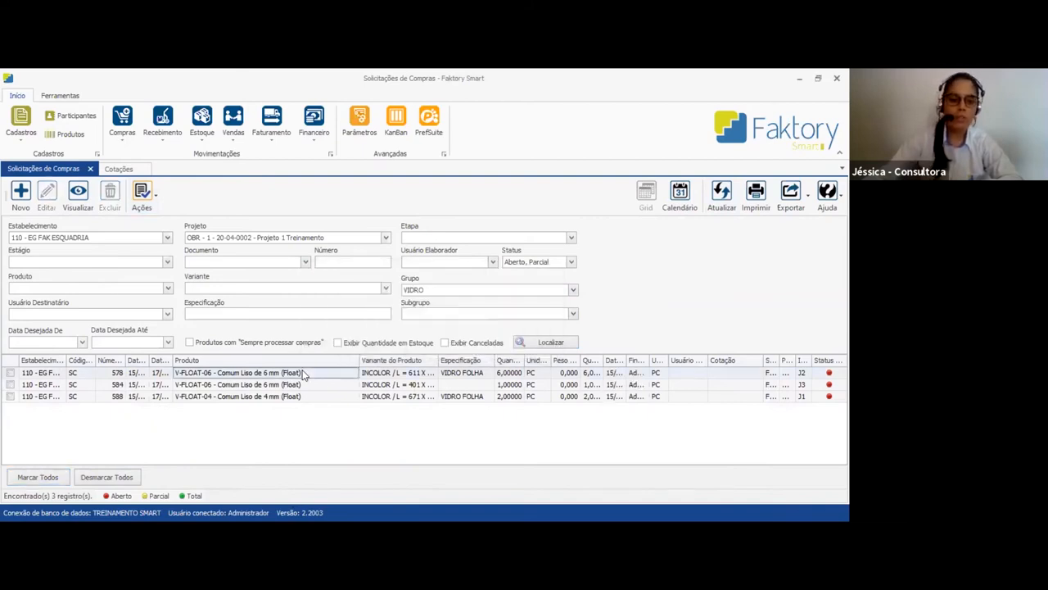
View the details of purchase request 578 for the 6 mm float glass and close it
double_click(303, 371)
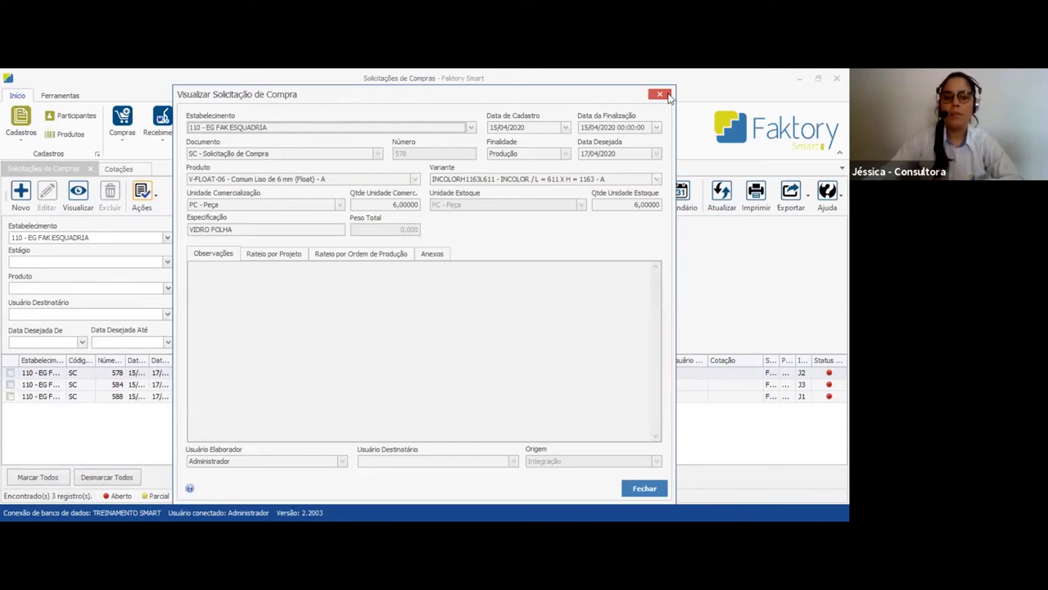
key("Escape")
left_click(473, 375)
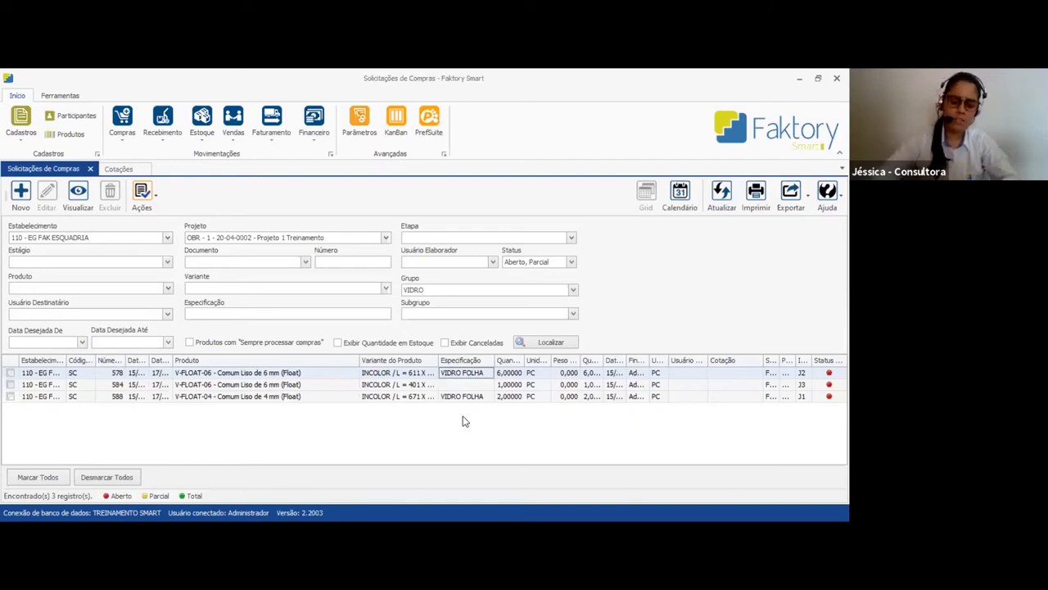
Start a new quotation in Cotações for Fornecedor de Vidro with the payment condition 10 DIAS
left_click(119, 168)
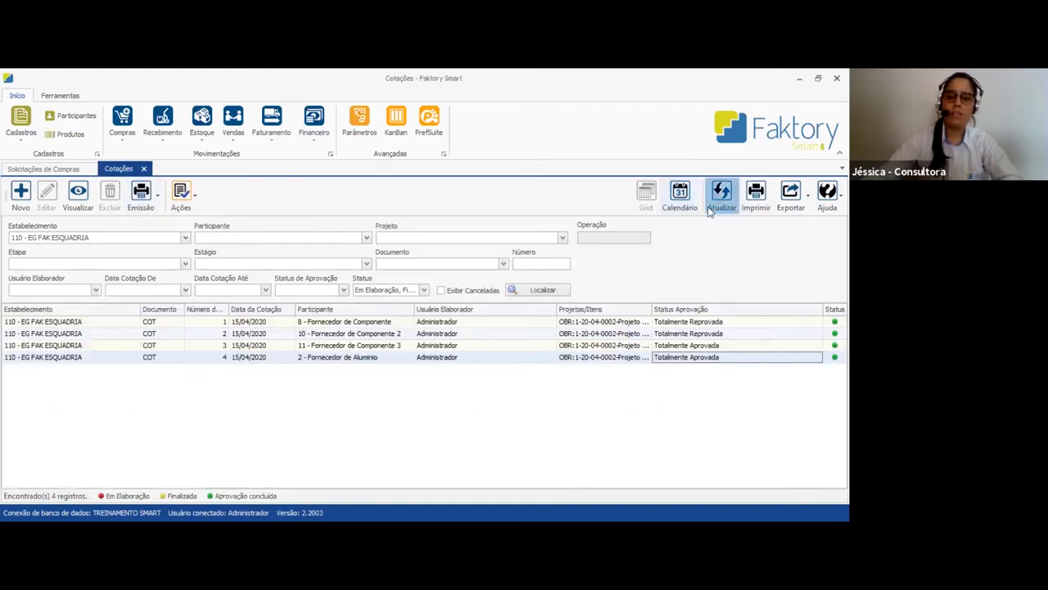
left_click(20, 197)
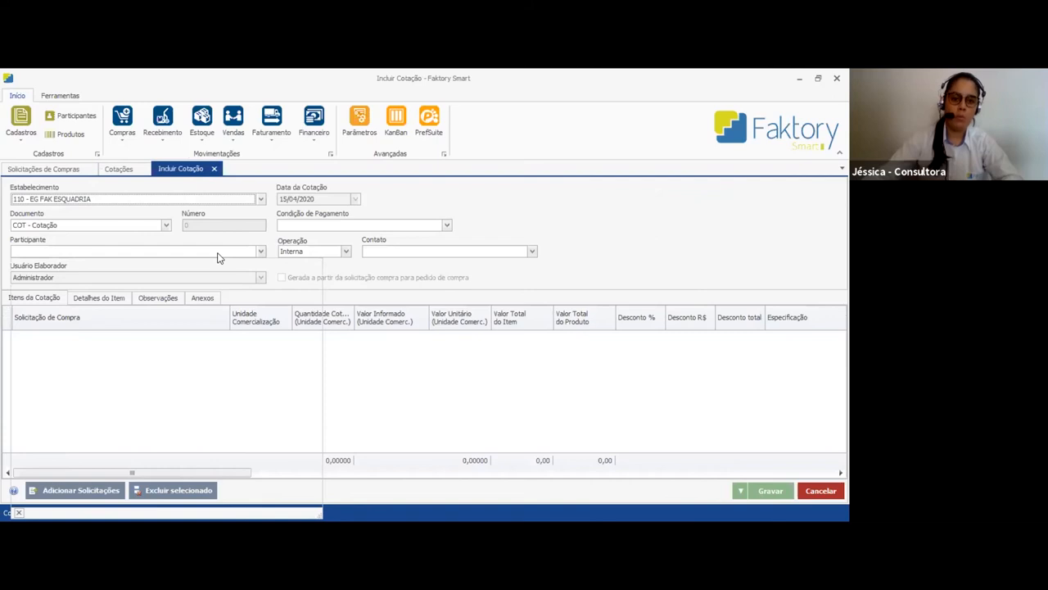
left_click(219, 254)
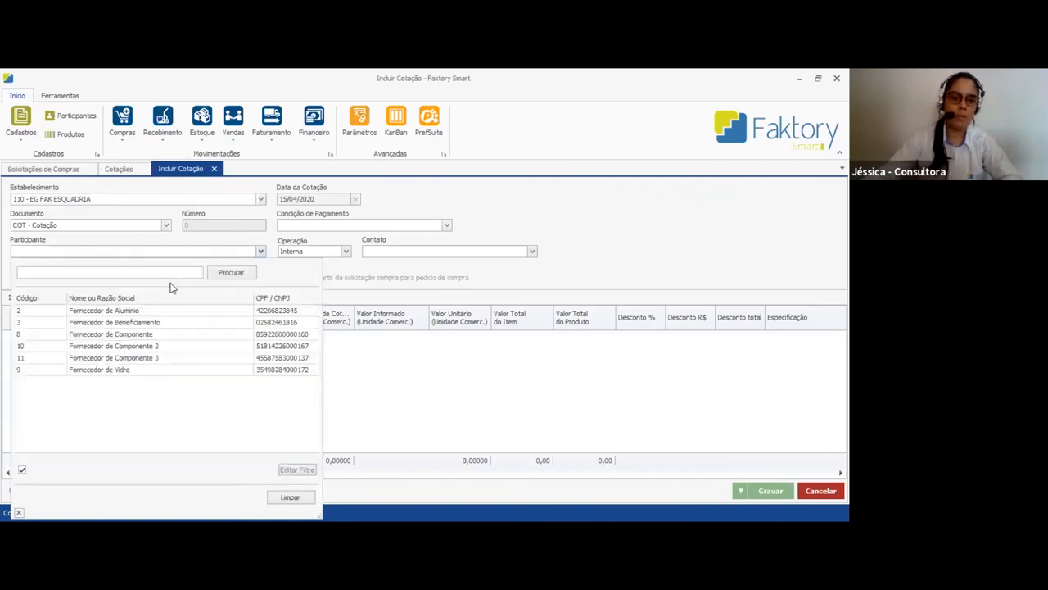
left_click(106, 373)
left_click(331, 223)
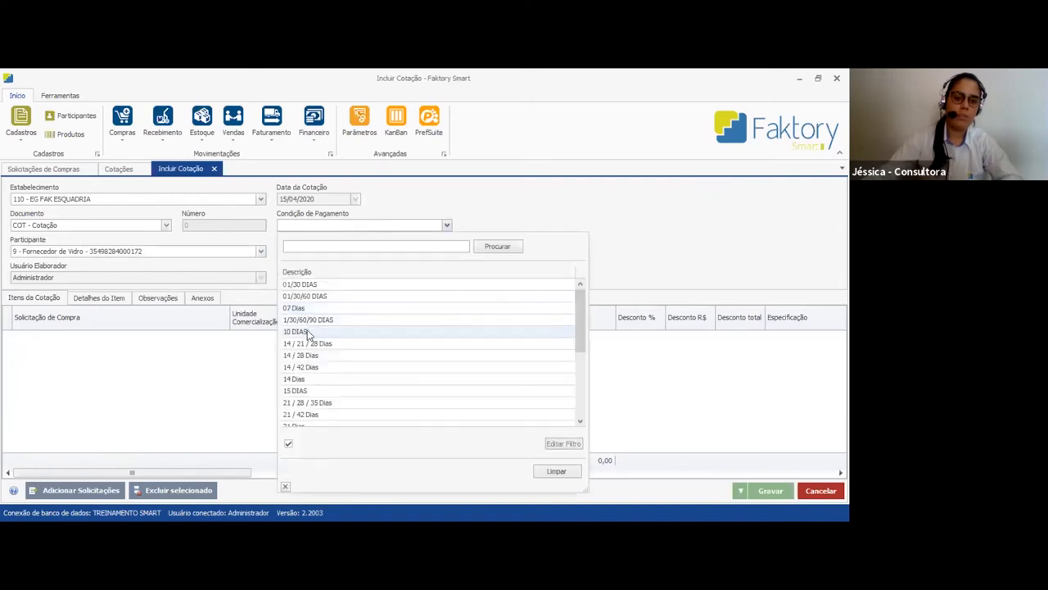
left_click(310, 334)
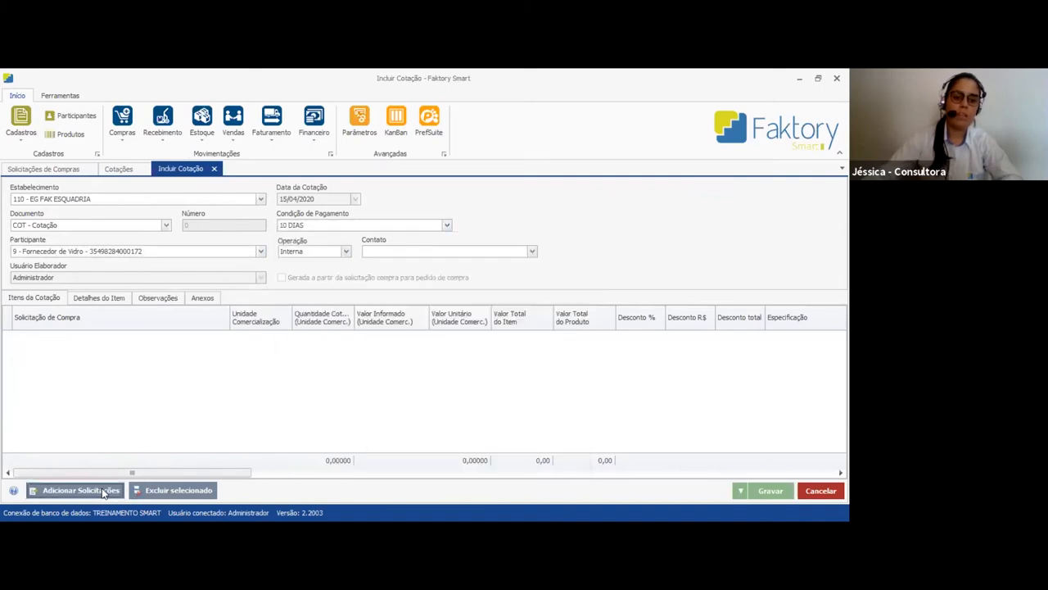
Add Projeto 1 Treinamento's VIDRO requests 578, 584 and 588 to the new quotation
left_click(102, 488)
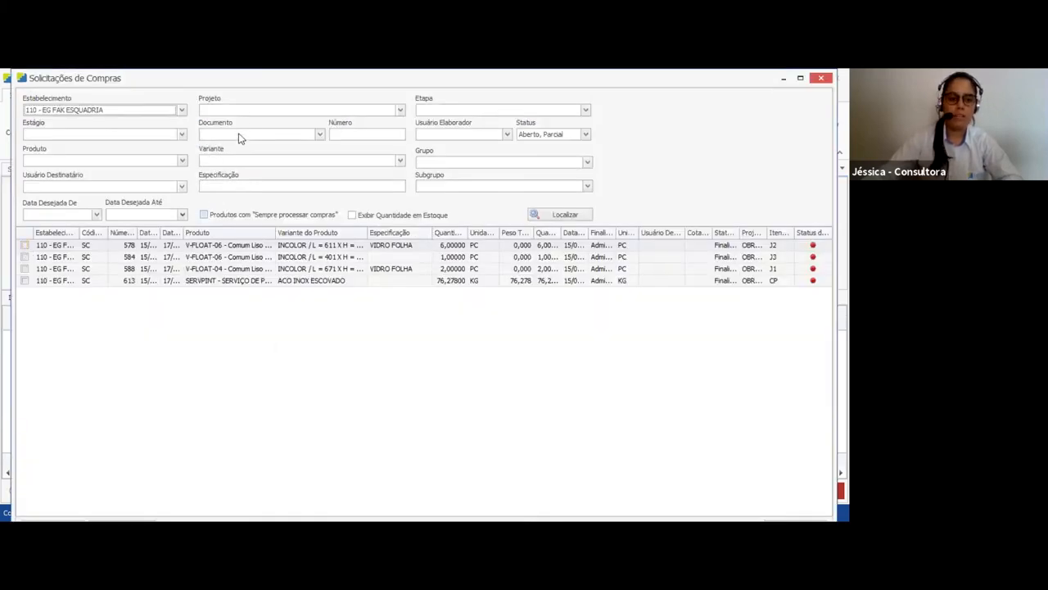
left_click(252, 111)
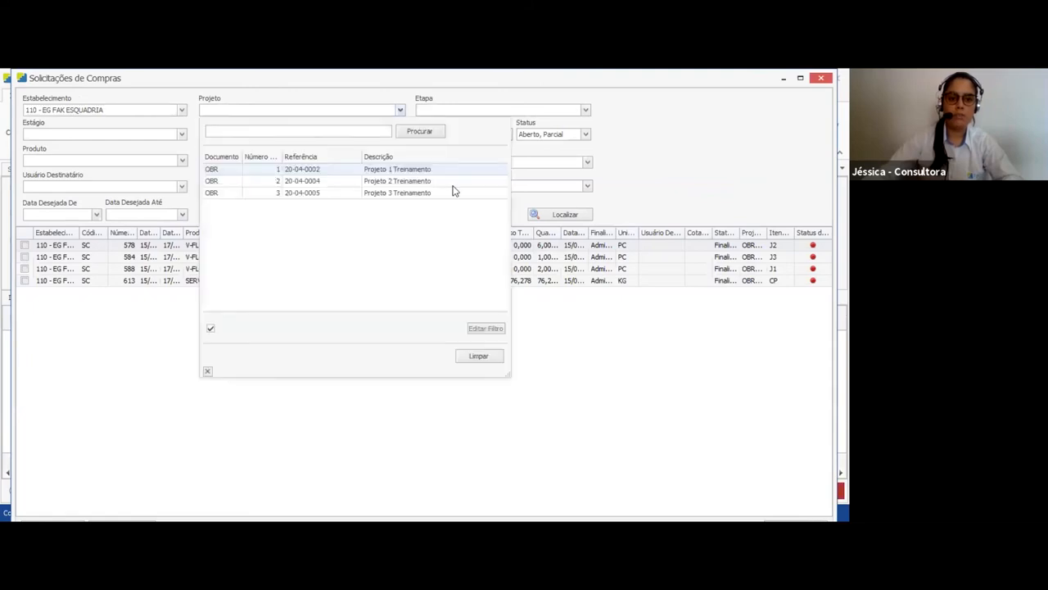
double_click(452, 185)
left_click(454, 188)
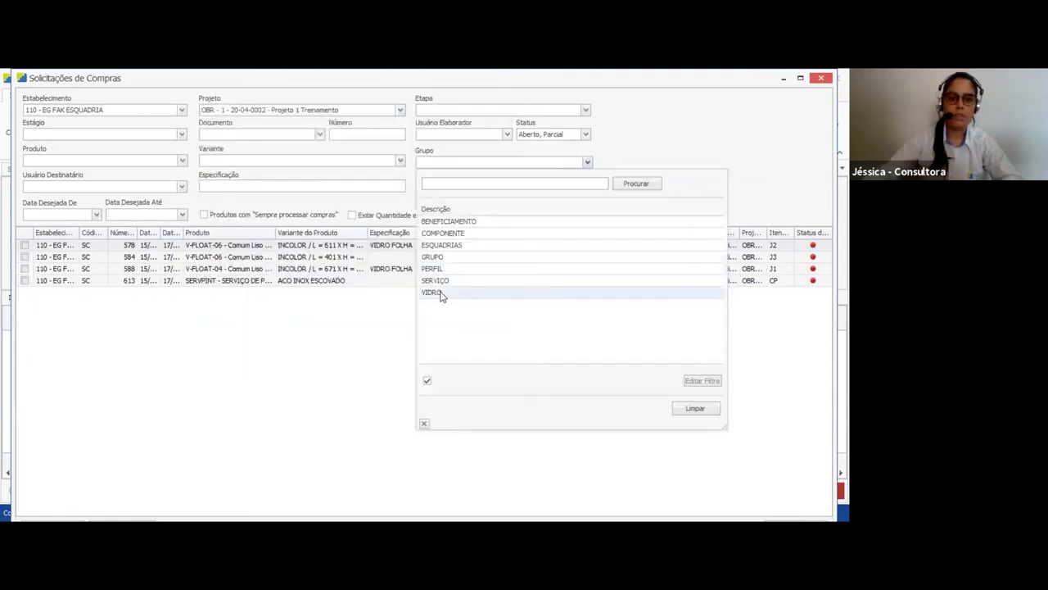
double_click(440, 293)
left_click(560, 215)
left_click(25, 246)
left_click(25, 257)
left_click(24, 268)
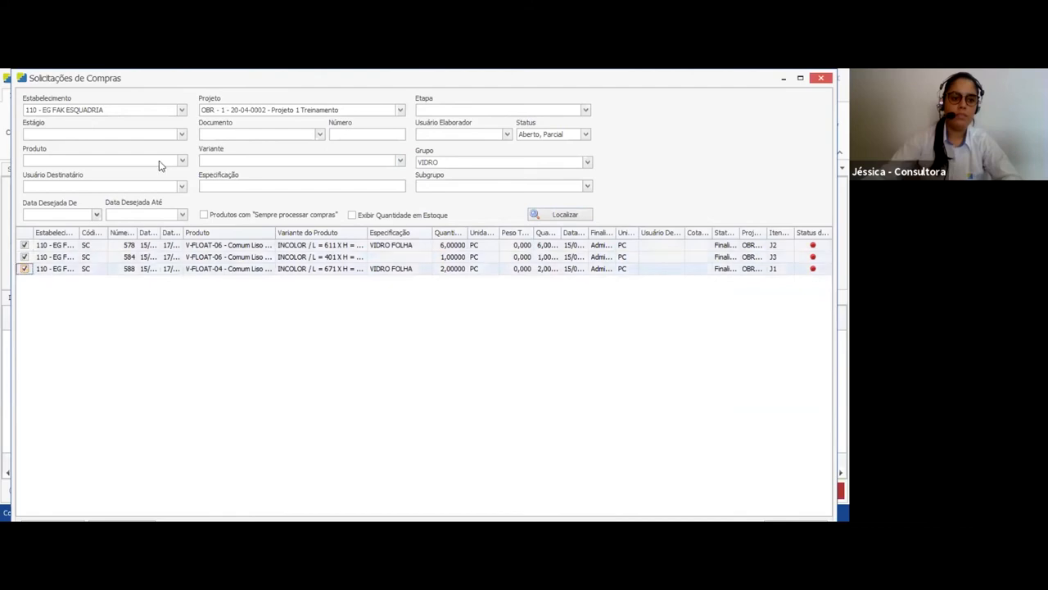
left_click_drag(242, 78, 267, 101)
left_click(791, 487)
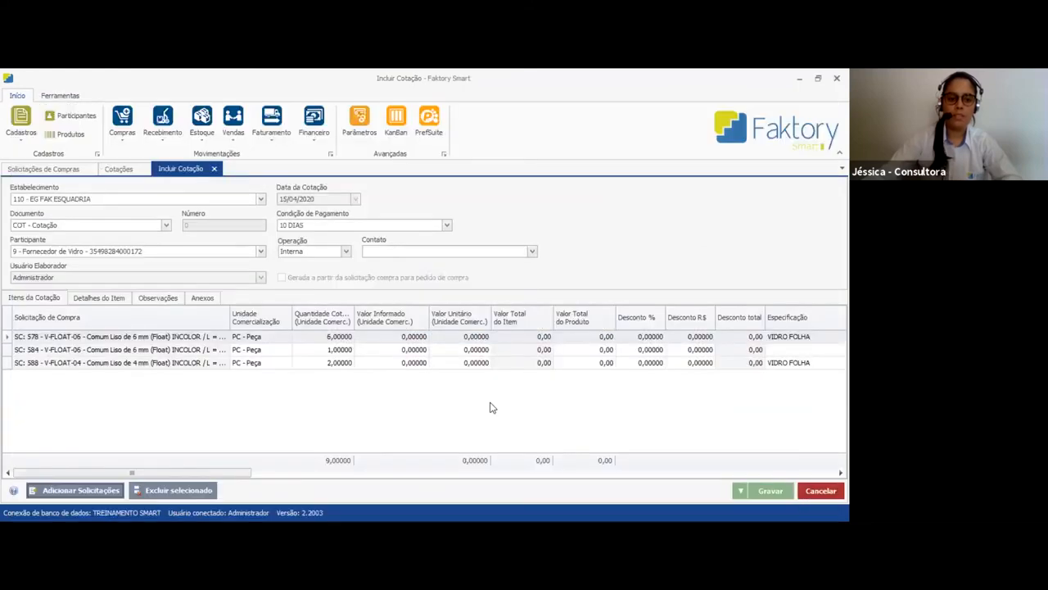
Check the Unidade Comercialização of the three glass items and save the quotation
left_click_drag(233, 322, 420, 322)
left_click(251, 362)
left_click(256, 350)
left_click(258, 337)
left_click(258, 350)
left_click(254, 363)
left_click_drag(416, 322, 319, 322)
left_click(769, 490)
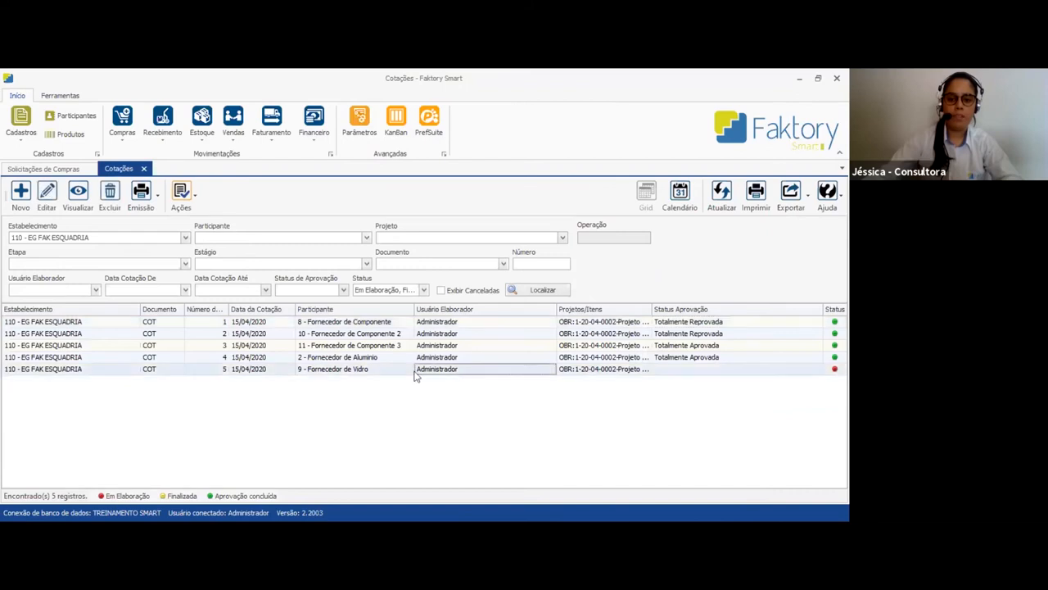
Export Fornecedor de Vidro's quotation 5 to Área de Trabalho as COT_5_Fornecedor de Vidro in Excel xlsx format and open the file
left_click(352, 369)
left_click(442, 369)
left_click(588, 369)
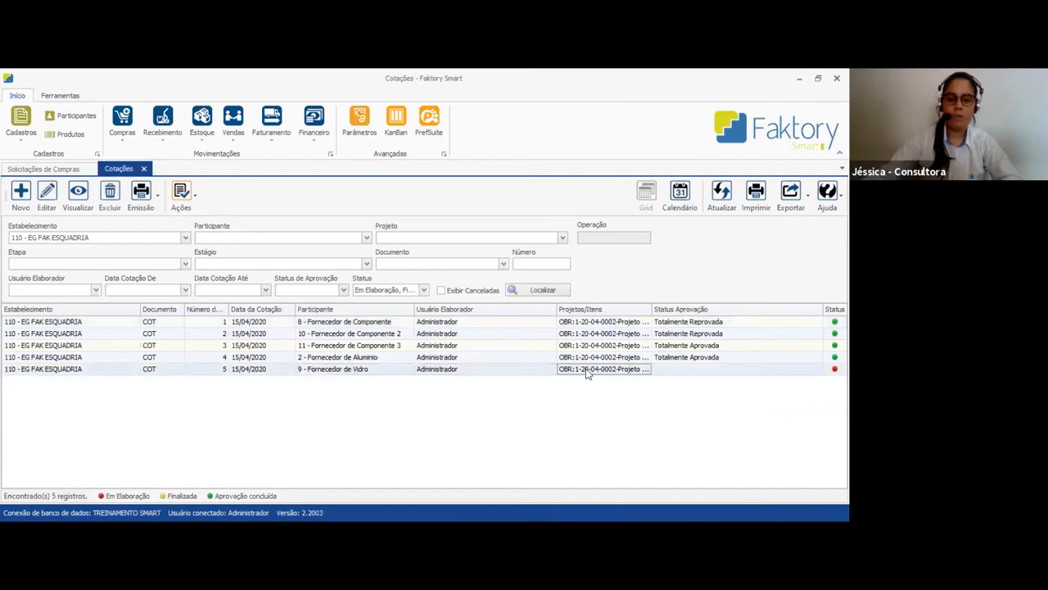
left_click(357, 370)
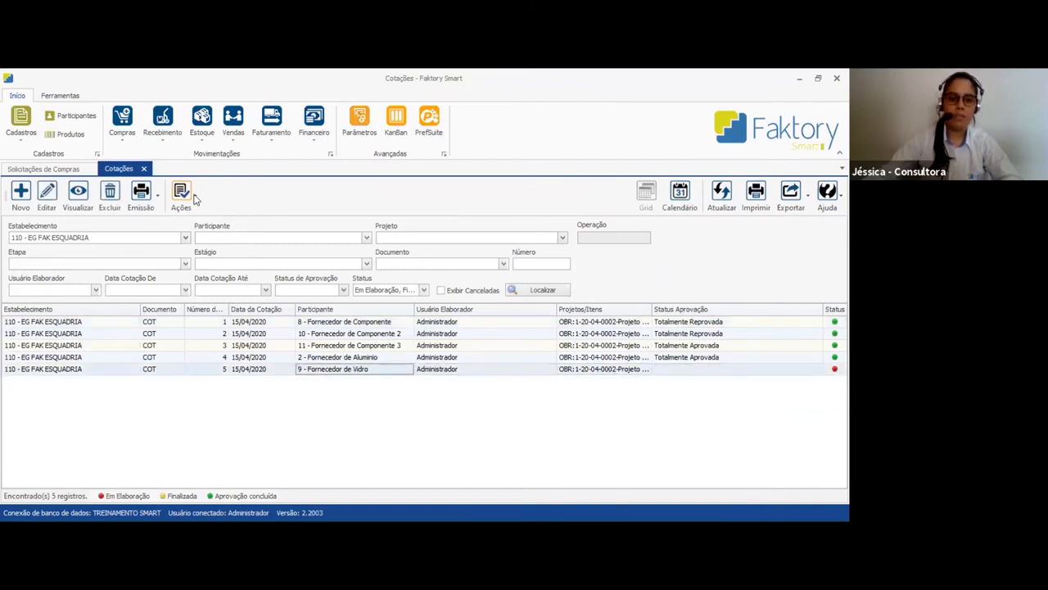
left_click(228, 331)
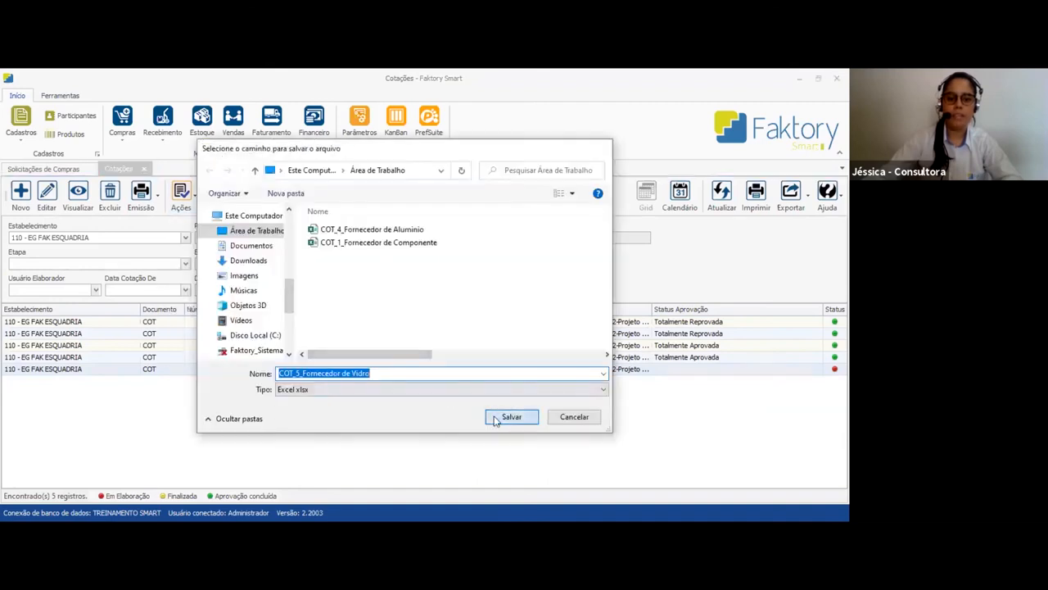
left_click(495, 419)
left_click(448, 346)
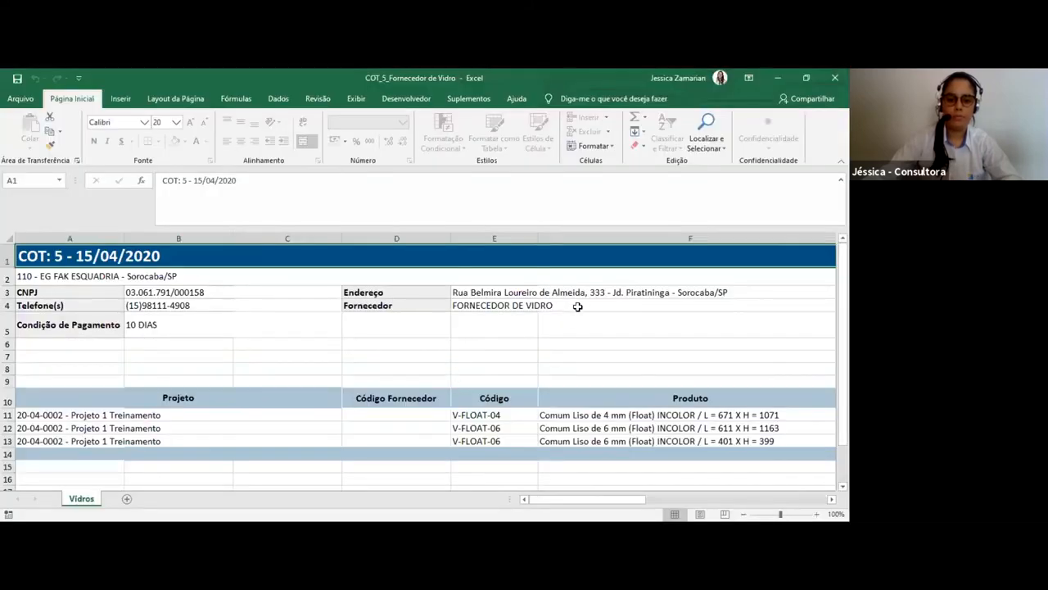
Examine the project, code, product, dimension and area columns of the glass items in the exported Excel sheet
left_click_drag(519, 304, 28, 284)
left_click(251, 347)
scroll(194, 320, "down", 2)
left_click_drag(175, 298, 174, 338)
left_click_drag(518, 309, 516, 336)
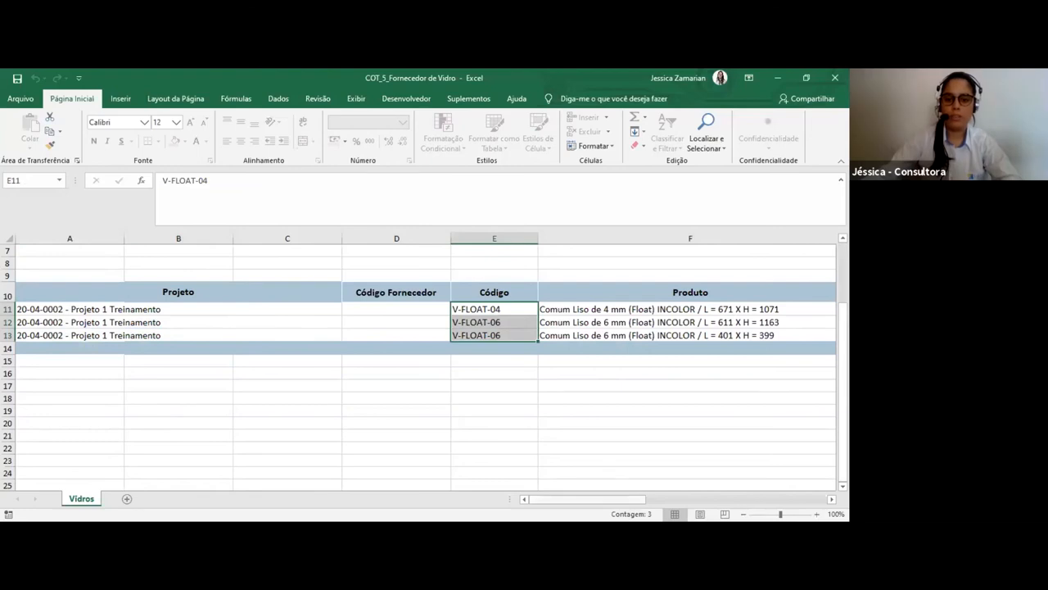
scroll(515, 335, "right", 2)
left_click_drag(352, 309, 353, 336)
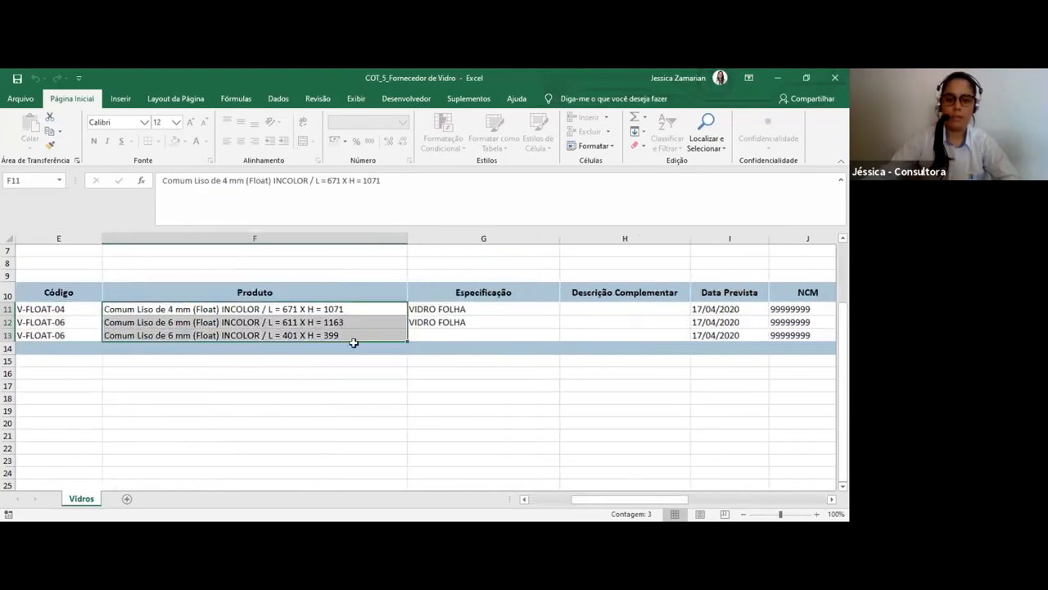
left_click_drag(630, 499, 716, 498)
left_click_drag(144, 309, 207, 345)
left_click_drag(316, 308, 324, 347)
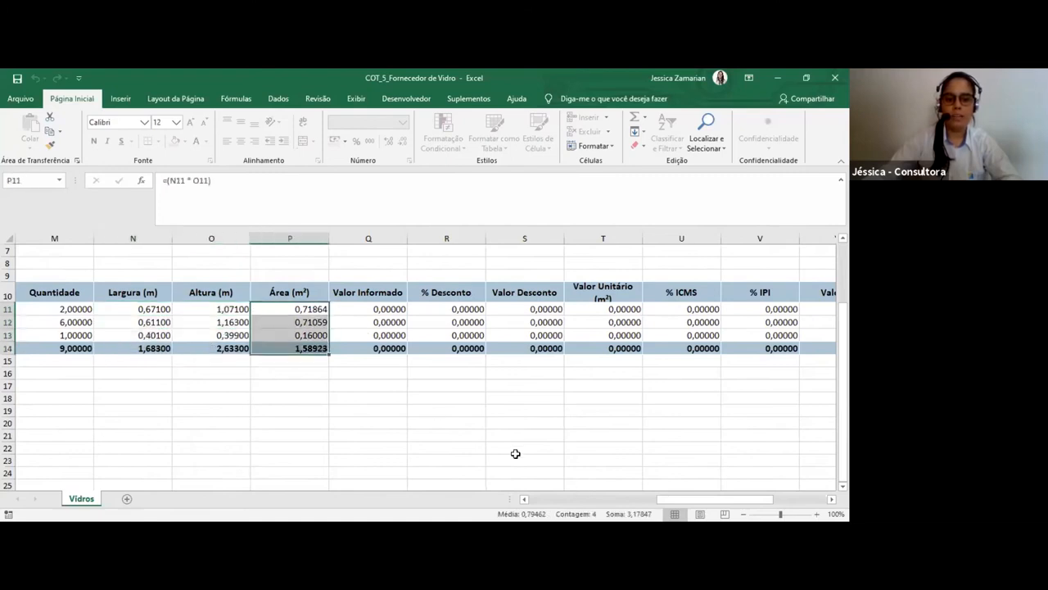
mouse_move(306, 311)
left_mouse_down()
mouse_move(307, 348)
mouse_move(314, 322)
left_mouse_up()
Set Valor Informado to 15 for all three glass items in Q11 to Q13
left_click(369, 311)
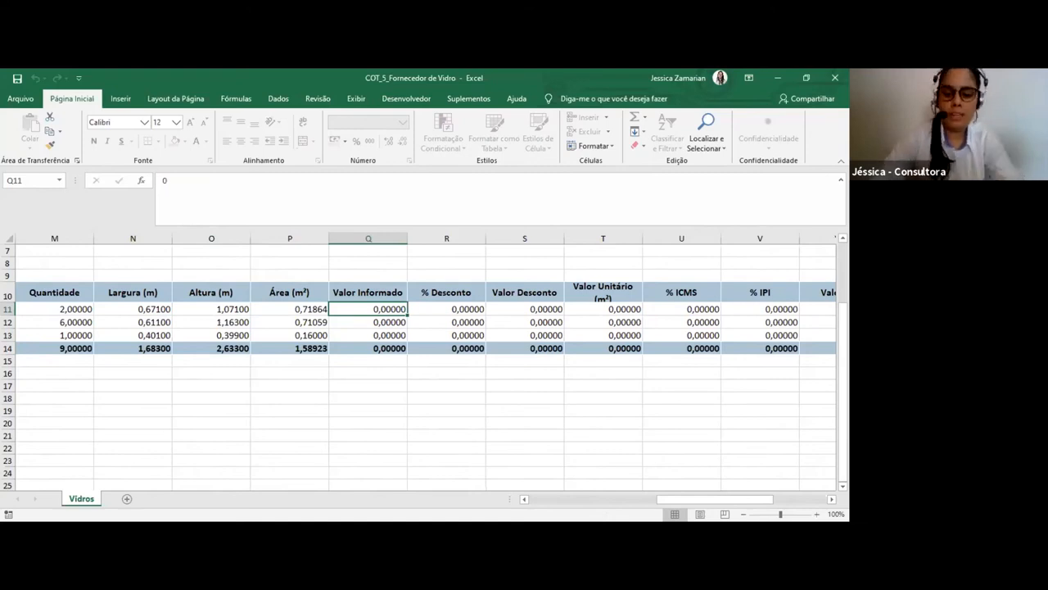
type("15")
key("Return")
key("Up")
key("ctrl+c")
key("Down")
key("ctrl+v")
key("Down")
key("ctrl+v")
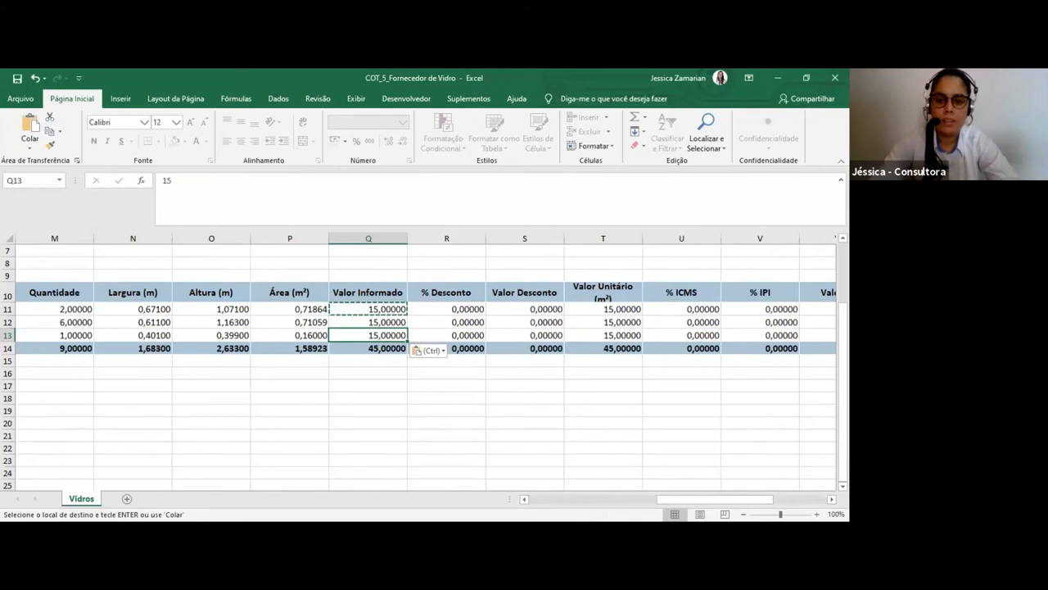
key("Up")
key("Up")
key("Escape")
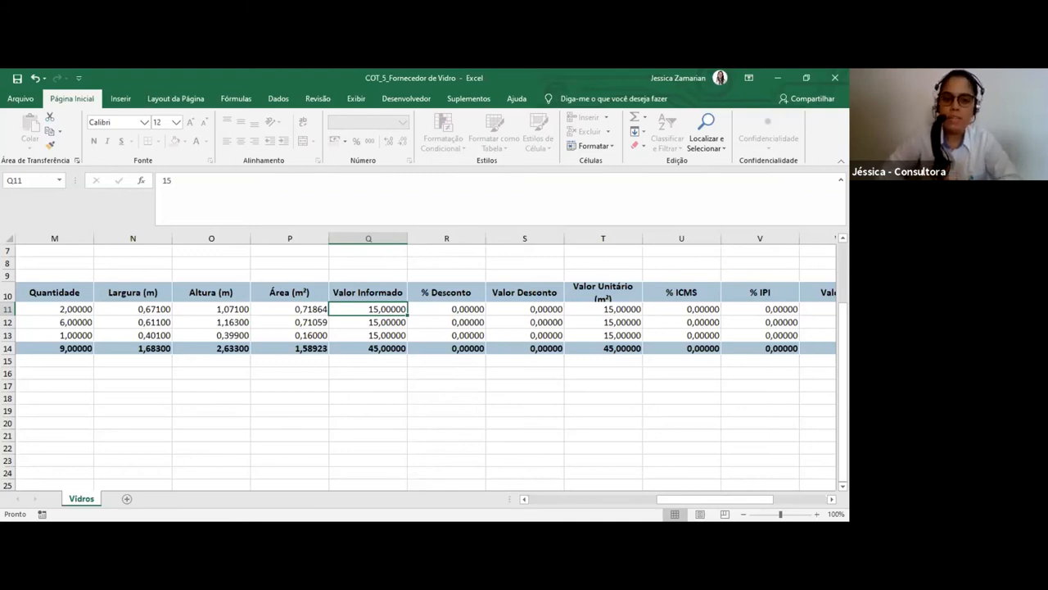
Review the glass items' dimensions, Área (m²) and Valor Informado cells, as well as the discount columns
key("Left")
key("Left")
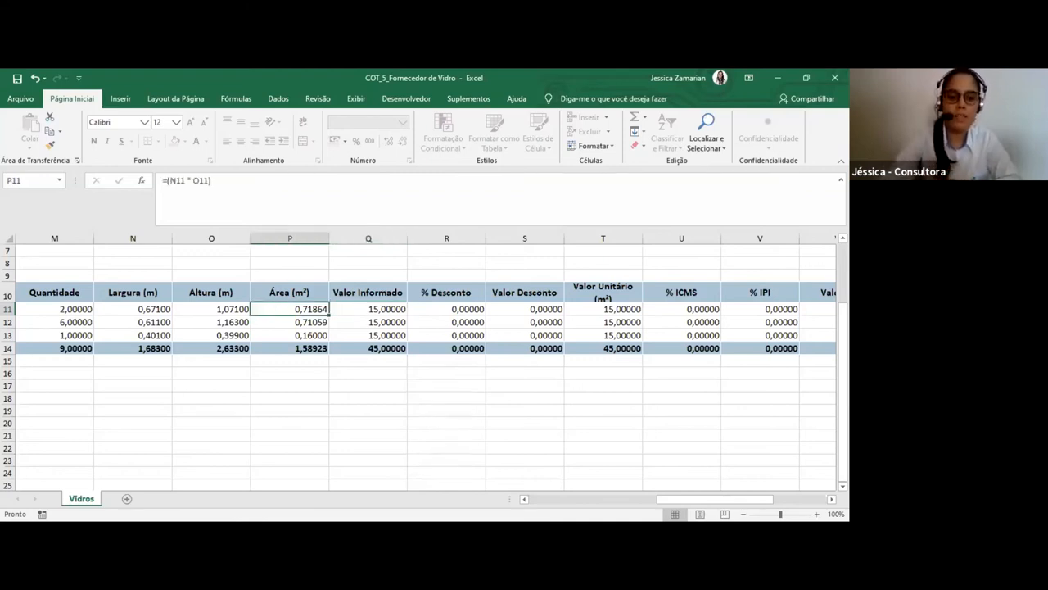
key("Right")
key("Down")
key("Down")
key("Up")
key("Up")
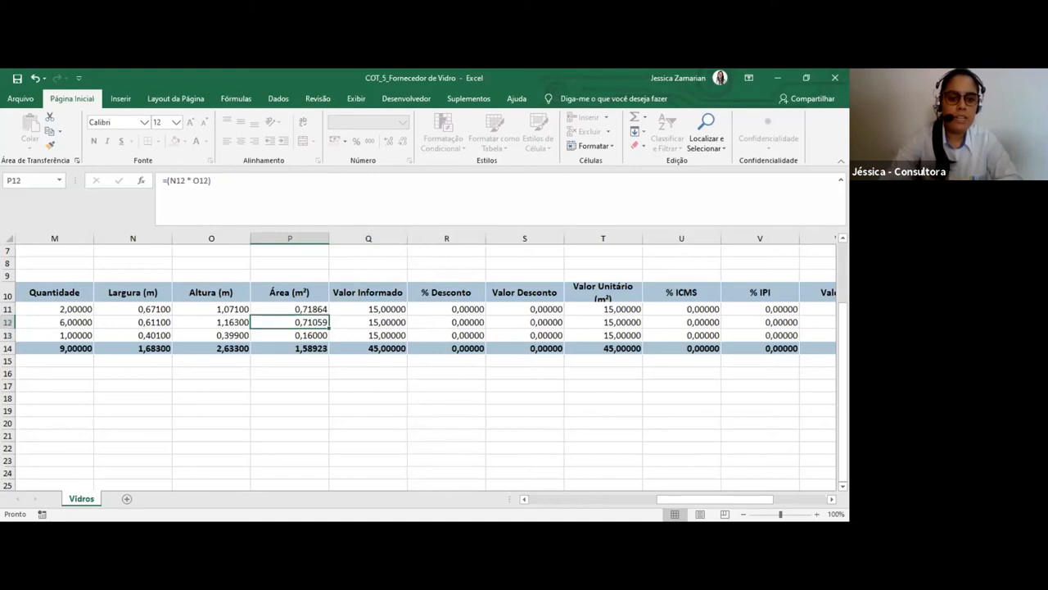
key("Left")
key("Left")
key("Right")
key("Right")
key("Right")
key("Down")
key("Up")
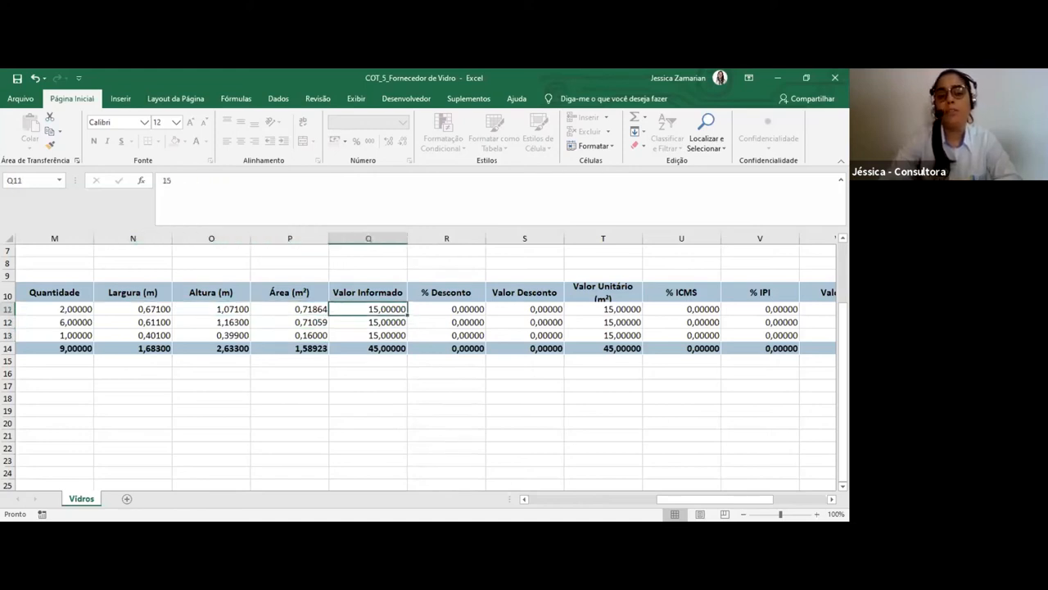
key("Right")
key("Right")
key("Right")
key("Right")
key("Right")
key("Right")
key("Right")
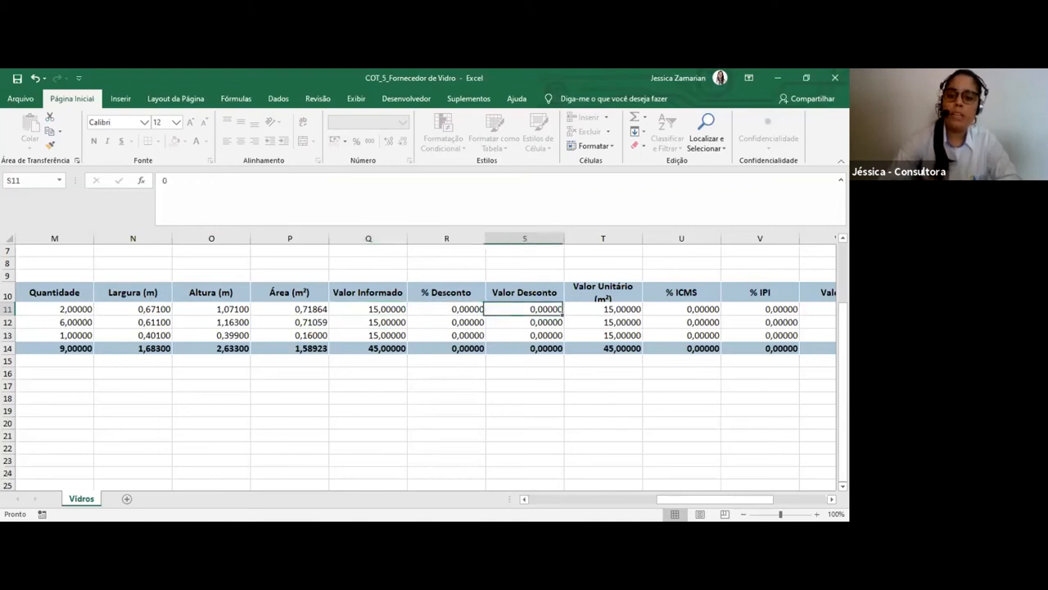
Check the glass items' tax, freight and Valor Total columns down to the sum in AA14, and save the workbook
key("Right")
key("Right")
key("Right")
key("Right")
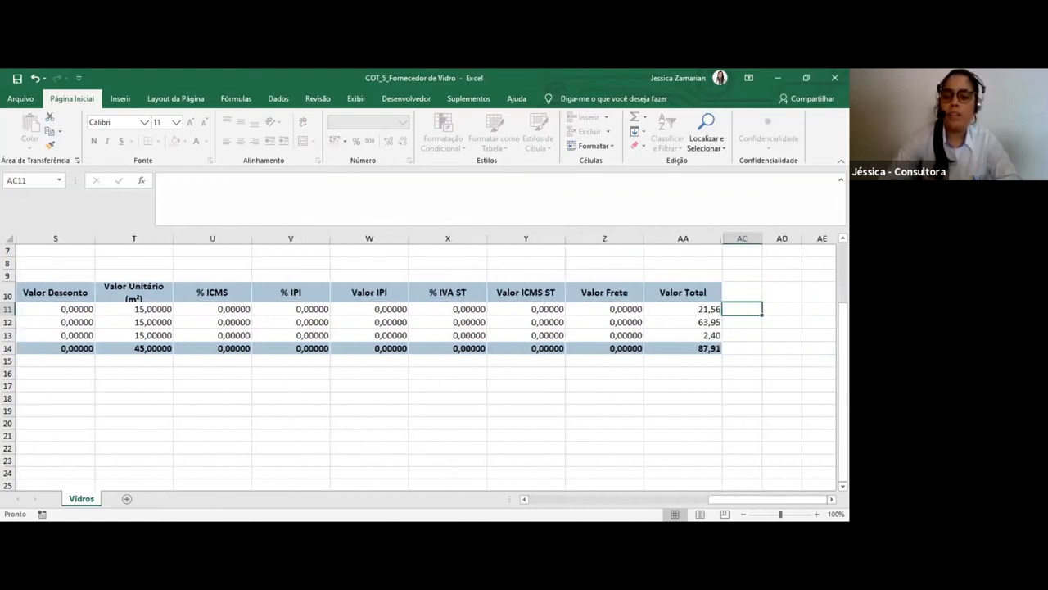
key("Left")
key("Down")
key("Down")
key("Down")
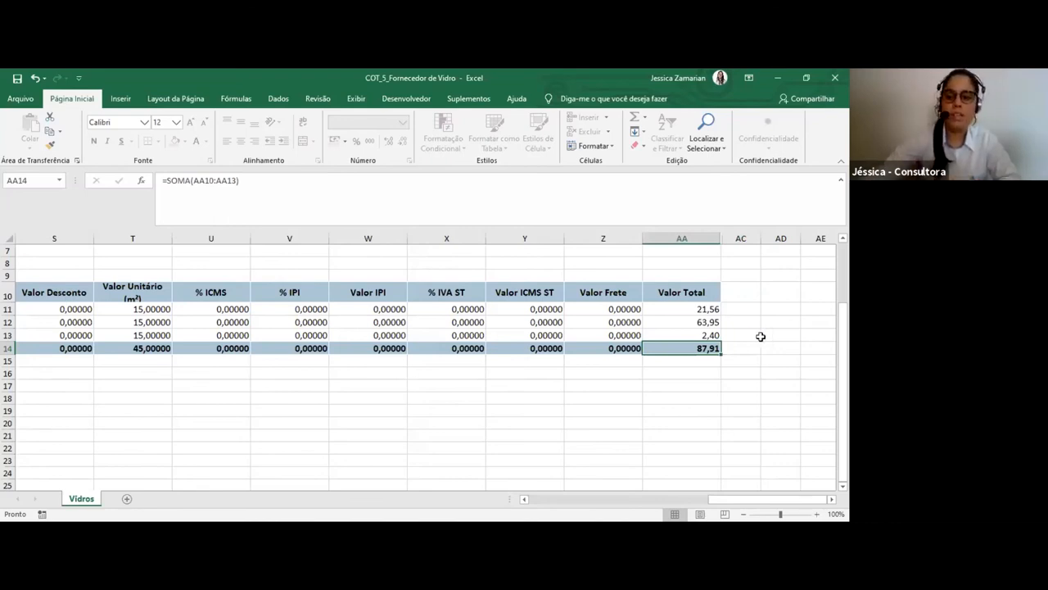
left_click(19, 80)
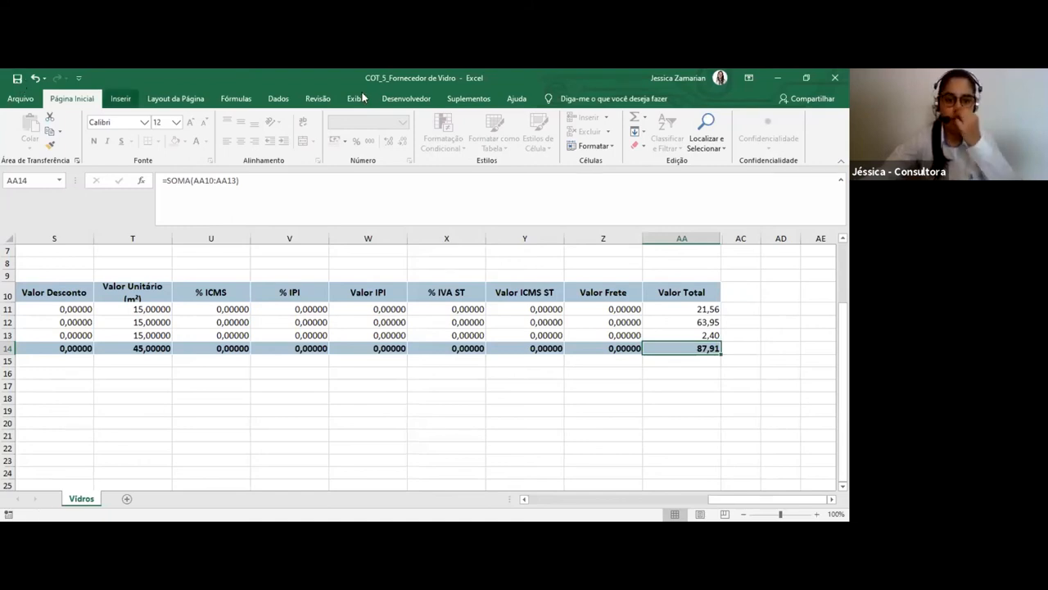
Switch to Faktory Smart and import the COT_5_Fornecedor de Vidro Excel file from Área de Trabalho into quotation 5
key("alt+Tab")
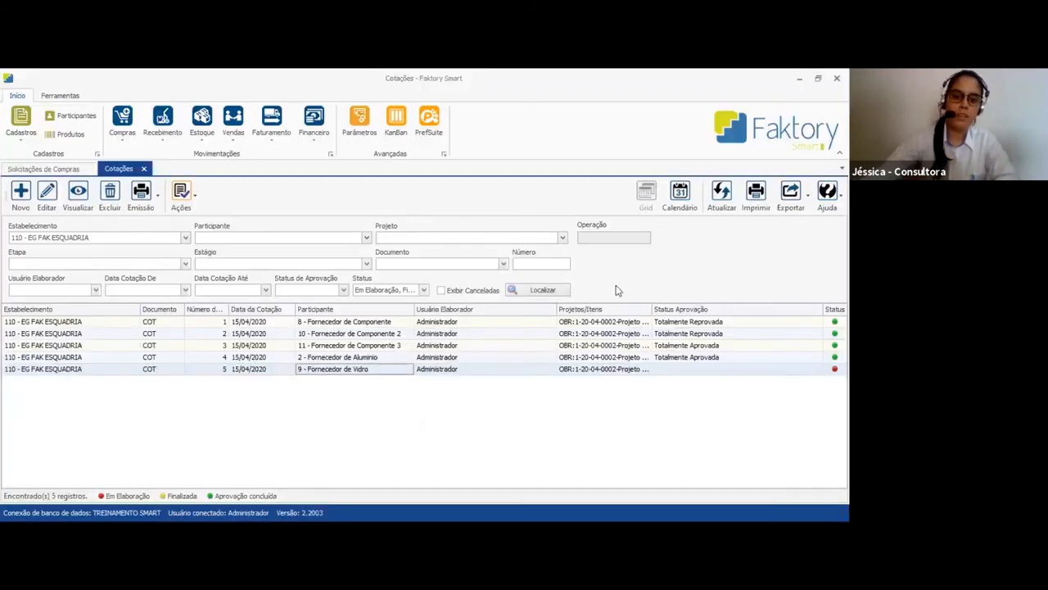
left_click(721, 197)
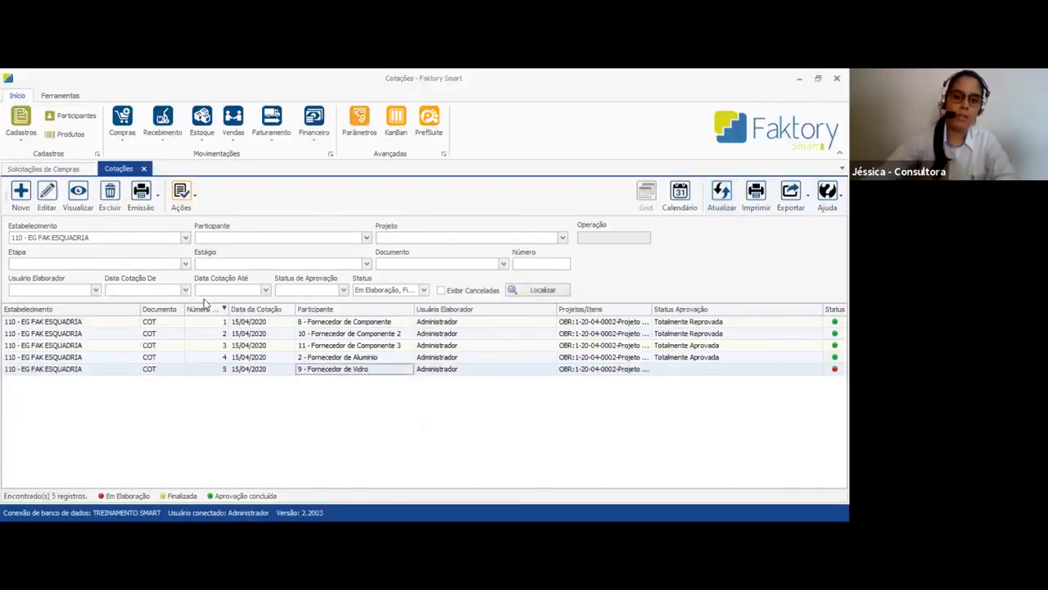
left_click(186, 200)
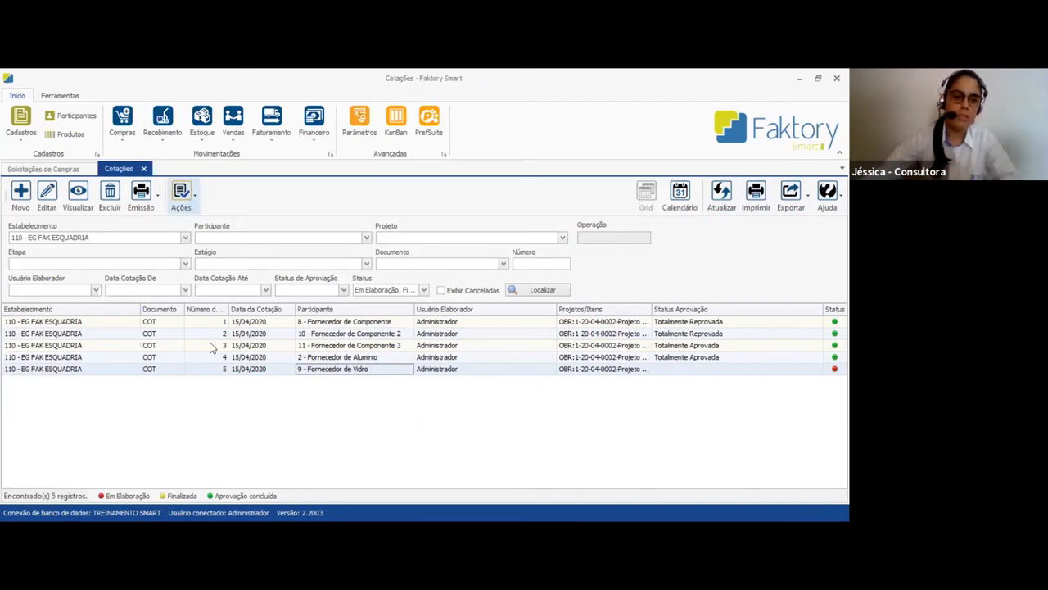
left_click(210, 348)
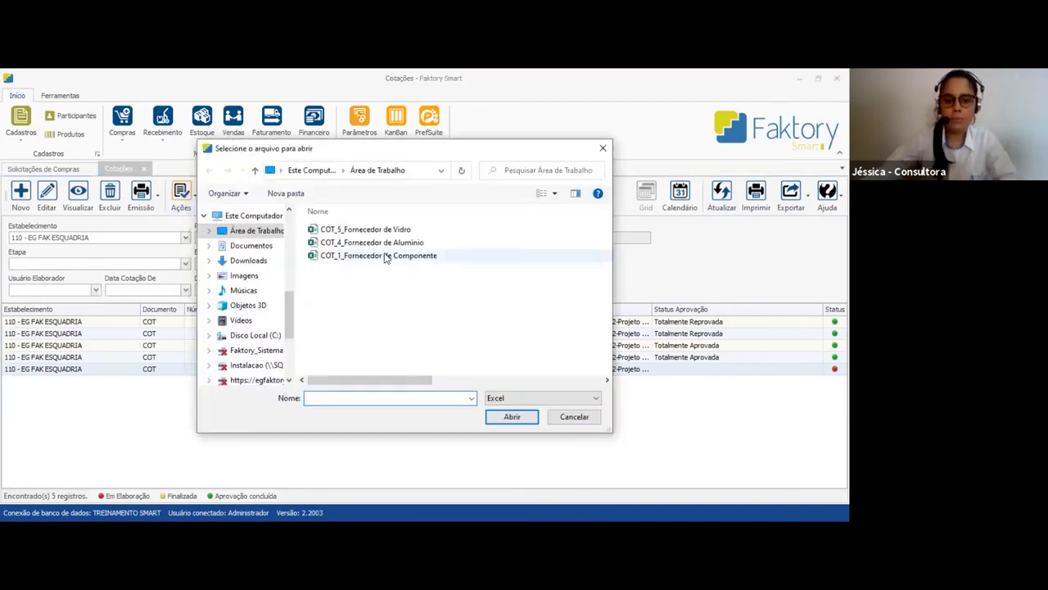
left_click(399, 231)
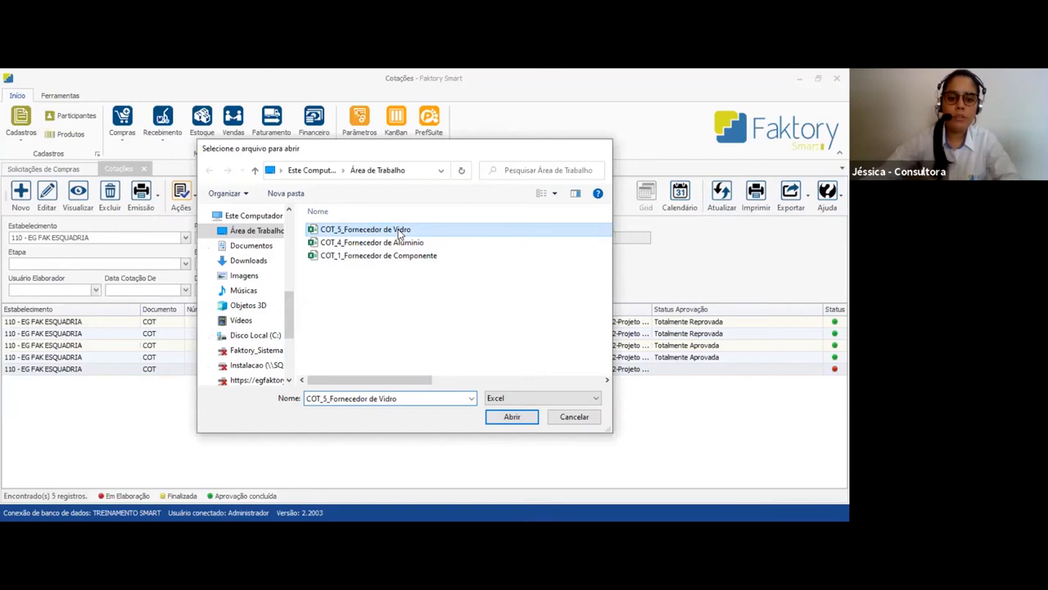
double_click(399, 231)
left_click(448, 345)
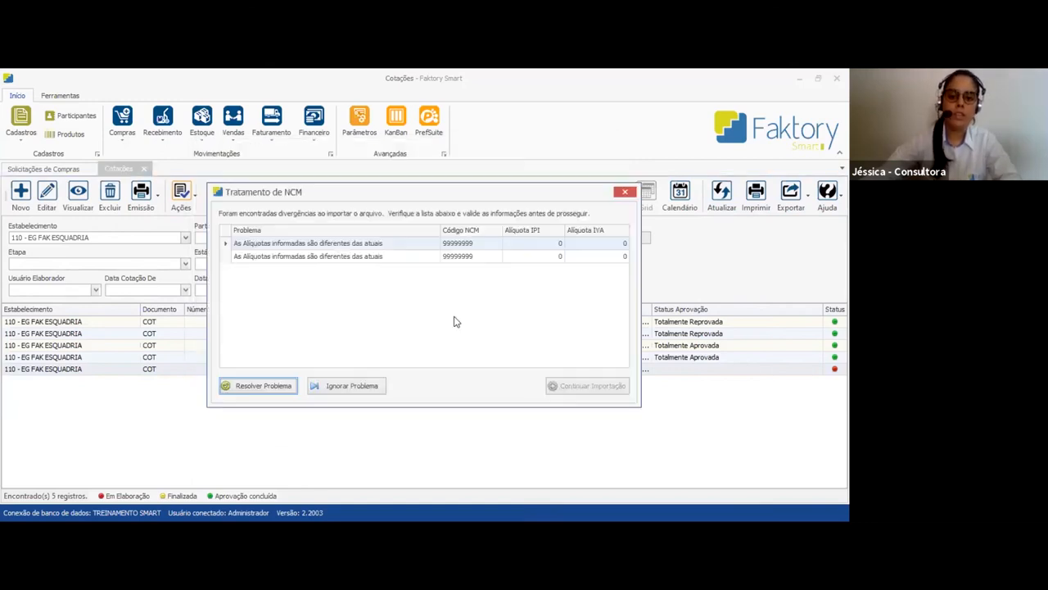
Resolve both NCM 99999999 rate divergences in Tratamento de NCM and continue the import
left_click(256, 385)
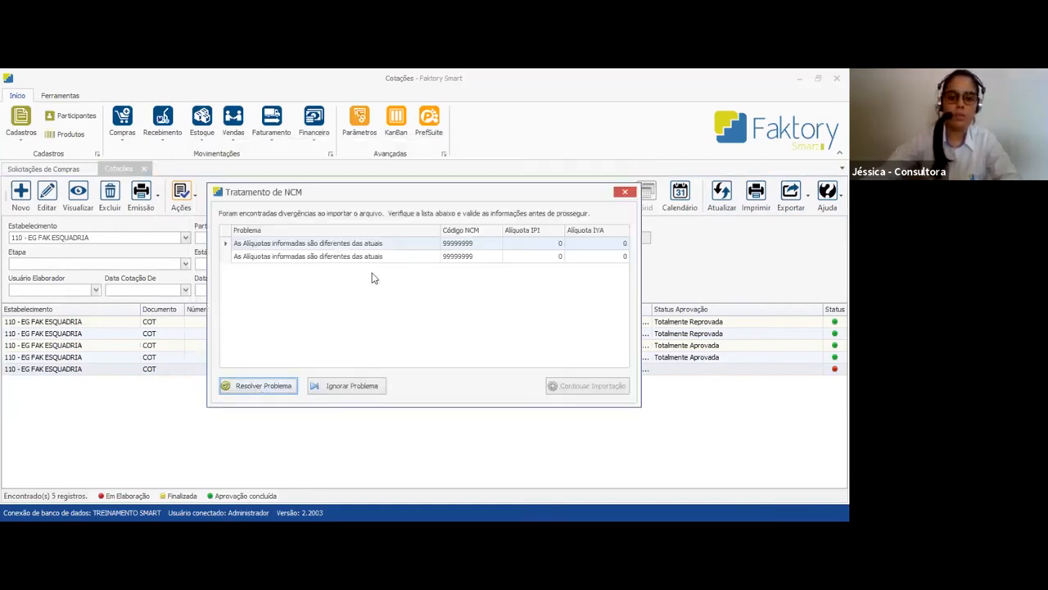
left_click(541, 392)
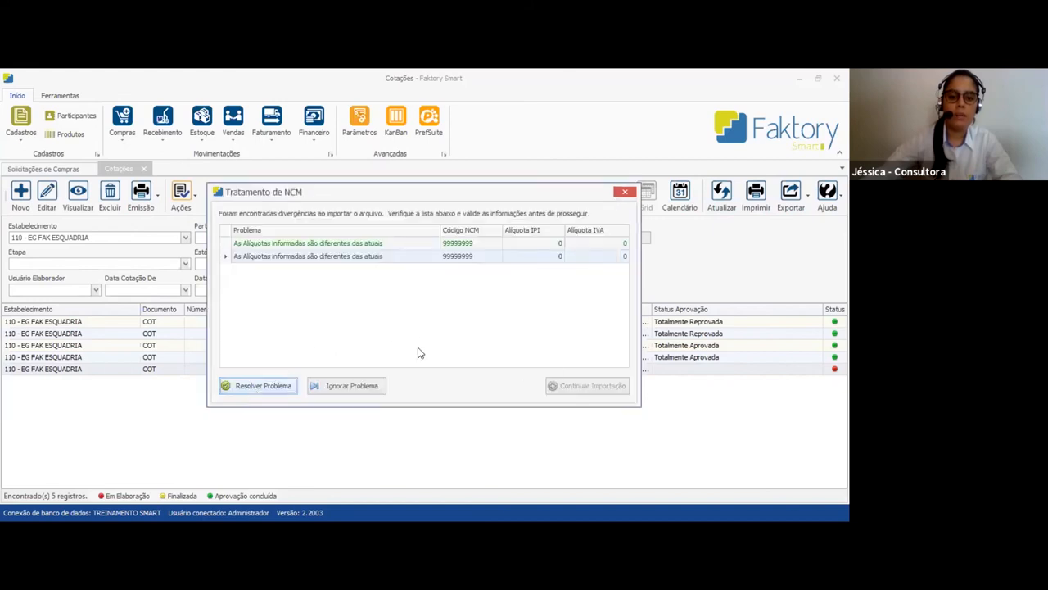
left_click(258, 385)
left_click(535, 393)
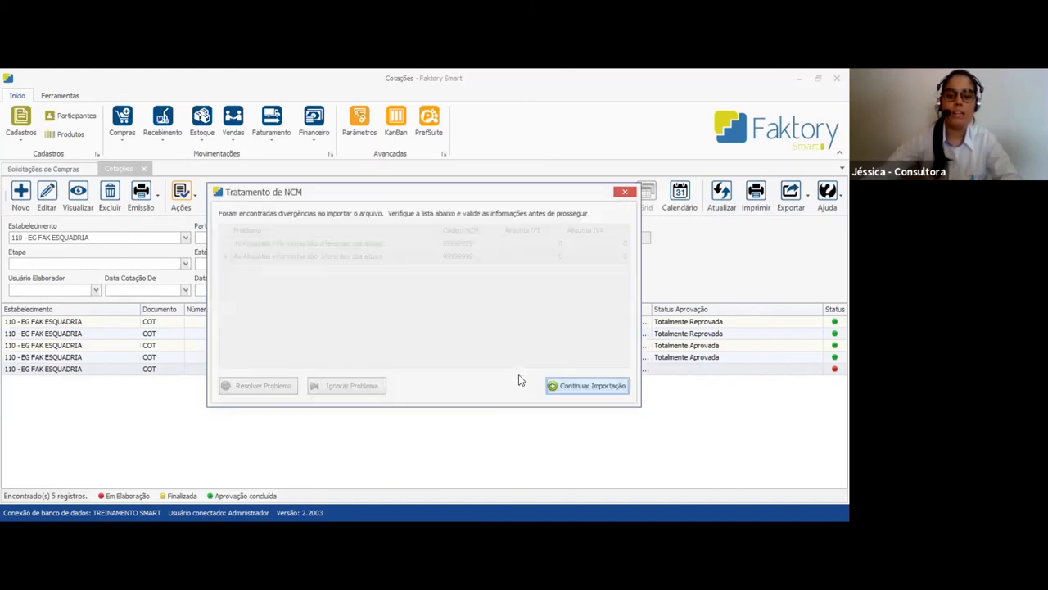
left_click(573, 382)
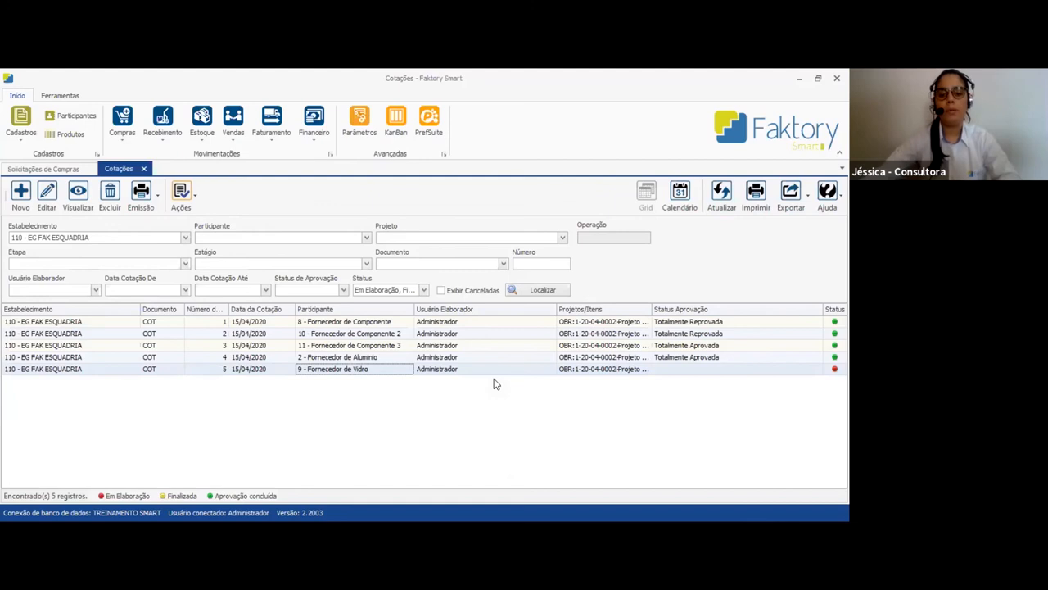
Refresh the quotations, view Fornecedor de Vidro's quotation 5 and examine the items' Valor Informado and Valor Total do Item
left_click(723, 197)
left_click(412, 370)
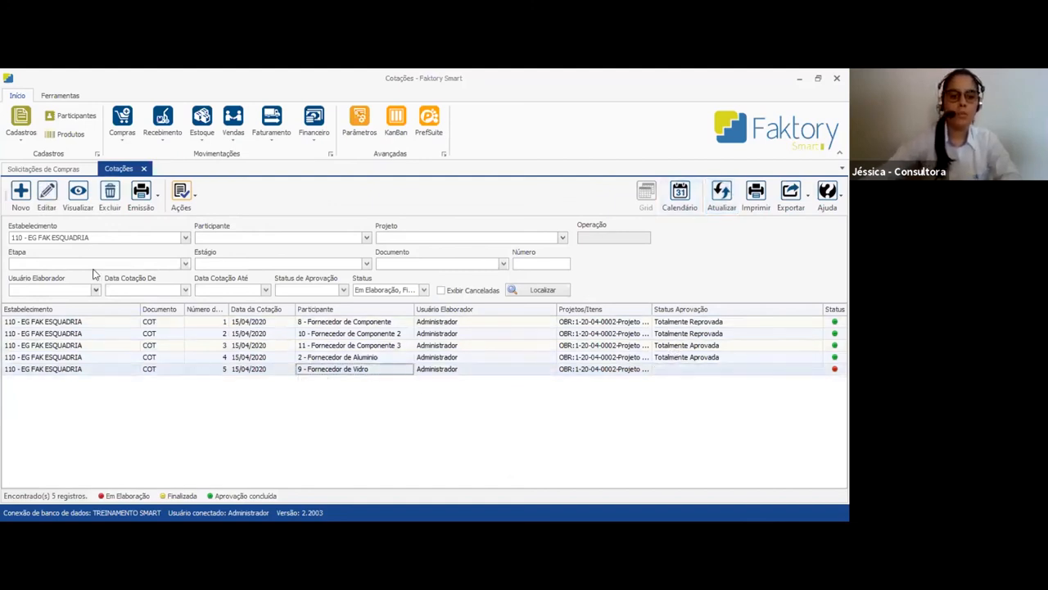
left_click(78, 196)
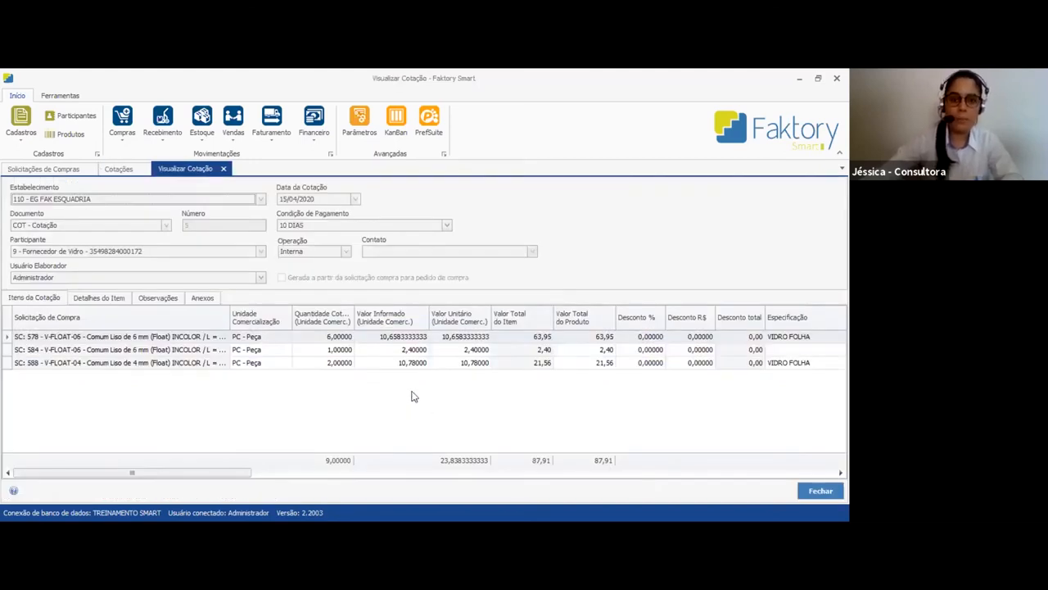
left_click(381, 338)
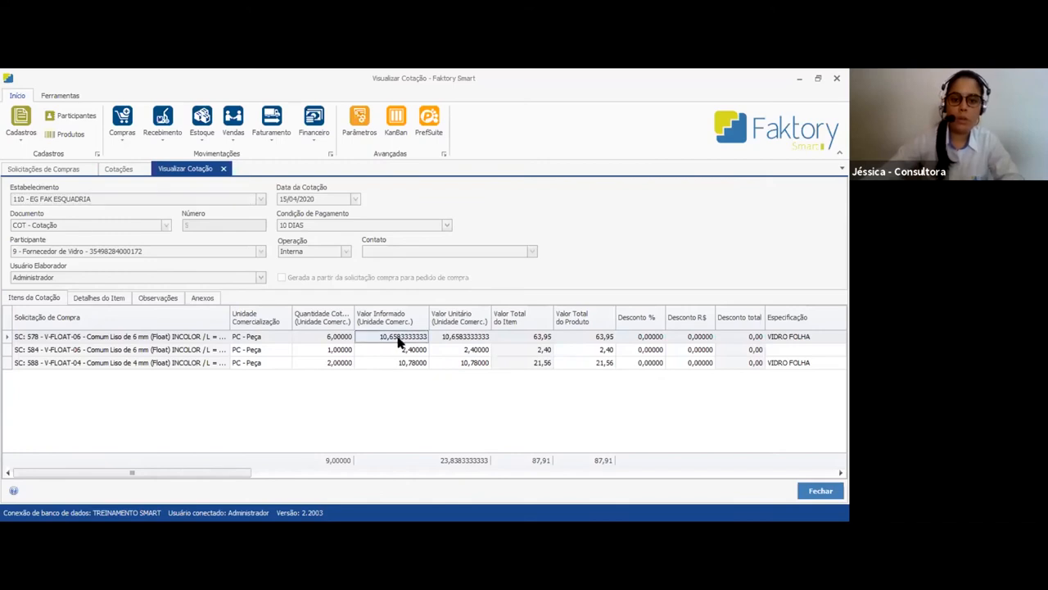
left_click(406, 361)
key("Up")
key("Up")
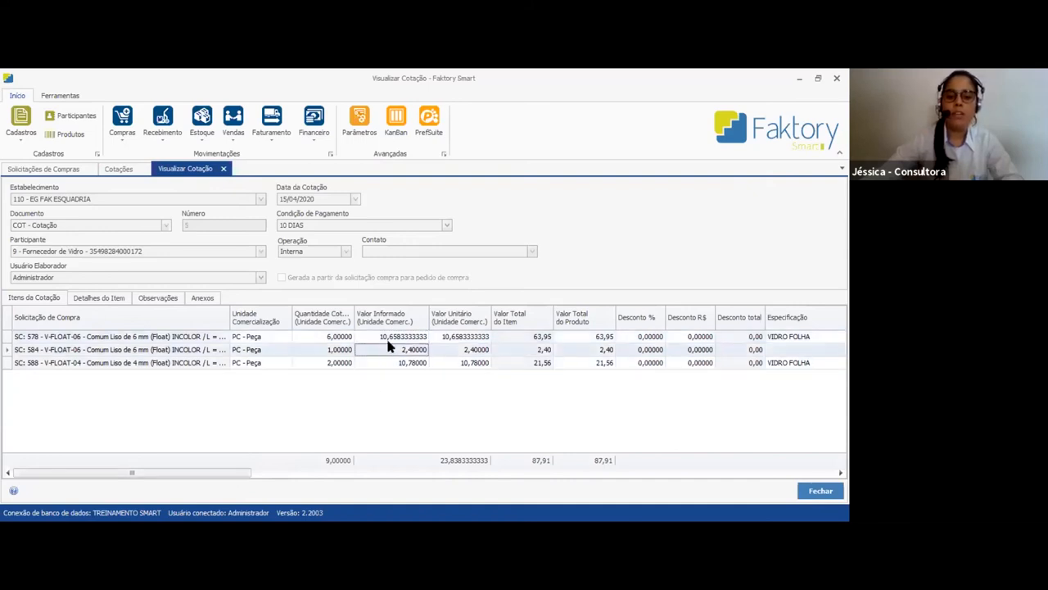
left_click(536, 351)
Examine the glass items' real and rounded dimensions and Área Real Total (m²), and close the quotation view
left_click_drag(222, 474, 532, 484)
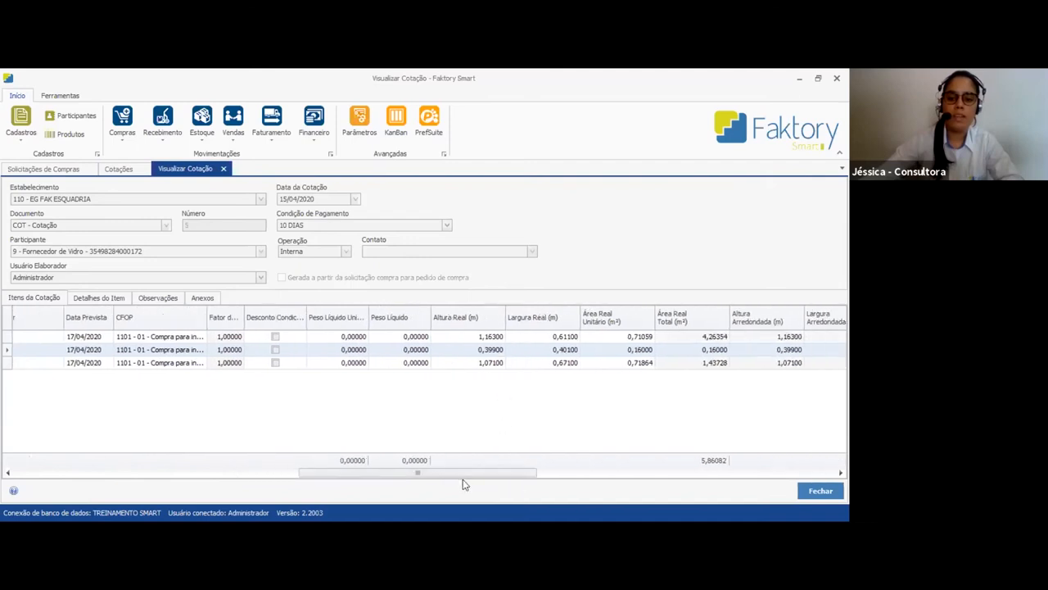
left_click_drag(463, 484, 524, 484)
left_click(518, 338)
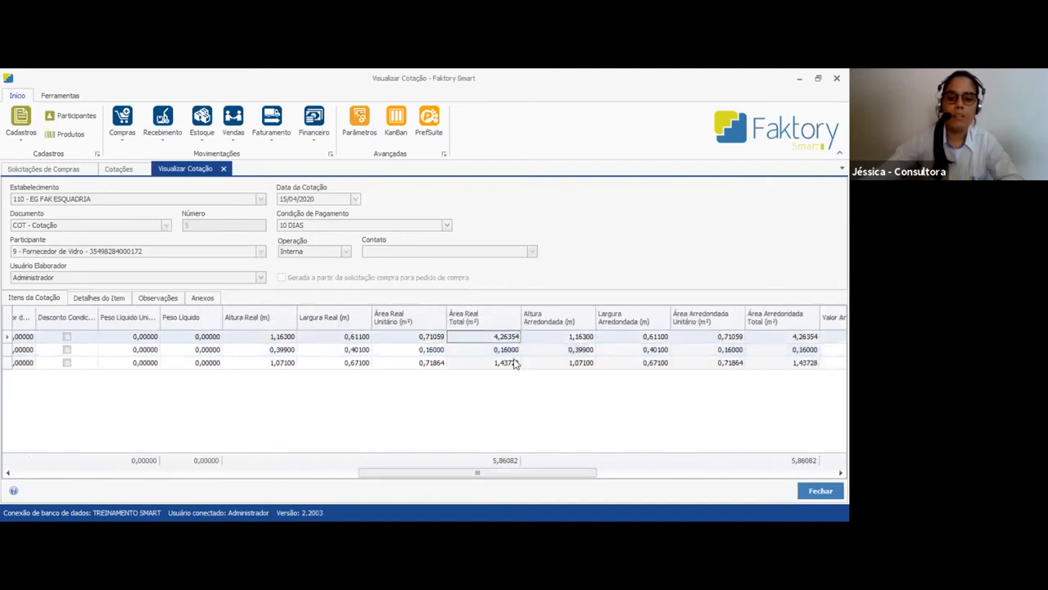
left_click(514, 362)
left_click(491, 349)
left_click(490, 363)
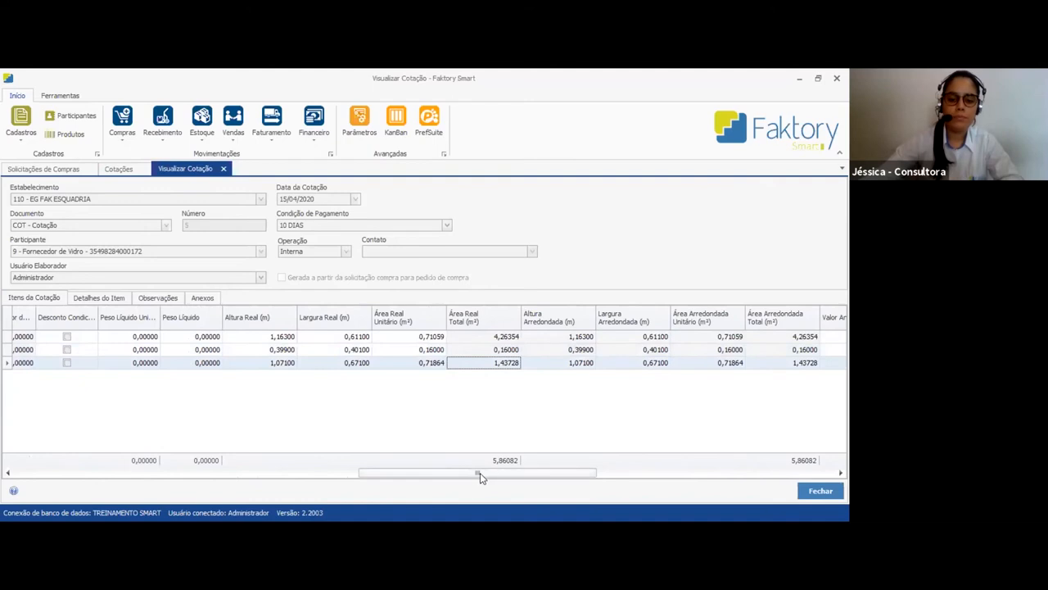
left_click_drag(481, 477, 85, 478)
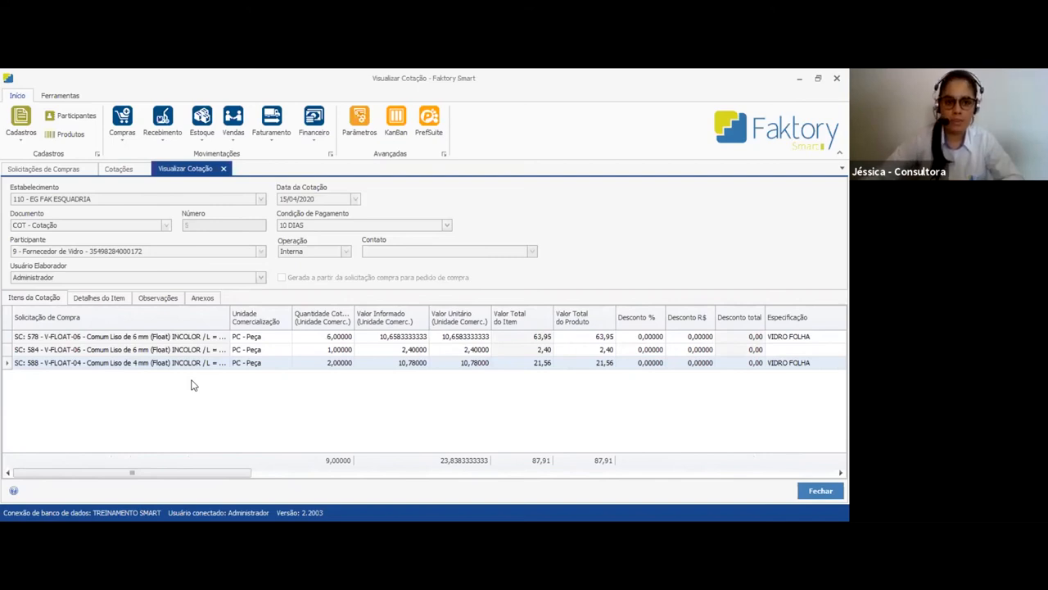
left_click(820, 494)
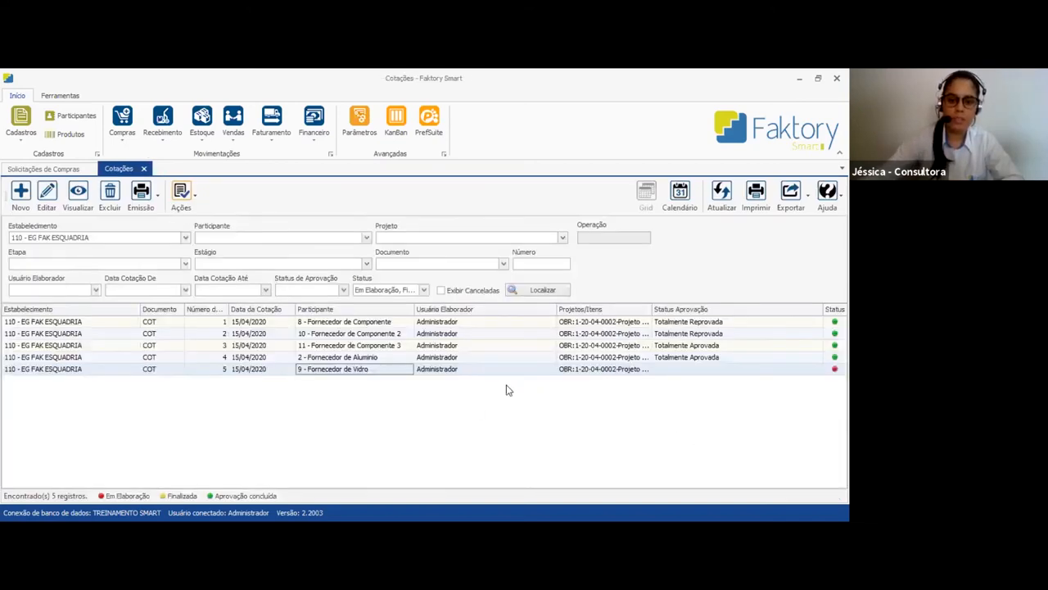
Finalize Fornecedor de Vidro's quotation 5
left_click(193, 210)
left_click(255, 223)
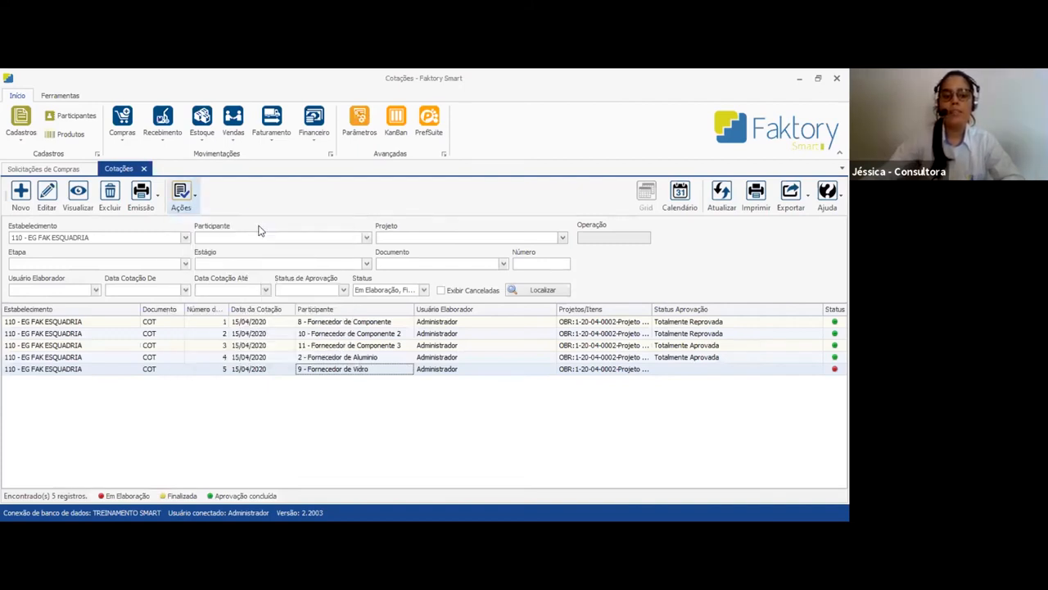
left_click(464, 344)
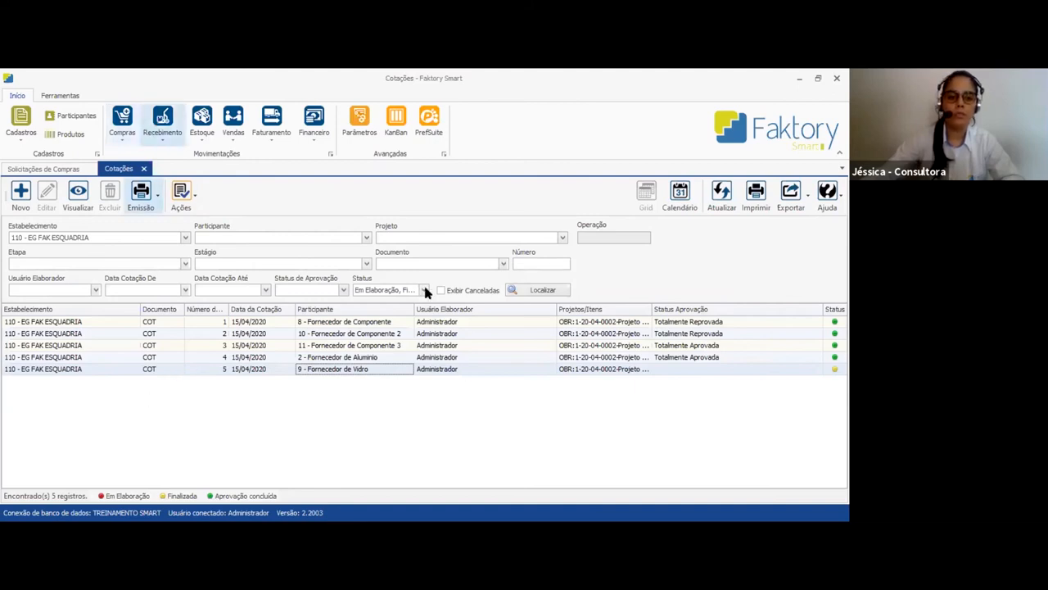
Approve the selected Fornecedor de Vidro items of COT 5 in Aprovação de Cotação and close the approval screen
left_click(777, 495)
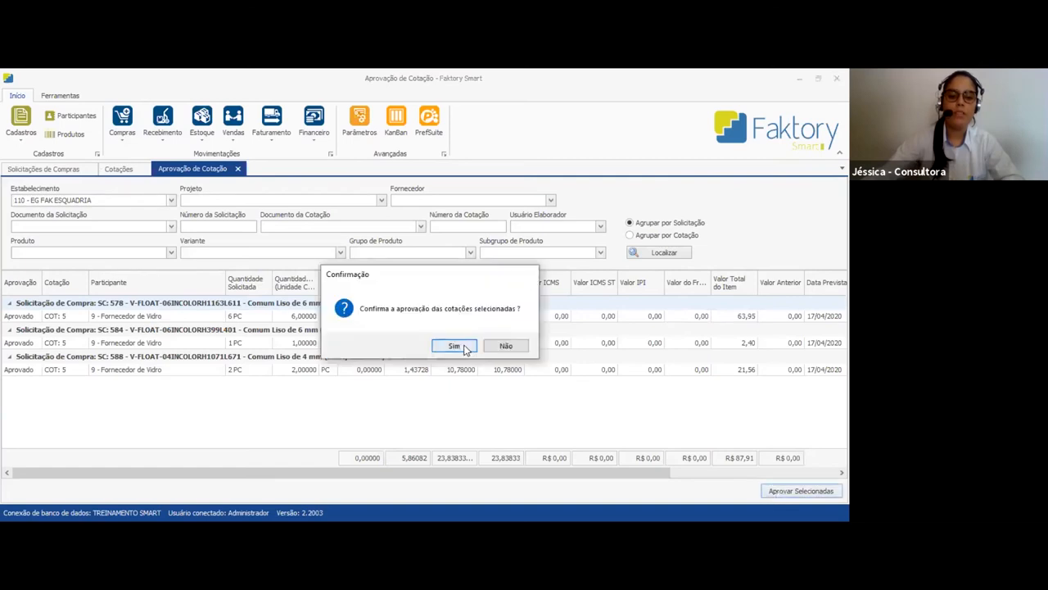
left_click(453, 348)
left_click(471, 348)
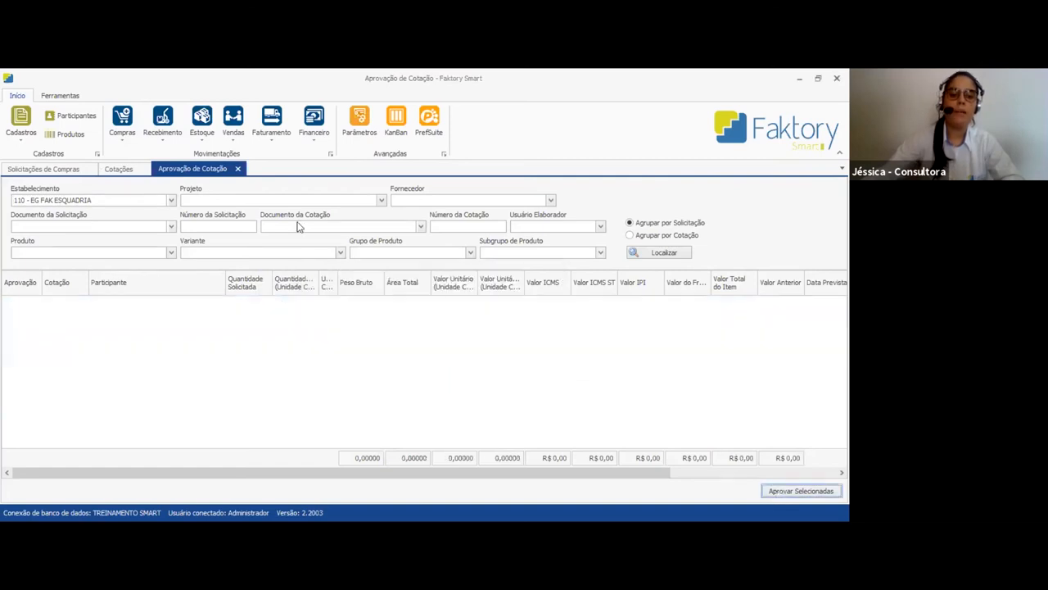
left_click(237, 168)
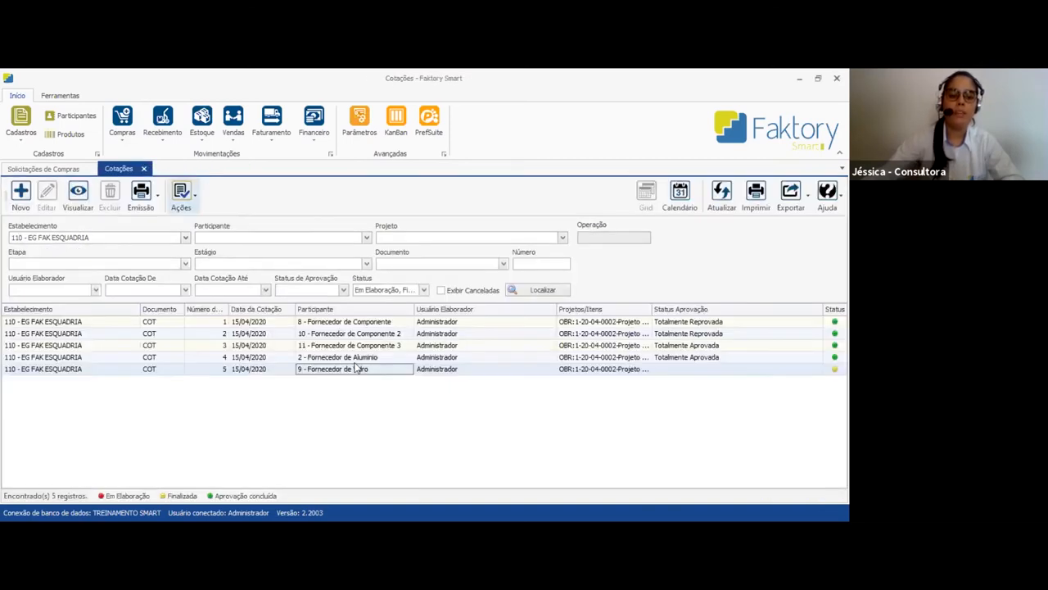
Check quotation 5's approval status, and refresh the VIDRO purchase requests to review their Cotação column
left_click(662, 369)
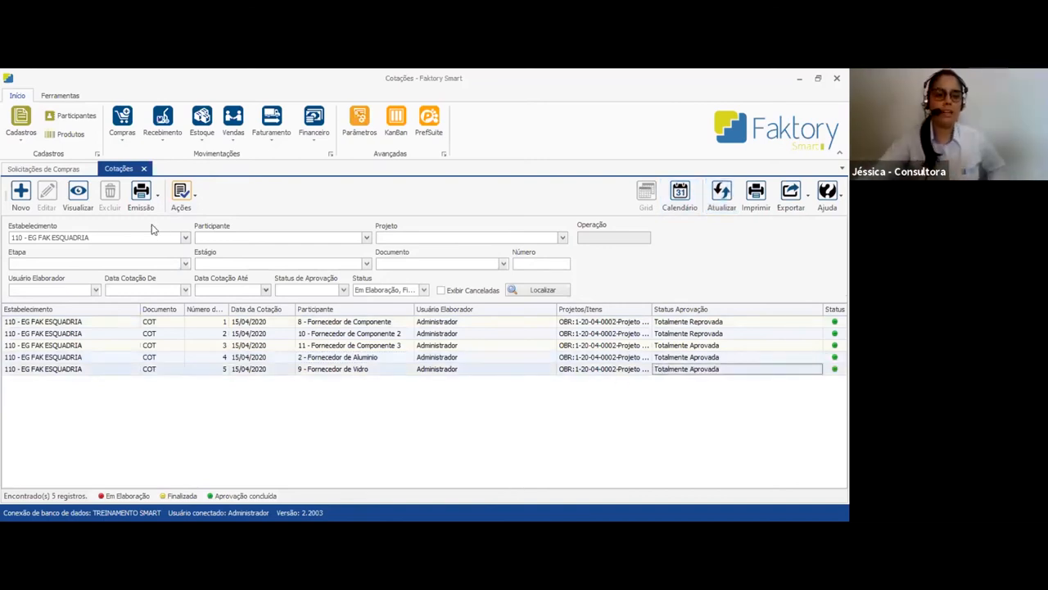
left_click(47, 168)
left_click(724, 188)
left_click(720, 383)
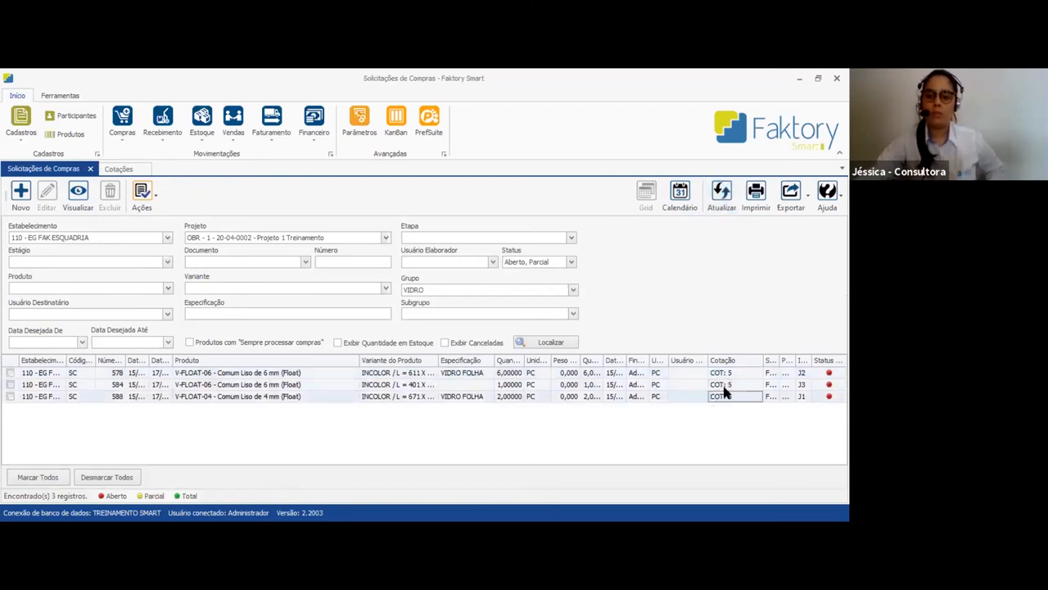
left_click(732, 397)
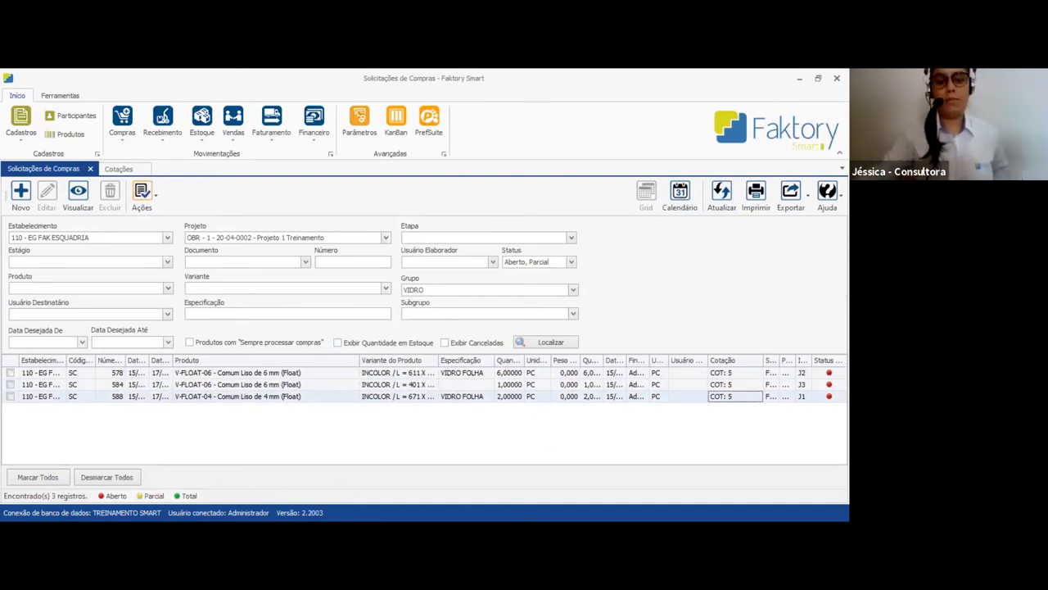
key("alt+Tab")
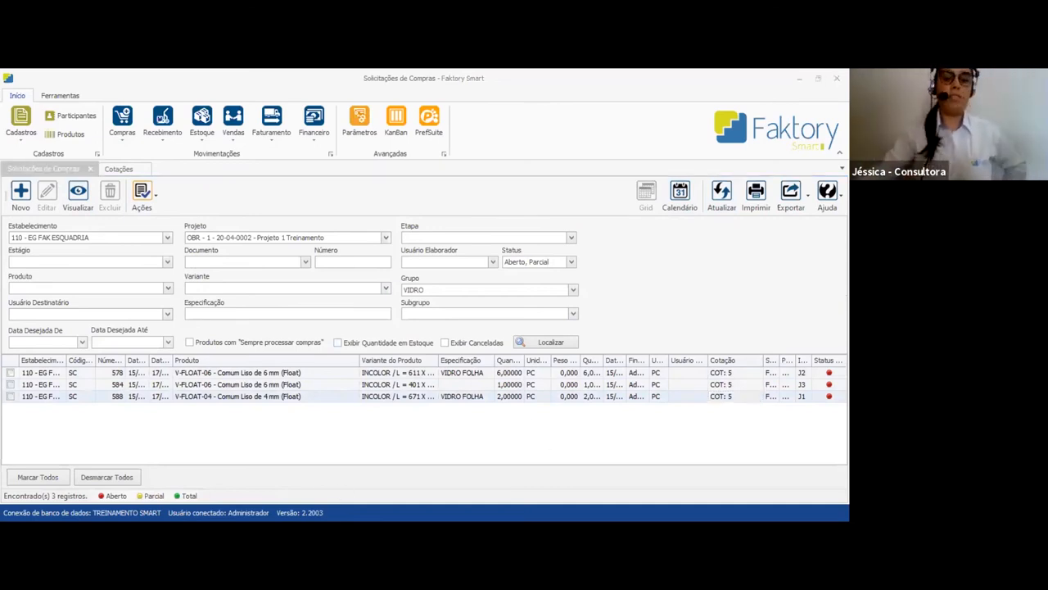
left_click(415, 463)
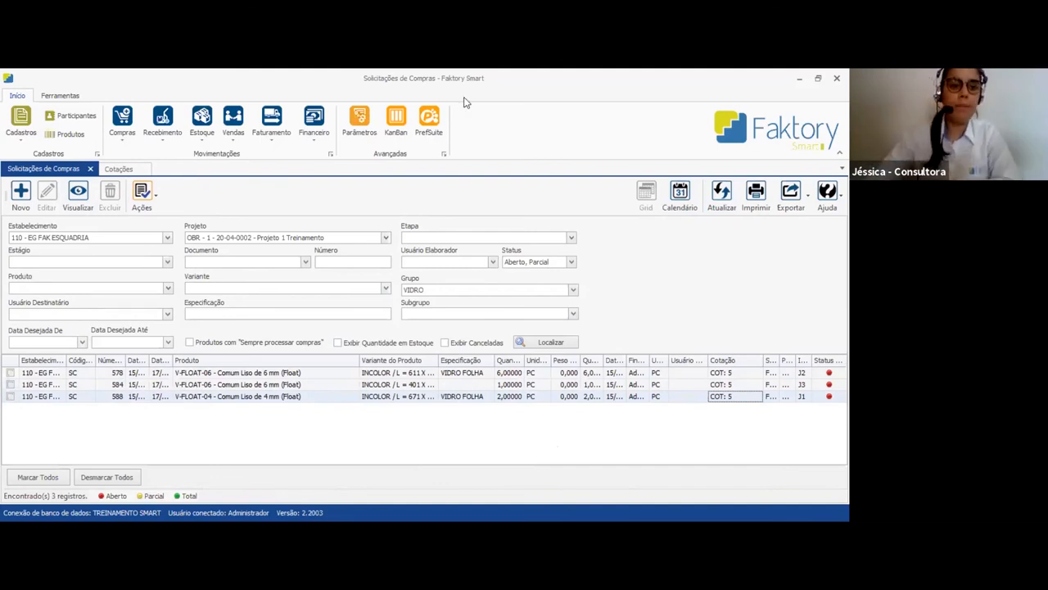
Return to Cotações, refresh the list and review the Fornecedor de Vidro and Fornecedor de Componente 3 quotations
left_click(119, 169)
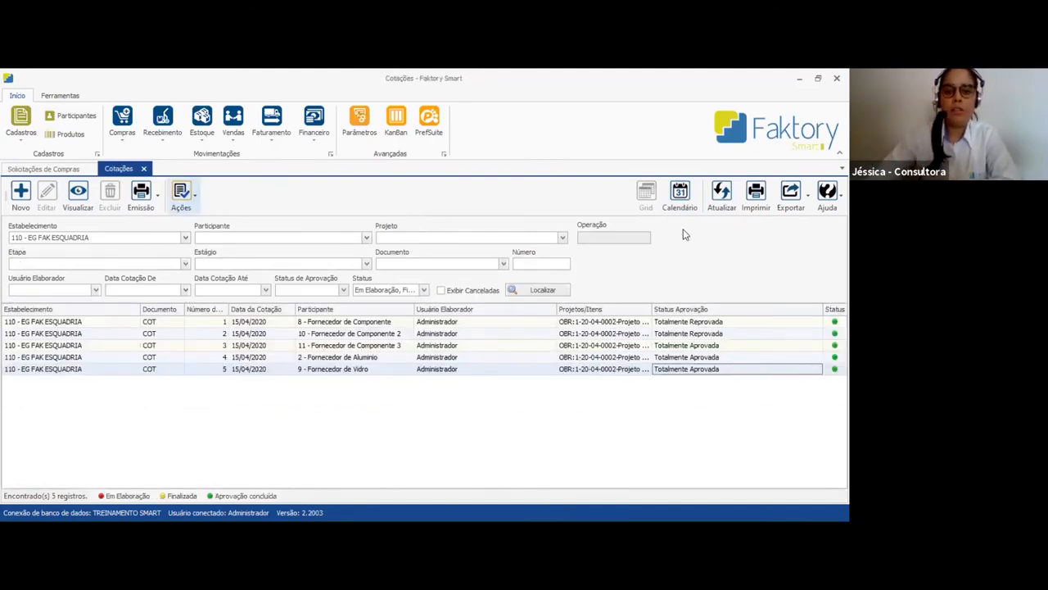
left_click(721, 201)
left_click(395, 370)
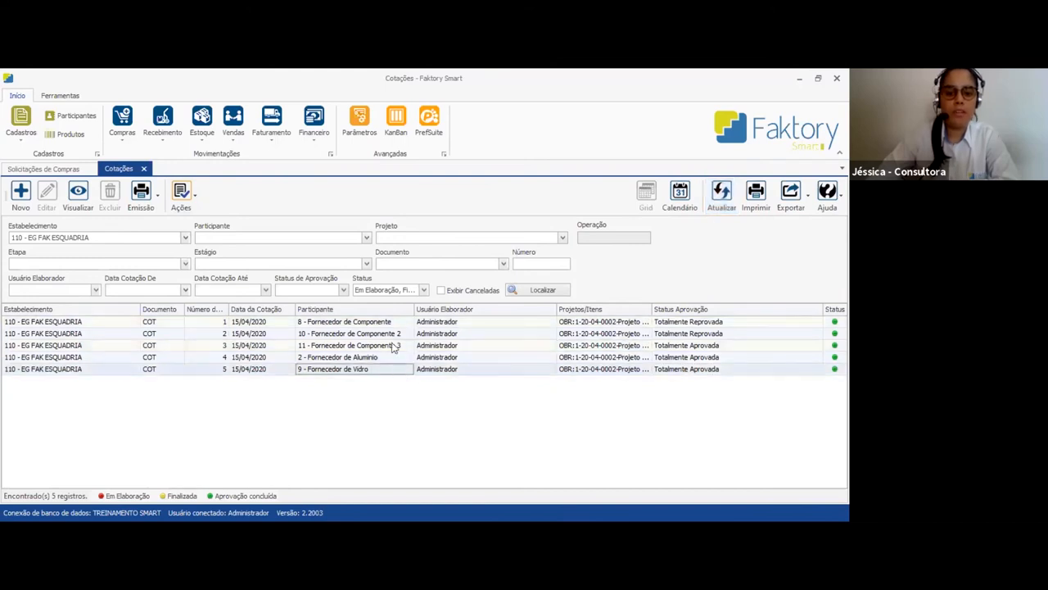
left_click(378, 350)
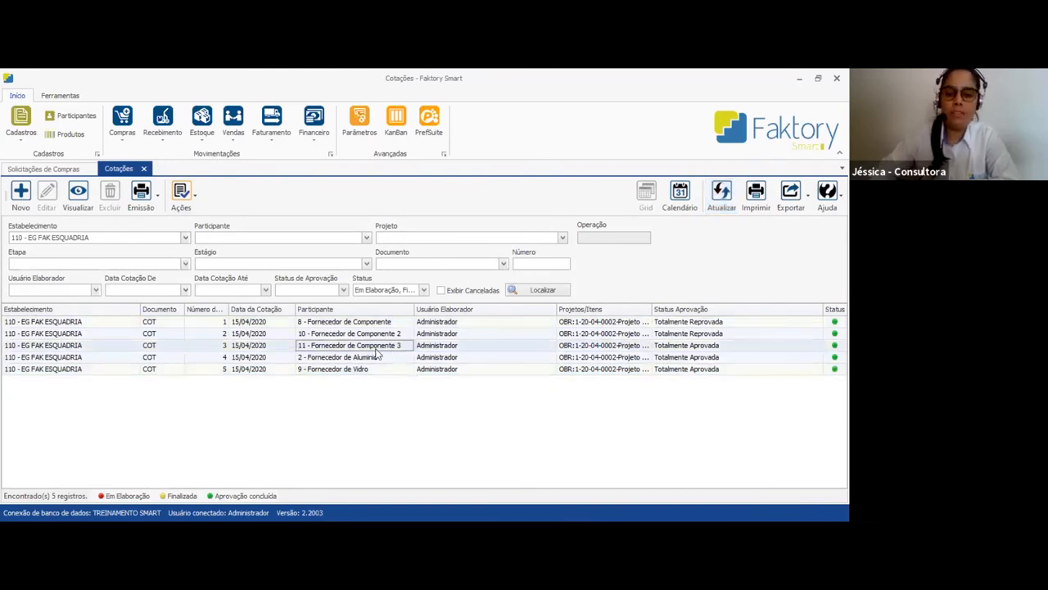
Filter the quotations list by Status Aprovação to show only Totalmente Aprovada quotations
left_click(327, 360)
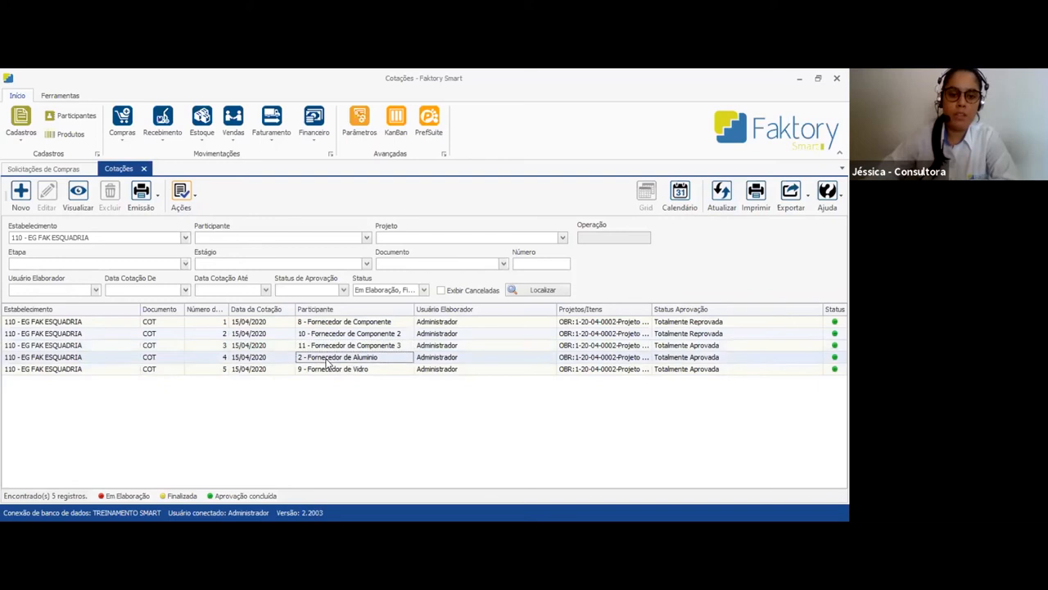
left_click(391, 345)
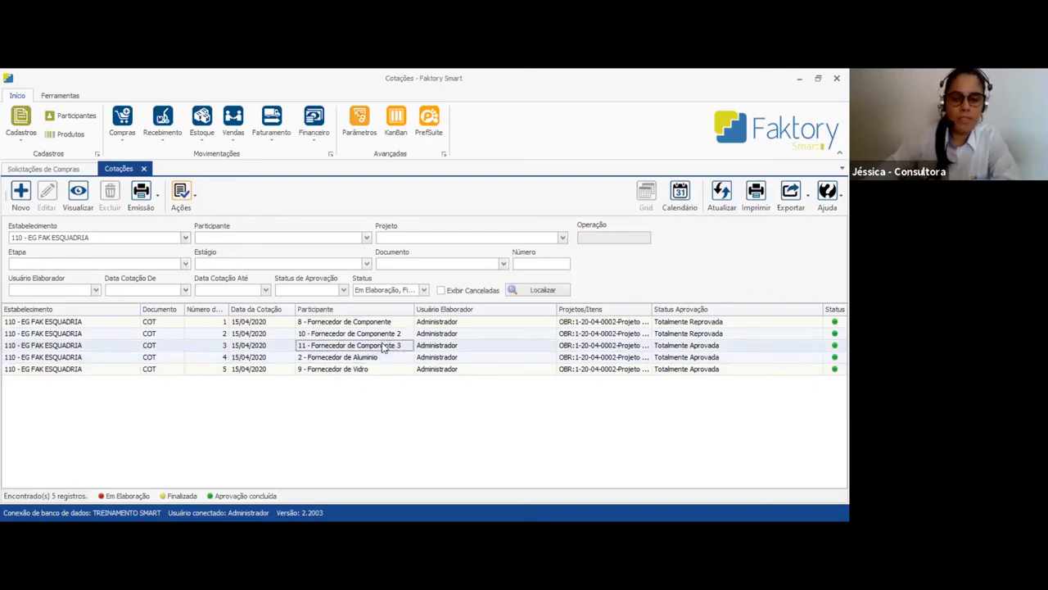
left_click(714, 347)
left_click(419, 291)
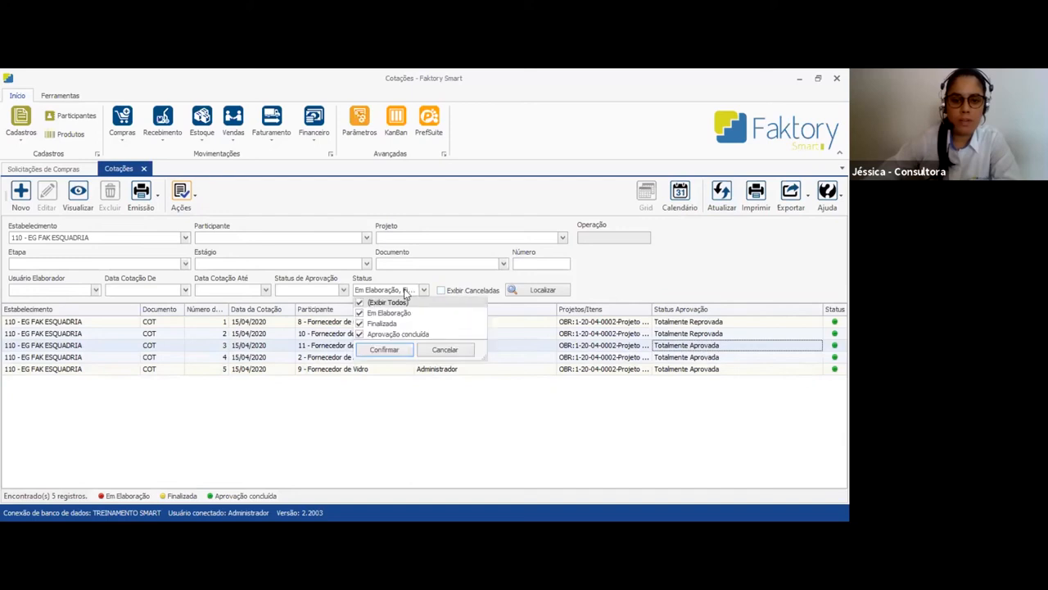
left_click(418, 289)
left_click(818, 309)
left_click(717, 370)
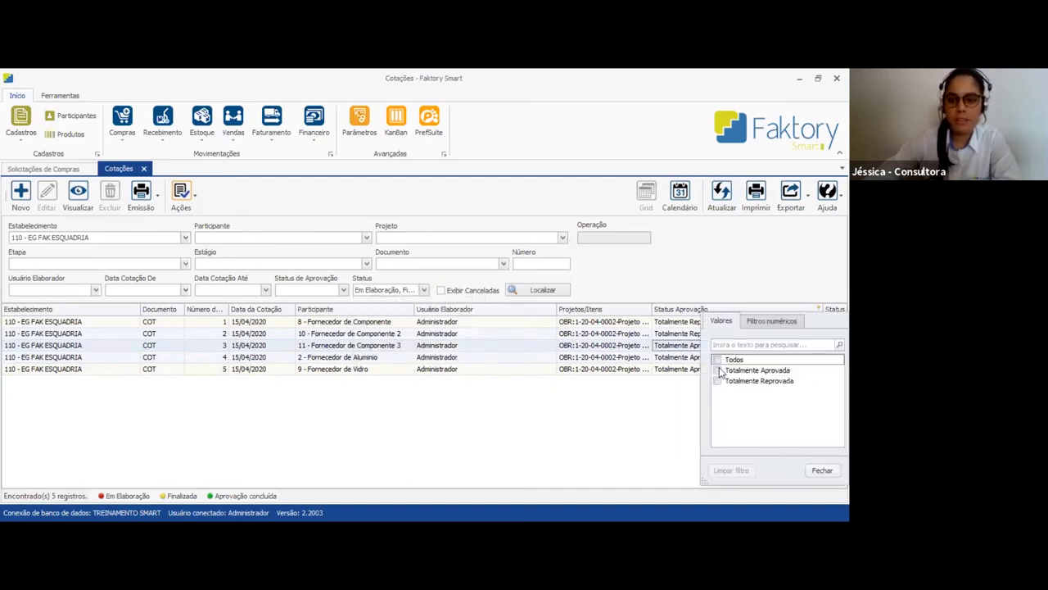
left_click(700, 344)
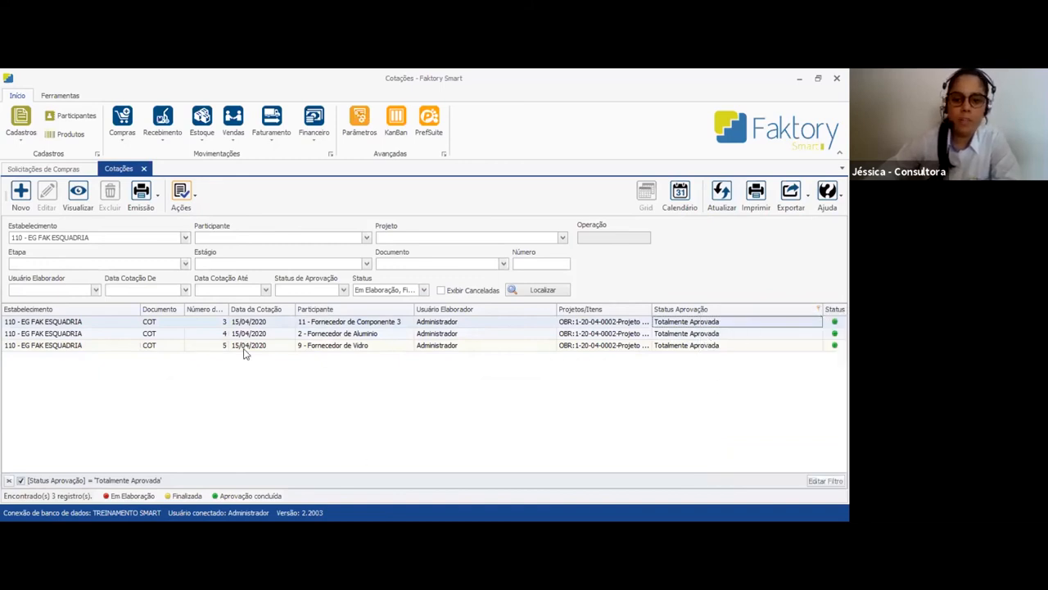
Start a purchase order from Fornecedor de Componente 3's approved quotation
left_click(304, 322)
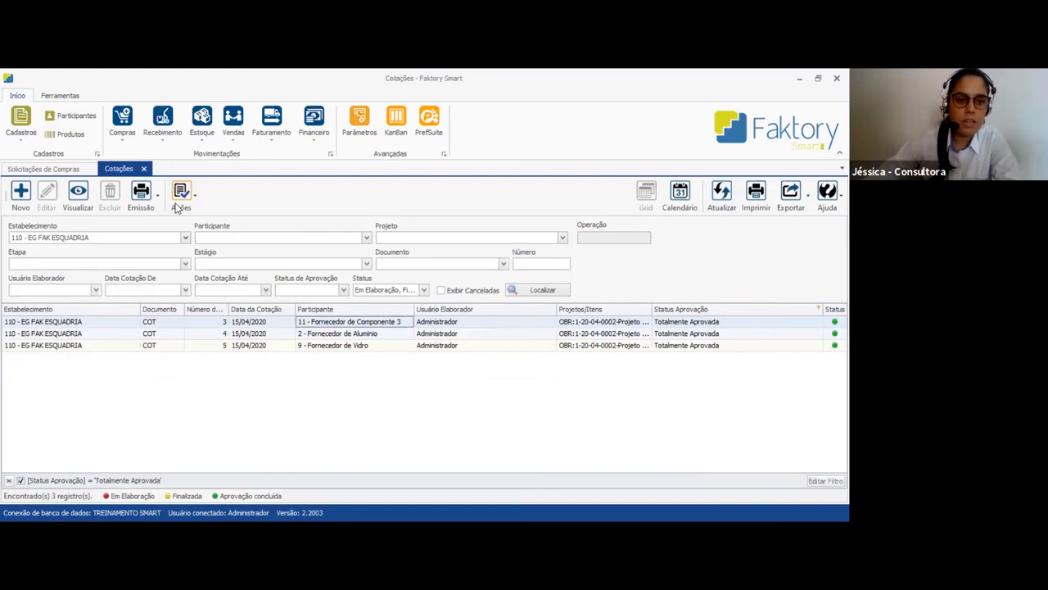
left_click(178, 196)
left_click(197, 279)
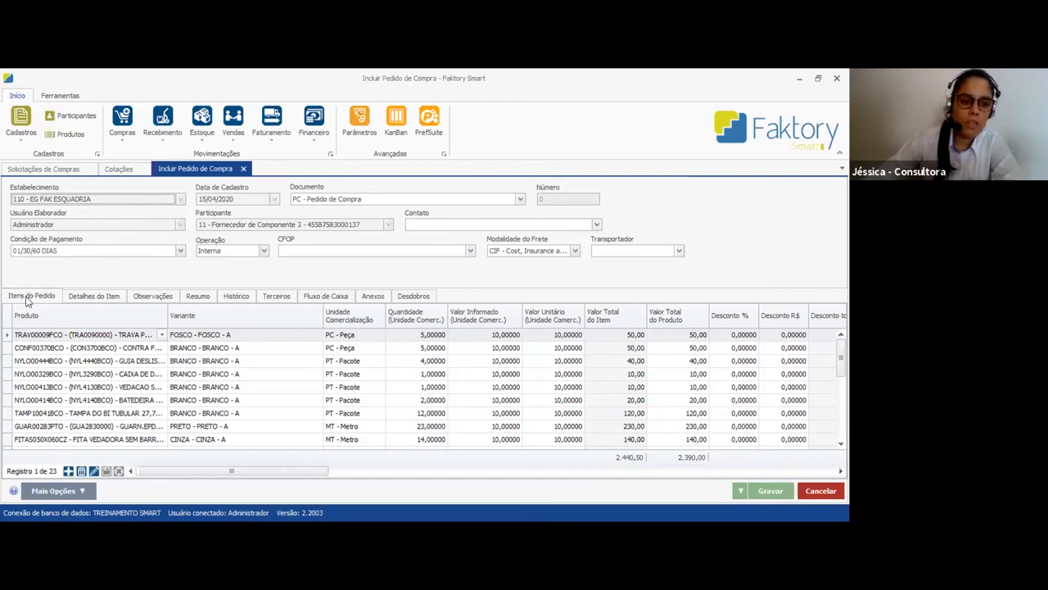
Review the purchase order's items and compare their general data, then examine the stock details of the first item, TRAV00009FCO
scroll(71, 354, "down", 5)
scroll(77, 399, "up", 5)
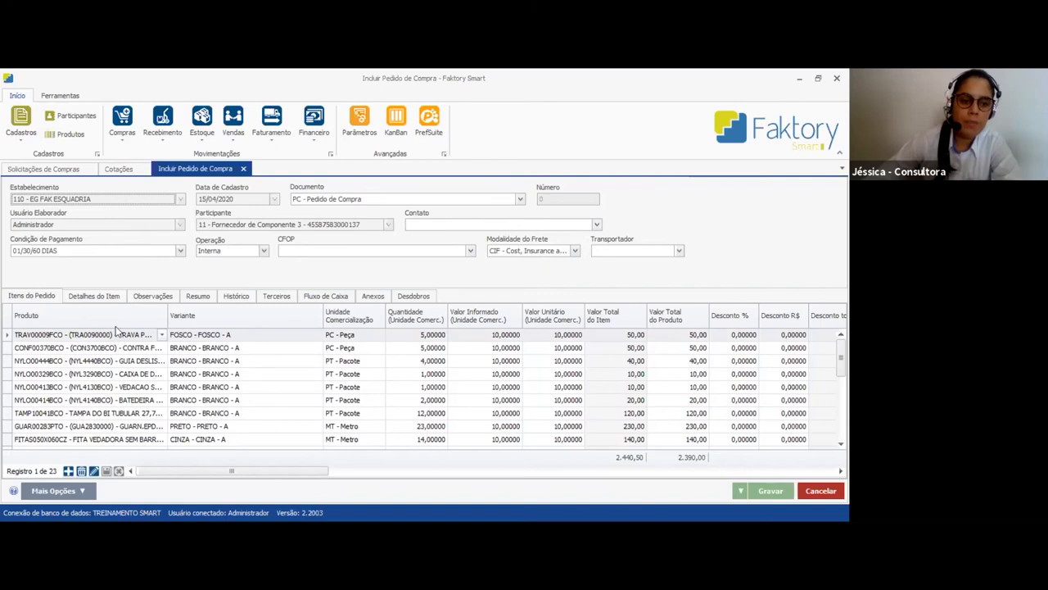
left_click(92, 296)
left_click(40, 296)
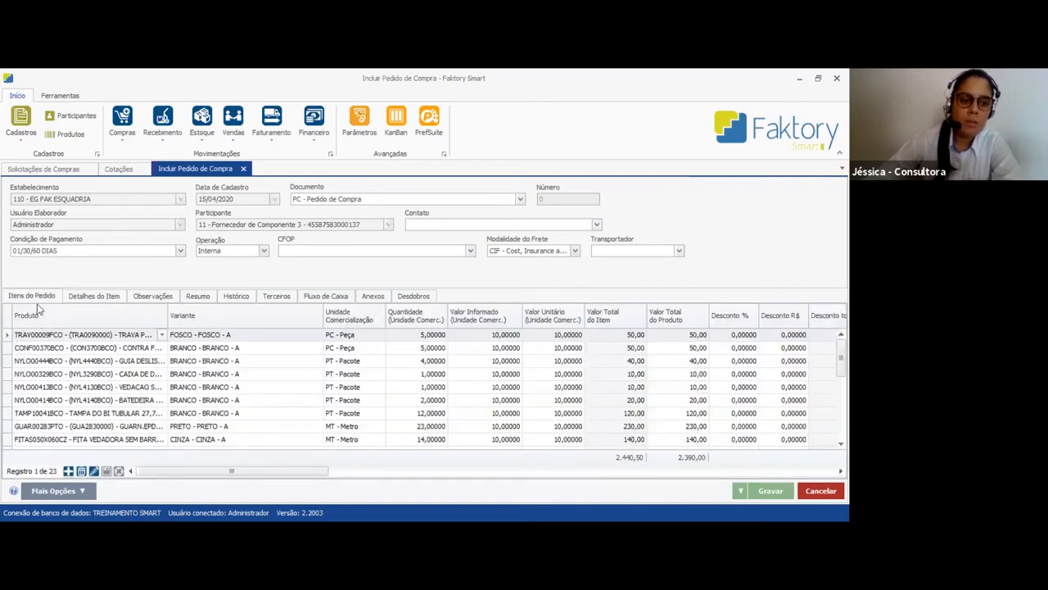
left_click(93, 296)
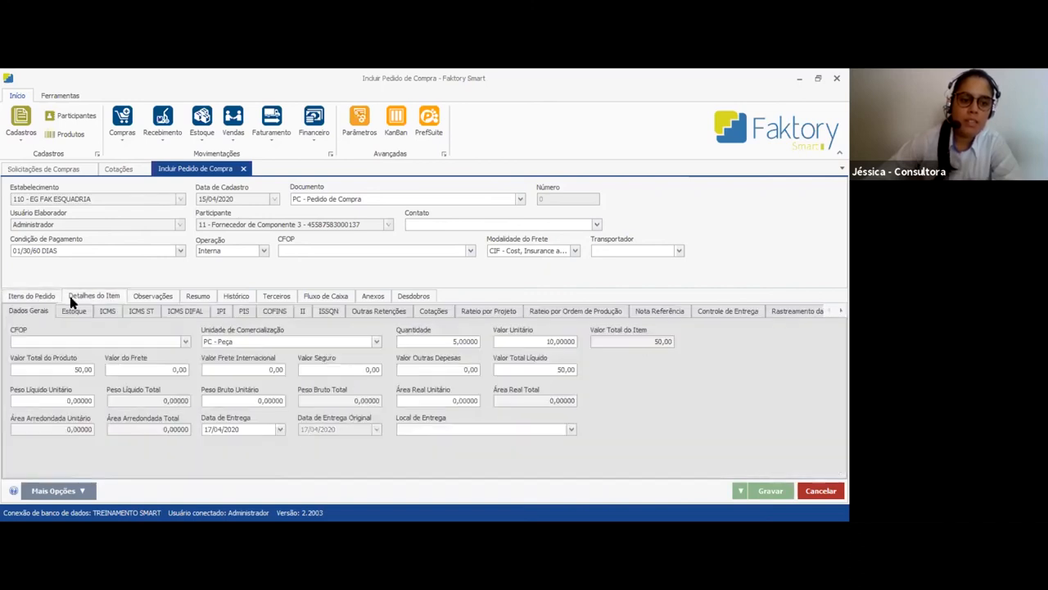
left_click(42, 296)
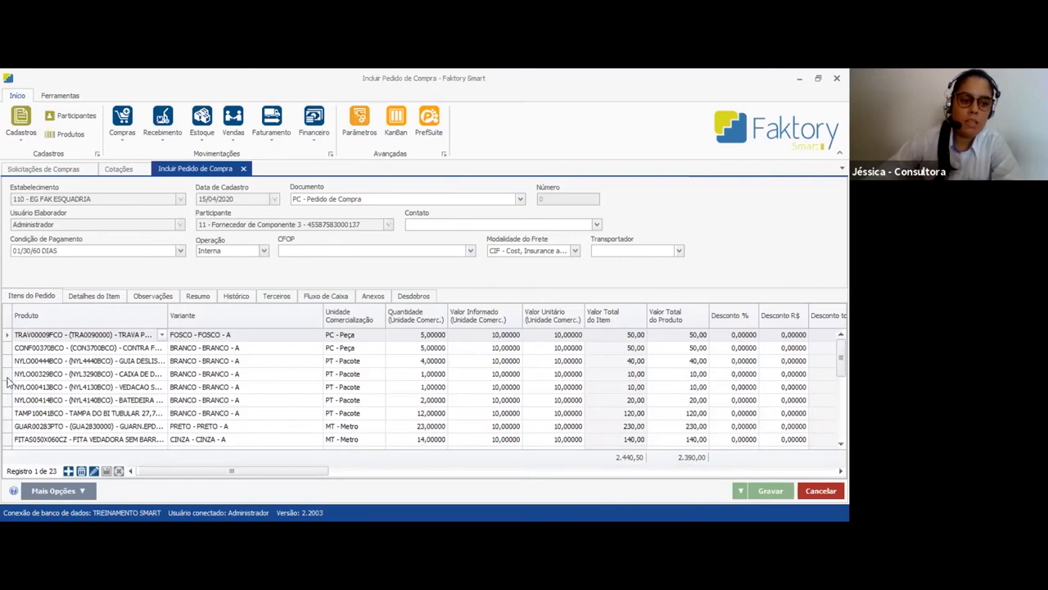
left_click(75, 296)
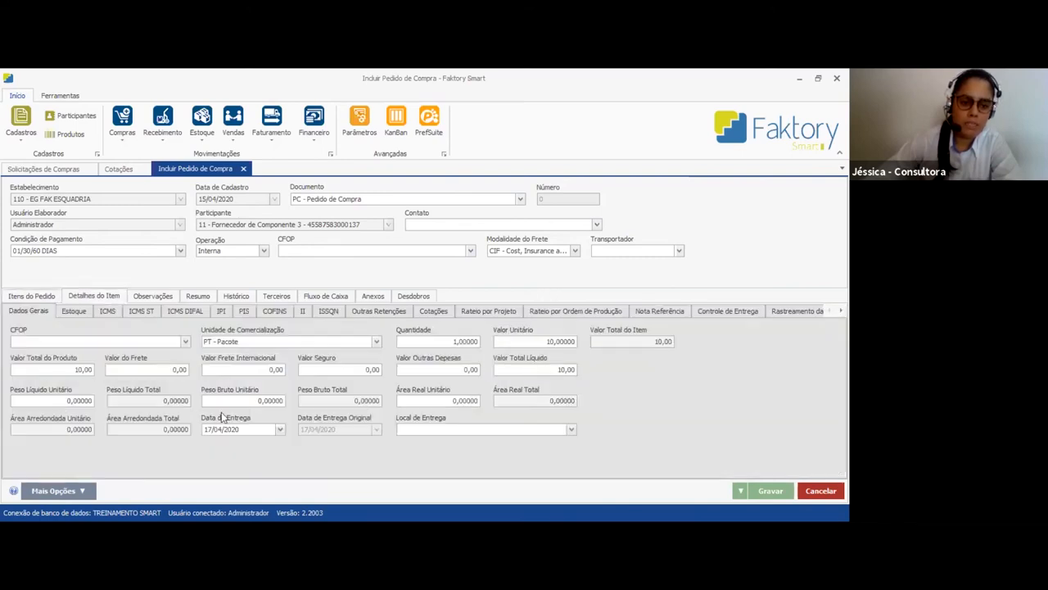
left_click(44, 296)
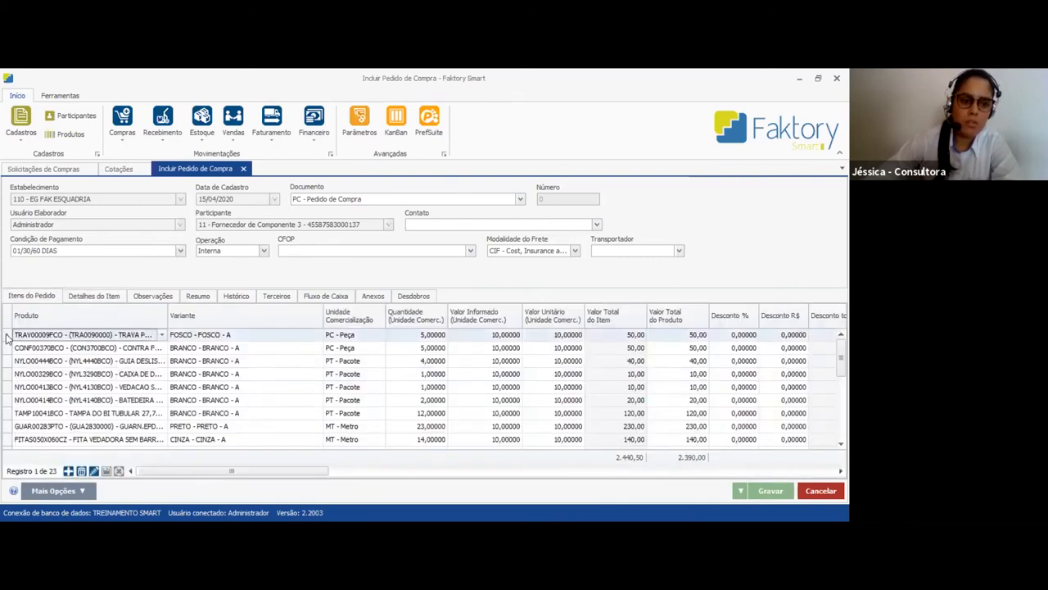
left_click(89, 298)
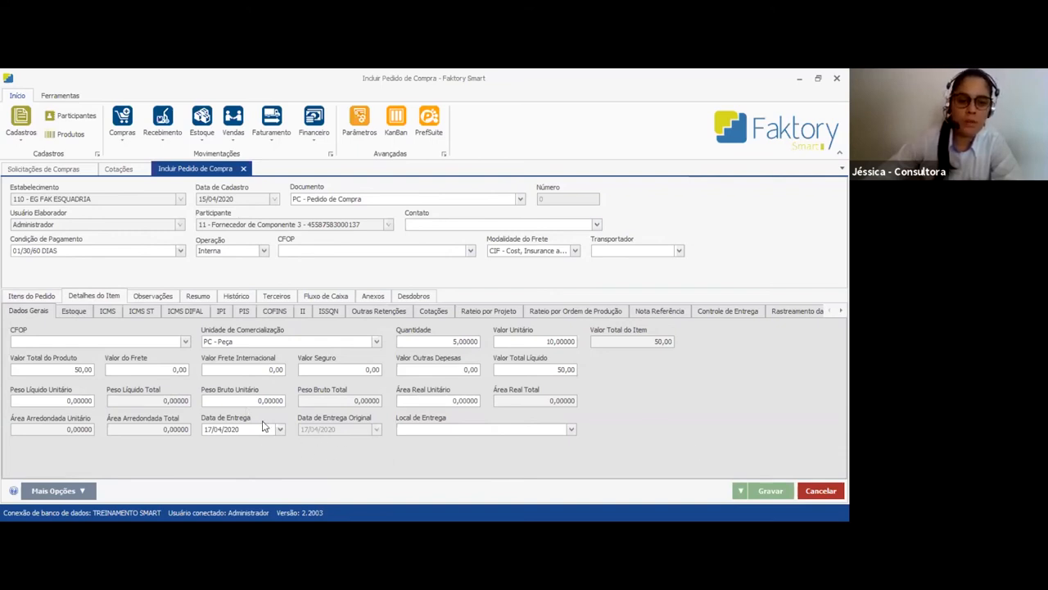
left_click(75, 313)
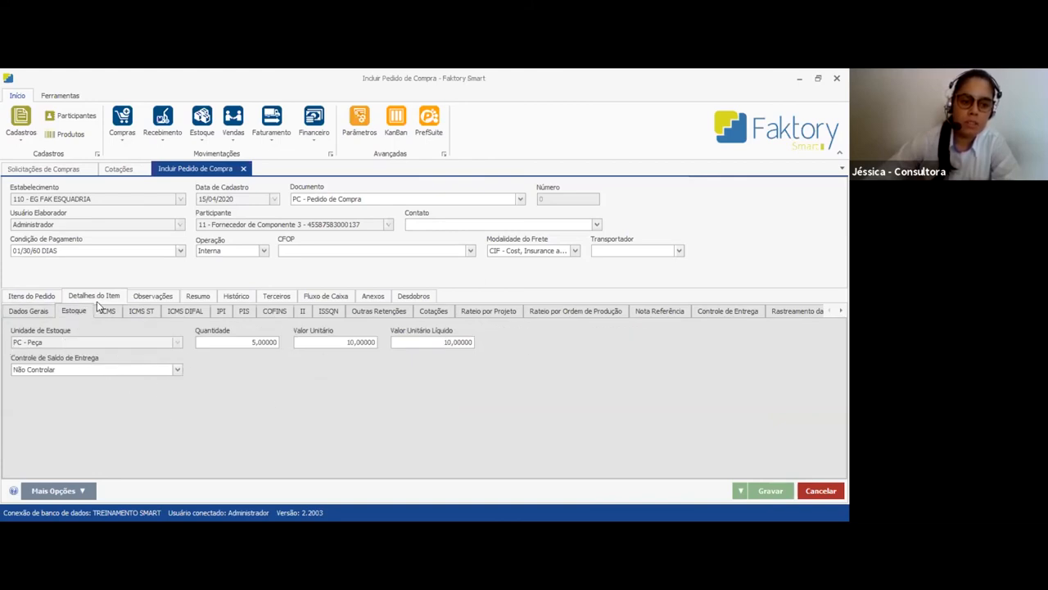
Select the SILICONE NEUTRO BRANCO item and examine its stock unit, quantity, unit value and net unit value
left_click(47, 295)
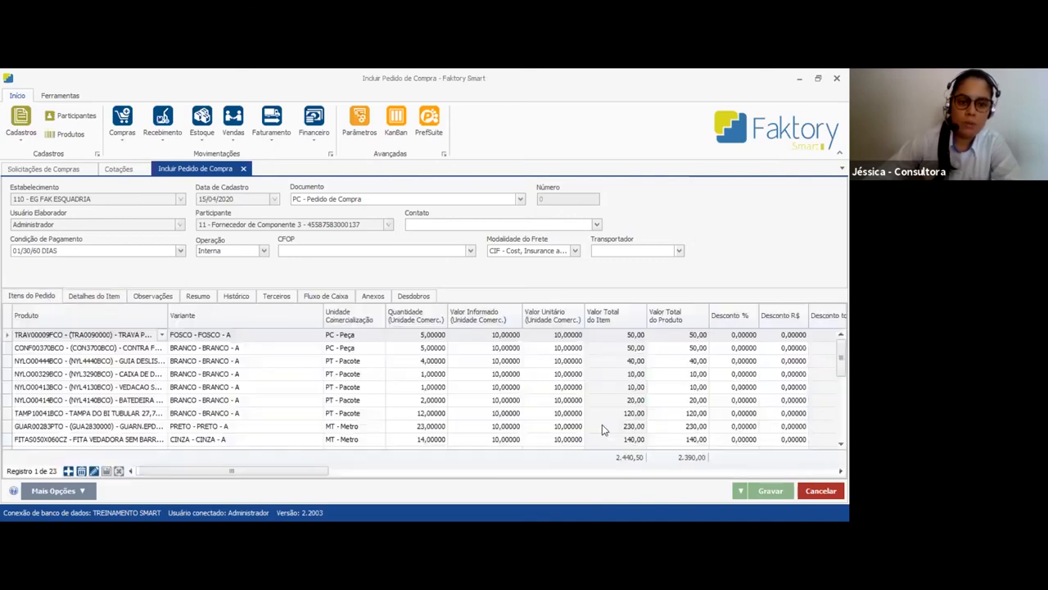
scroll(185, 426, "down", 1)
scroll(185, 426, "down", 4)
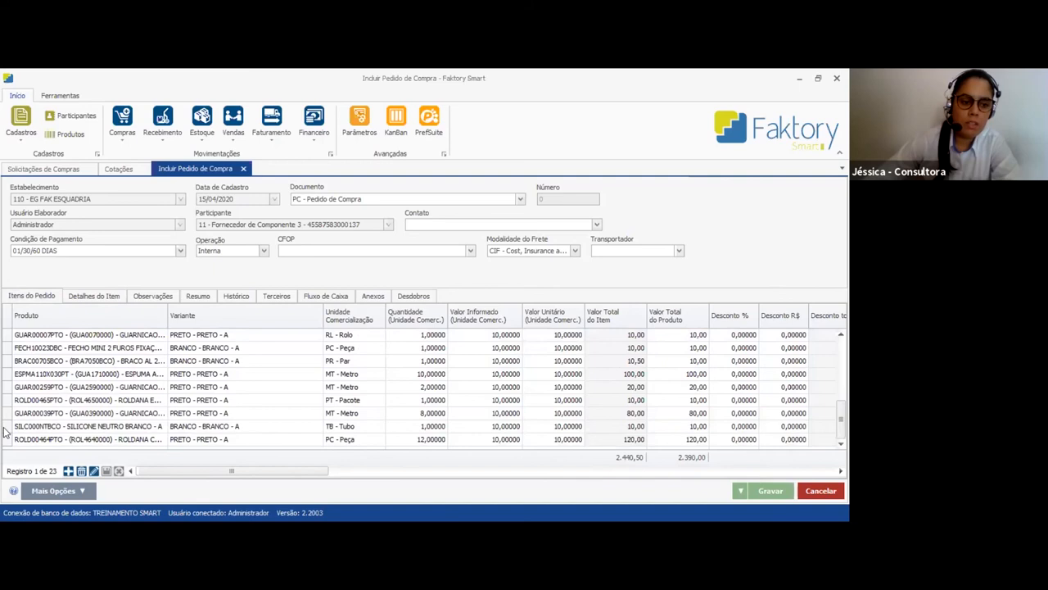
left_click(4, 430)
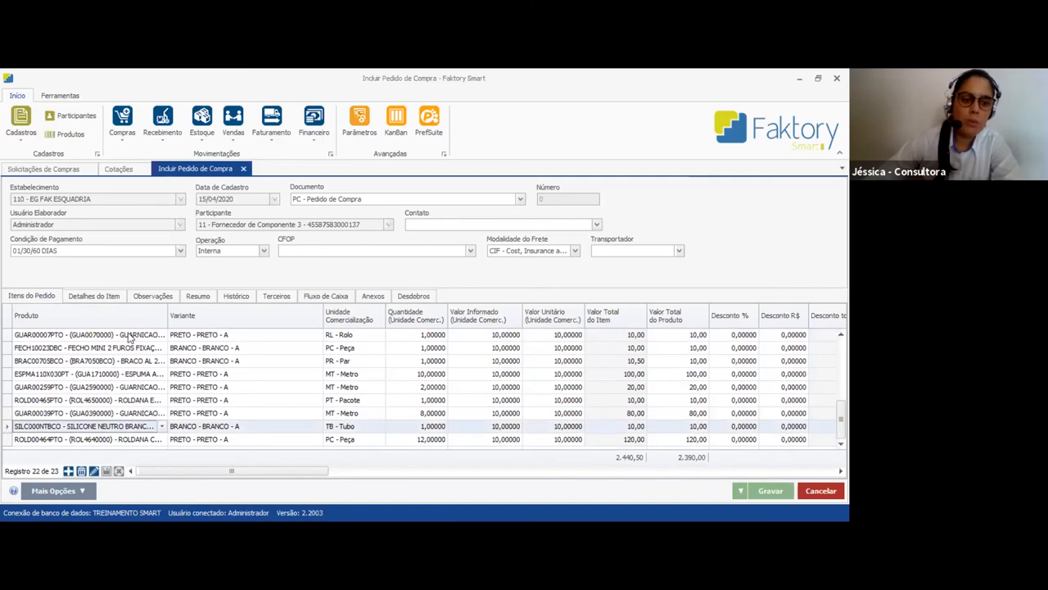
left_click(109, 296)
left_click(258, 342)
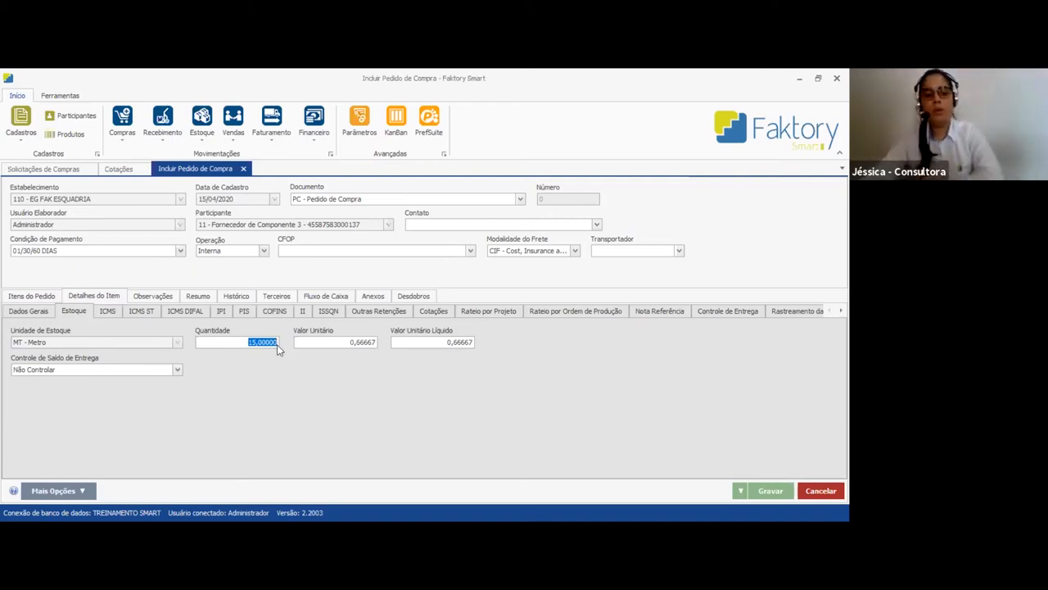
left_click(364, 343)
left_click(460, 344)
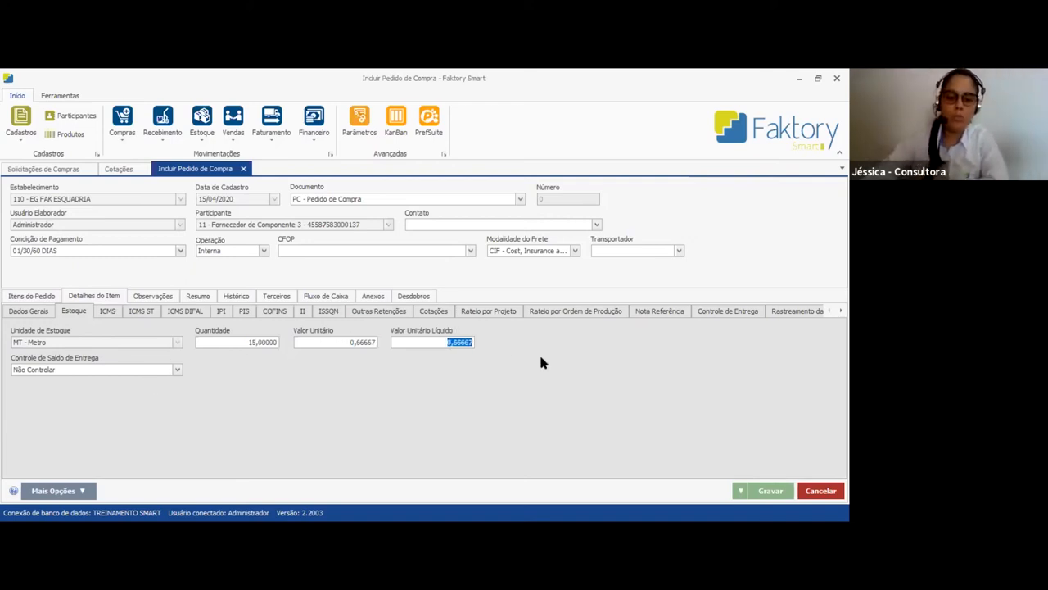
left_click(333, 347)
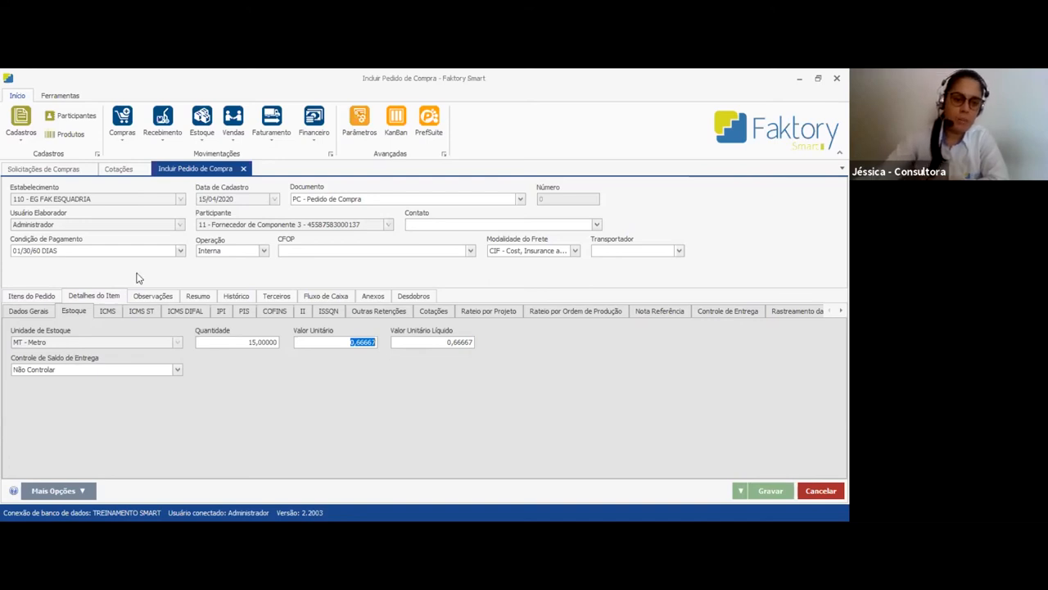
Look through the silicone item's tax details, including ICMS, ICMS ST, IPI, ISSQN and other withholdings
left_click(122, 311)
left_click(142, 313)
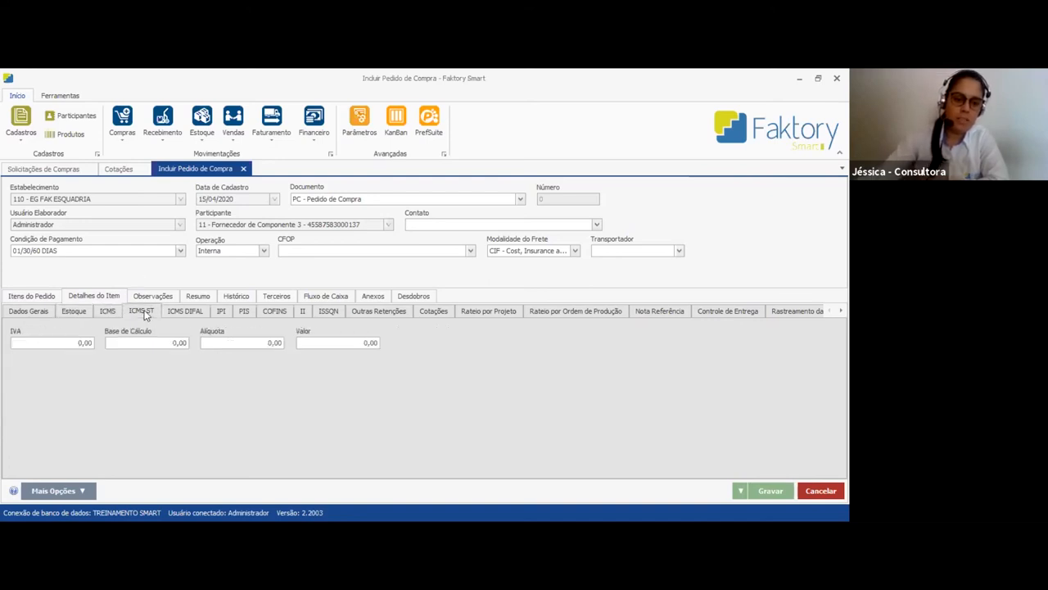
left_click(221, 312)
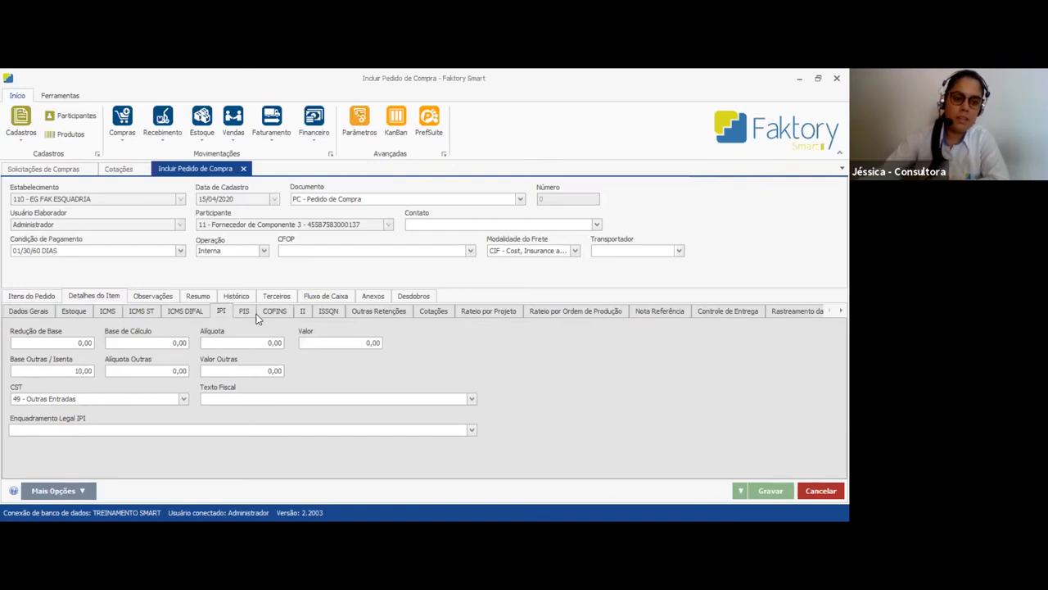
left_click(261, 314)
left_click(302, 315)
left_click(225, 312)
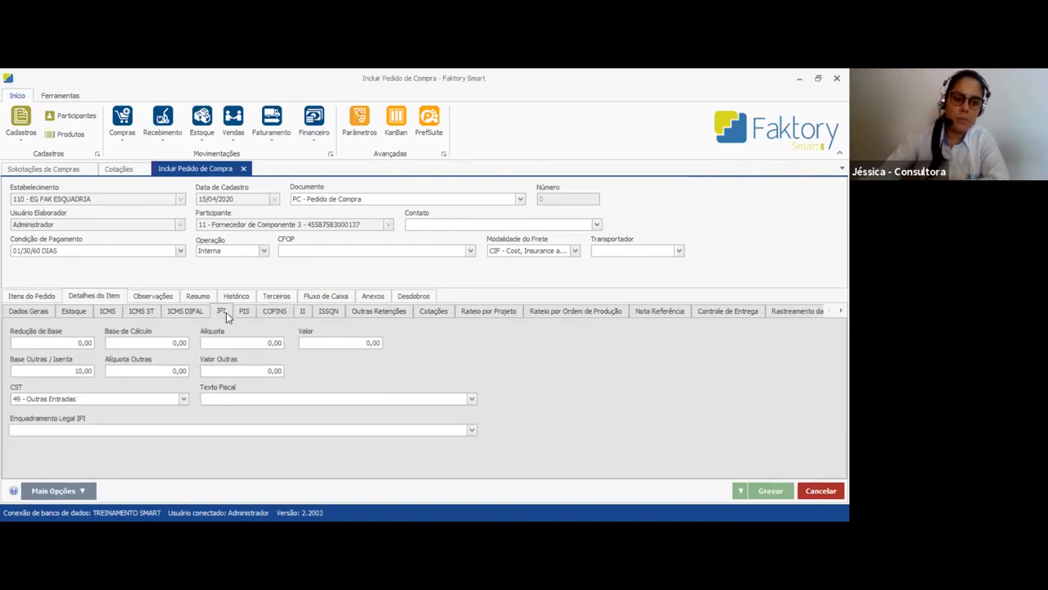
left_click(329, 311)
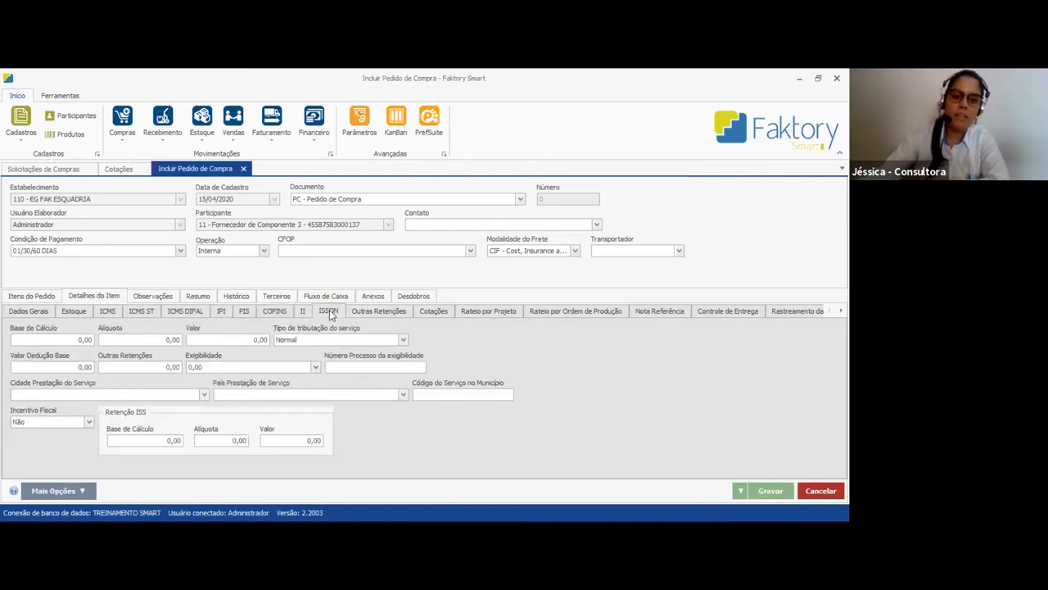
left_click(378, 311)
Examine the silicone item's project apportionment and its linked quotation and purchase request, and bring the remaining item detail sections into view
left_click(488, 312)
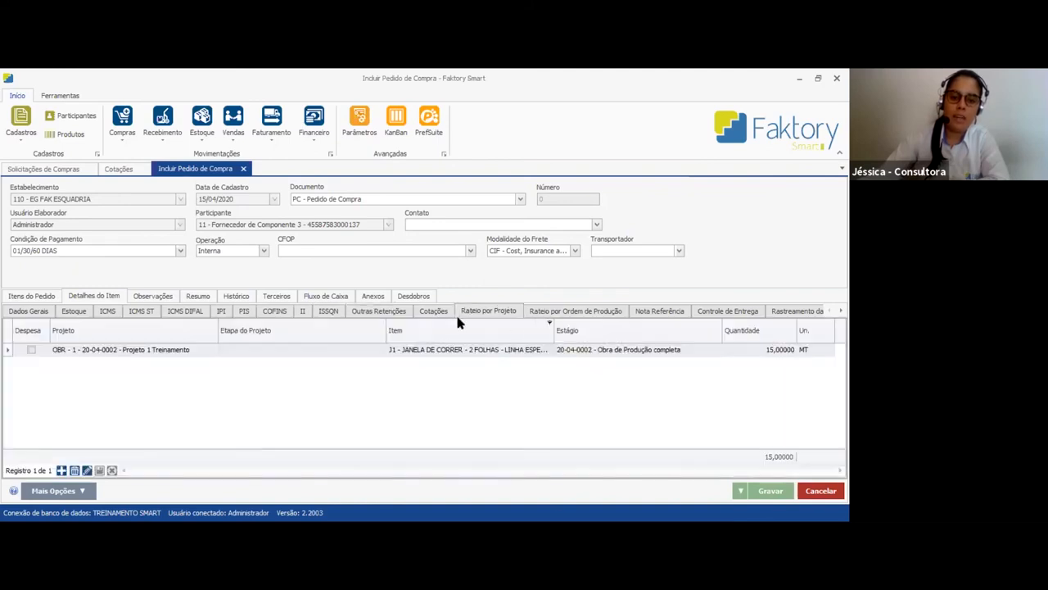
left_click(434, 312)
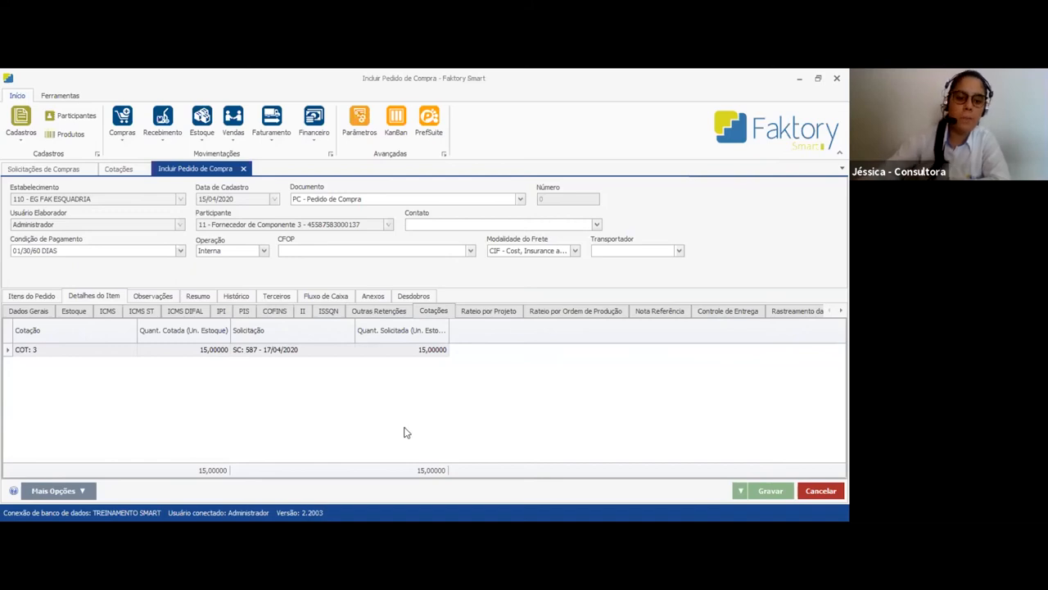
left_click(196, 348)
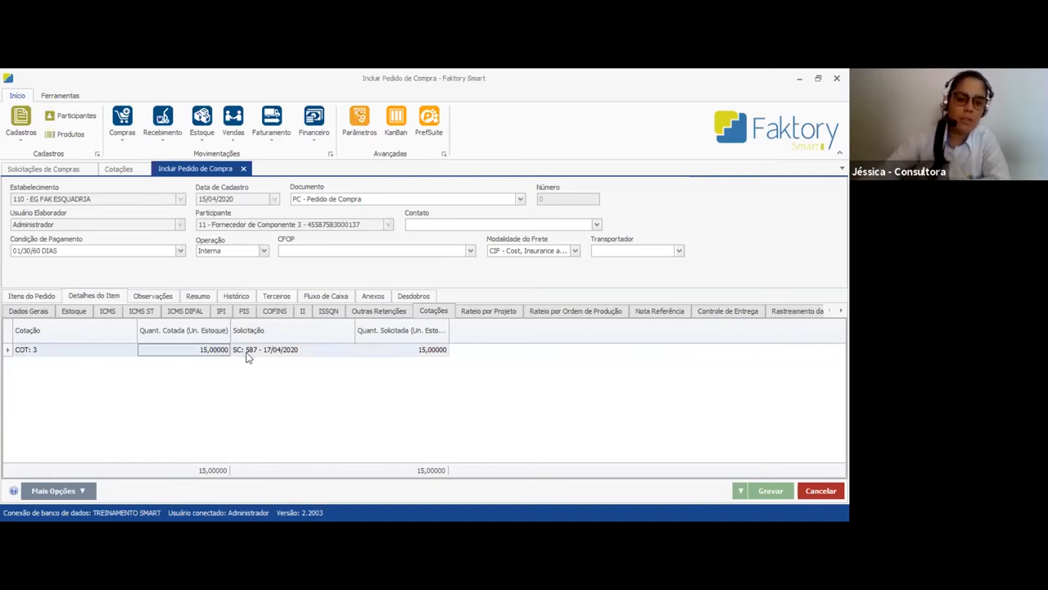
left_click(280, 349)
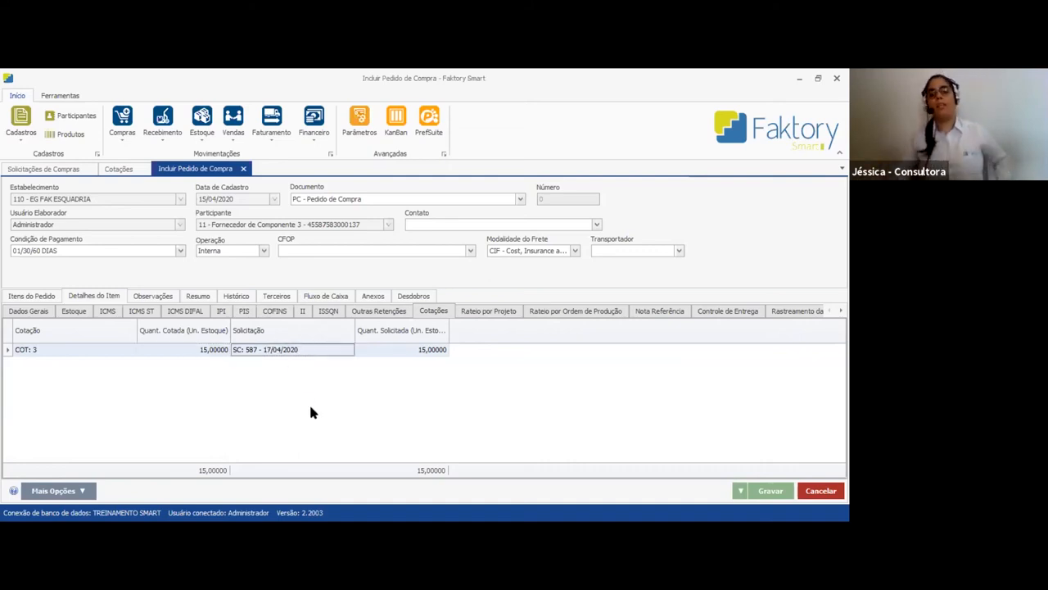
key("Tab")
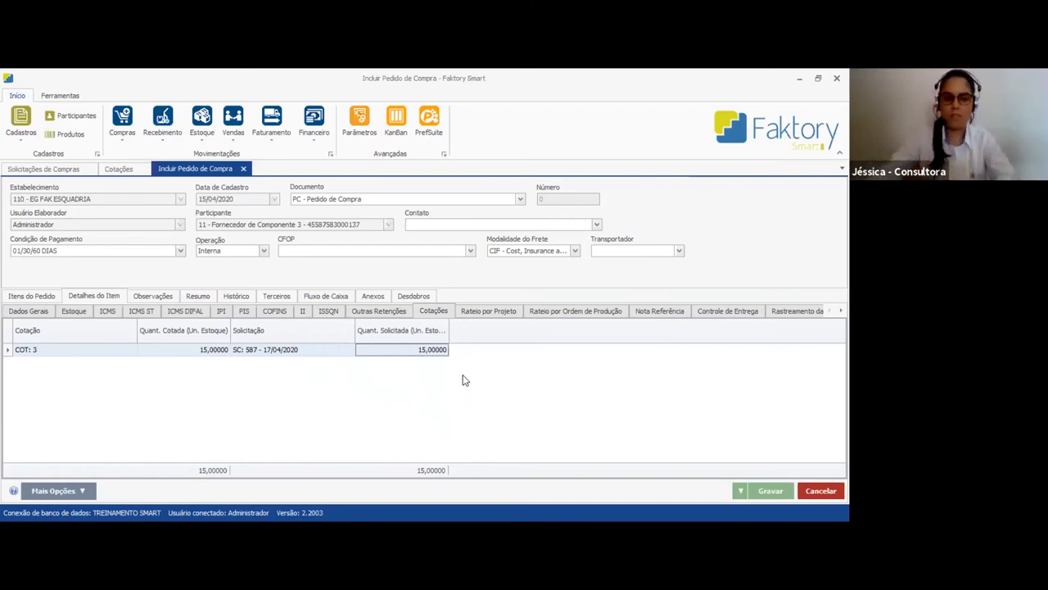
left_click(481, 314)
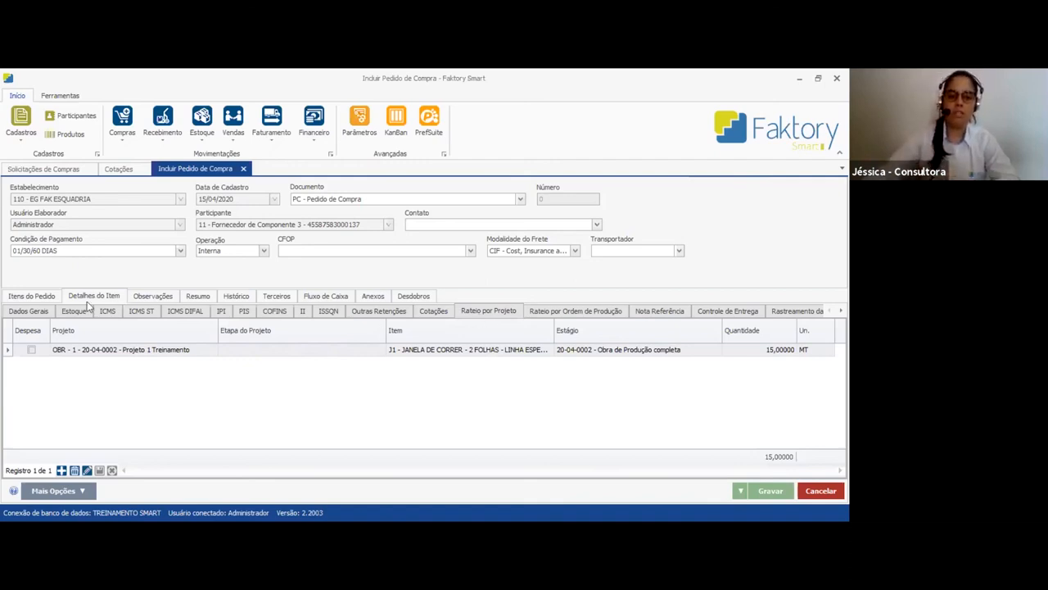
left_click(31, 296)
left_click(81, 427)
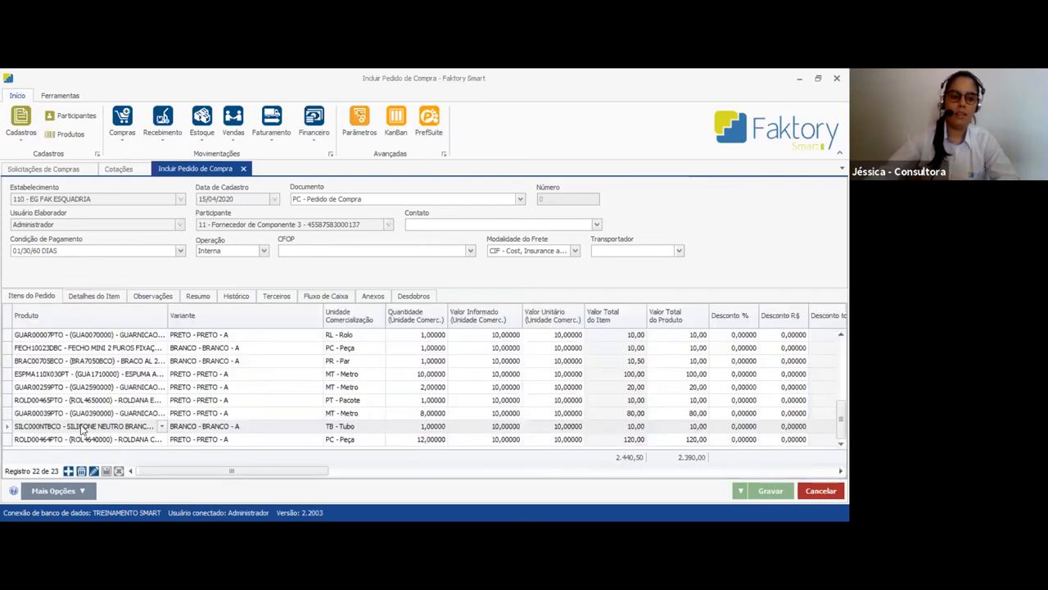
left_click(82, 296)
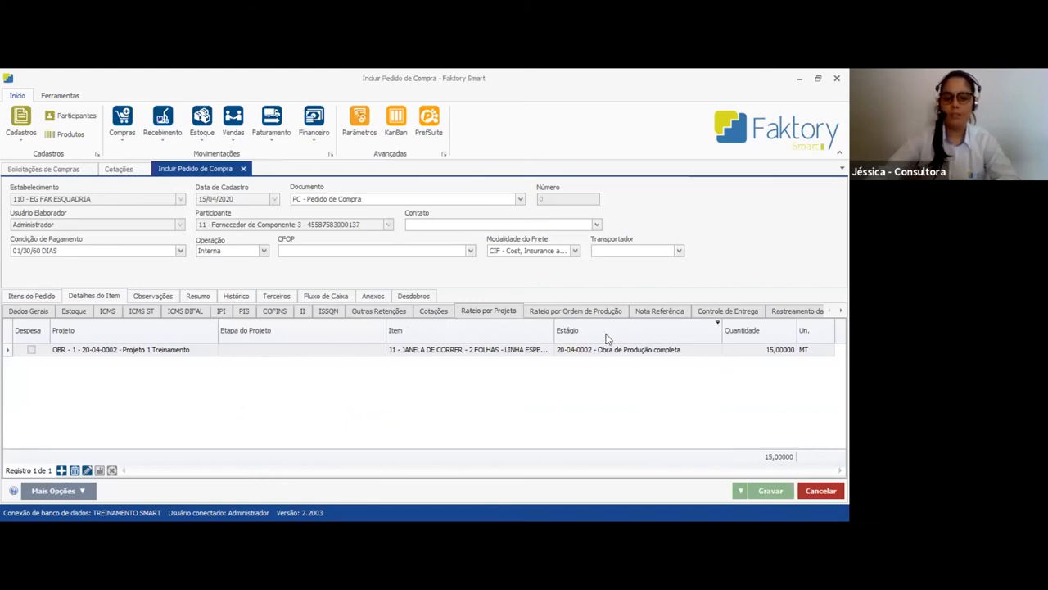
left_click(840, 311)
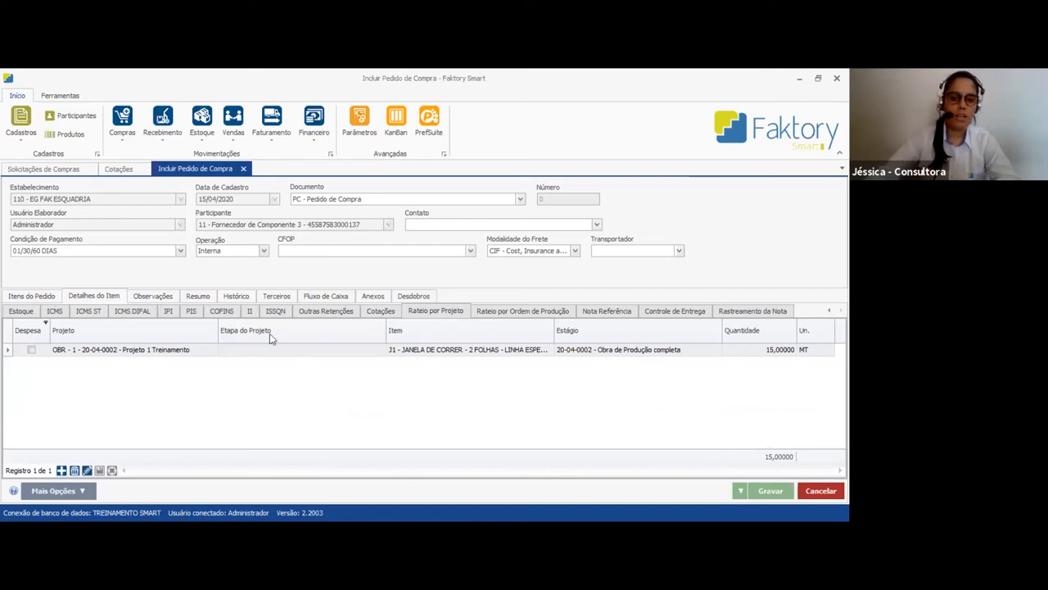
Check the purchase order's observations, summary totals and installment forecast in Previsão Financeira
left_click(162, 298)
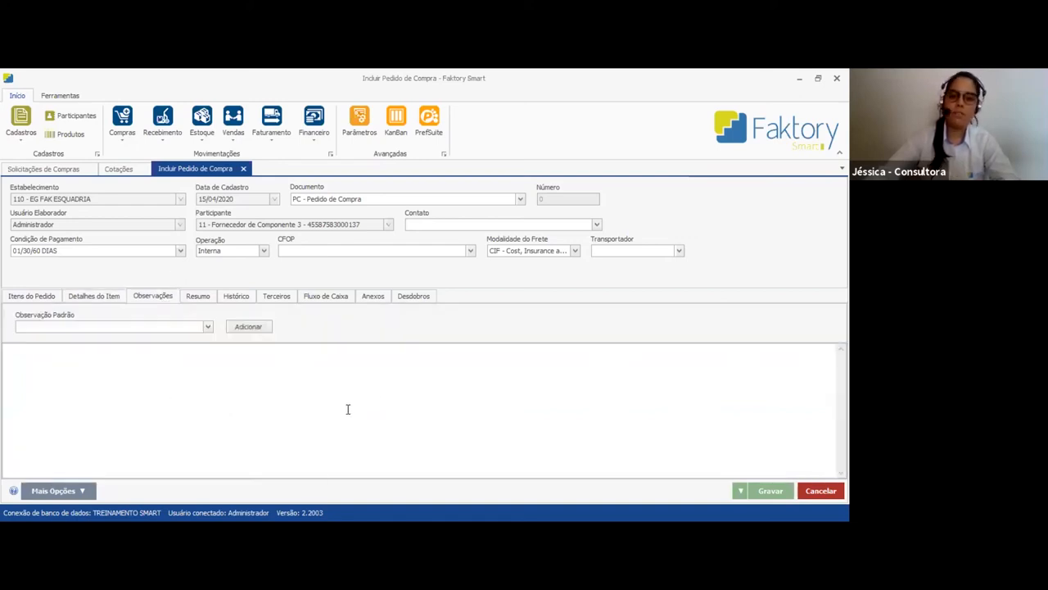
left_click(198, 297)
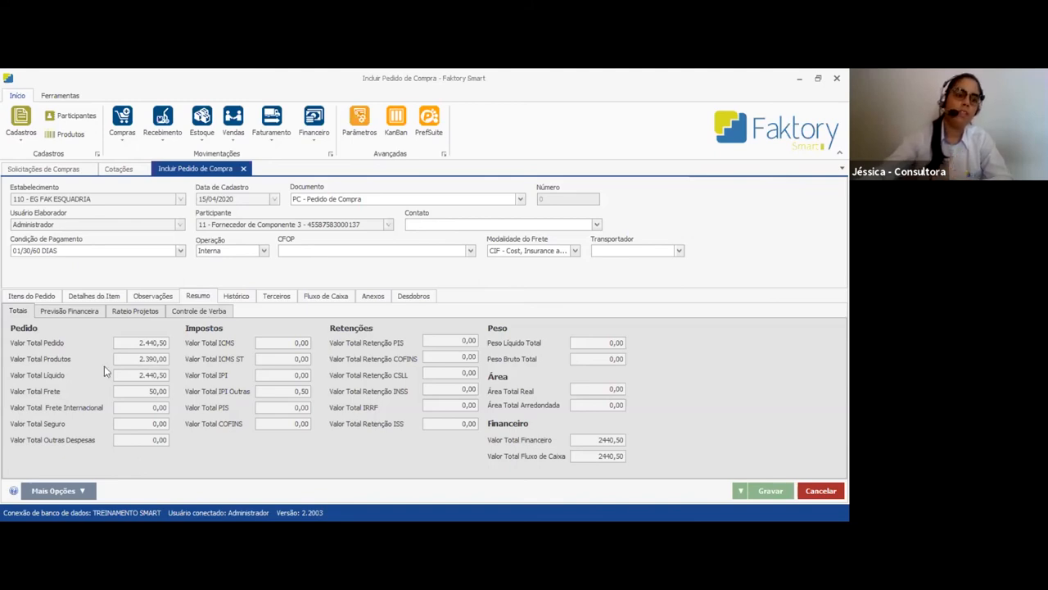
left_click(66, 312)
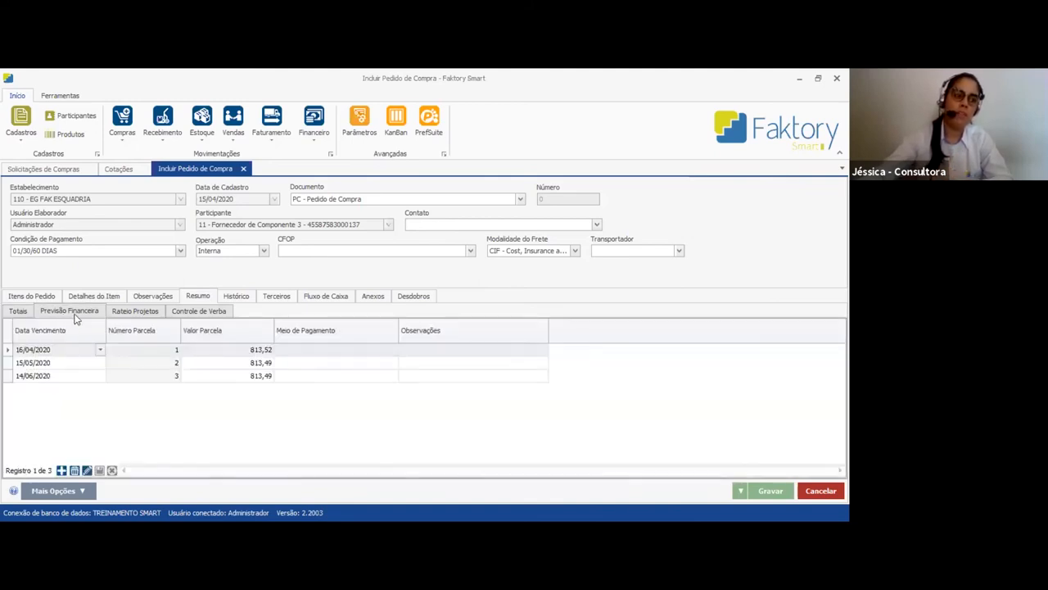
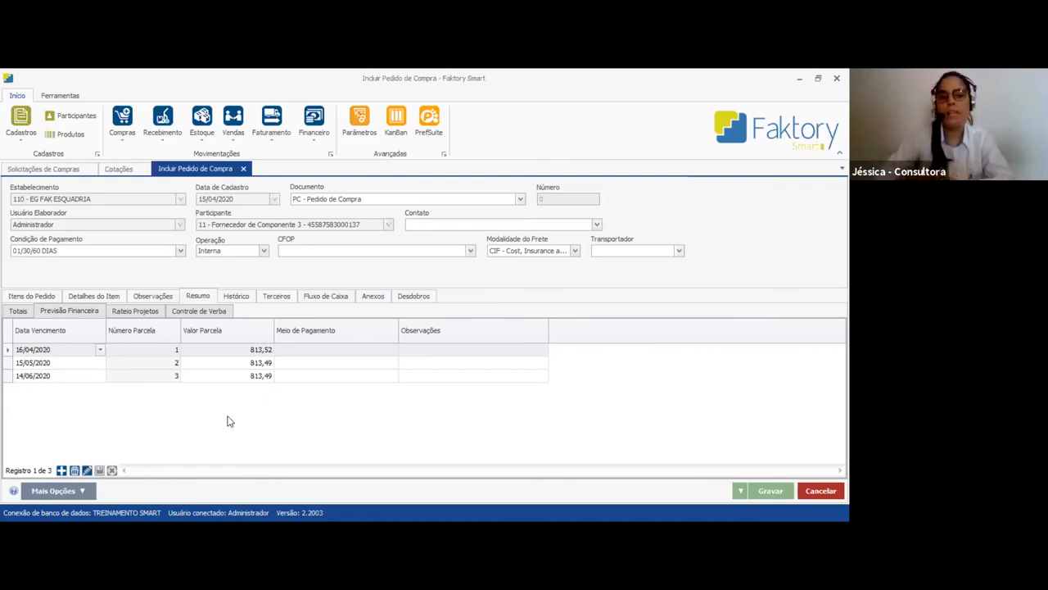
Set the third installment's due date to 15/06/2020 in the purchase order's financial forecast
left_click(65, 375)
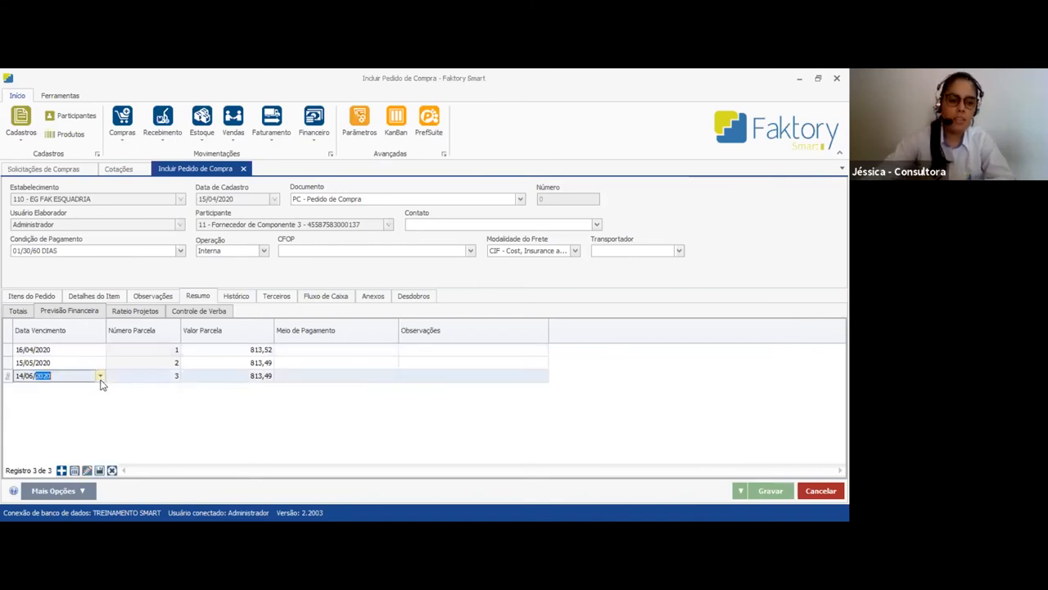
left_click(100, 375)
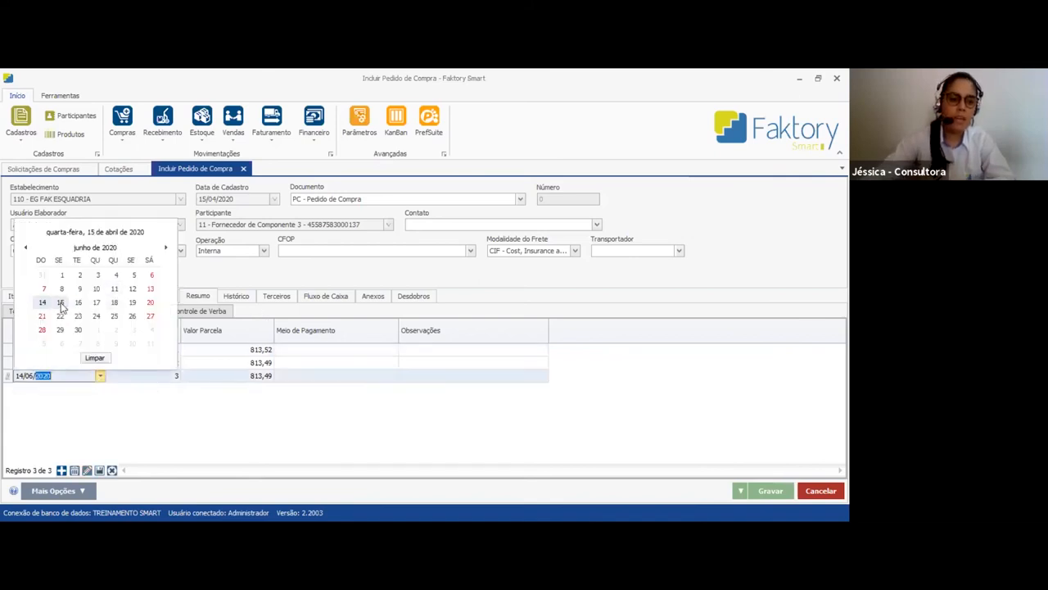
left_click(60, 303)
left_click(100, 375)
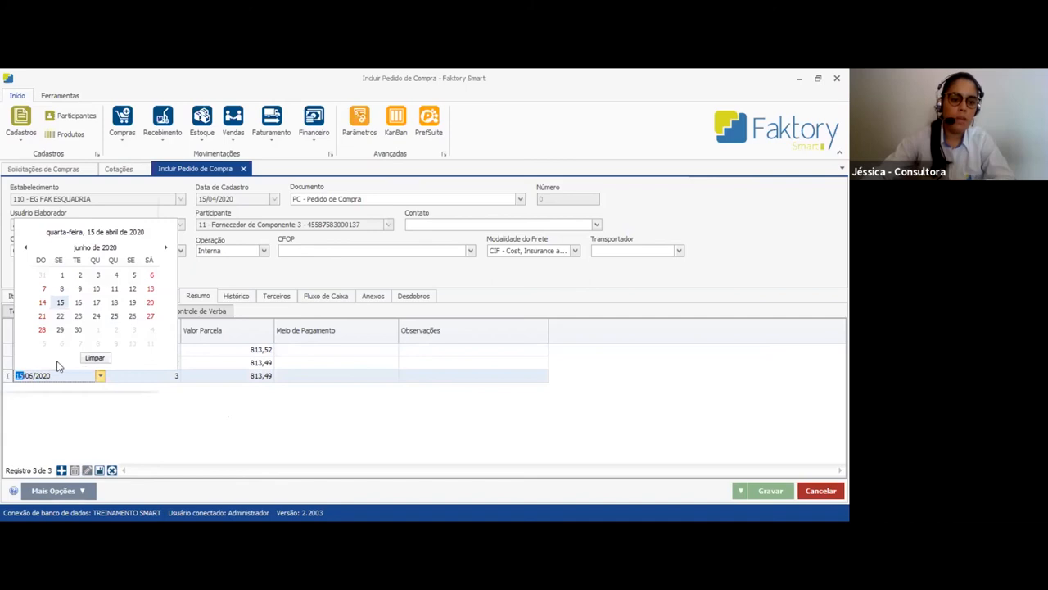
left_click(61, 369)
Check the second installment's due date in the calendar and set the first installment's due date to 20/04/2020
left_click(99, 365)
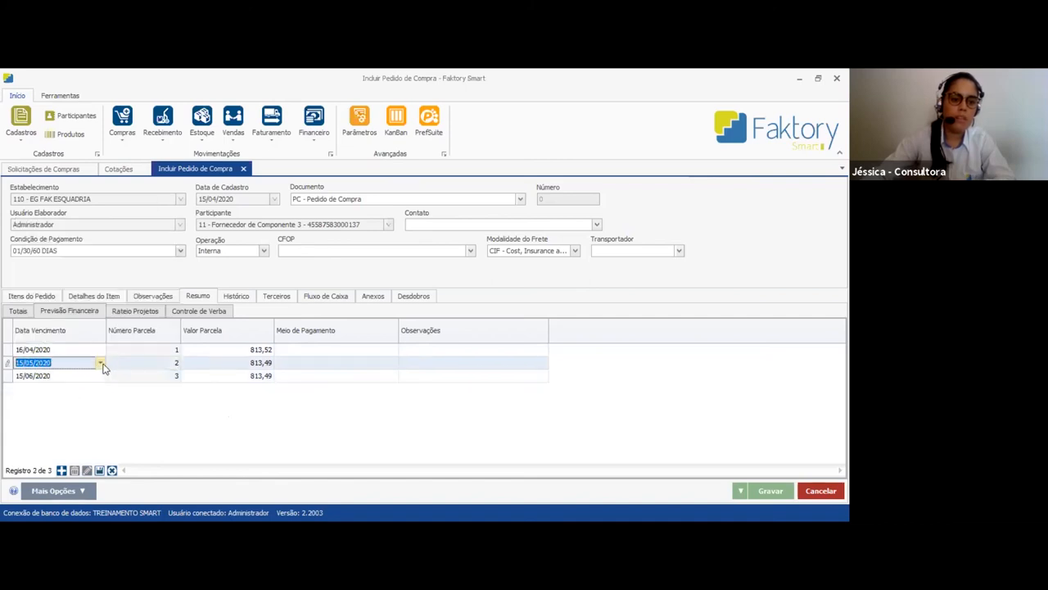
left_click(100, 363)
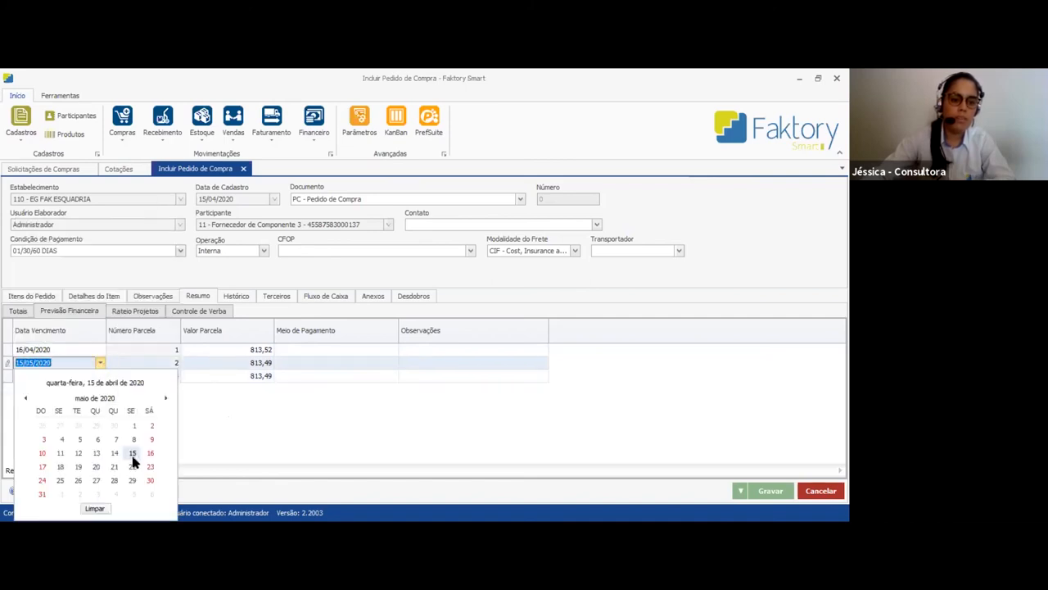
left_click(98, 349)
left_click(100, 349)
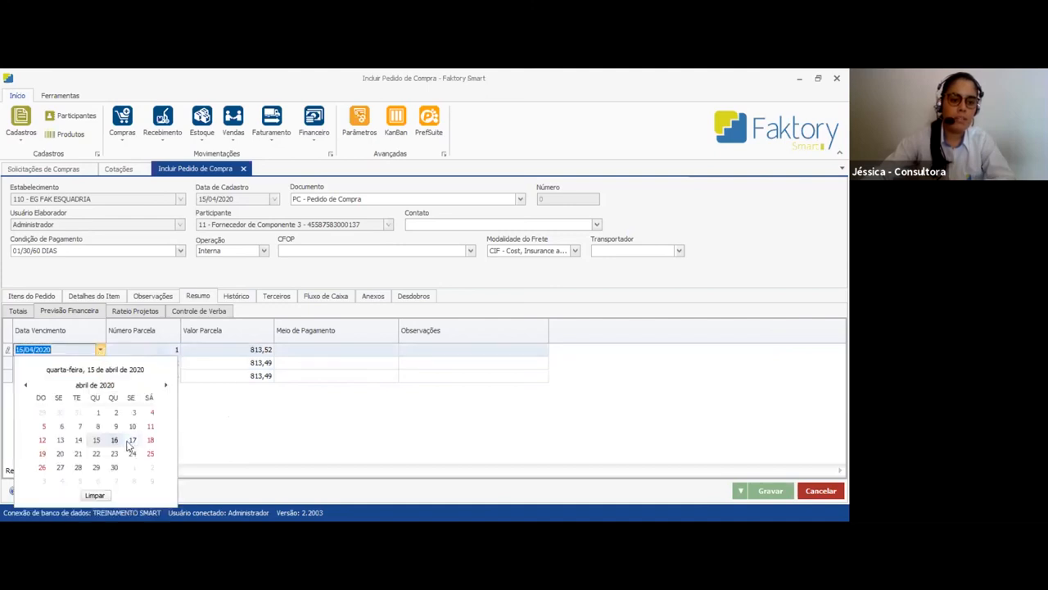
left_click(61, 452)
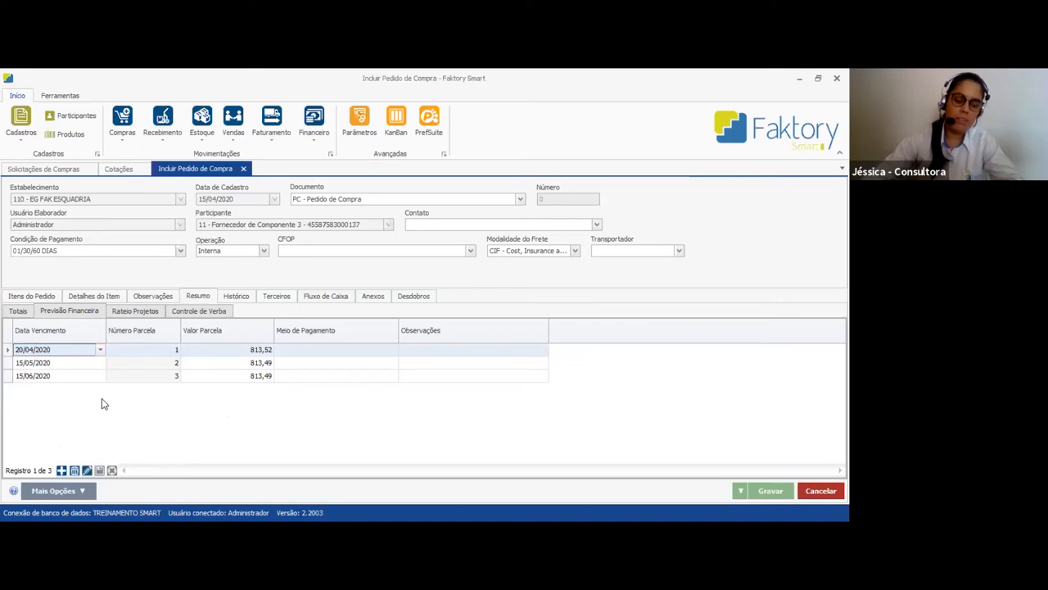
Go through the editable installment values of the three installments in the financial forecast
left_click(249, 350)
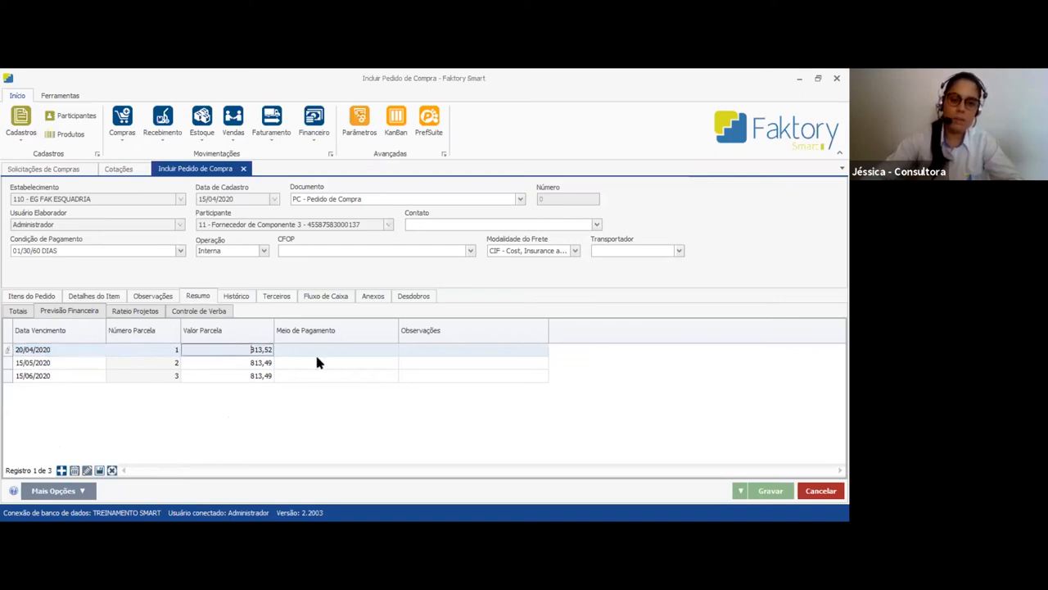
key("Down")
key("Down")
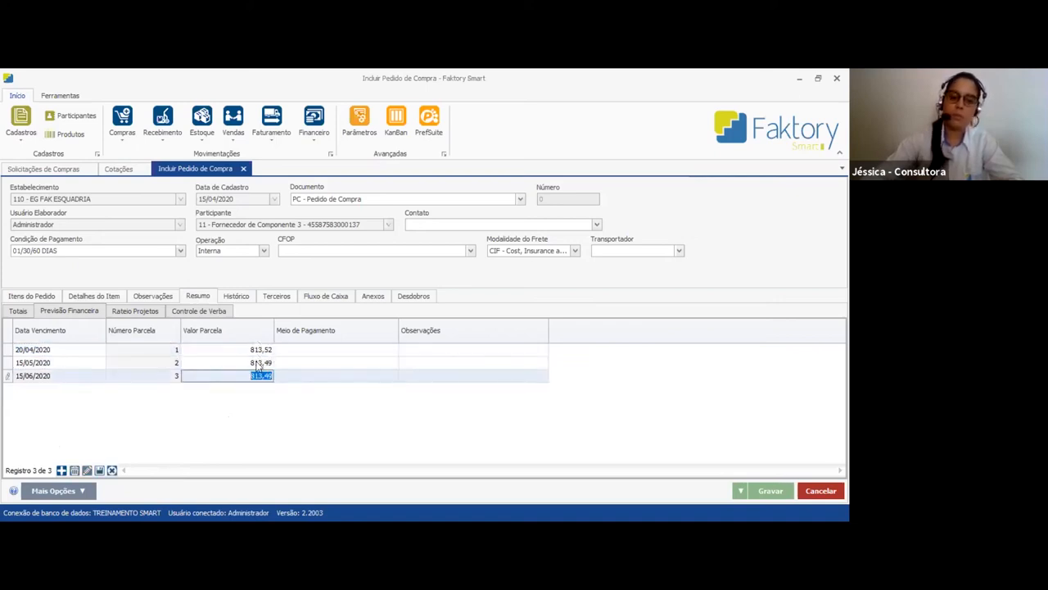
key("Up")
key("Up")
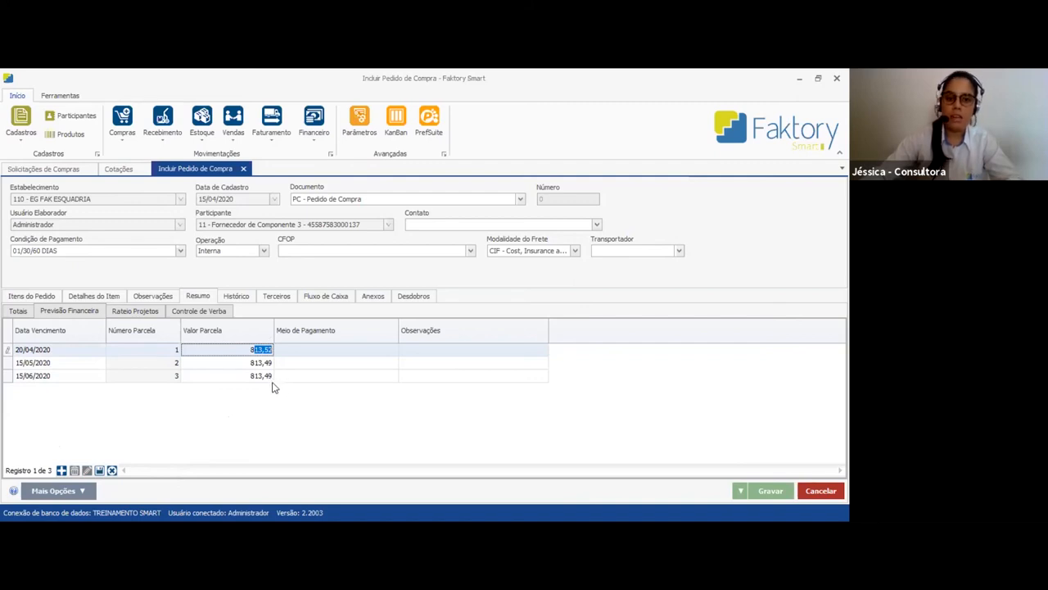
left_click(303, 392)
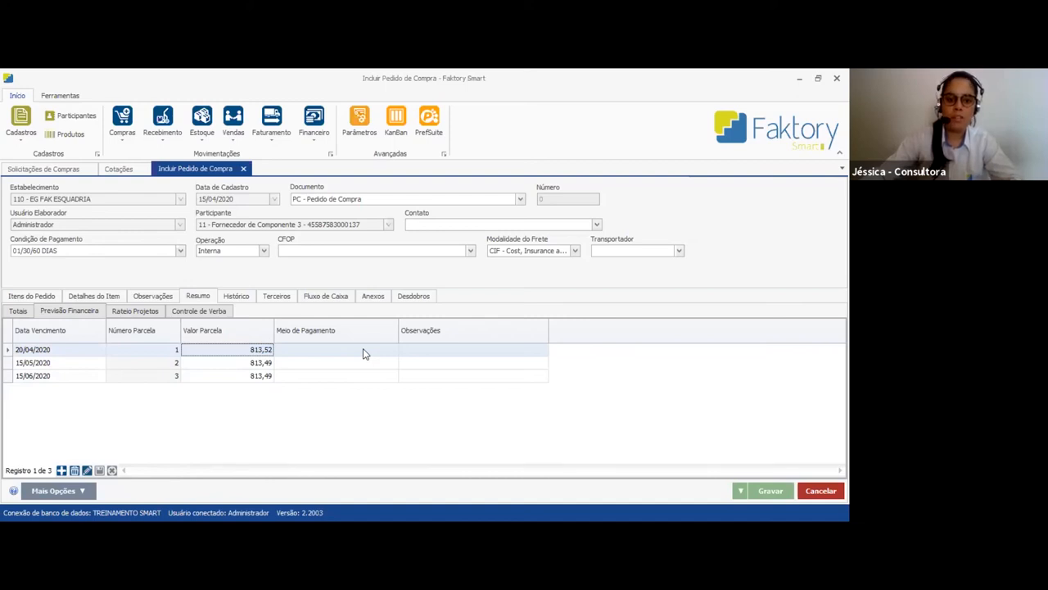
Set the payment method of all three installments to Transferência
left_click(363, 348)
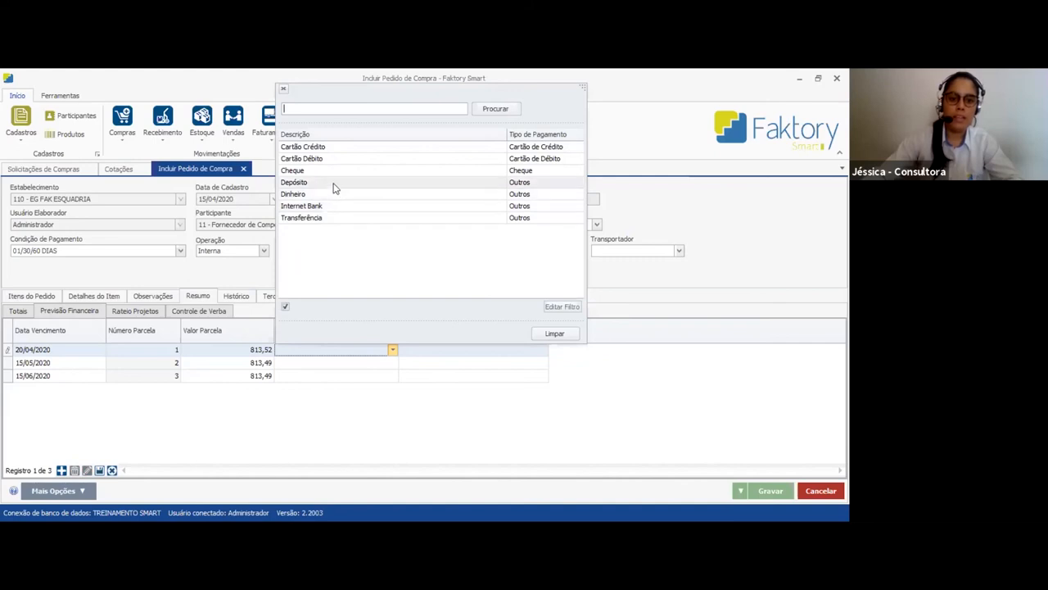
double_click(334, 183)
left_click(354, 350)
double_click(343, 221)
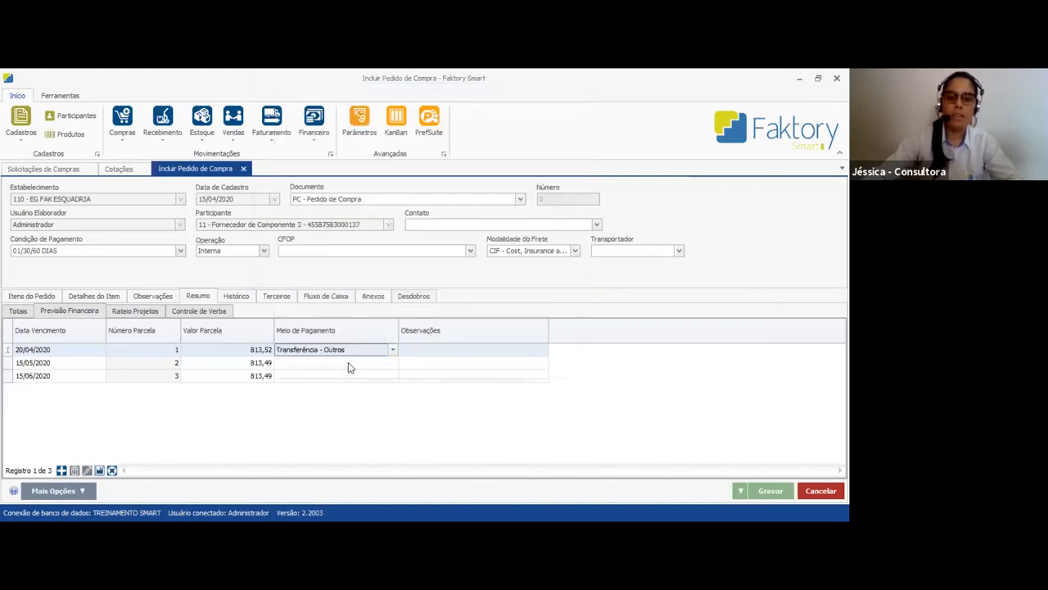
left_click(348, 364)
double_click(348, 231)
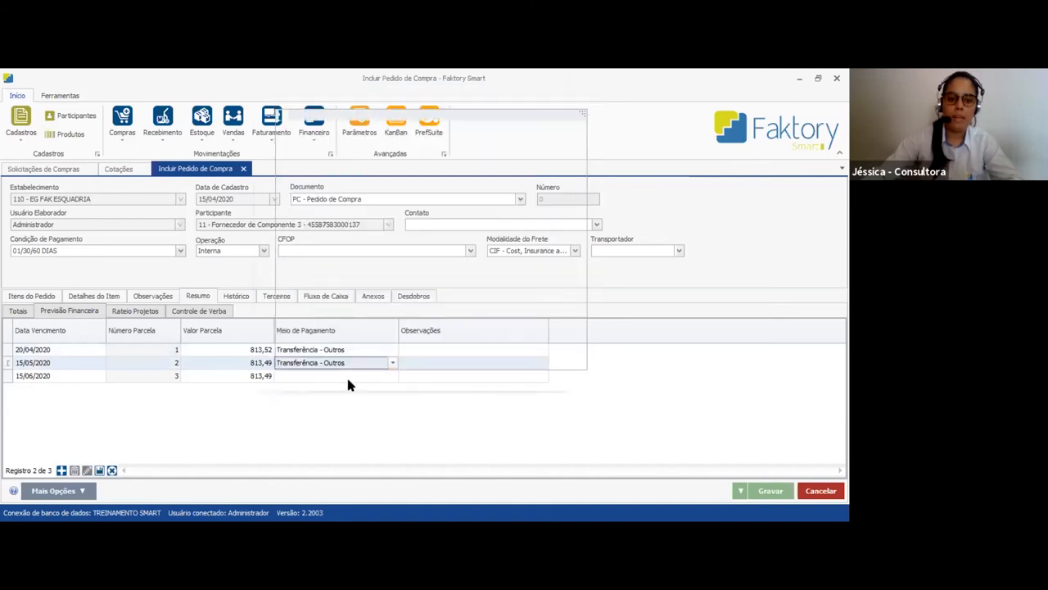
double_click(348, 244)
Go through the observation fields available for each of the three installments
left_click(426, 349)
left_click(428, 365)
left_click(427, 376)
left_click(432, 352)
left_click(430, 364)
left_click(429, 376)
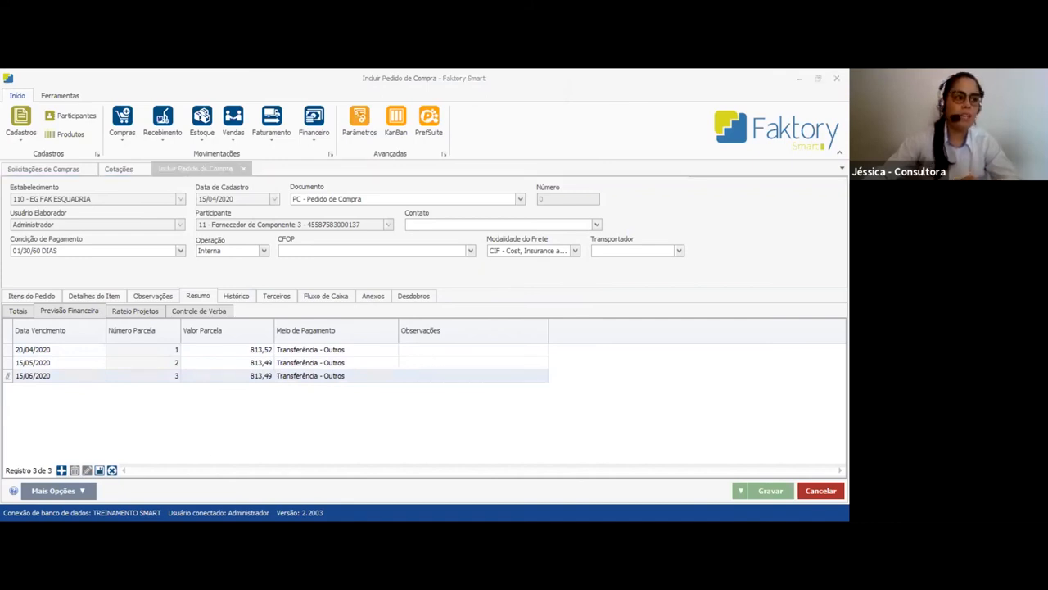
left_click(412, 365)
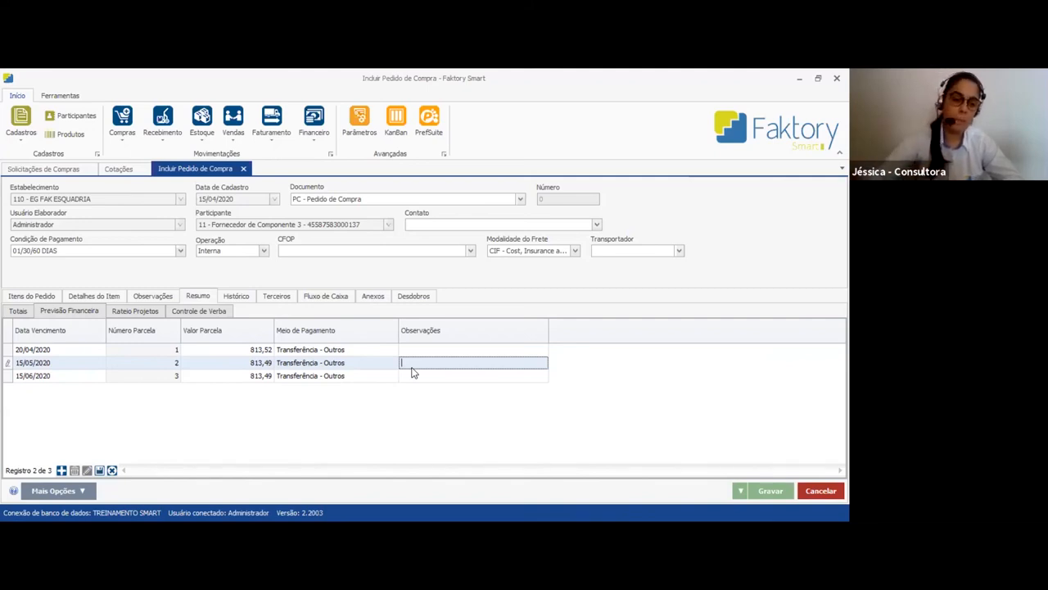
left_click(209, 295)
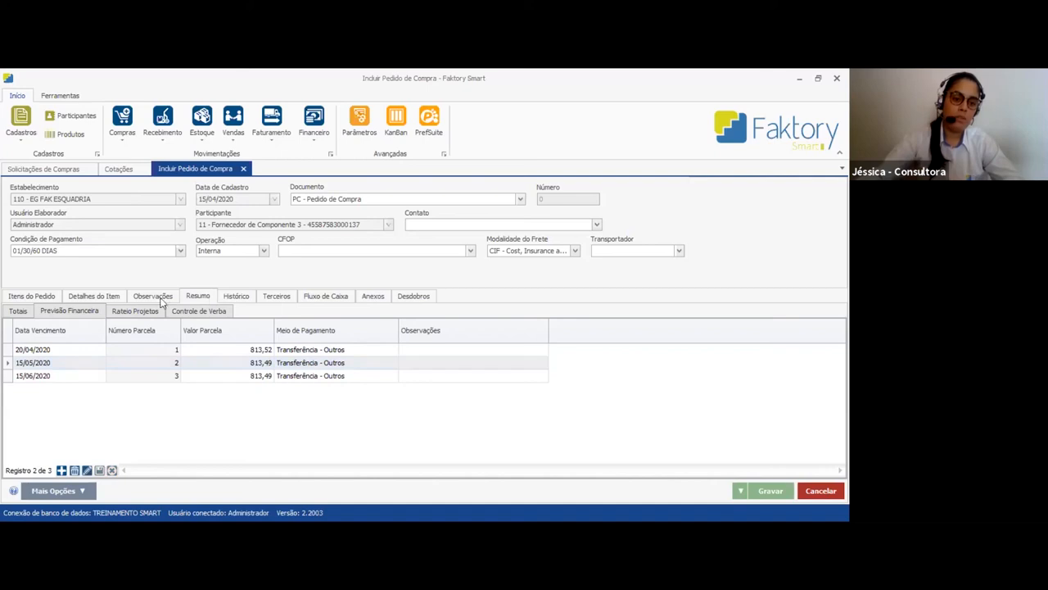
Examine the order's project apportionment for Projeto 1 Treinamento, its history and its third-party order section
left_click(123, 313)
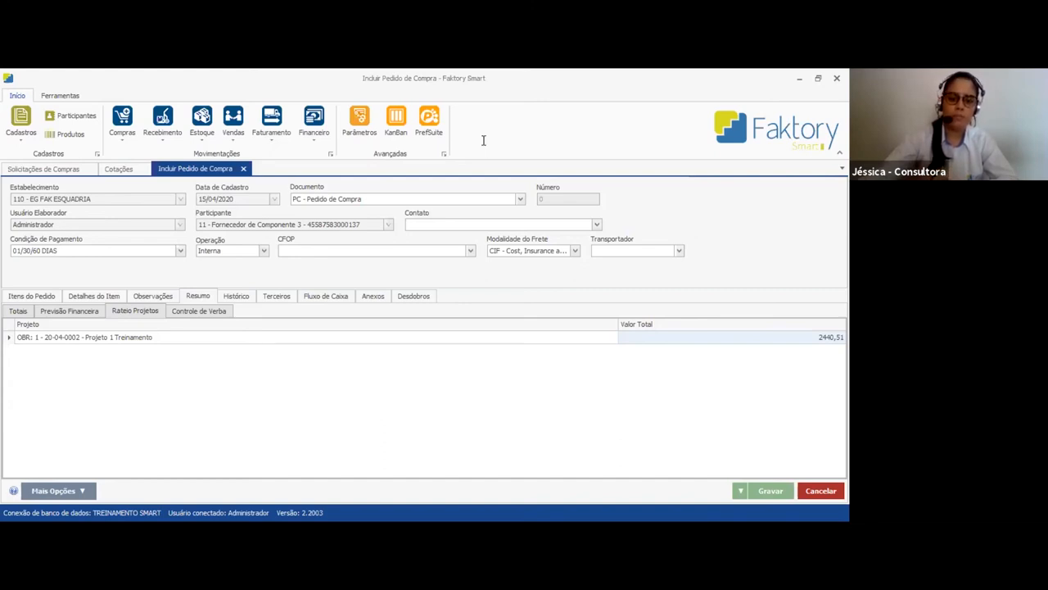
left_click(158, 339)
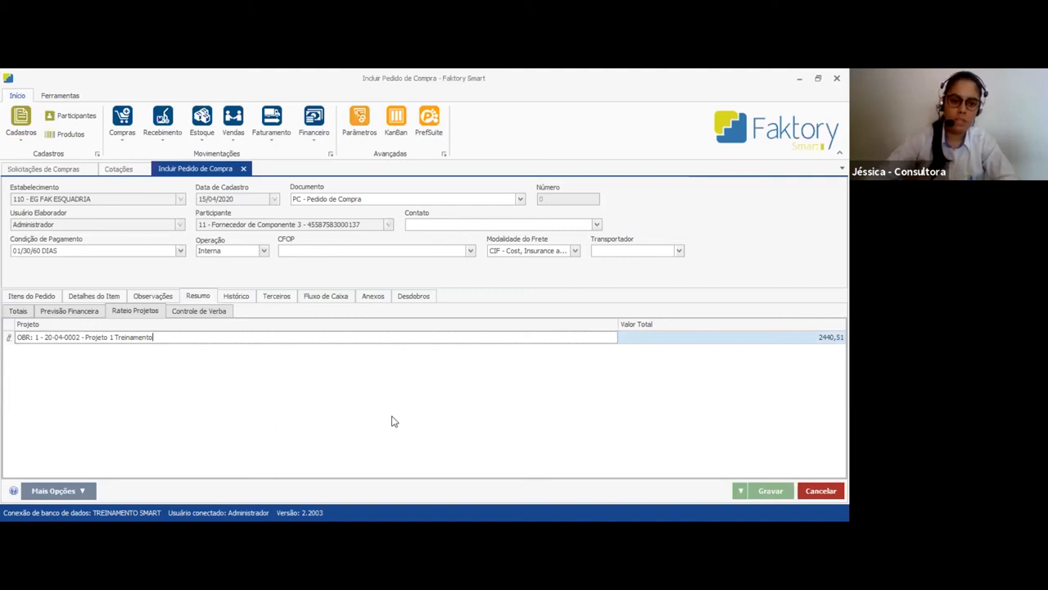
left_click(237, 299)
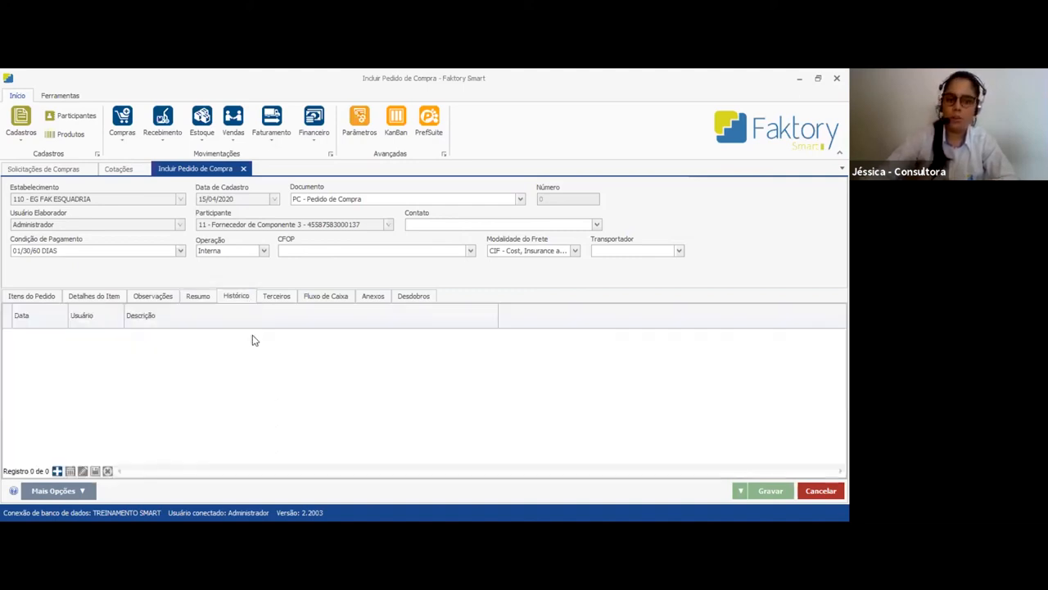
left_click(275, 298)
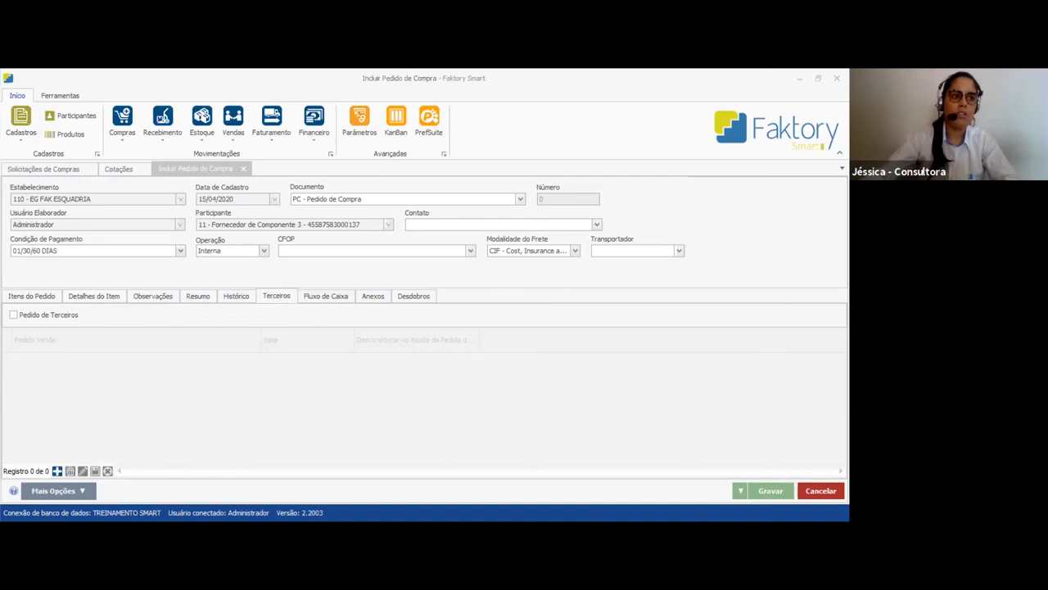
left_click(315, 285)
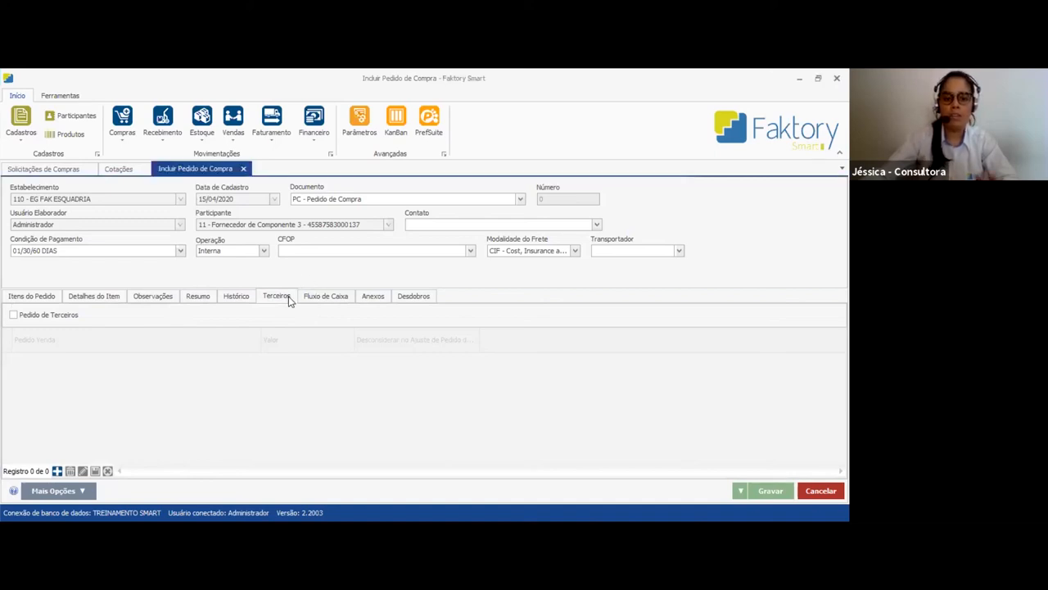
Set the order's cash-flow account to 2.01.002 - Compra de Componentes and keep Geral as the department
left_click(334, 298)
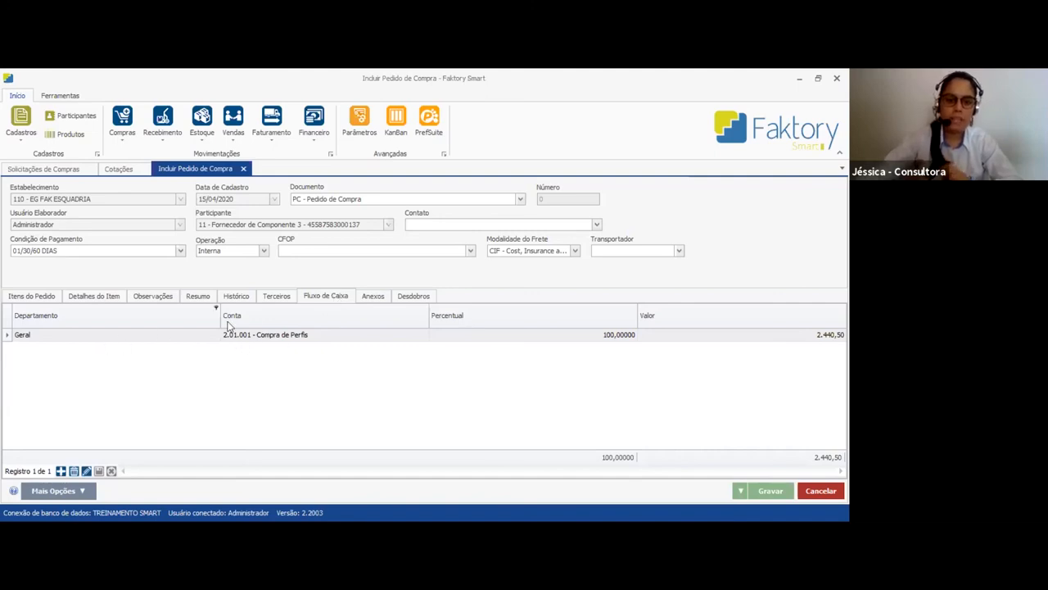
double_click(289, 338)
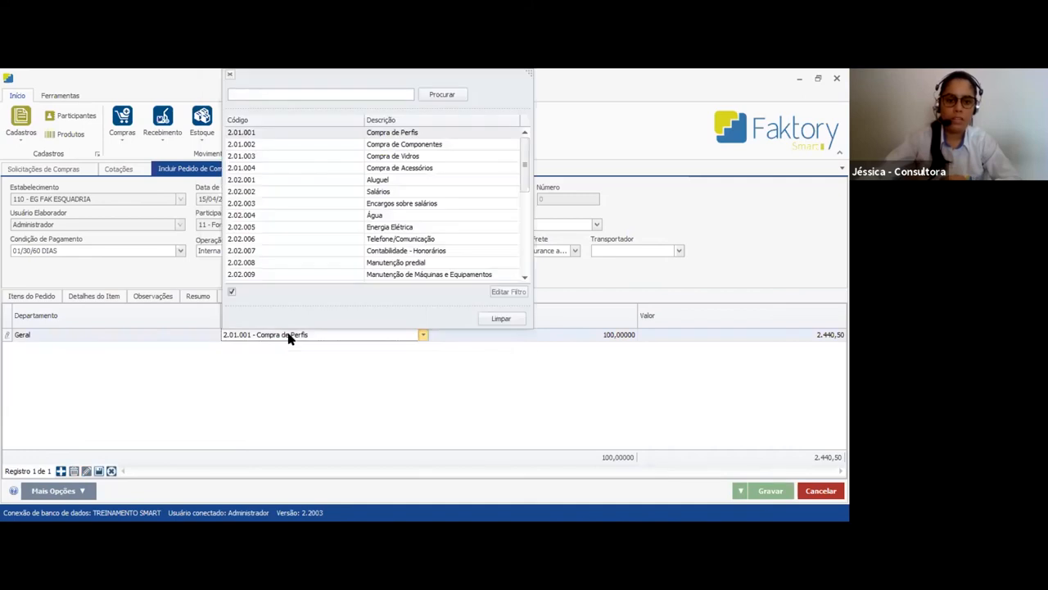
left_click(289, 338)
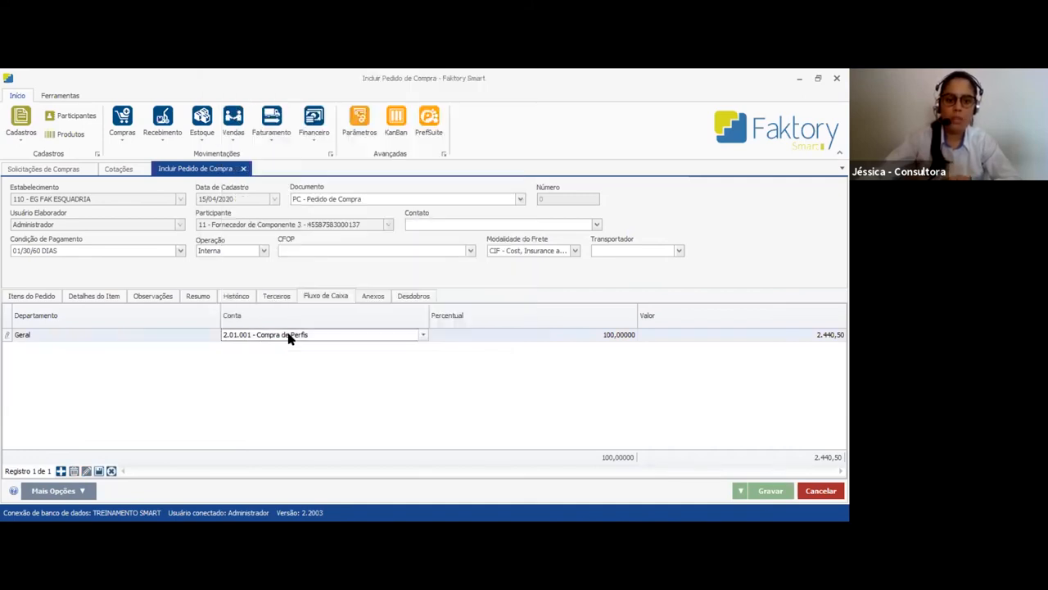
double_click(289, 338)
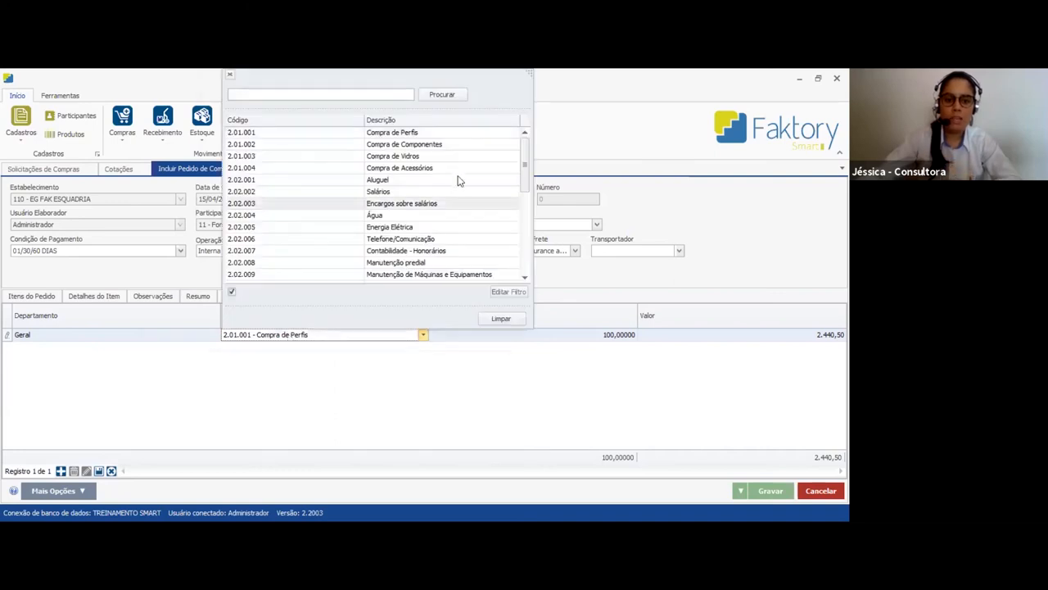
left_click(423, 145)
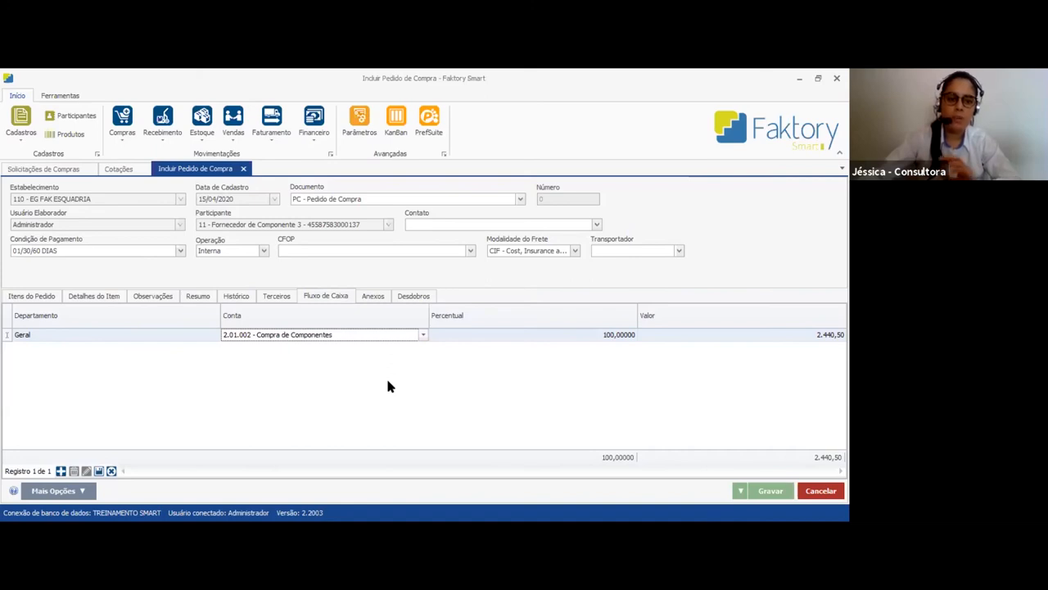
left_click(187, 336)
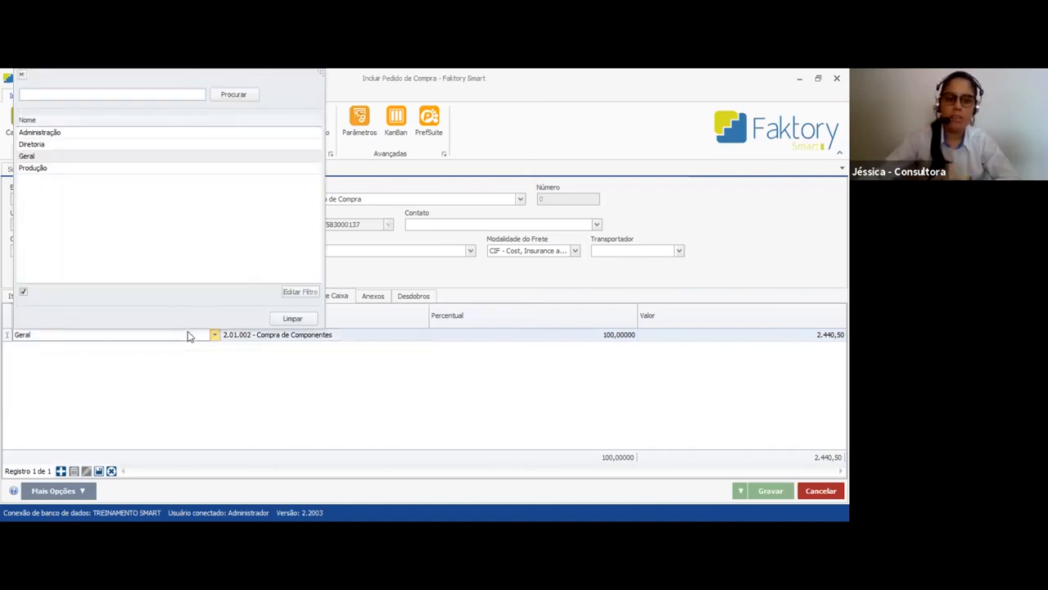
left_click(291, 382)
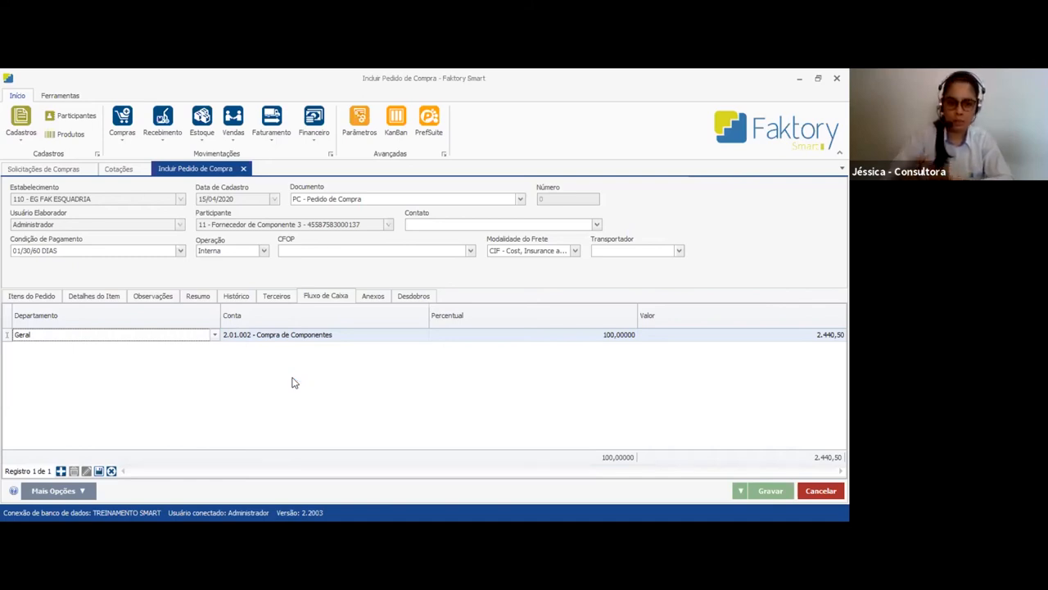
Check the order's attachments and splits (Desdobros), and look over the columns of its item list
left_click(372, 297)
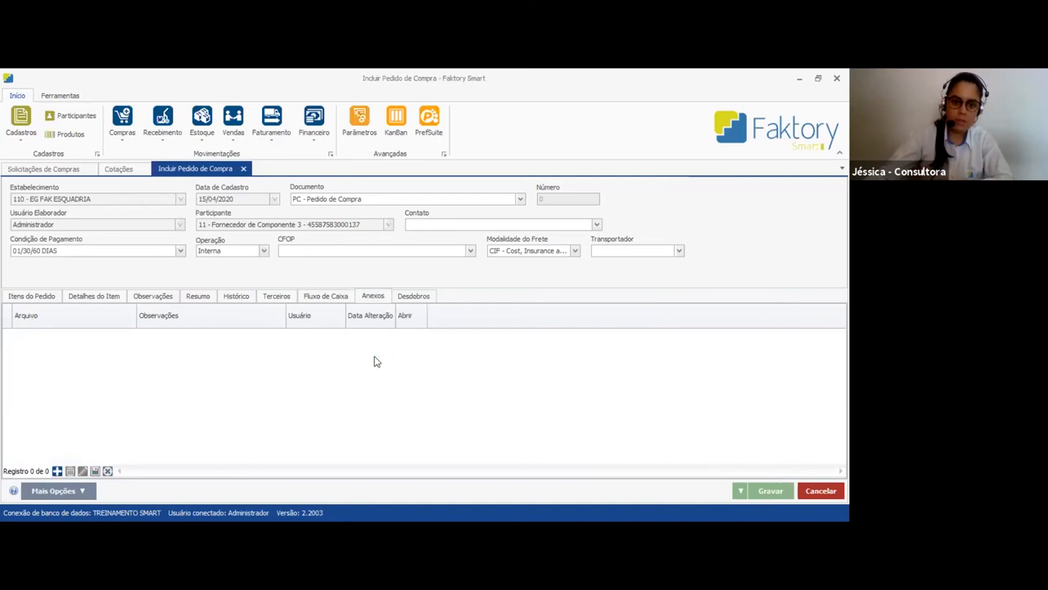
left_click(419, 298)
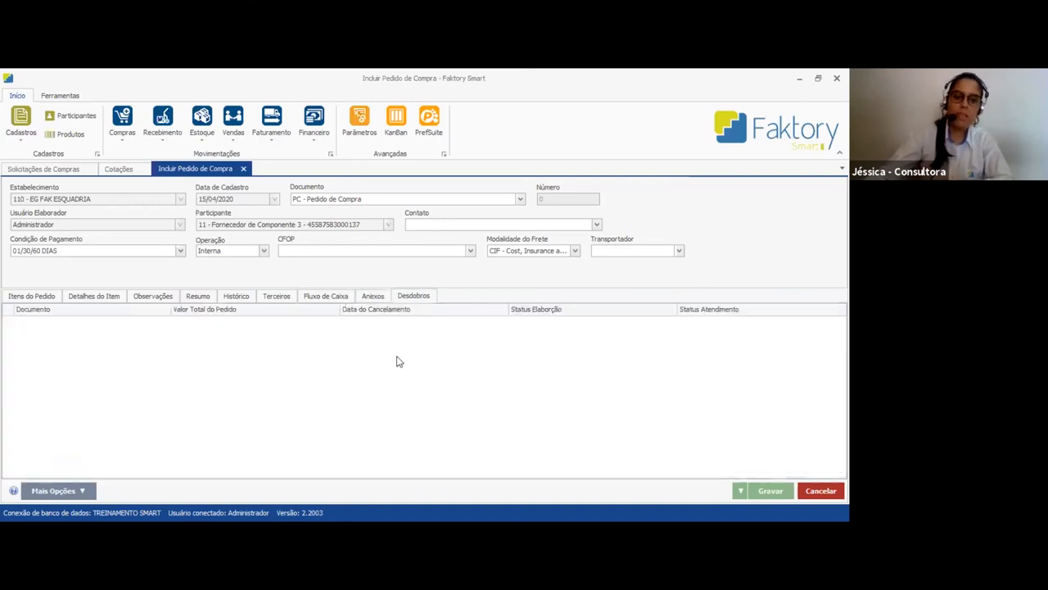
left_click(41, 300)
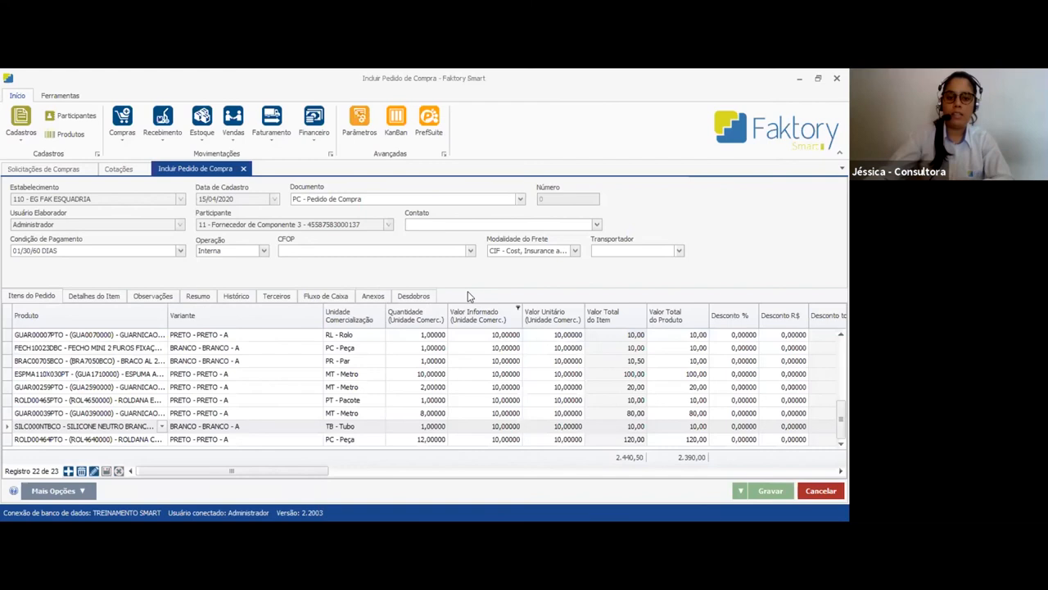
left_click(425, 298)
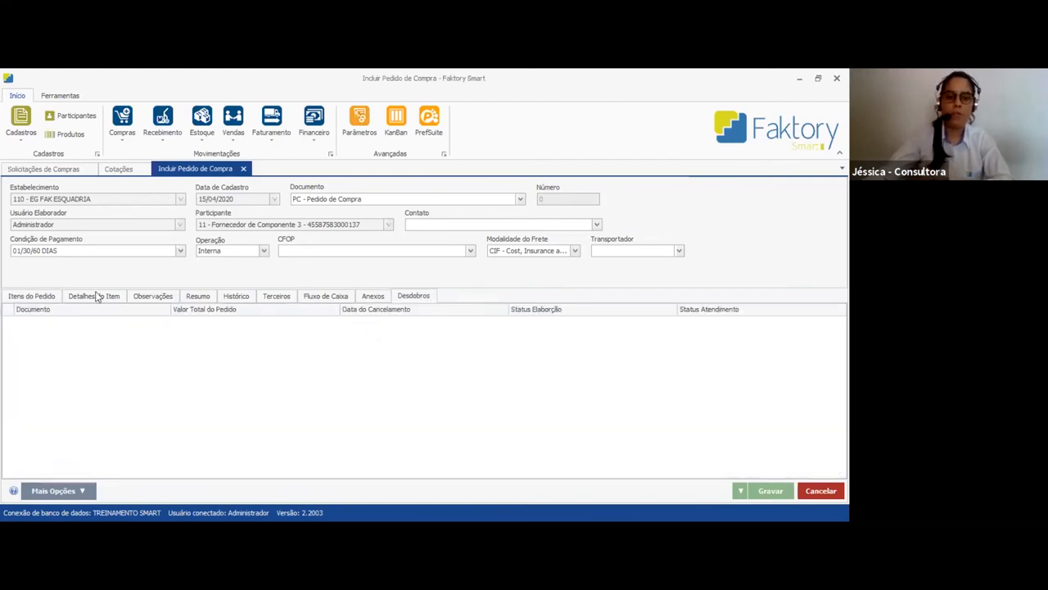
left_click(41, 300)
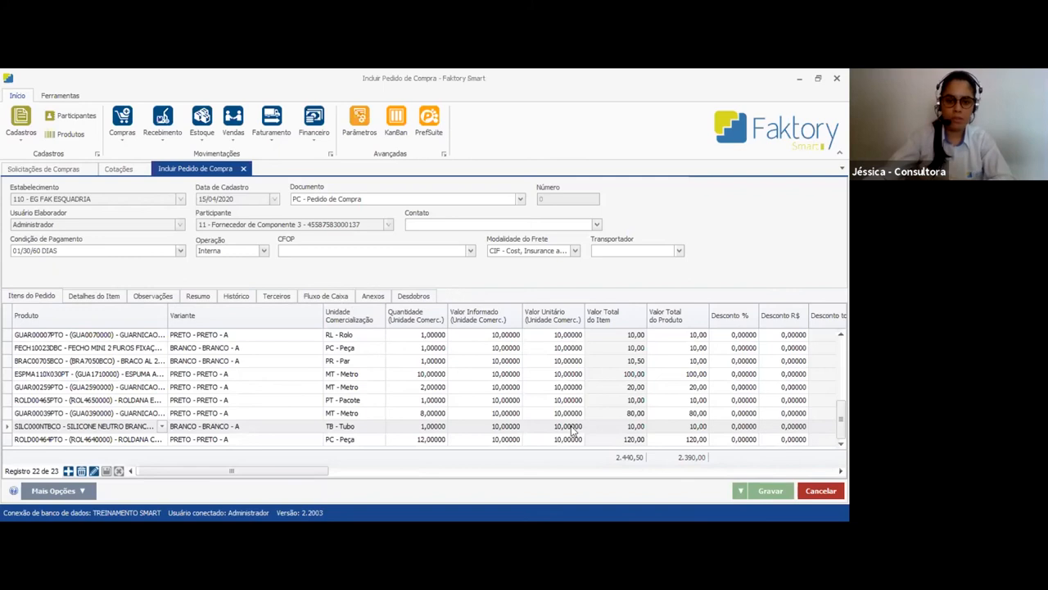
left_click_drag(328, 471, 455, 478)
left_click_drag(146, 484, 160, 487)
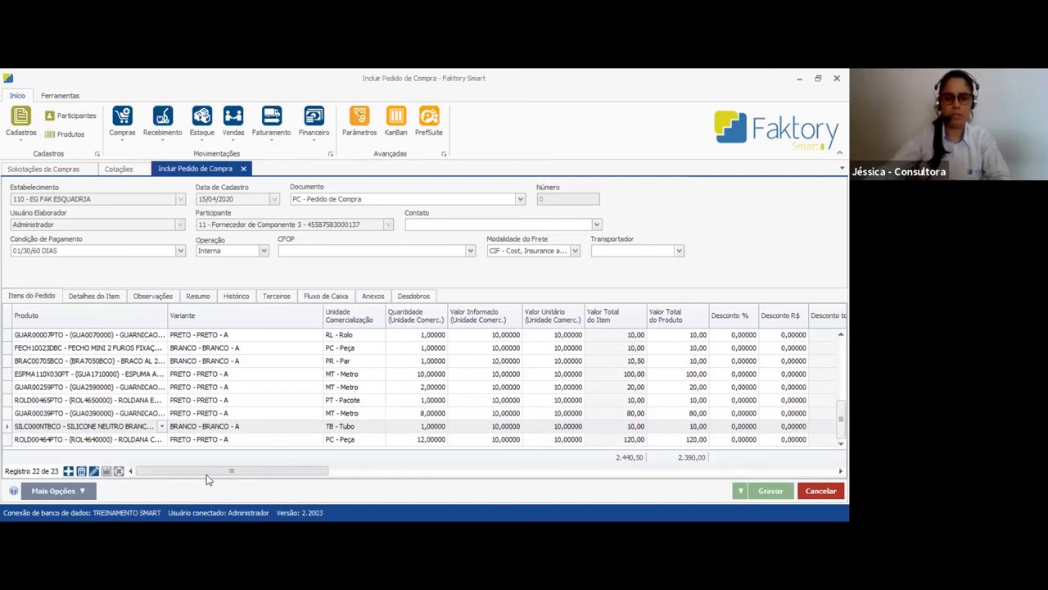
Save the purchase order for Fornecedor de Componente 3 and check which actions are available on its quotation
left_click_drag(219, 473, 199, 452)
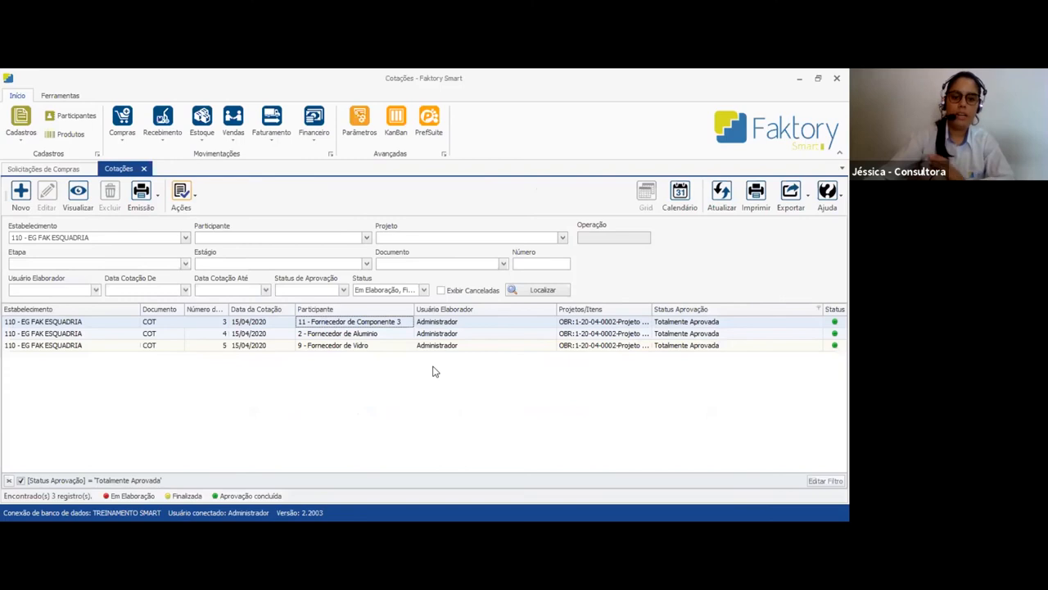
left_click(181, 199)
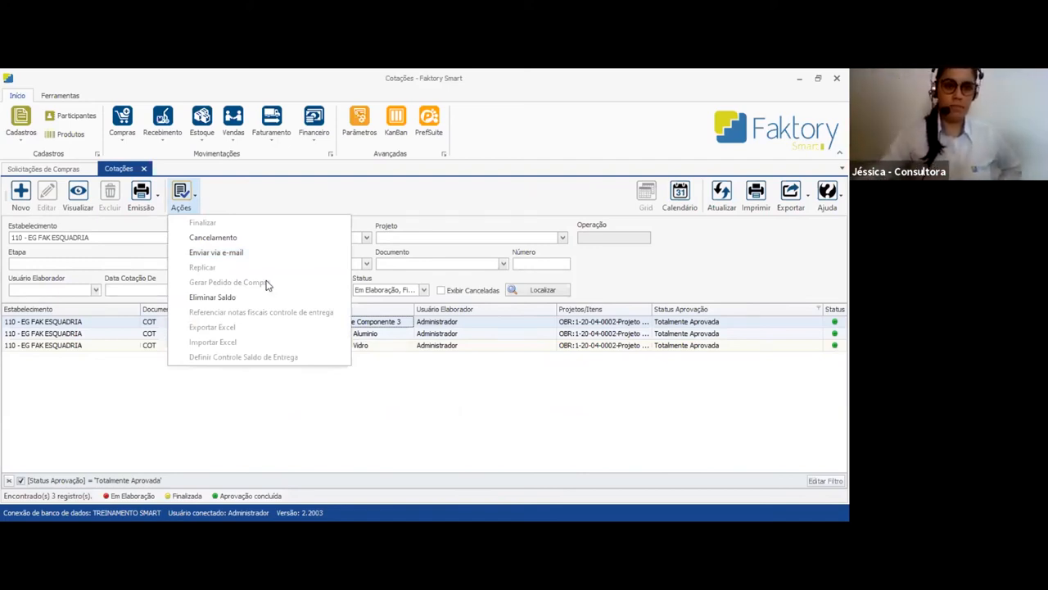
left_click(203, 412)
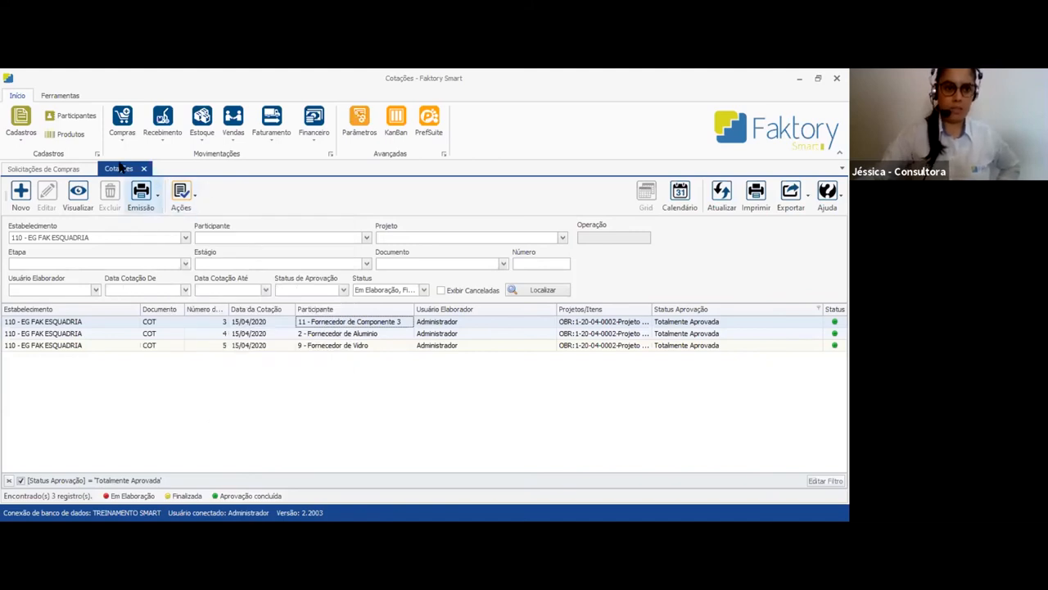
Open the purchase orders list and check the Fornecedor de Componente 3 order's entry date, number, supplier and drafting status
left_click(123, 135)
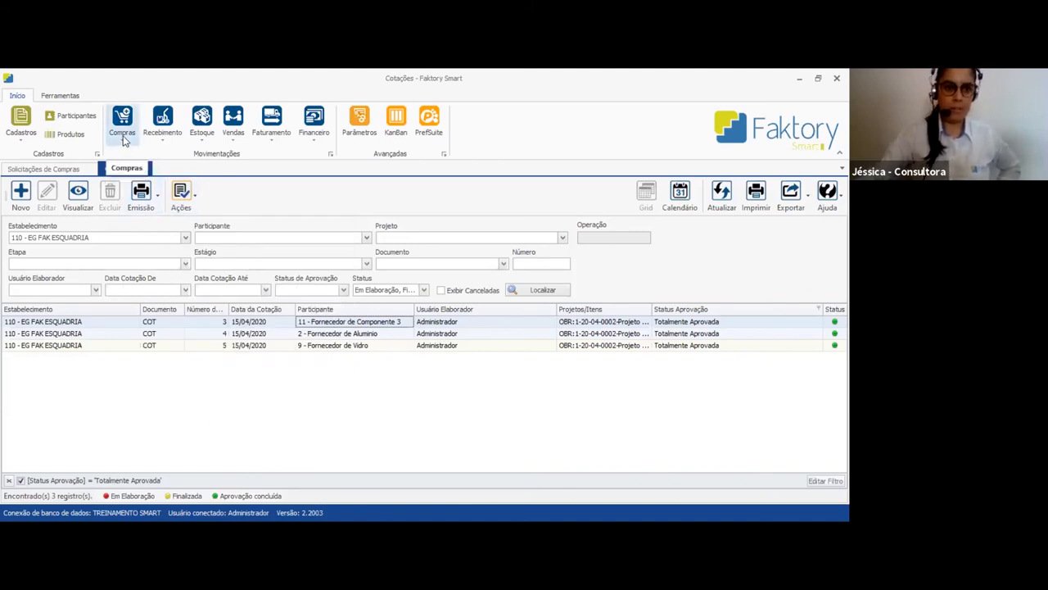
left_click(125, 141)
left_click(150, 205)
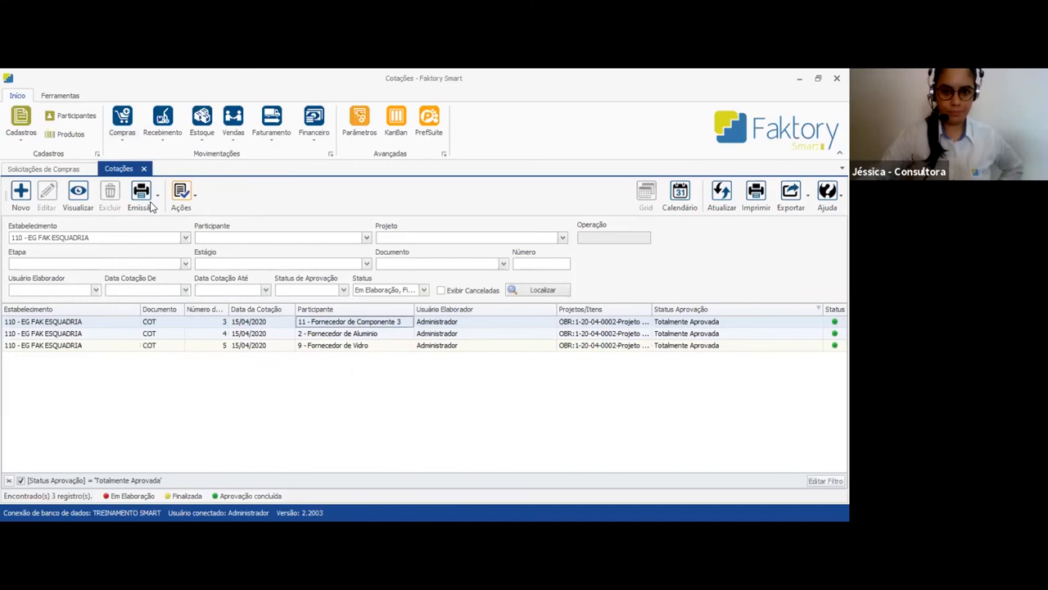
left_click(750, 325)
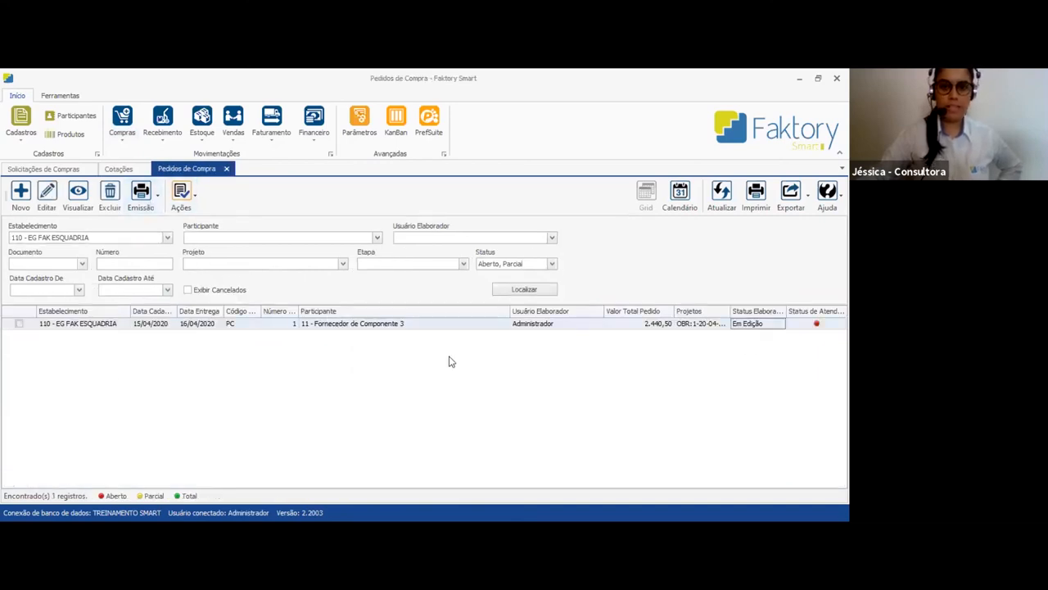
left_click(184, 325)
left_click(282, 324)
left_click(390, 326)
left_click(760, 324)
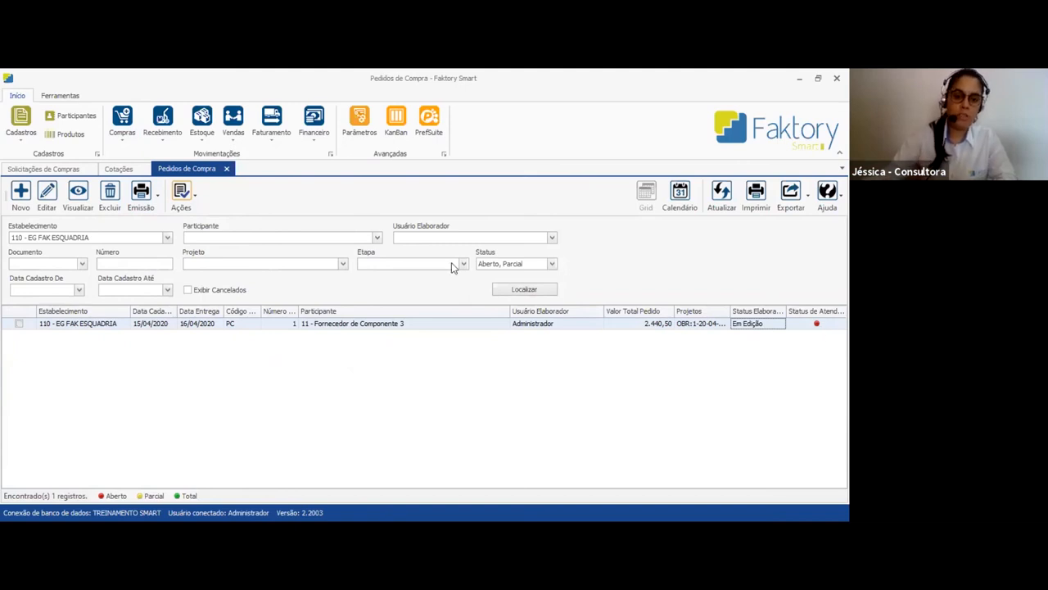
Finalize the purchase order for Fornecedor de Componente 3, confirming that it can no longer be altered
left_click(194, 200)
left_click(198, 225)
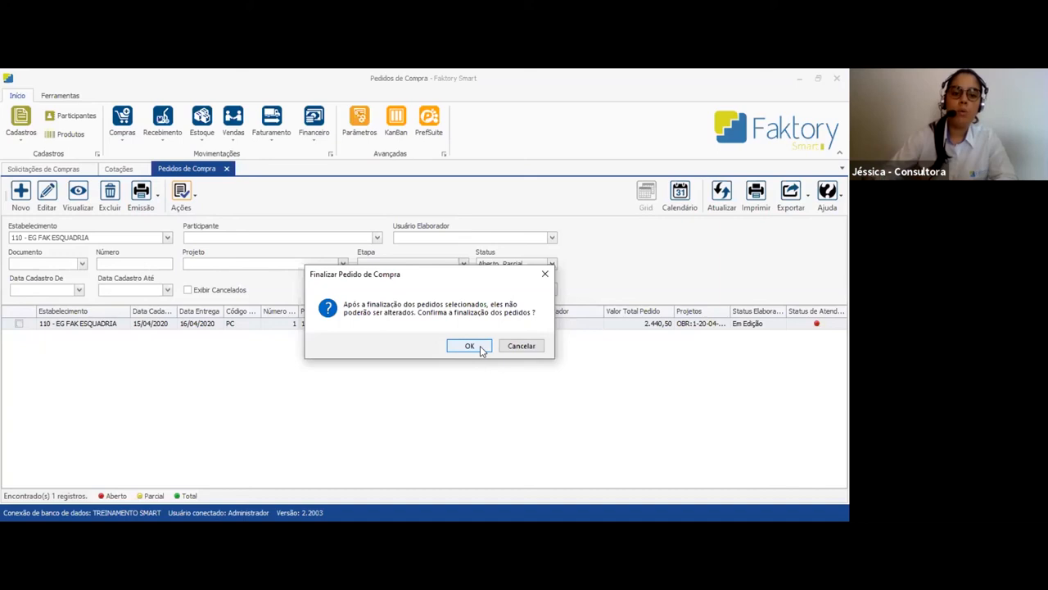
left_click(470, 345)
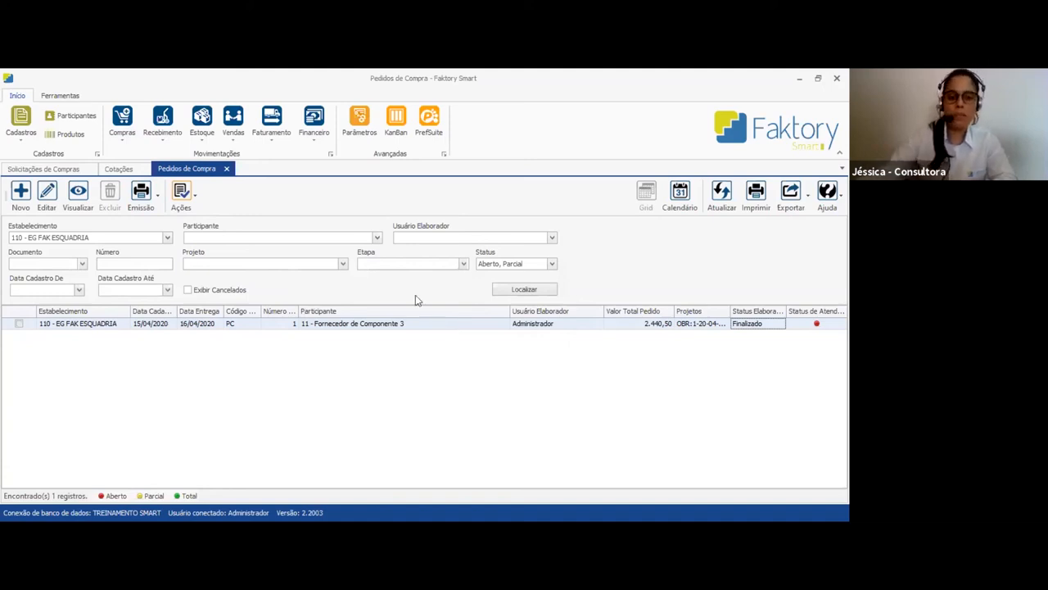
Search Projeto 1 Treinamento's purchase requests for the COMPONENTE group instead of VIDRO
left_click(64, 170)
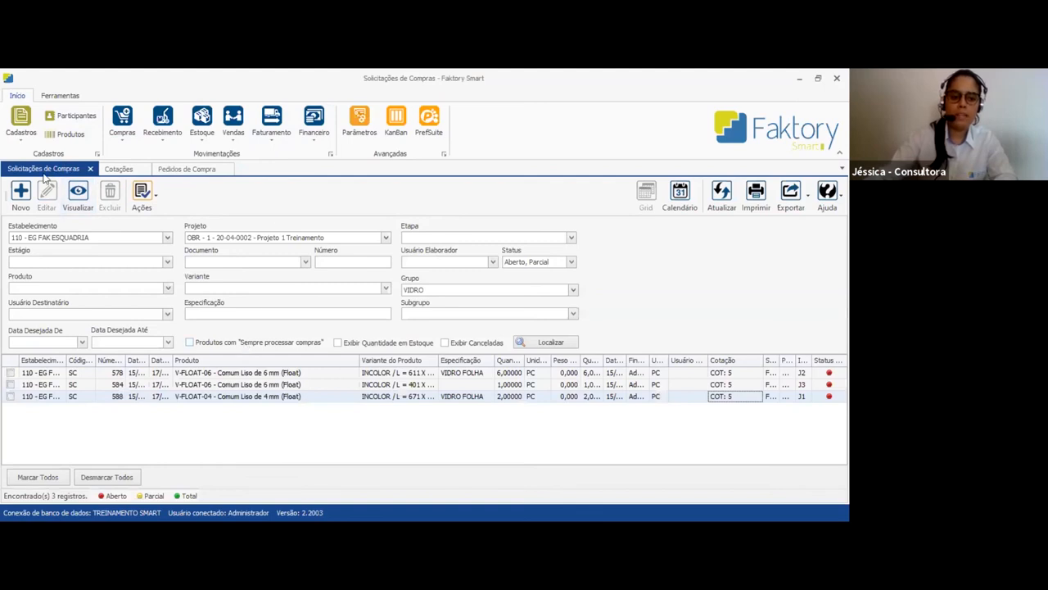
left_click(447, 292)
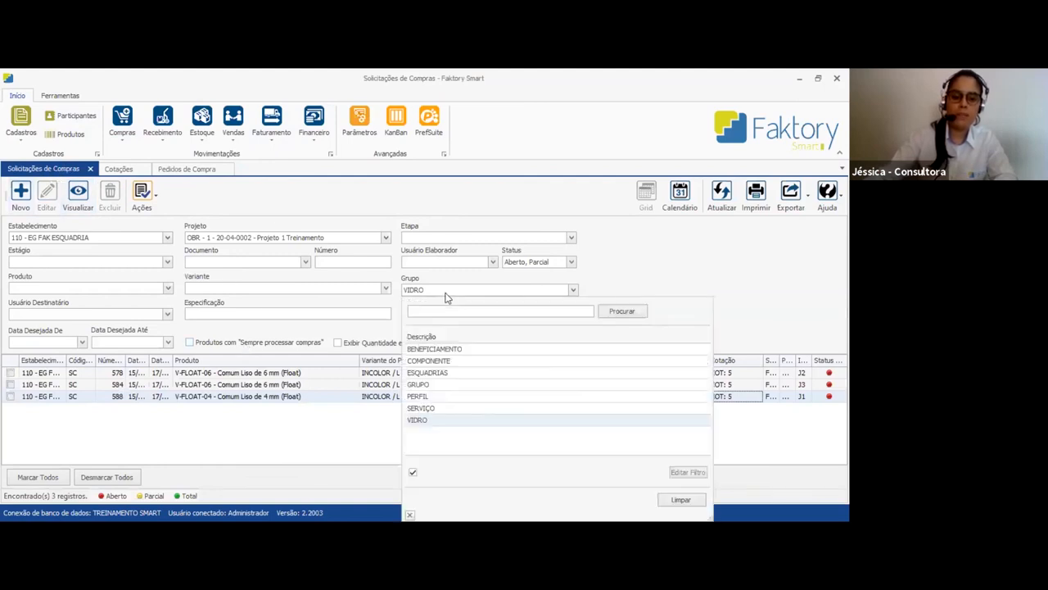
left_click(443, 364)
left_click(562, 343)
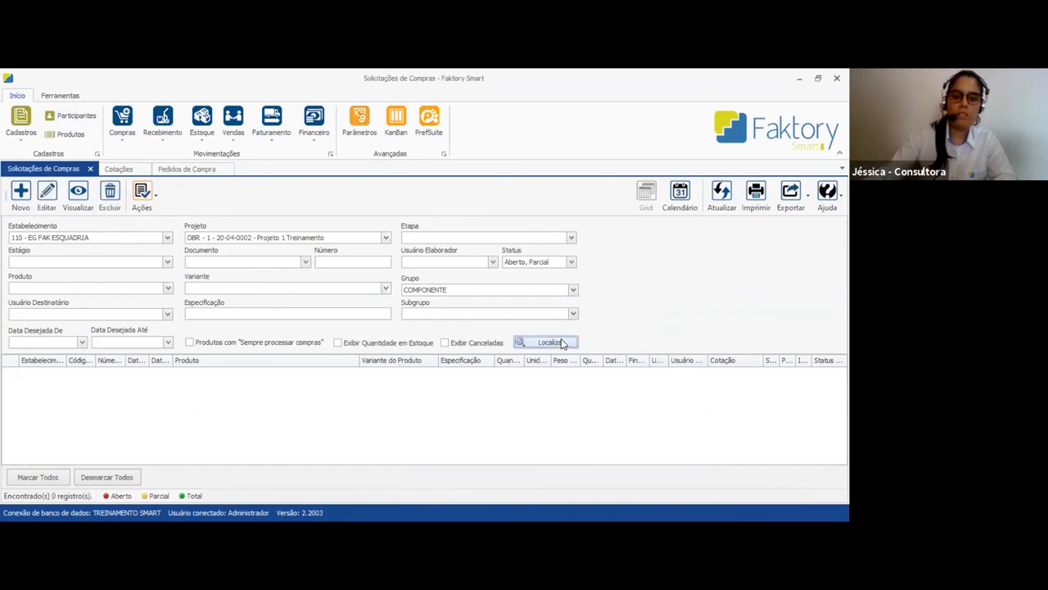
Add the Total status to the purchase request filter, search again and review the status of the component items
left_click(529, 263)
left_click(522, 305)
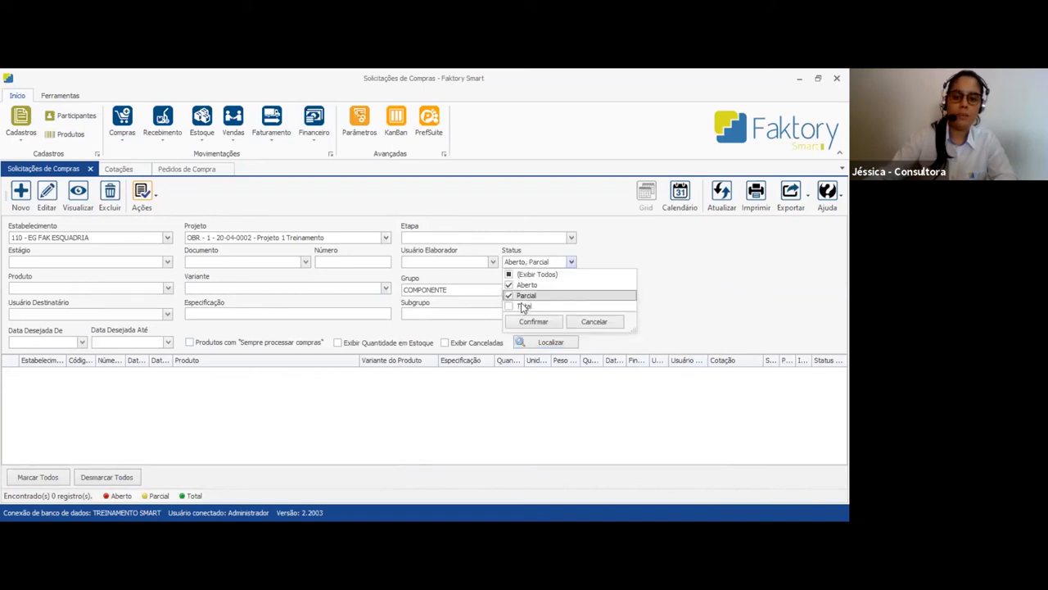
left_click(529, 321)
left_click(540, 344)
scroll(735, 410, "down", 1)
scroll(735, 409, "down", 5)
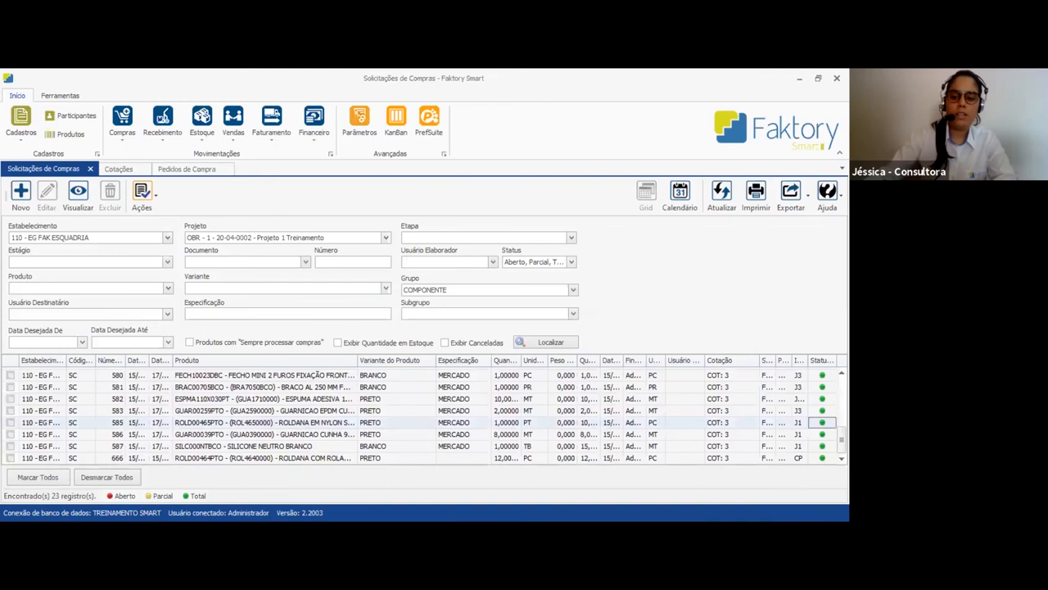
key("Up")
key("Up")
key("Up")
key("Up")
key("Up")
key("Up")
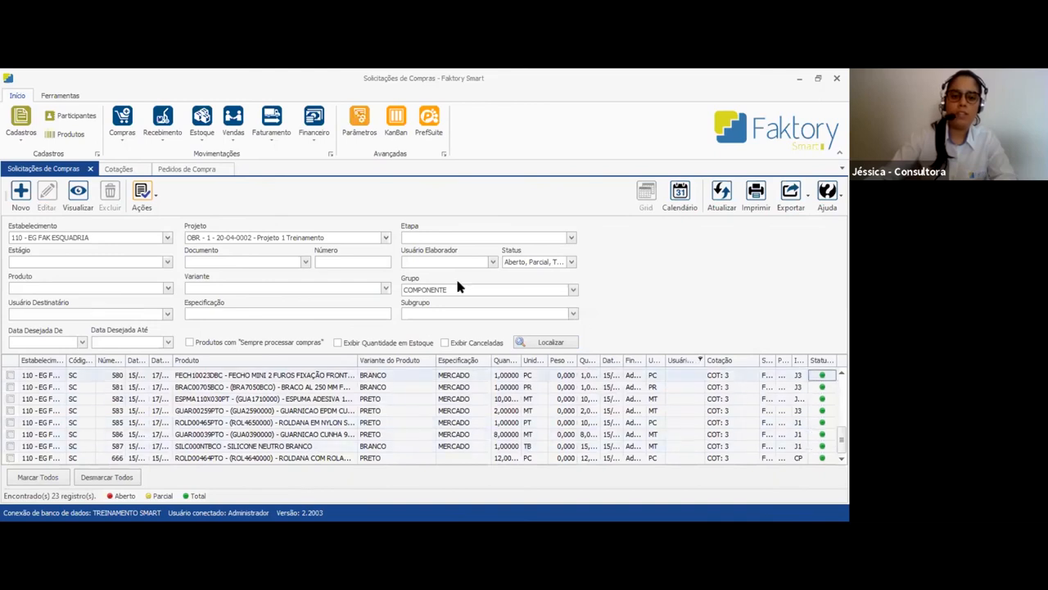
Recheck the finalized component order in the purchase orders list, and search the purchase requests for the PERFIL group
left_click(199, 172)
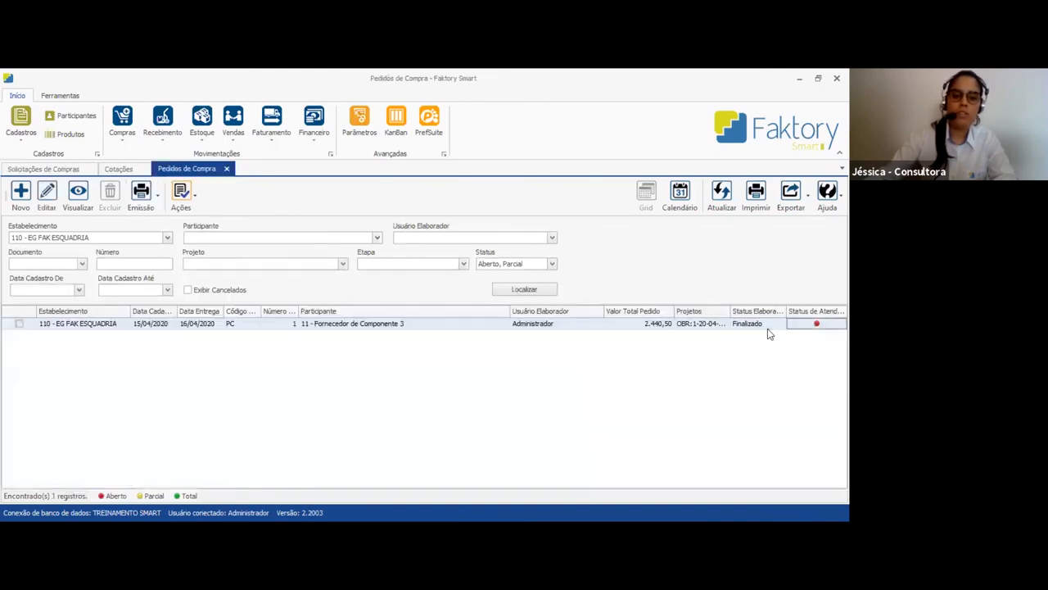
left_click(228, 328)
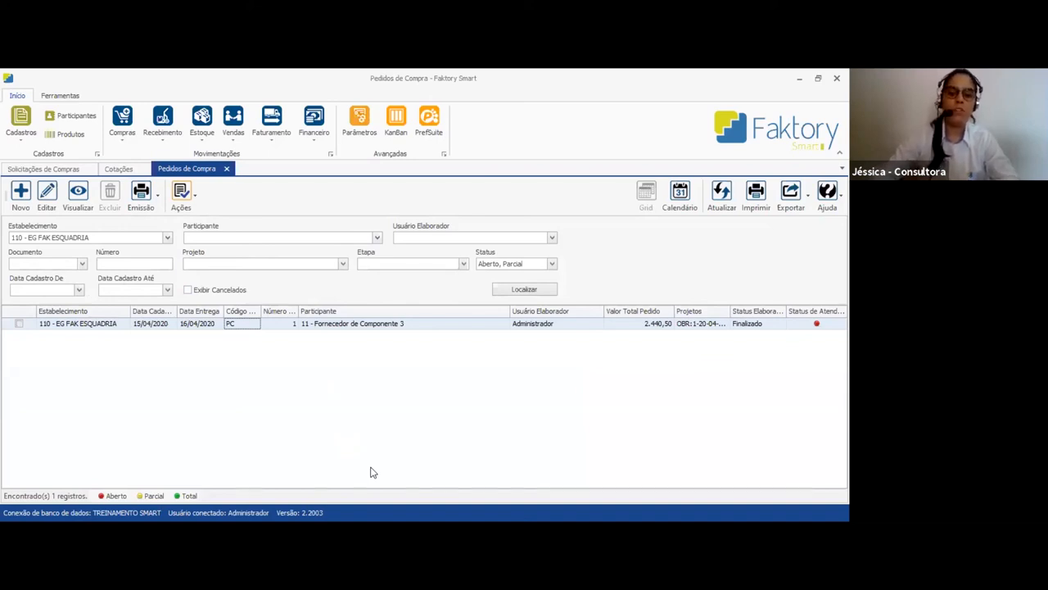
left_click(49, 169)
left_click(457, 290)
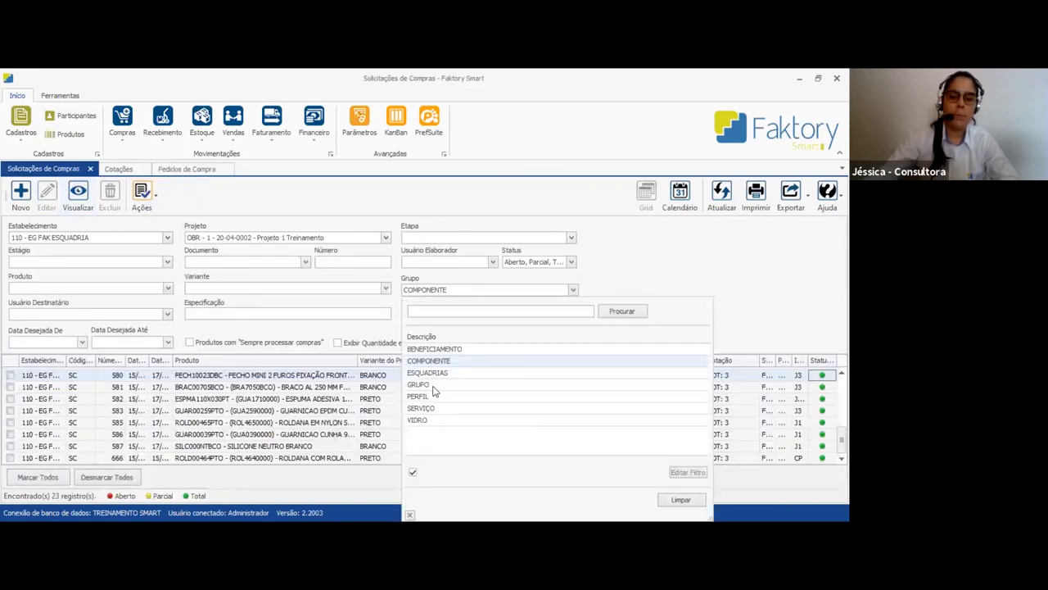
left_click(419, 395)
left_click(533, 344)
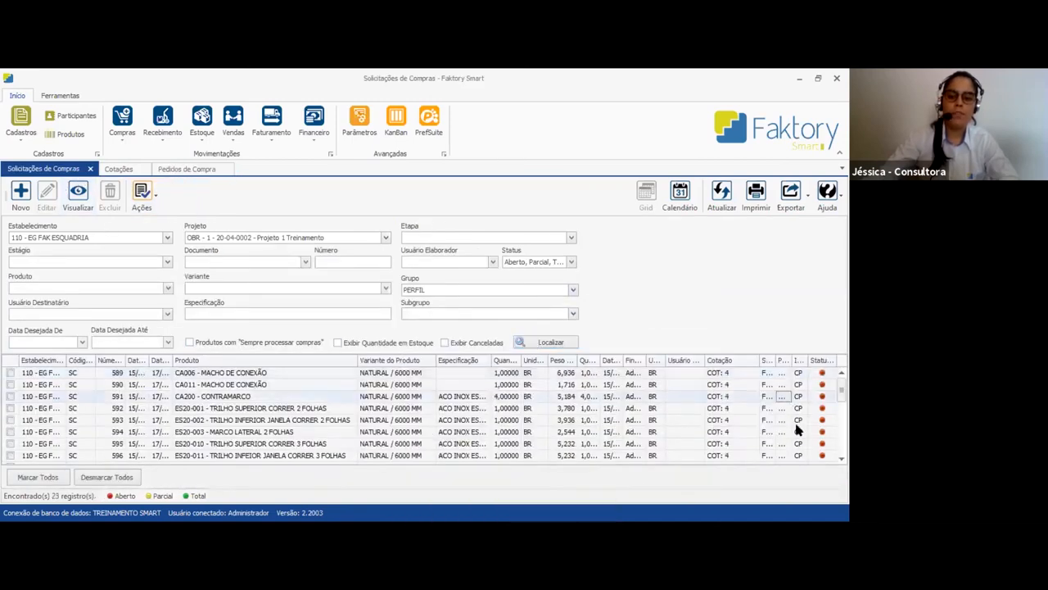
left_click(733, 419)
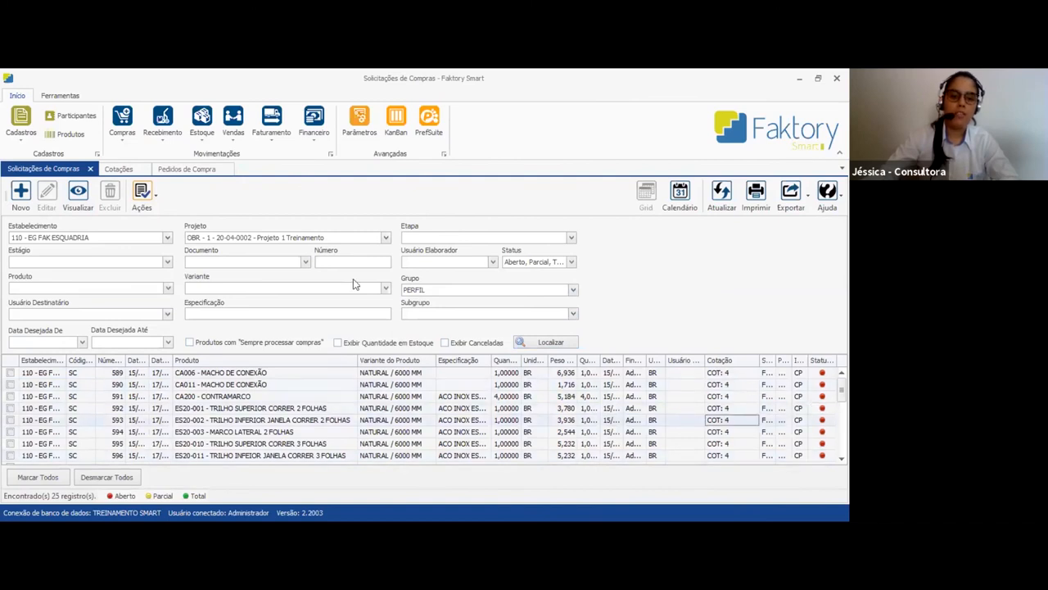
Generate a purchase order from the approved quotation of 2 - Fornecedor de Aluminio and save it
left_click(120, 169)
left_click(239, 334)
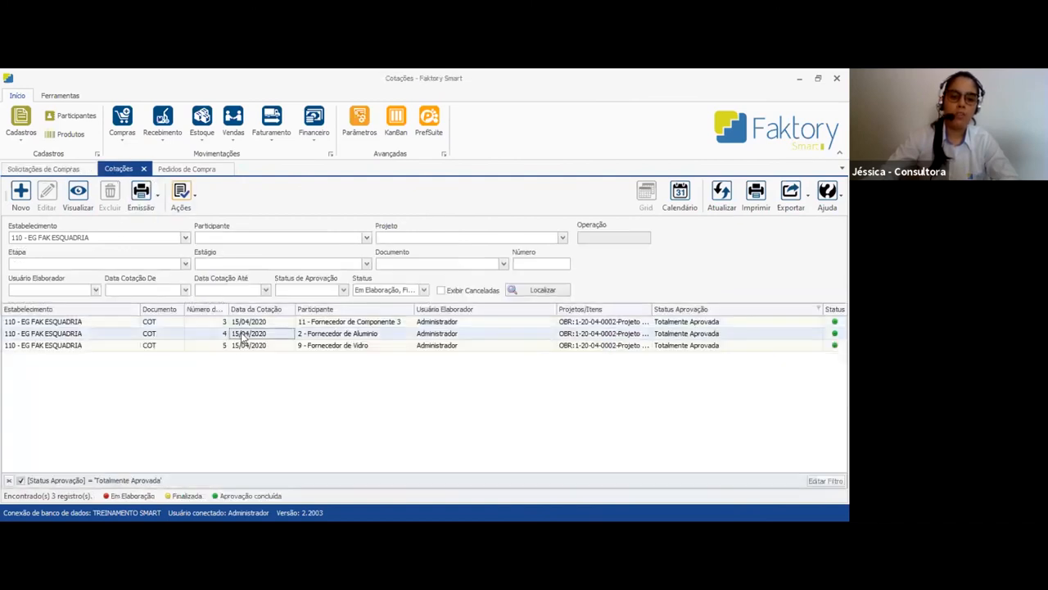
left_click(195, 196)
left_click(221, 282)
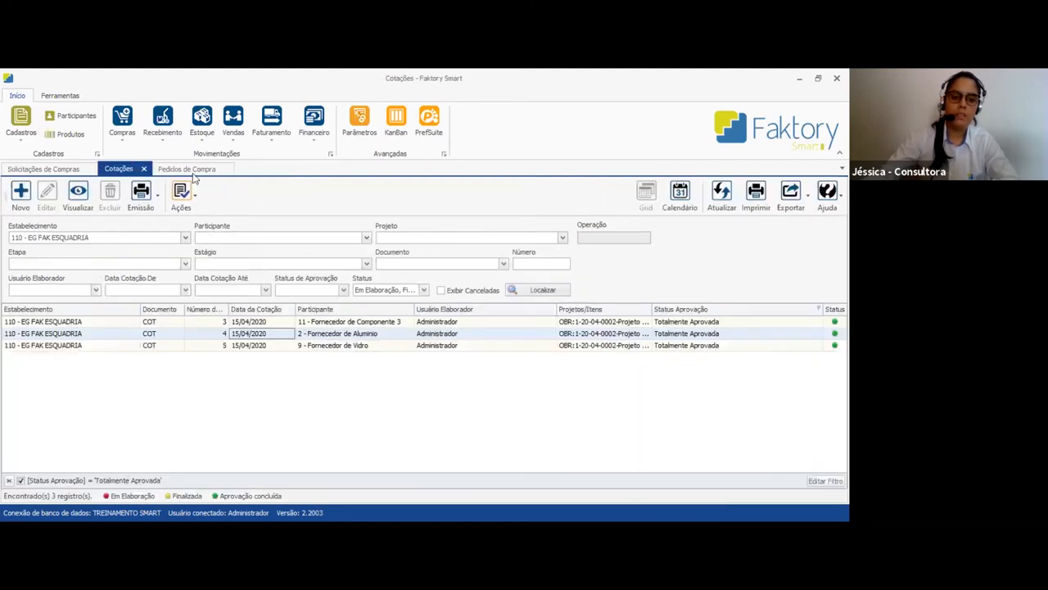
Refresh the purchase orders list and check the drafting status of the Fornecedor de Aluminio order
left_click(194, 173)
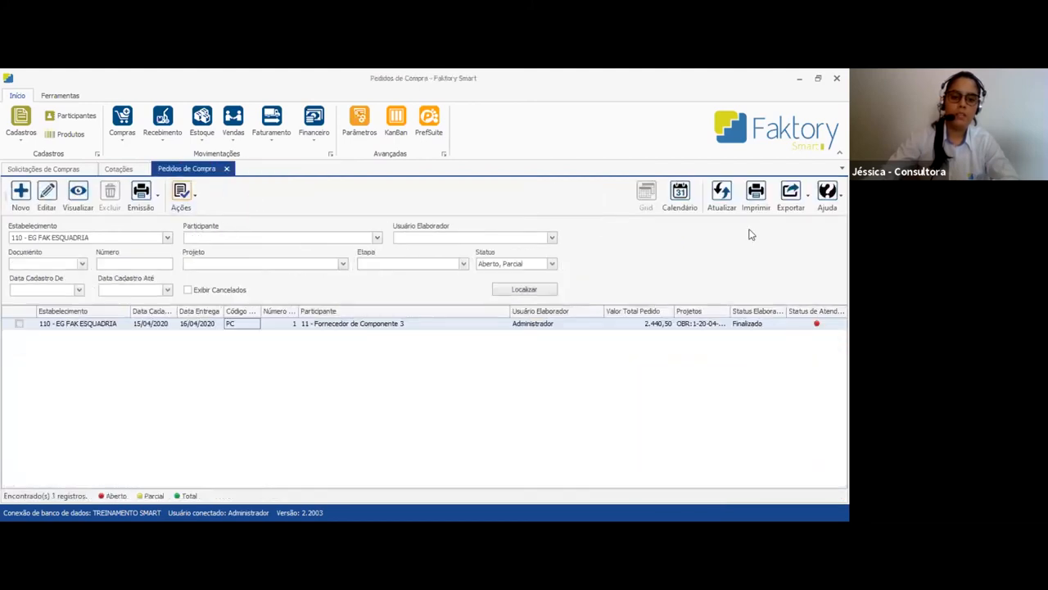
left_click(722, 197)
left_click(755, 336)
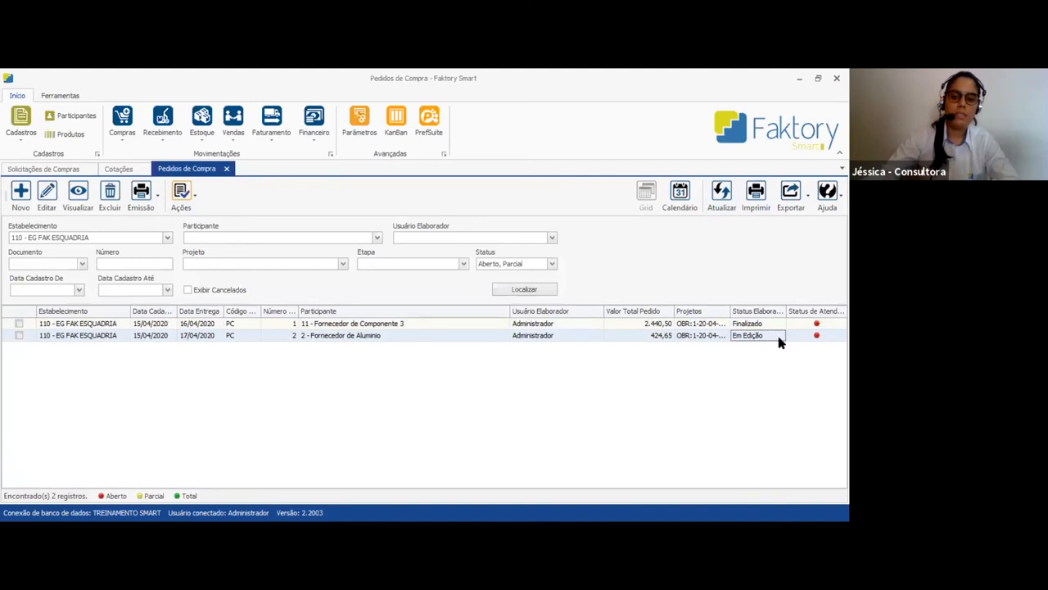
Refresh the purchase requests and check the status of the PERFIL items
left_click(54, 169)
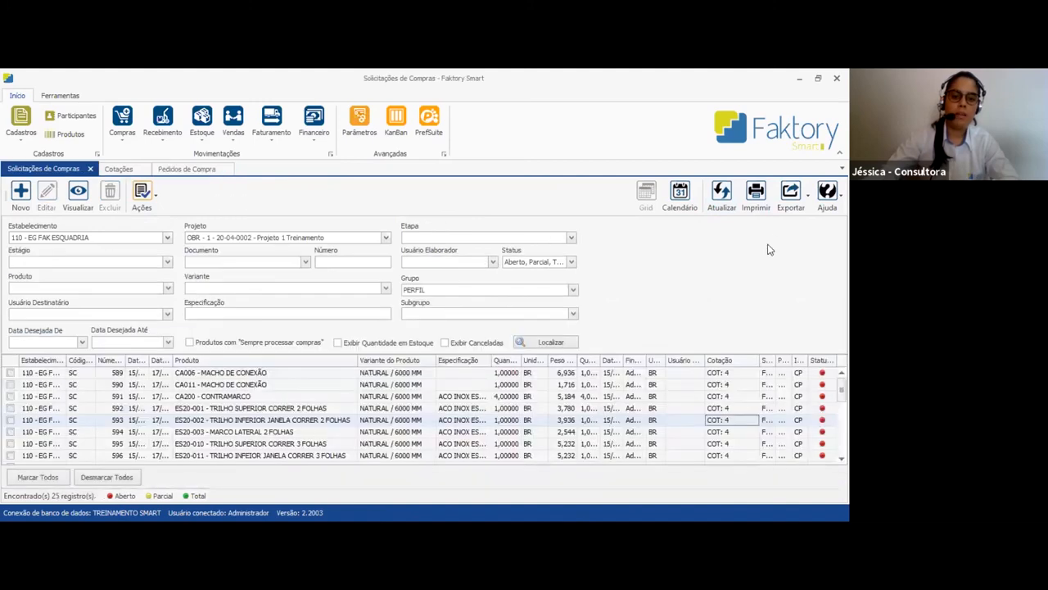
left_click(721, 196)
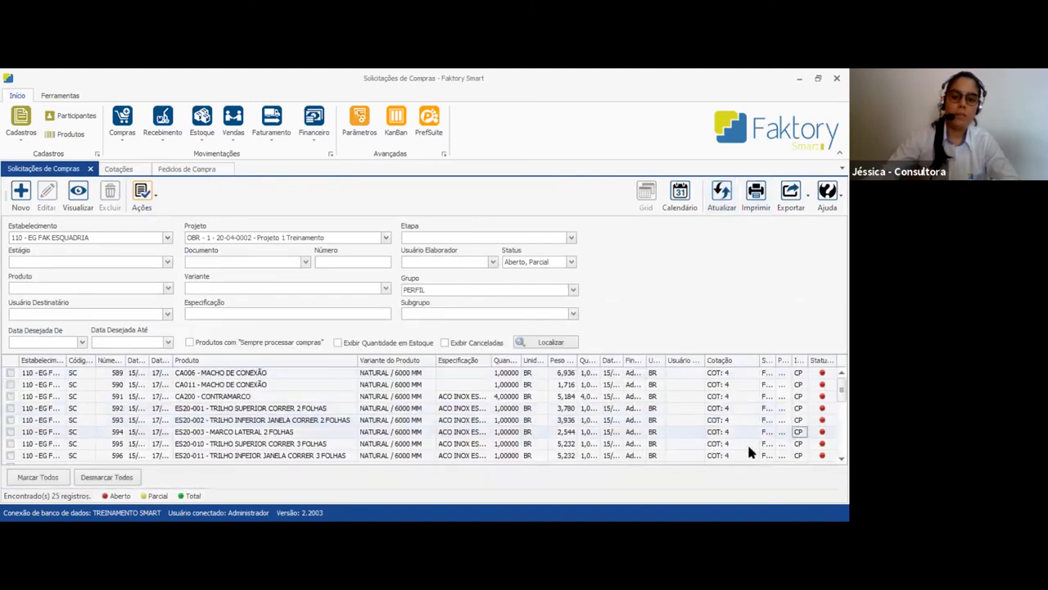
left_click_drag(738, 443, 735, 407)
scroll(794, 399, "up", 1)
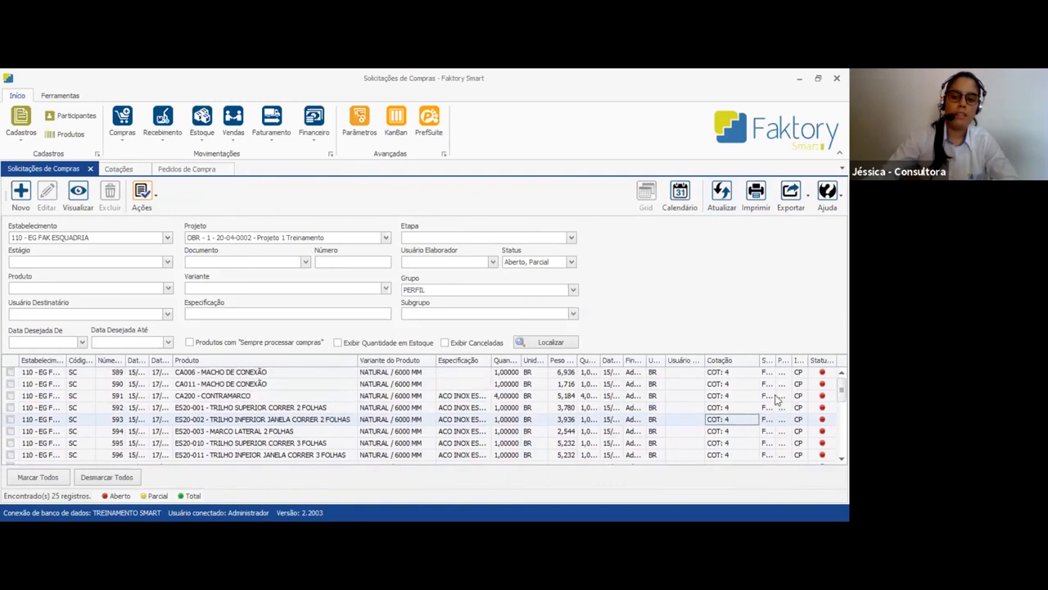
Finalize the purchase order for Fornecedor de Aluminio and confirm the finalization
left_click(187, 169)
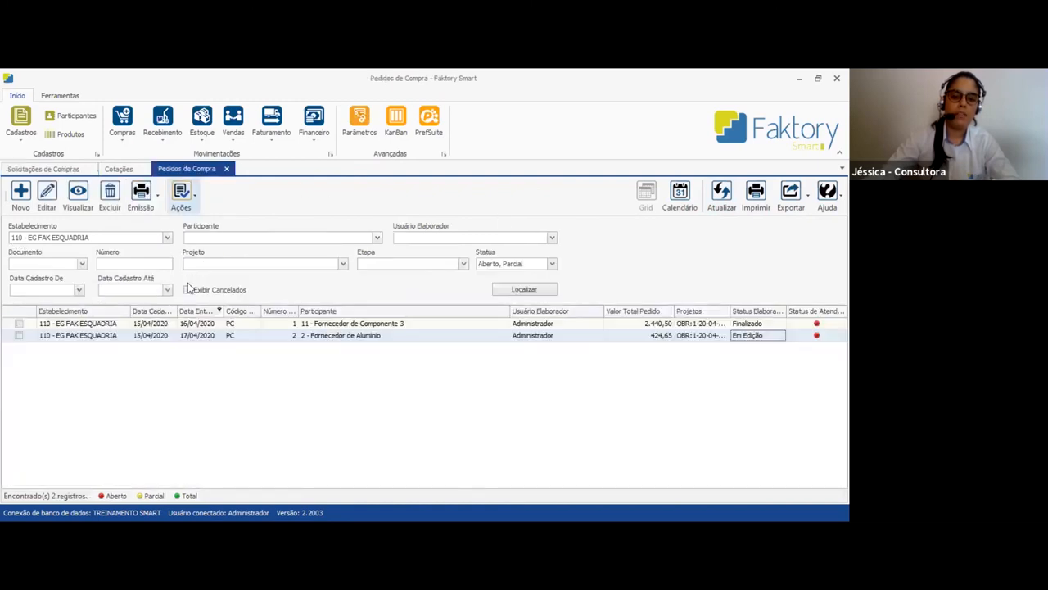
left_click(177, 201)
left_click(492, 348)
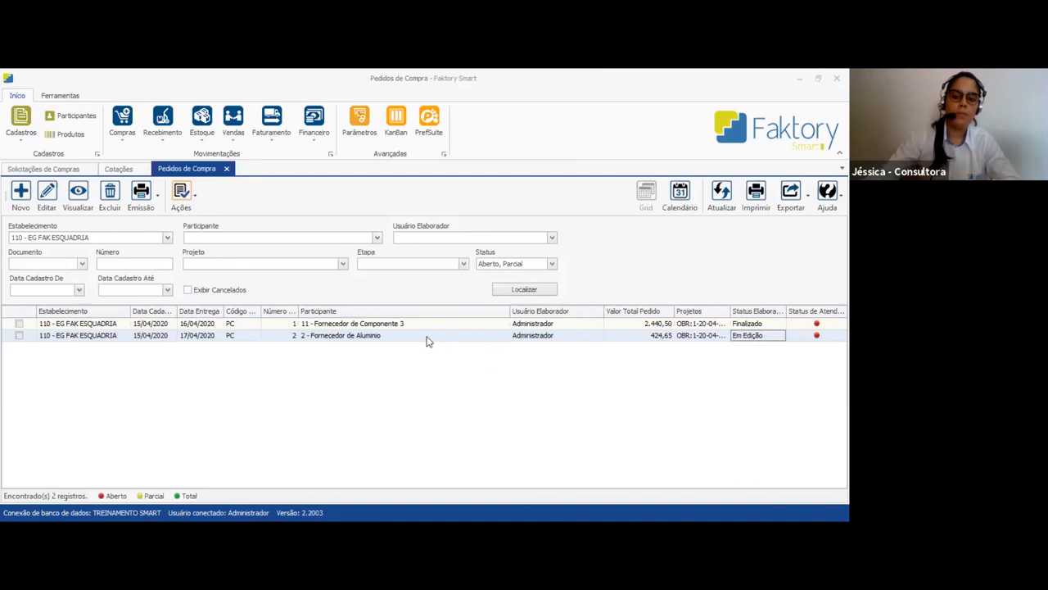
Refresh the purchase requests and include the Total status in the filter to check the ordered PERFIL items
left_click(45, 168)
left_click(721, 196)
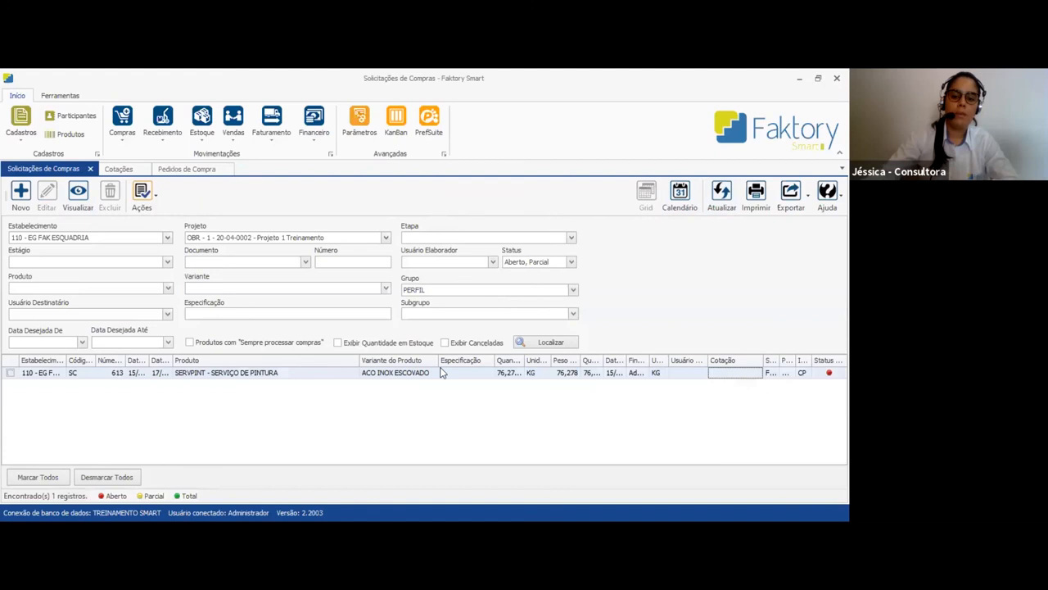
left_click(537, 262)
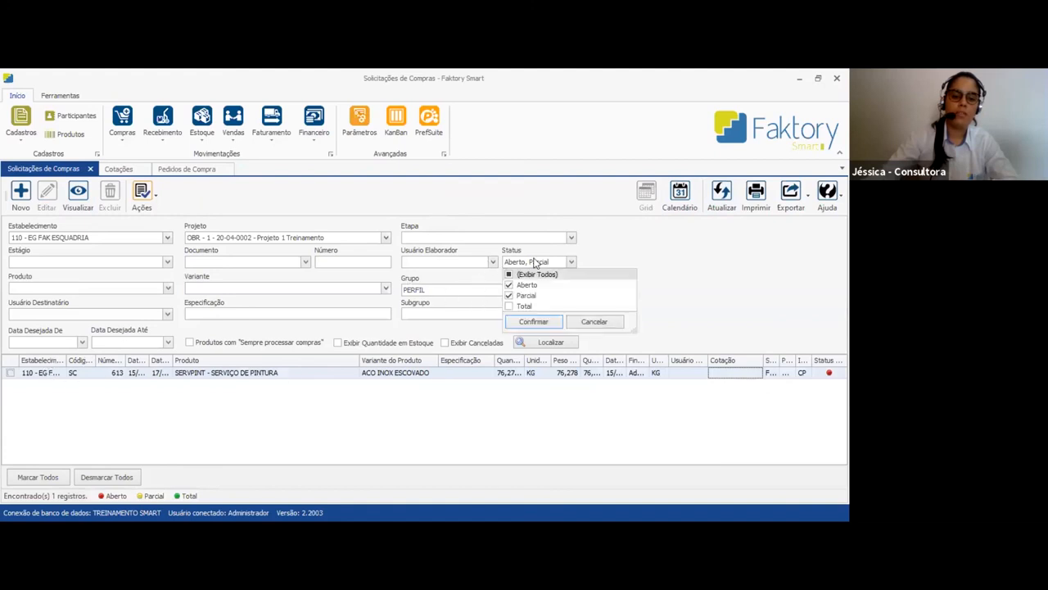
left_click(524, 307)
left_click(533, 321)
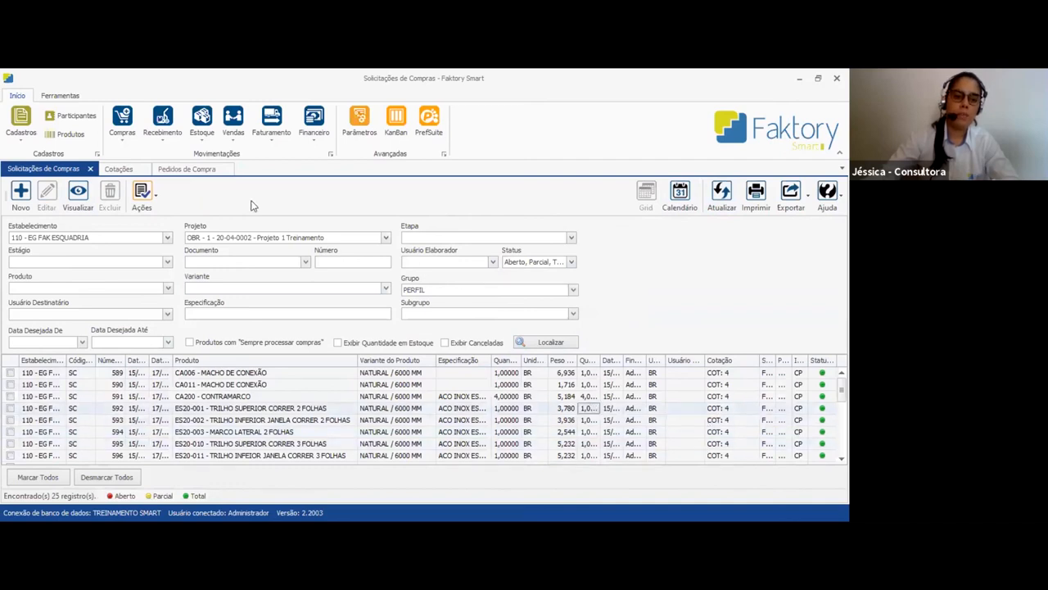
Search the purchase requests for the VIDRO group to check the status of the glass items
left_click(465, 289)
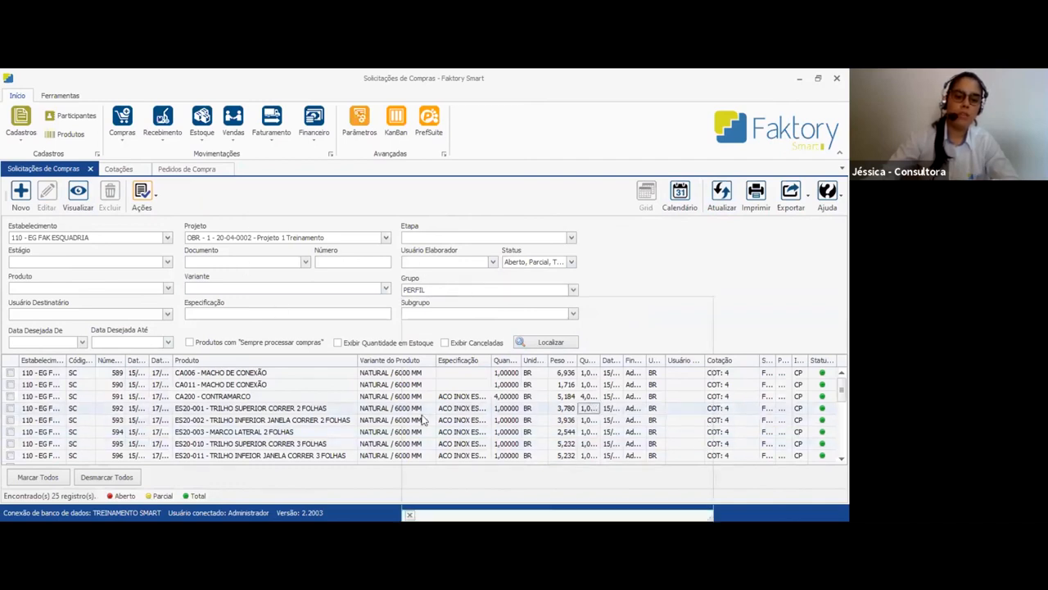
left_click(418, 421)
left_click(542, 342)
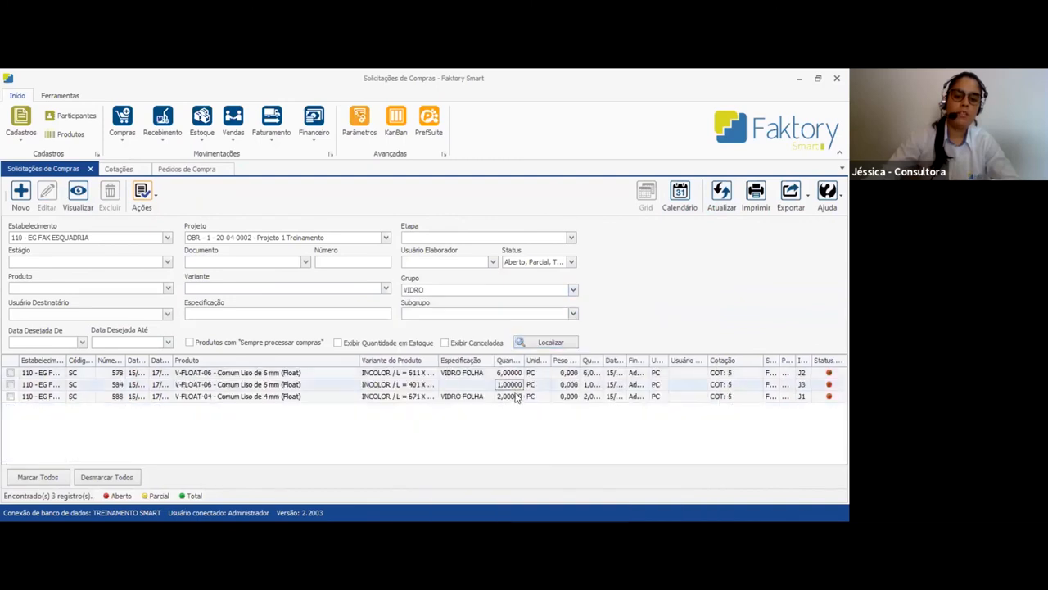
Generate a purchase order from the approved quotation for Fornecedor de Vidro
left_click(119, 169)
left_click(353, 347)
left_click(215, 346)
left_click(250, 348)
left_click(198, 347)
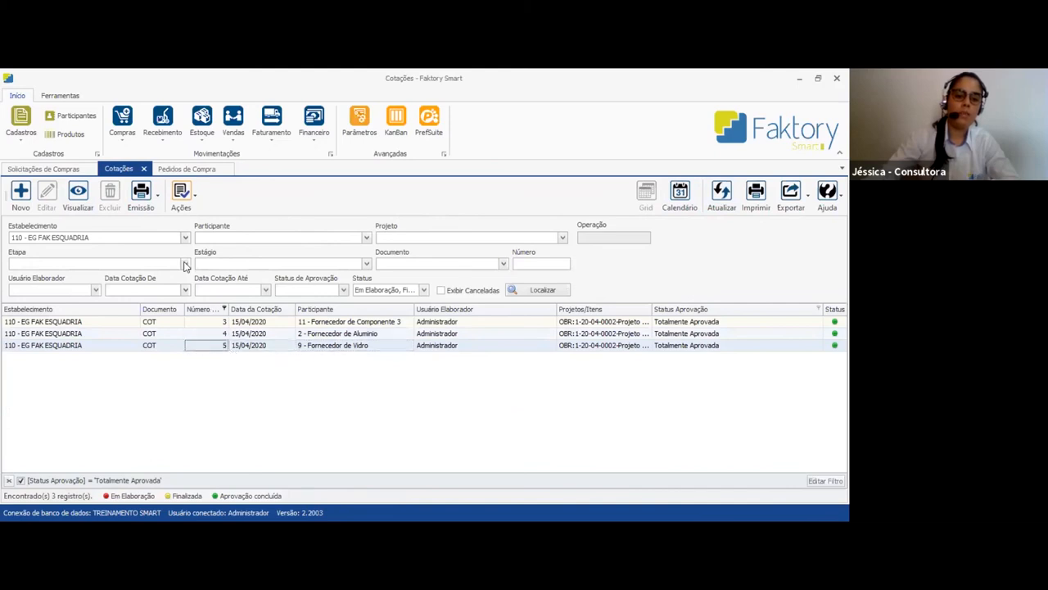
left_click(184, 204)
left_click(216, 285)
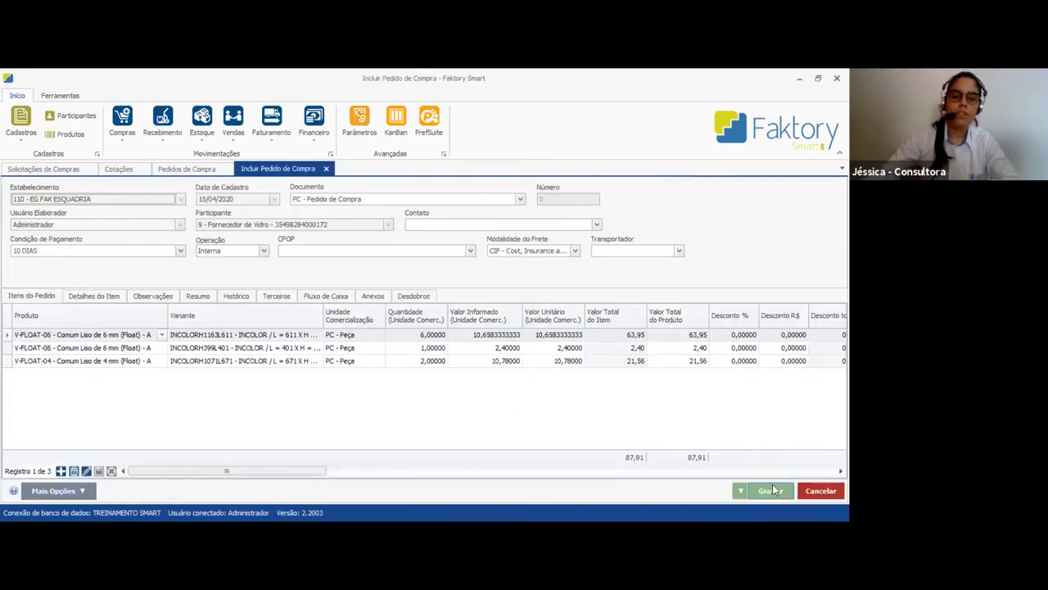
Set the order's cash flow account to 2.01.003 - Compra de Vidros
left_click(327, 297)
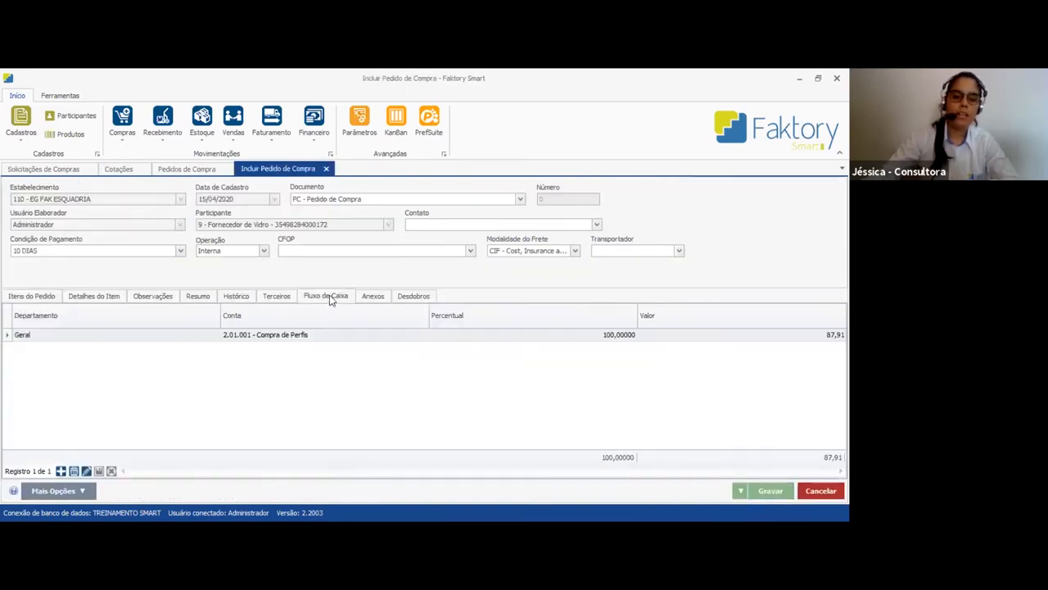
left_click(304, 336)
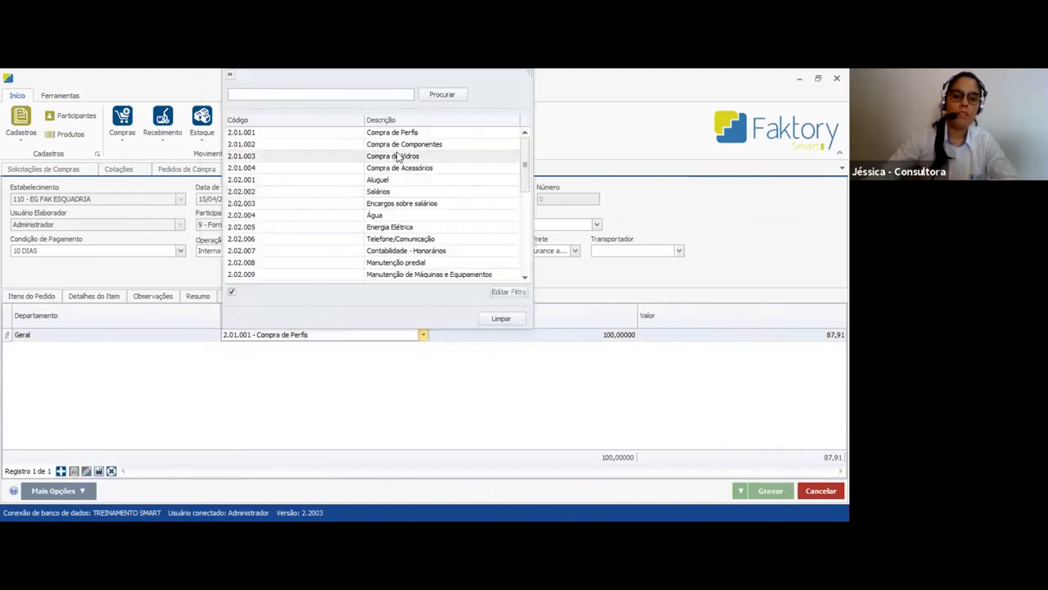
left_click(399, 157)
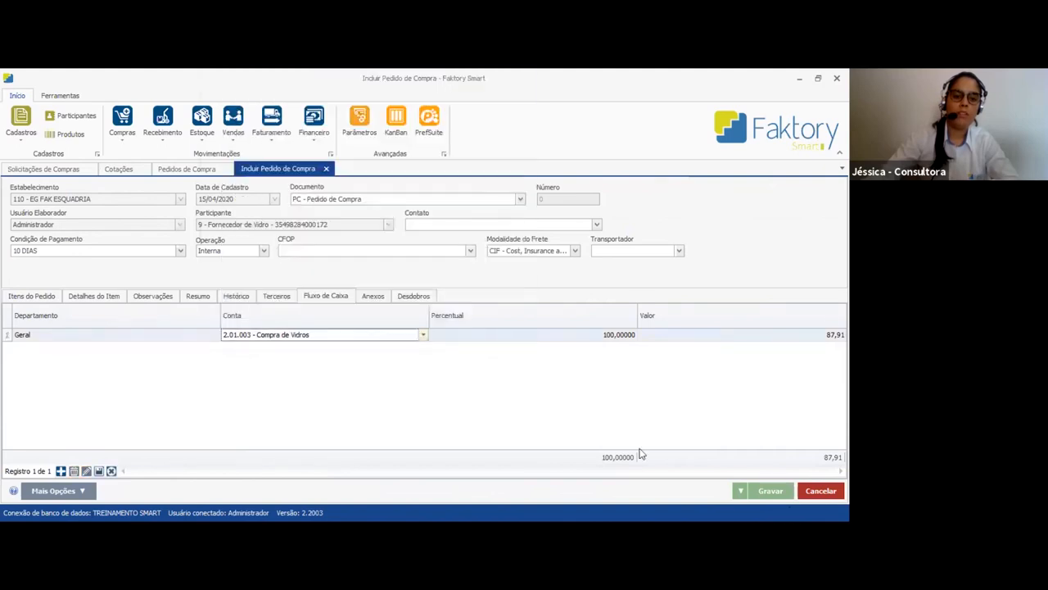
Show the order's financial forecast and set the payment condition to 21 Dias
left_click(203, 299)
left_click(69, 311)
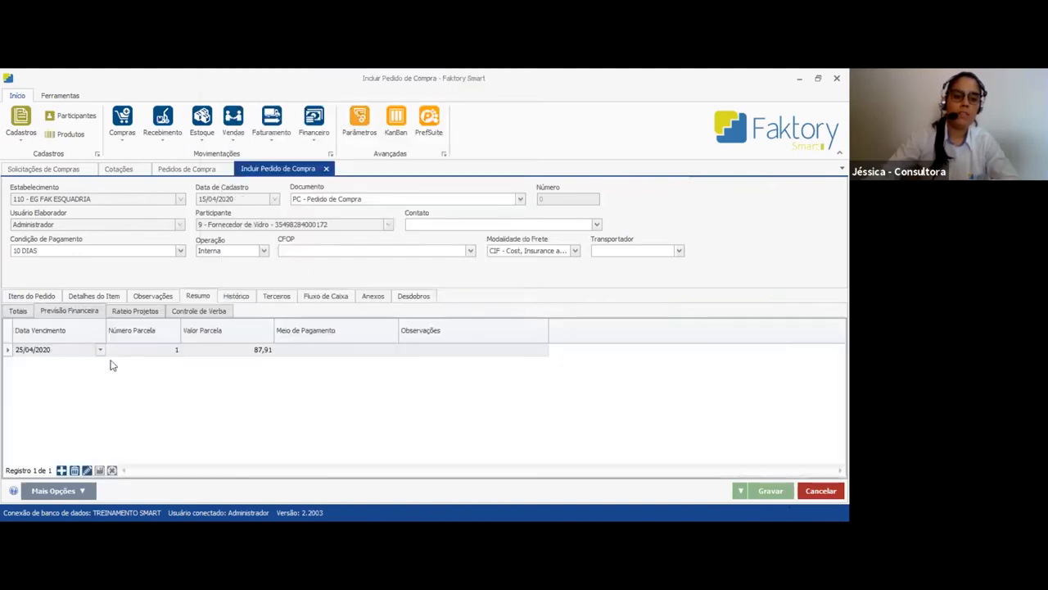
left_click(181, 250)
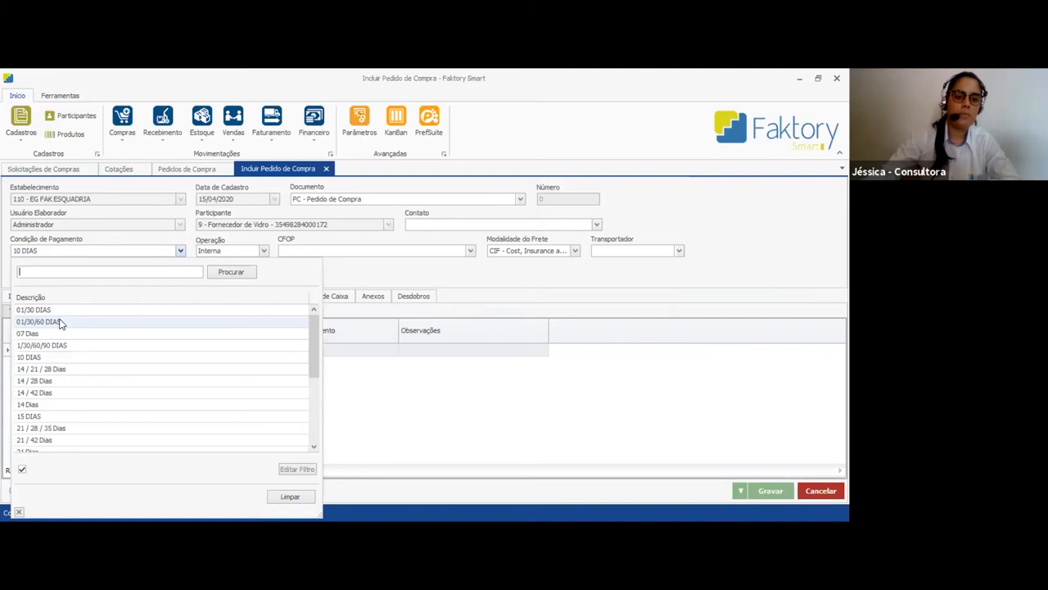
scroll(59, 356, "down", 1)
scroll(49, 402, "down", 2)
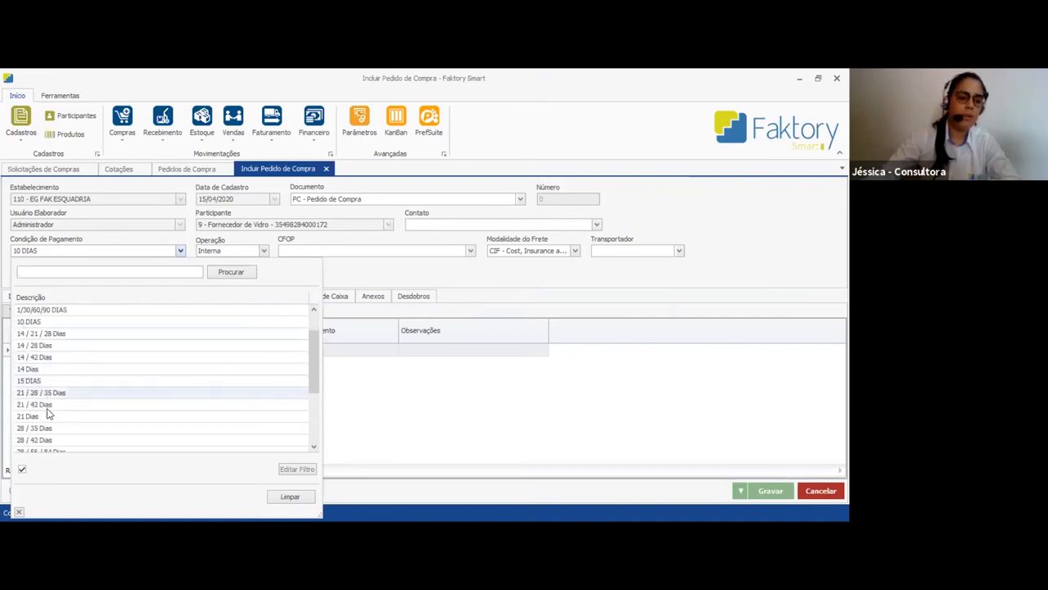
left_click(457, 421)
left_click(113, 250)
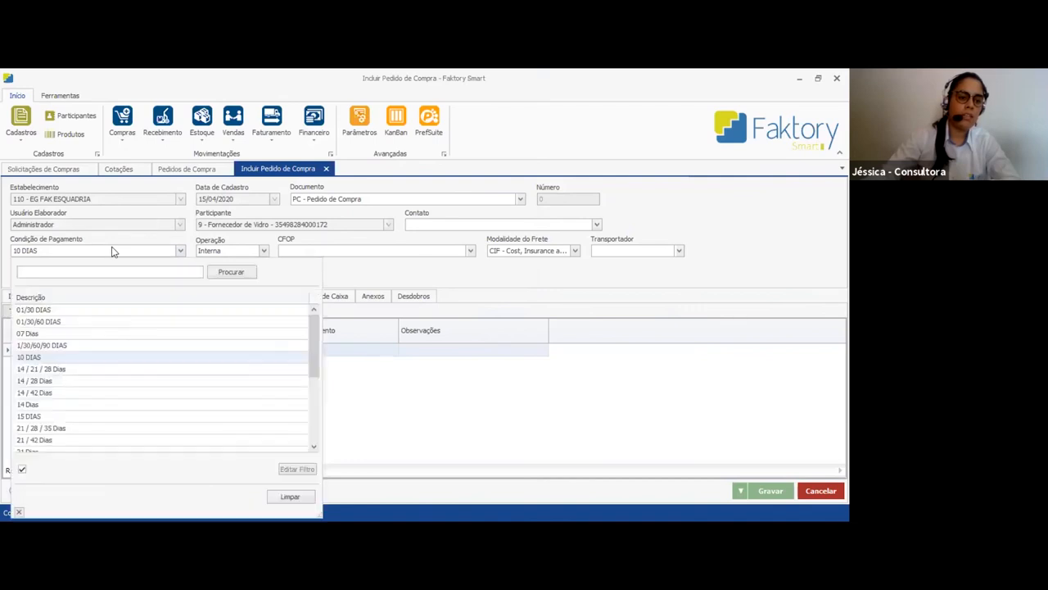
scroll(38, 429, "down", 2)
left_click(38, 430)
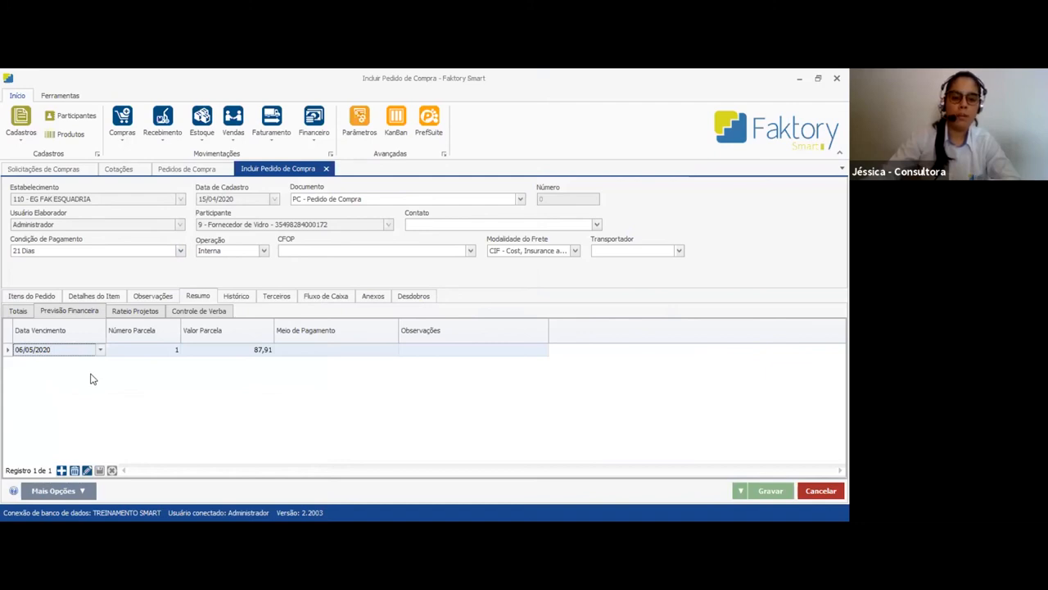
Set the installment's due date to 07/05/2020 in the financial forecast
left_click(100, 350)
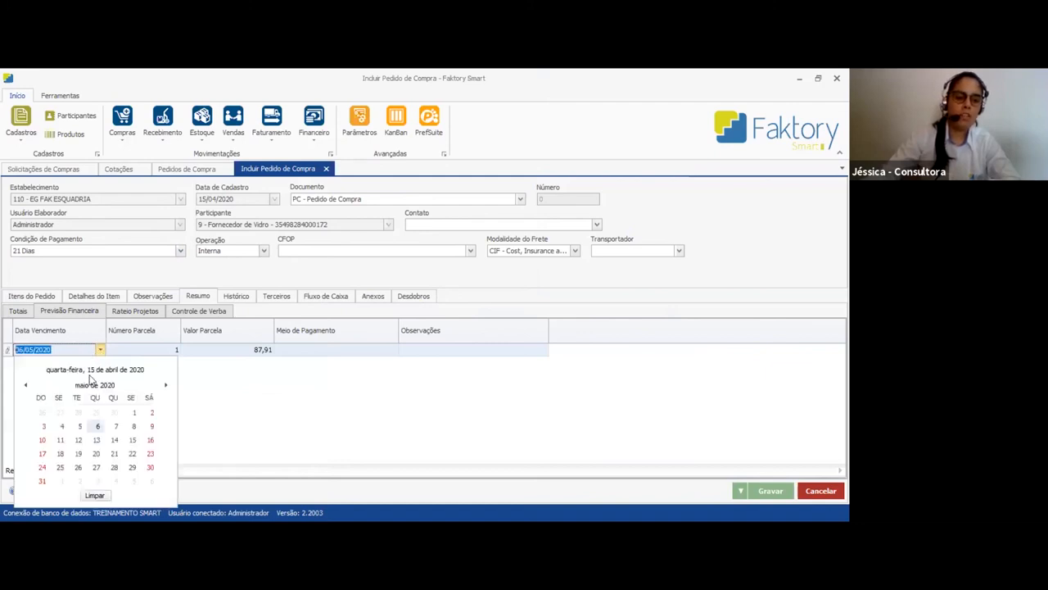
left_click(114, 426)
left_click(112, 395)
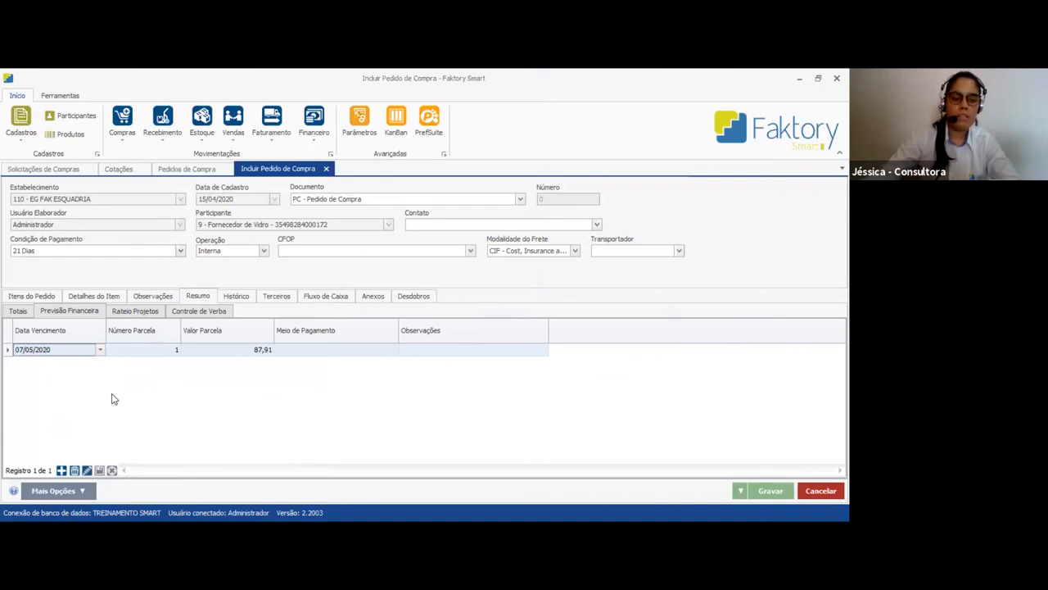
Try the payment conditions 28 / 56 / 84 Dias, 30/60/90/120/150 Dias and 01/30/60 DIAS on the order
left_click(179, 251)
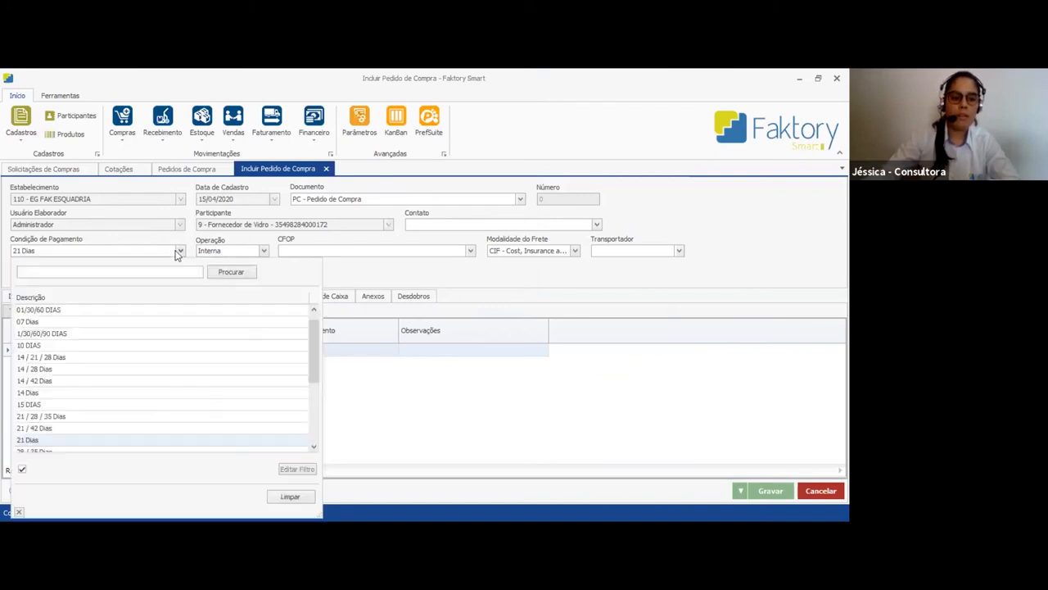
scroll(118, 380, "down", 1)
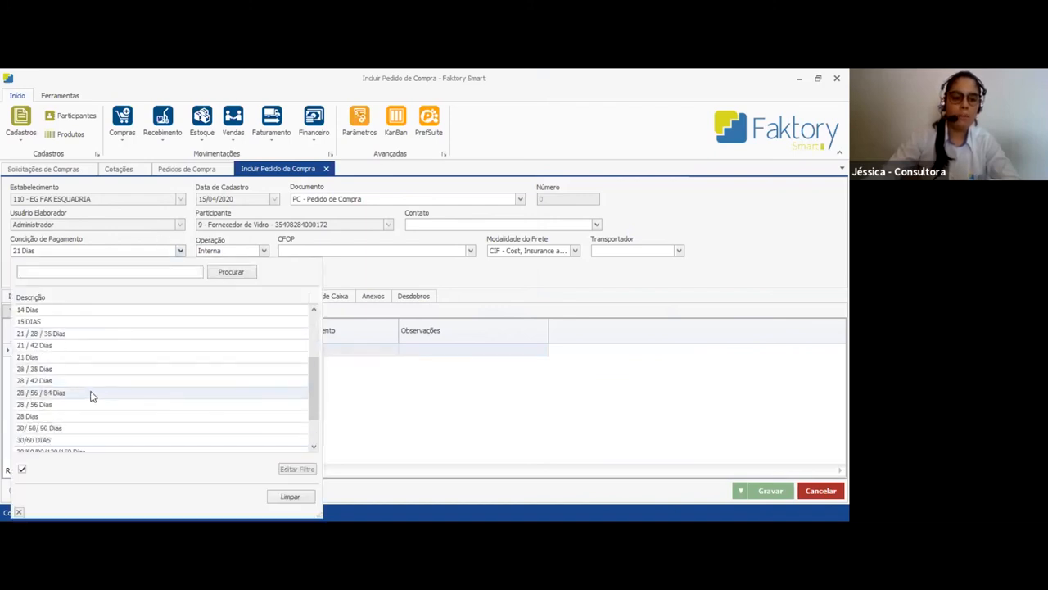
left_click(247, 394)
left_click(107, 251)
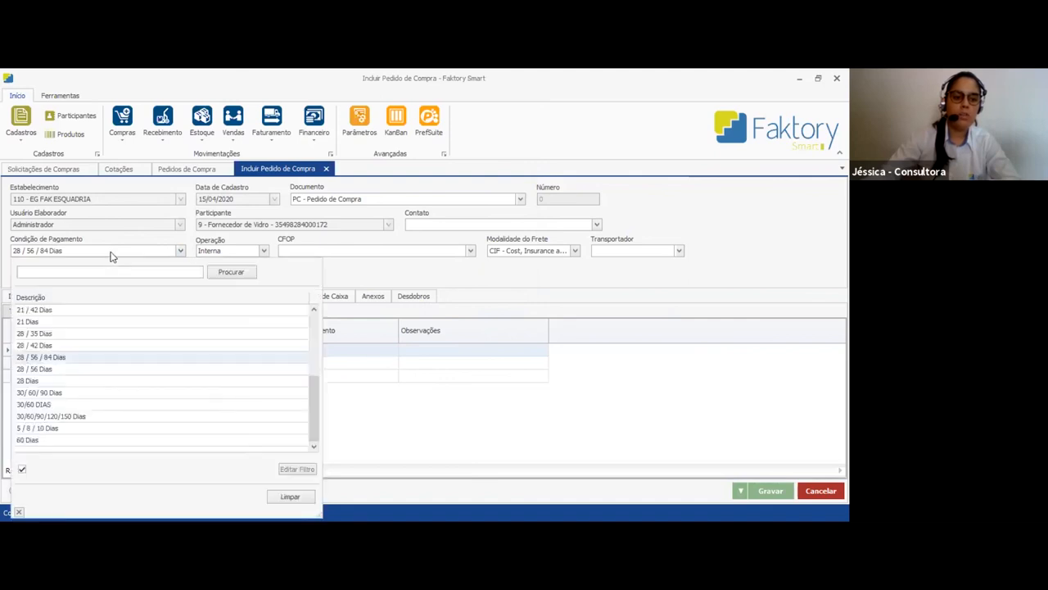
left_click(85, 416)
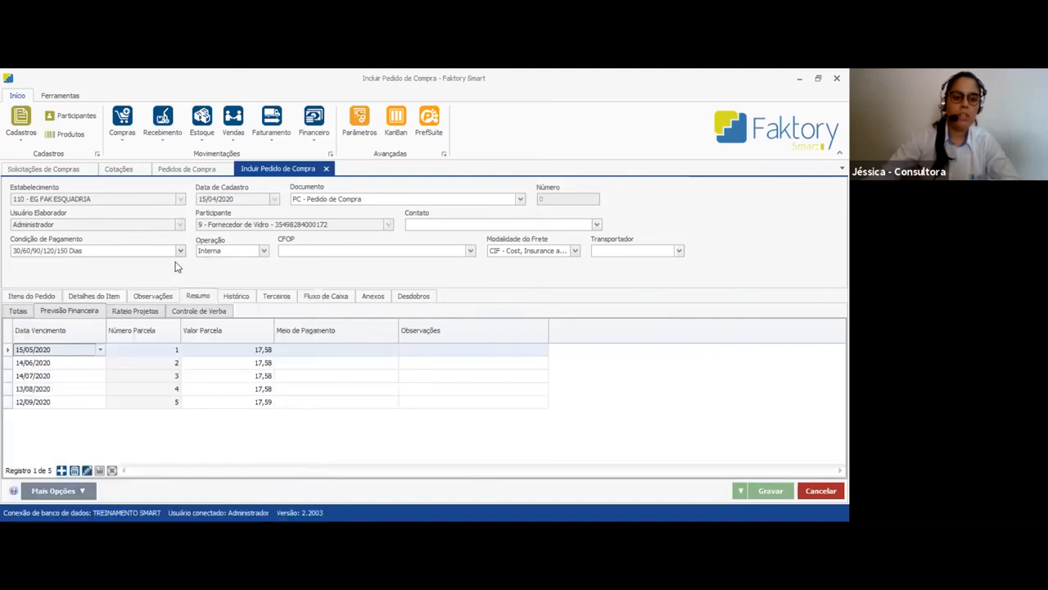
left_click(166, 259)
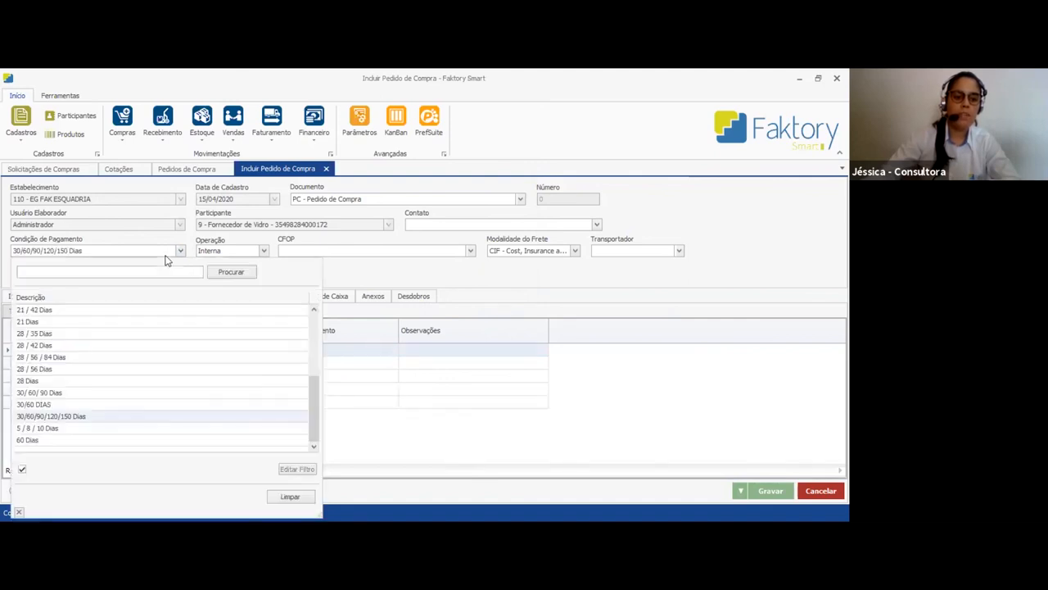
left_click(98, 357)
left_click(162, 249)
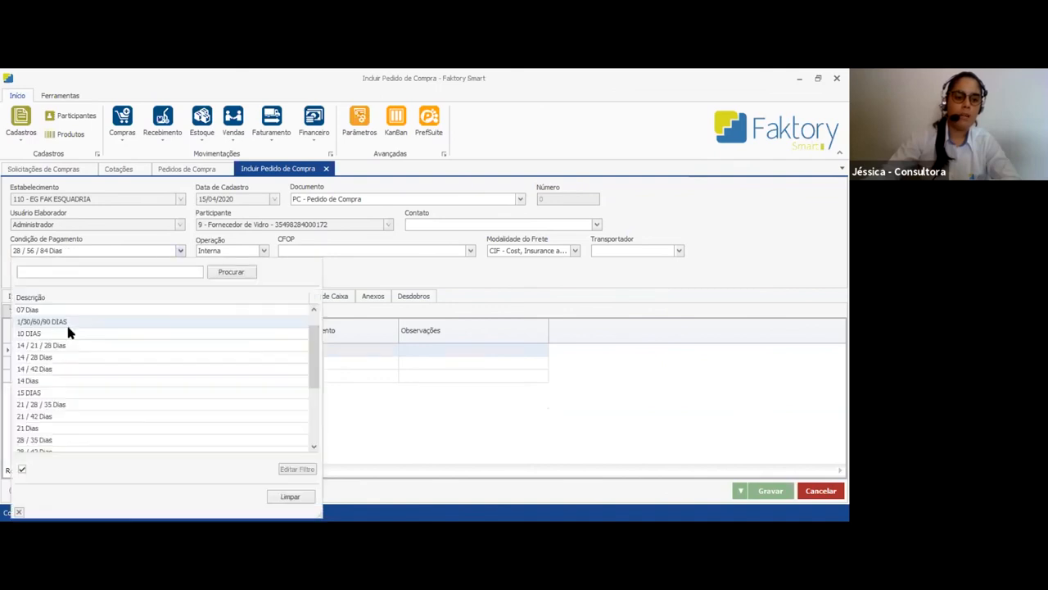
scroll(53, 327, "up", 5)
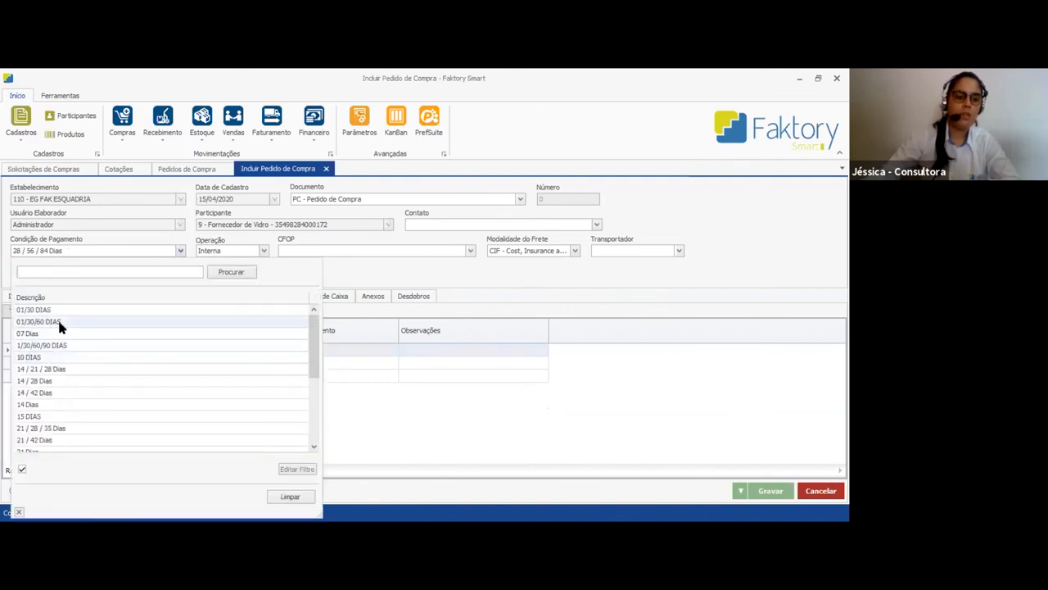
left_click(57, 321)
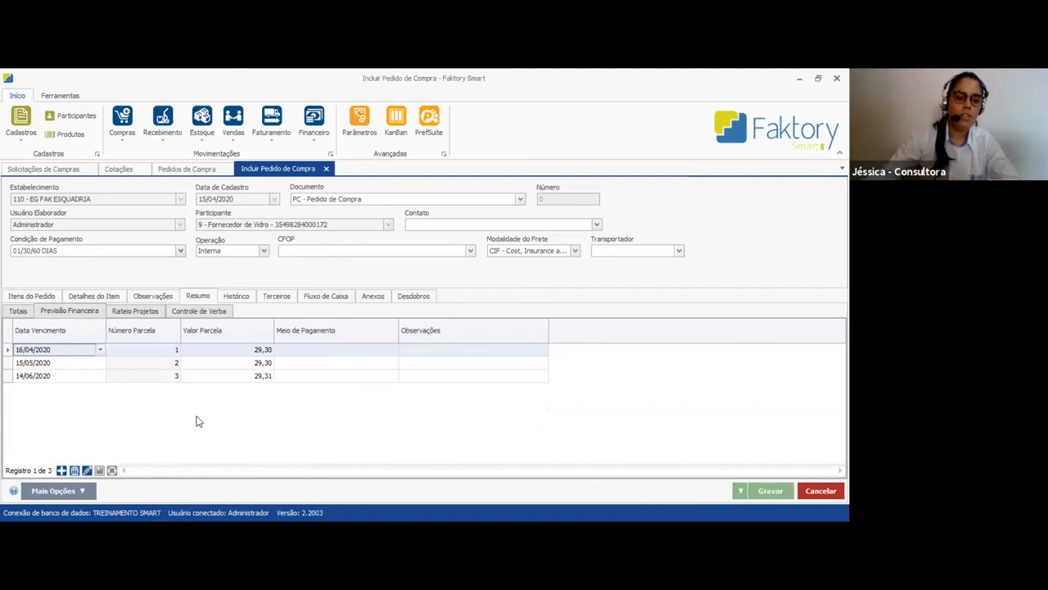
Set the order's payment condition to 14 / 42 Dias
left_click(160, 251)
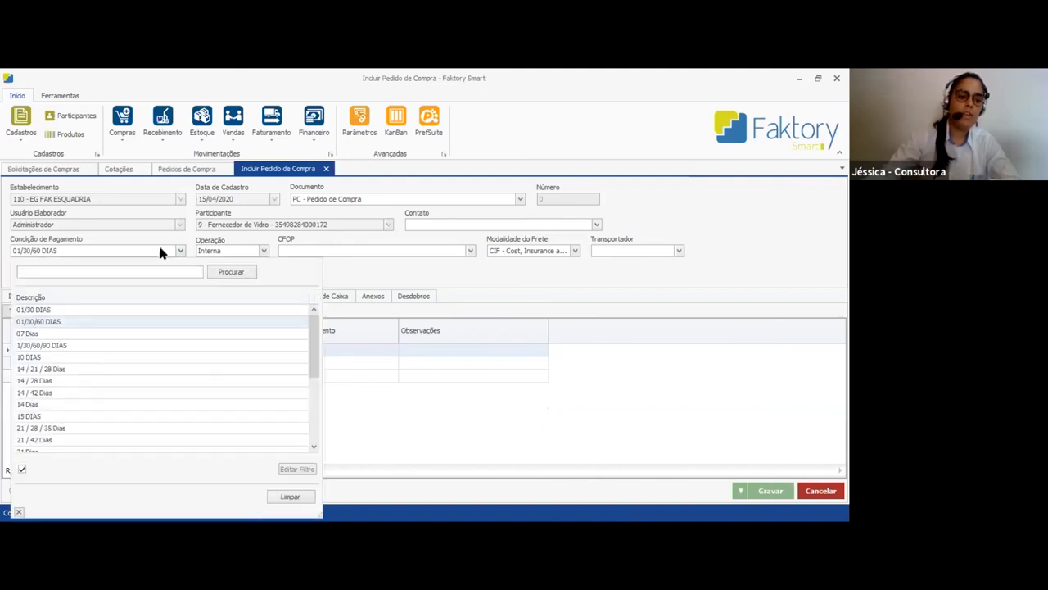
scroll(69, 383, "down", 1)
left_click(65, 372)
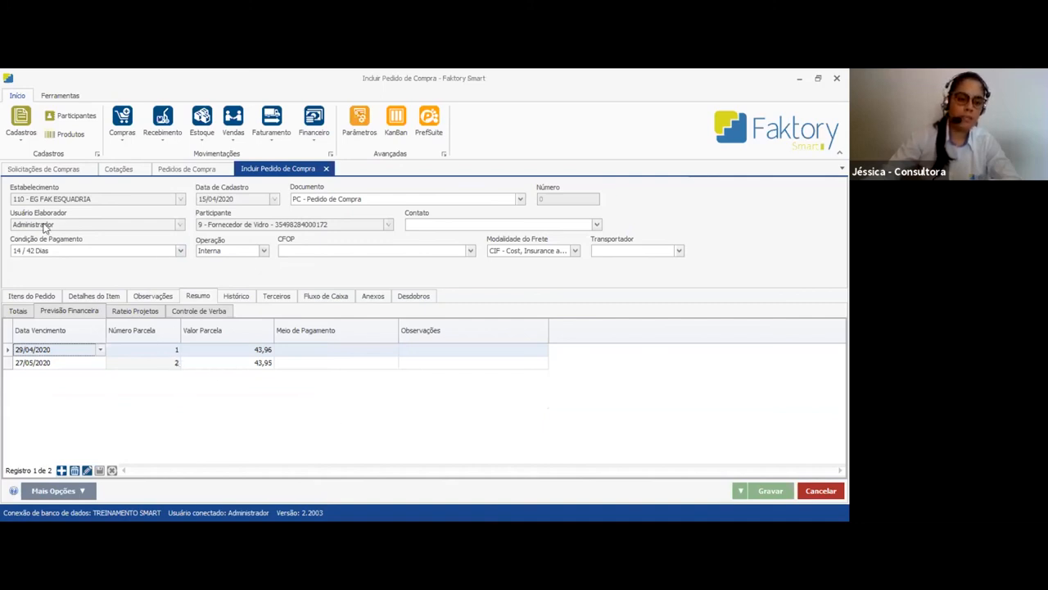
Look at the due-date options of the installments and save the Fornecedor de Vidro purchase order
left_click(100, 363)
left_click(100, 364)
left_click(99, 364)
left_click(100, 351)
left_click(100, 350)
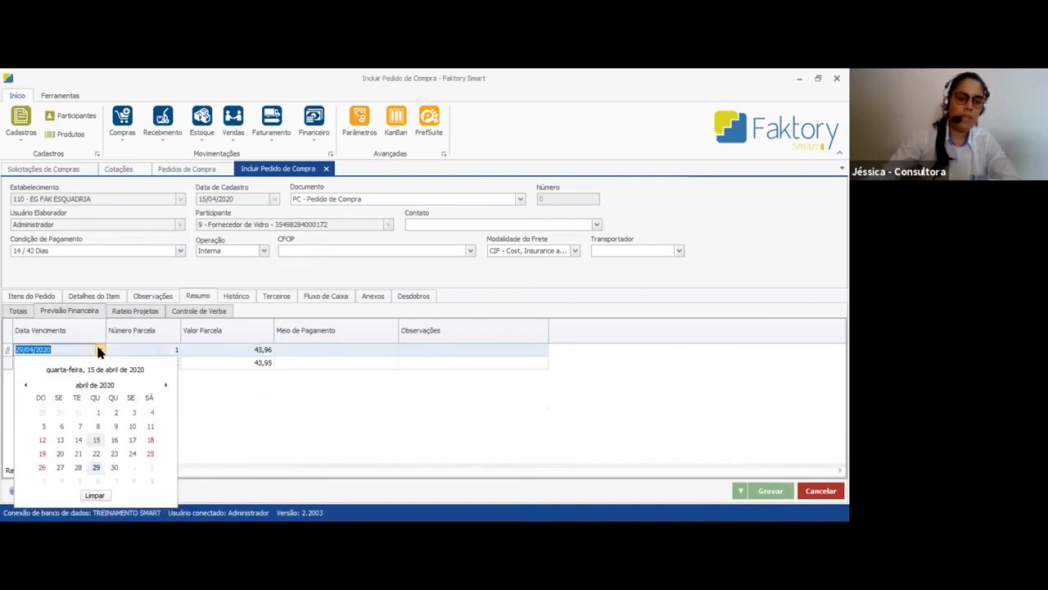
left_click(99, 350)
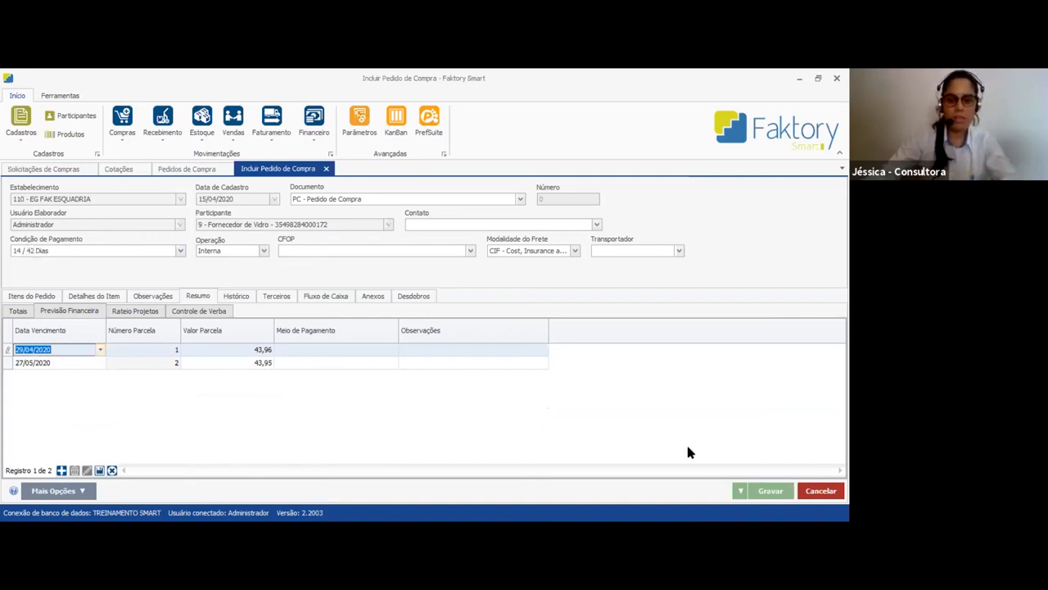
left_click(771, 491)
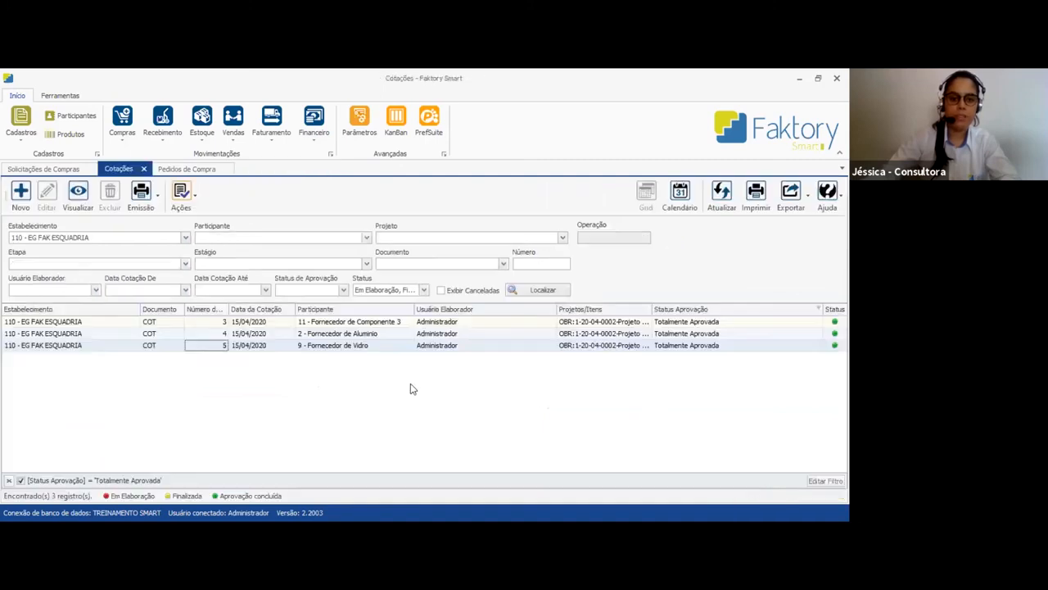
Refresh the purchase orders, finalize the order for Fornecedor de Vidro and confirm the finalization
left_click(209, 170)
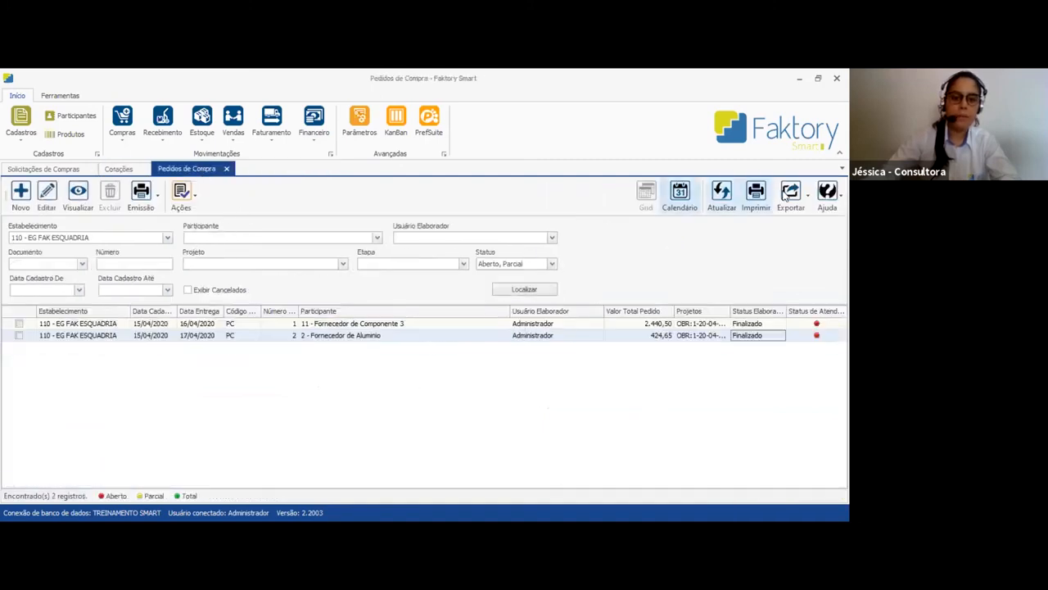
left_click(721, 196)
left_click(667, 348)
left_click(750, 349)
left_click(181, 197)
left_click(490, 350)
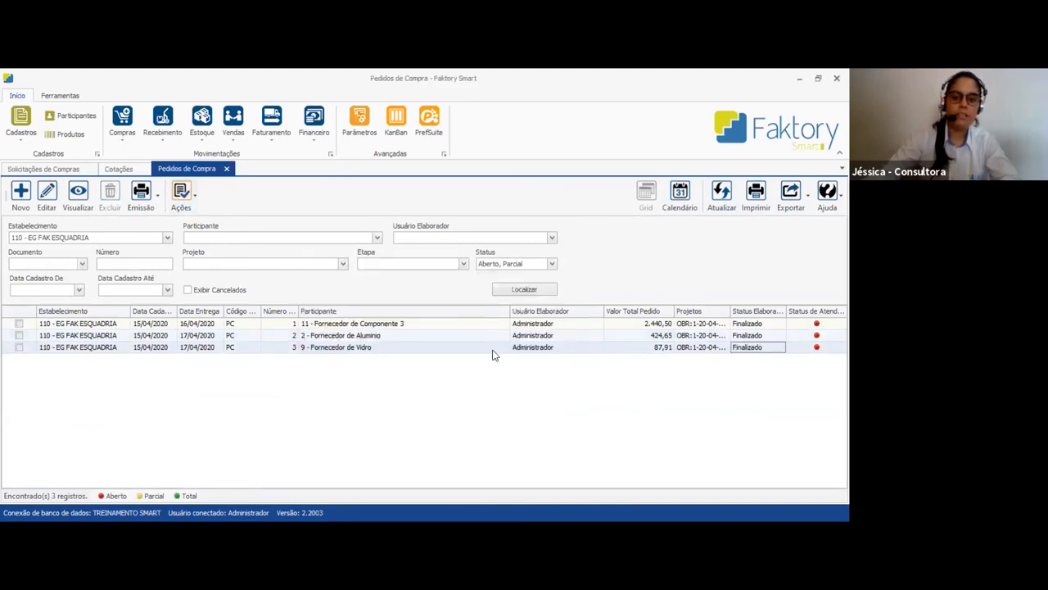
Refresh the purchase requests to check the status of the VIDRO items
left_click(49, 170)
left_click(720, 196)
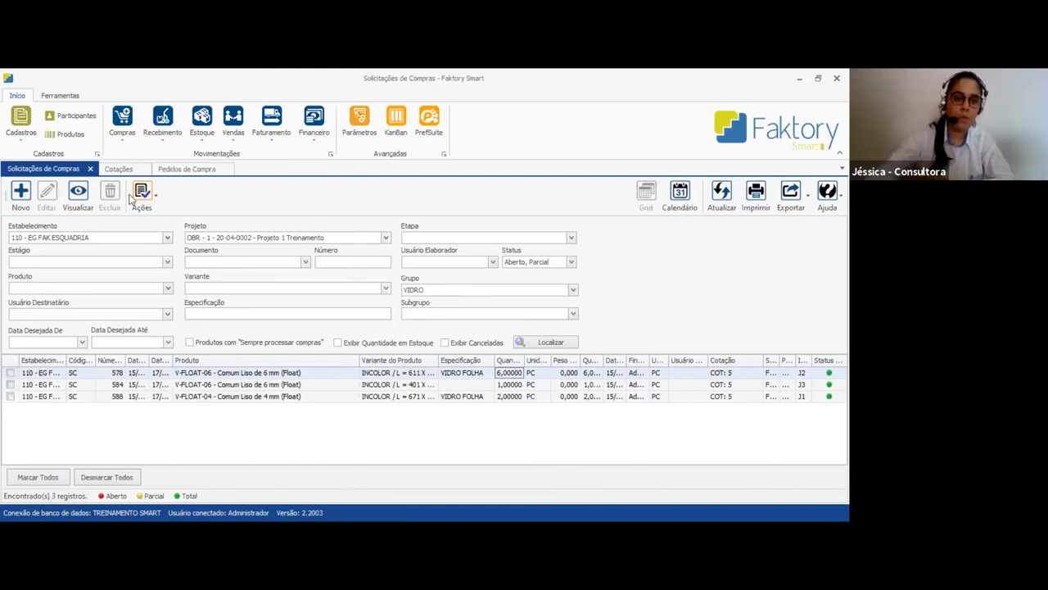
Close all open screens for purchase requests, quotations and purchase orders
left_click(386, 238)
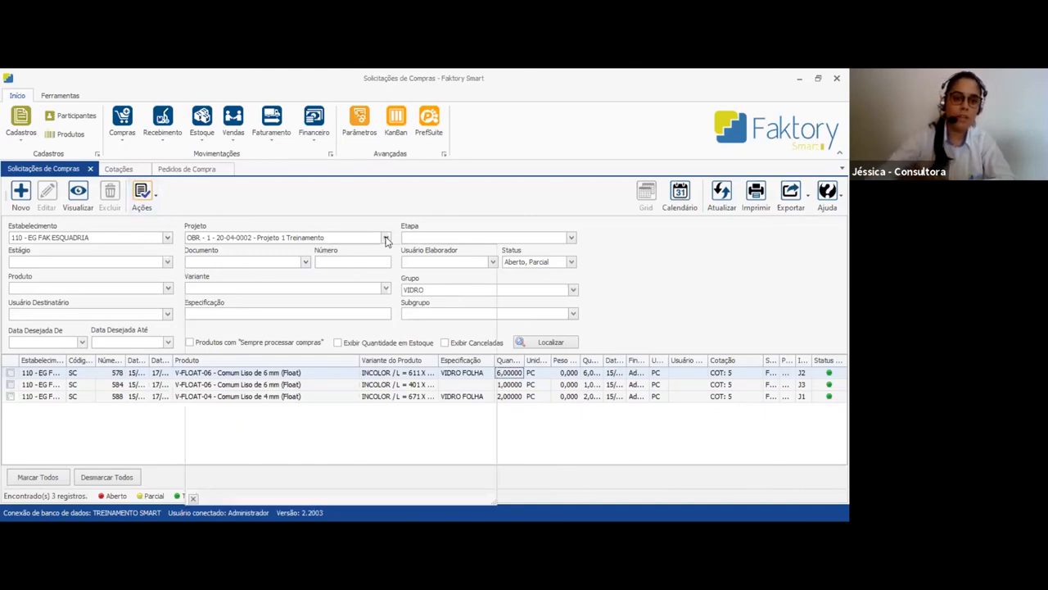
right_click(286, 168)
left_click(338, 175)
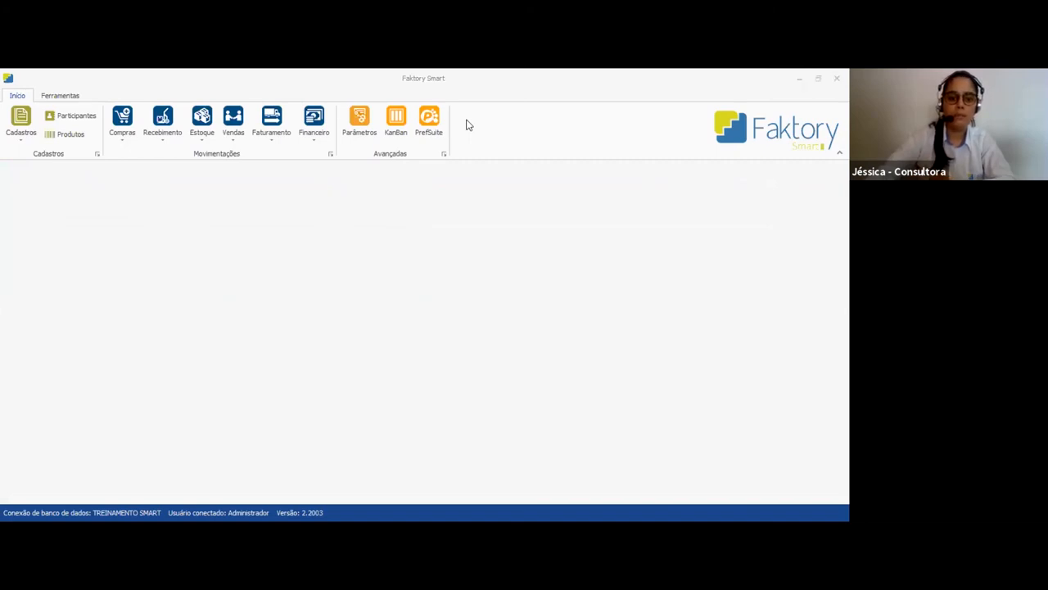
Switch to Sistema CEM and start exporting the frames of Projeto 2 Treinamento for Faktory with the Estoque processing type
key("alt+Tab")
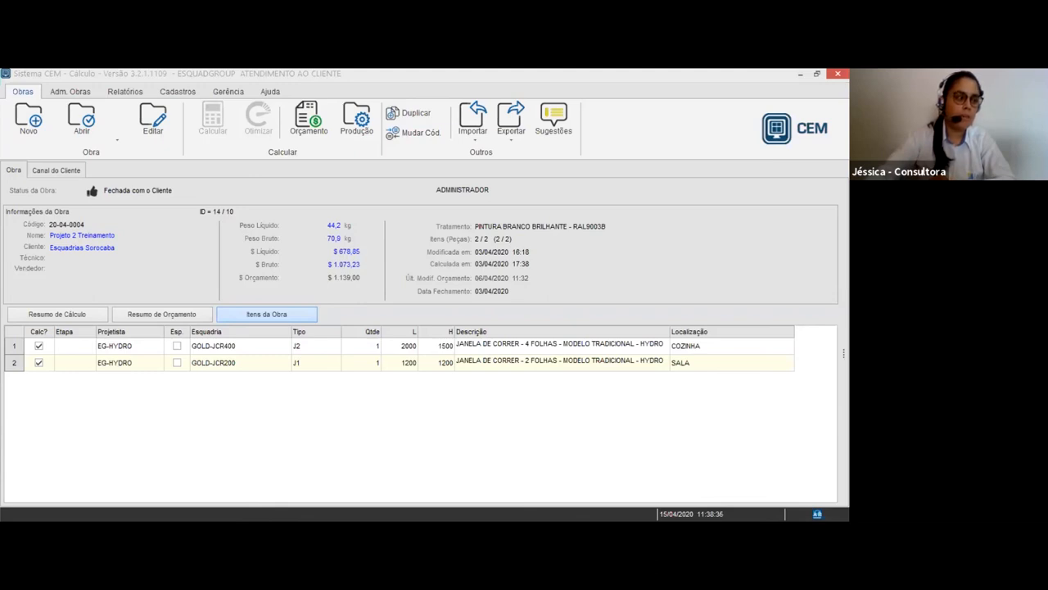
left_click(511, 121)
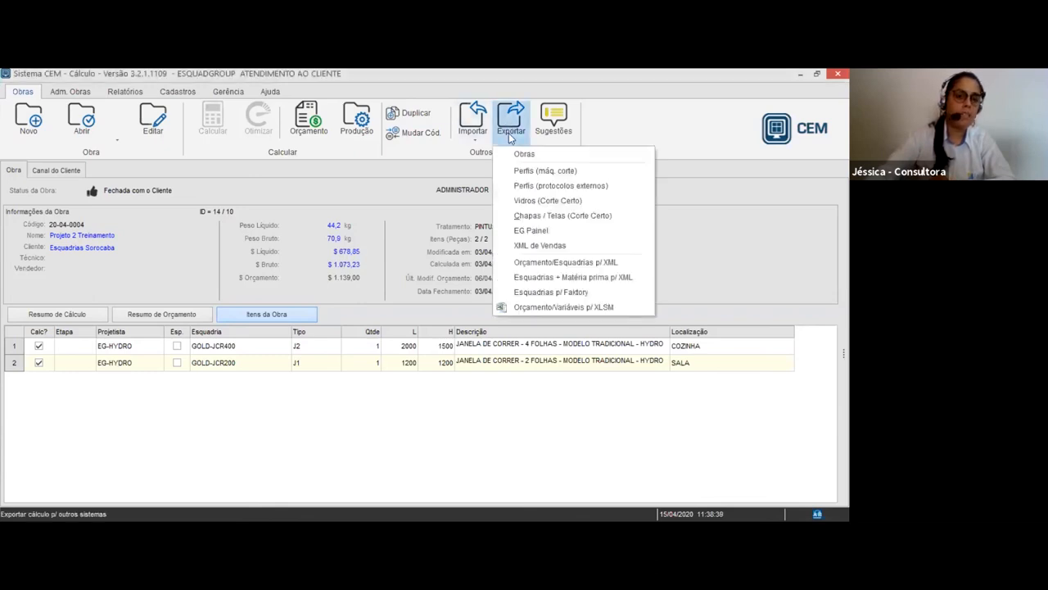
left_click(529, 294)
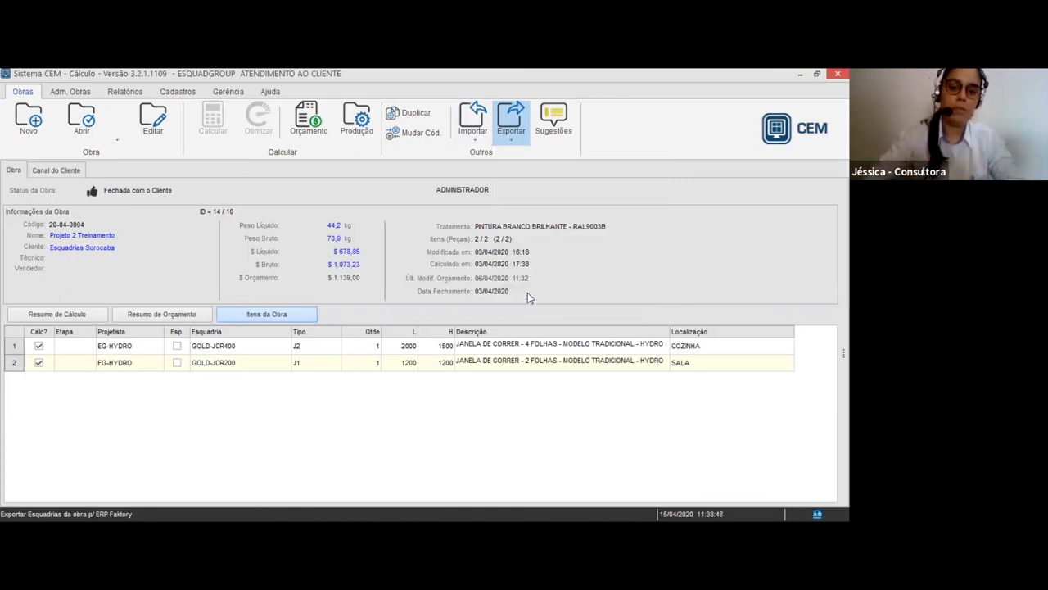
left_click(331, 191)
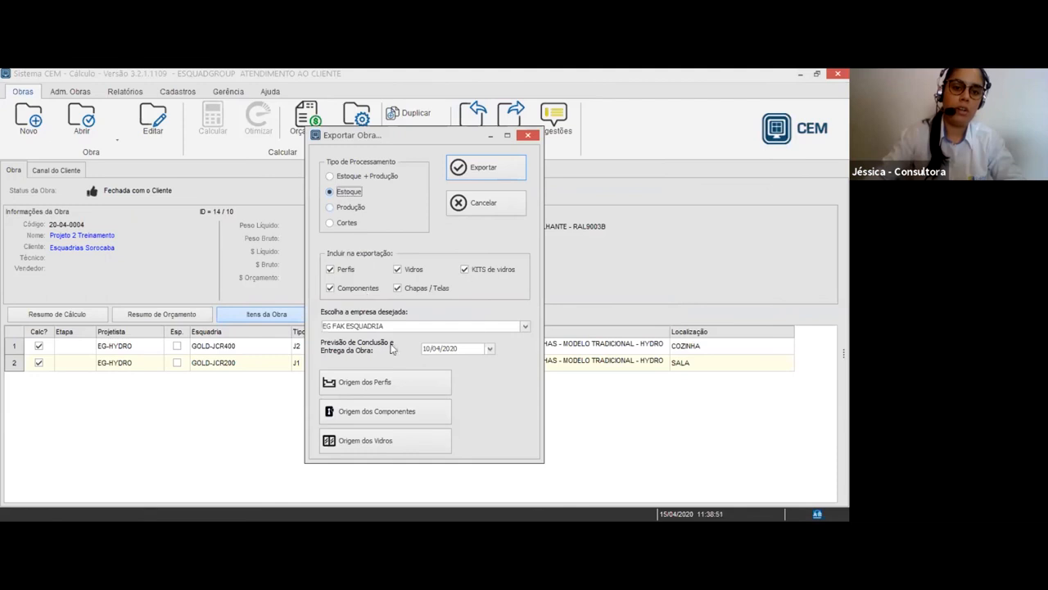
Choose EG FAK SOROCABA as the destination company and export the project
left_click(525, 326)
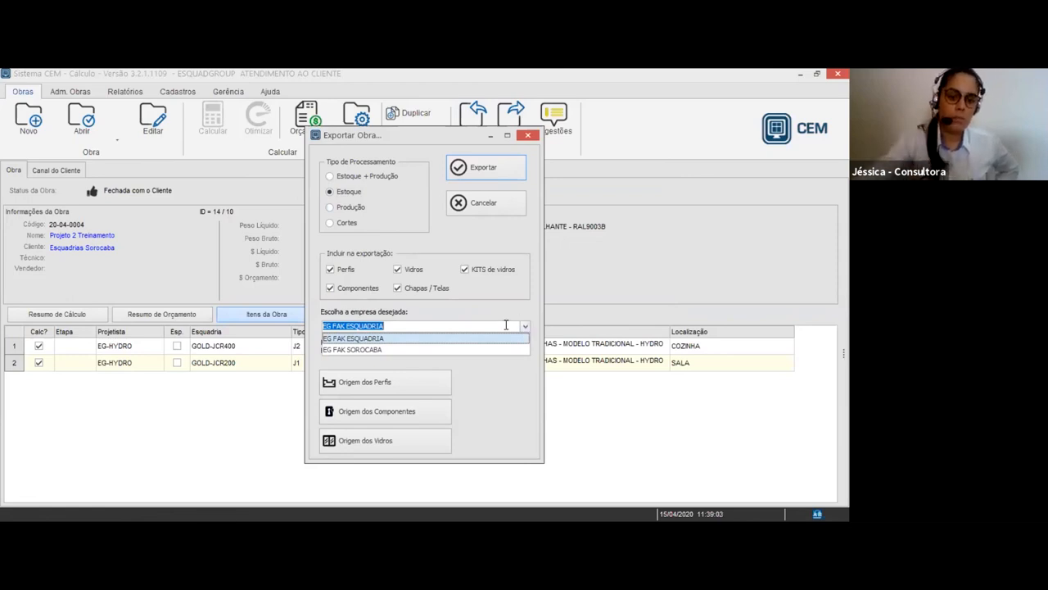
left_click(372, 349)
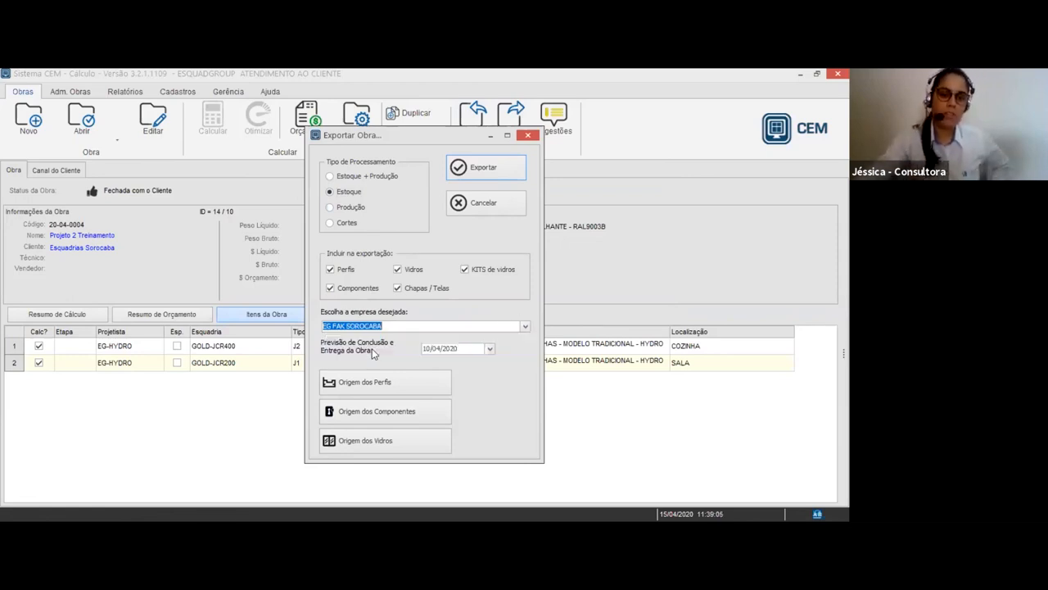
left_click(492, 329)
left_click(496, 337)
left_click(513, 329)
left_click(418, 349)
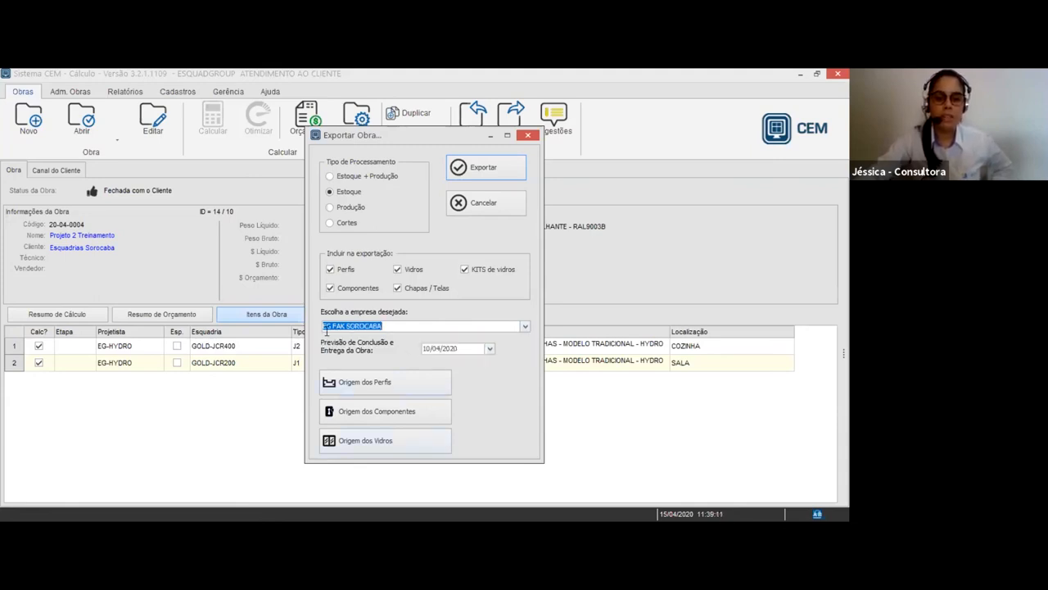
left_click(505, 169)
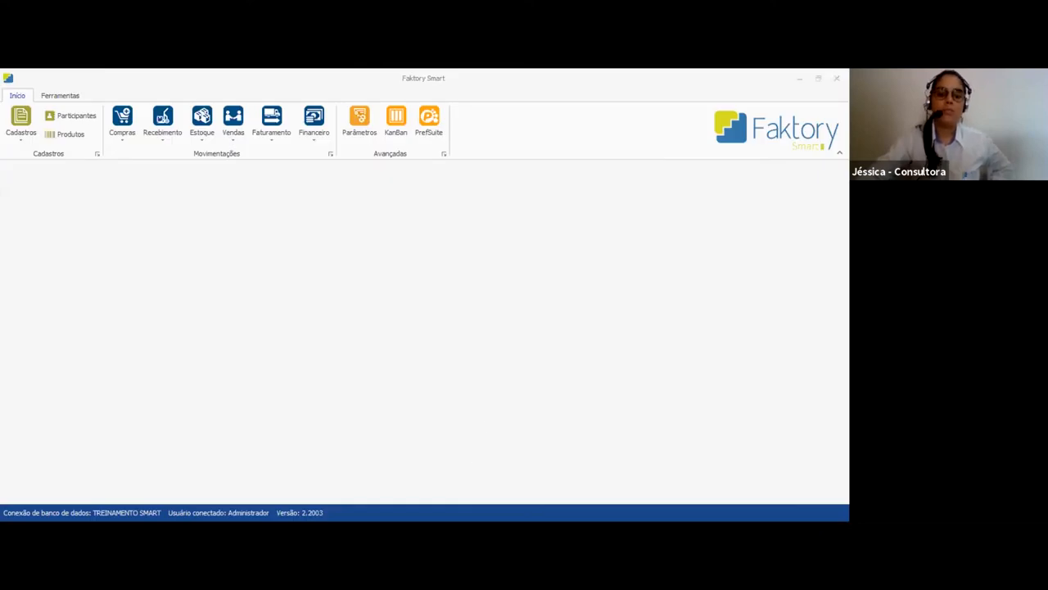
Open the purchase requests and list those of establishment 210 - EG FAK SOROCABA
left_click(125, 138)
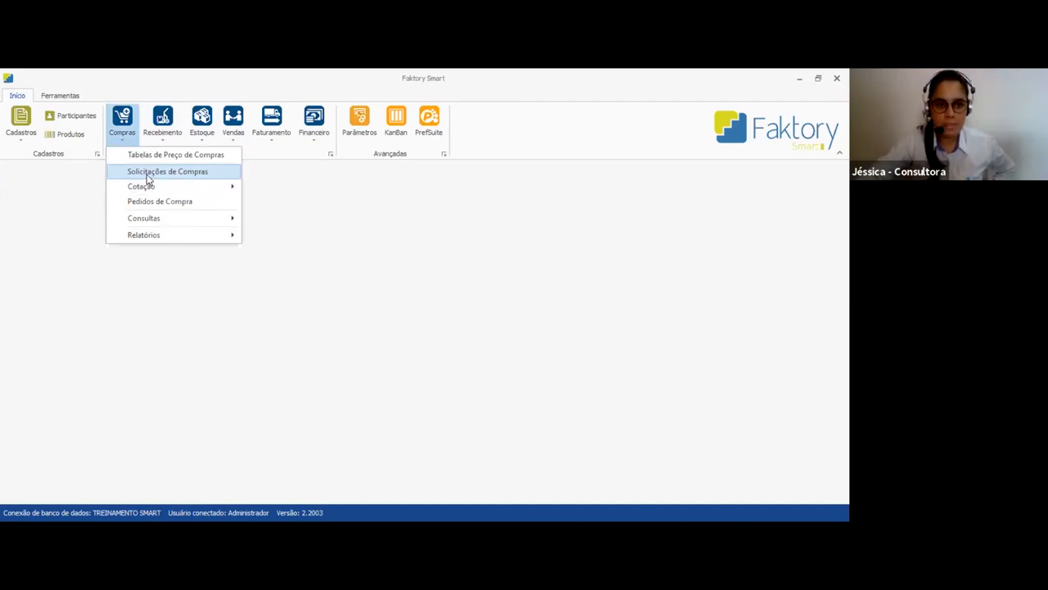
left_click(148, 175)
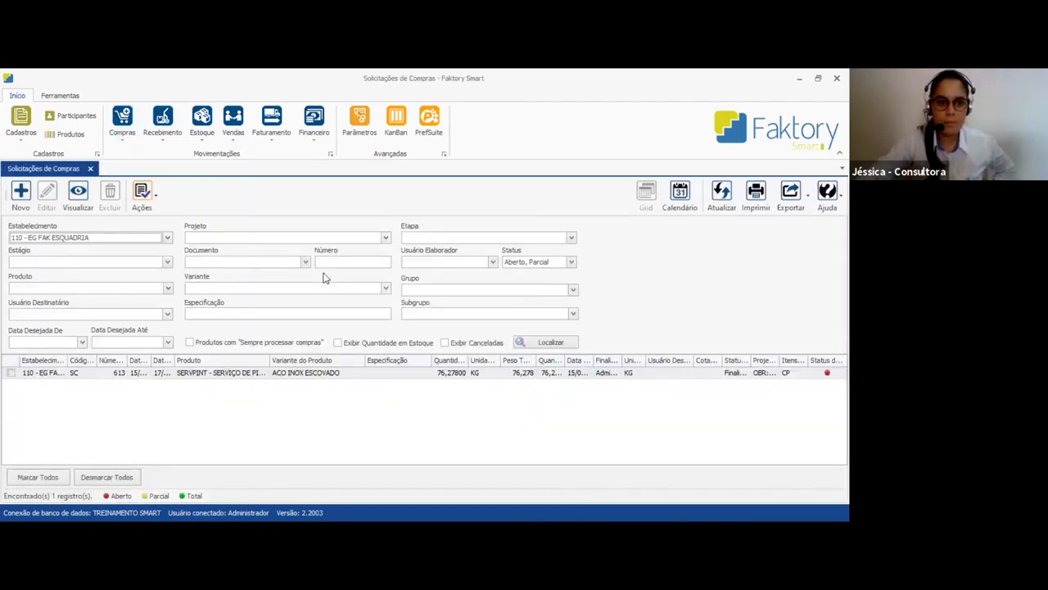
left_click(136, 238)
left_click(72, 308)
left_click(560, 343)
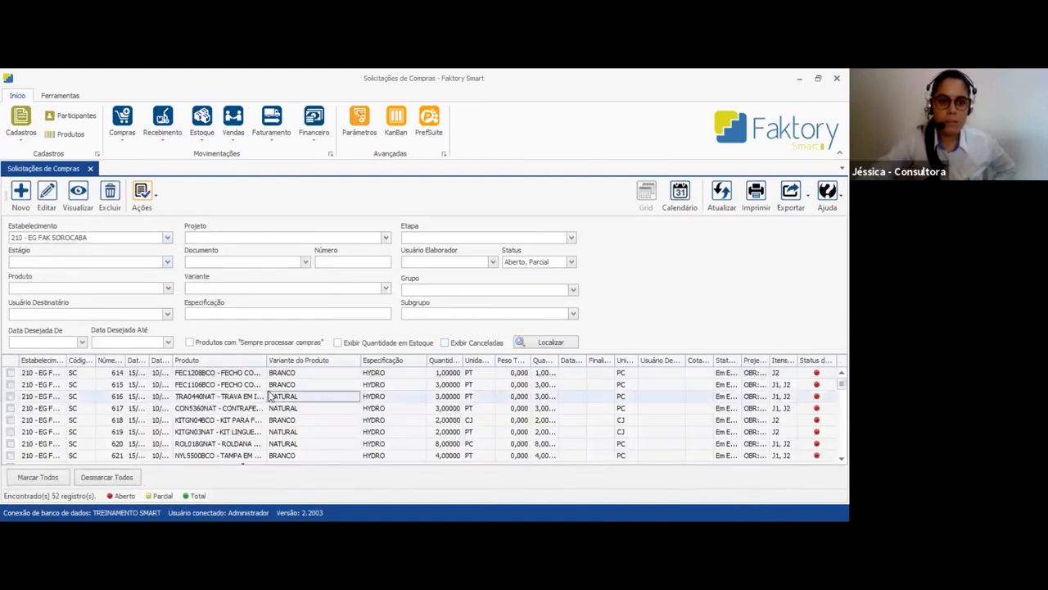
Look through the listed EG FAK SOROCABA purchase requests, from the components to the profiles and back
scroll(276, 426, "down", 7)
scroll(277, 426, "down", 7)
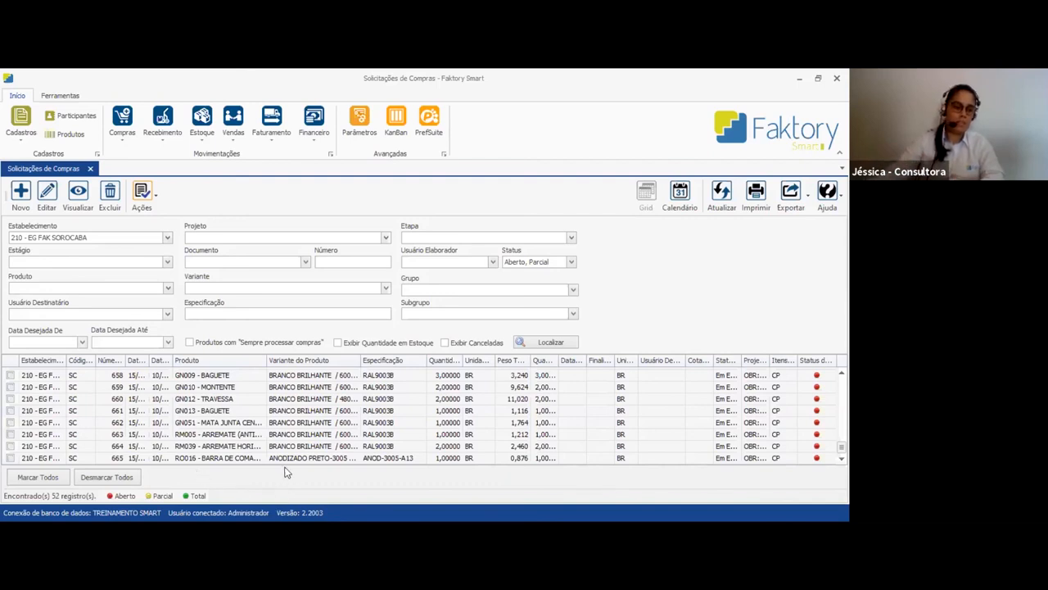
left_click(222, 437)
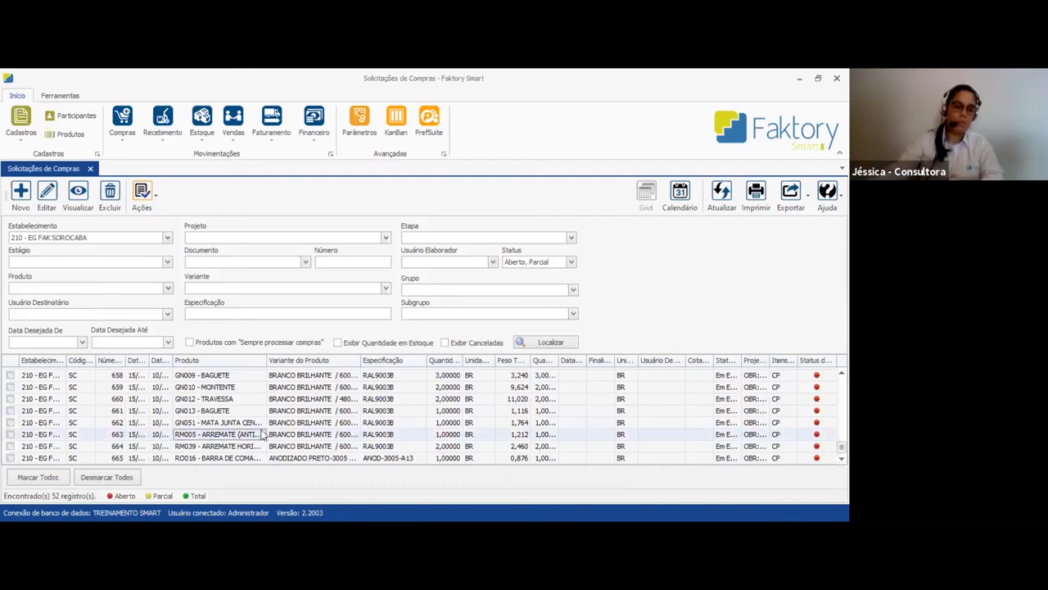
key("Up")
key("Up")
key("Up")
key("Up")
key("Up")
key("Up")
key("Up")
key("Up")
key("Up")
key("Up")
key("Up")
key("Up")
key("Up")
key("Up")
key("Up")
key("Up")
key("Up")
key("Up")
key("Up")
key("Up")
key("Up")
key("Up")
key("Up")
key("Up")
key("Up")
key("Up")
key("Up")
key("Up")
key("Up")
key("Up")
key("Up")
key("Up")
key("Up")
key("Up")
key("Up")
left_click(167, 397)
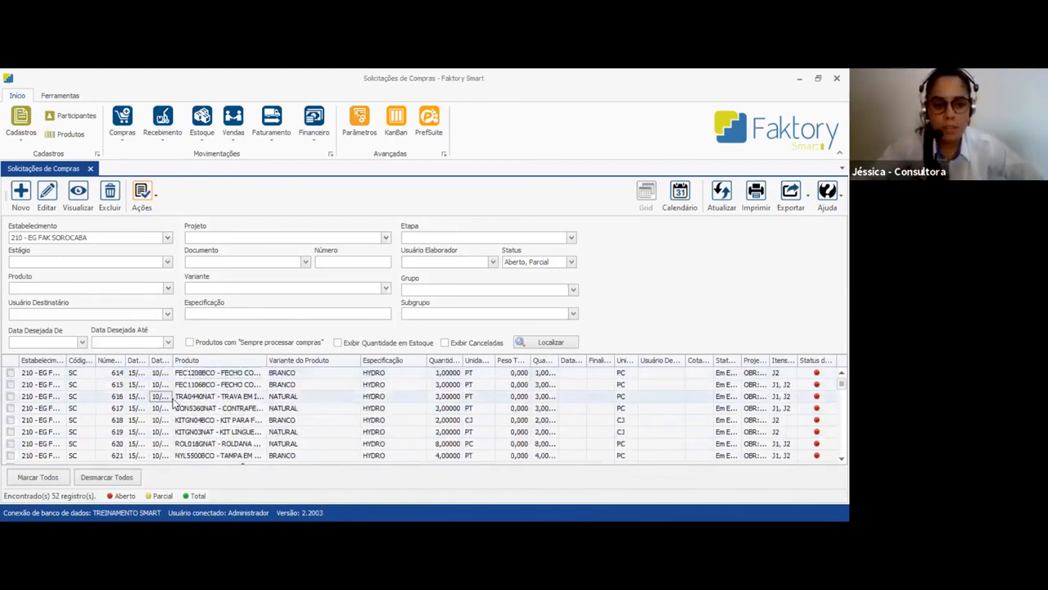
Mark request 616 for product TRA0440NAT and open Reaproveitamento Estoque for it
left_click(10, 396)
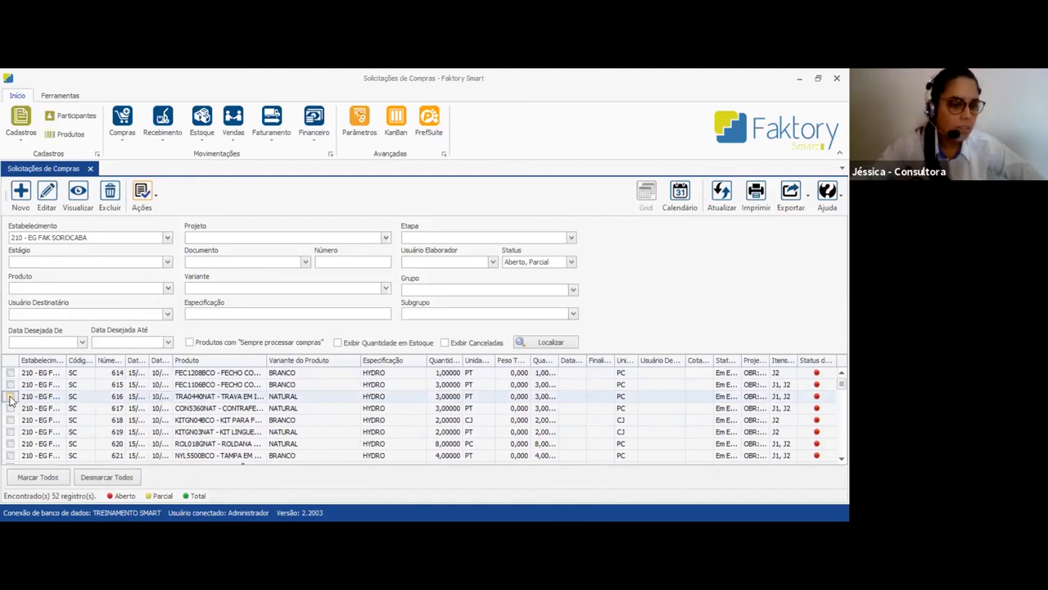
left_click(162, 397)
left_click(248, 398)
left_click(296, 398)
left_click(729, 400)
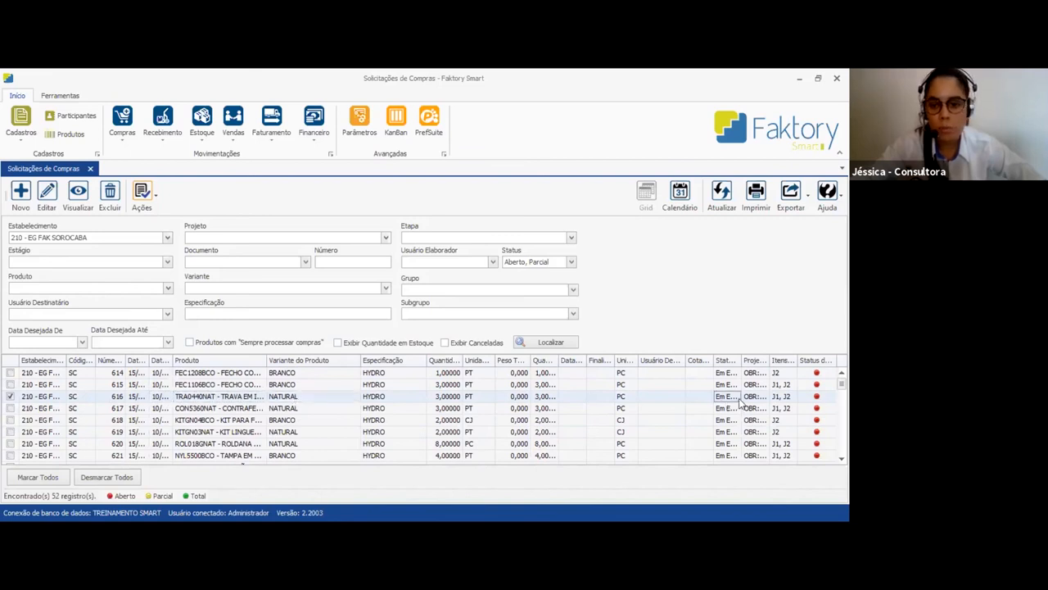
left_click(194, 400)
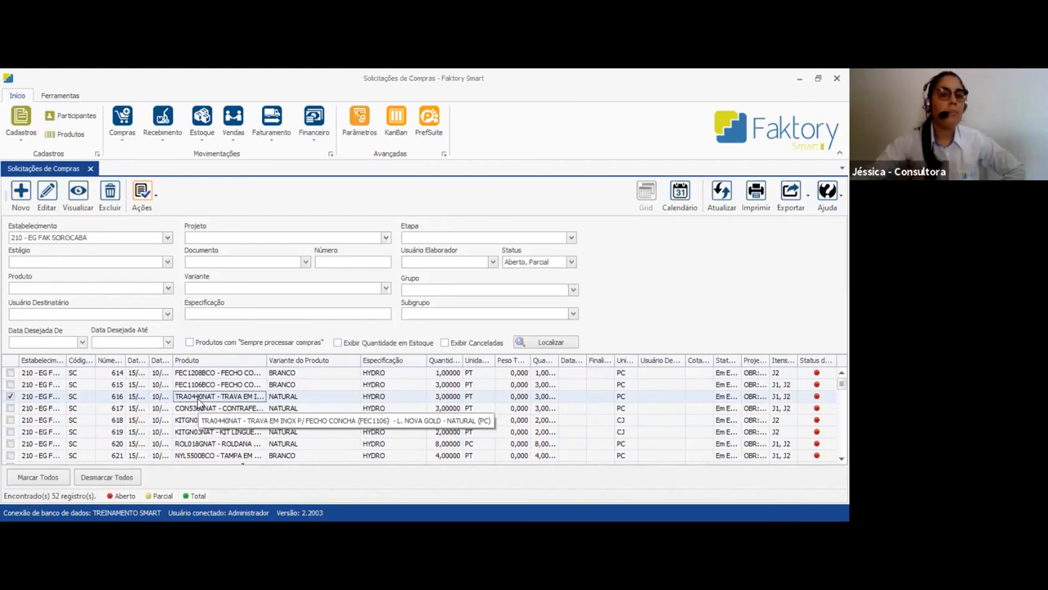
left_click(145, 197)
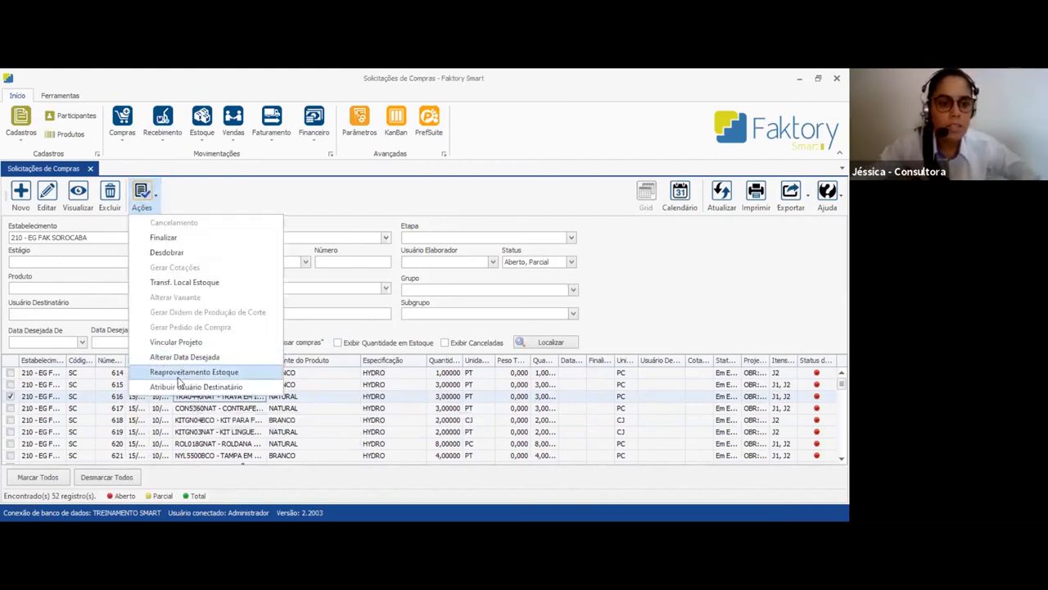
left_click(247, 371)
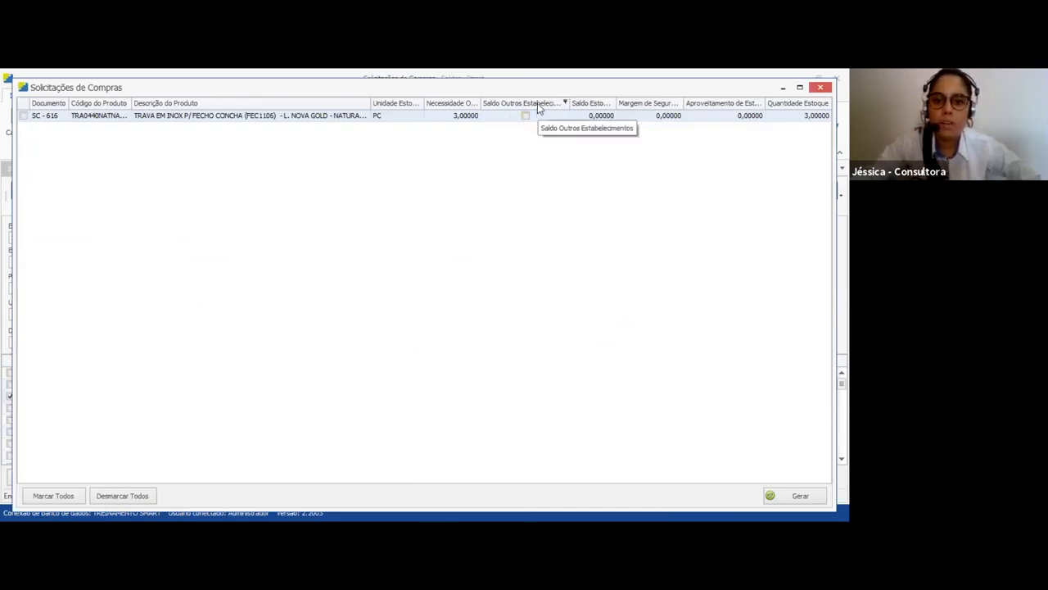
Enable Saldo Outros Estabelecimentos for request 616 and check the stock balance of the other establishments
left_click(526, 116)
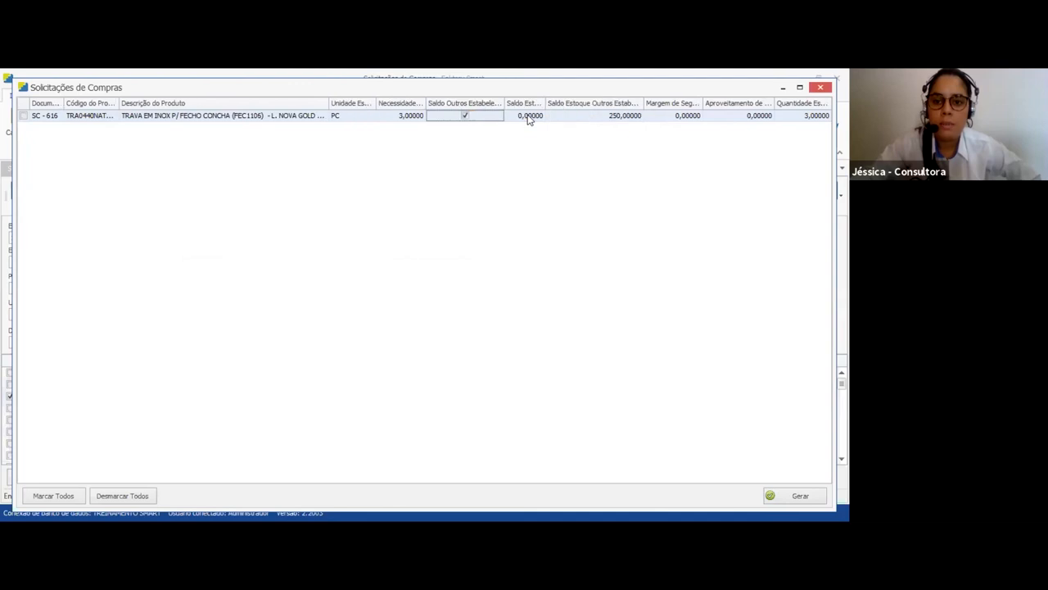
left_click(463, 116)
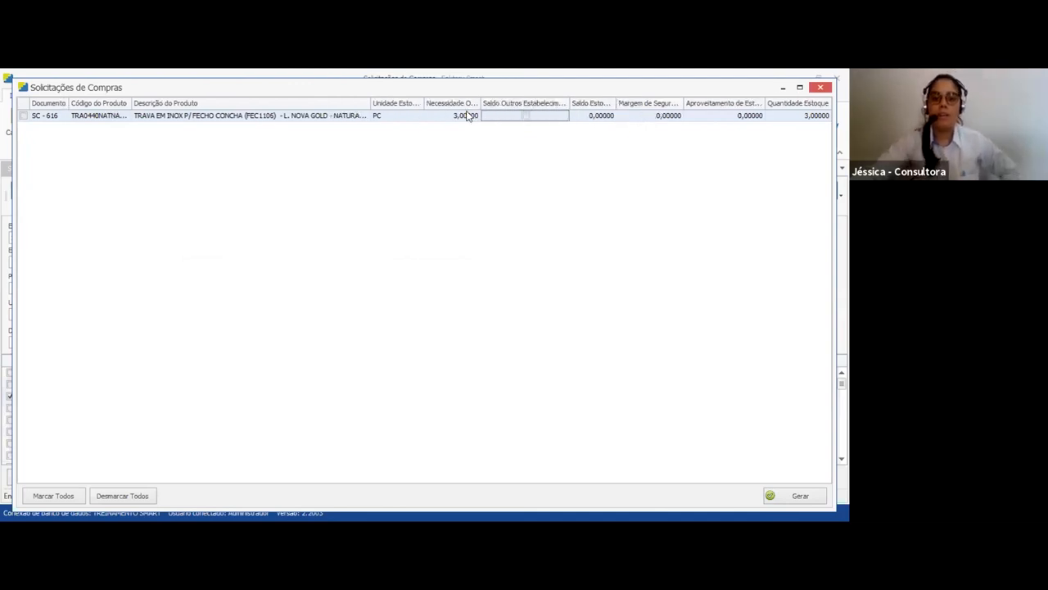
left_click(527, 116)
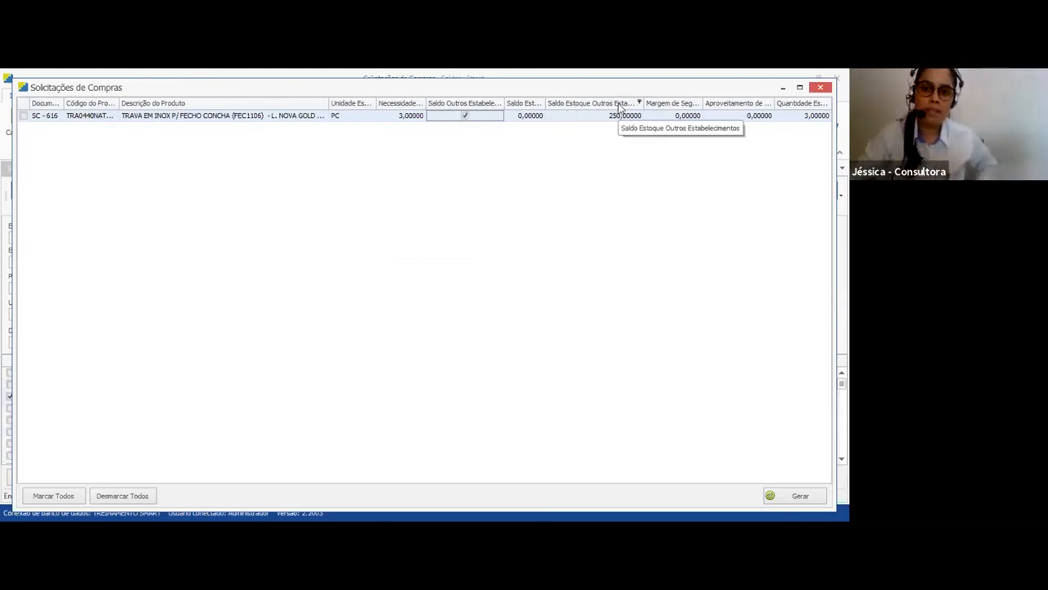
left_click(630, 116)
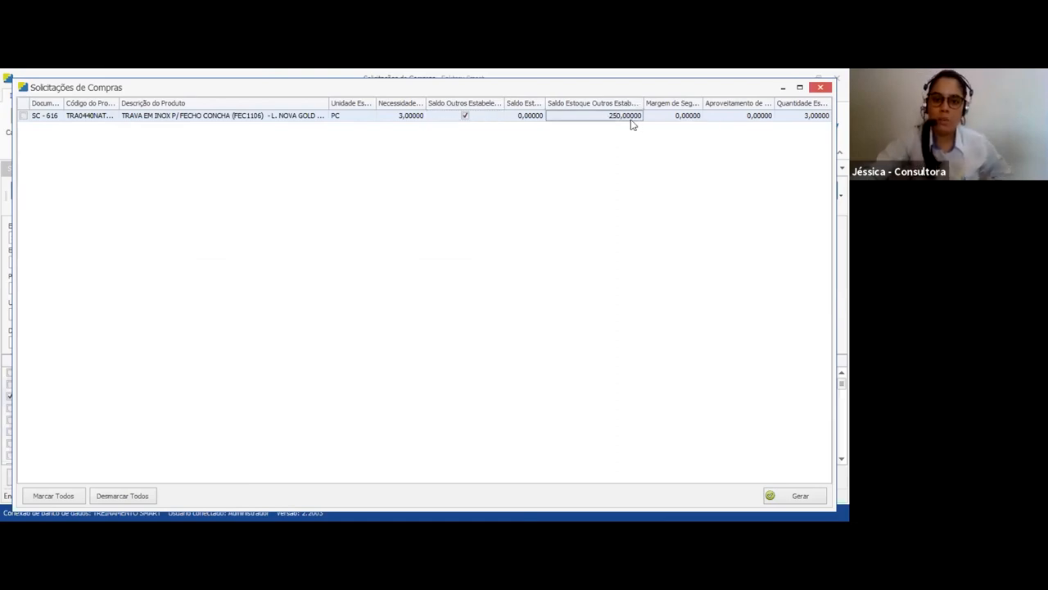
Mark request 616 in the stock reuse list, narrow the product description column and set Aproveitamento de Estoque to 3
left_click(23, 116)
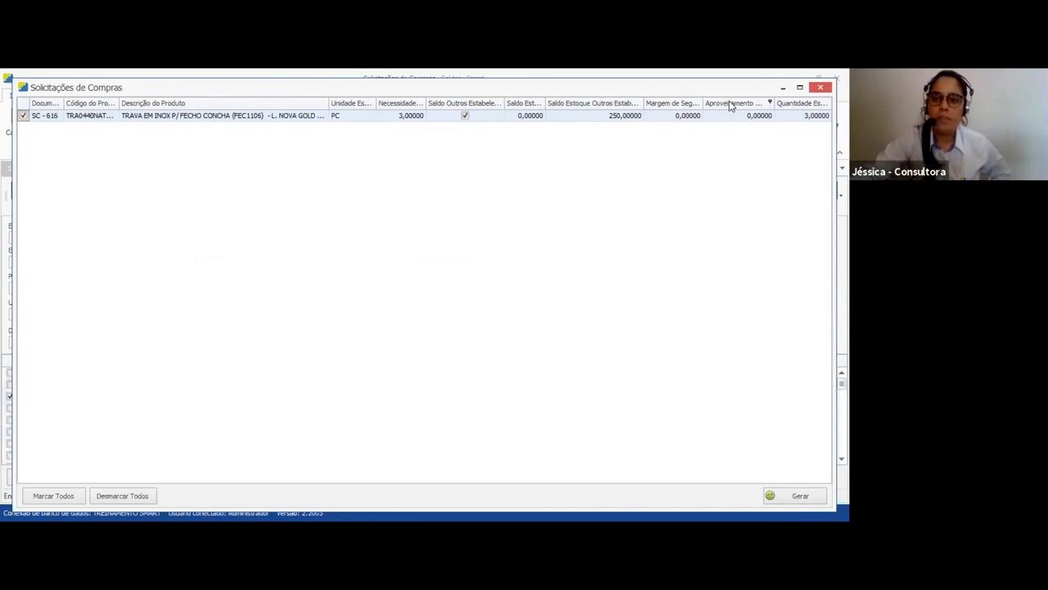
left_click_drag(326, 105, 206, 110)
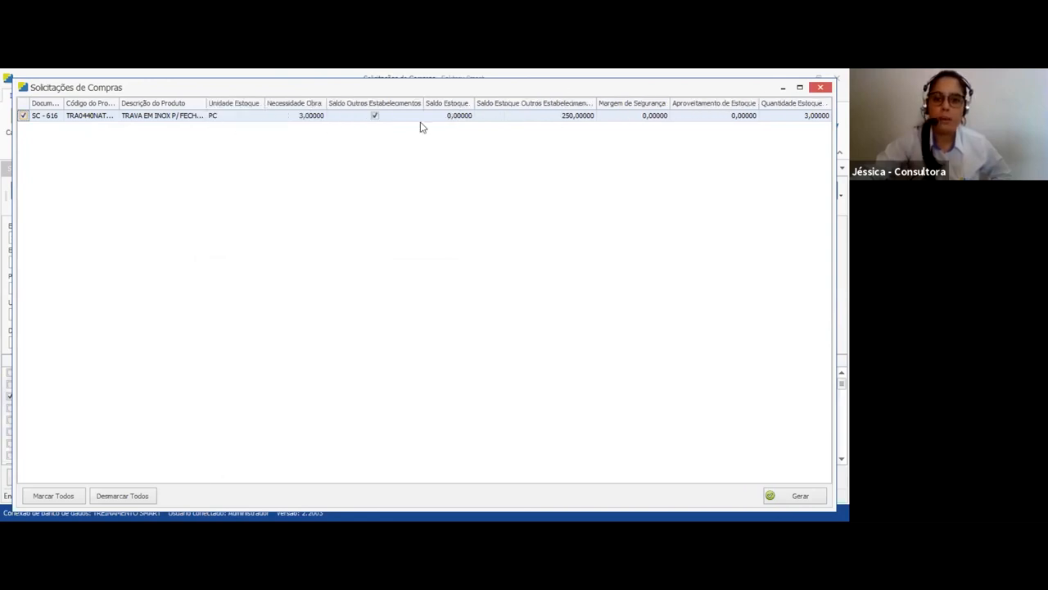
left_click(722, 115)
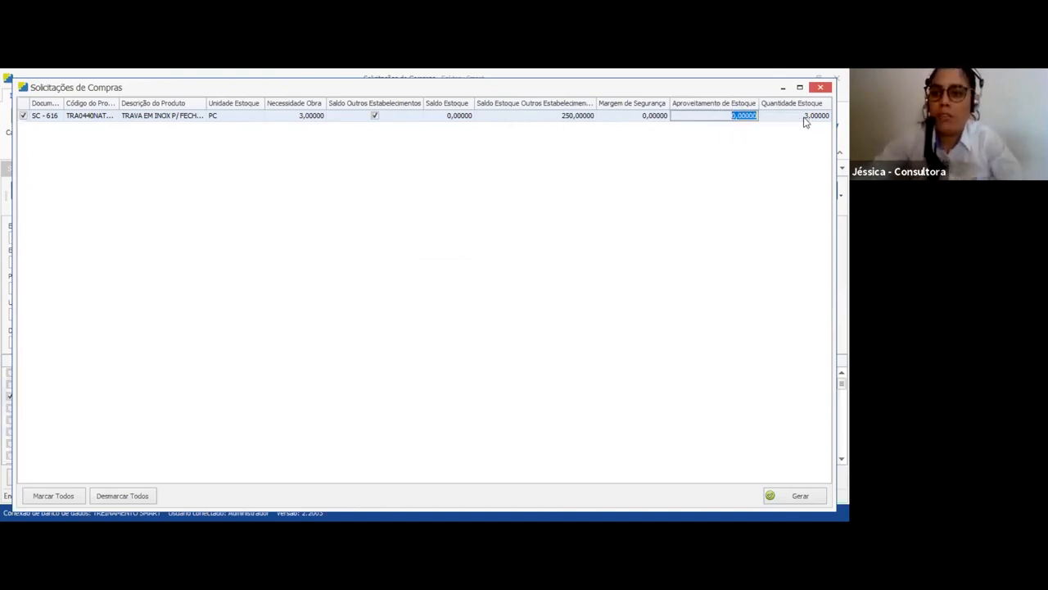
type("3")
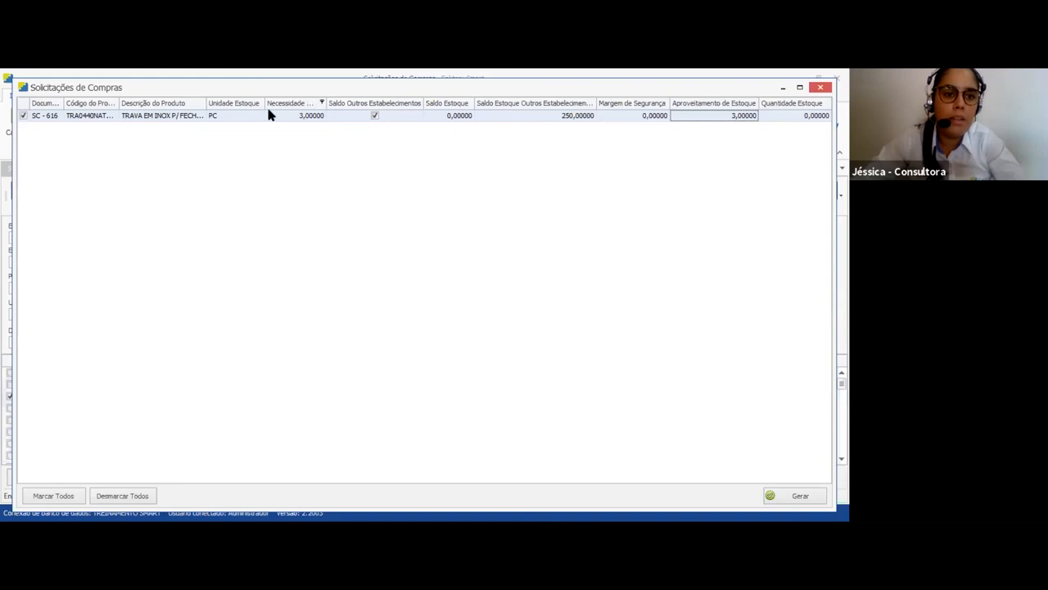
Review the required quantity and balances of request 616, generate the stock reuse and close the success message
left_click(310, 118)
left_click(580, 119)
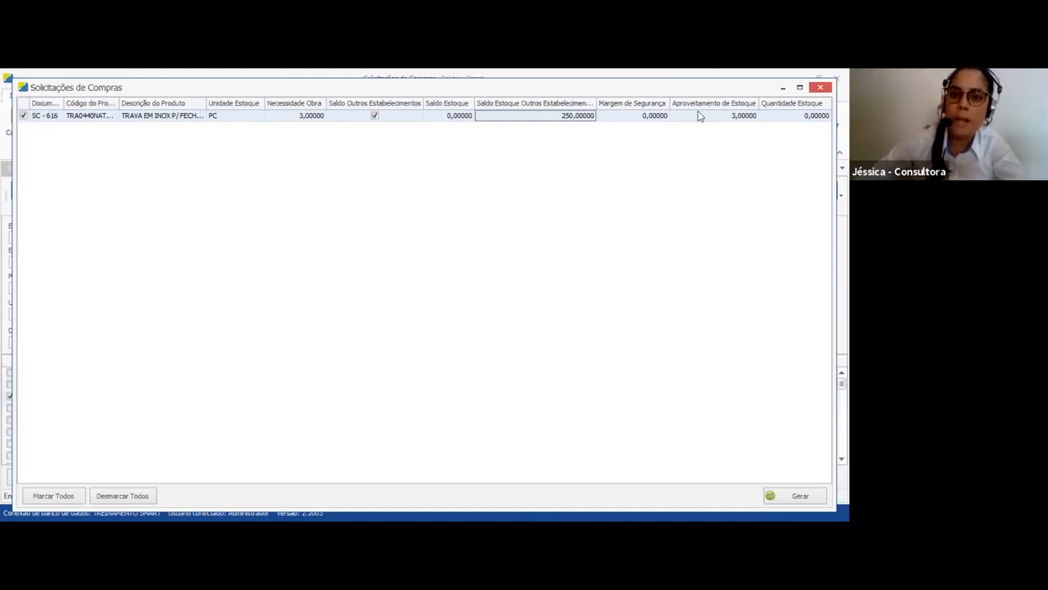
left_click(726, 117)
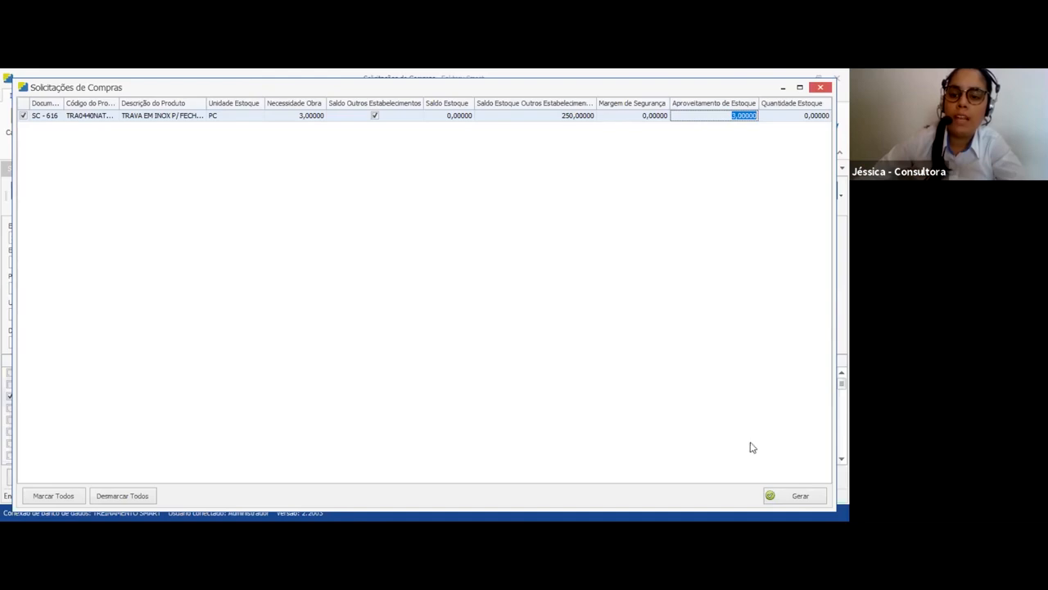
left_click(796, 496)
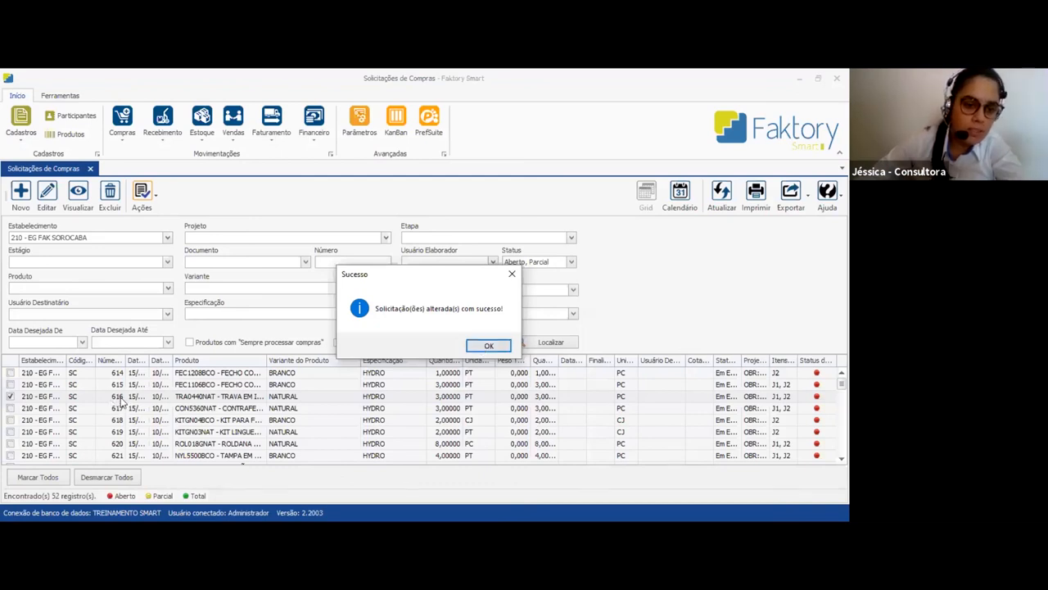
left_click(490, 345)
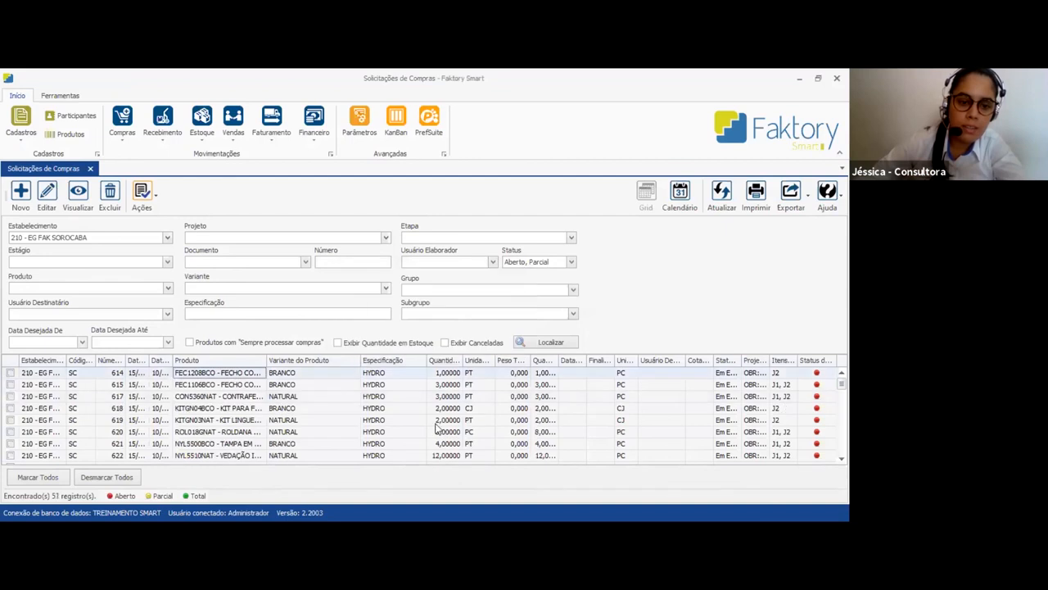
Widen the document number column and check the request numbers around 616 in the purchase requests list
left_click_drag(126, 362, 196, 363)
left_click(191, 375)
left_click(188, 387)
left_click(187, 399)
left_click(187, 385)
left_click(187, 398)
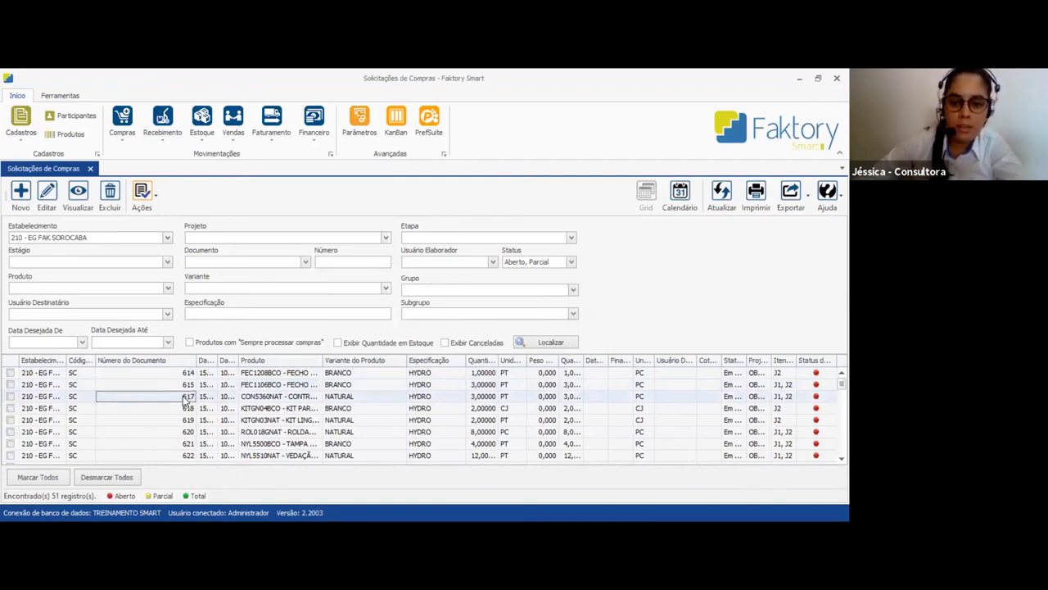
Find the stock location transfers destined for 210 - EG FAK SOROCABA and OBRA 20-04-0004 - Projeto 2 Treinamento - EG FAK ESQUADRIA
left_click(204, 135)
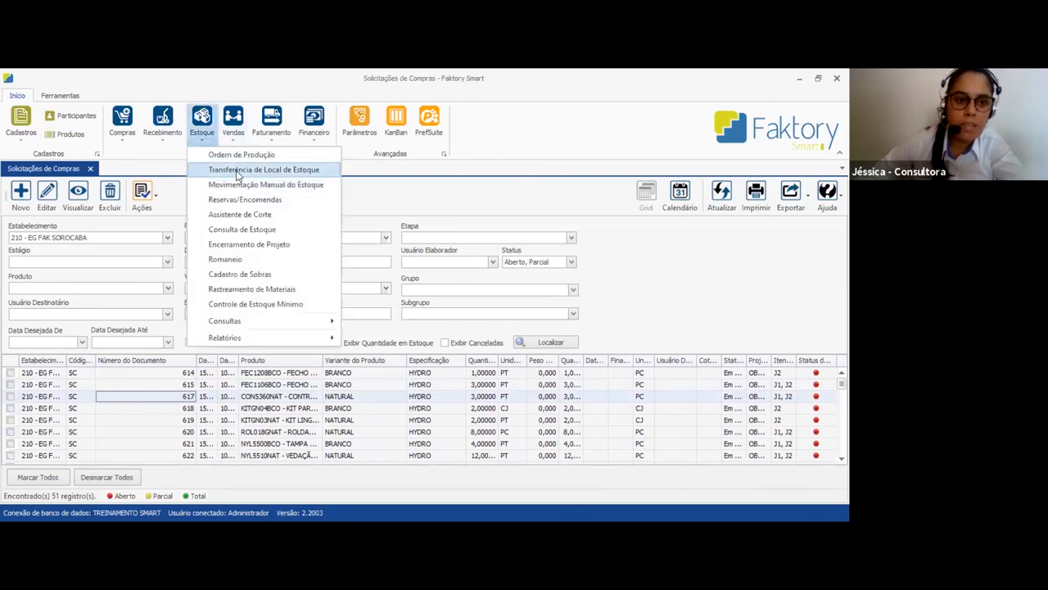
left_click(239, 174)
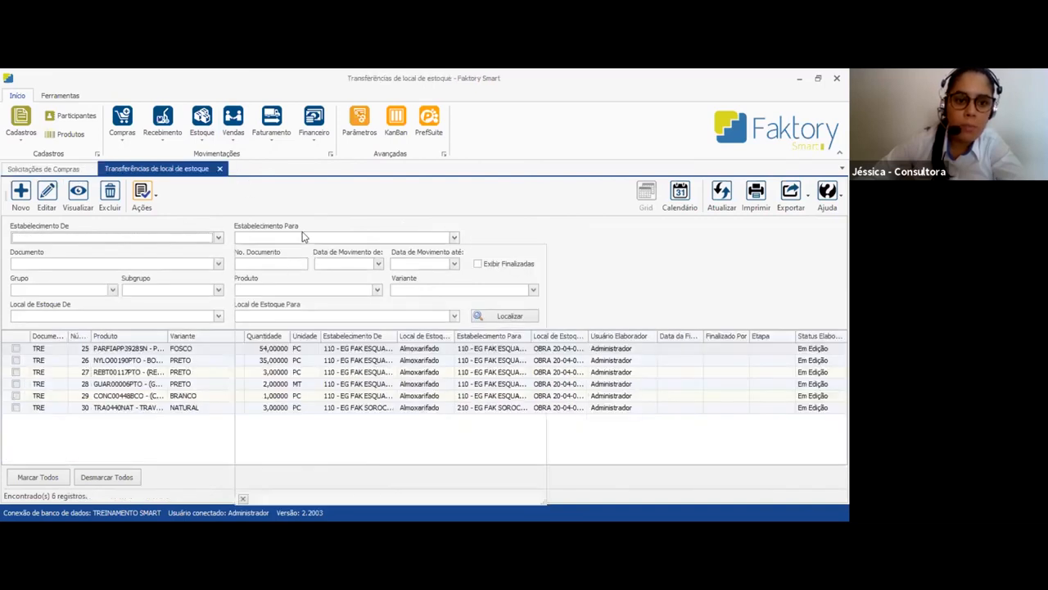
left_click(299, 309)
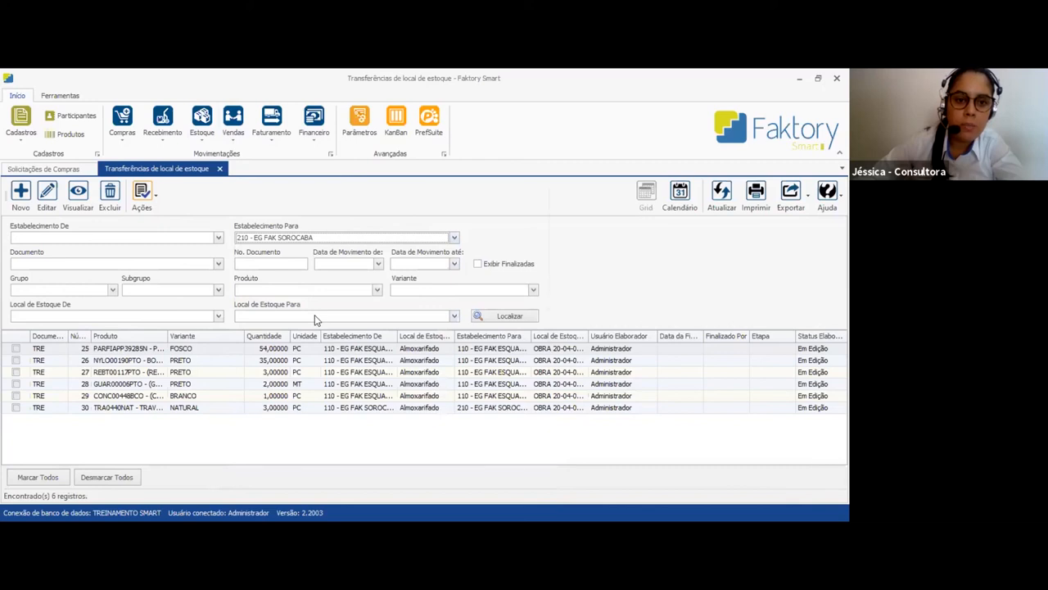
left_click(316, 316)
left_click(319, 157)
left_click(506, 316)
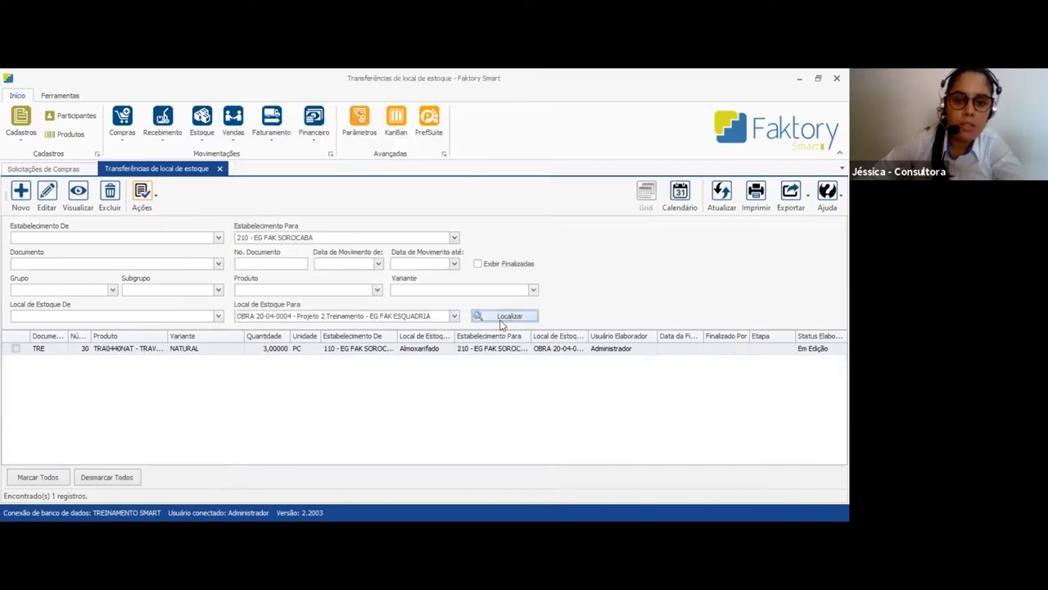
View the details of the TRAVA EM INOX stock transfer, close them, and check its origin establishment in the list
left_click(424, 352)
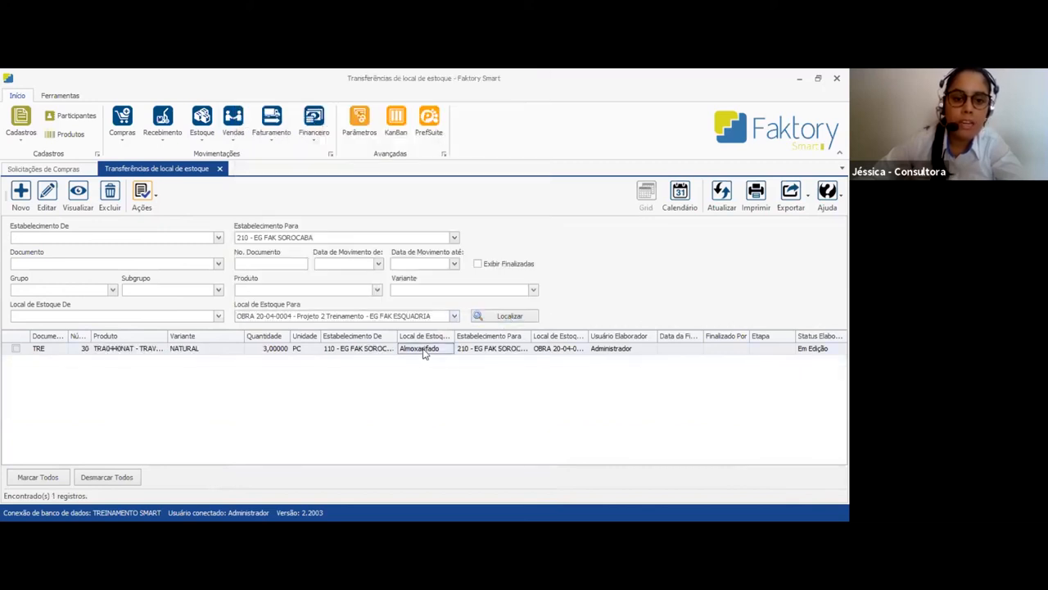
double_click(424, 352)
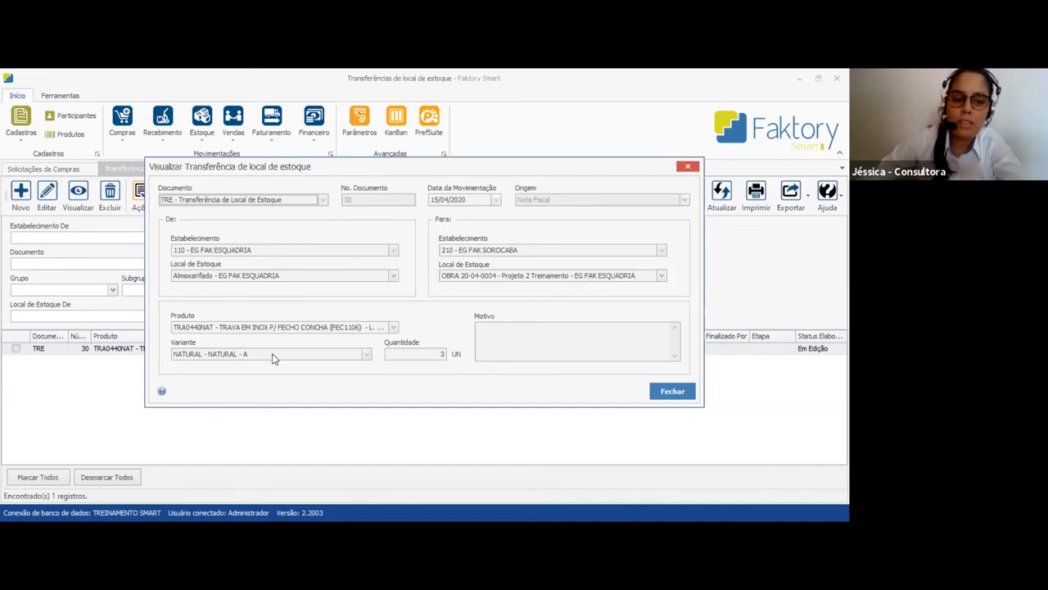
left_click(676, 394)
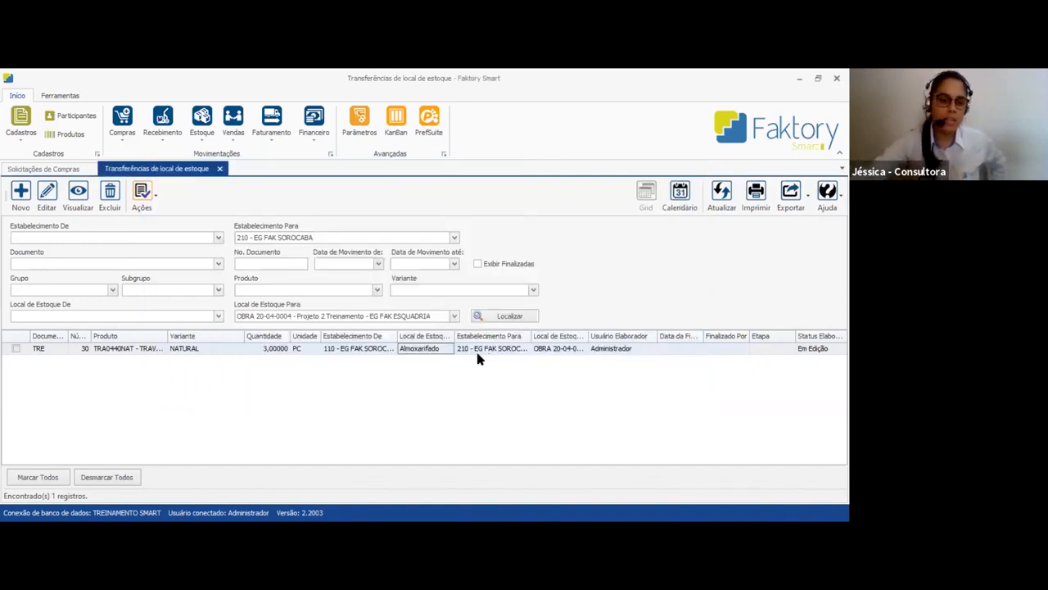
left_click(351, 348)
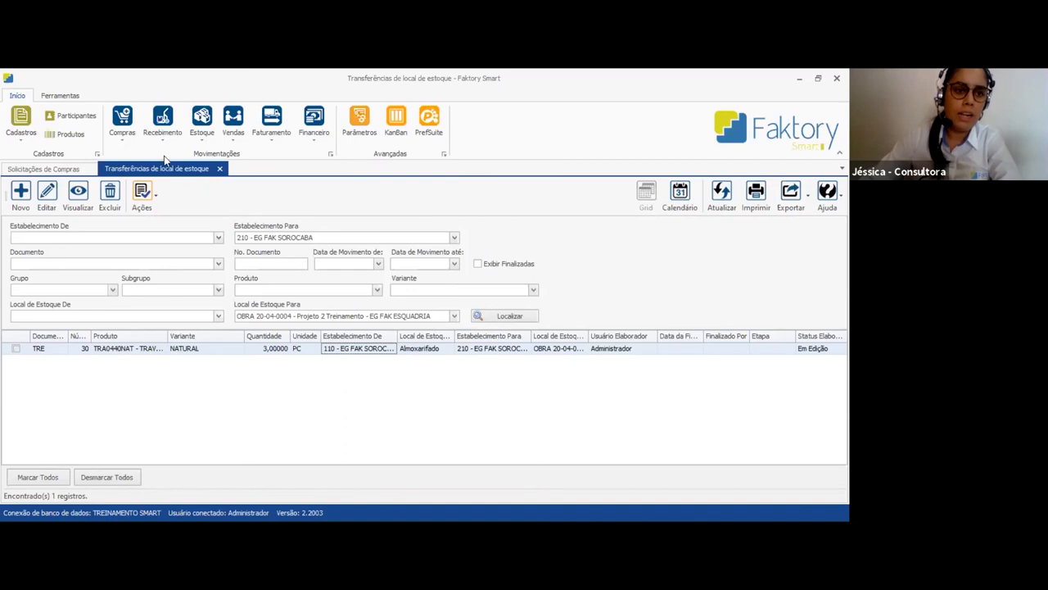
Generate the Atendimento de Pedido de Compra report without filters, narrow the filter pane and review the purchase order items
left_click(124, 135)
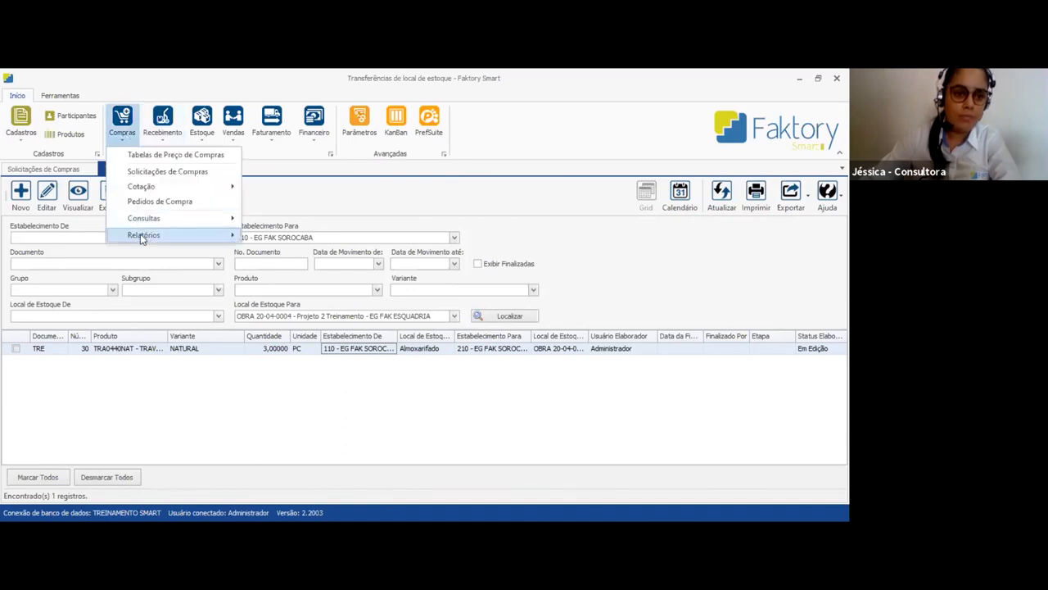
mouse_move(142, 238)
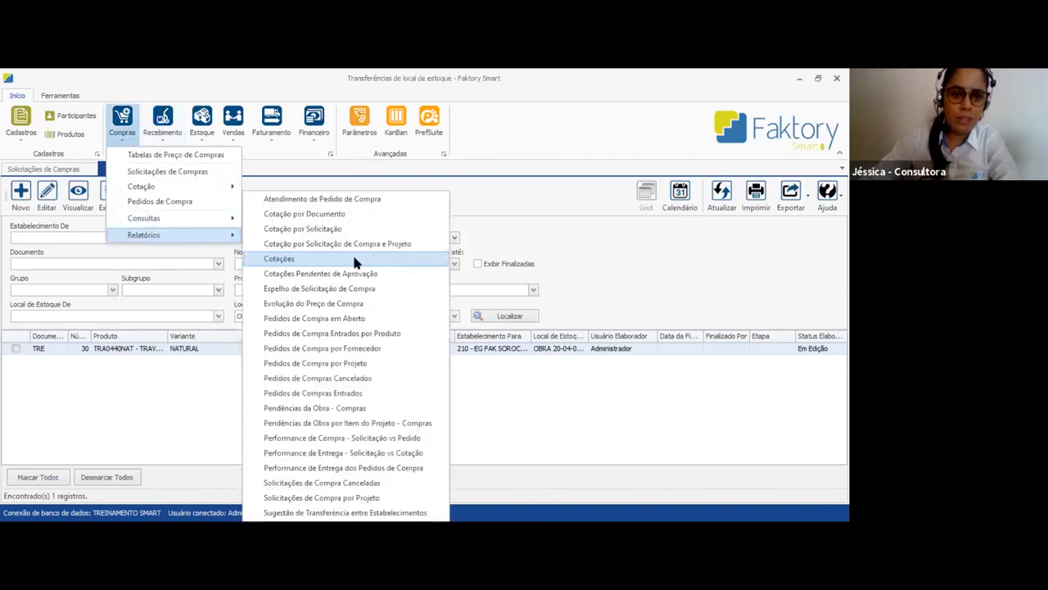
left_click(350, 201)
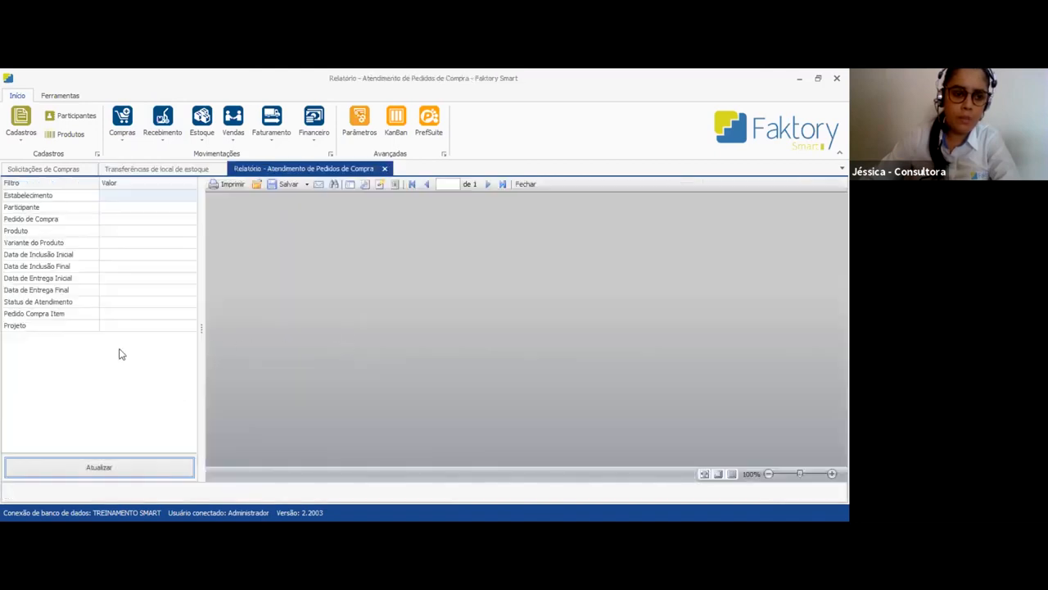
left_click(134, 470)
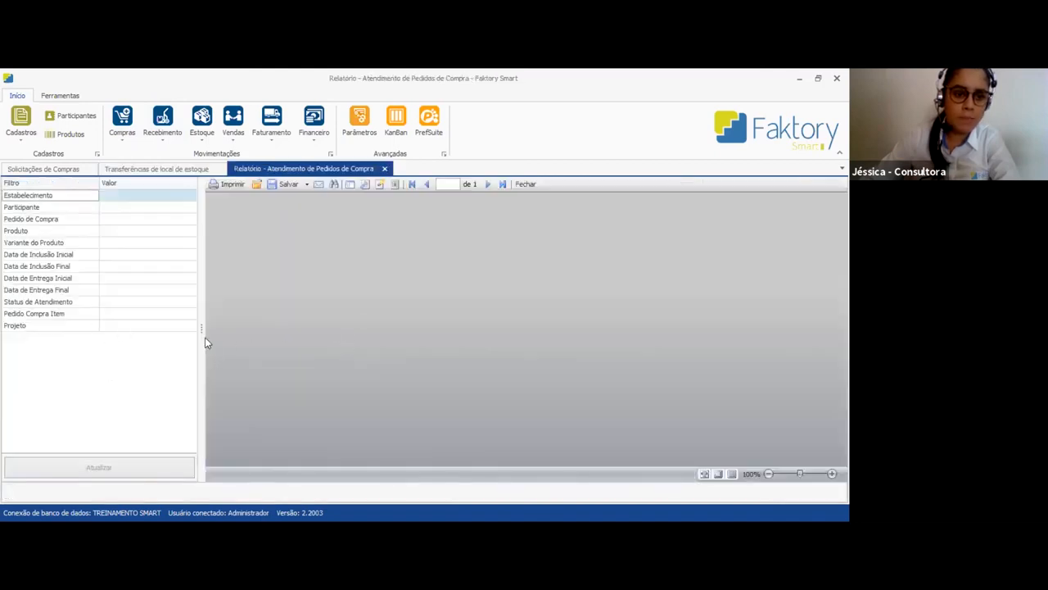
left_click_drag(201, 325, 68, 325)
scroll(562, 301, "down", 3)
scroll(562, 307, "down", 1)
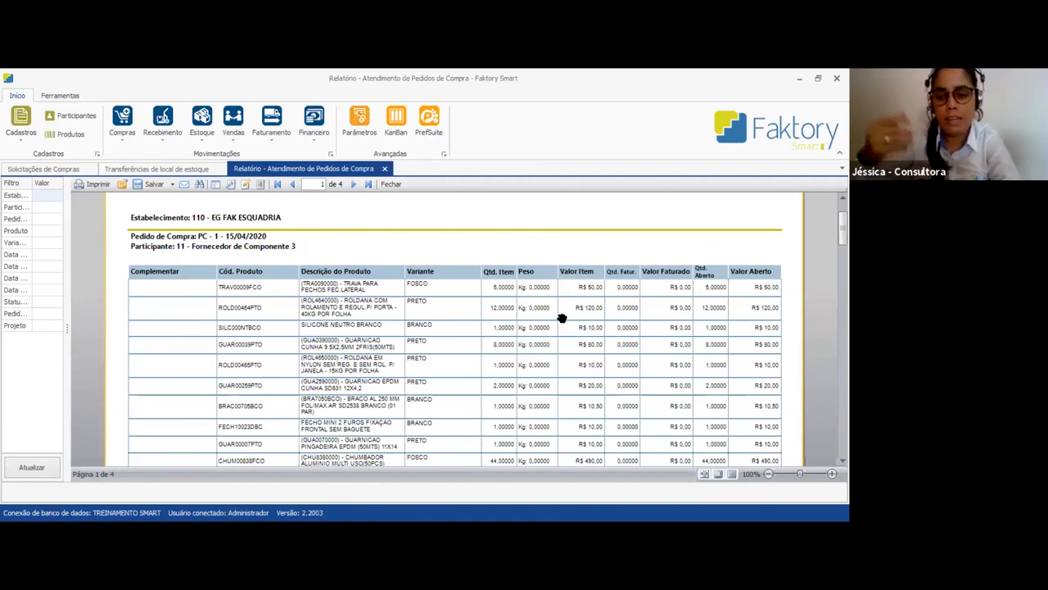
Generate the Performance de Entrega dos Pedidos de Compra report without filters and close it after viewing
left_click(125, 137)
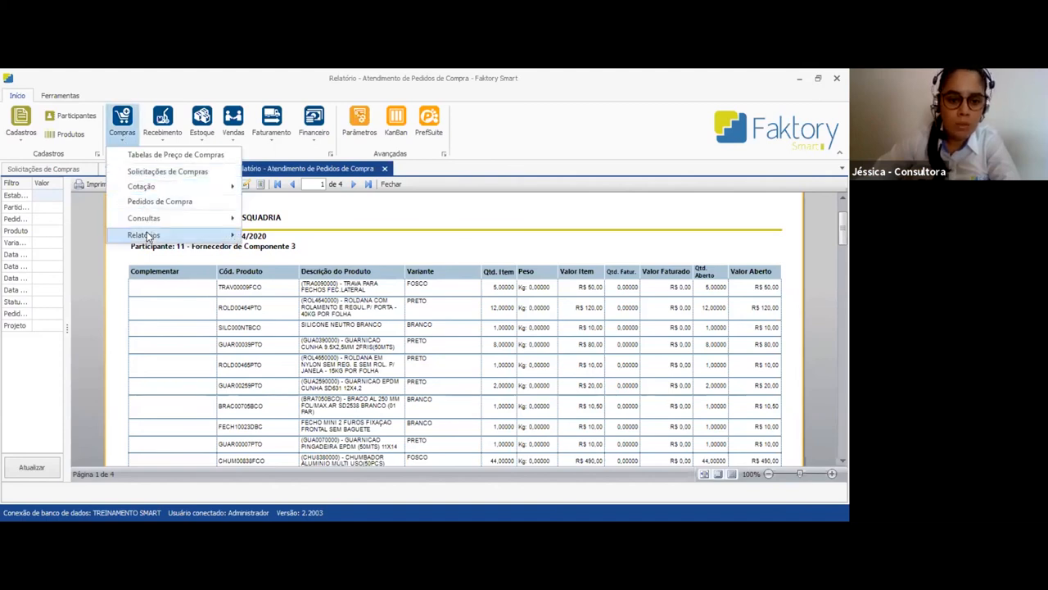
mouse_move(149, 238)
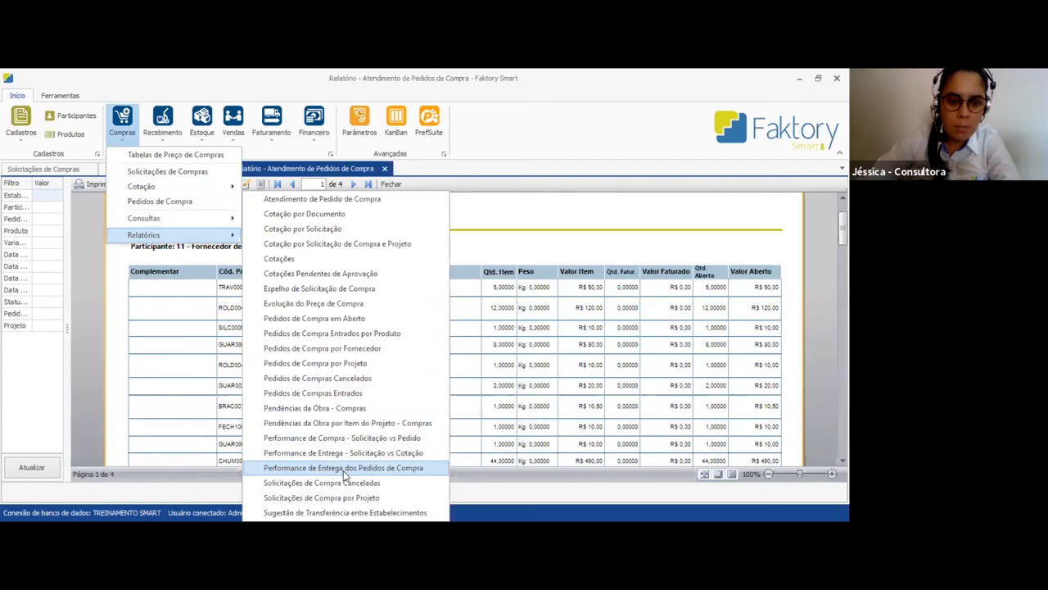
left_click(398, 471)
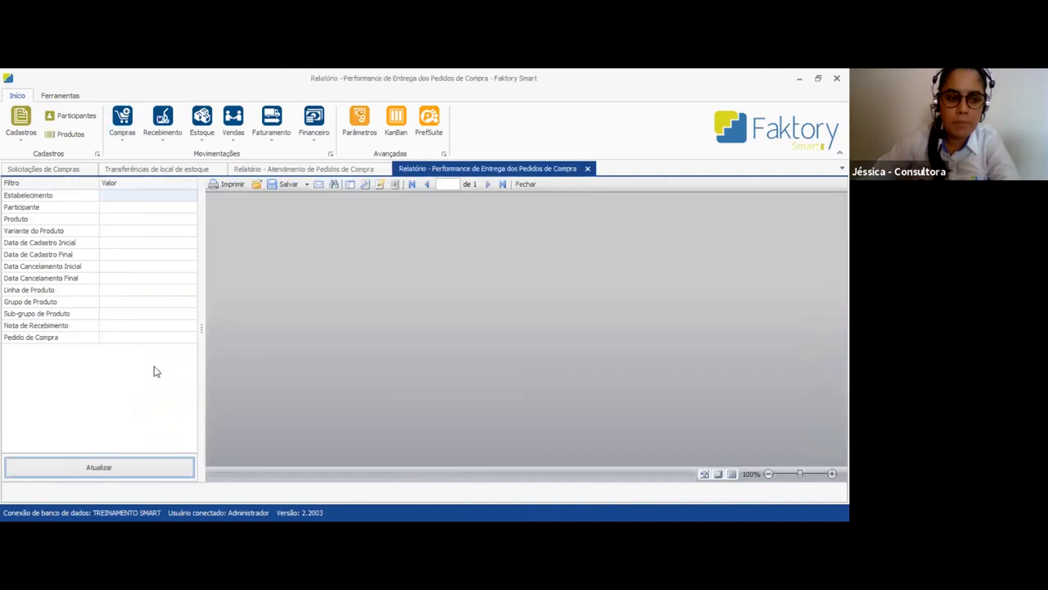
left_click(147, 470)
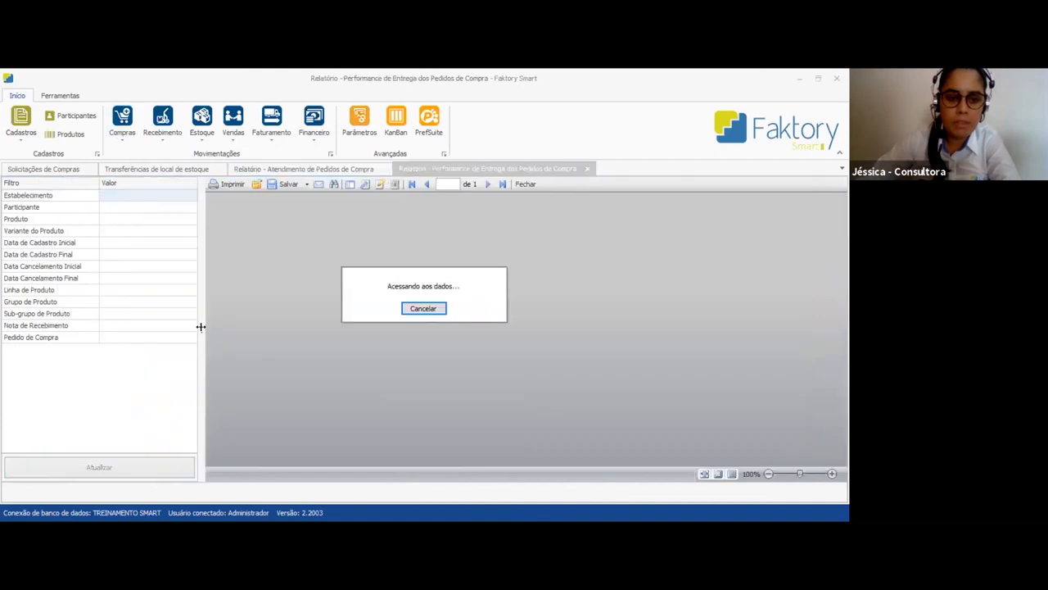
left_click(139, 338)
left_click(144, 326)
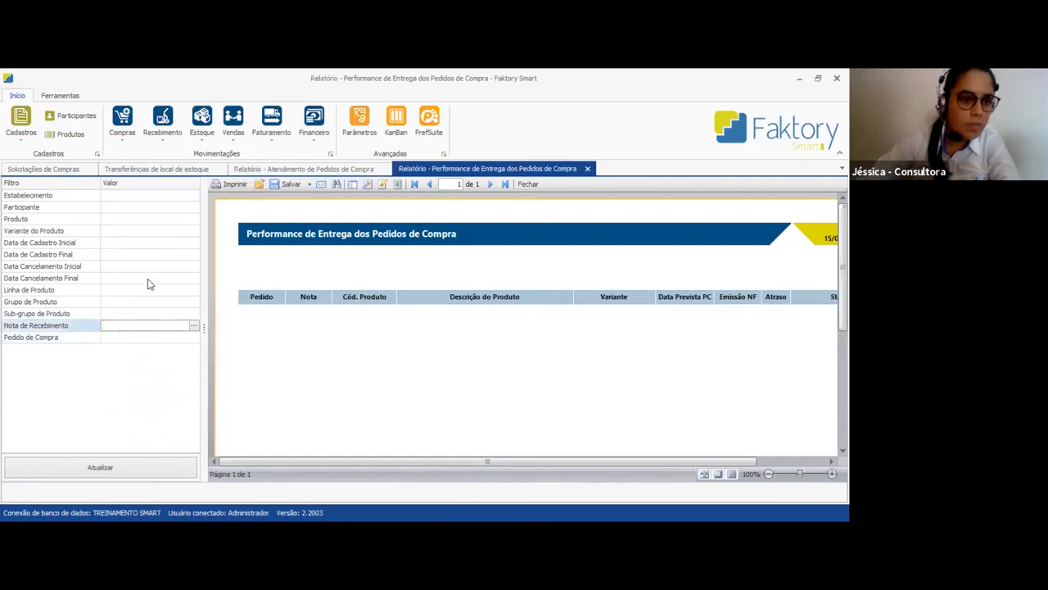
left_click(589, 169)
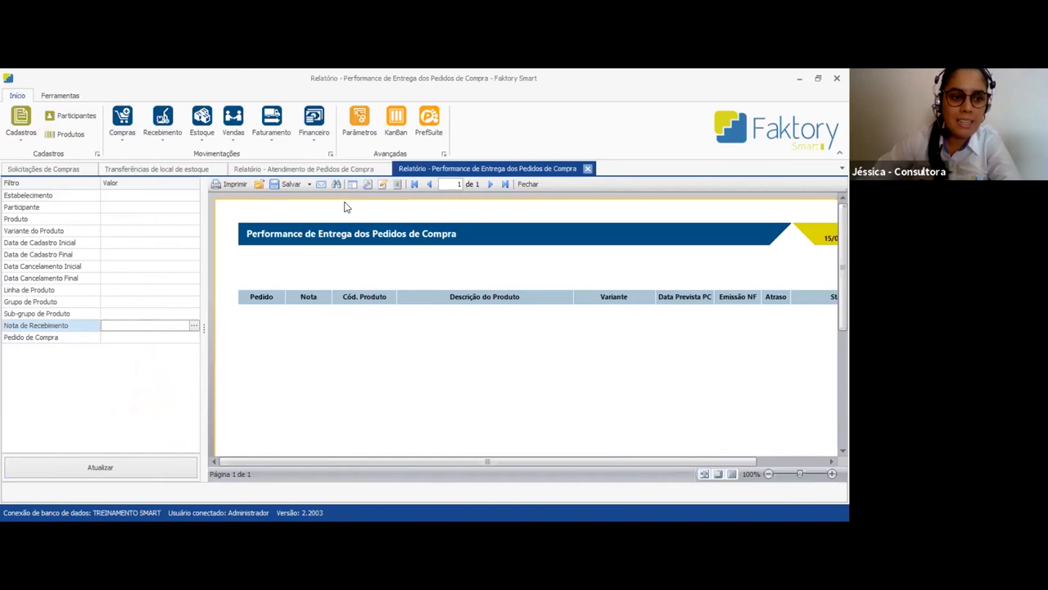
Generate the Pendências da Obra por Item do Projeto - Compras report without filters and narrow its filter pane
left_click(123, 131)
mouse_move(143, 234)
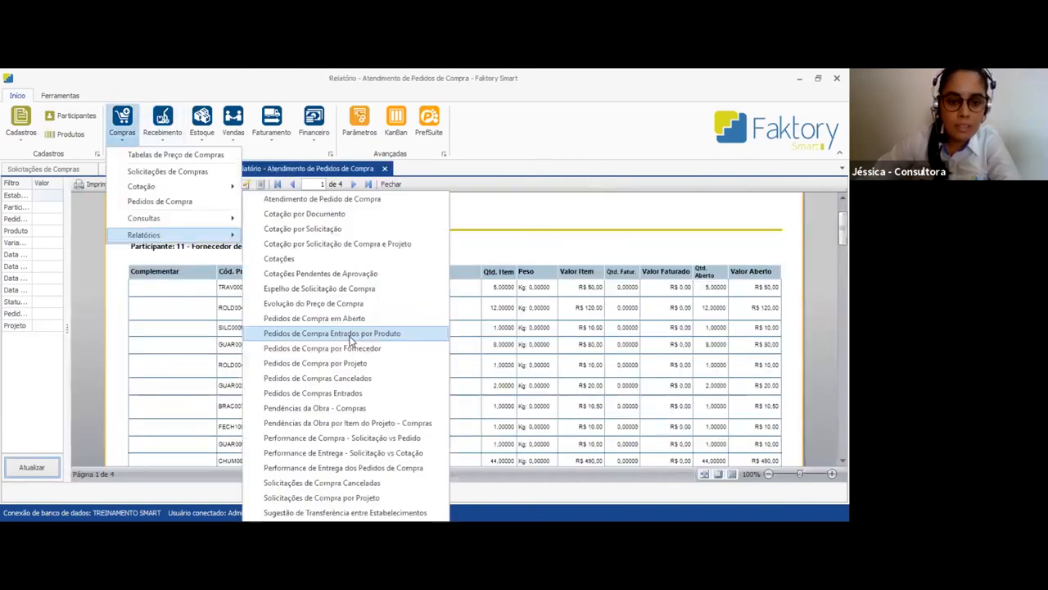
left_click(391, 426)
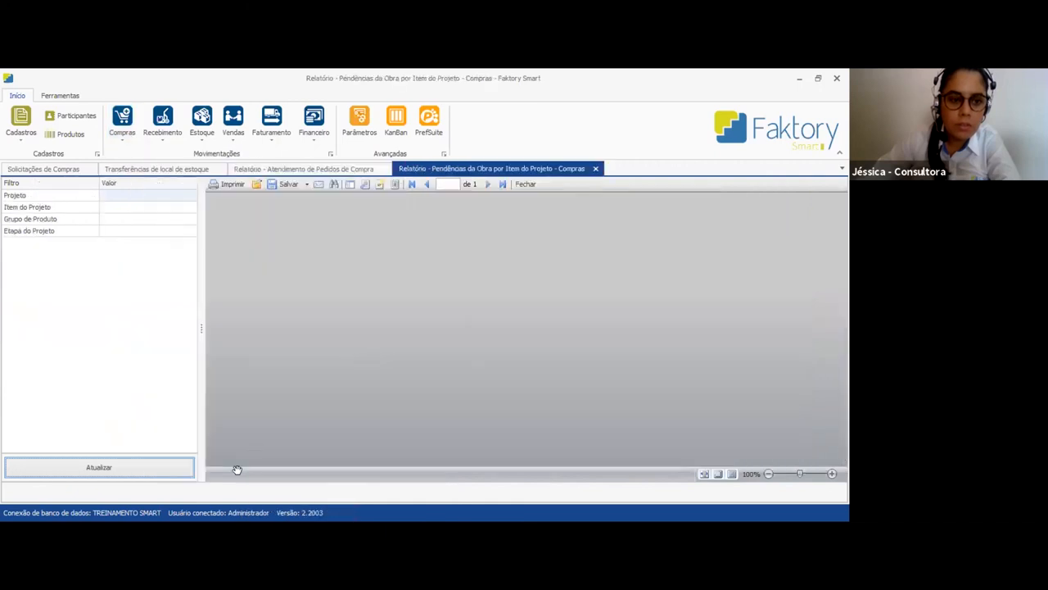
left_click(165, 465)
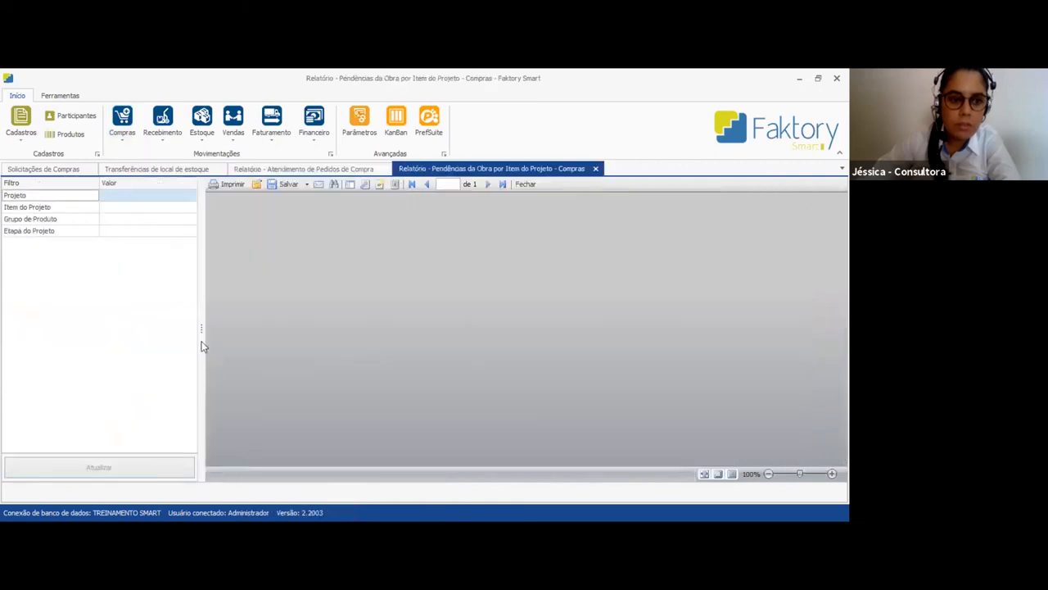
left_click_drag(201, 330, 63, 328)
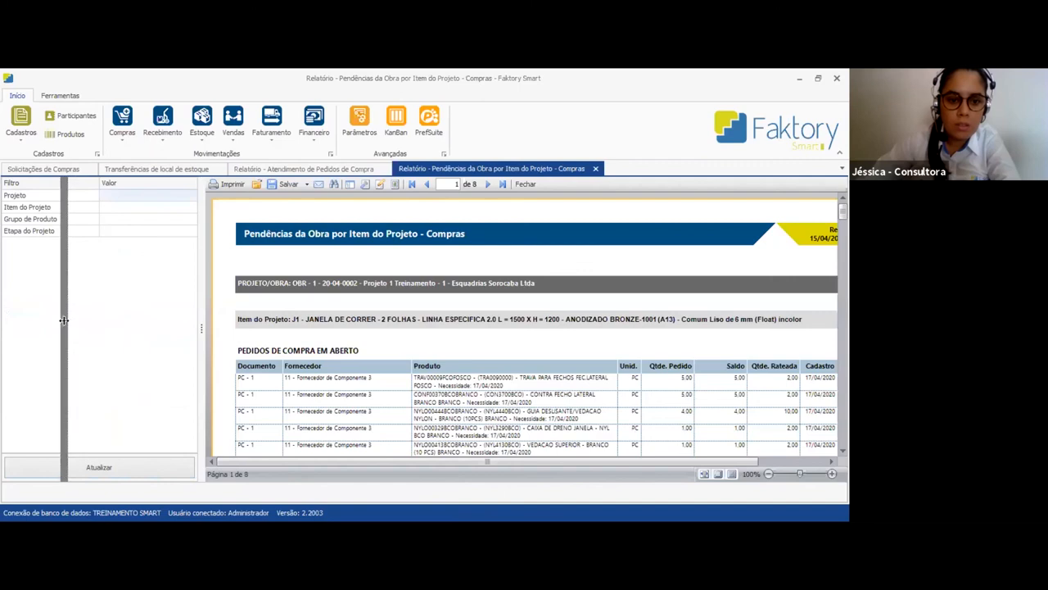
Examine the open purchase orders listed for project items J1, J2 and J3 of Projeto 1 Treinamento in the report
scroll(639, 348, "down", 2)
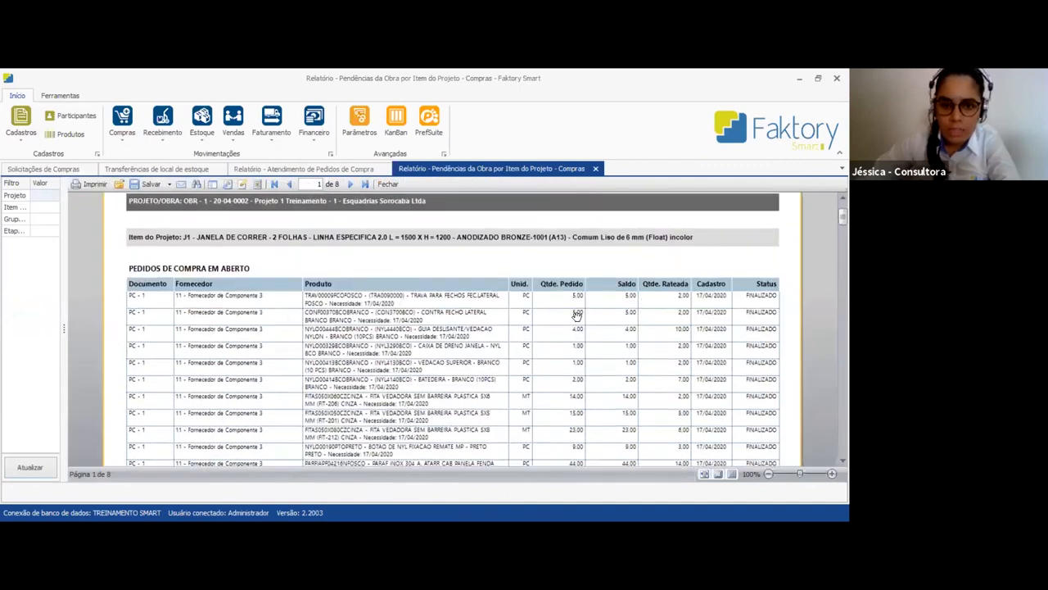
scroll(573, 315, "up", 1)
scroll(578, 352, "down", 1)
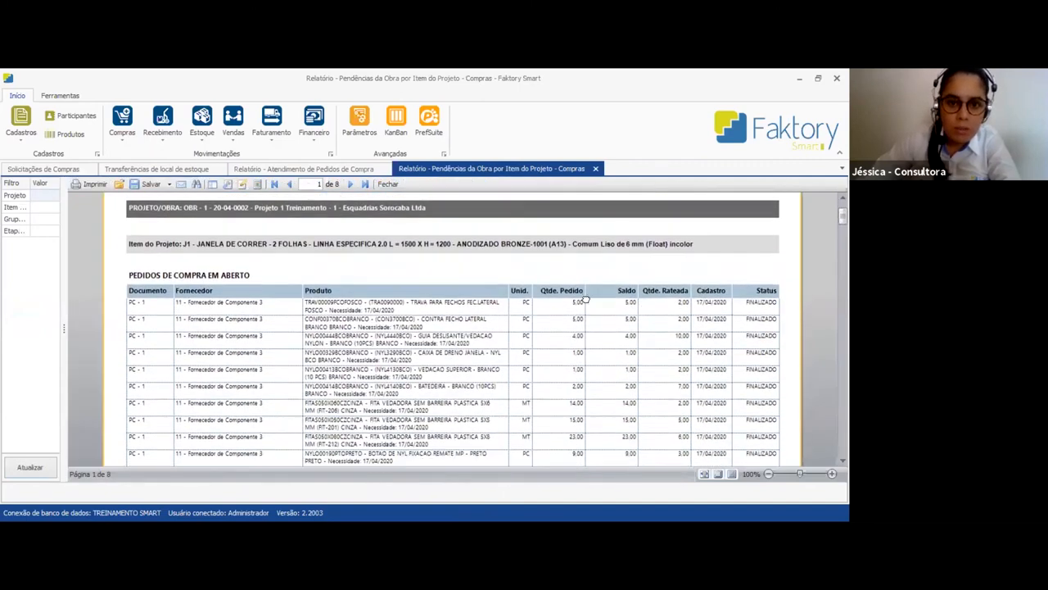
scroll(587, 291, "down", 1)
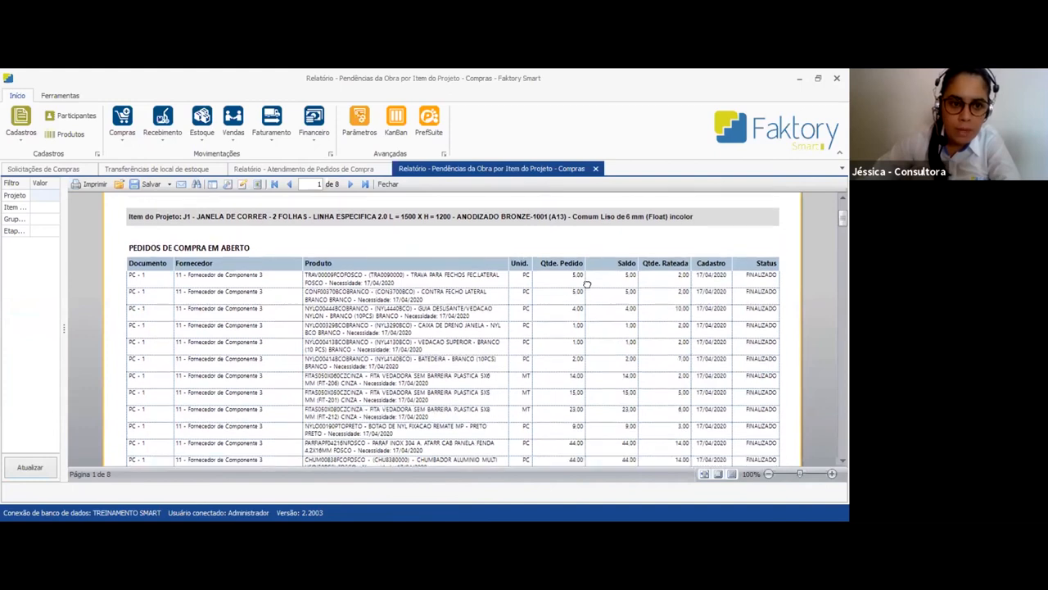
scroll(586, 278, "down", 1)
scroll(635, 262, "up", 2)
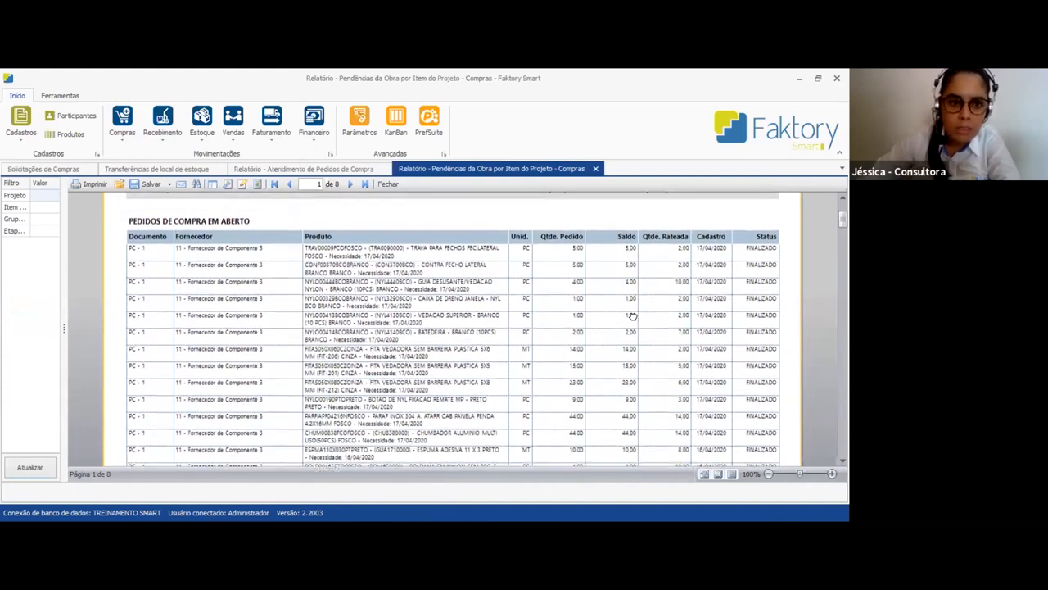
scroll(645, 327, "down", 1)
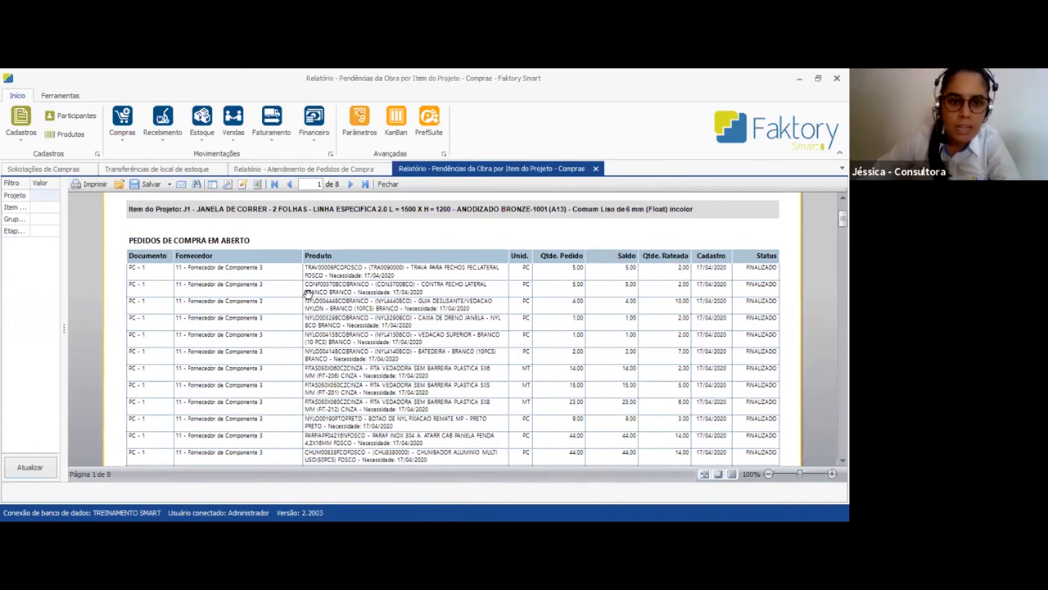
scroll(614, 295, "down", 1)
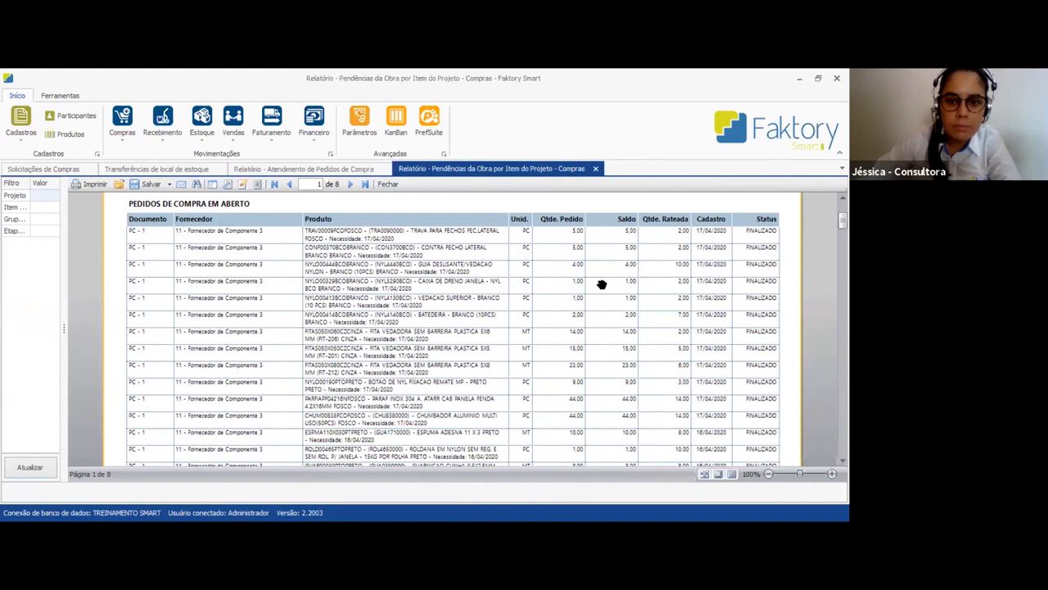
scroll(610, 258, "down", 2)
scroll(610, 258, "down", 4)
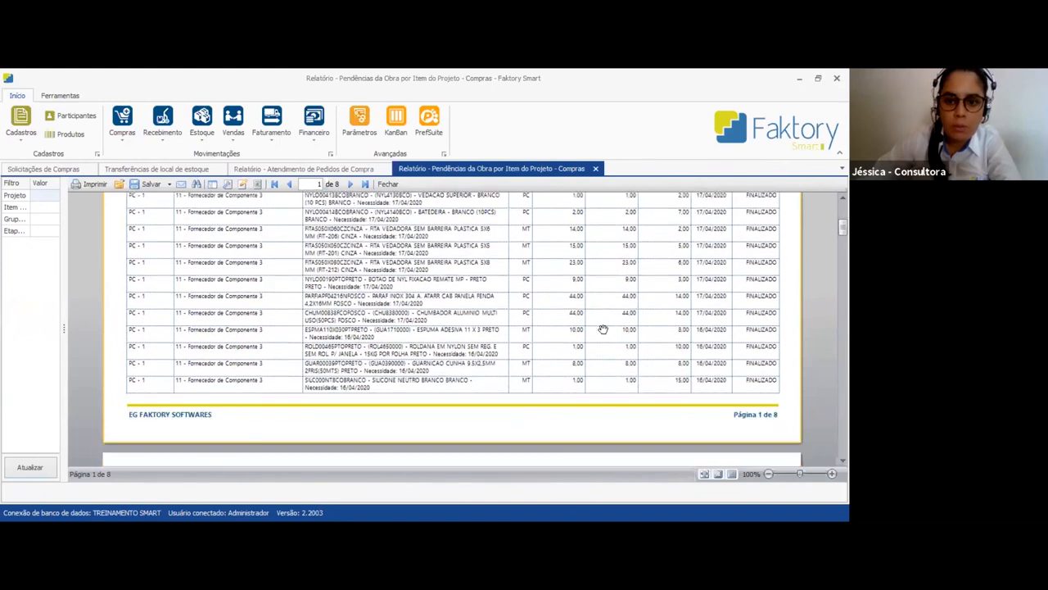
scroll(603, 329, "down", 12)
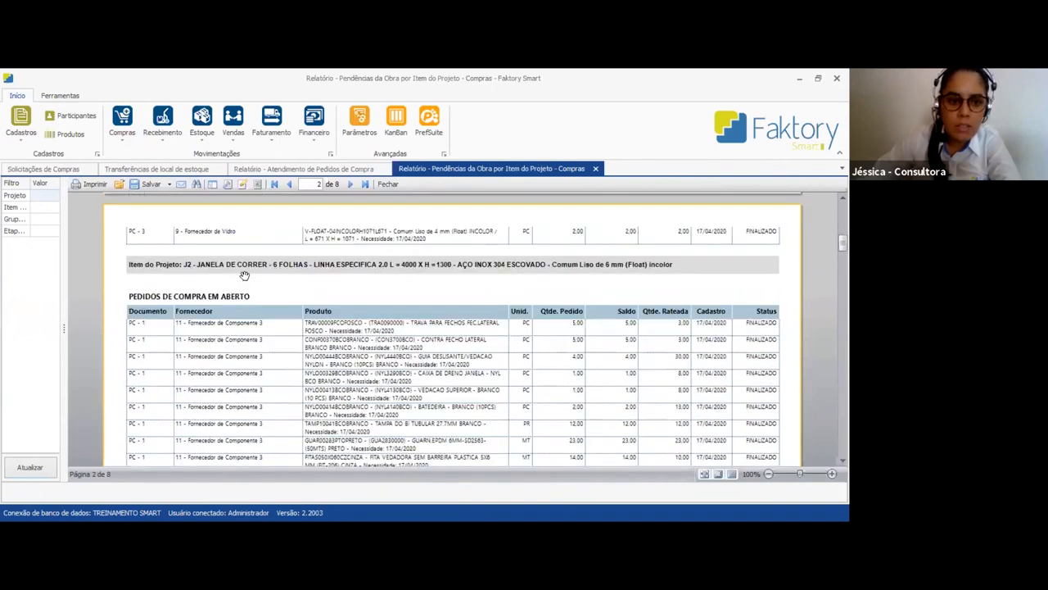
scroll(330, 284, "up", 15)
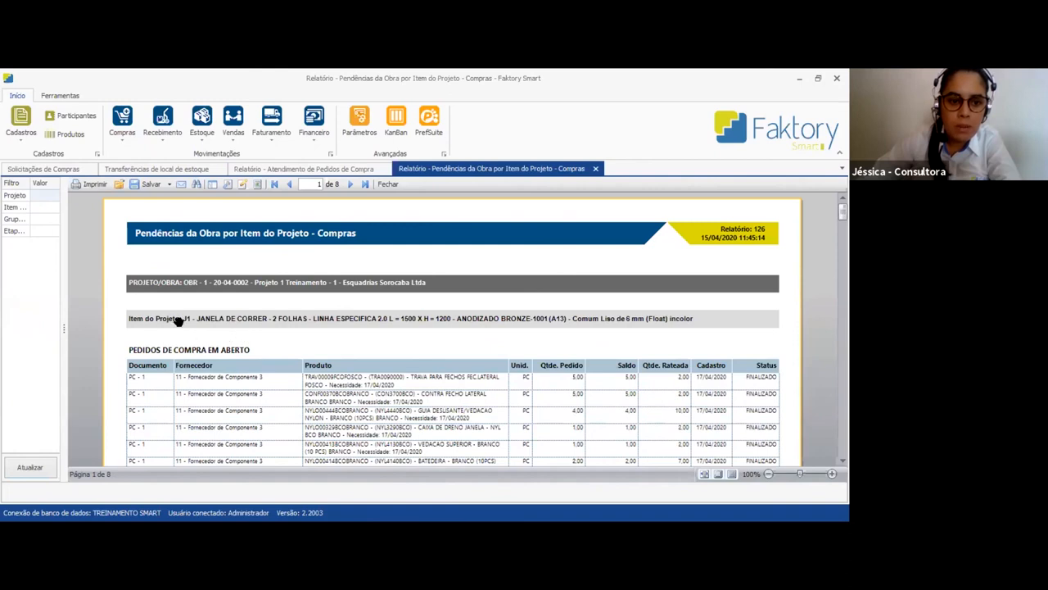
scroll(330, 350, "down", 1)
scroll(332, 363, "down", 3)
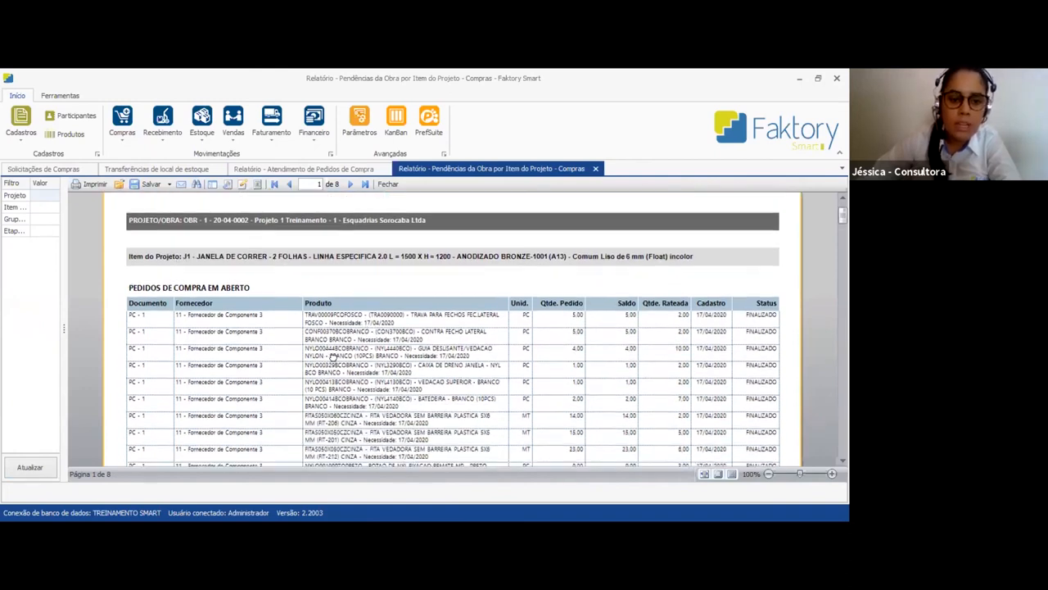
scroll(445, 351, "down", 8)
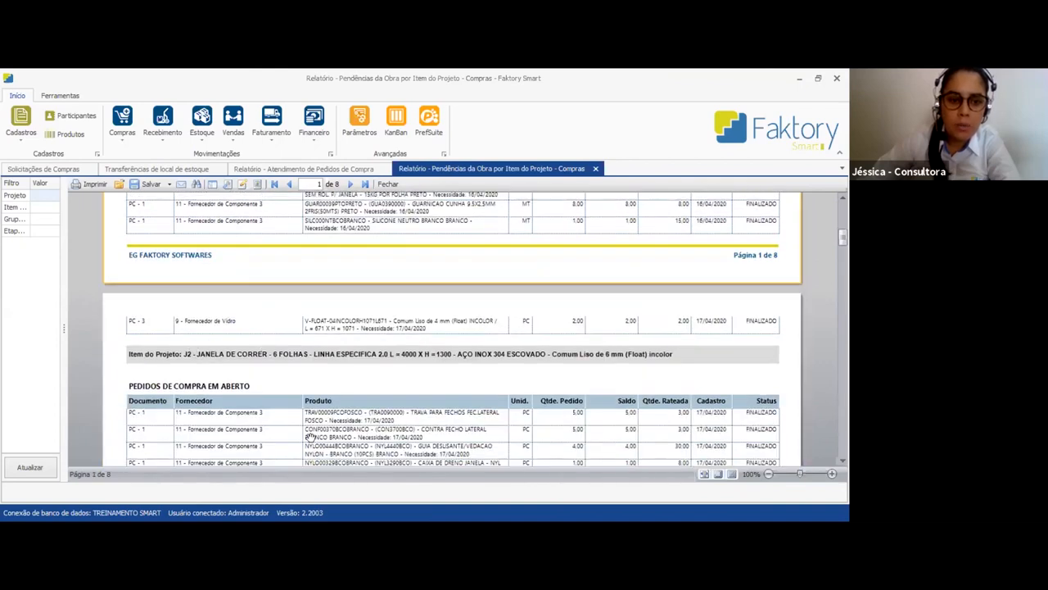
scroll(319, 430, "down", 7)
scroll(352, 432, "down", 3)
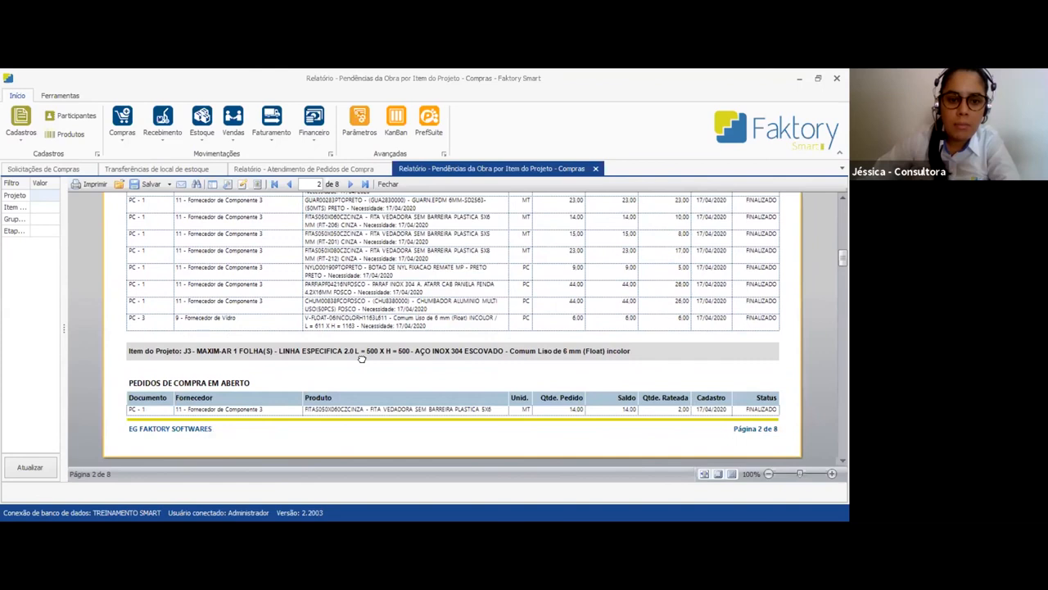
Review the remaining purchase orders for item J3 and the open production orders, and return to the report's beginning
scroll(375, 434, "down", 3)
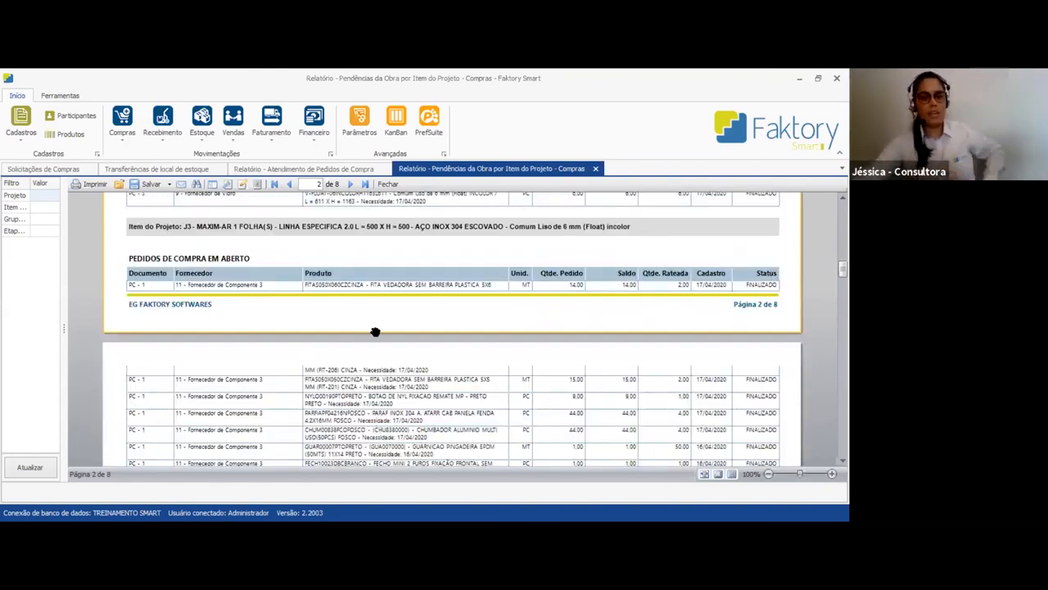
scroll(374, 332, "down", 9)
scroll(374, 339, "down", 10)
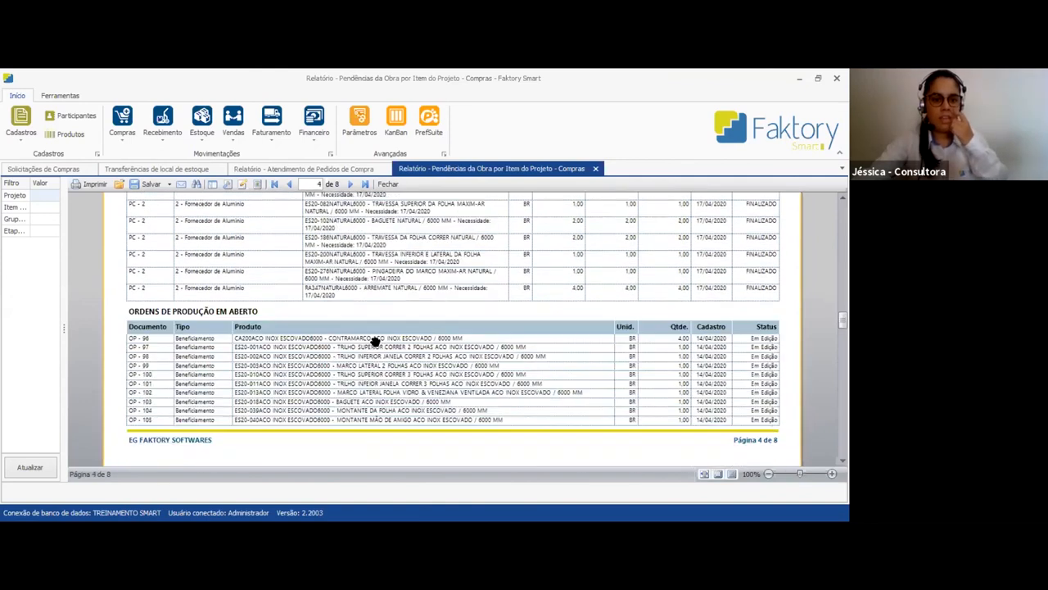
scroll(374, 339, "up", 2)
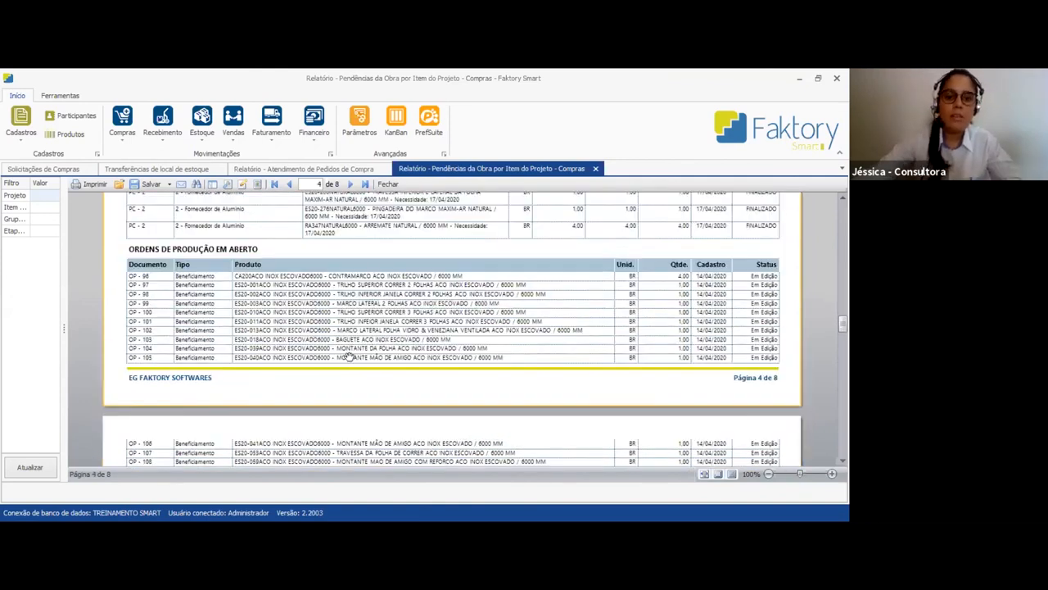
scroll(348, 358, "up", 20)
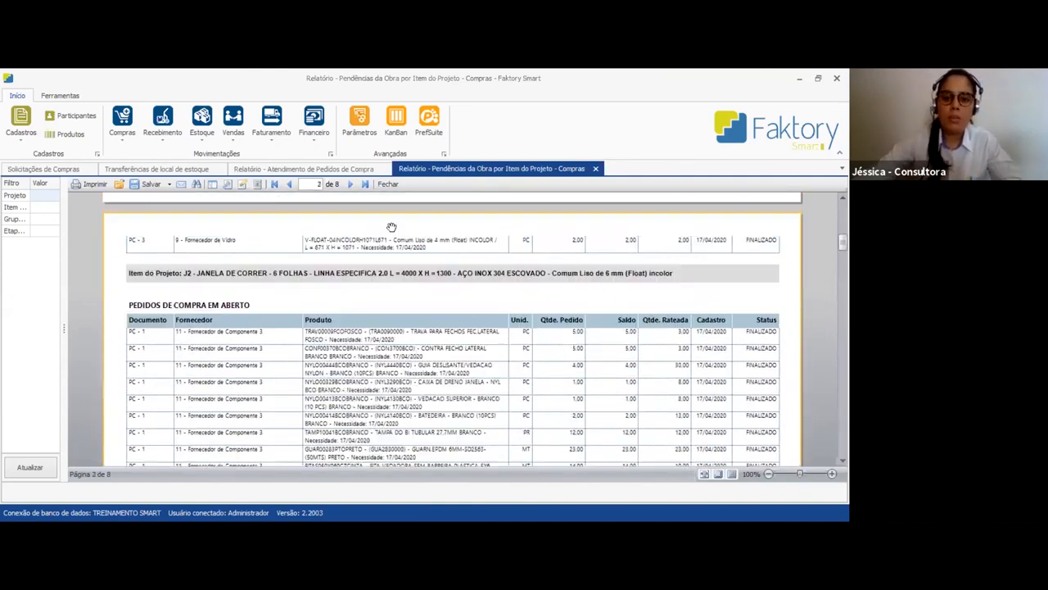
scroll(573, 188, "up", 3)
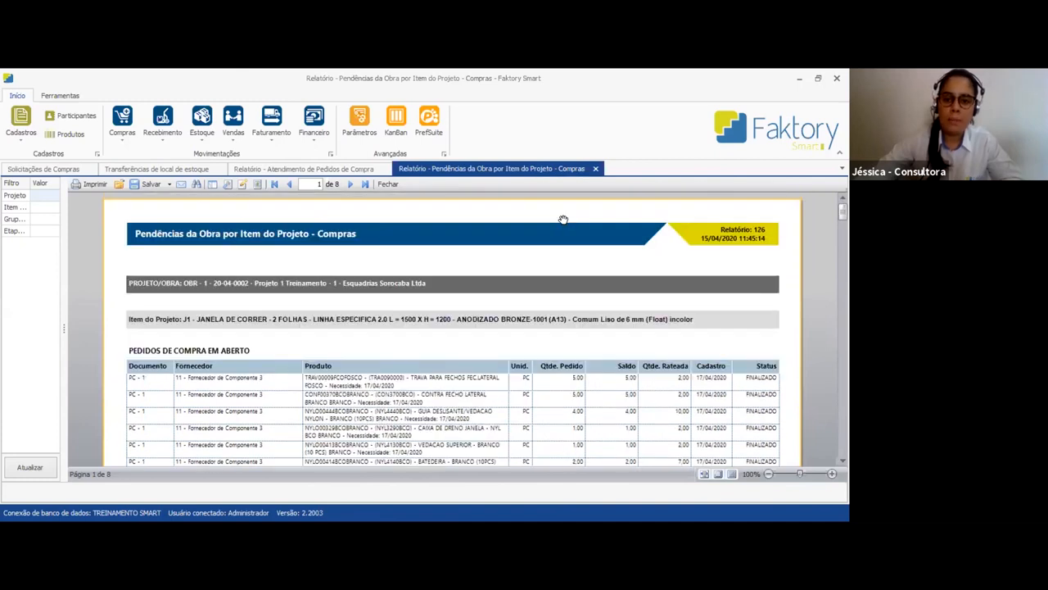
Close both open purchasing reports, the stock location transfers and the purchase requests
left_click(597, 170)
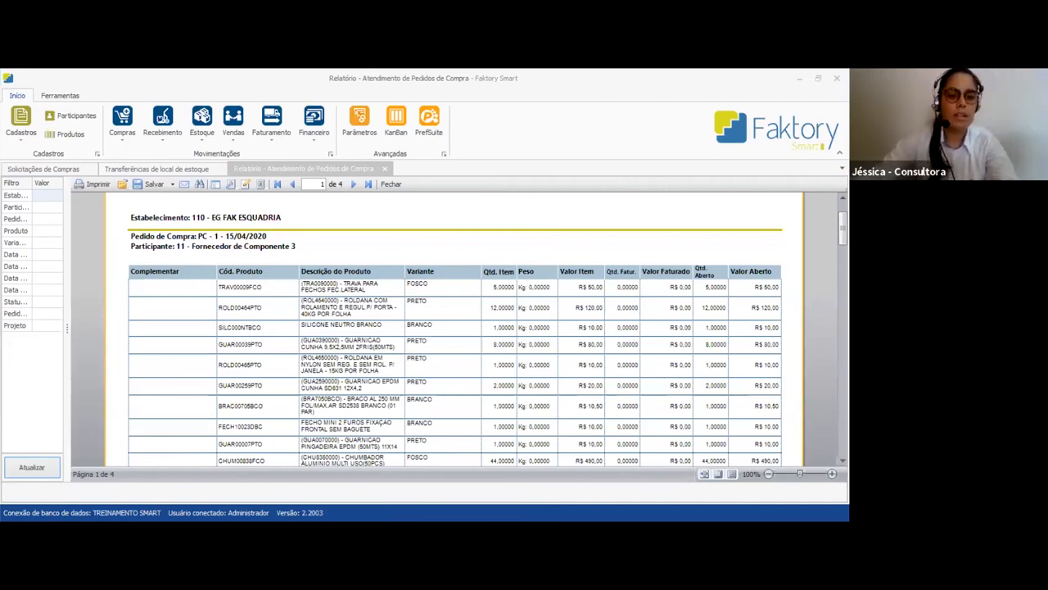
left_click(384, 168)
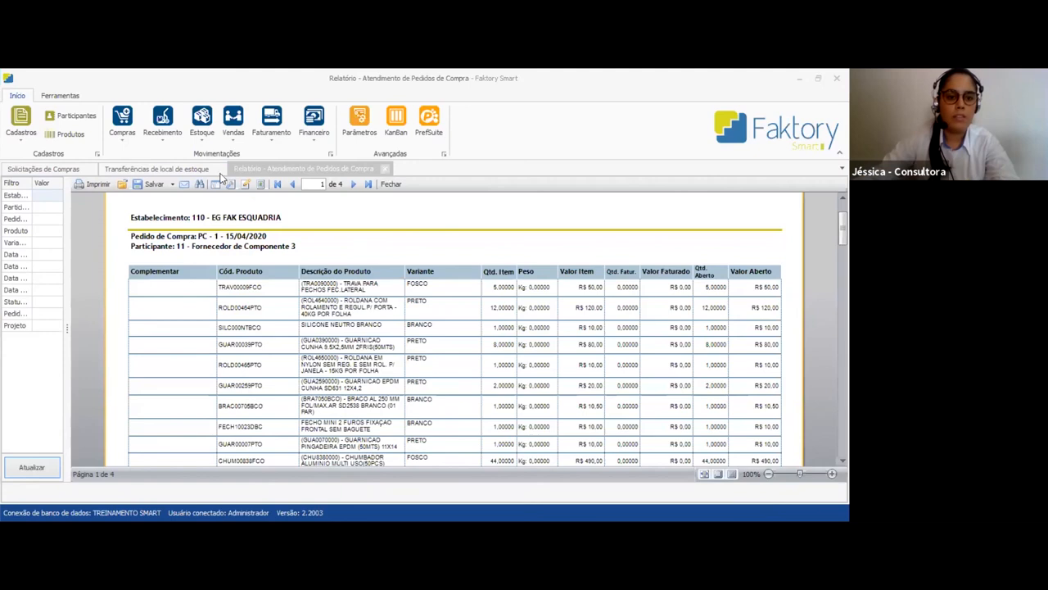
left_click(220, 169)
left_click(89, 170)
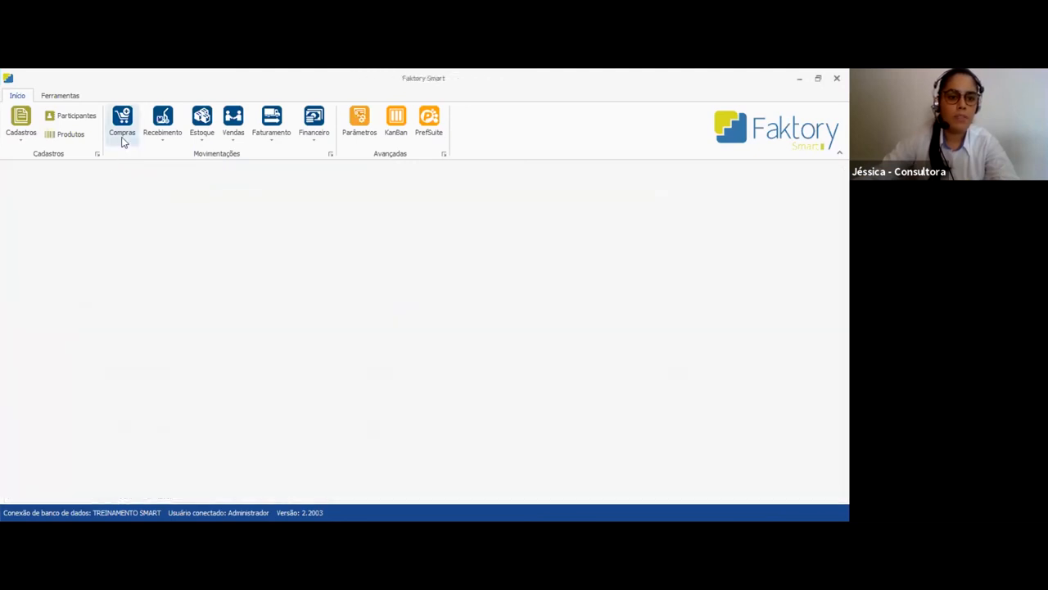
left_click(122, 141)
mouse_move(138, 233)
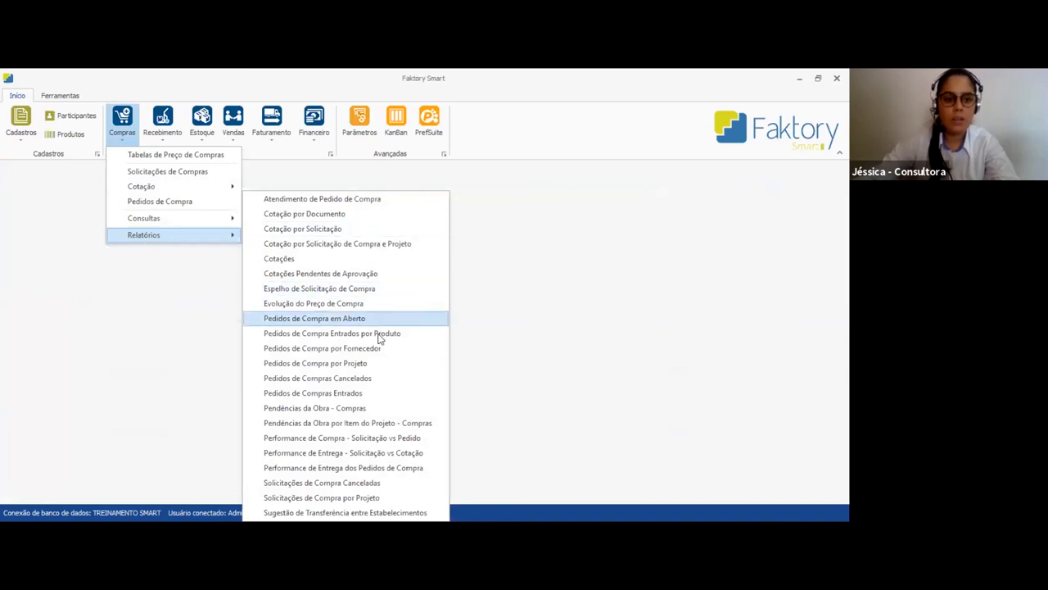
left_click(198, 354)
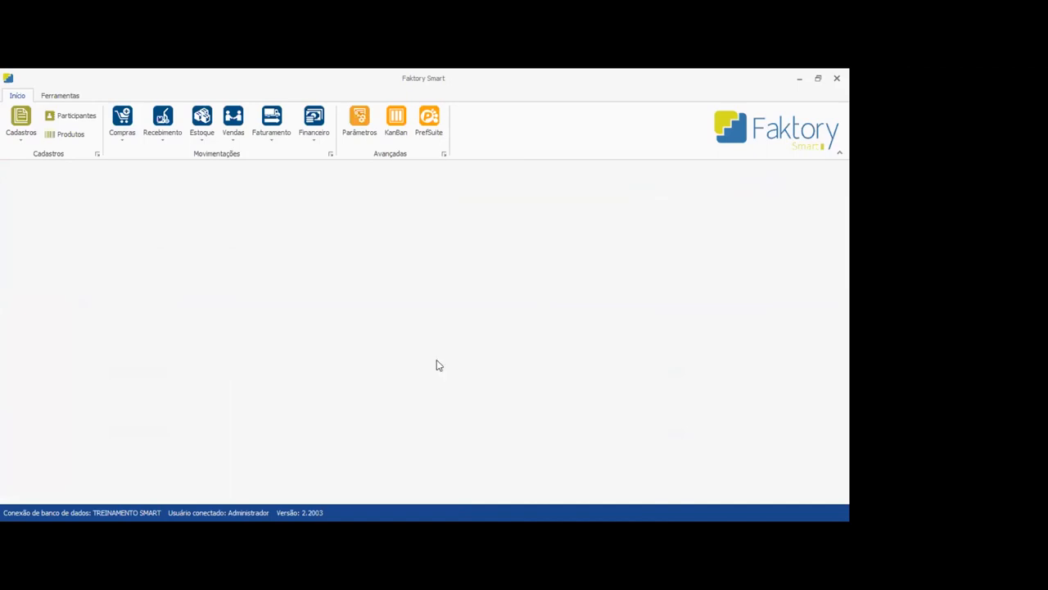
left_click(121, 127)
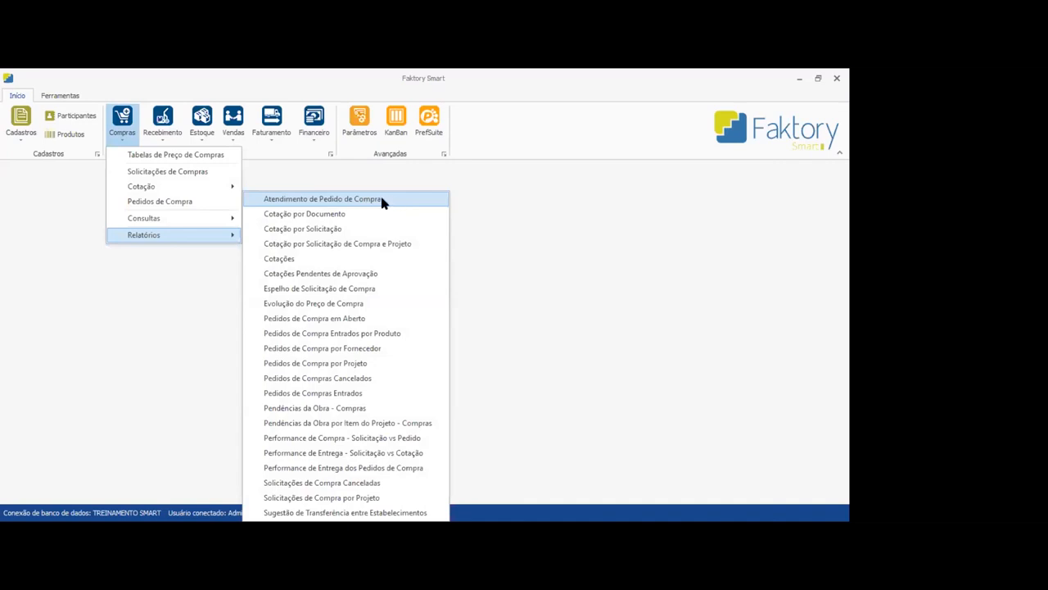
Generate the receiving report Follow-up de Entrega without filters and narrow its filter pane
left_click(167, 137)
mouse_move(177, 187)
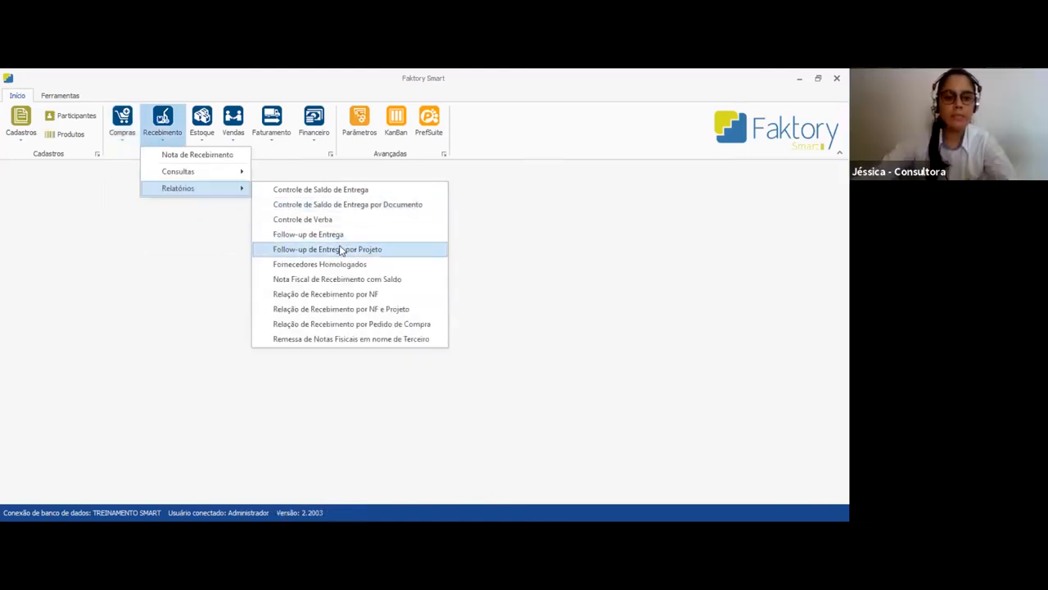
left_click(333, 237)
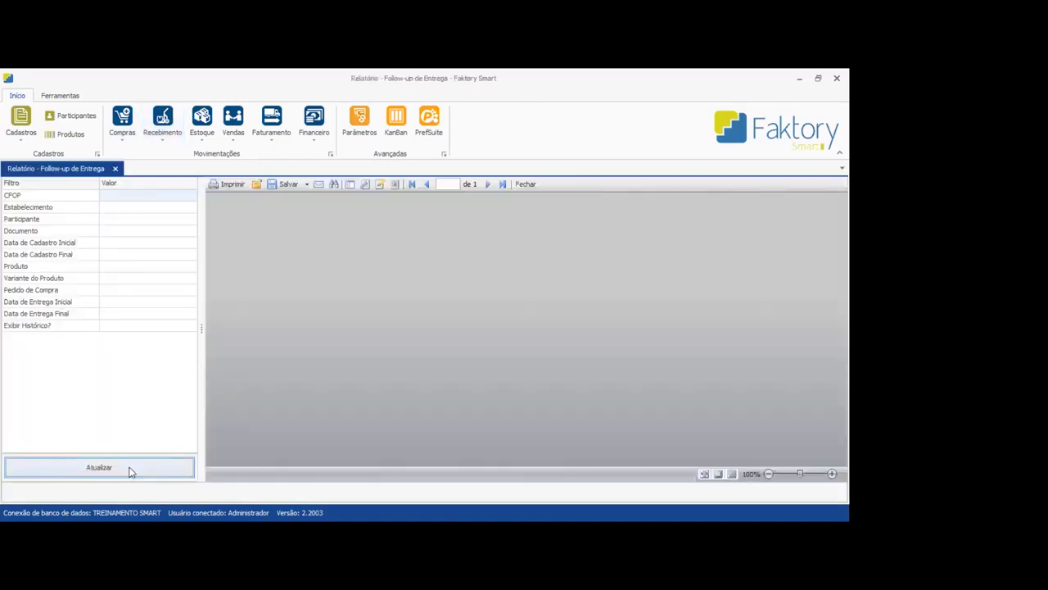
left_click(129, 471)
left_click_drag(172, 328, 77, 328)
Examine the Follow-up de Entrega report's purchase orders by delivery date and its totals, adjusting the filter pane's width
left_click_drag(537, 401, 543, 339)
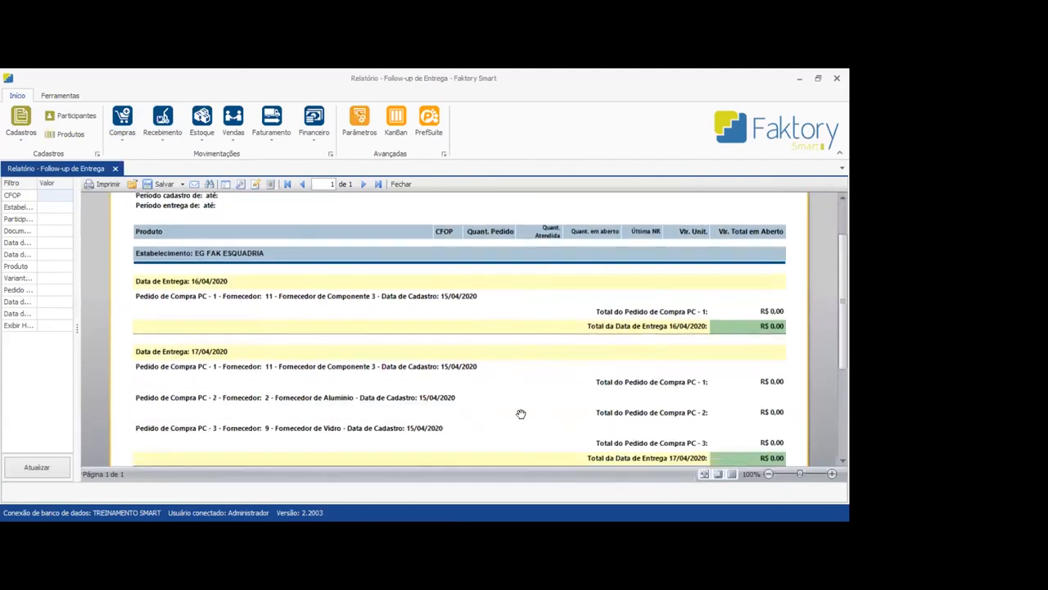
scroll(521, 414, "down", 3)
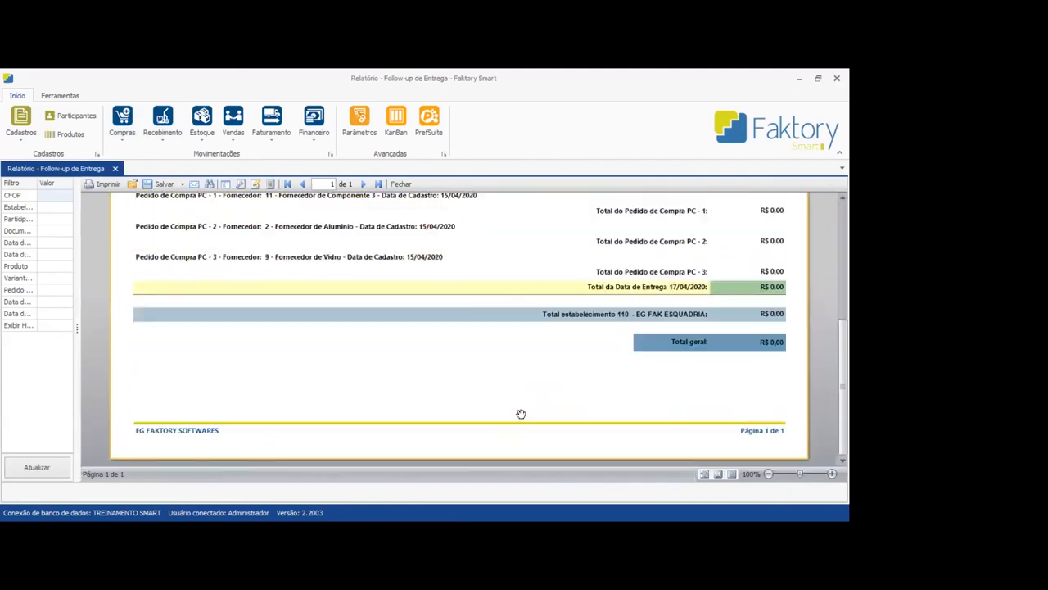
scroll(519, 413, "up", 3)
scroll(520, 414, "down", 1)
scroll(519, 414, "up", 1)
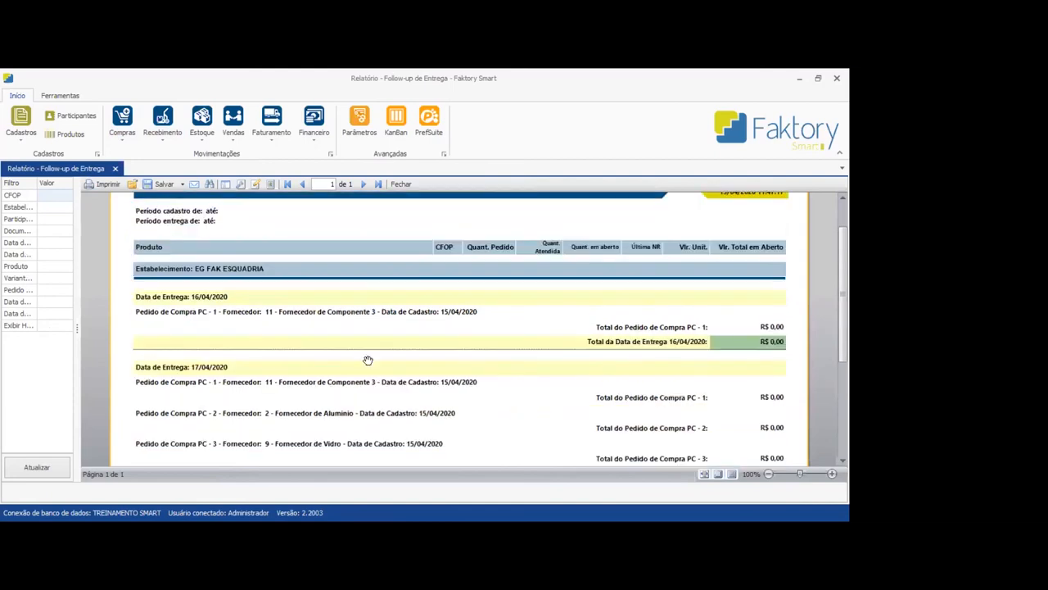
left_click_drag(77, 328, 116, 325)
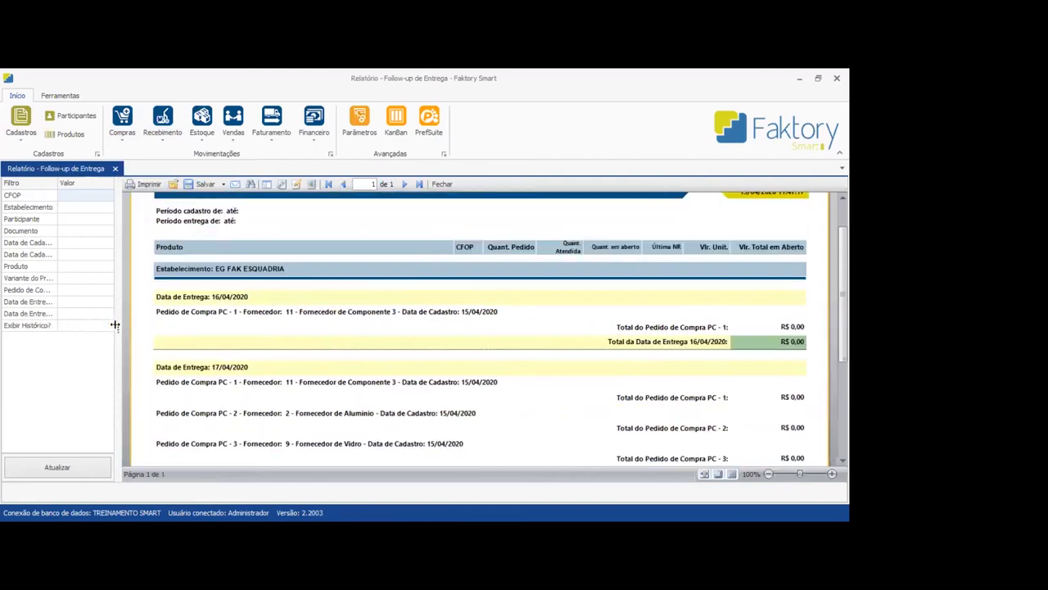
left_click_drag(116, 325, 87, 323)
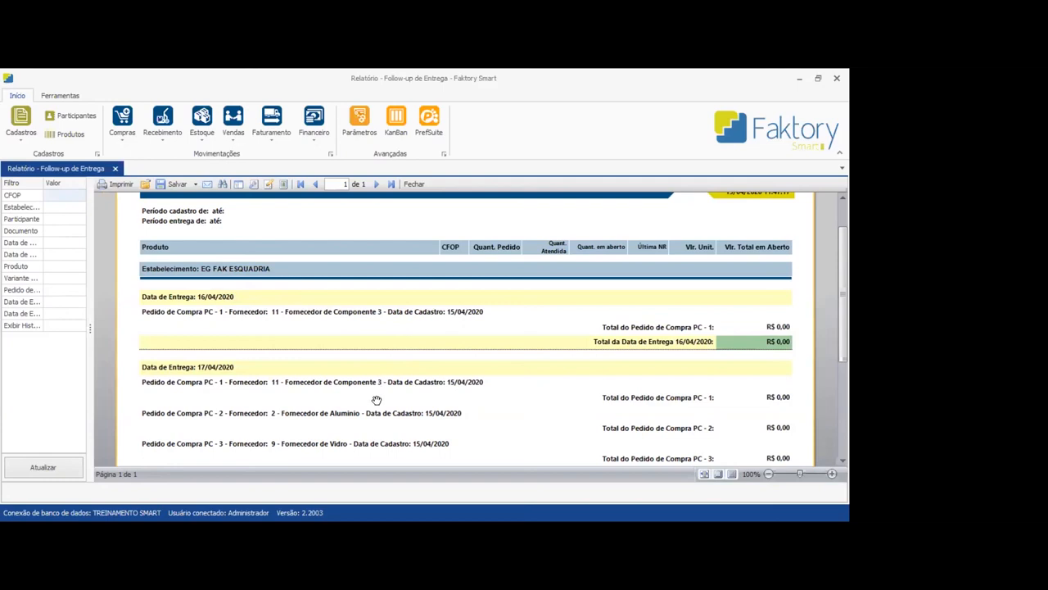
scroll(375, 397, "up", 2)
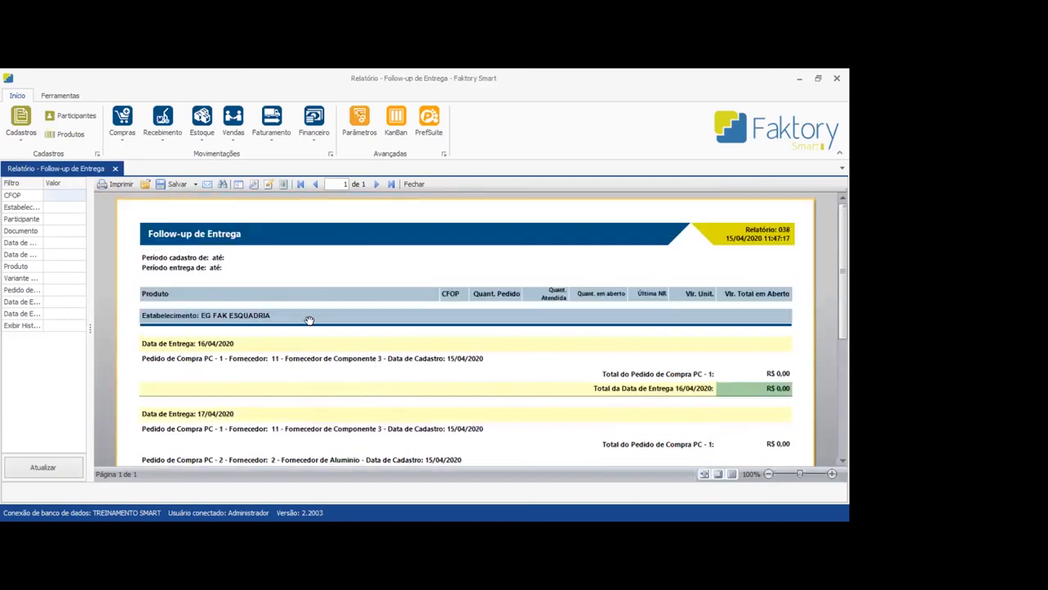
scroll(306, 344, "down", 2)
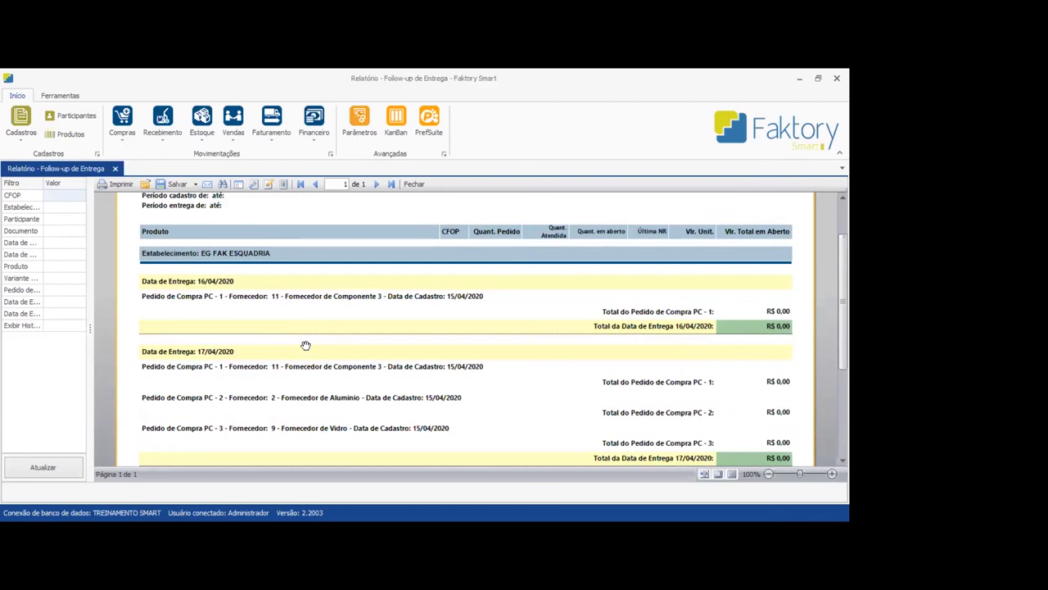
scroll(305, 345, "down", 3)
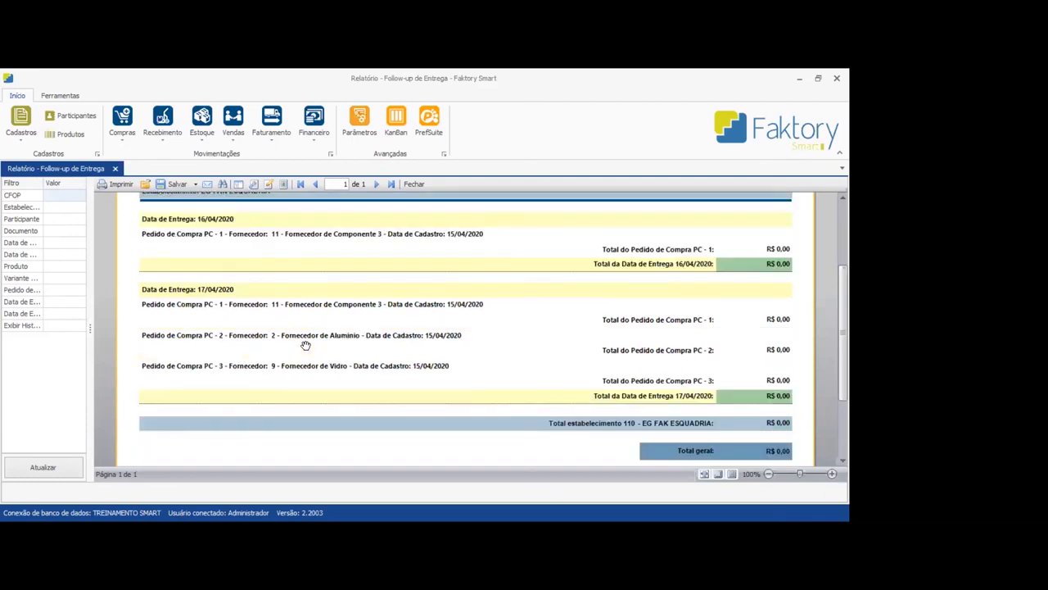
scroll(306, 344, "up", 4)
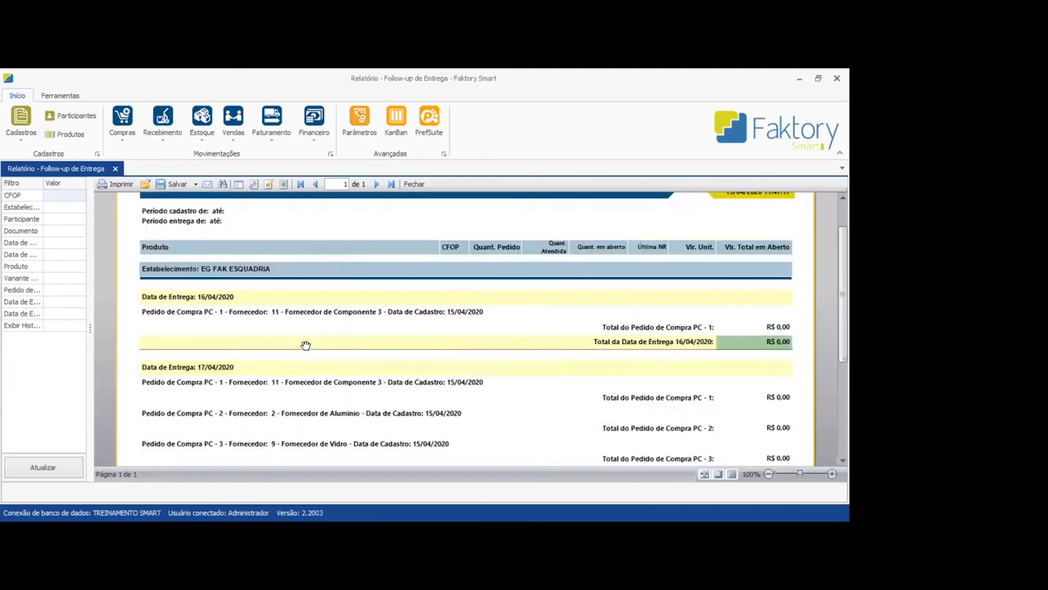
scroll(305, 344, "down", 2)
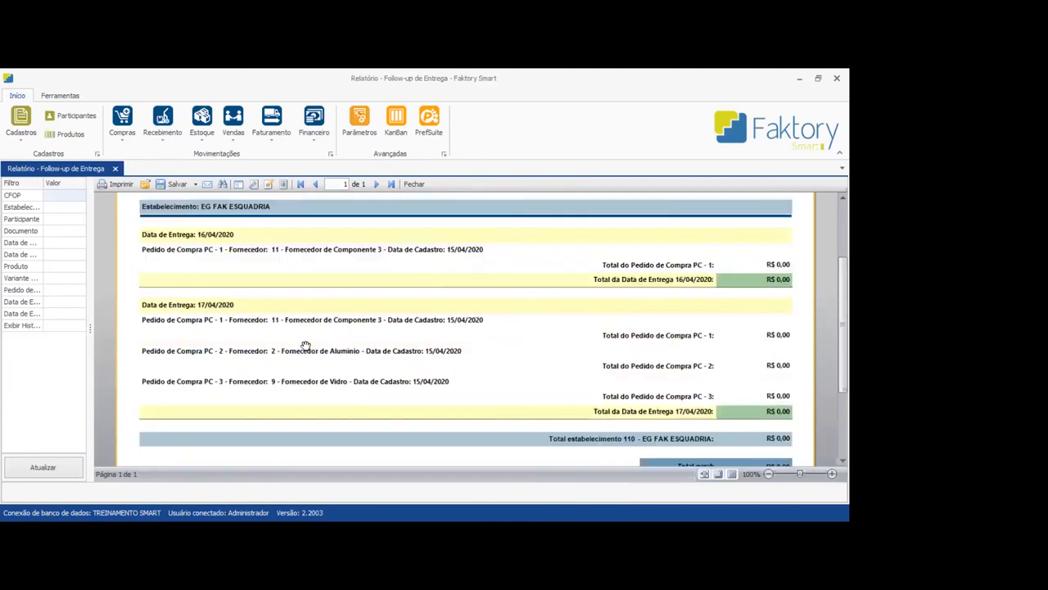
Generate the receiving report Follow-up de Entrega por Projeto without filters and narrow its filter pane
left_click(162, 133)
mouse_move(197, 187)
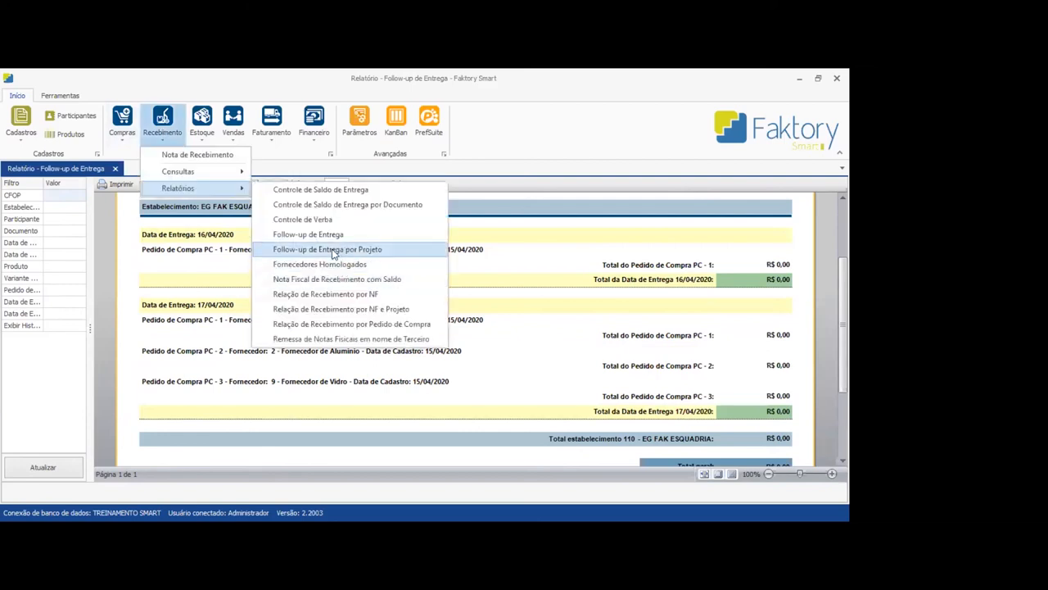
left_click(333, 251)
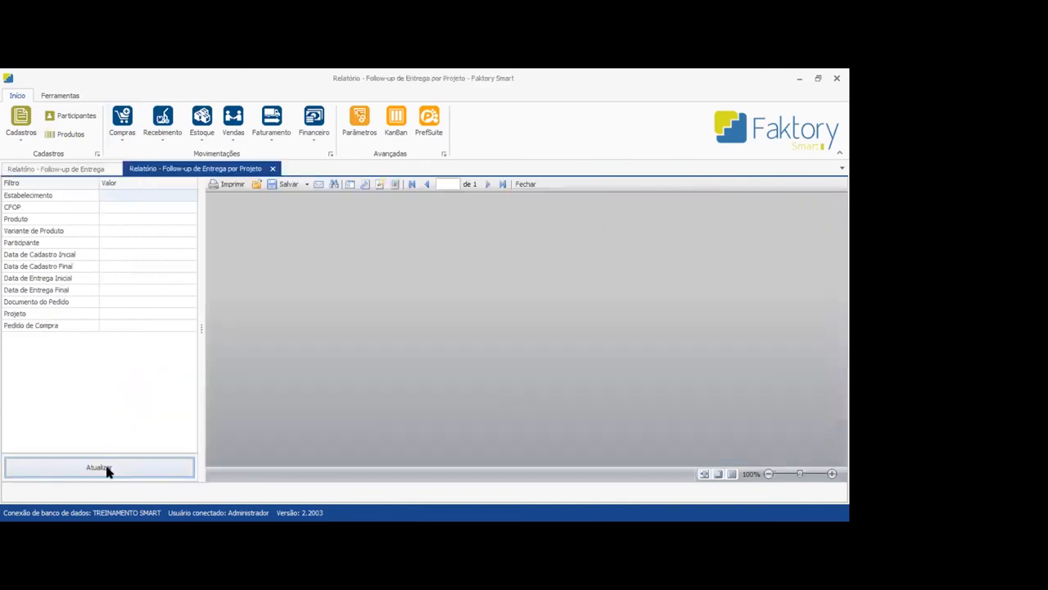
left_click(106, 470)
left_click_drag(201, 327, 86, 313)
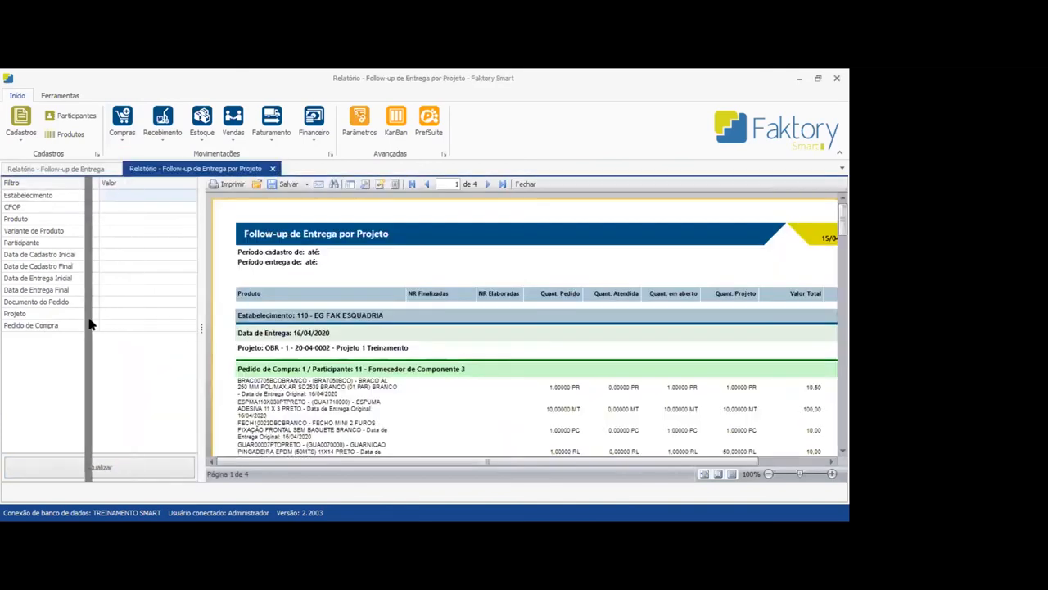
Review the Projeto 1 Treinamento order items in the project follow-up report and close both Follow-up de Entrega reports
scroll(458, 328, "down", 2)
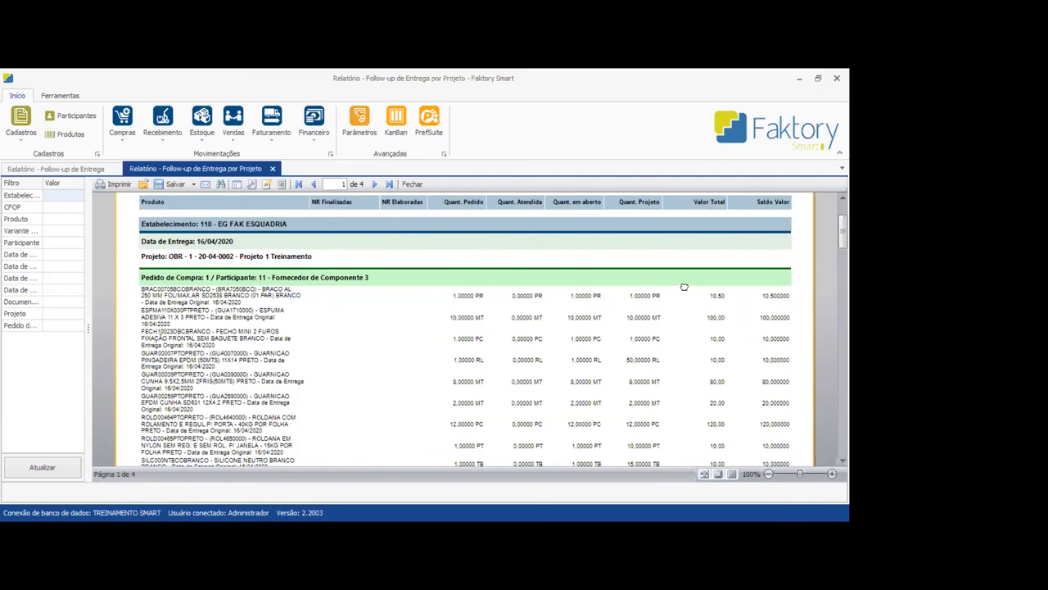
scroll(664, 319, "down", 3)
scroll(637, 354, "up", 4)
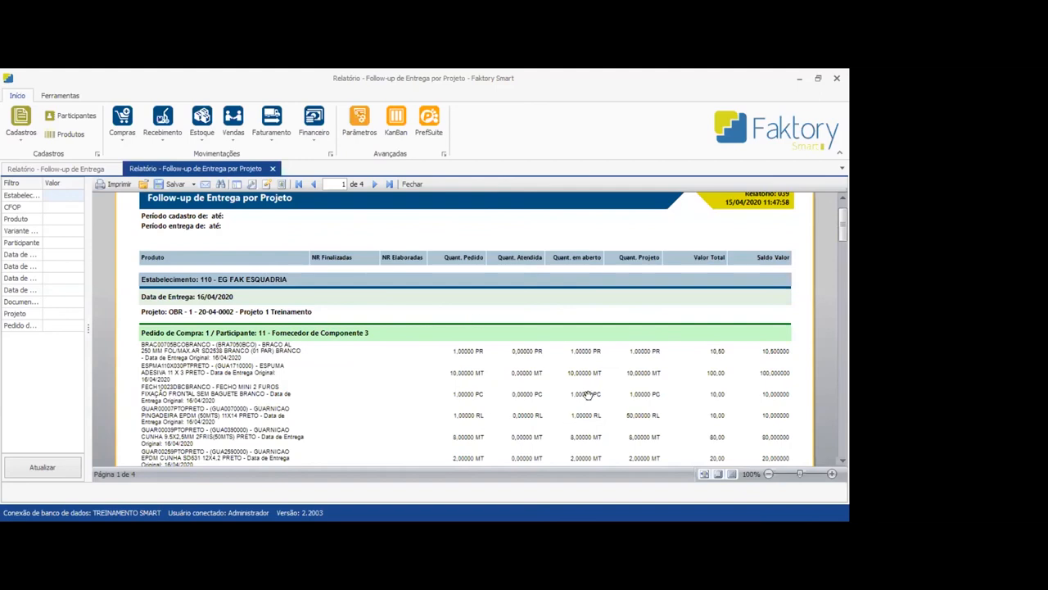
scroll(587, 394, "down", 1)
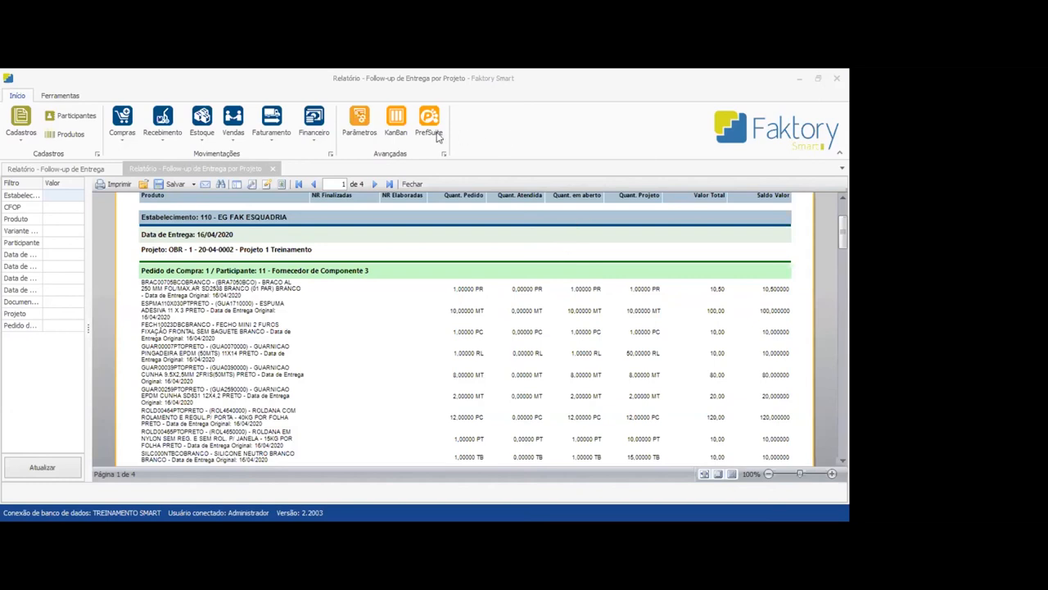
left_click(273, 167)
left_click(414, 183)
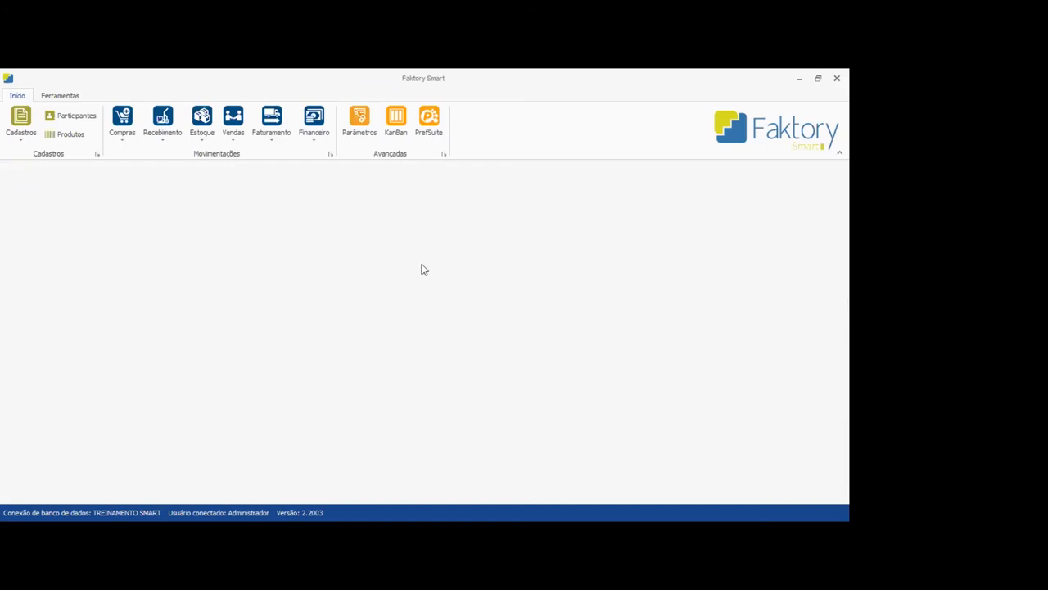
Switch to the Portal do Cliente in the browser and open the Faktory webinars page
left_click(69, 97)
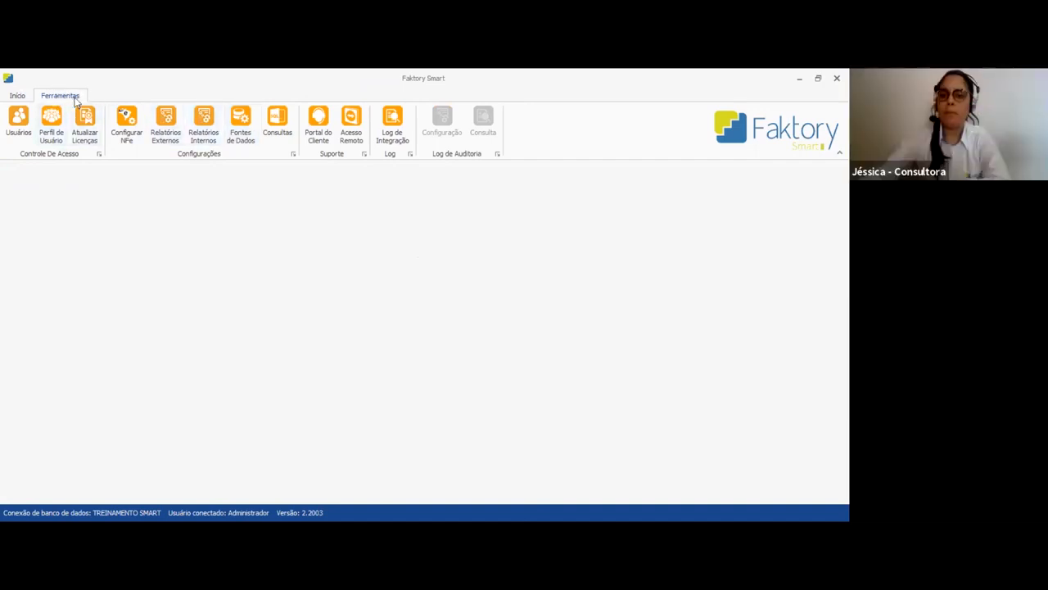
left_click(323, 141)
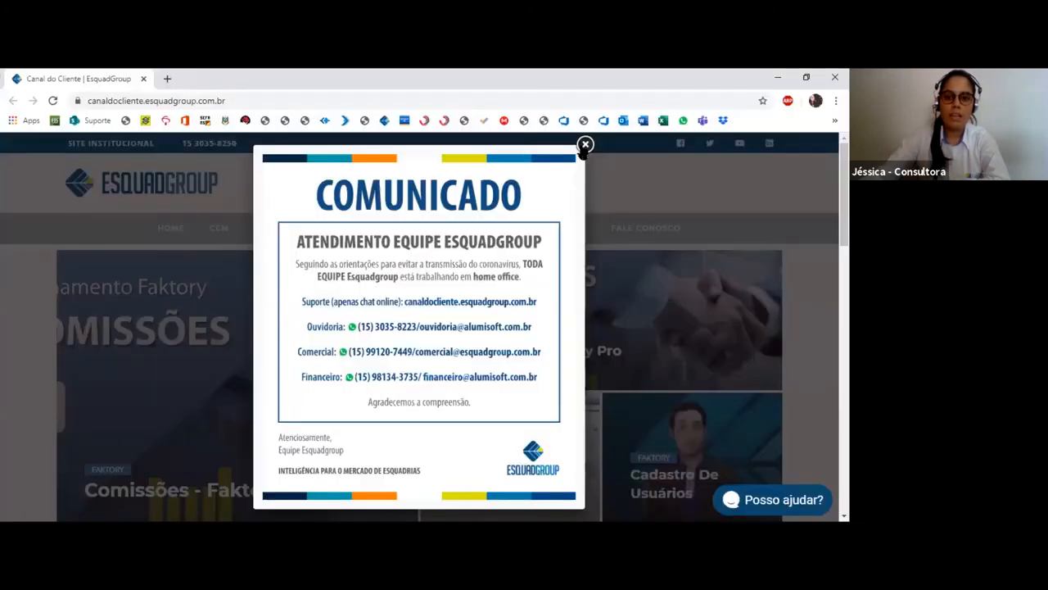
left_click(584, 146)
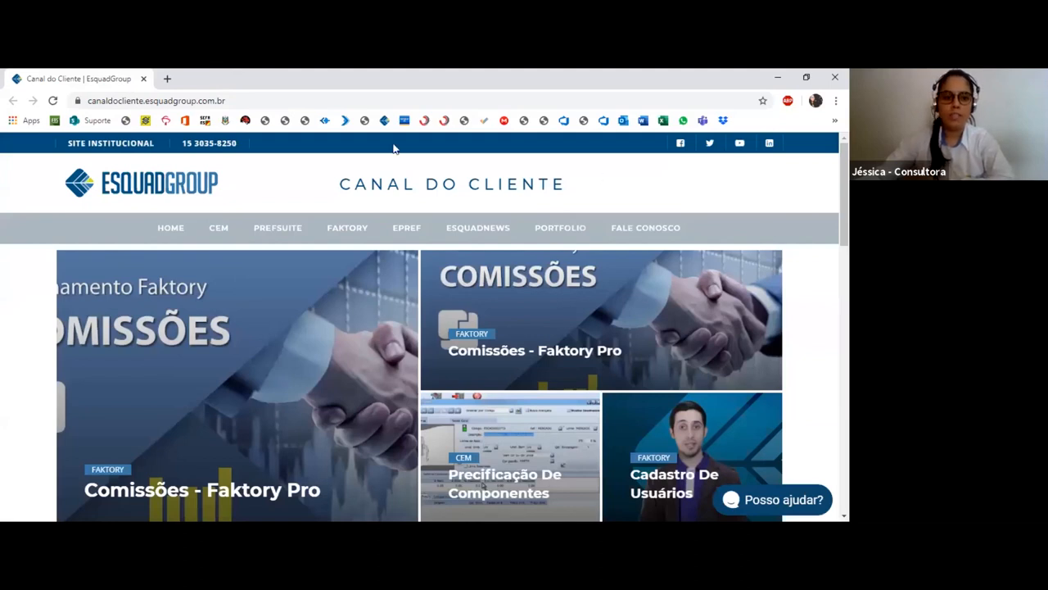
mouse_move(364, 232)
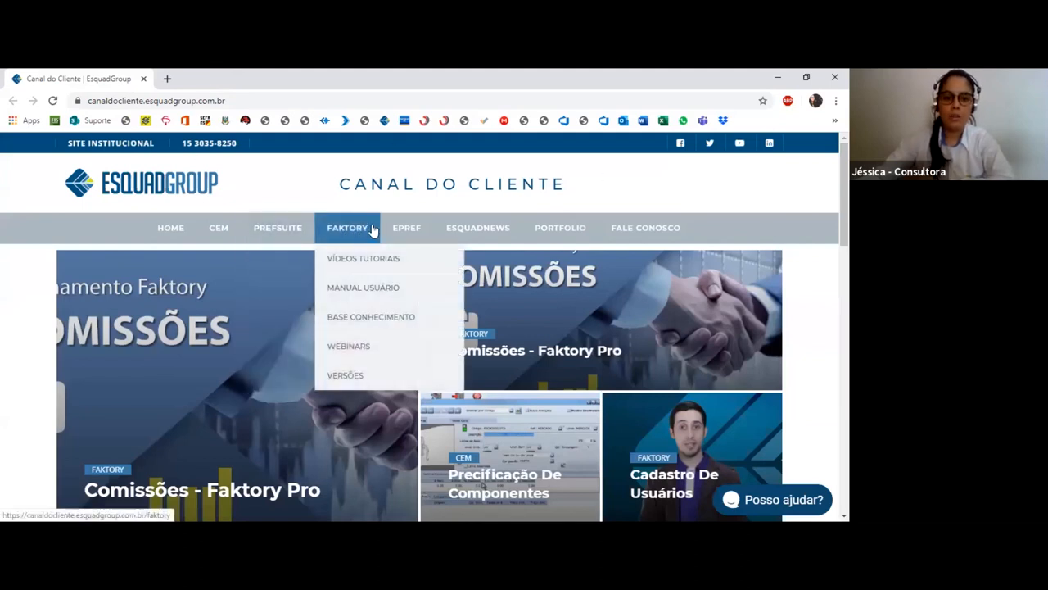
left_click(352, 347)
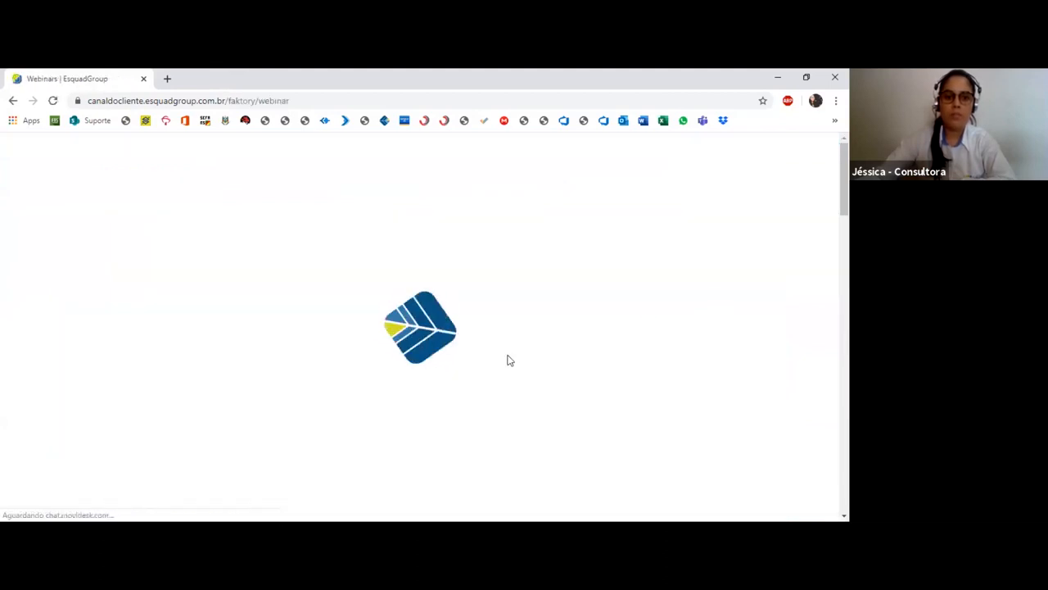
Examine the Faktory webinars list, including the Financeiro, Faturamento and Integração Cem x Vendas entries
scroll(475, 404, "down", 1)
scroll(478, 409, "down", 2)
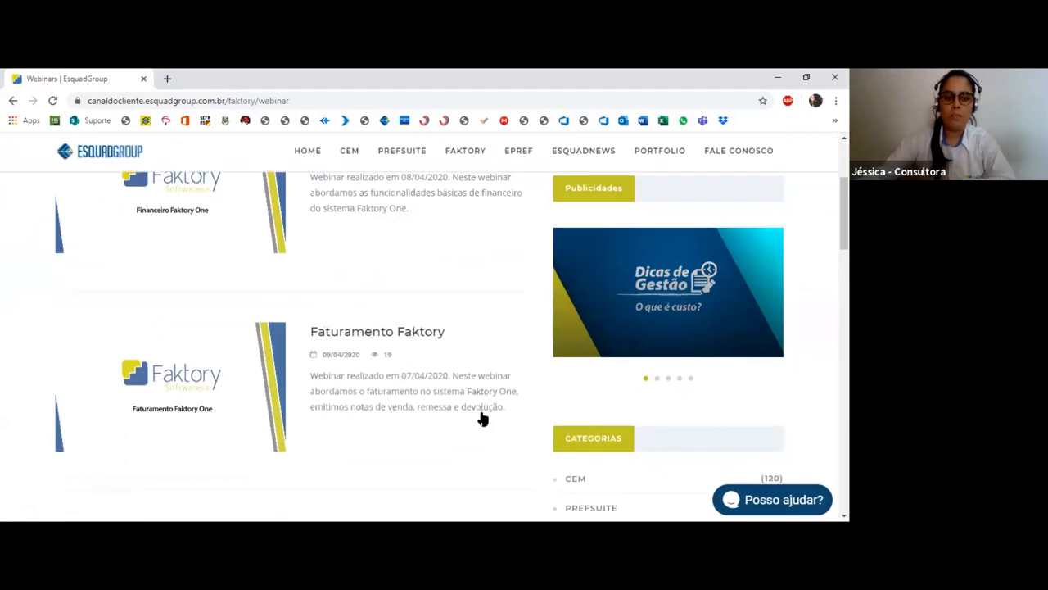
scroll(480, 417, "up", 2)
scroll(484, 387, "down", 20)
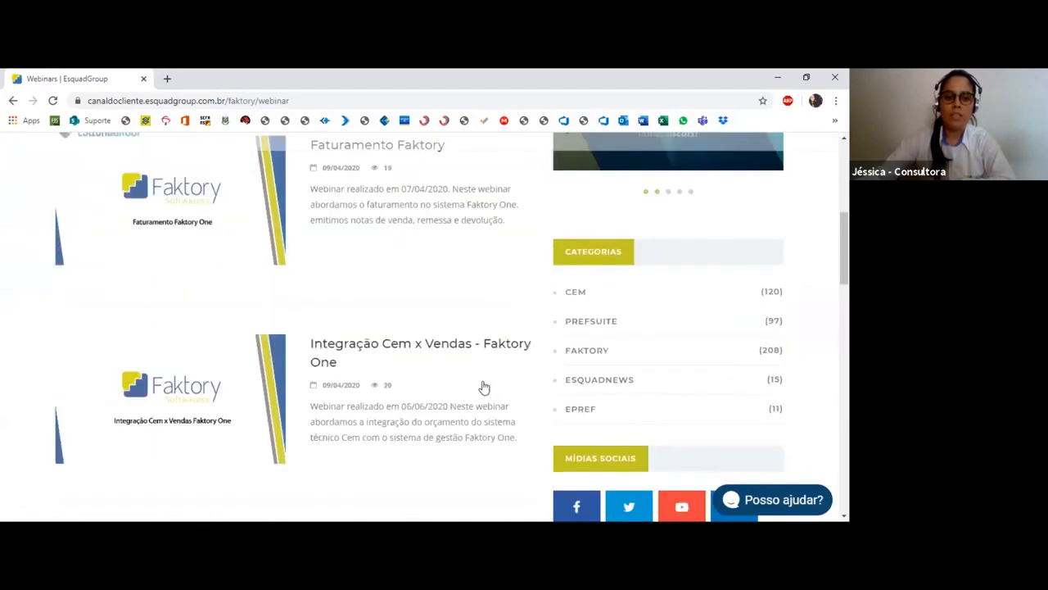
scroll(484, 387, "up", 20)
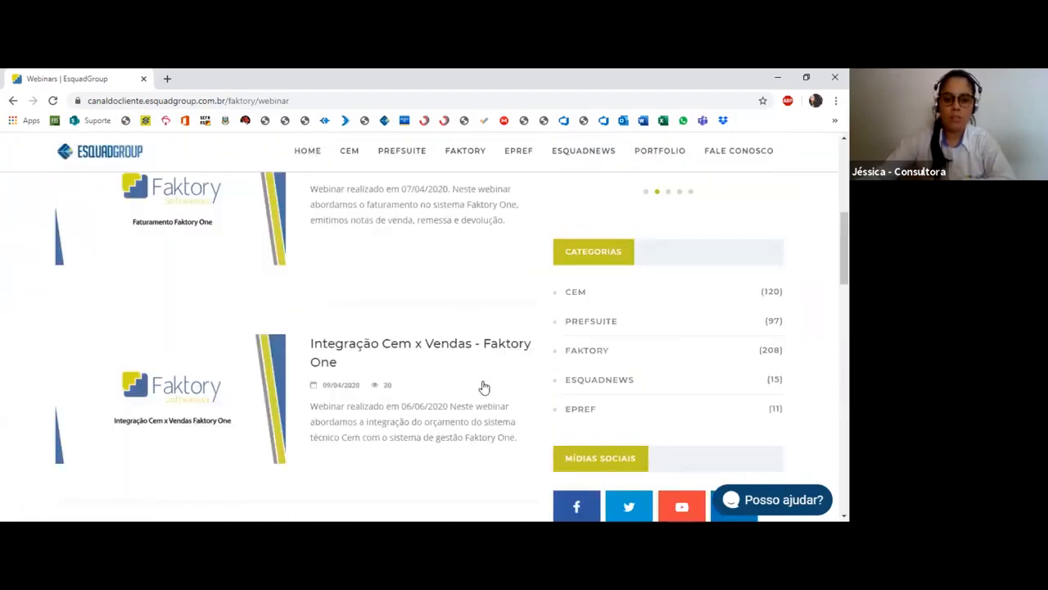
scroll(484, 387, "down", 1)
scroll(458, 383, "down", 3)
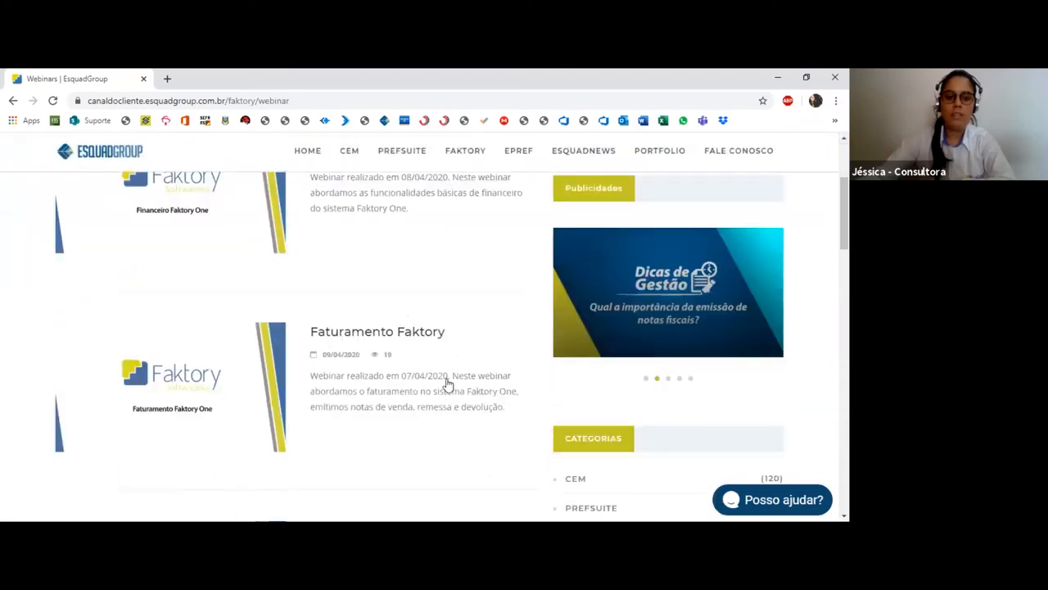
scroll(448, 381, "up", 1)
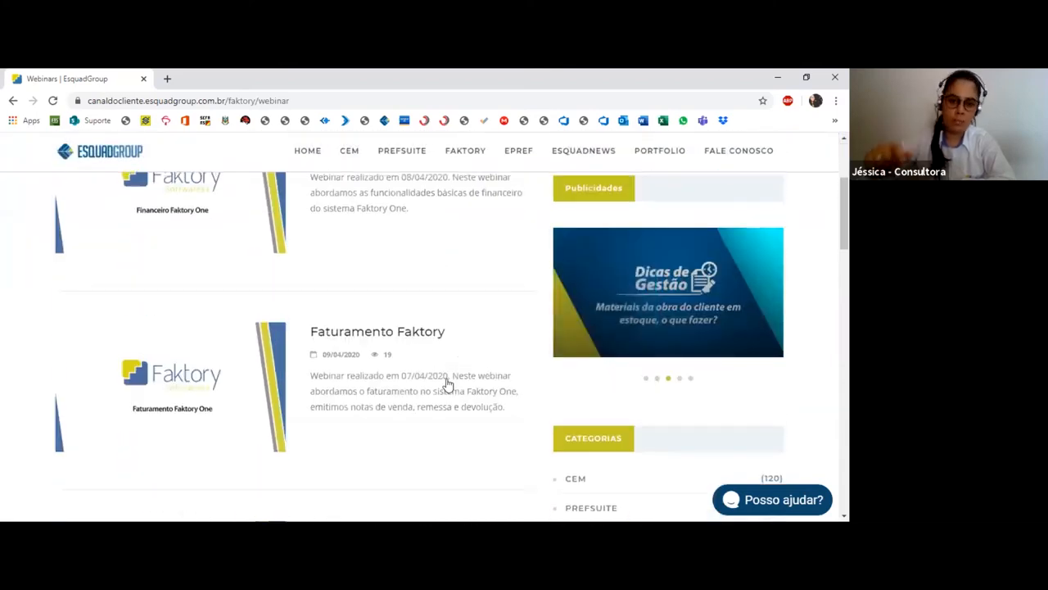
scroll(491, 391, "up", 4)
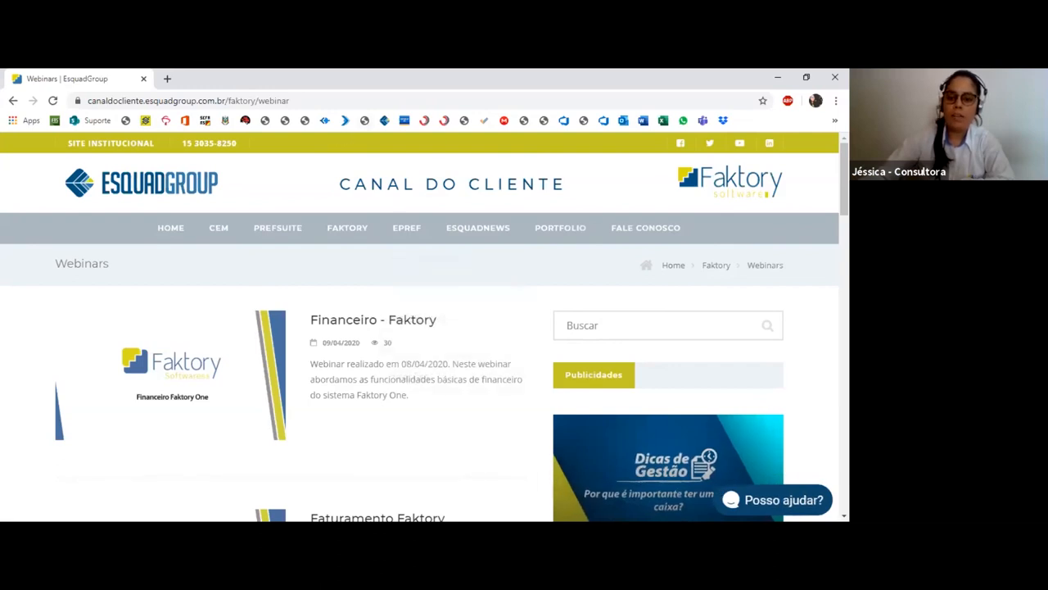
Open the Posso ajudar? support chat on the Faktory webinars page
left_click(778, 499)
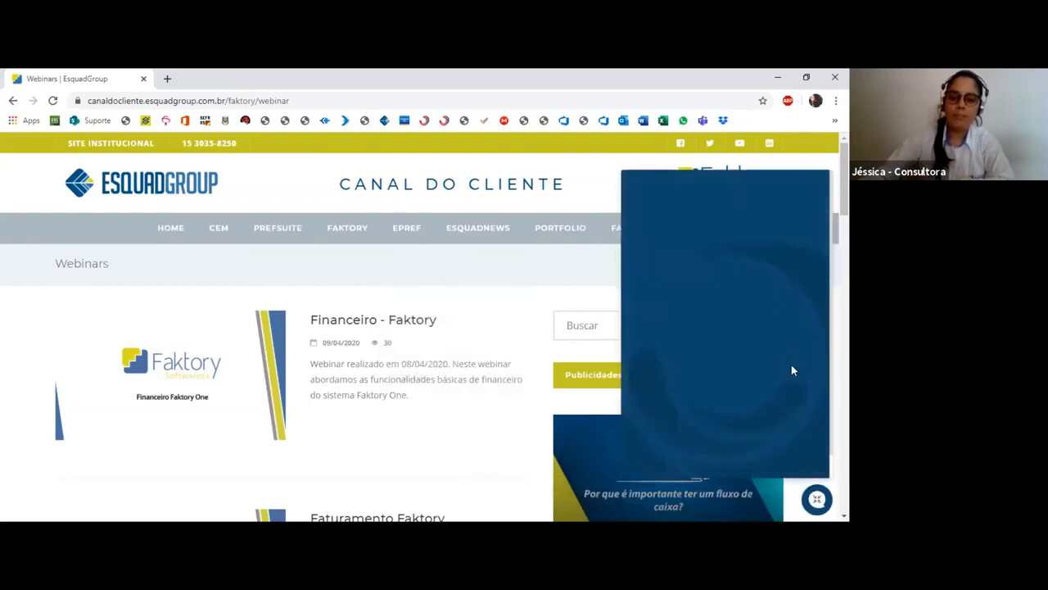